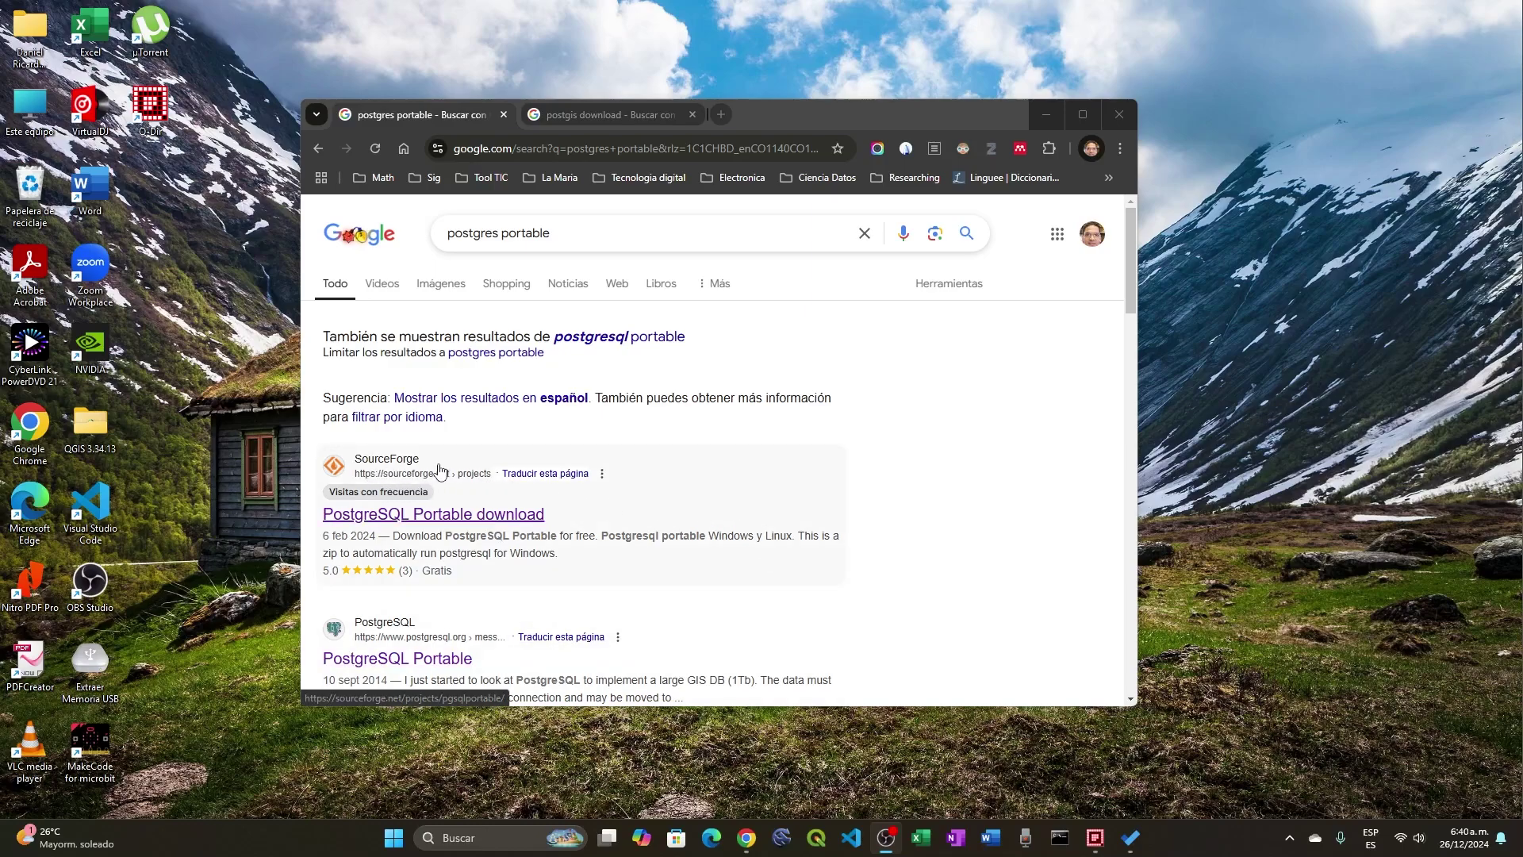
Download PostgreSQL Portable from its SourceForge project page and check the download's progress.
left_click(464, 520)
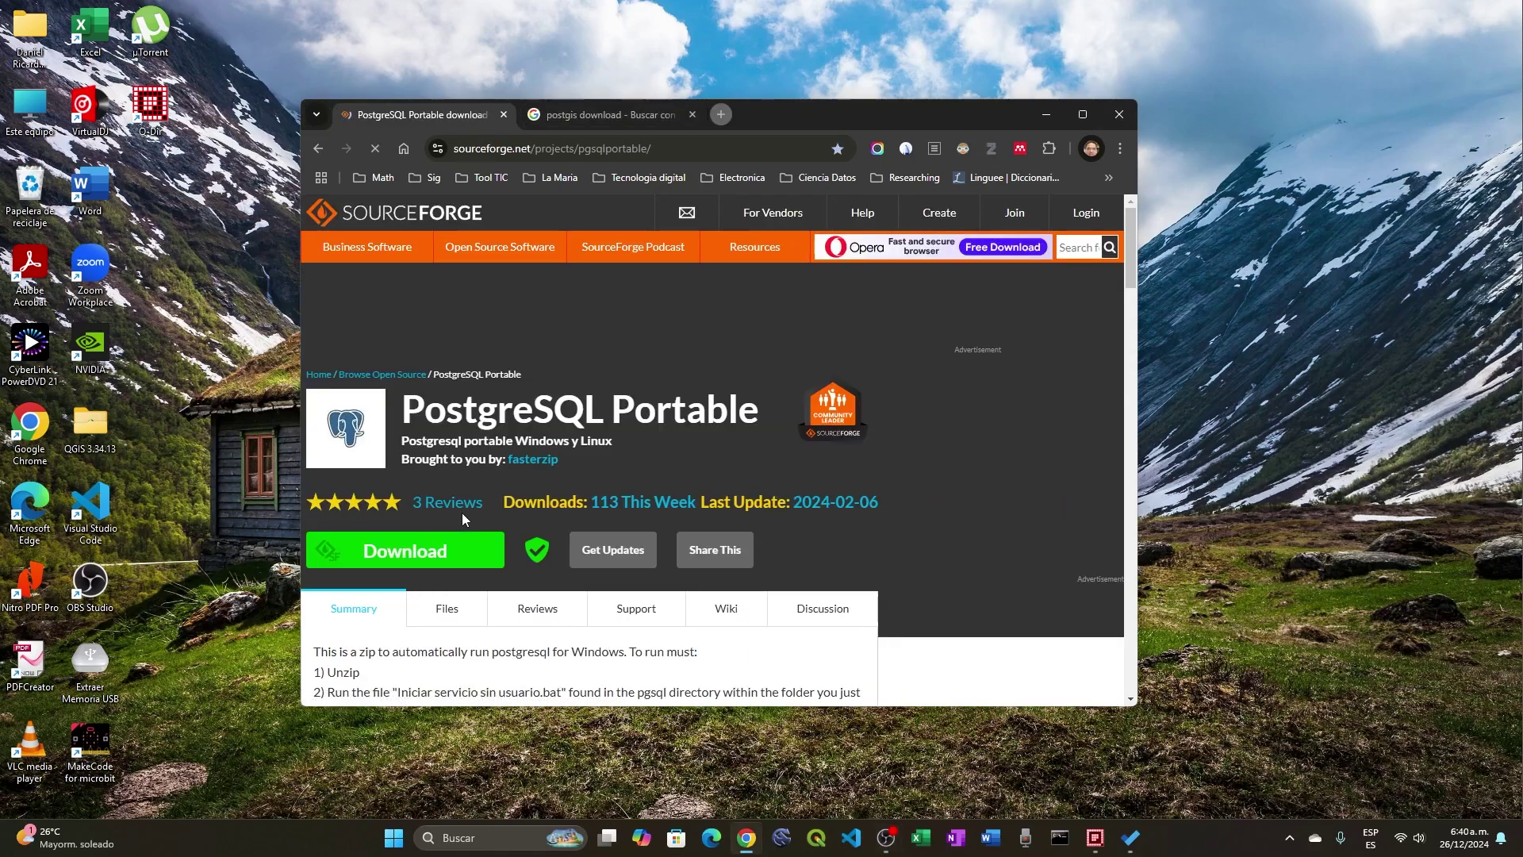
scroll(743, 492, "down", 3)
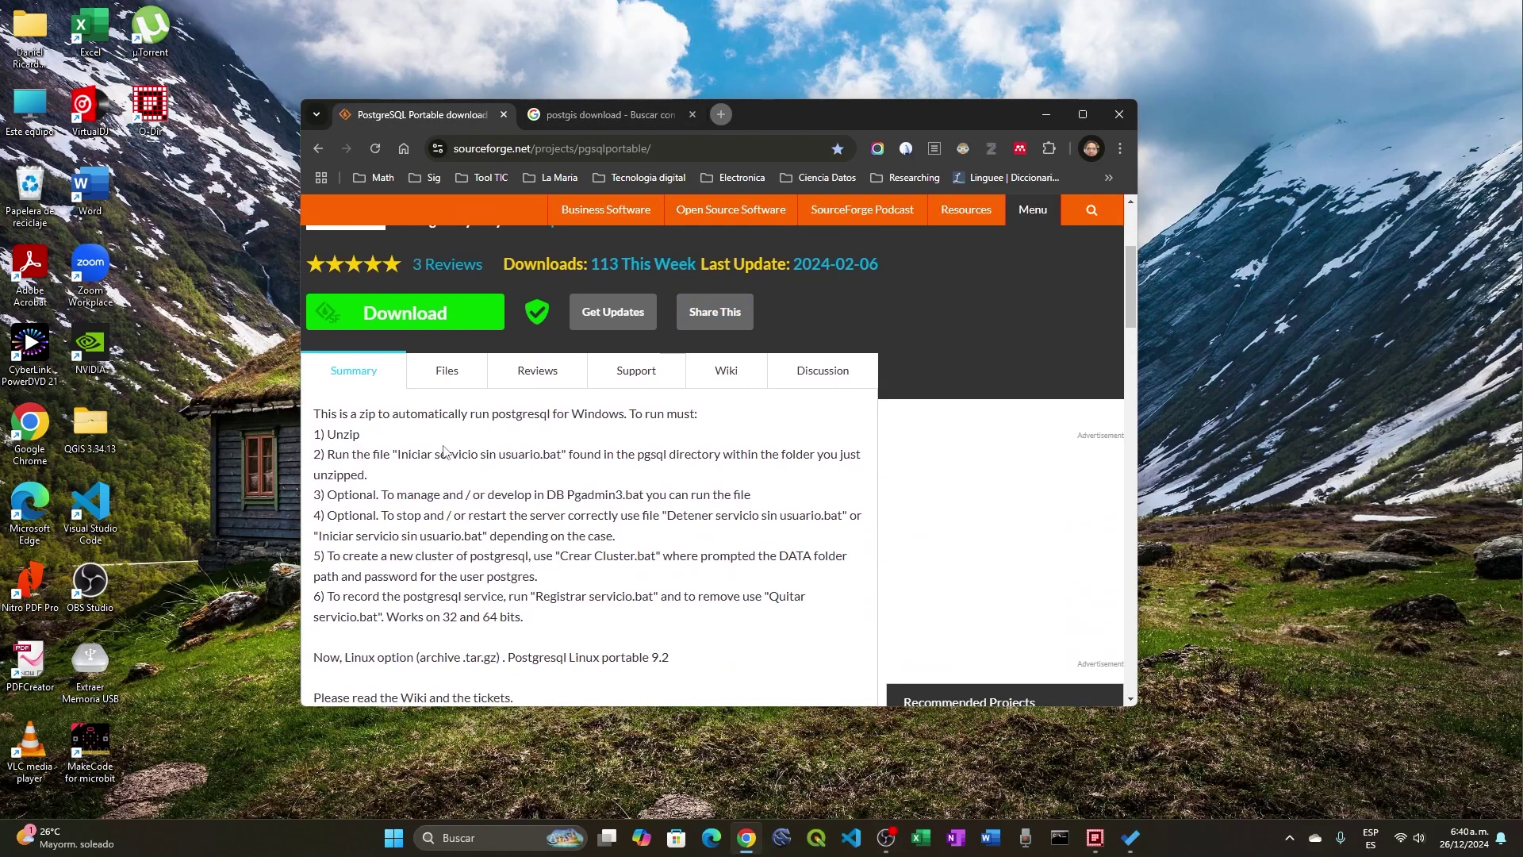
left_click(391, 317)
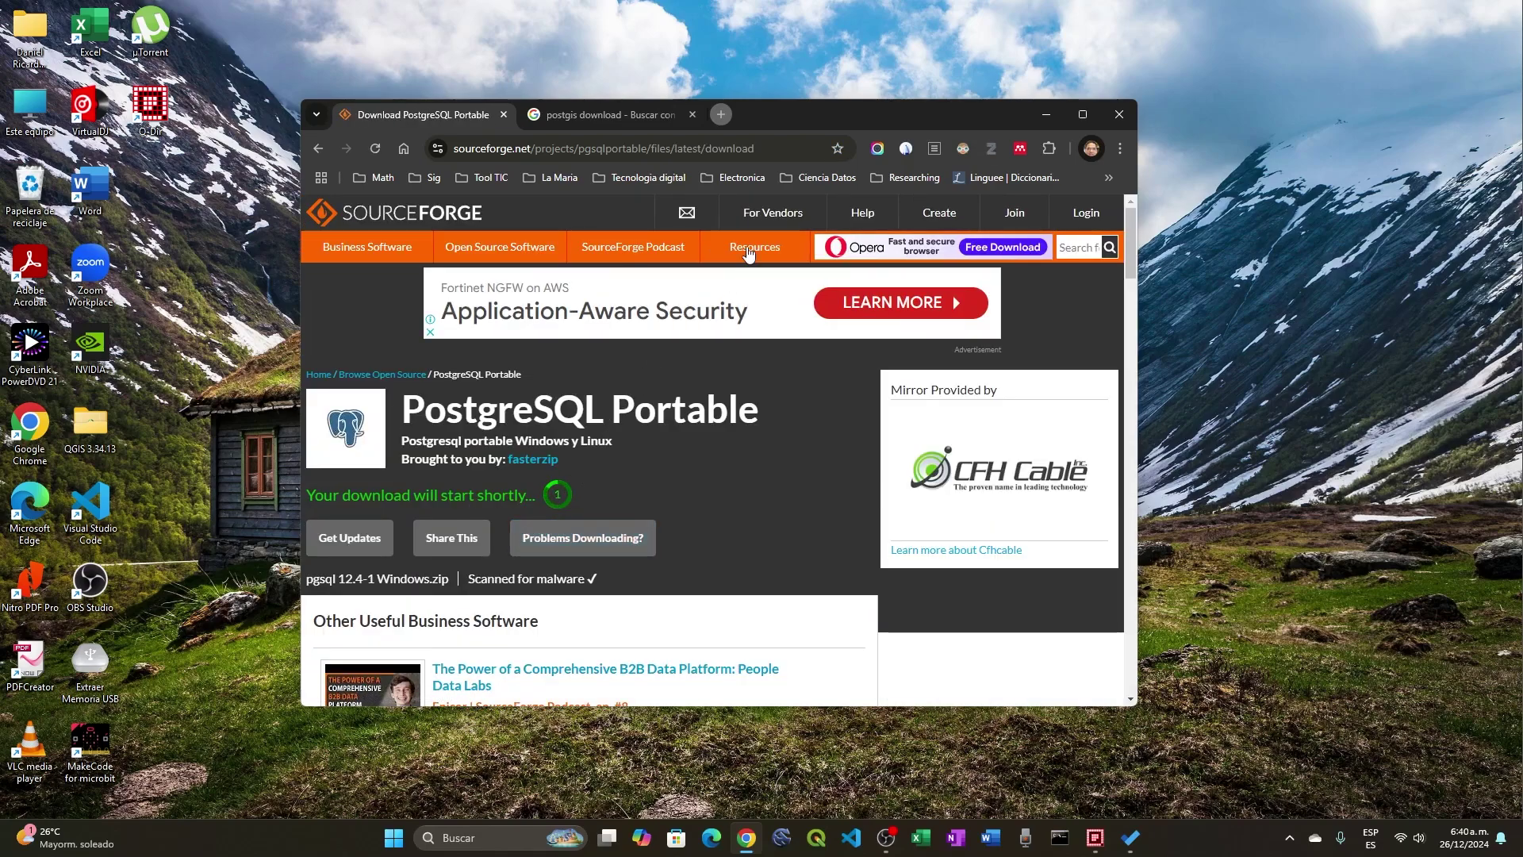
left_click_drag(809, 128, 712, 133)
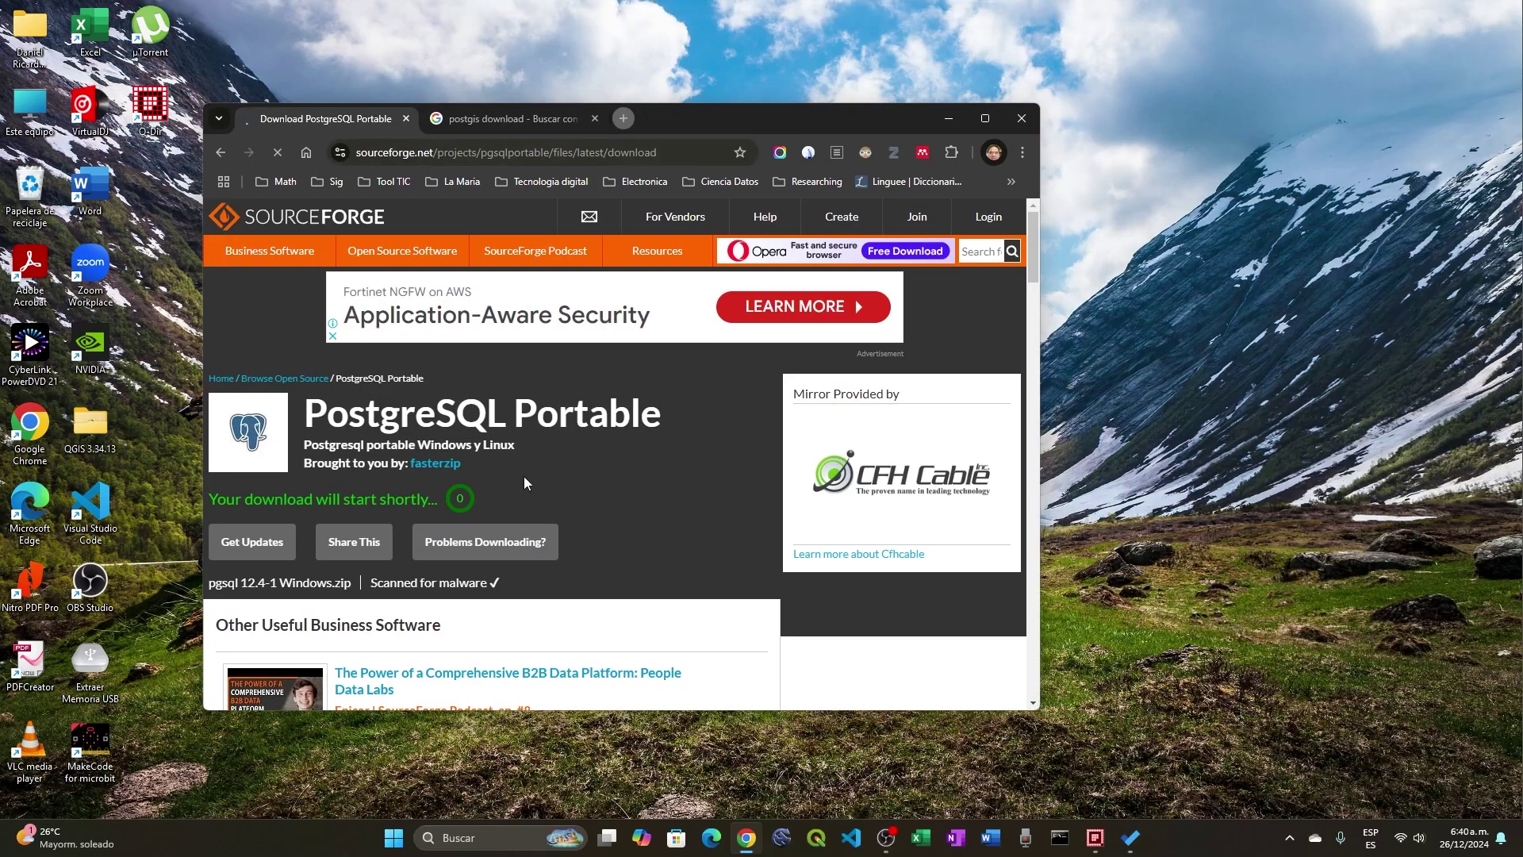
left_click(963, 153)
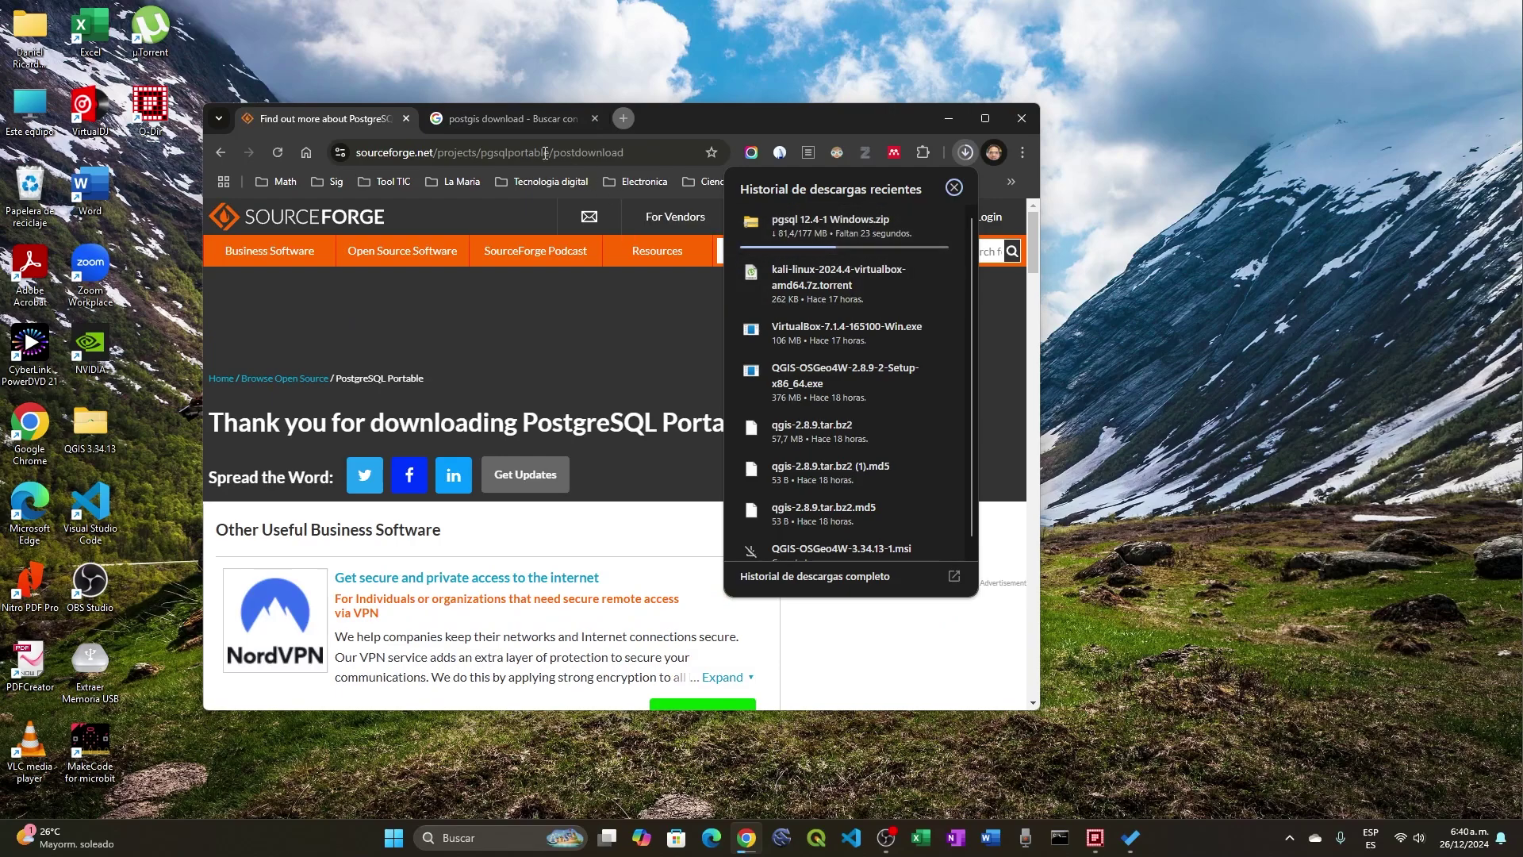
Open the PostGIS "Installing on windows" page from the postgis download search results and look through it.
left_click(503, 119)
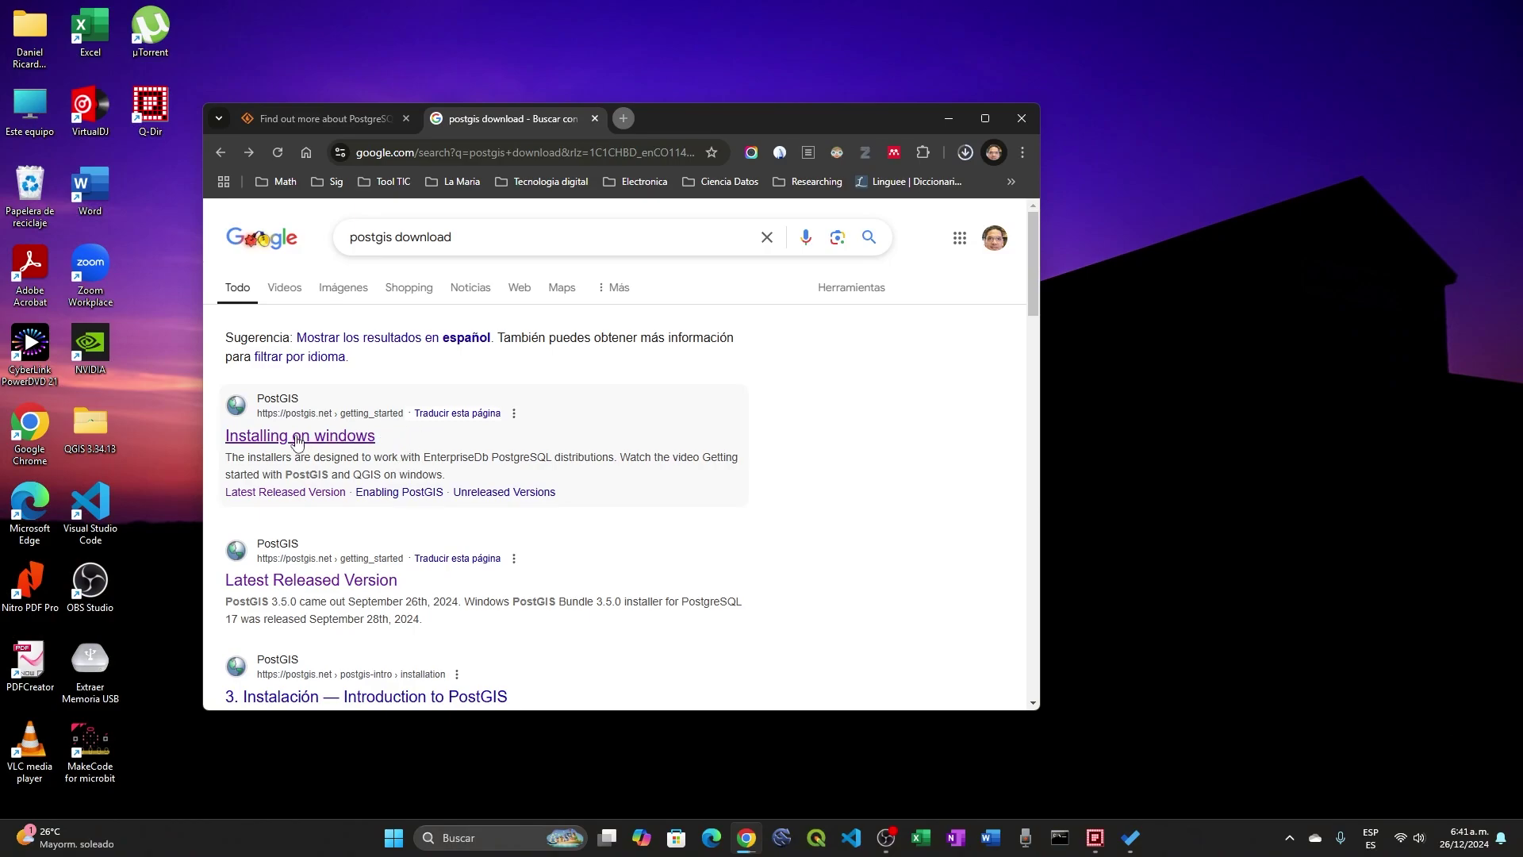
left_click(339, 446)
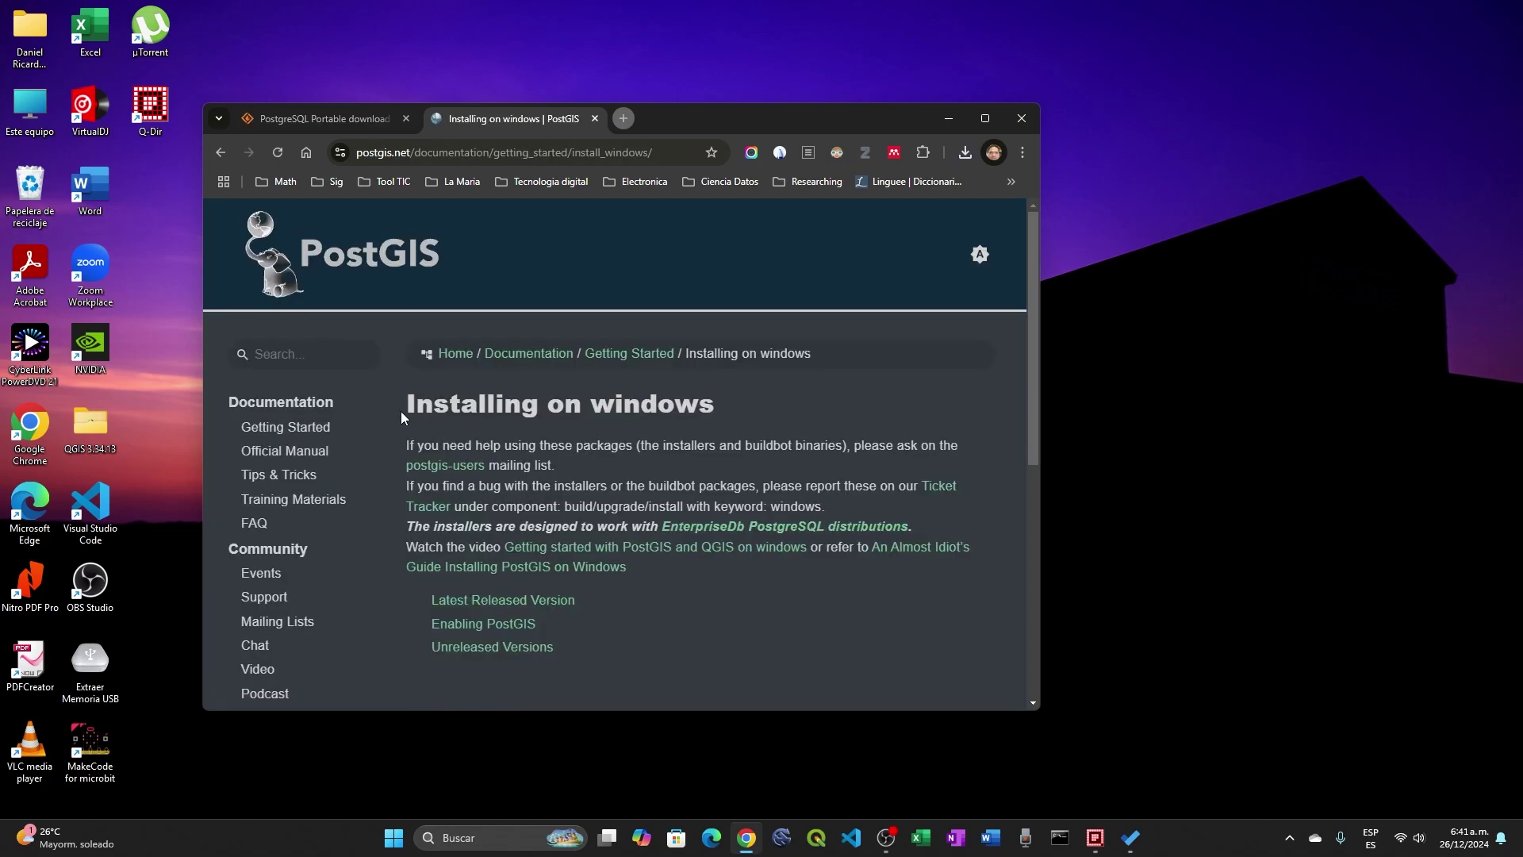
left_click_drag(403, 418, 717, 408)
left_click(735, 421)
scroll(622, 545, "down", 4)
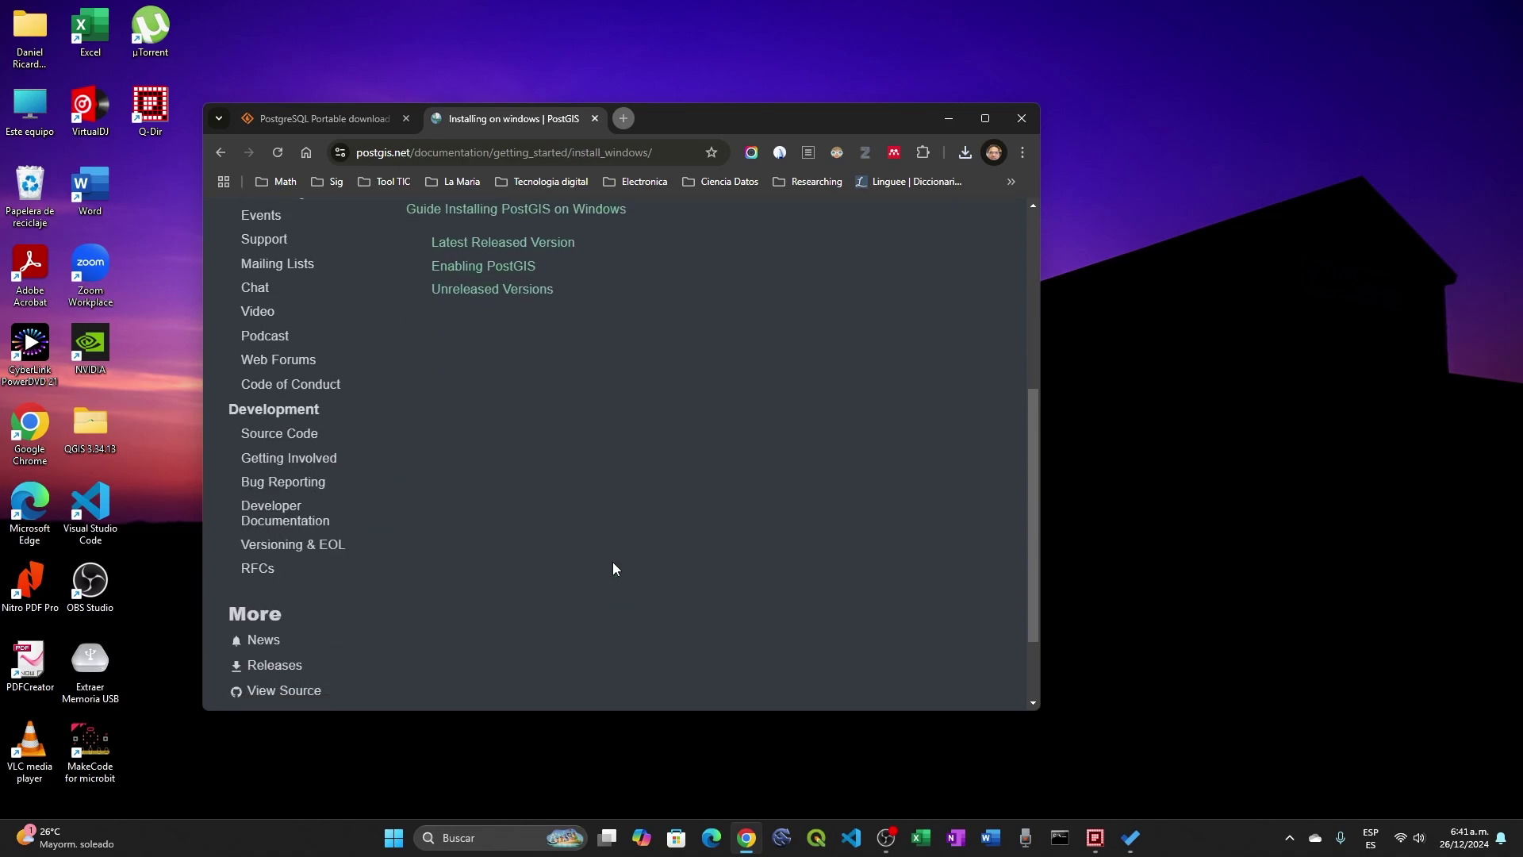
scroll(613, 563, "down", 2)
scroll(614, 563, "up", 5)
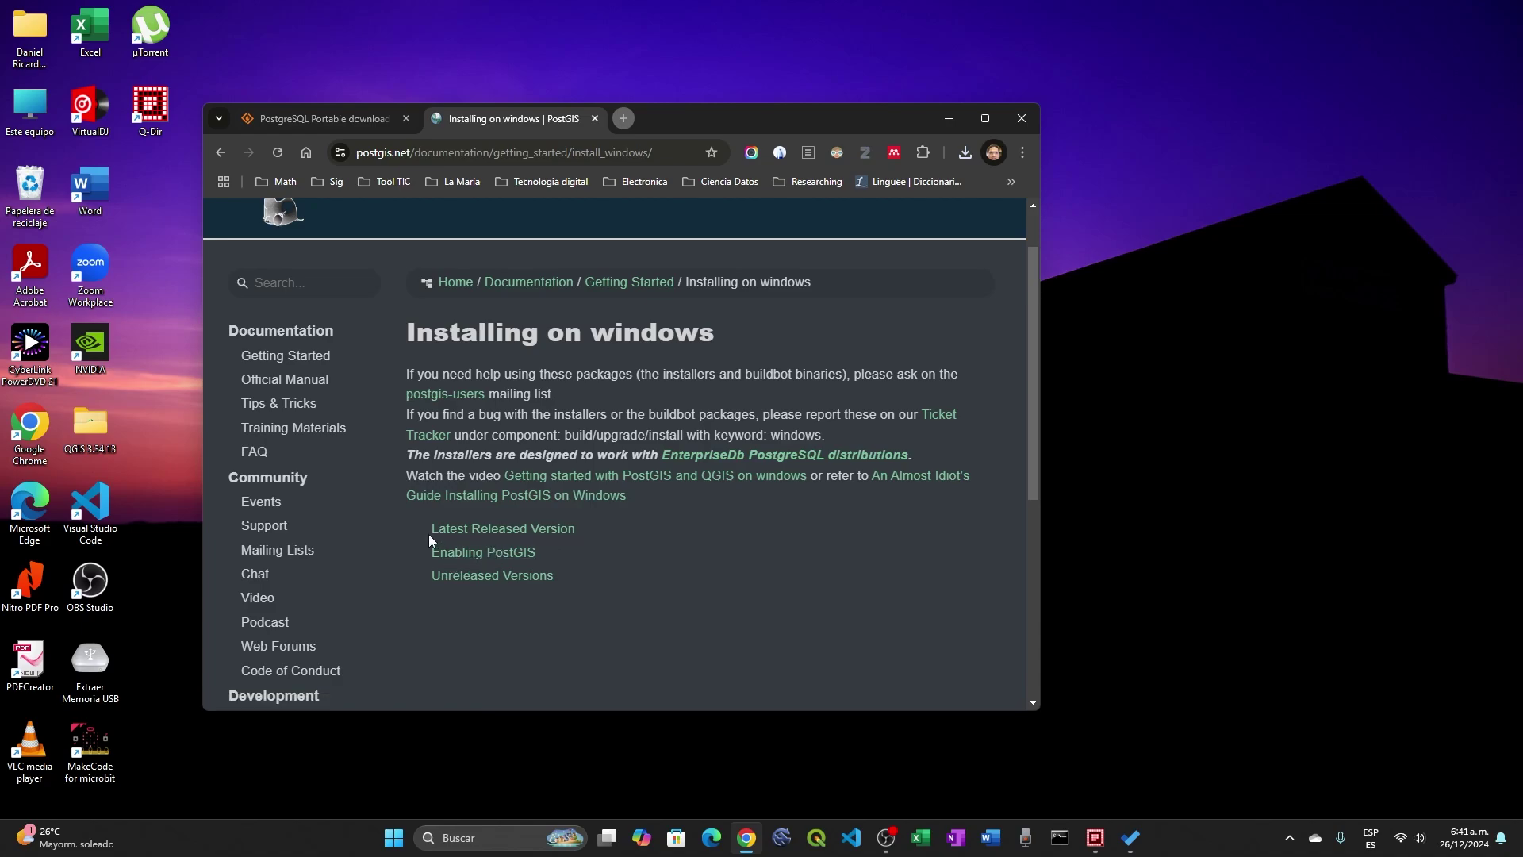
Open the Zip and Installer files directory from the PostGIS Latest Released Version page.
left_click(504, 529)
scroll(489, 603, "down", 10)
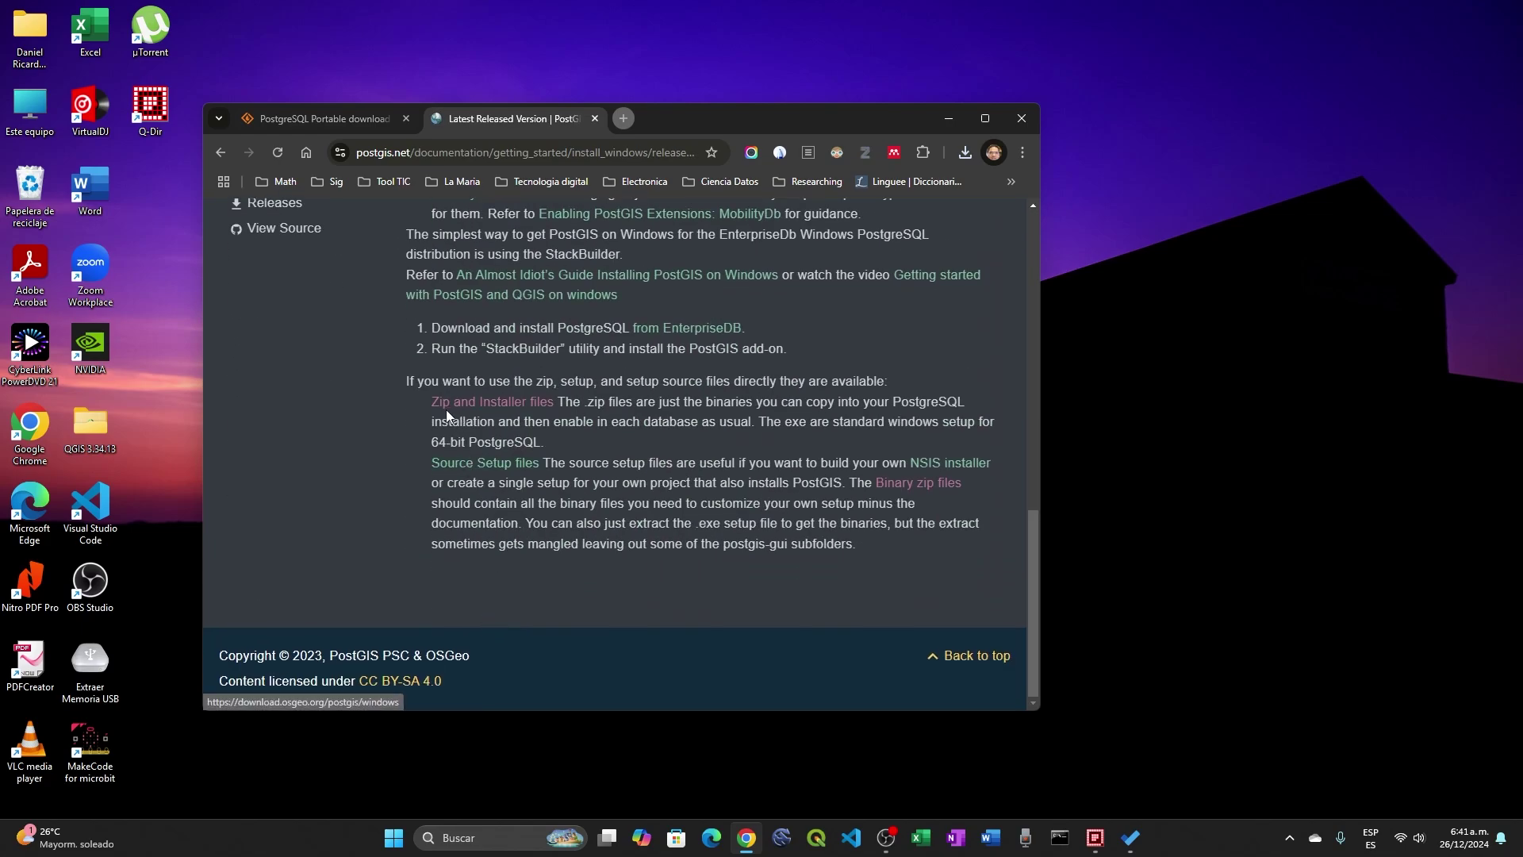
left_click(524, 404)
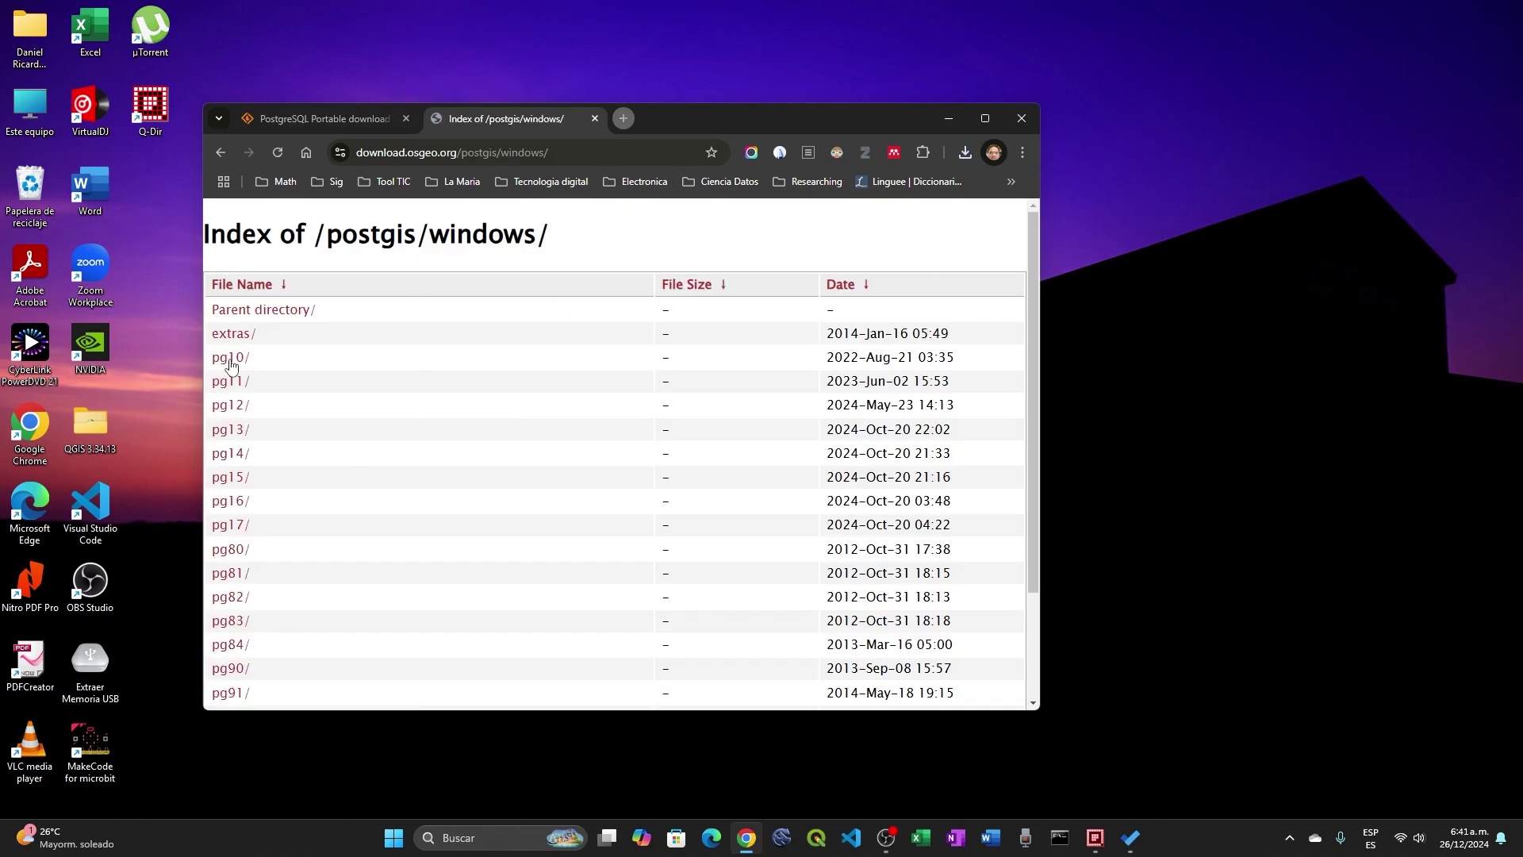
Check the PostgreSQL Portable version number on the downloaded file in the Downloads folder using File Explorer.
left_click(319, 122)
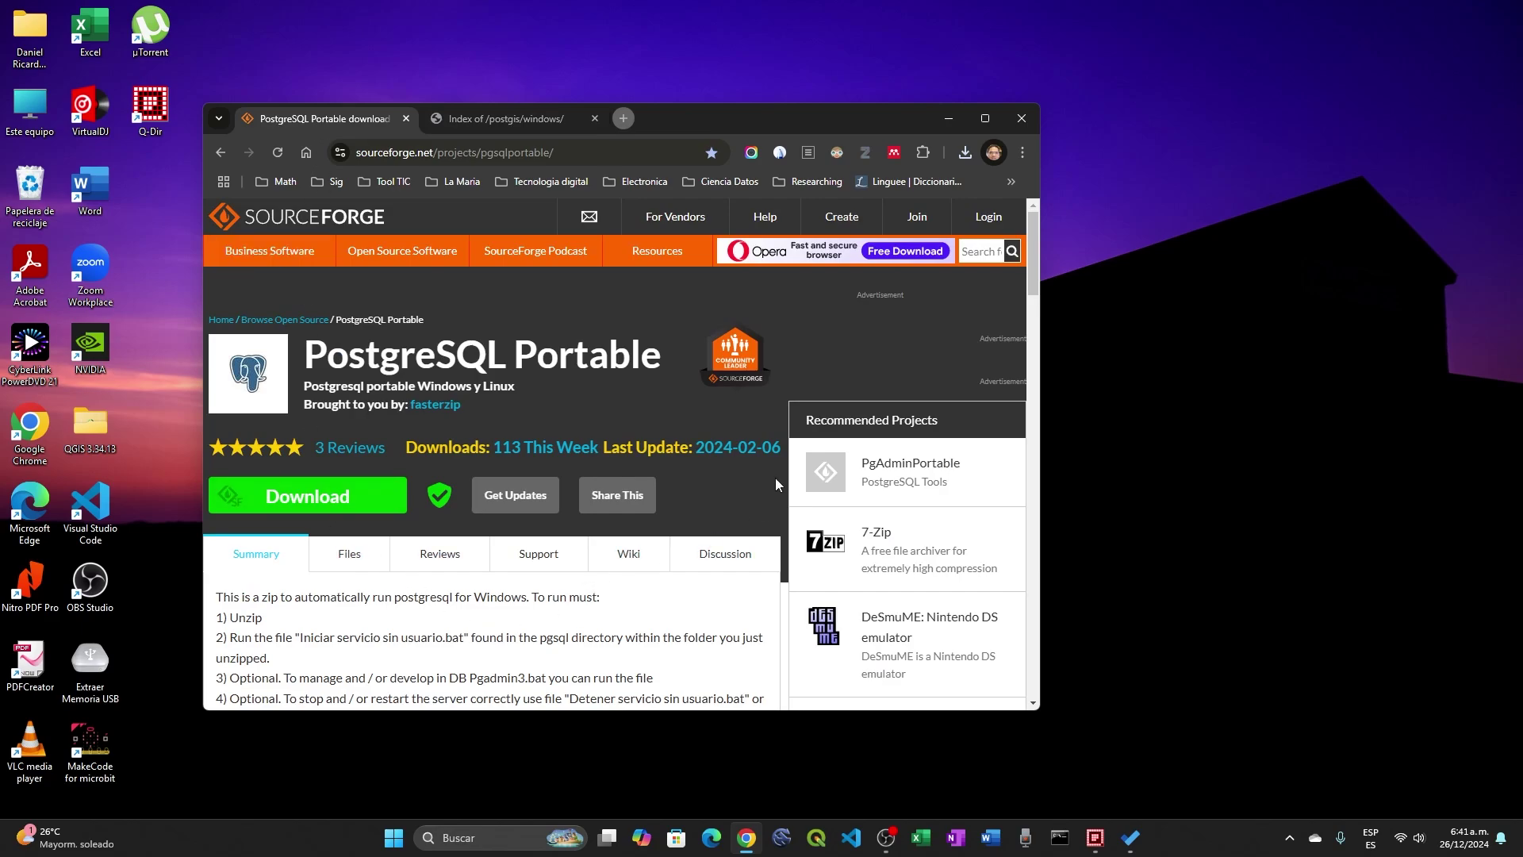
left_click(486, 121)
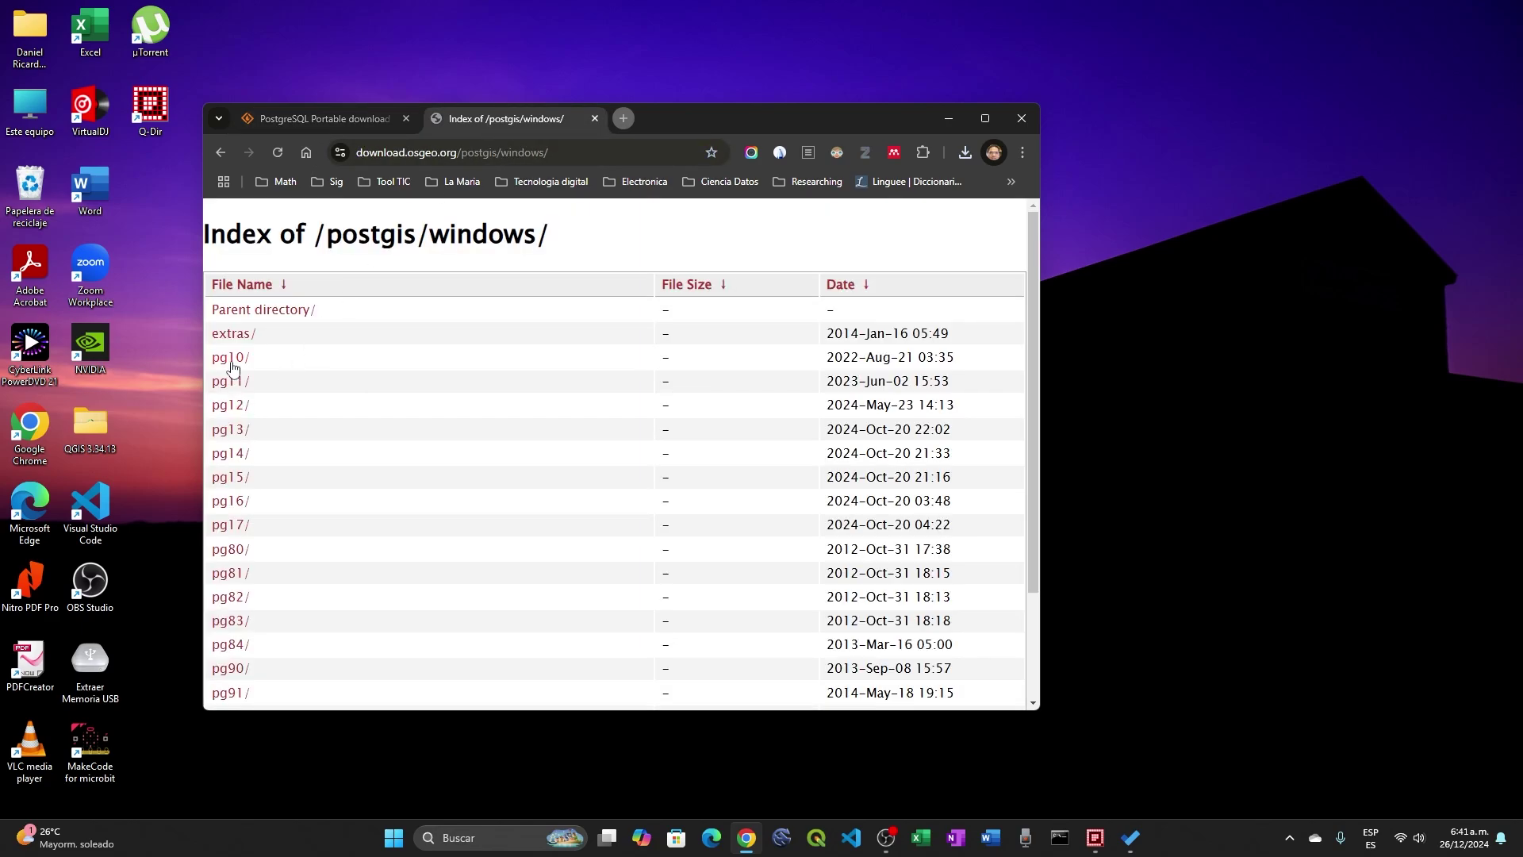
left_click(338, 121)
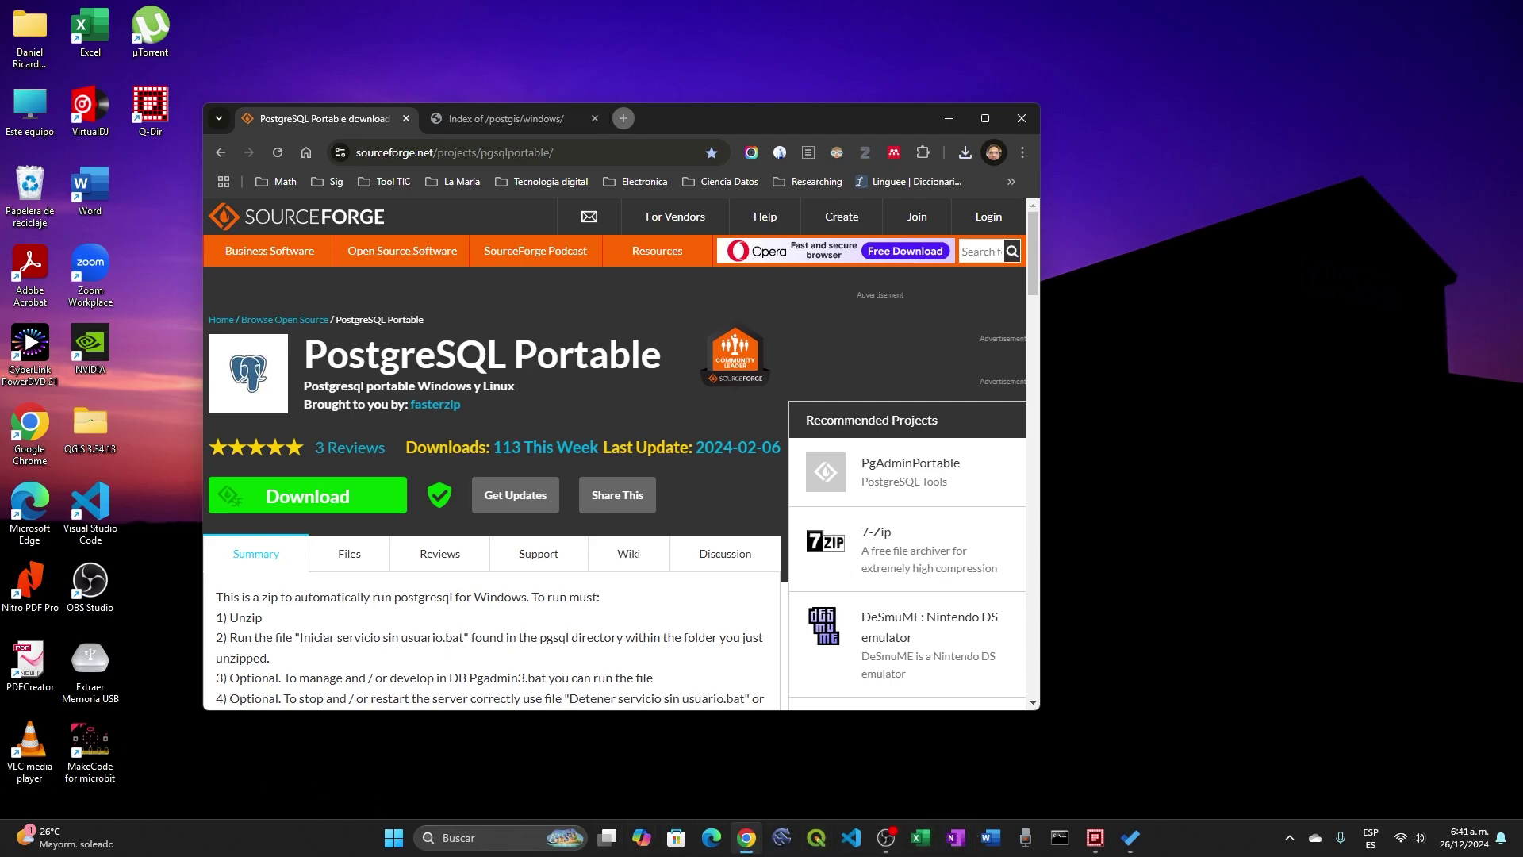
left_click(458, 839)
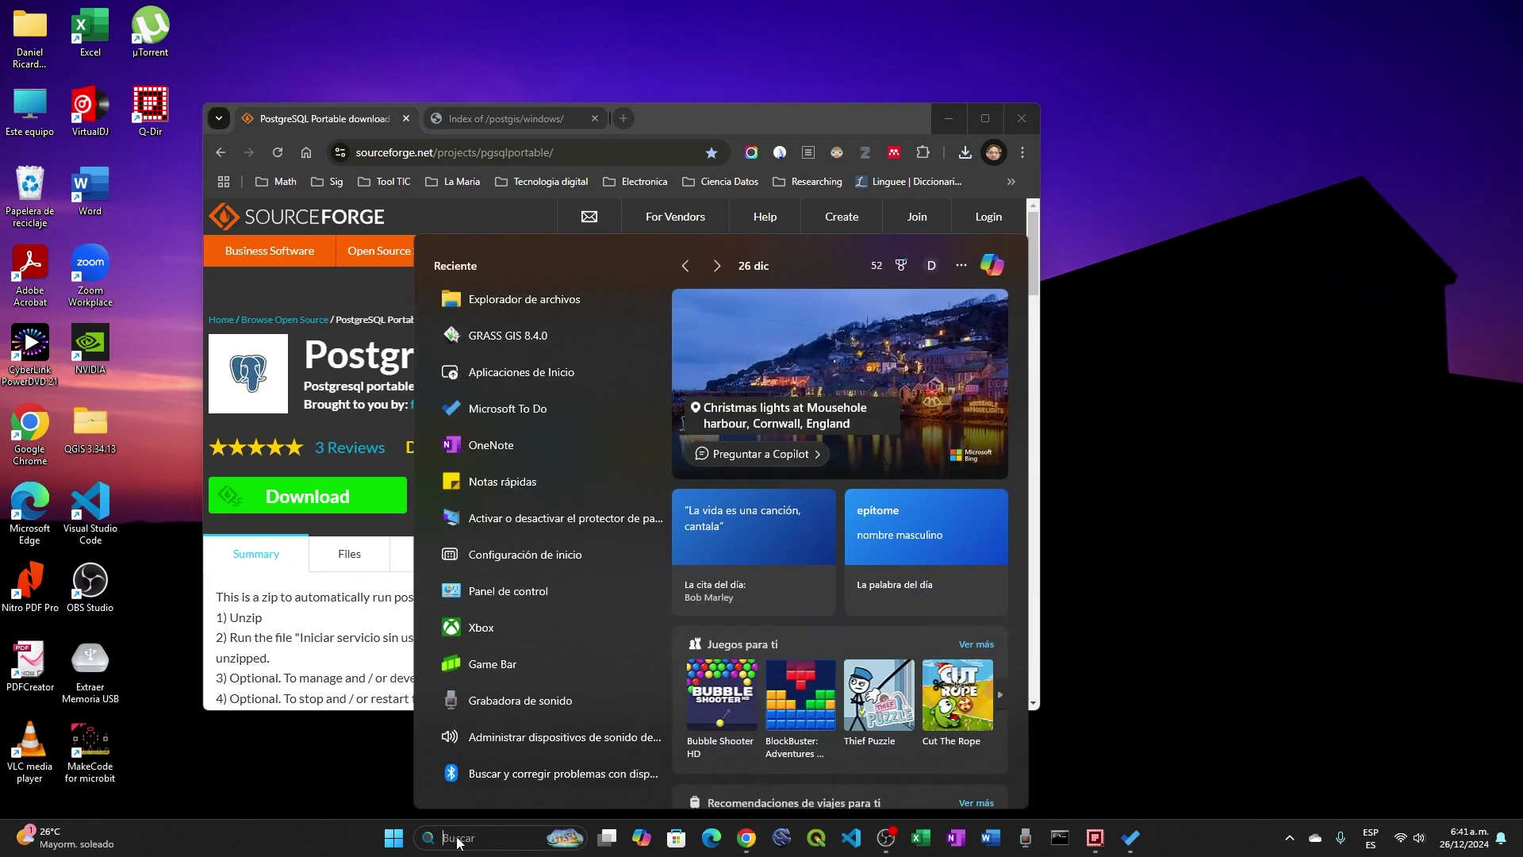
type("arc")
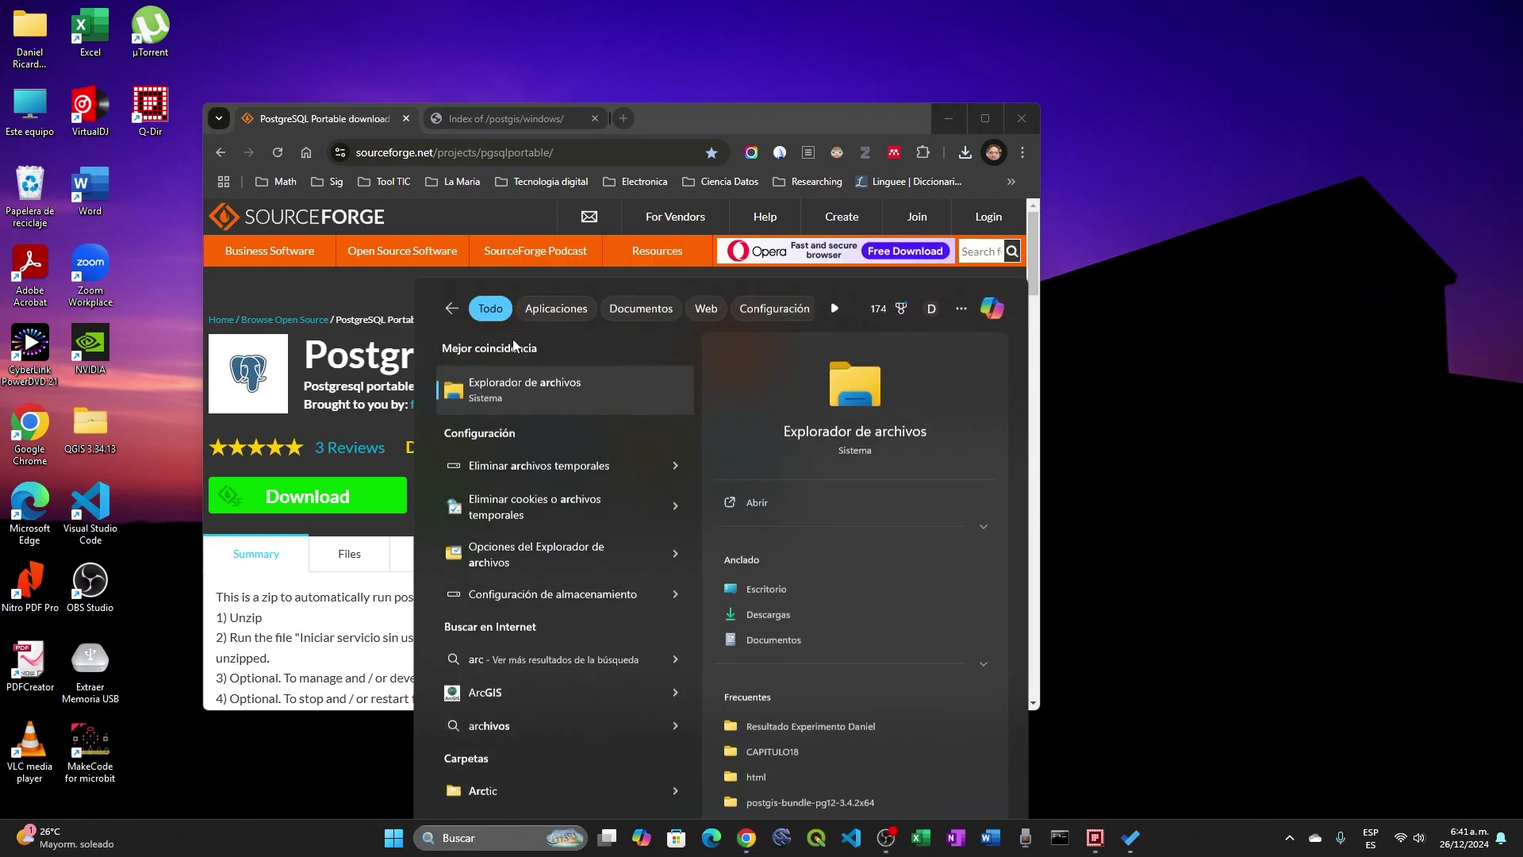
key("Return")
left_click(298, 357)
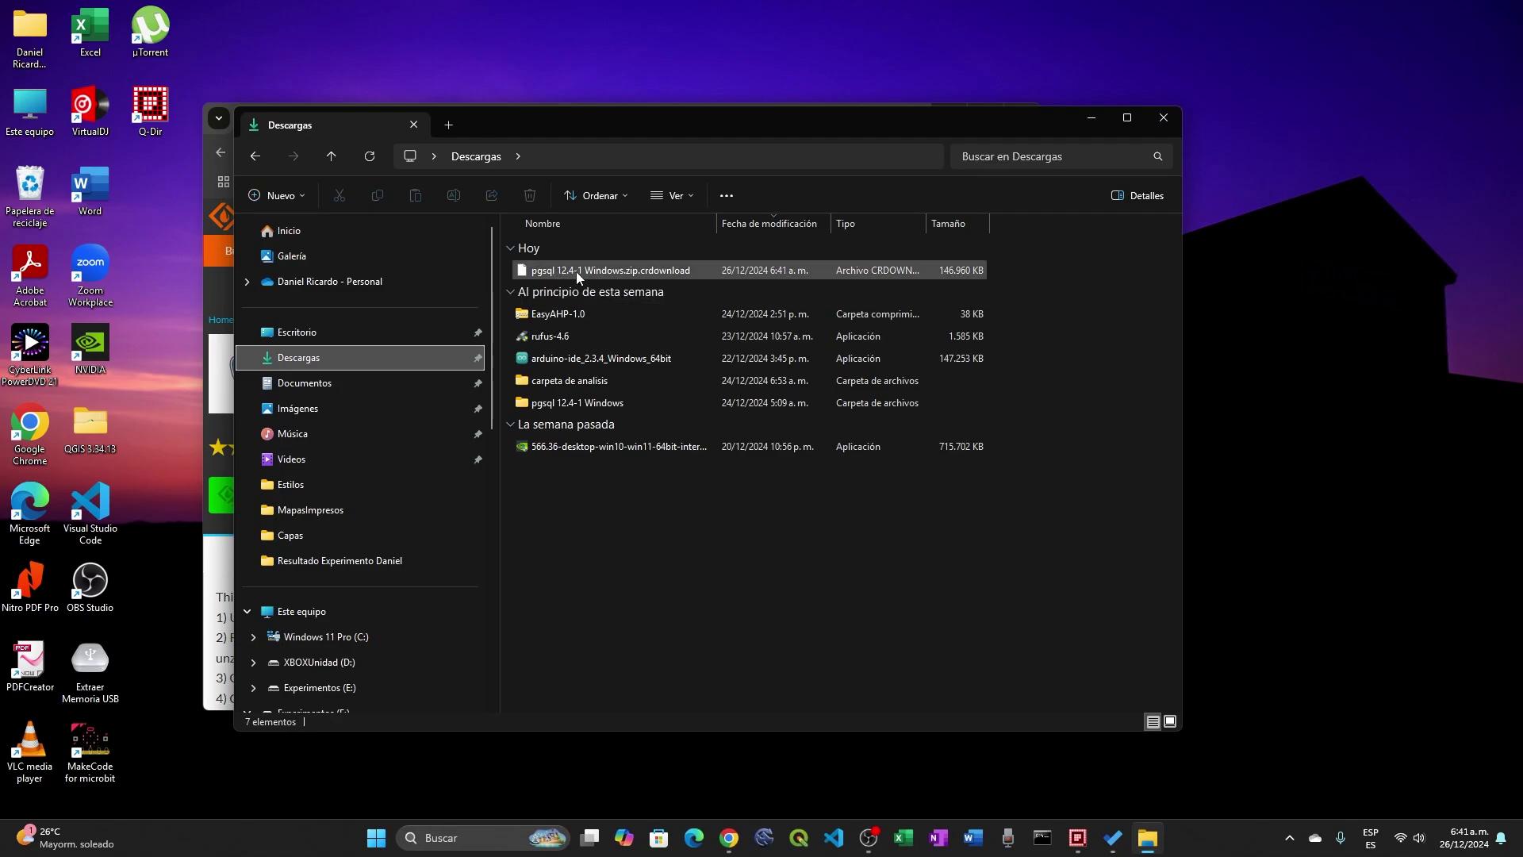
left_click(1079, 124)
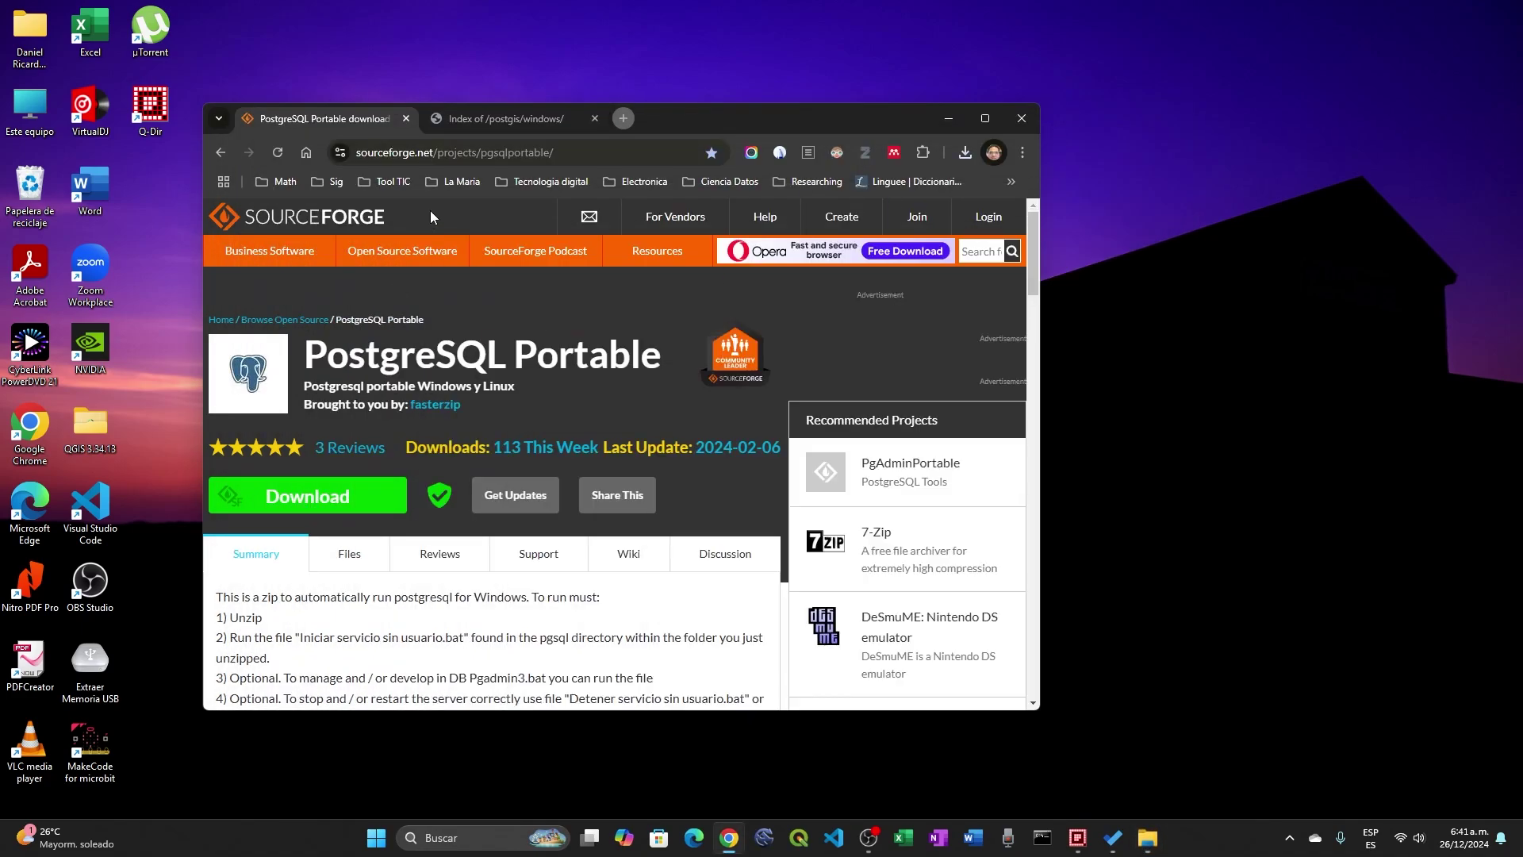
Download postgis-bundle-pg12-3.4.2x64.zip from the pg12 directory and resume the interrupted pgsql 12.4-1 Windows.zip download.
left_click(488, 127)
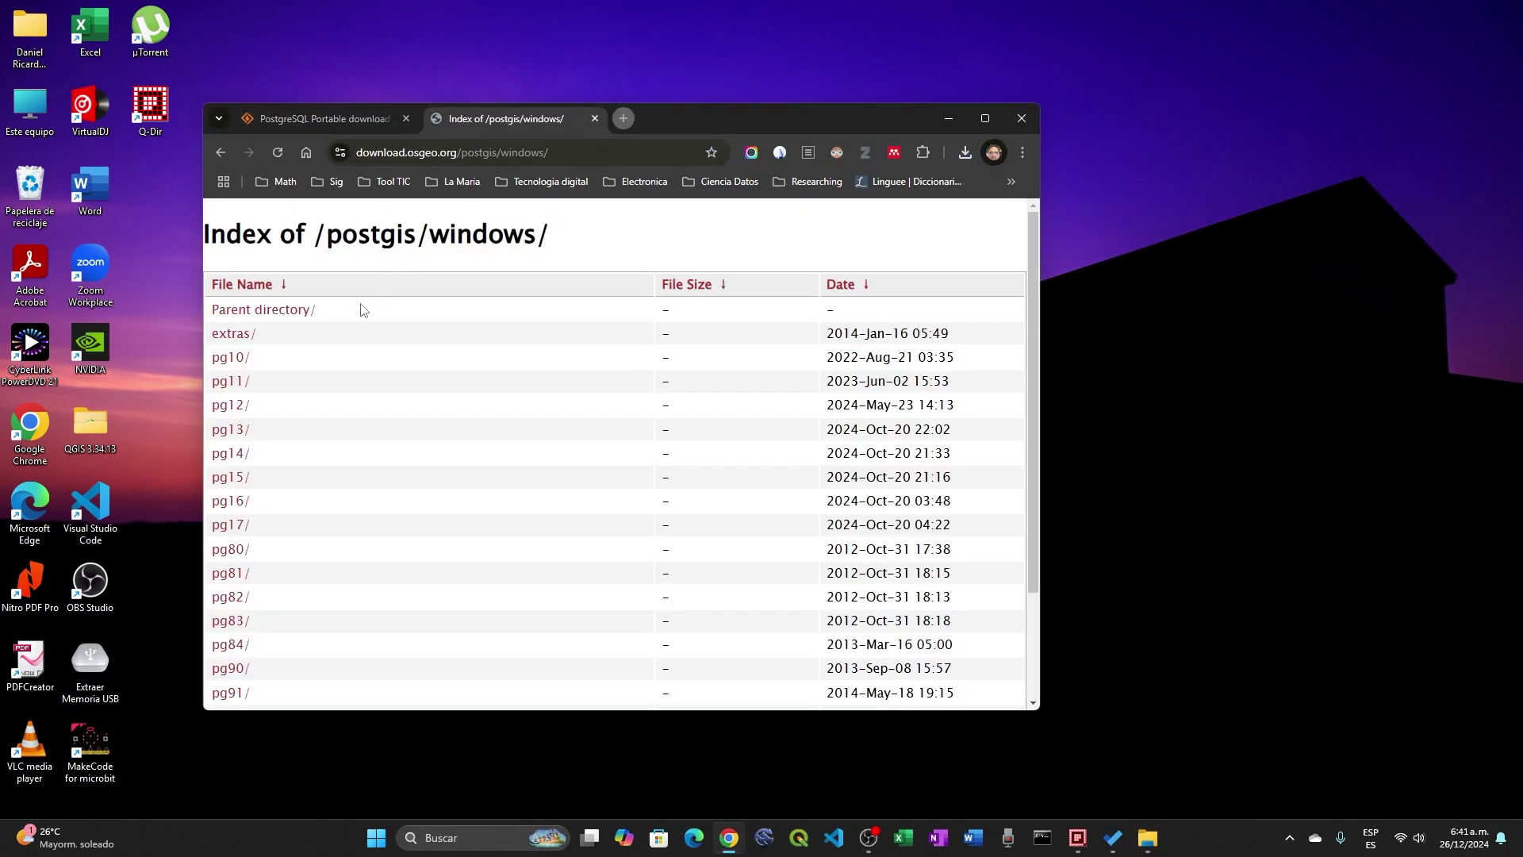
left_click(229, 410)
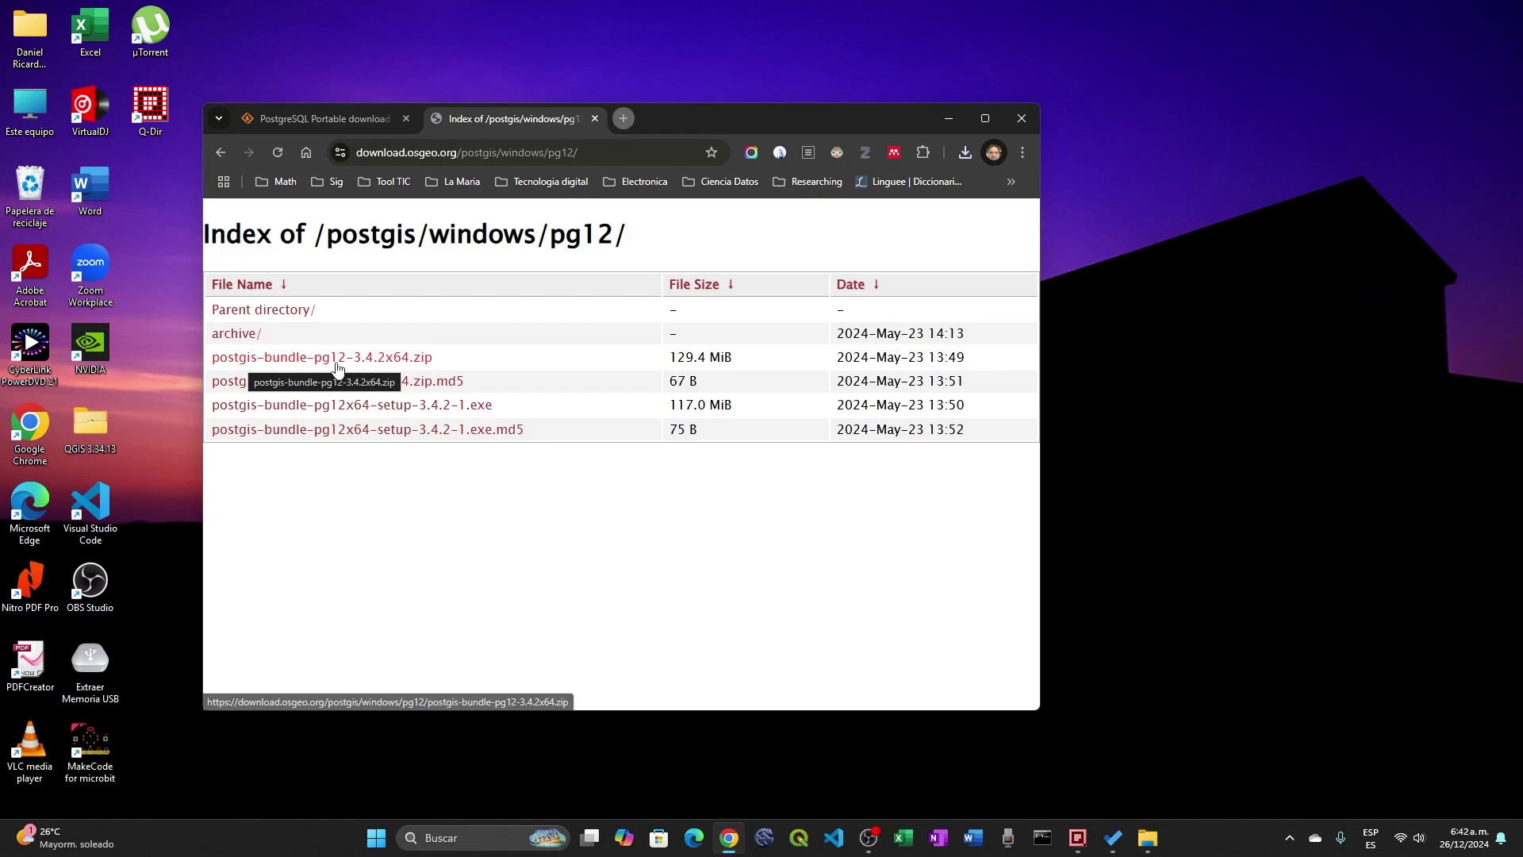
left_click(368, 365)
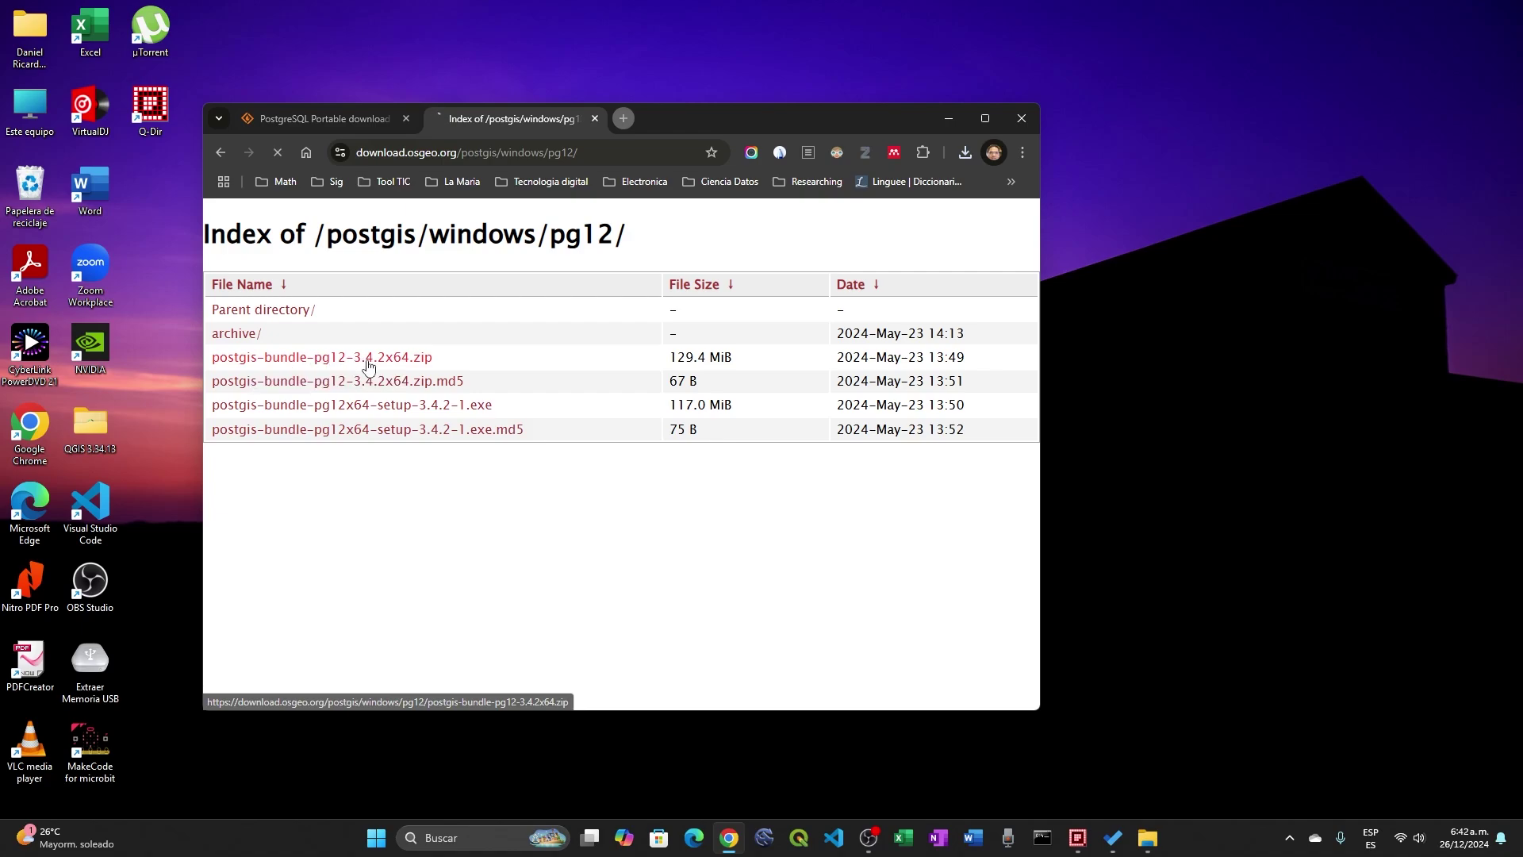
left_click(964, 155)
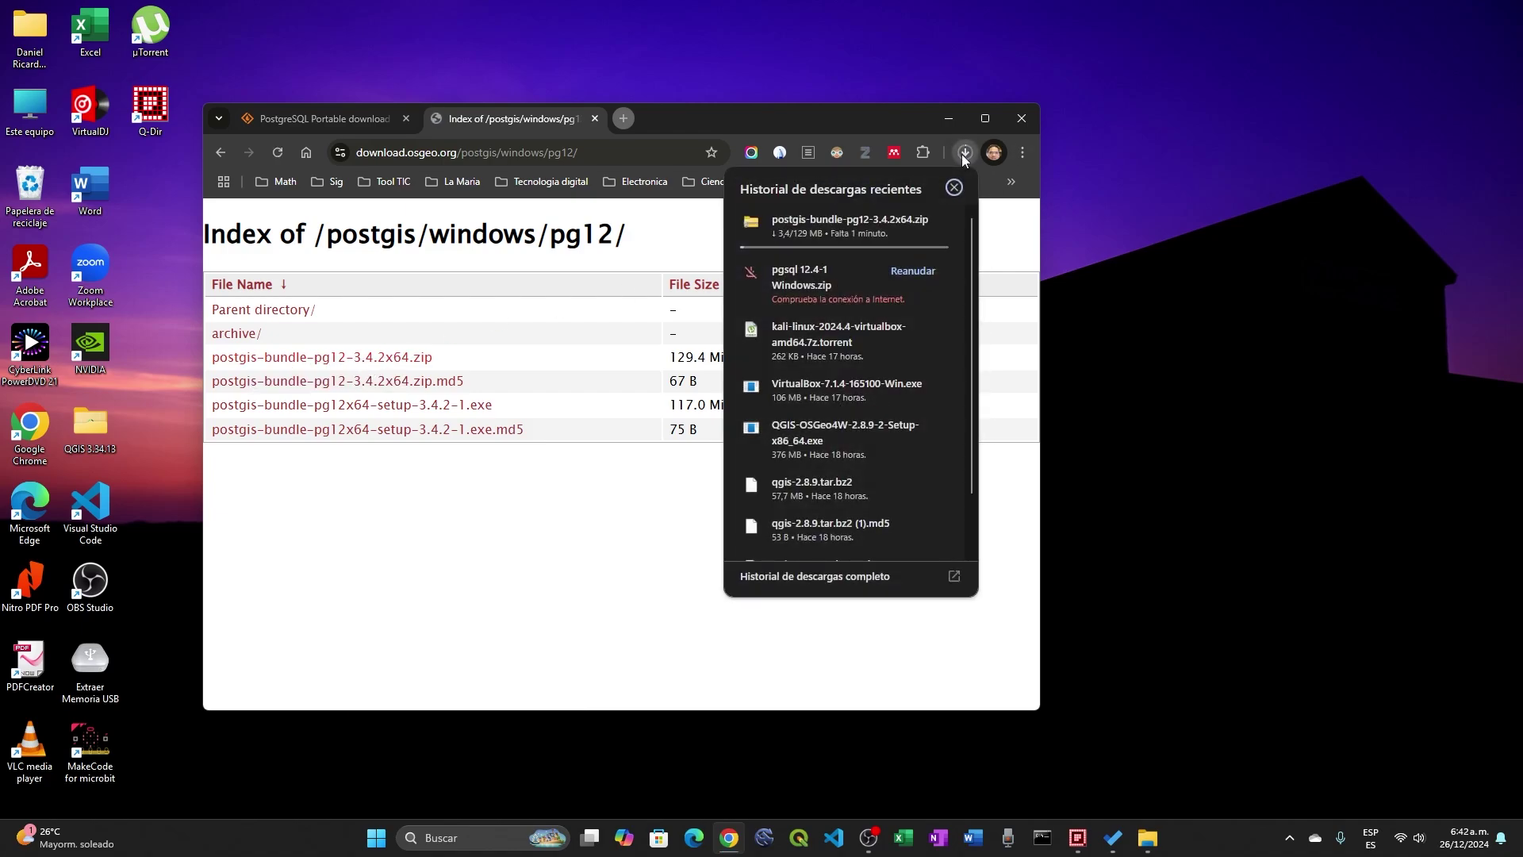
left_click(914, 271)
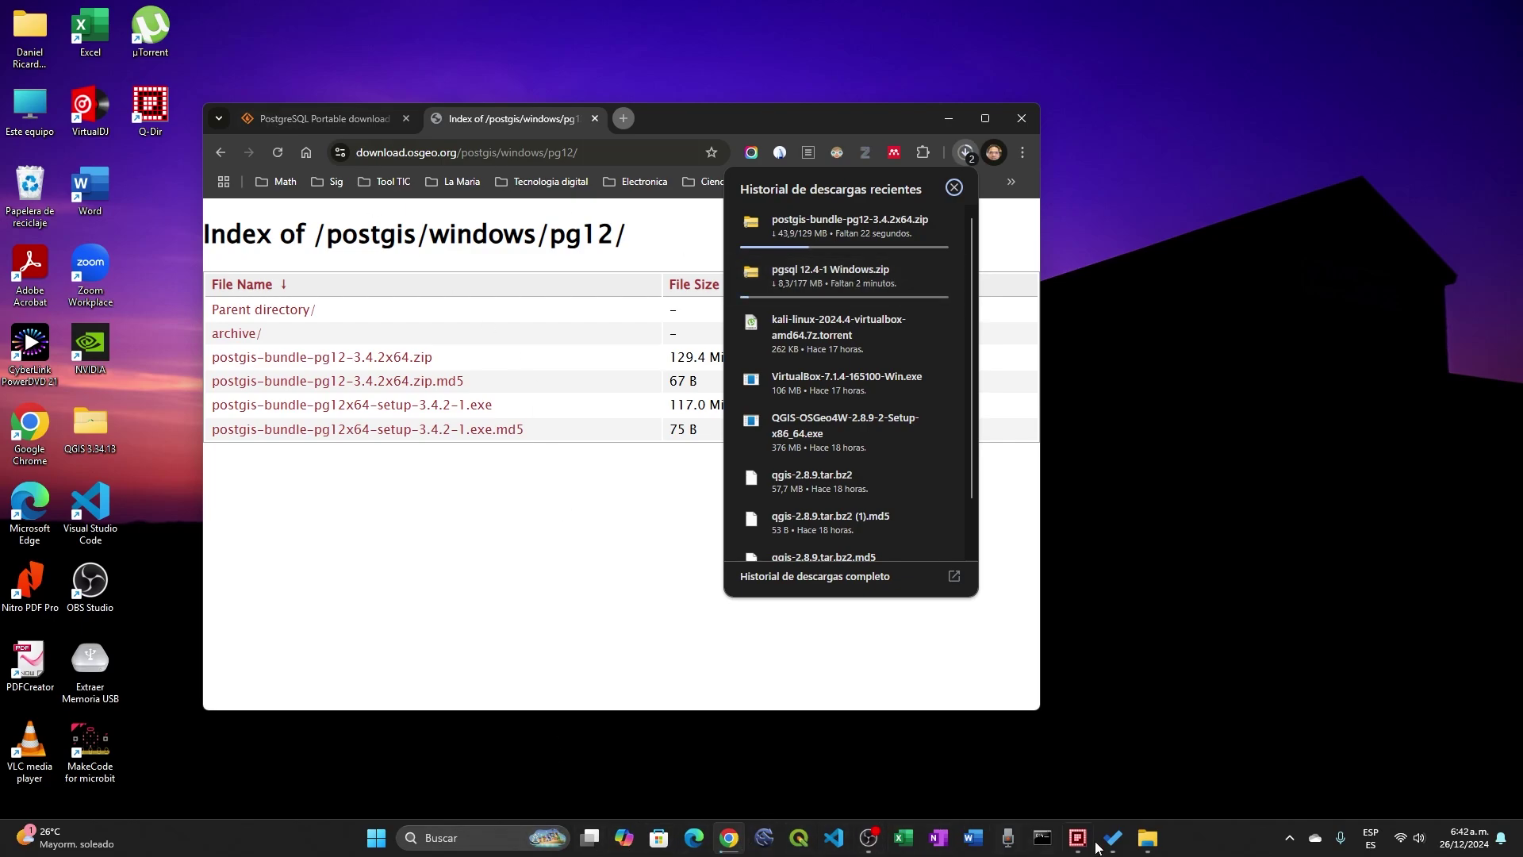
Switch to the Downloads folder in File Explorer and examine the downloaded PostGIS bundle and pgsql 12.4-1 Windows archives.
mouse_move(1148, 837)
mouse_move(878, 272)
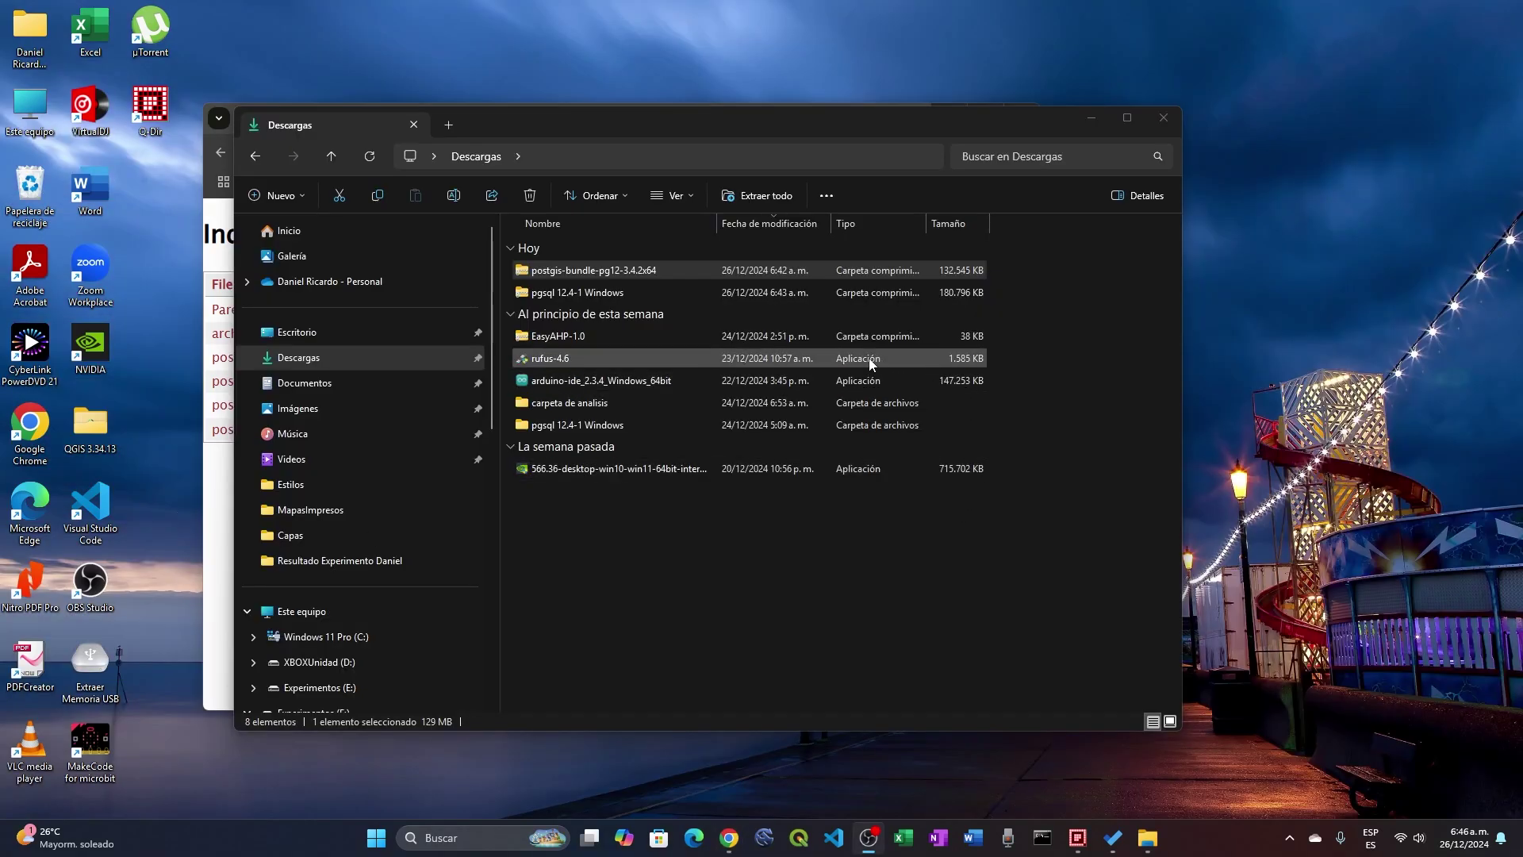
left_click(579, 292)
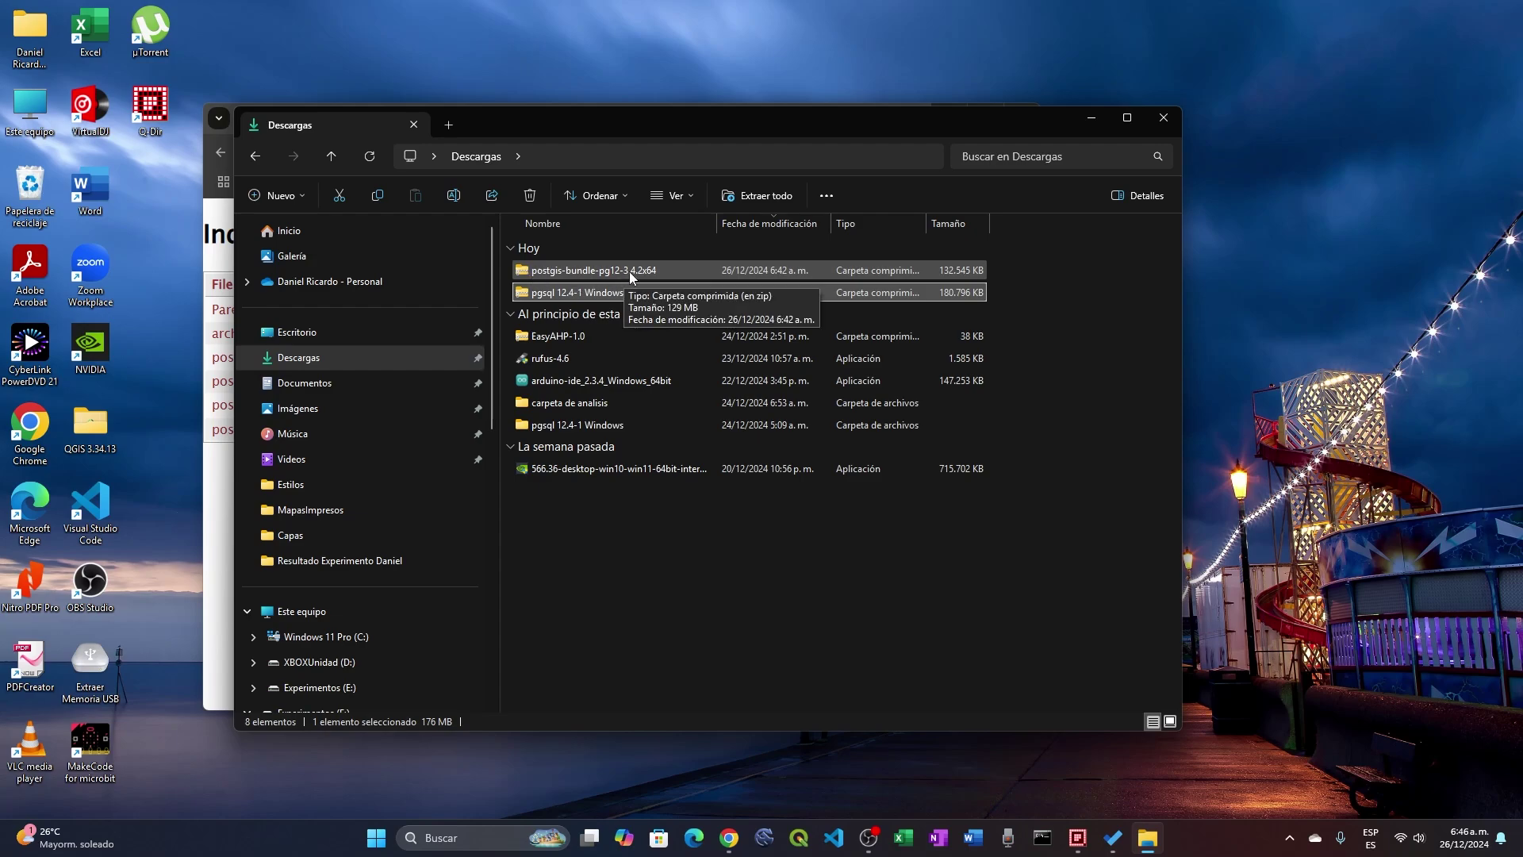
left_click(588, 274)
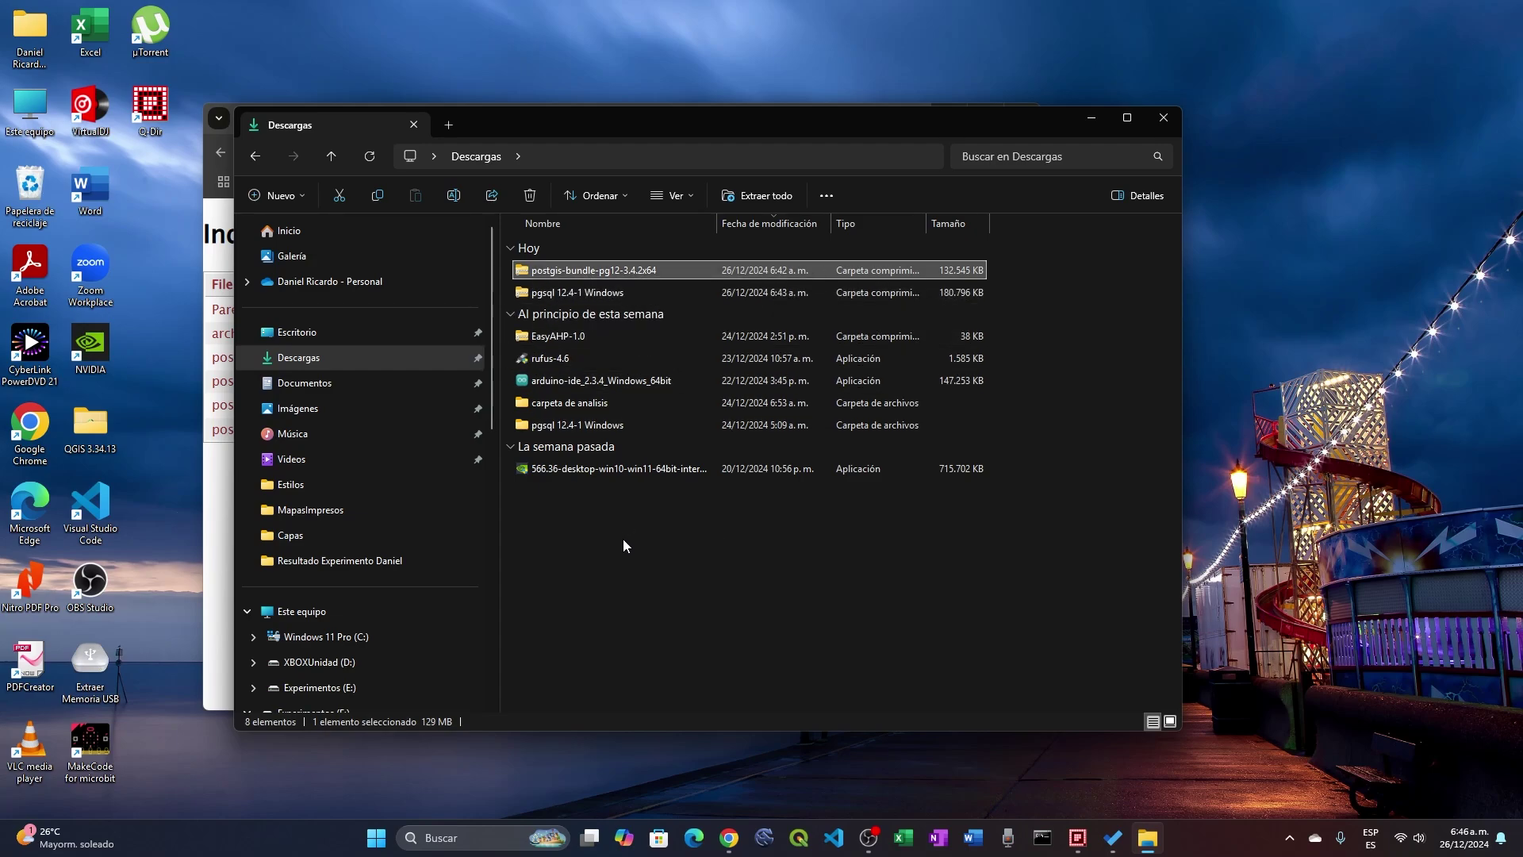
left_click(592, 293)
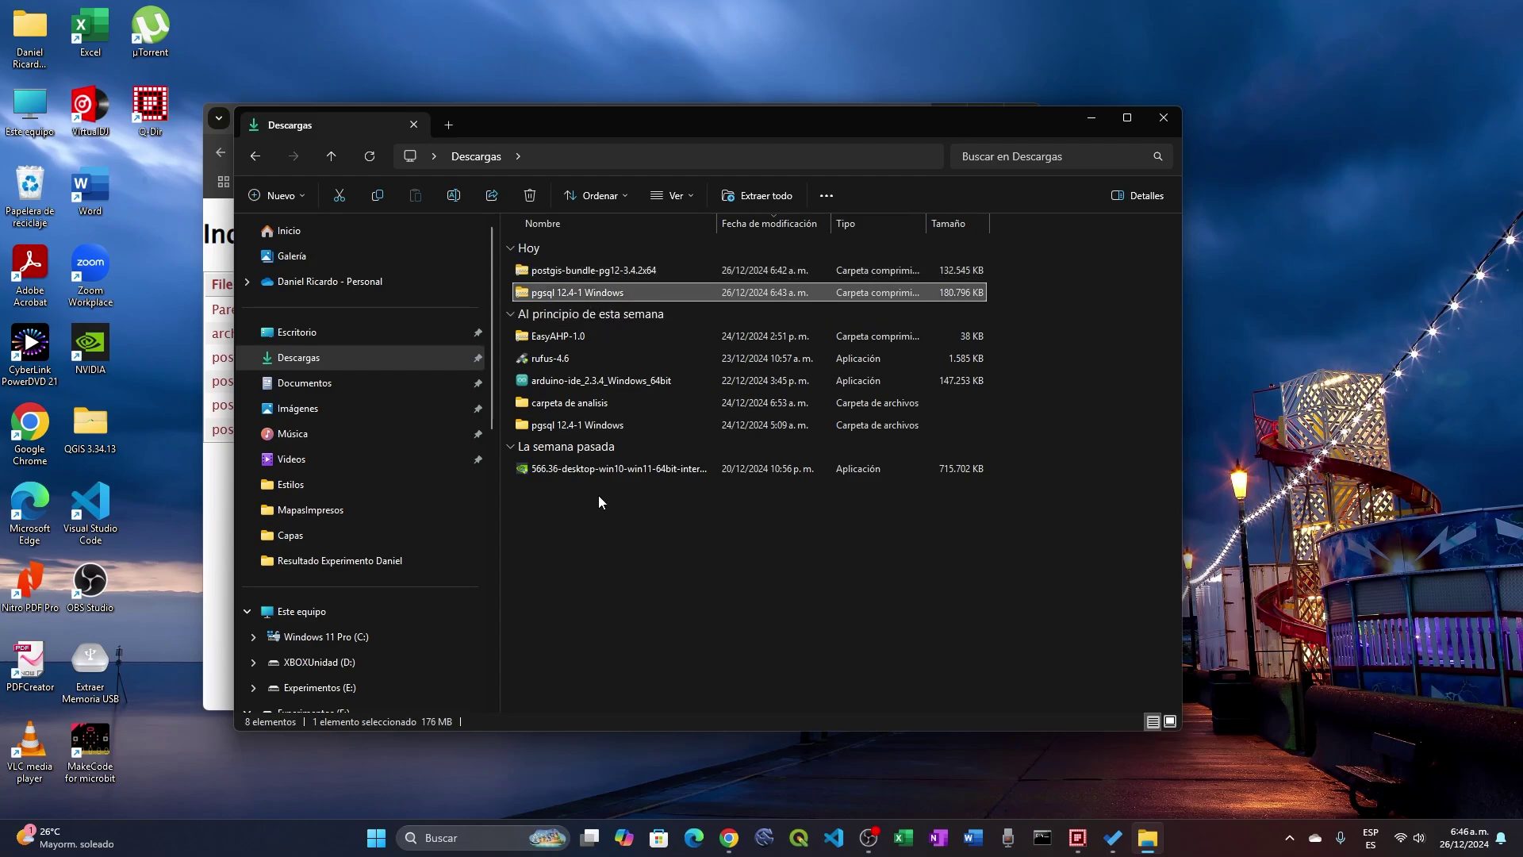
right_click(588, 537)
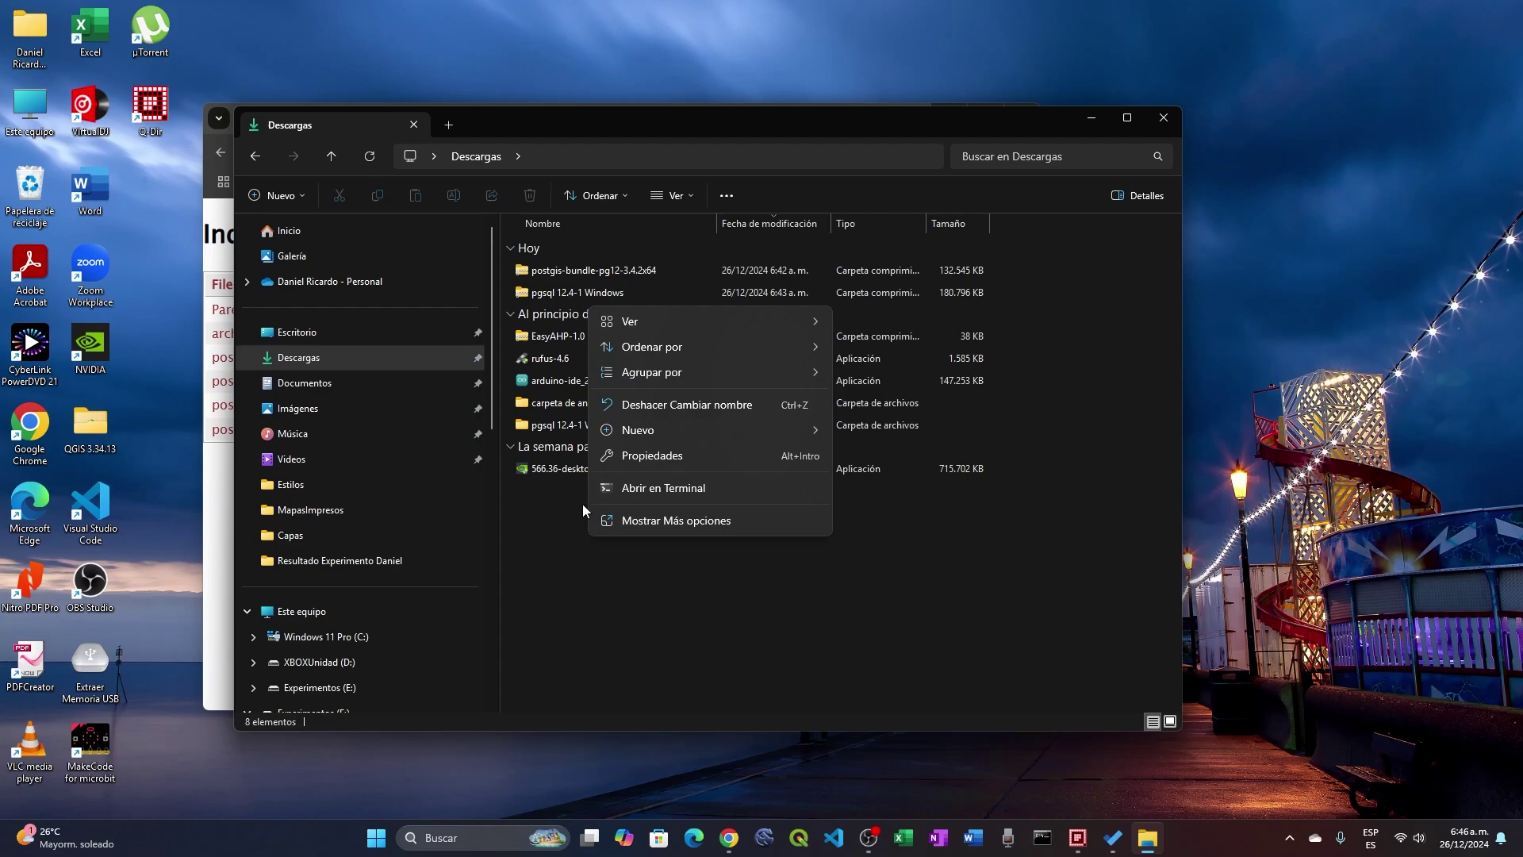
left_click(536, 163)
left_click(540, 156)
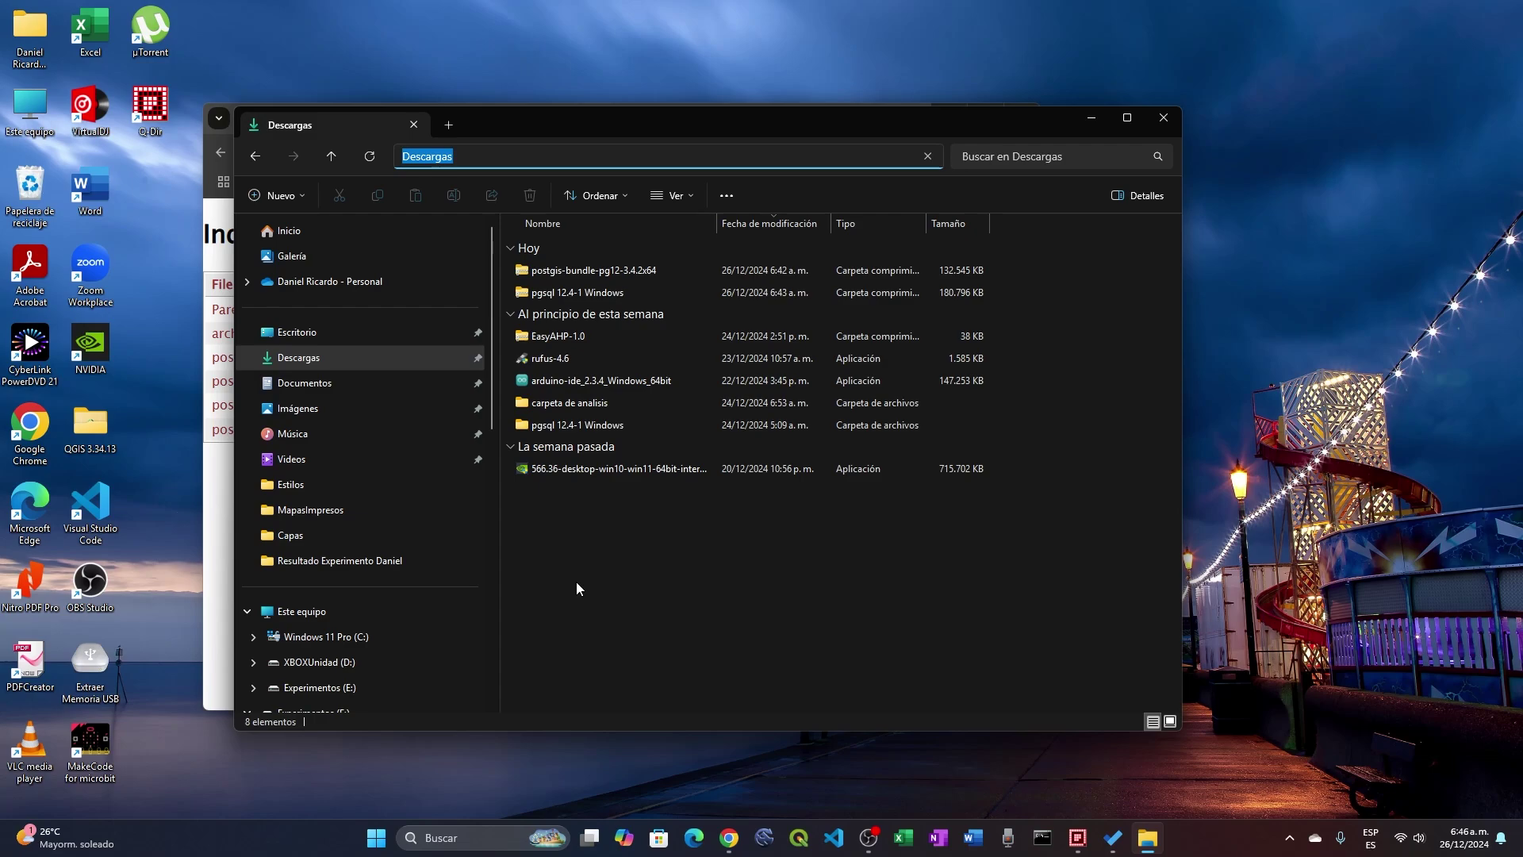
left_click(593, 283)
left_click(605, 273)
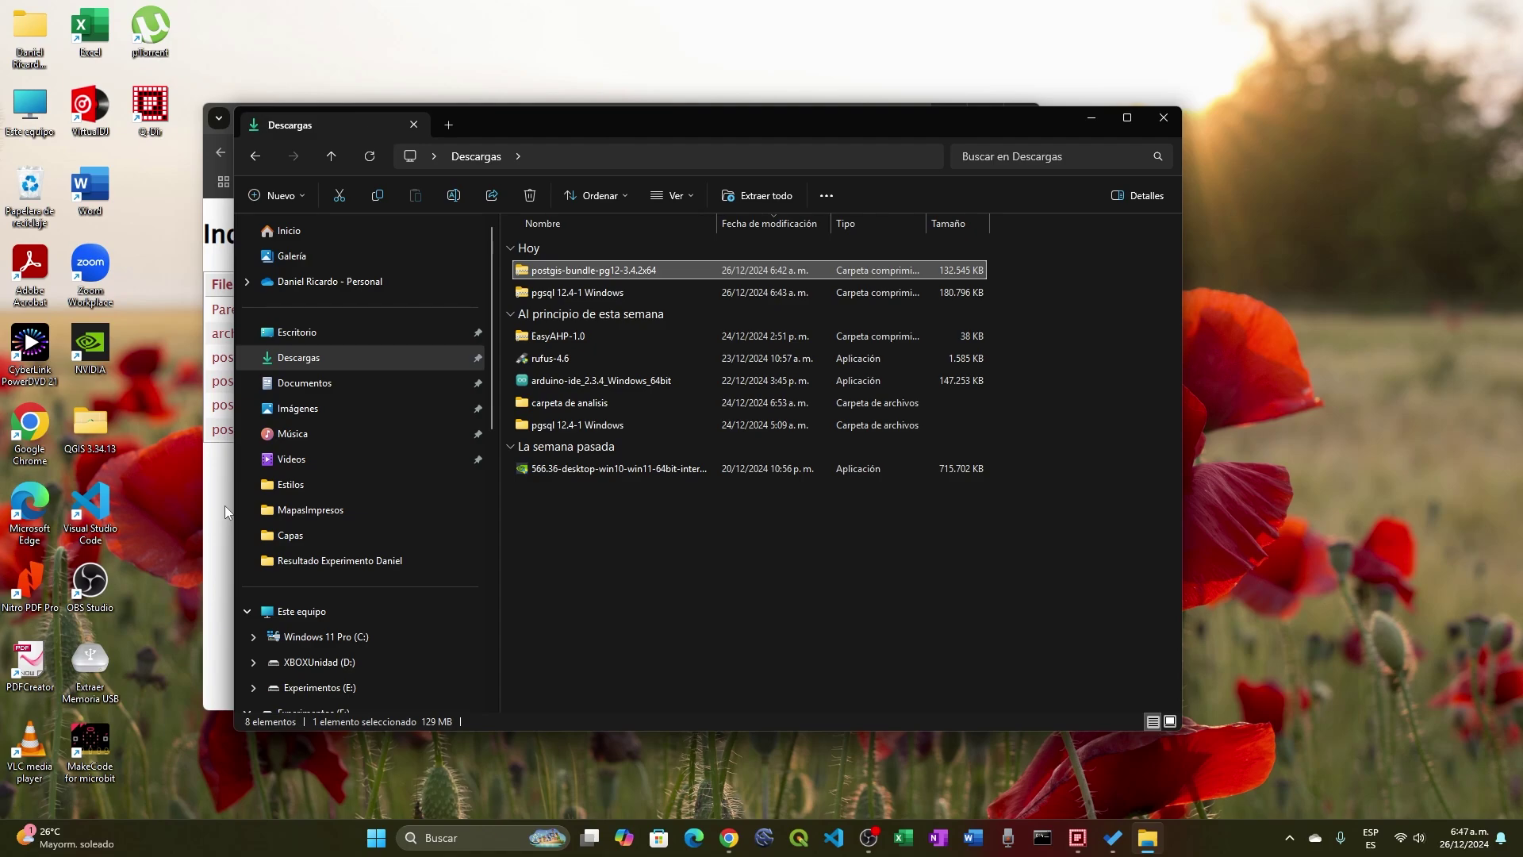
left_click(531, 293)
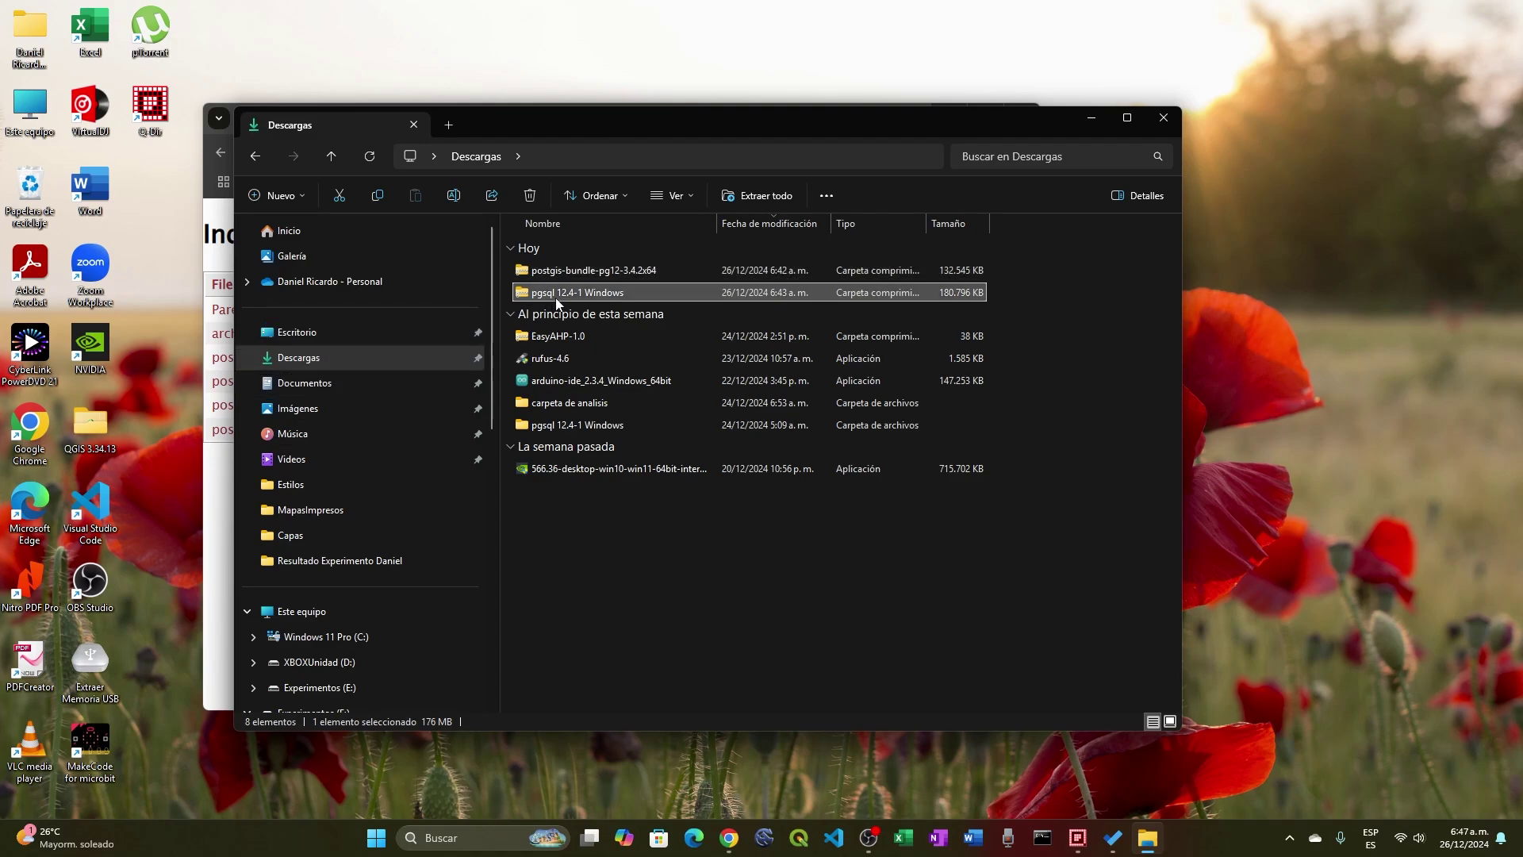
left_click(596, 270)
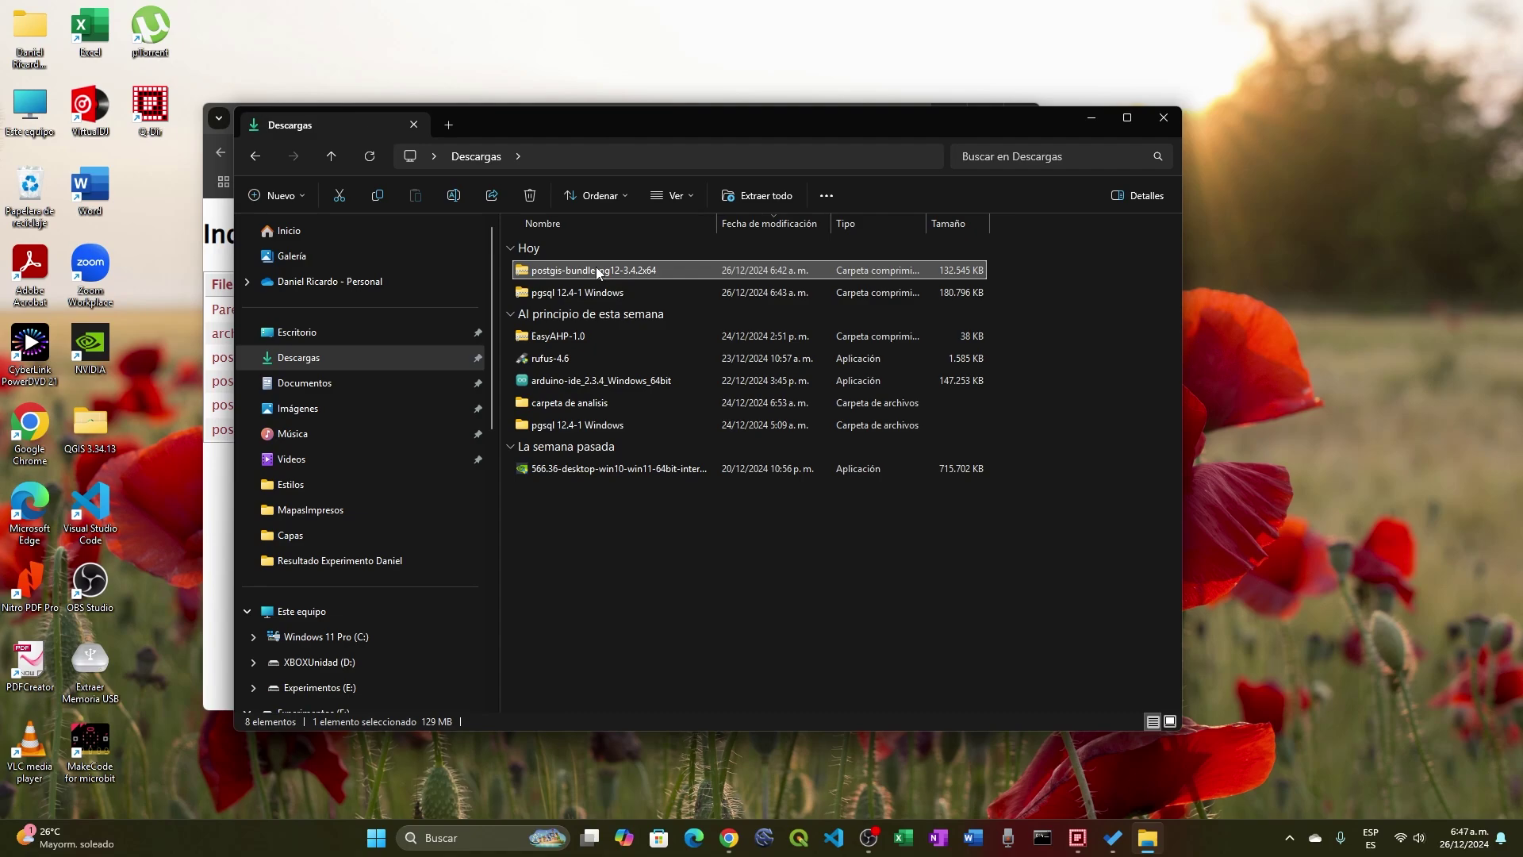
left_click(594, 157)
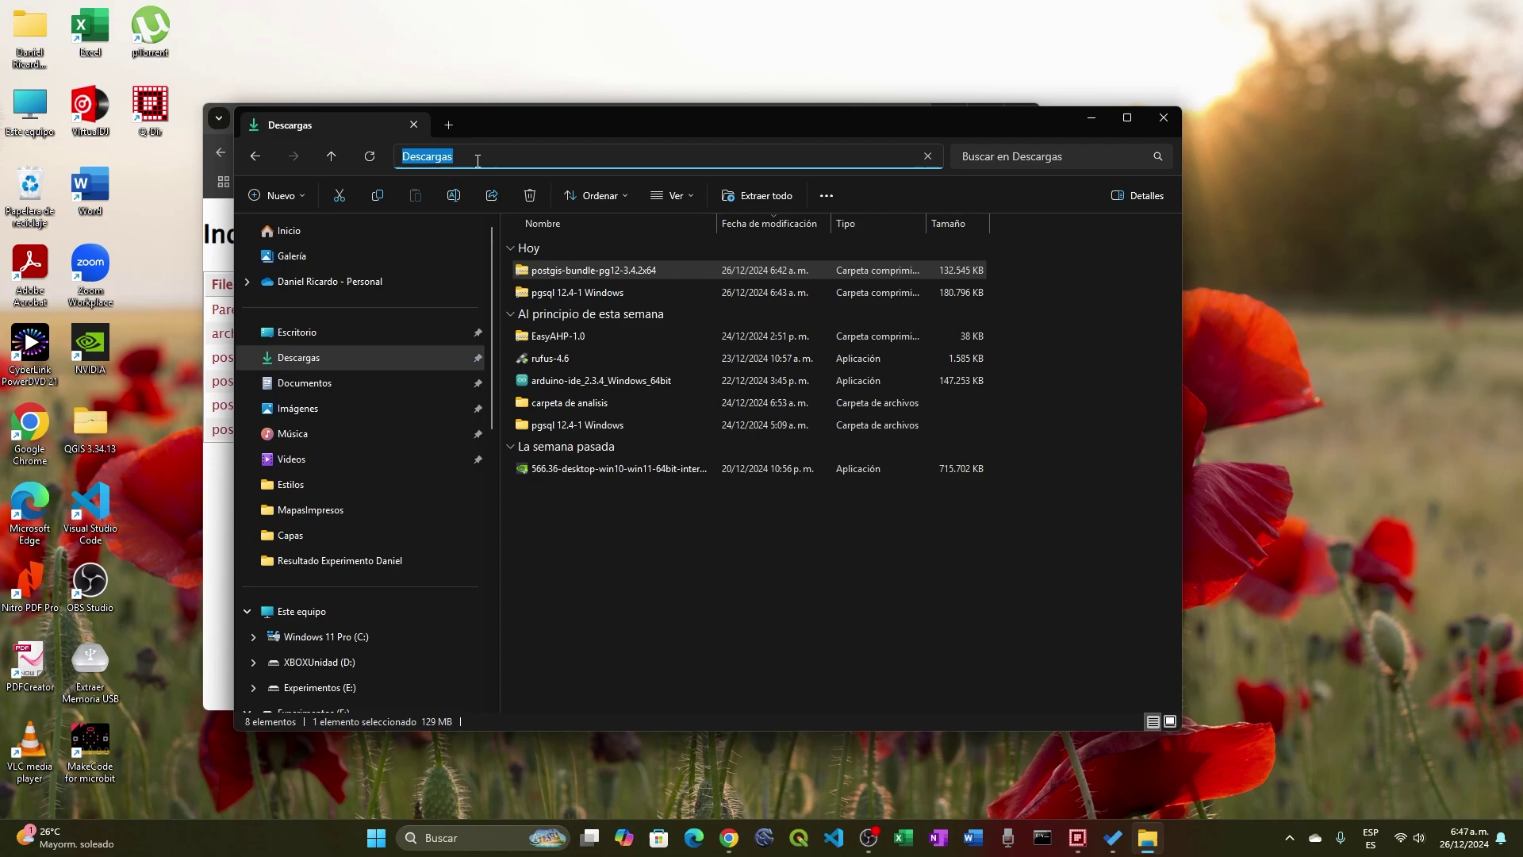
Create a folder named nuevo postgresql in Downloads, and move the PostGIS bundle and pgsql 12.4-1 Windows archives into it.
right_click(620, 555)
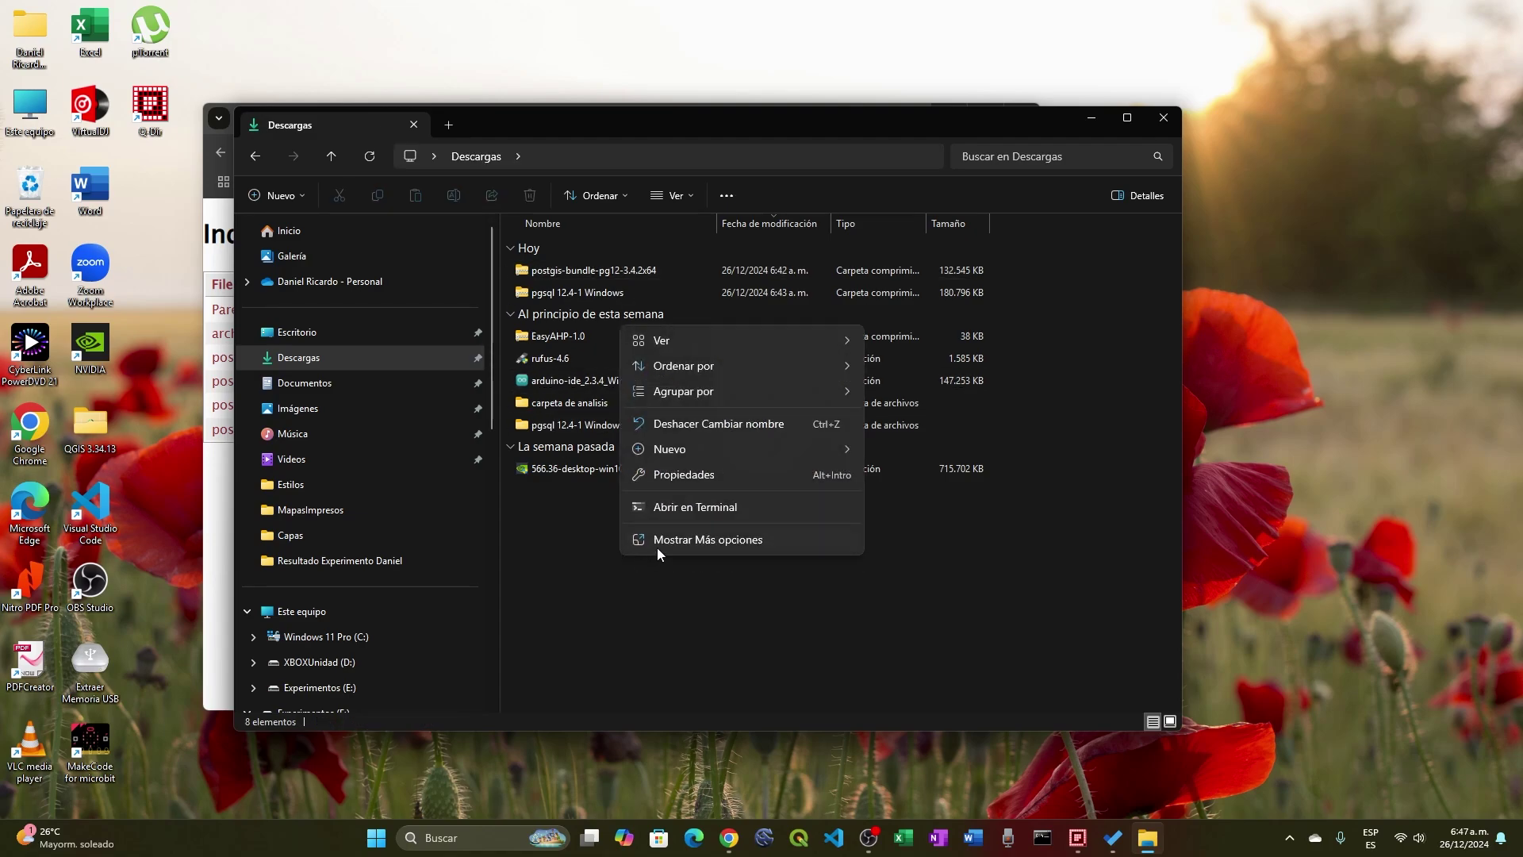
mouse_move(687, 450)
left_click(876, 439)
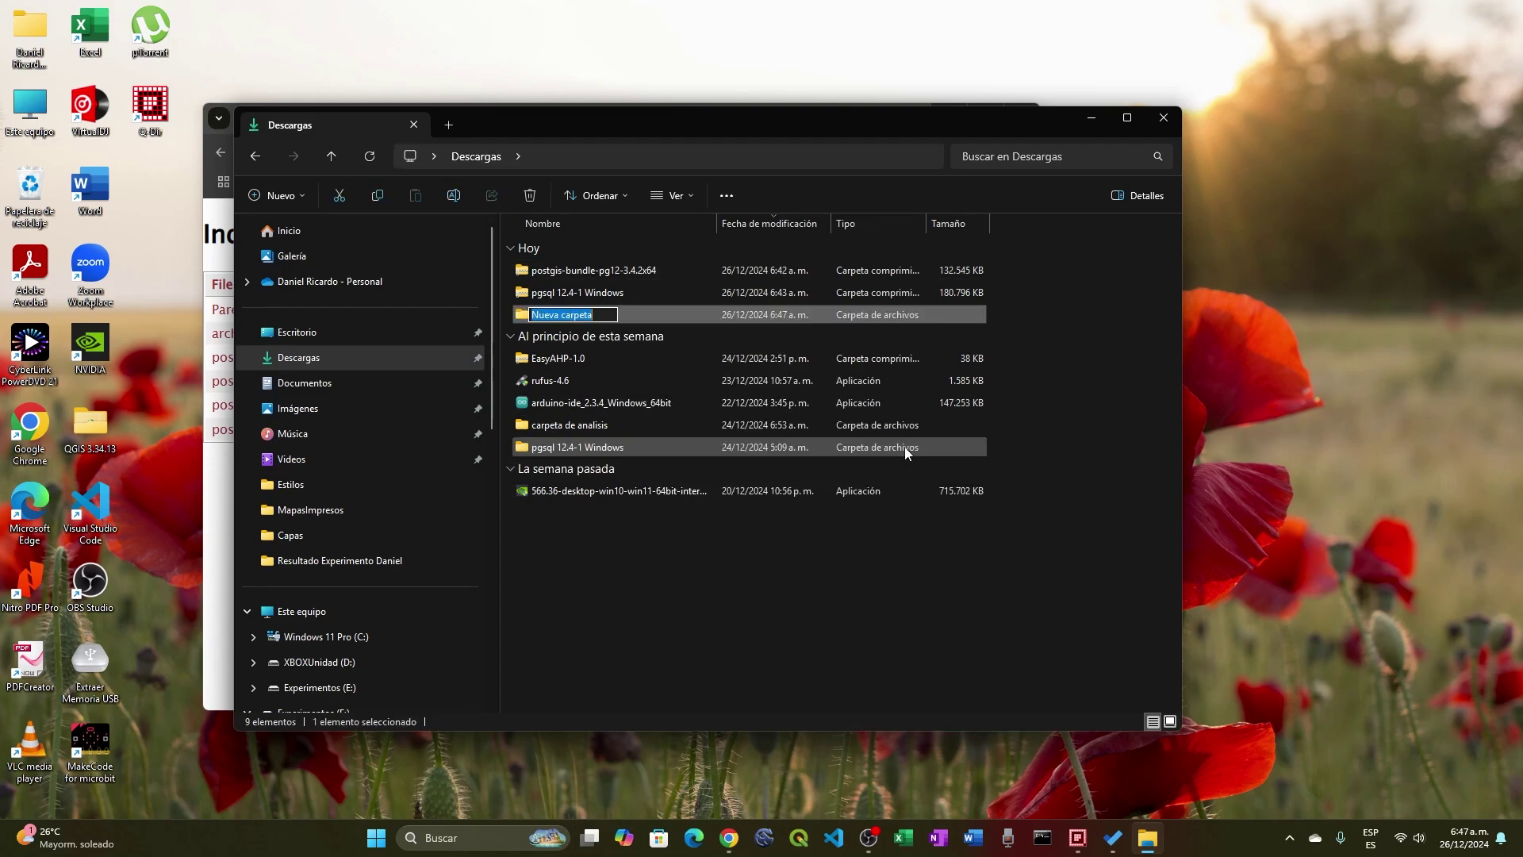
type("nuevo postgres")
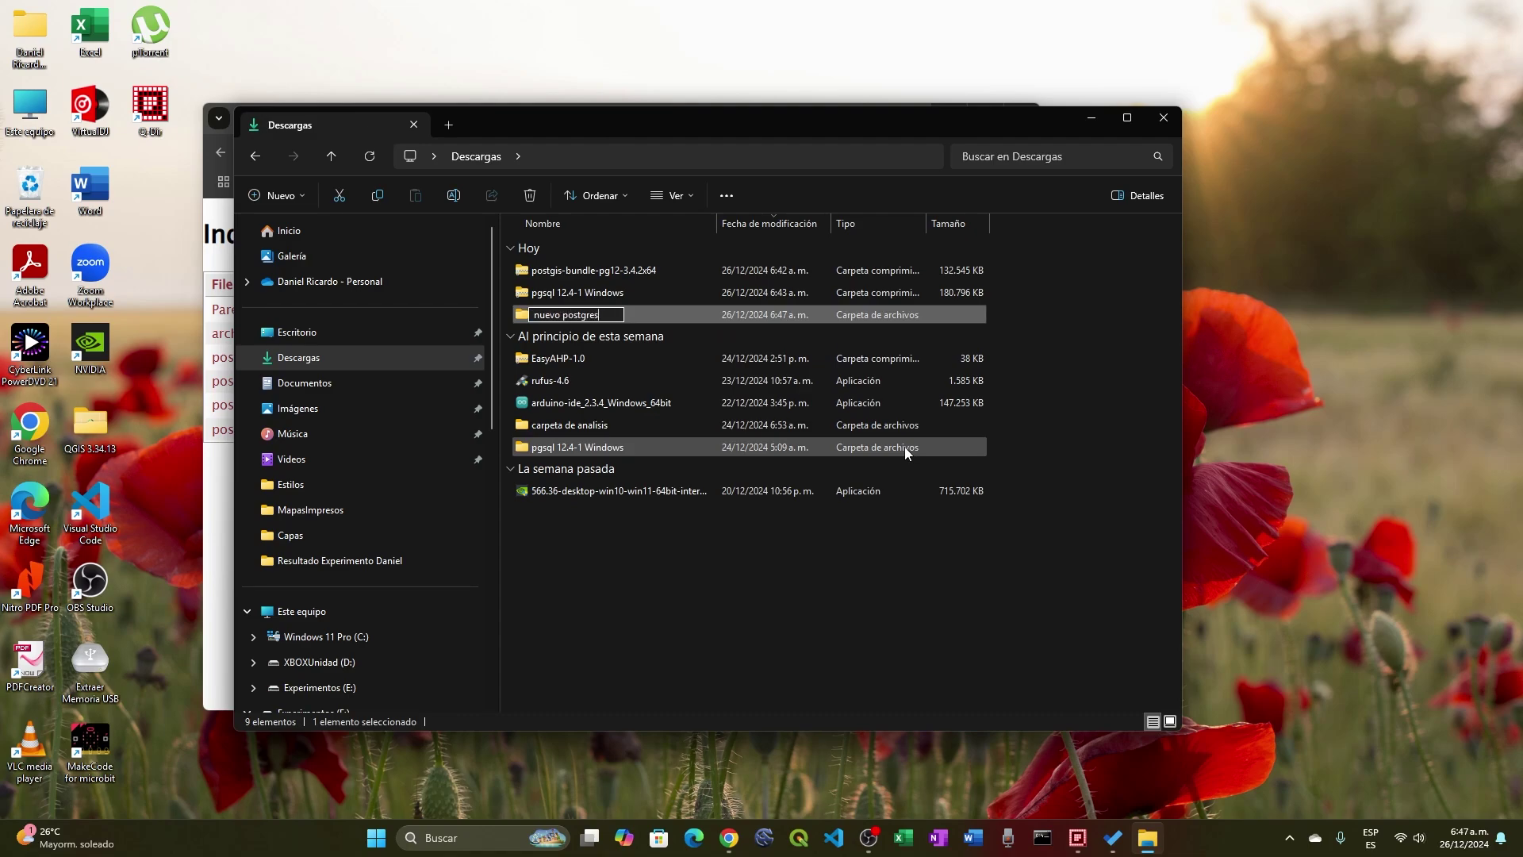
type("ql")
key("Return")
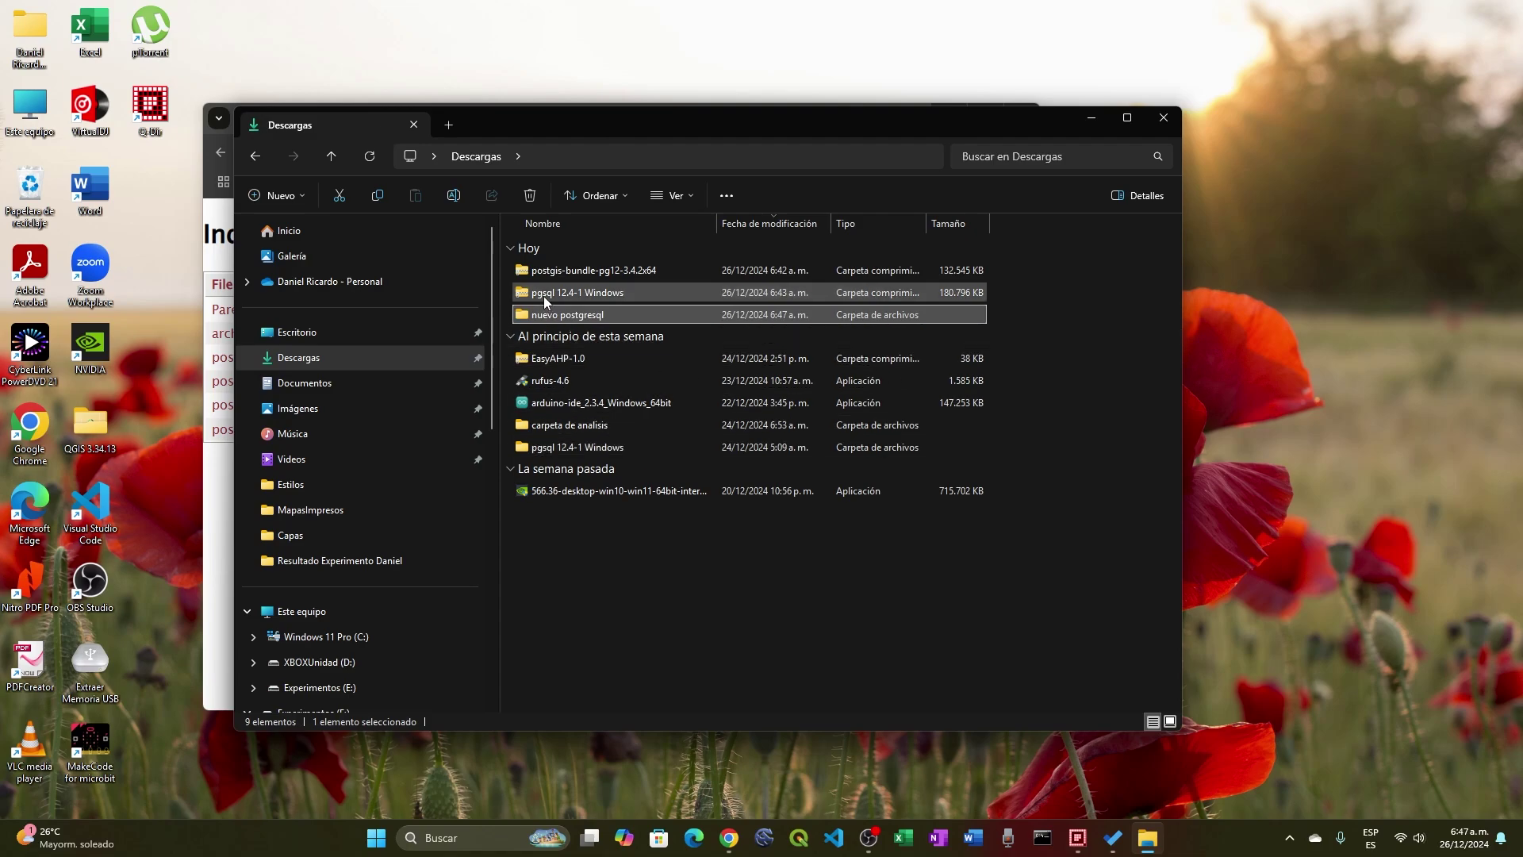
mouse_move(544, 297)
left_mouse_down()
mouse_move(555, 315)
mouse_move(578, 275)
mouse_move(573, 291)
left_mouse_up()
double_click(570, 272)
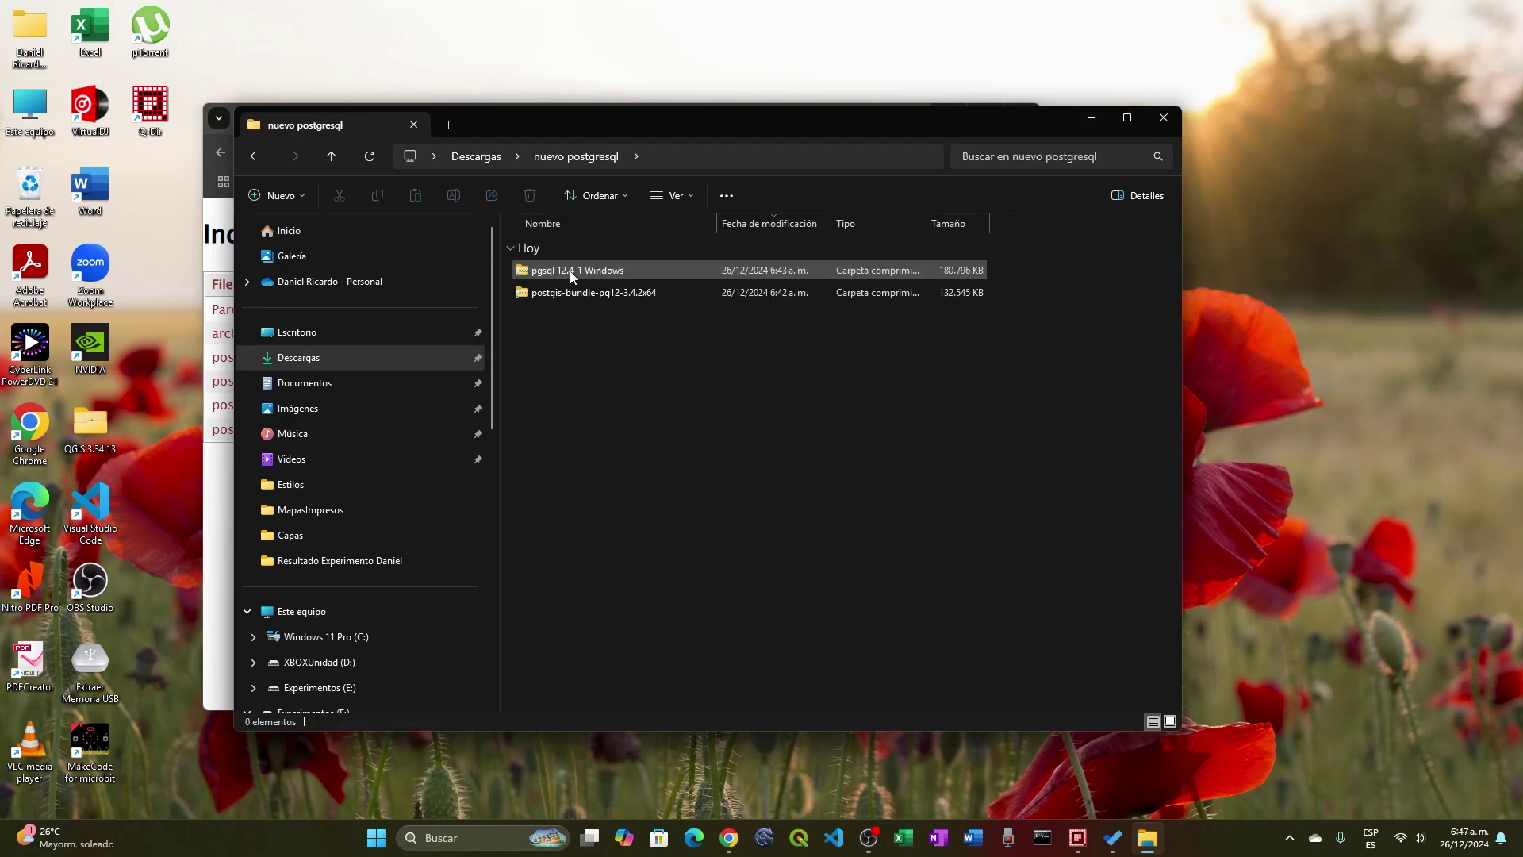
Extract the pgsql 12.4-1 Windows archive into its own subfolder inside nuevo postgresql.
right_click(570, 269)
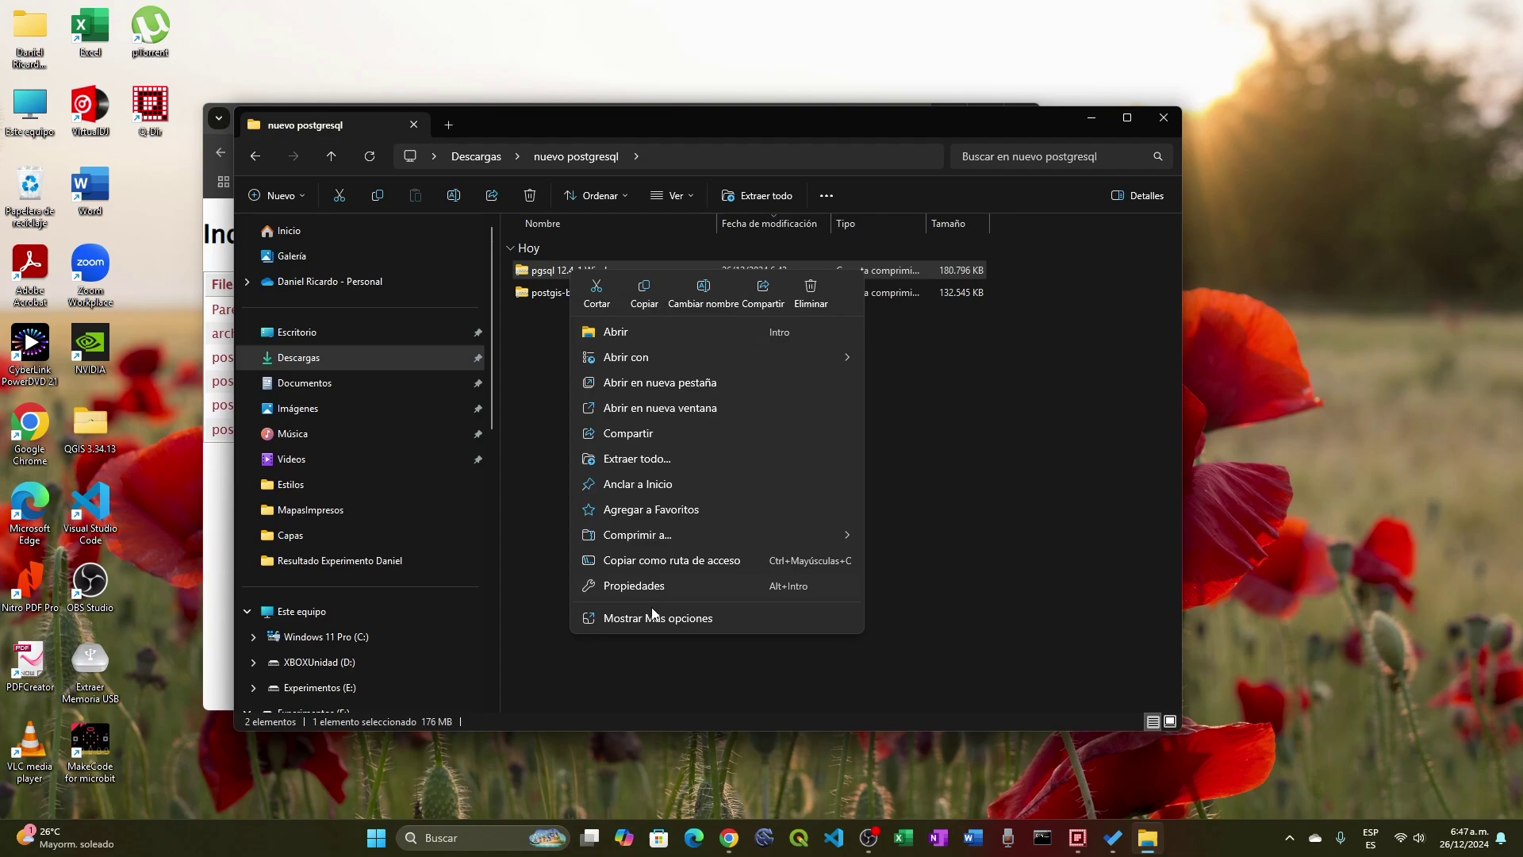
left_click(671, 459)
left_click(886, 576)
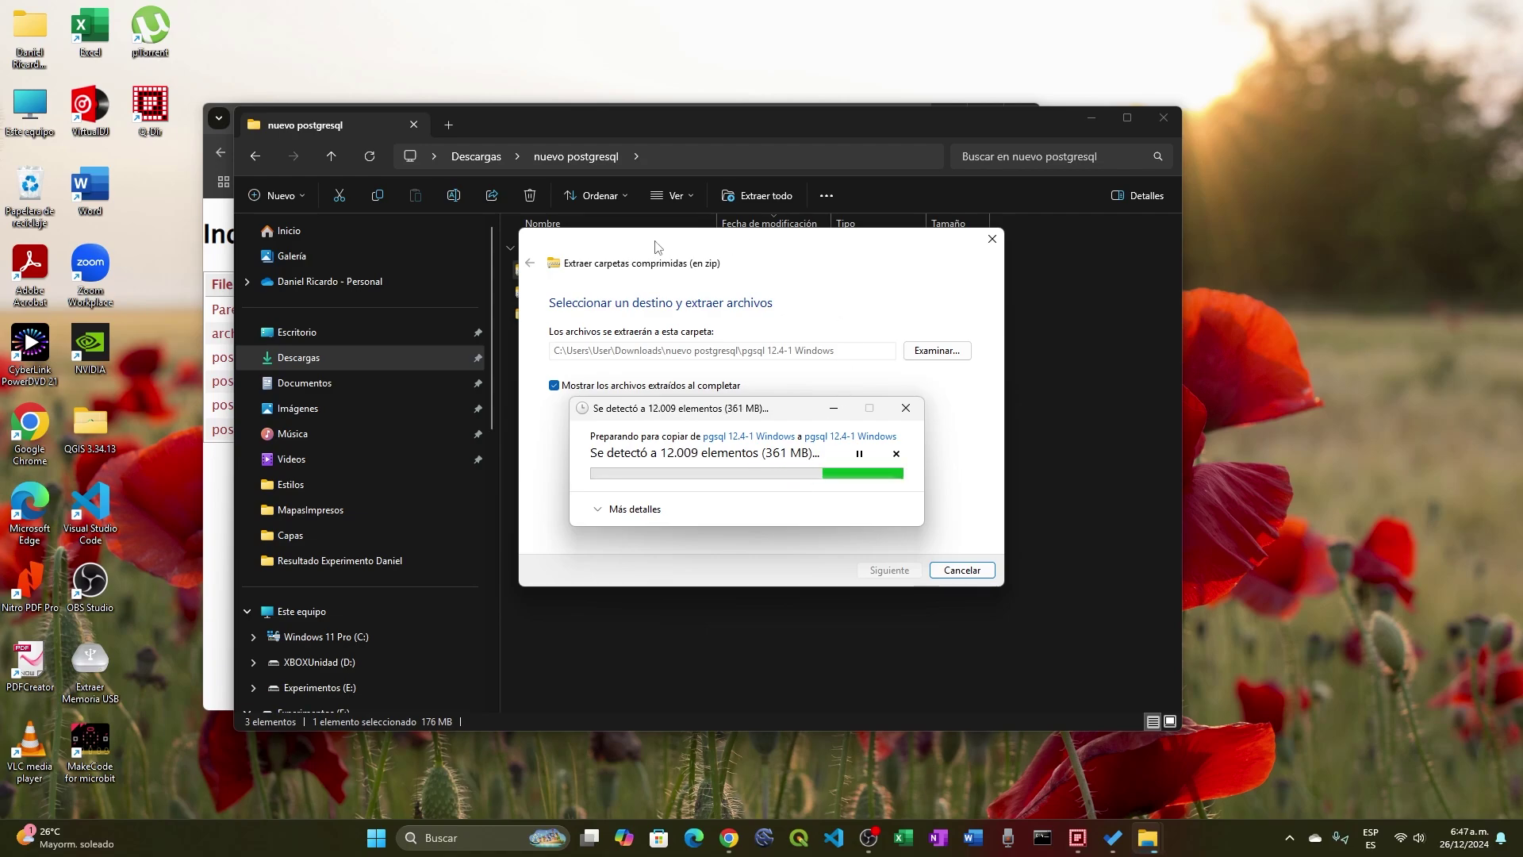
left_click(755, 238)
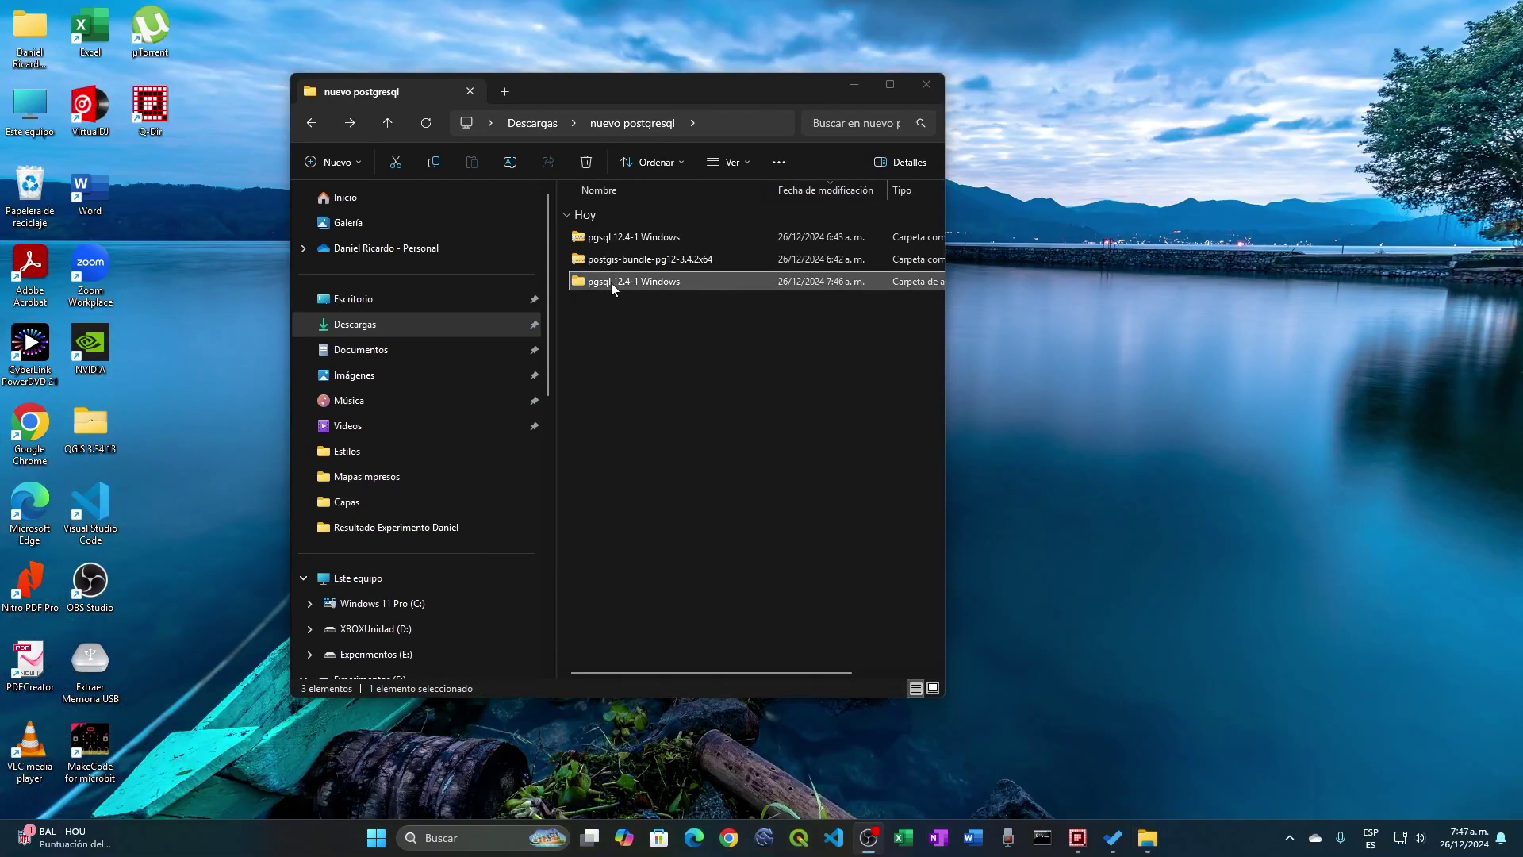
Check the contents of the extracted pgsql 12.4-1 Windows folder and return to nuevo postgresql.
double_click(595, 287)
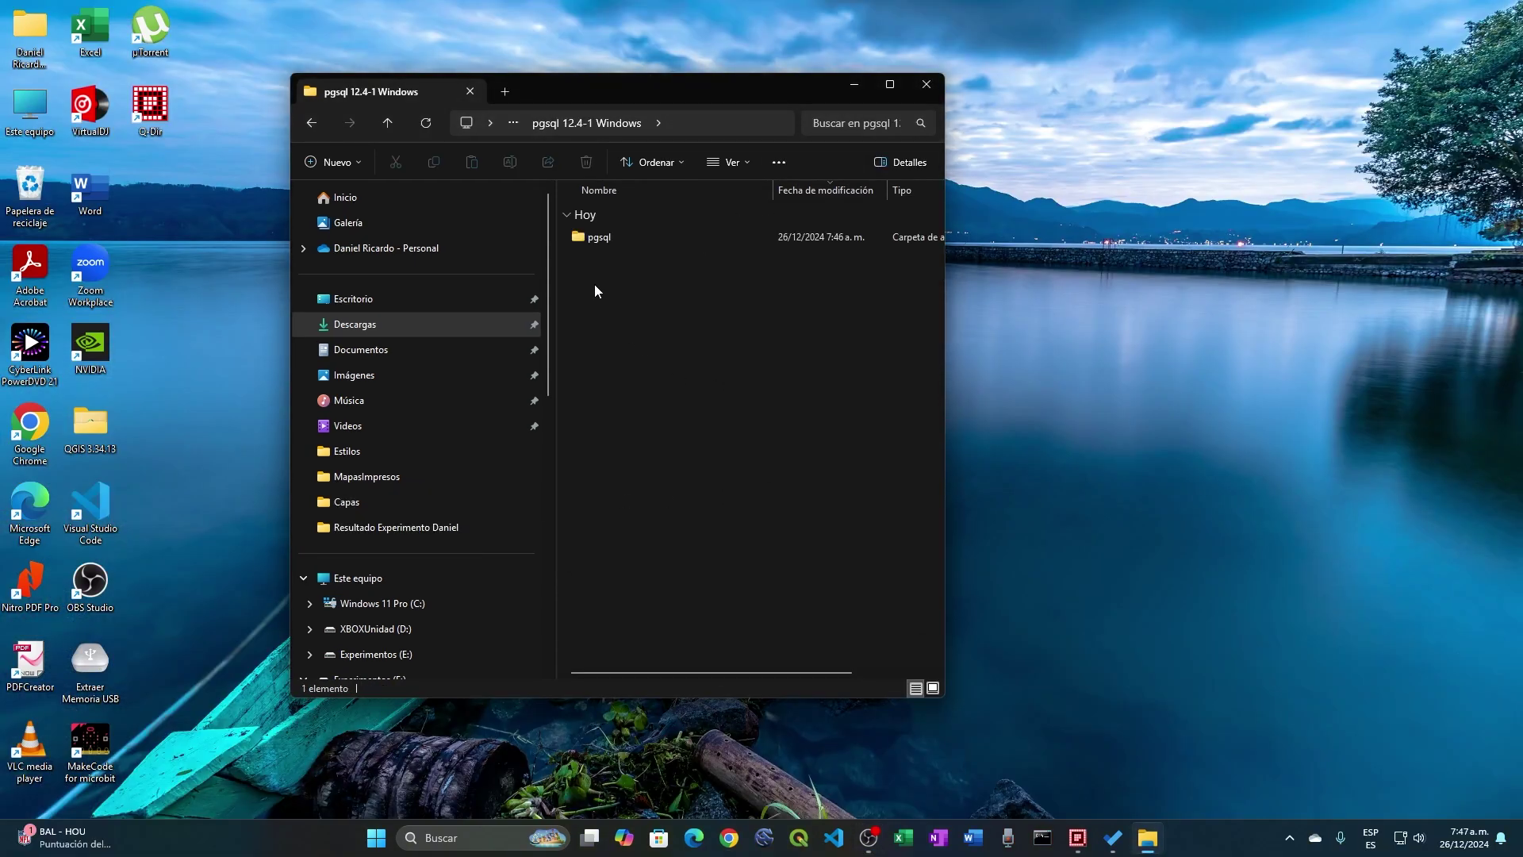
double_click(592, 235)
left_click(310, 123)
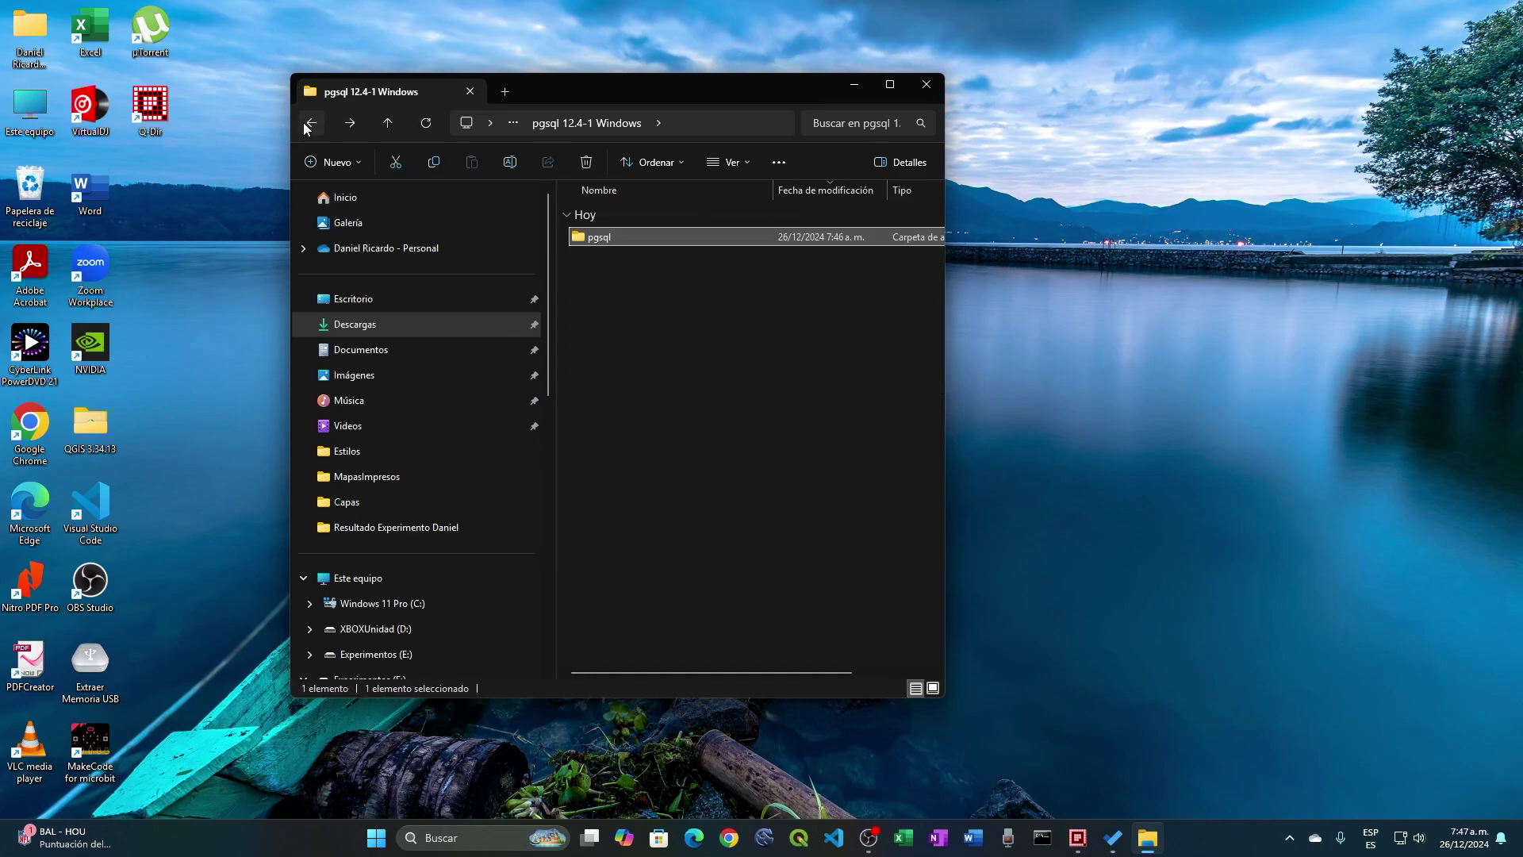
left_click(308, 124)
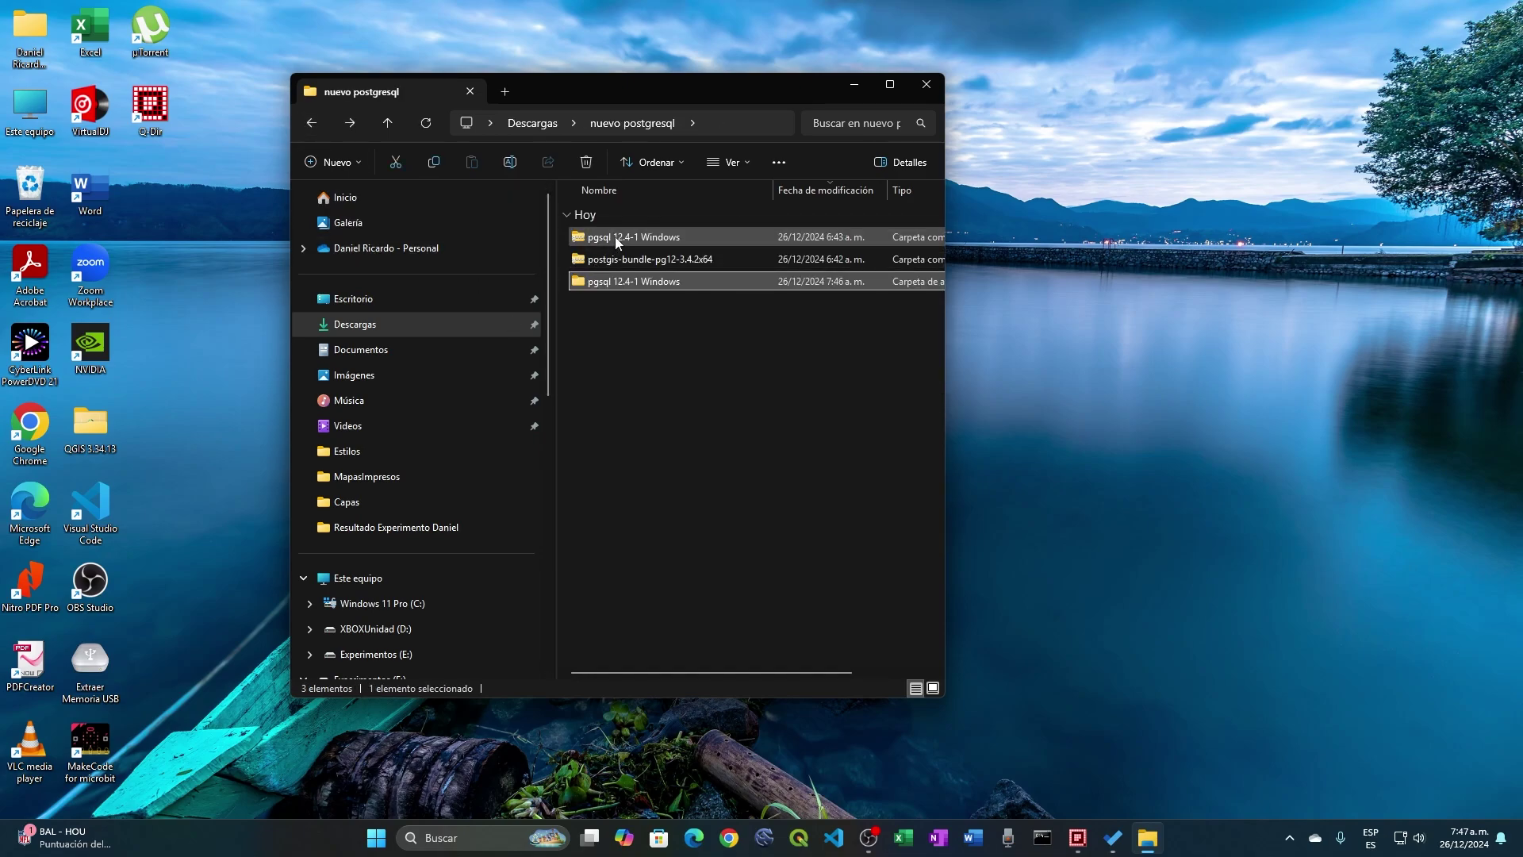
Extract the postgis-bundle-pg12-3.4.2x64 archive with WinRAR into a subfolder of the same name.
right_click(630, 259)
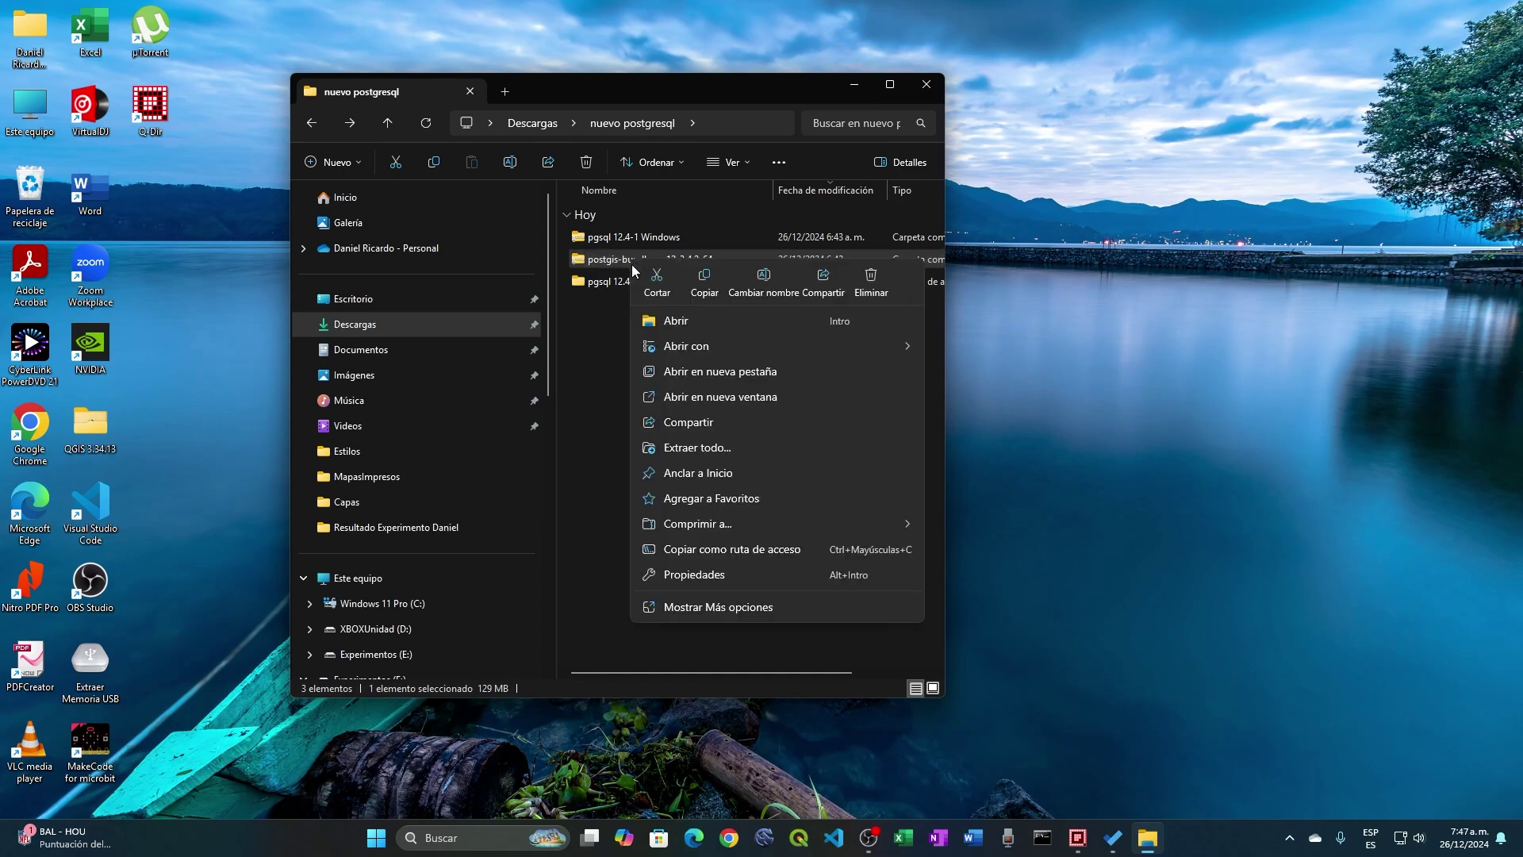
left_click(688, 608)
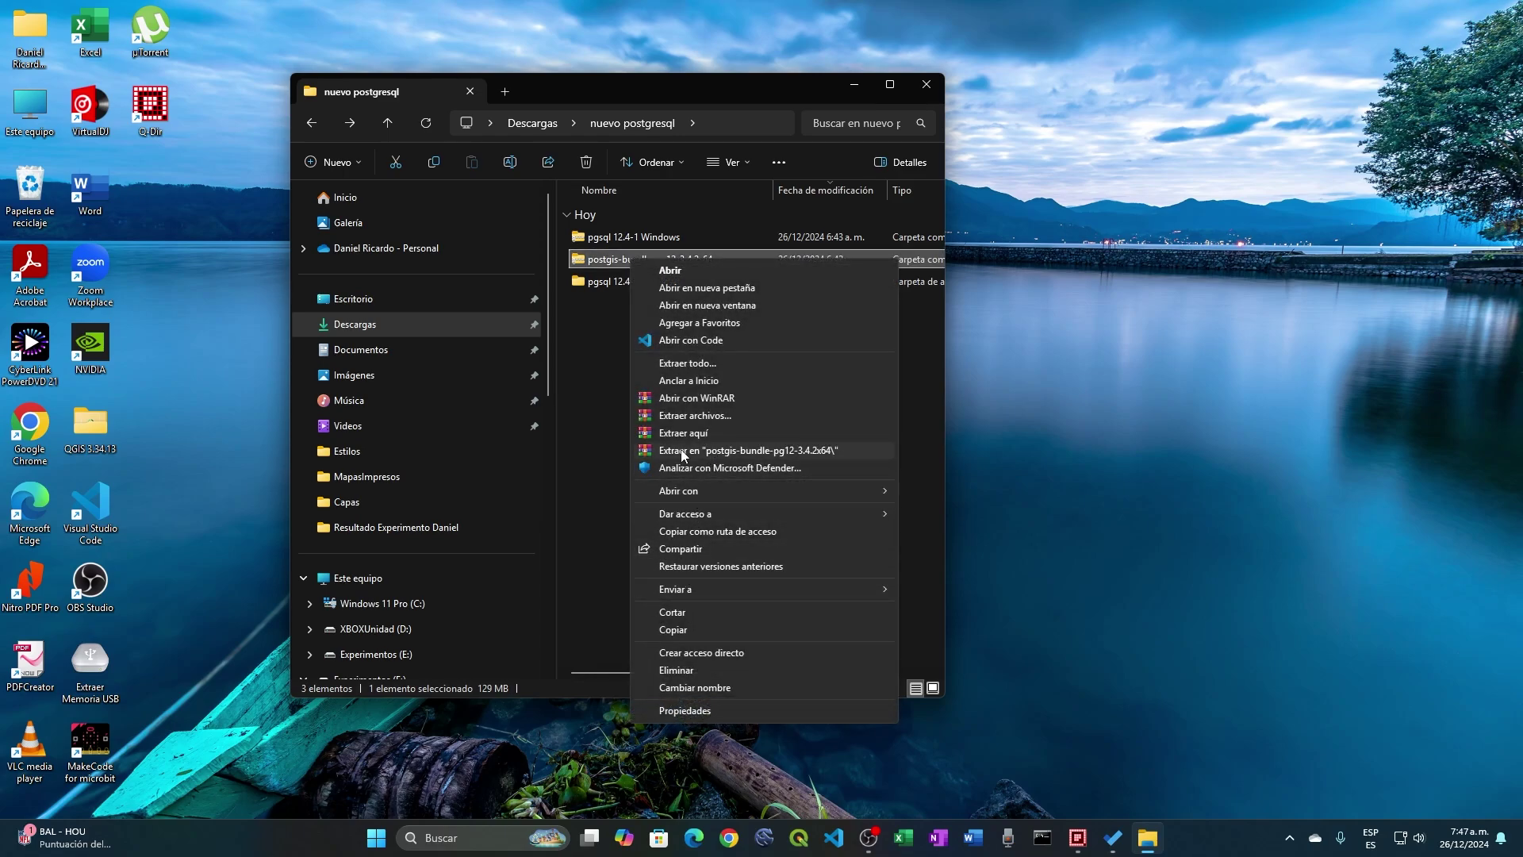
left_click(706, 449)
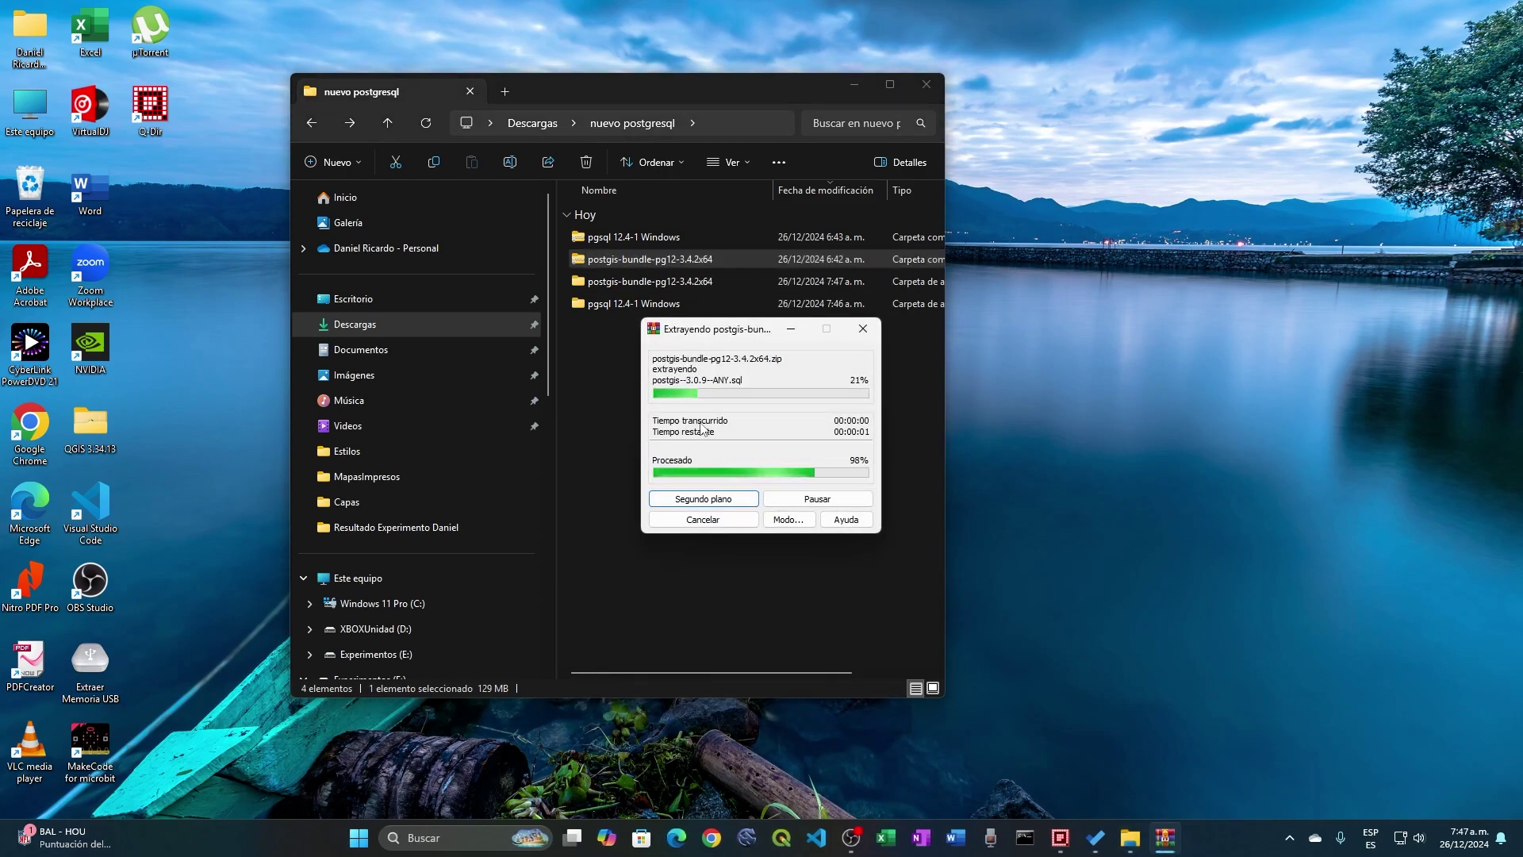
left_click(670, 345)
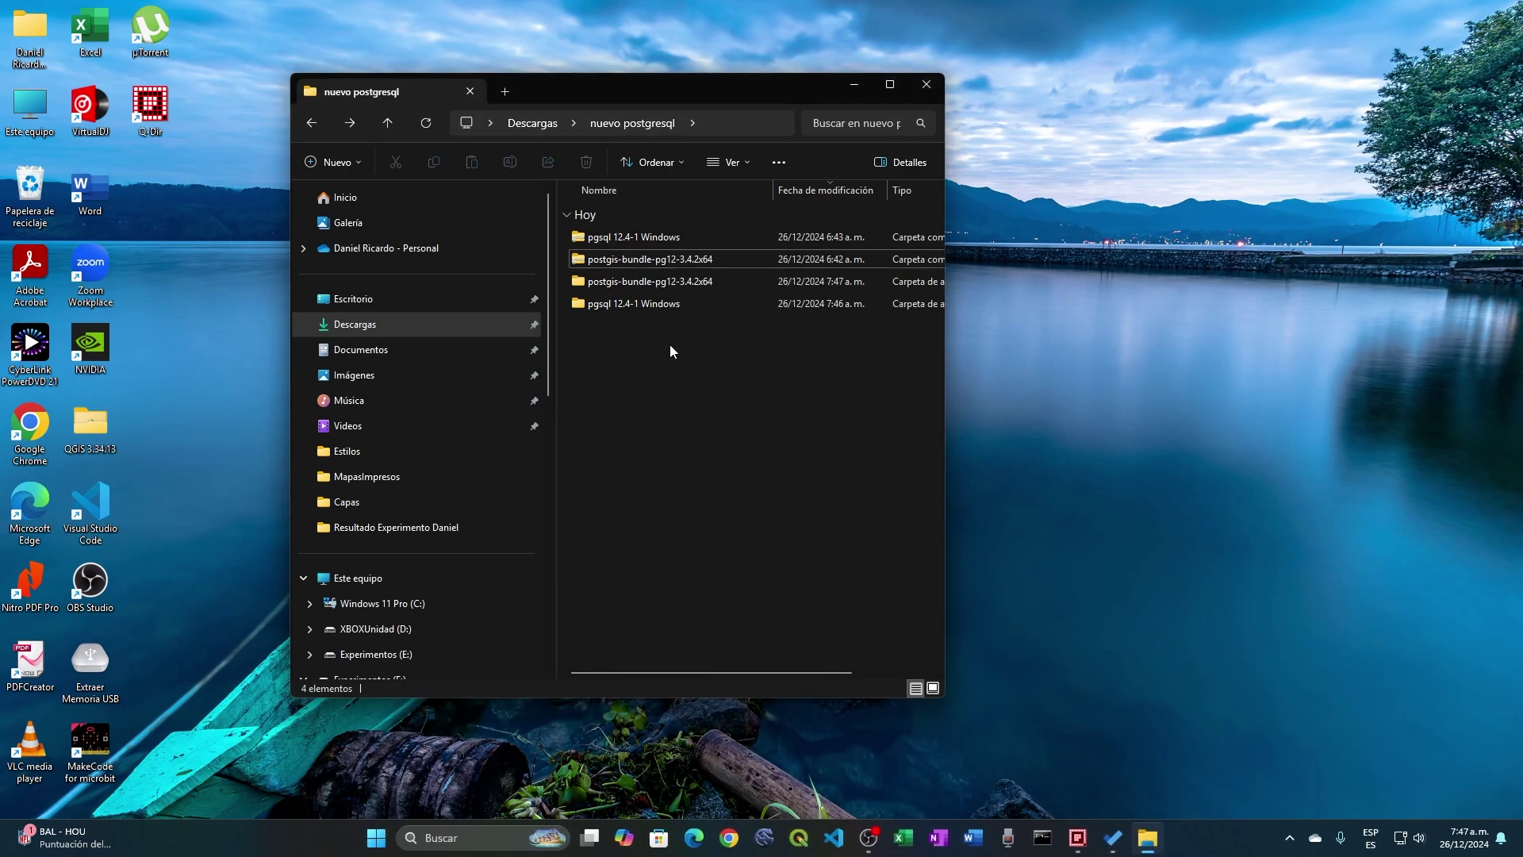
Open the pgsql folder inside the extracted pgsql 12.4-1 Windows folder and move its window aside to free space.
double_click(640, 303)
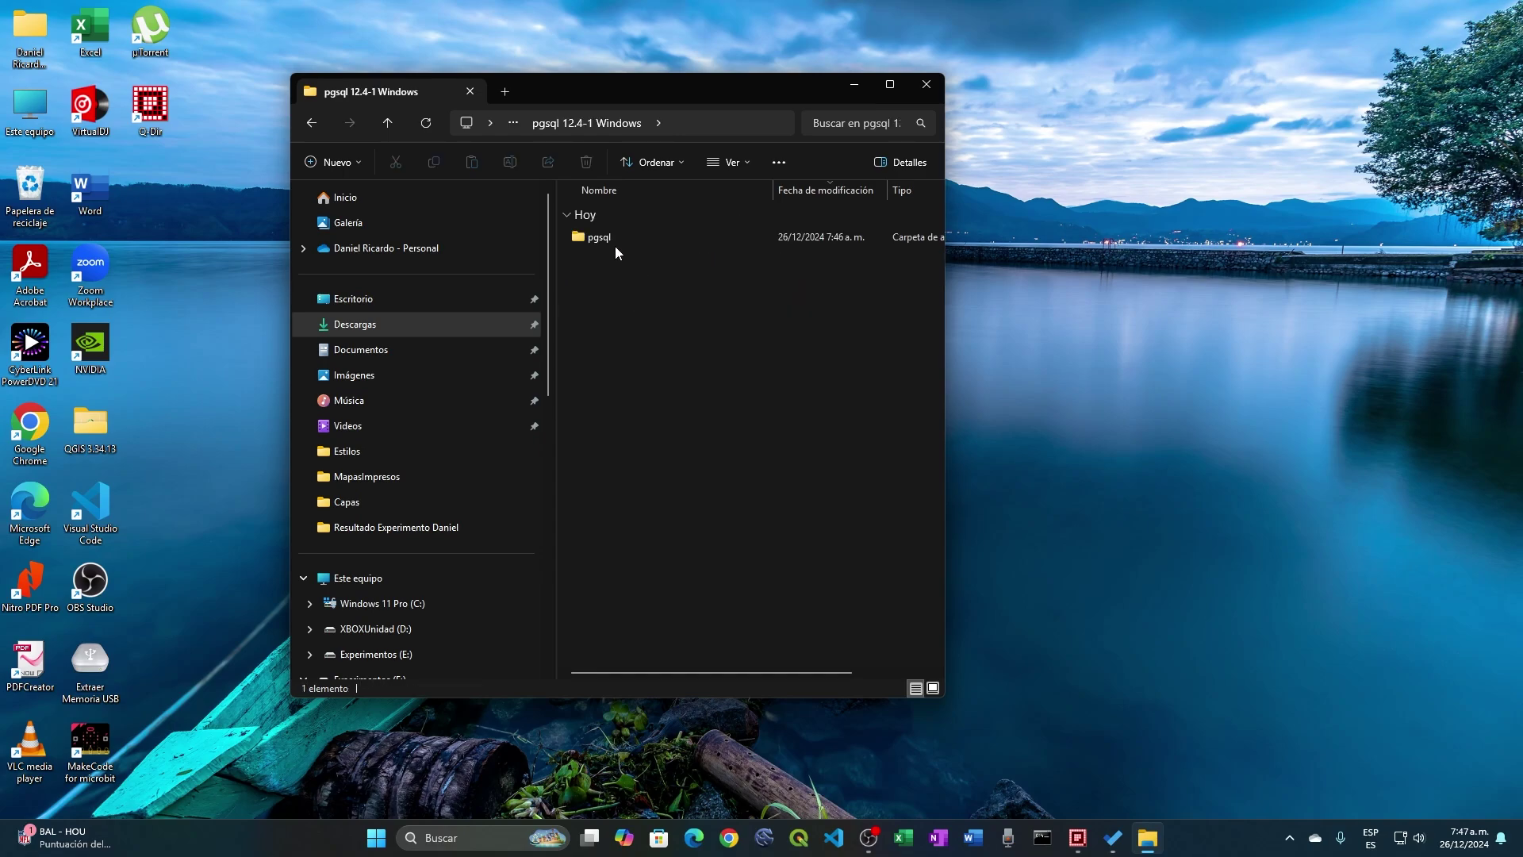
double_click(612, 239)
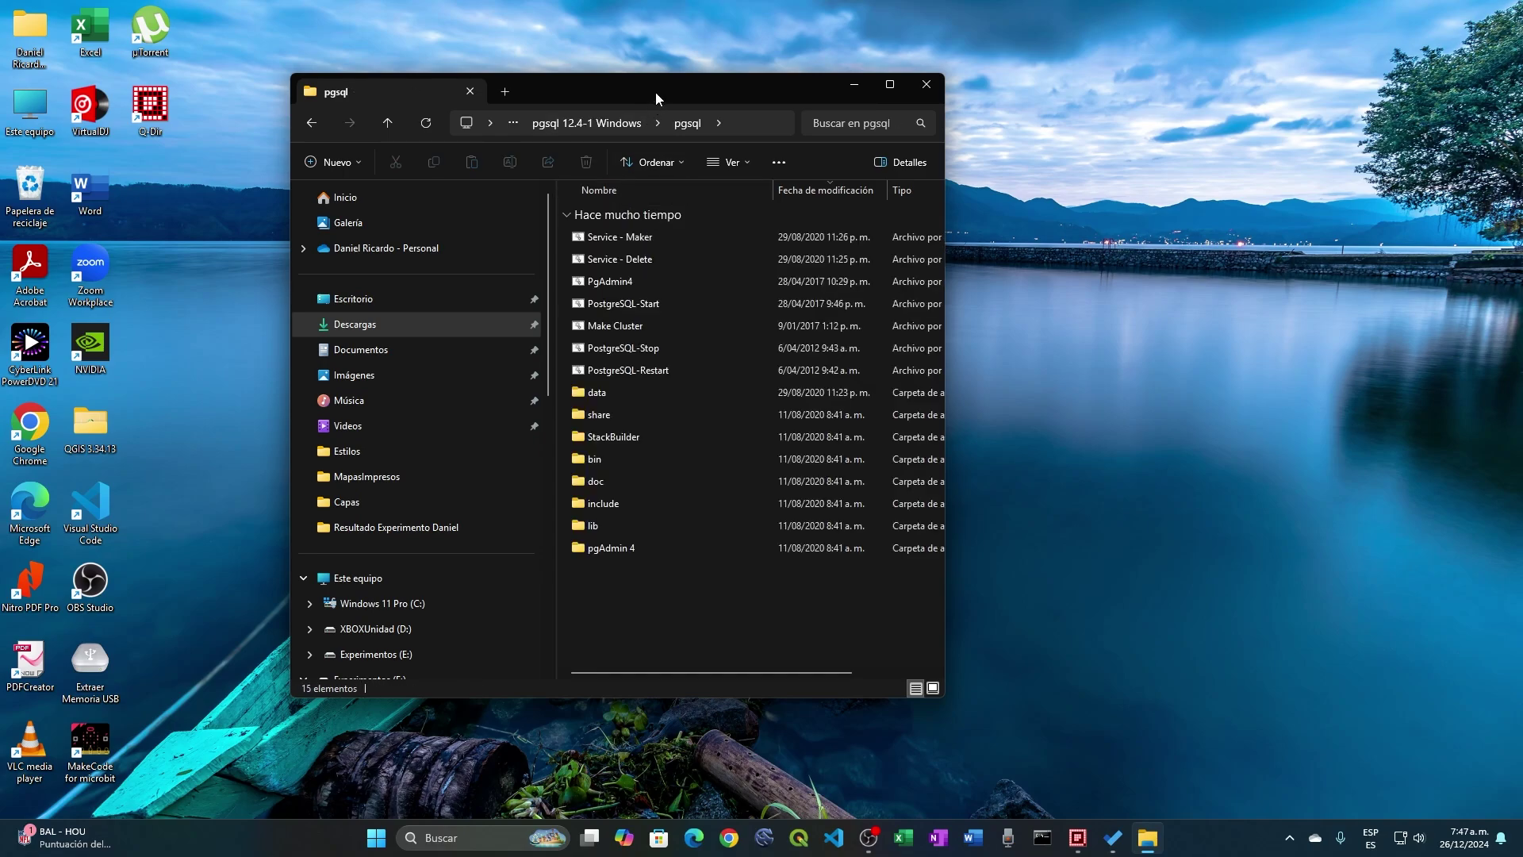
left_click_drag(655, 92, 403, 88)
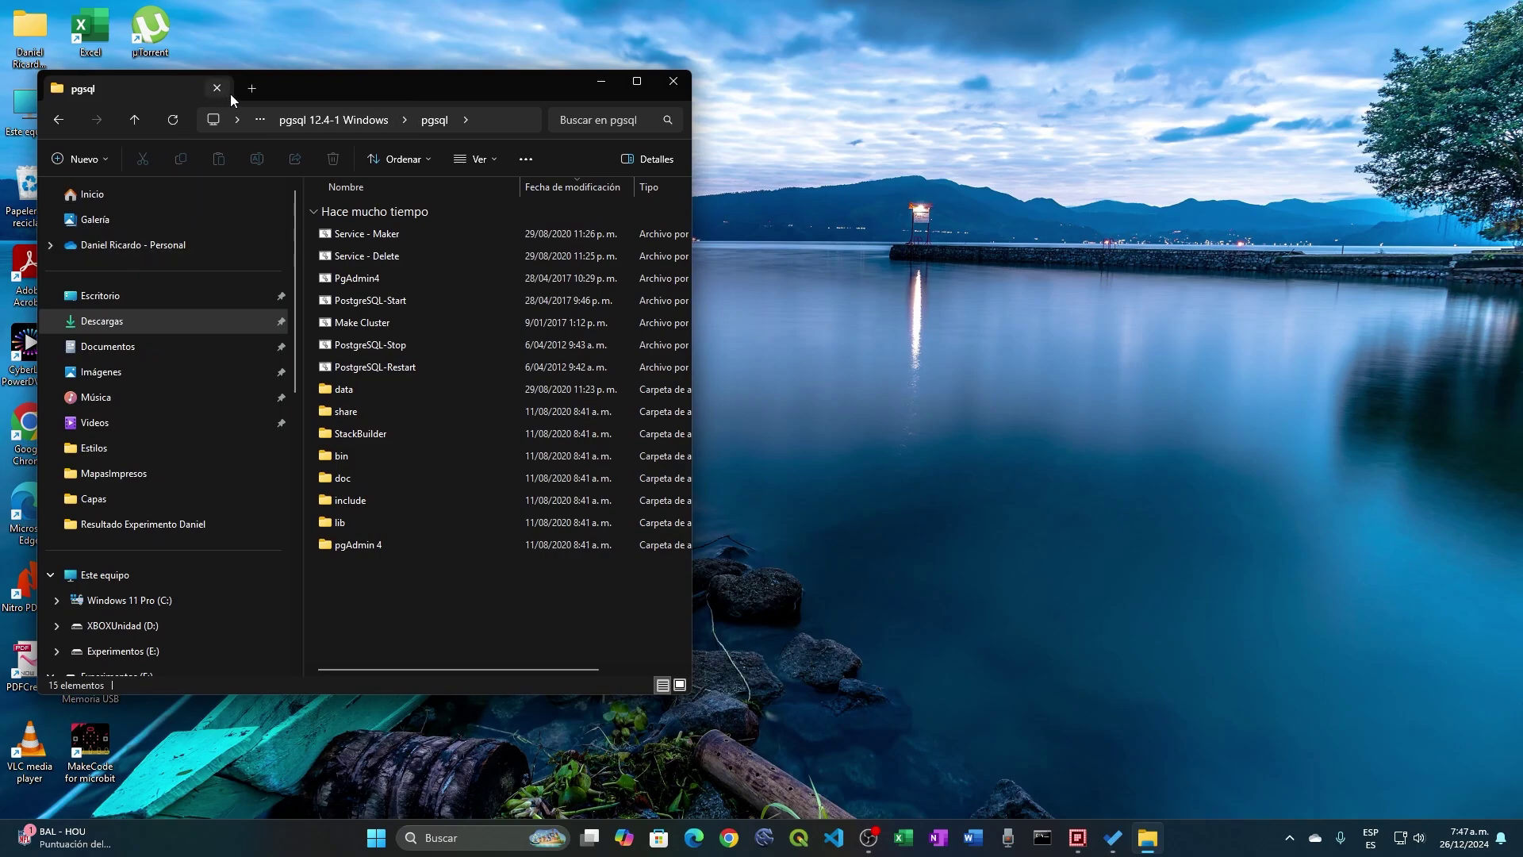
Open the extracted postgis-bundle-pg12-3.4.2x64 folder in a second File Explorer window placed beside the pgsql one.
left_click(252, 88)
left_click_drag(274, 88, 830, 83)
left_click_drag(1102, 92, 1021, 98)
left_click(858, 336)
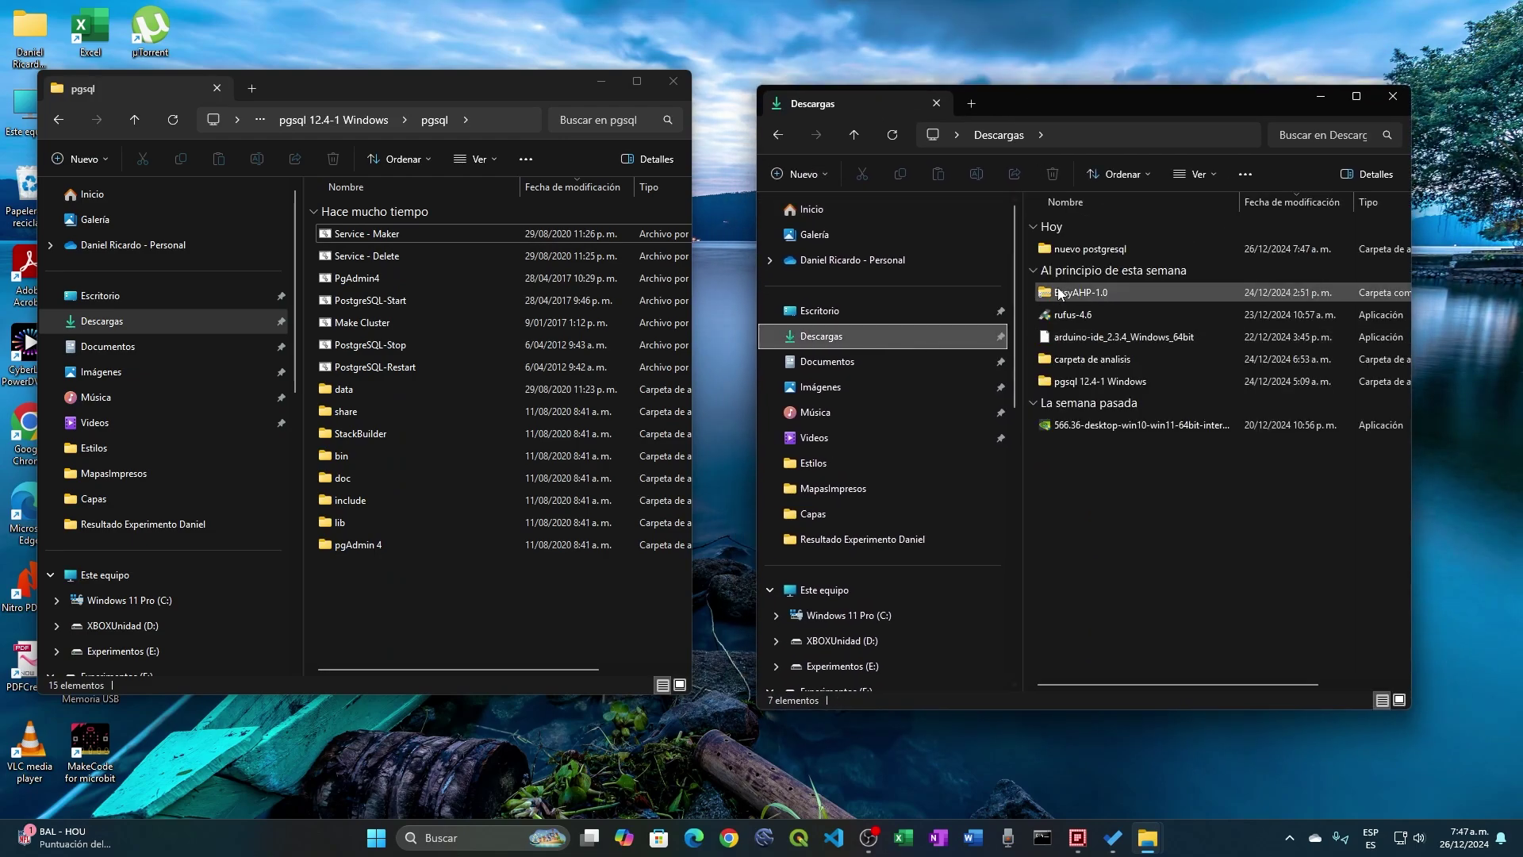
double_click(1072, 249)
left_click(1081, 293)
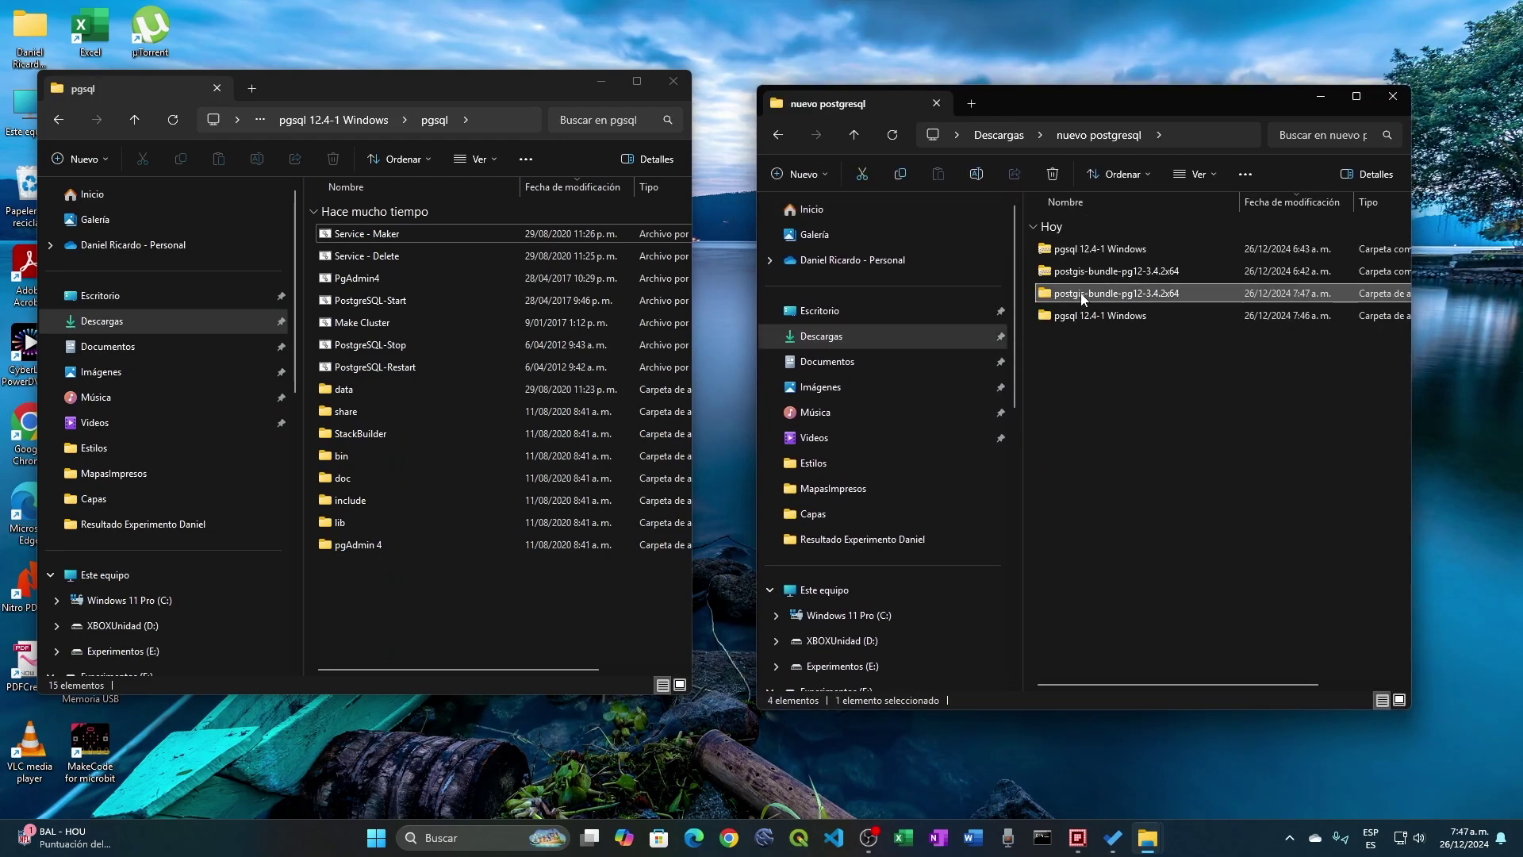
double_click(1081, 293)
double_click(1083, 249)
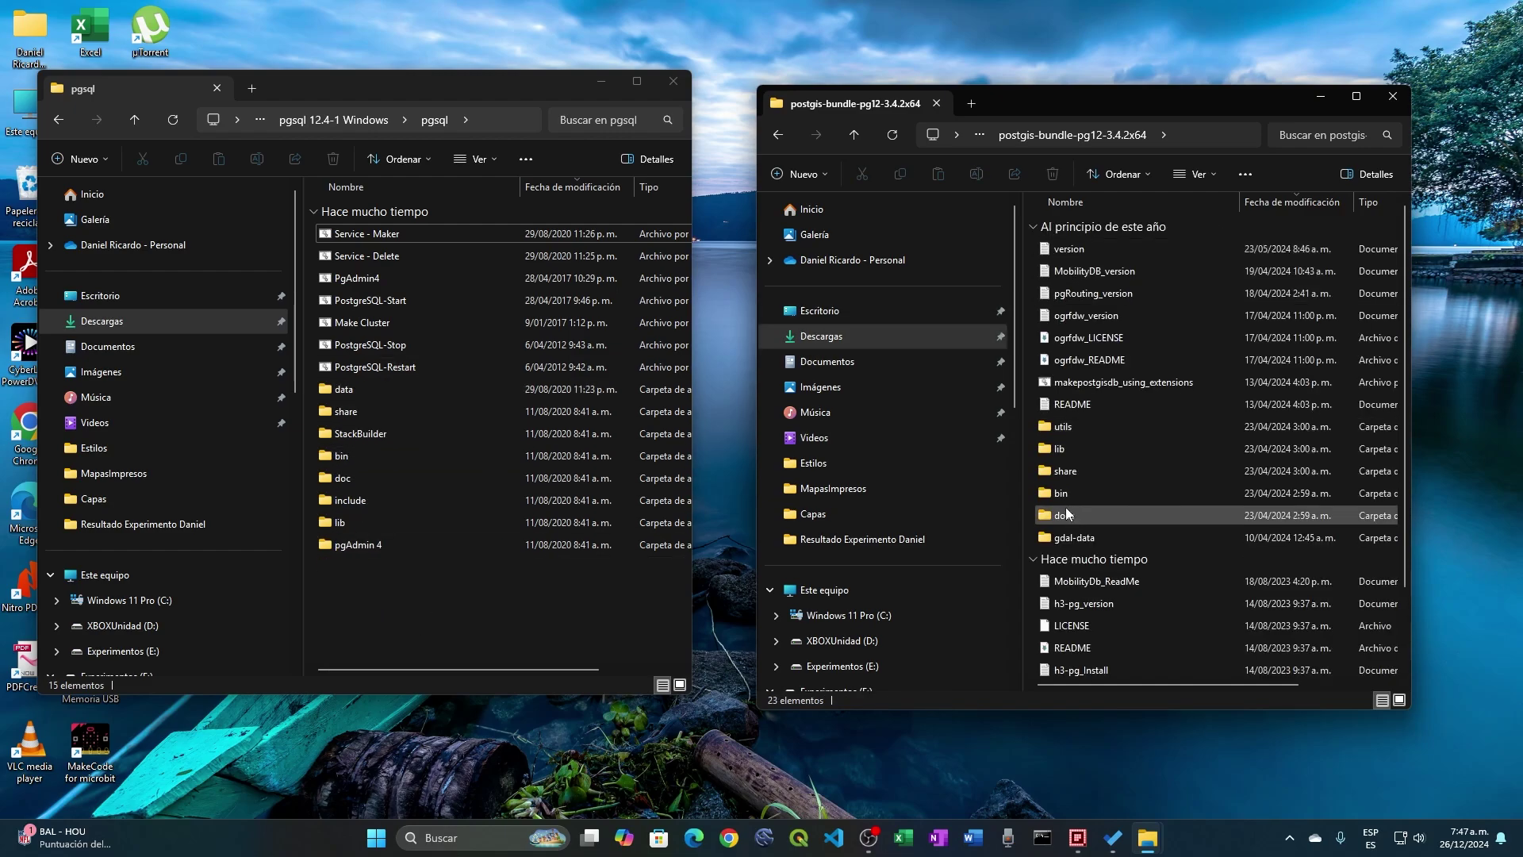
Move all files from the PostGIS bundle's bin folder into the pgsql bin folder, replacing files with the same names.
double_click(1046, 495)
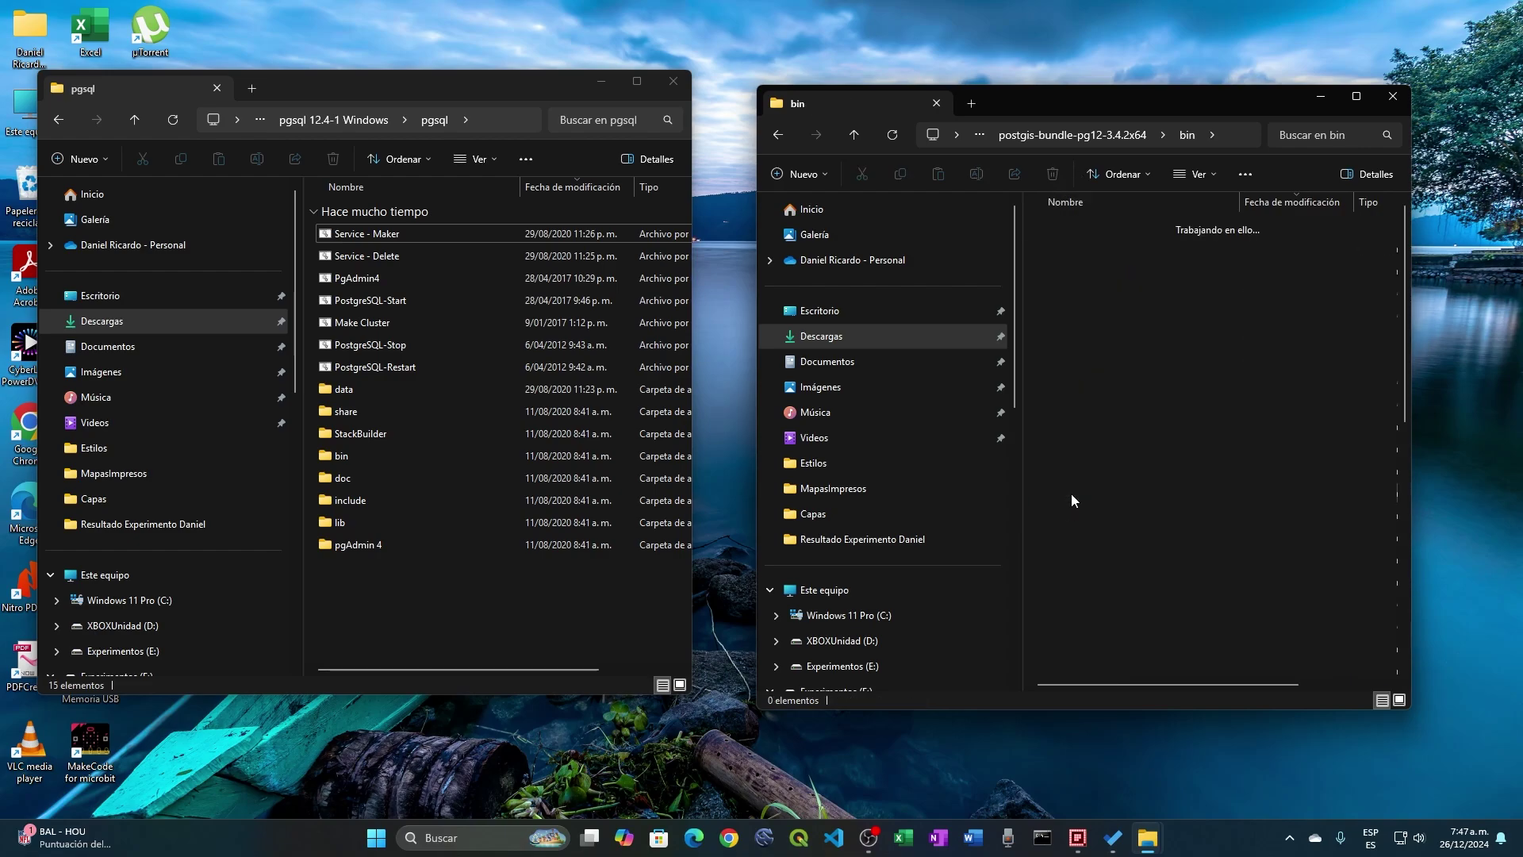
left_click(1247, 172)
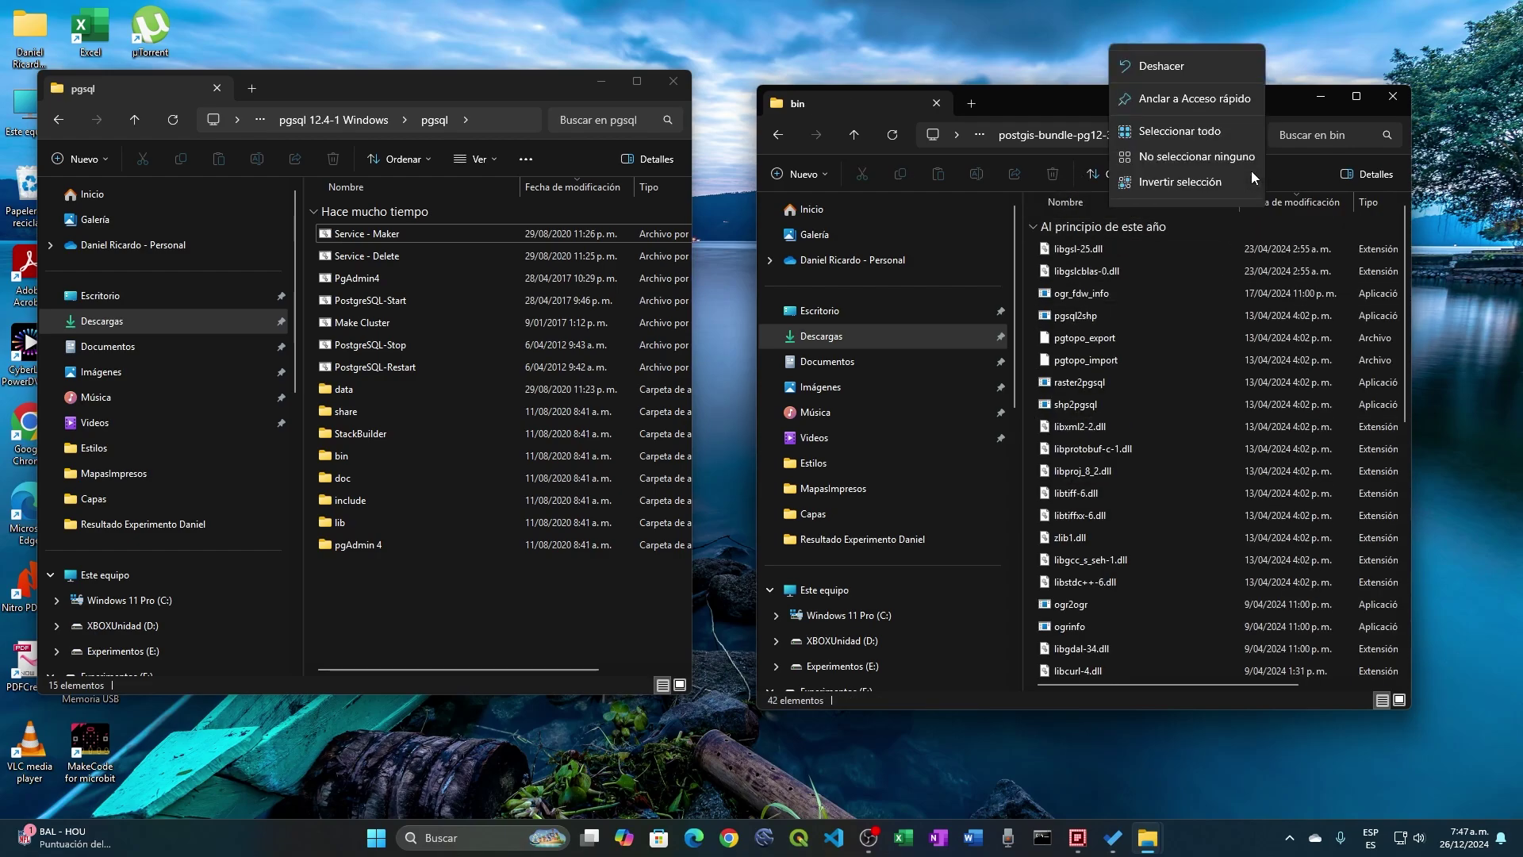
left_click(1200, 31)
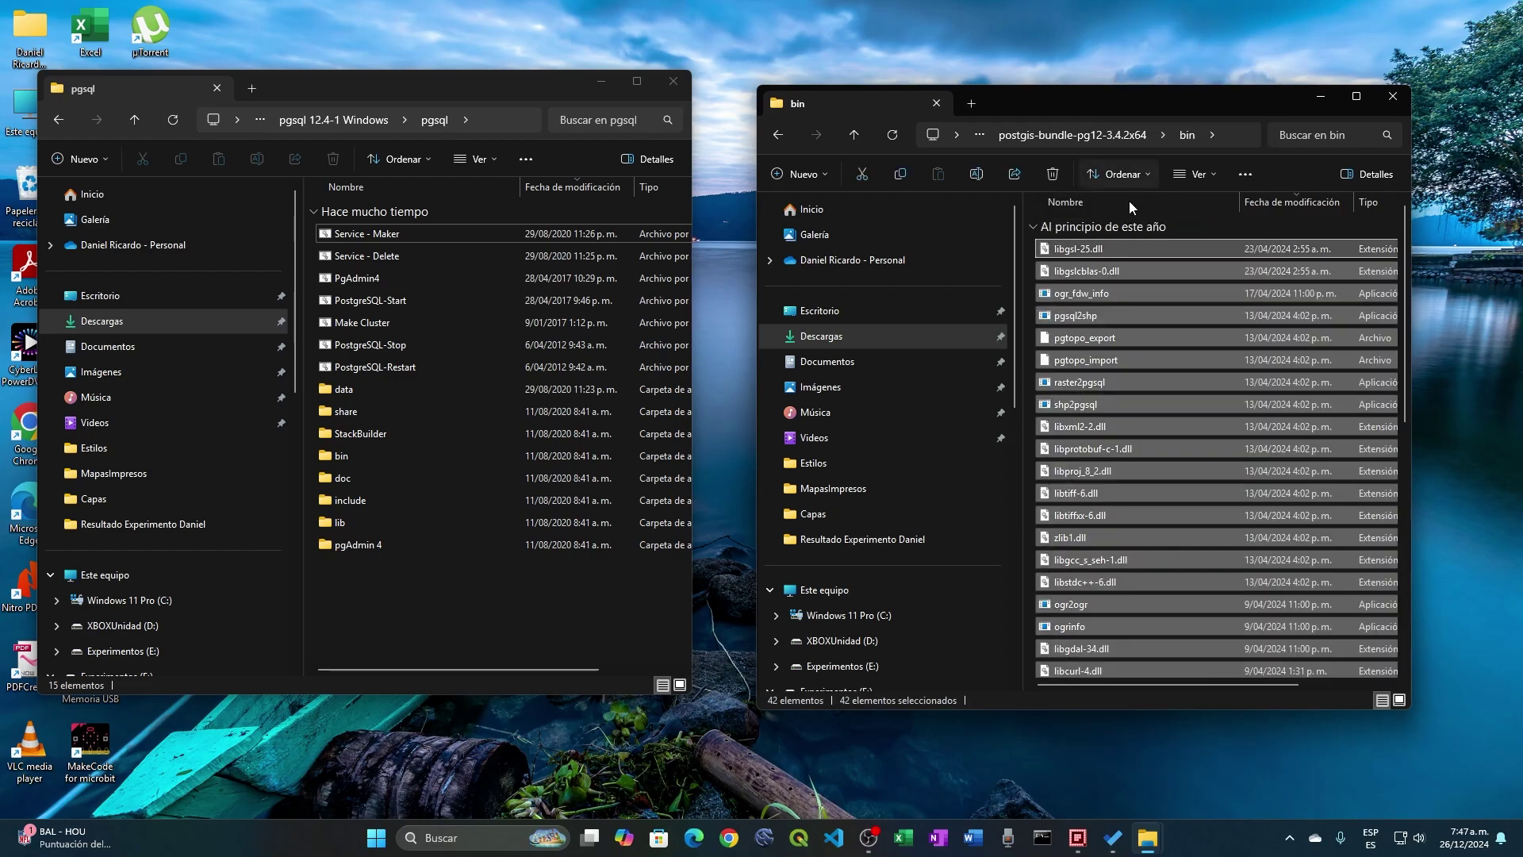
right_click(1079, 248)
left_click(1116, 266)
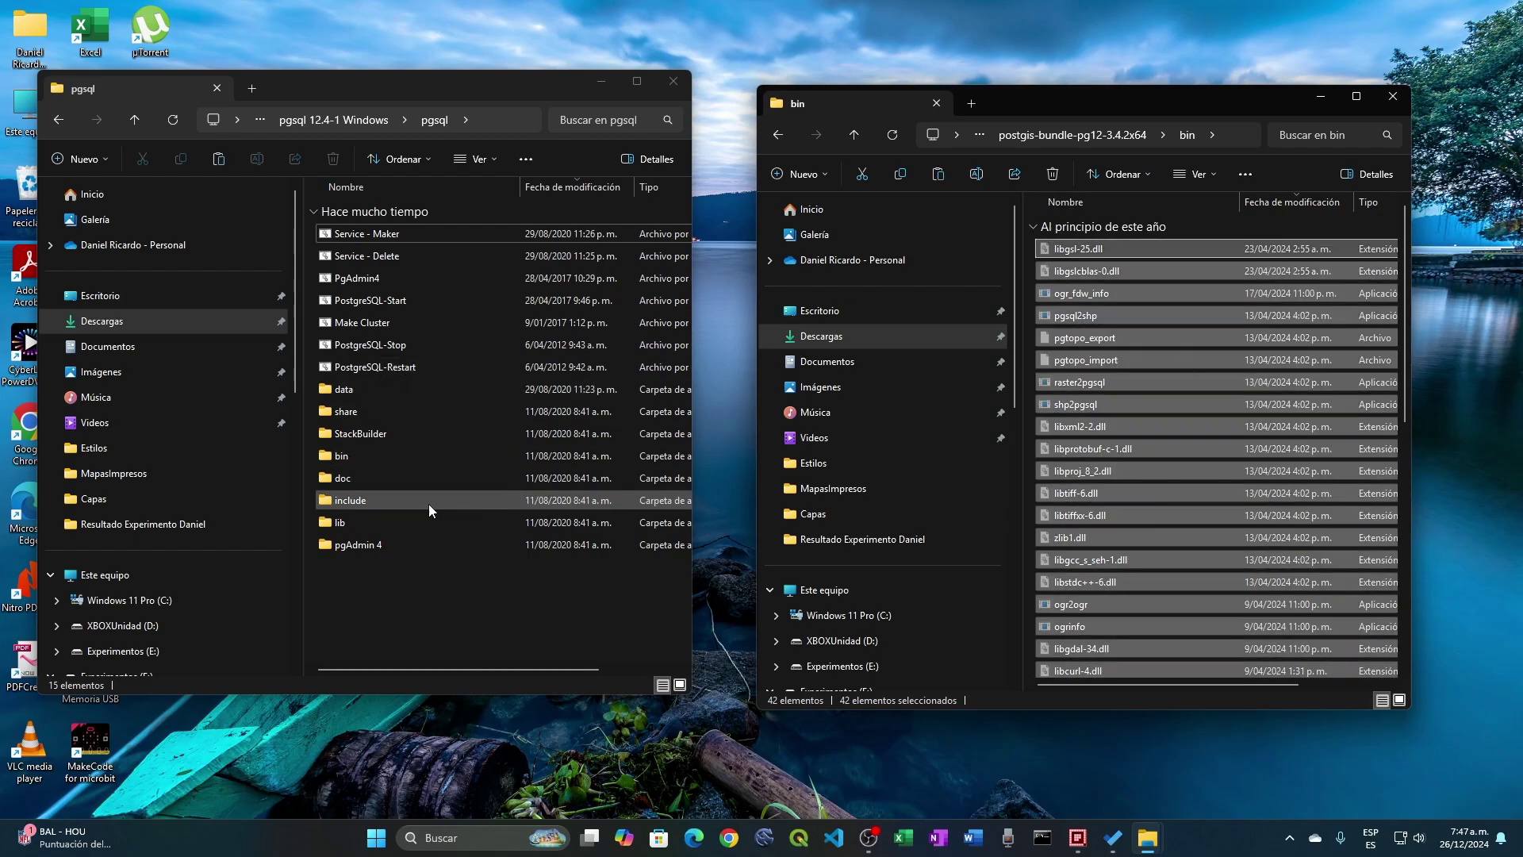
double_click(341, 457)
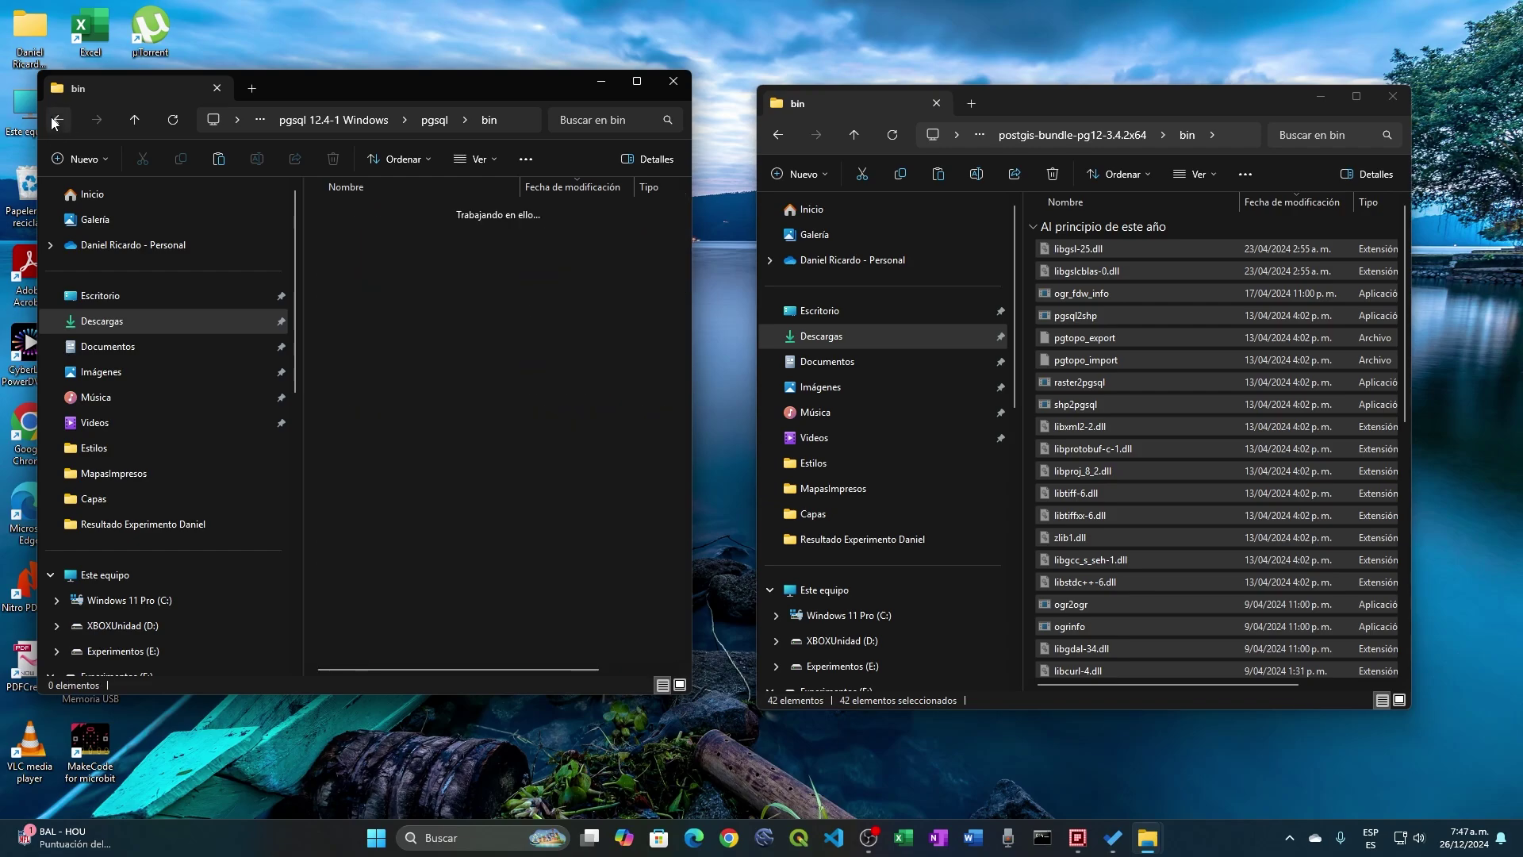
left_click(55, 121)
right_click(326, 458)
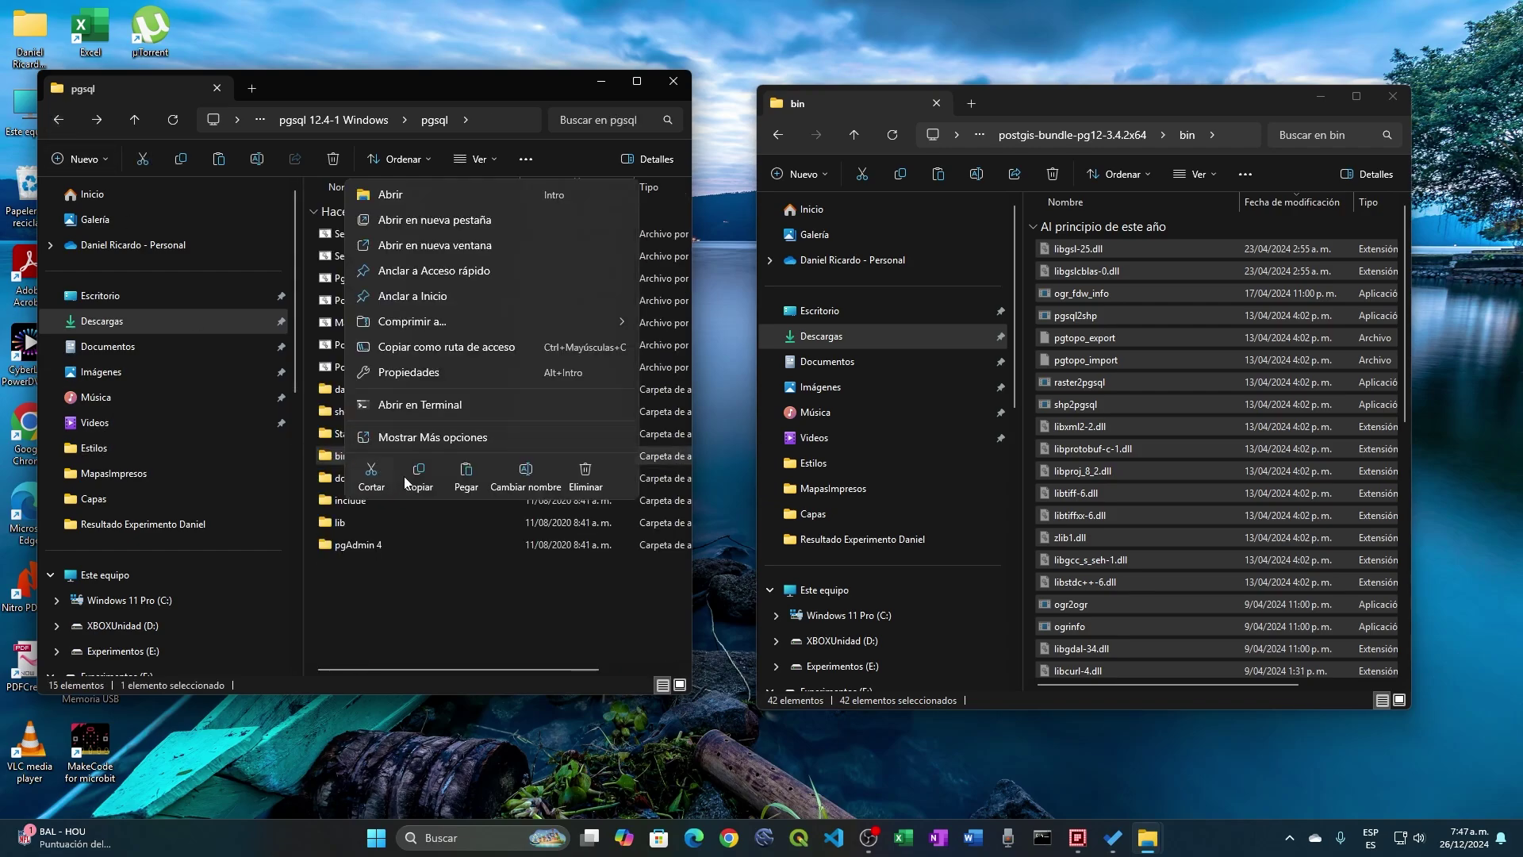
left_click(466, 475)
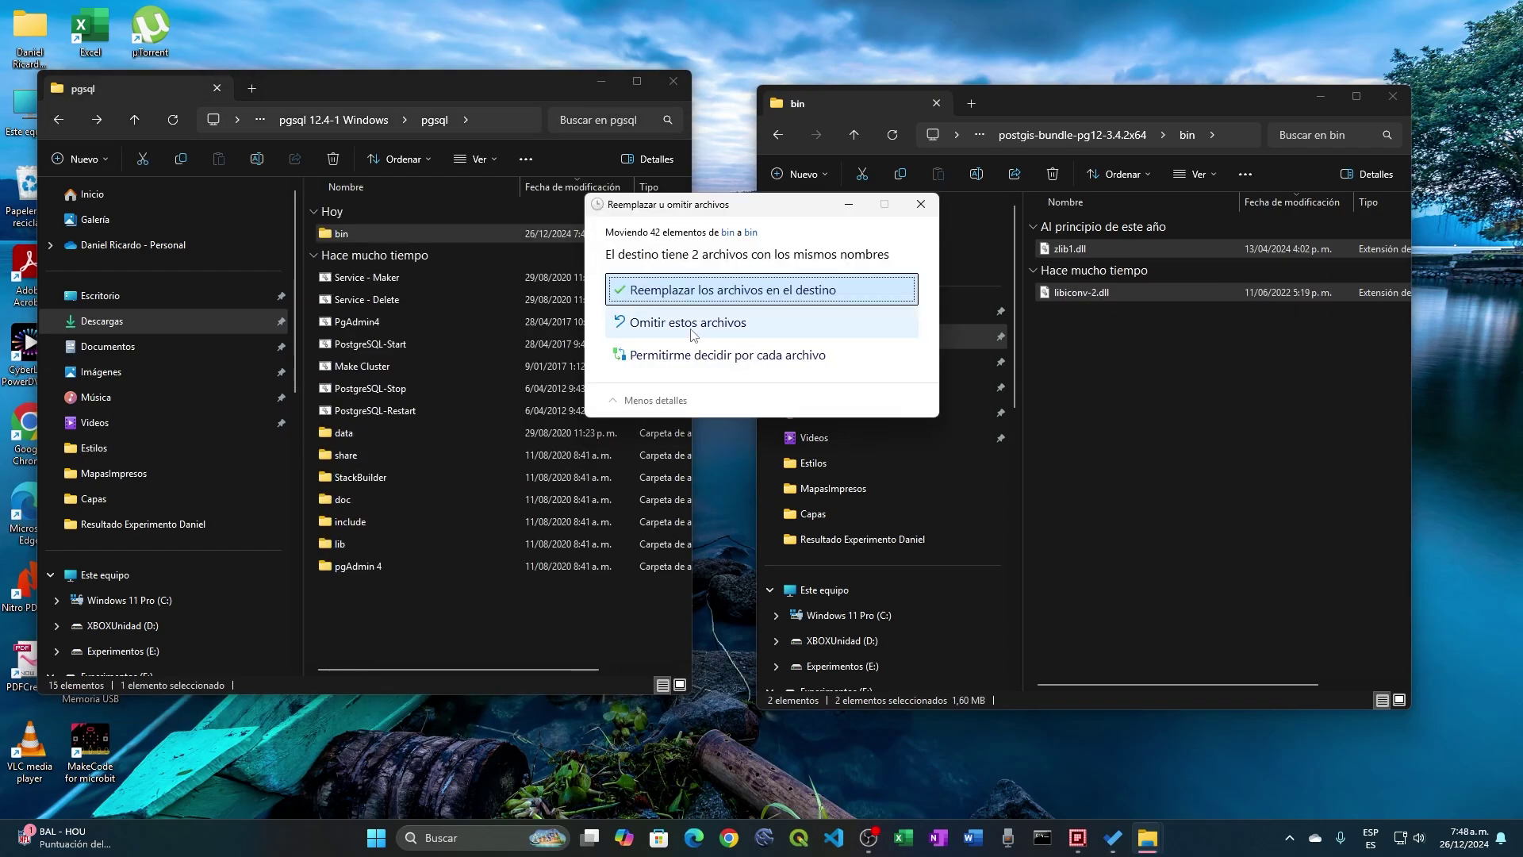
left_click(709, 290)
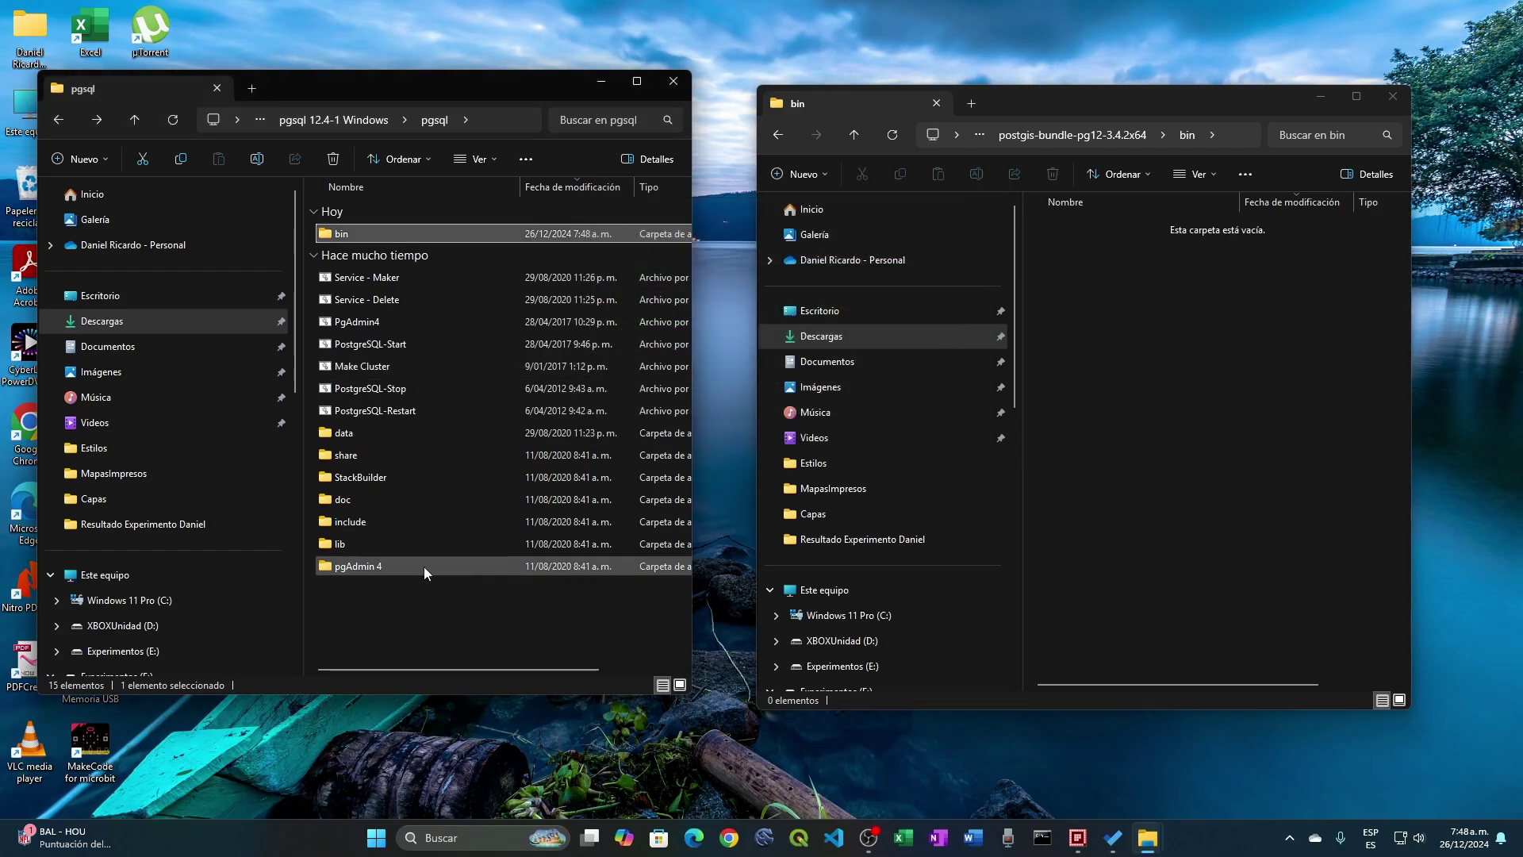
Return to the extracted PostGIS bundle folder and open its lib subfolder.
left_click(778, 135)
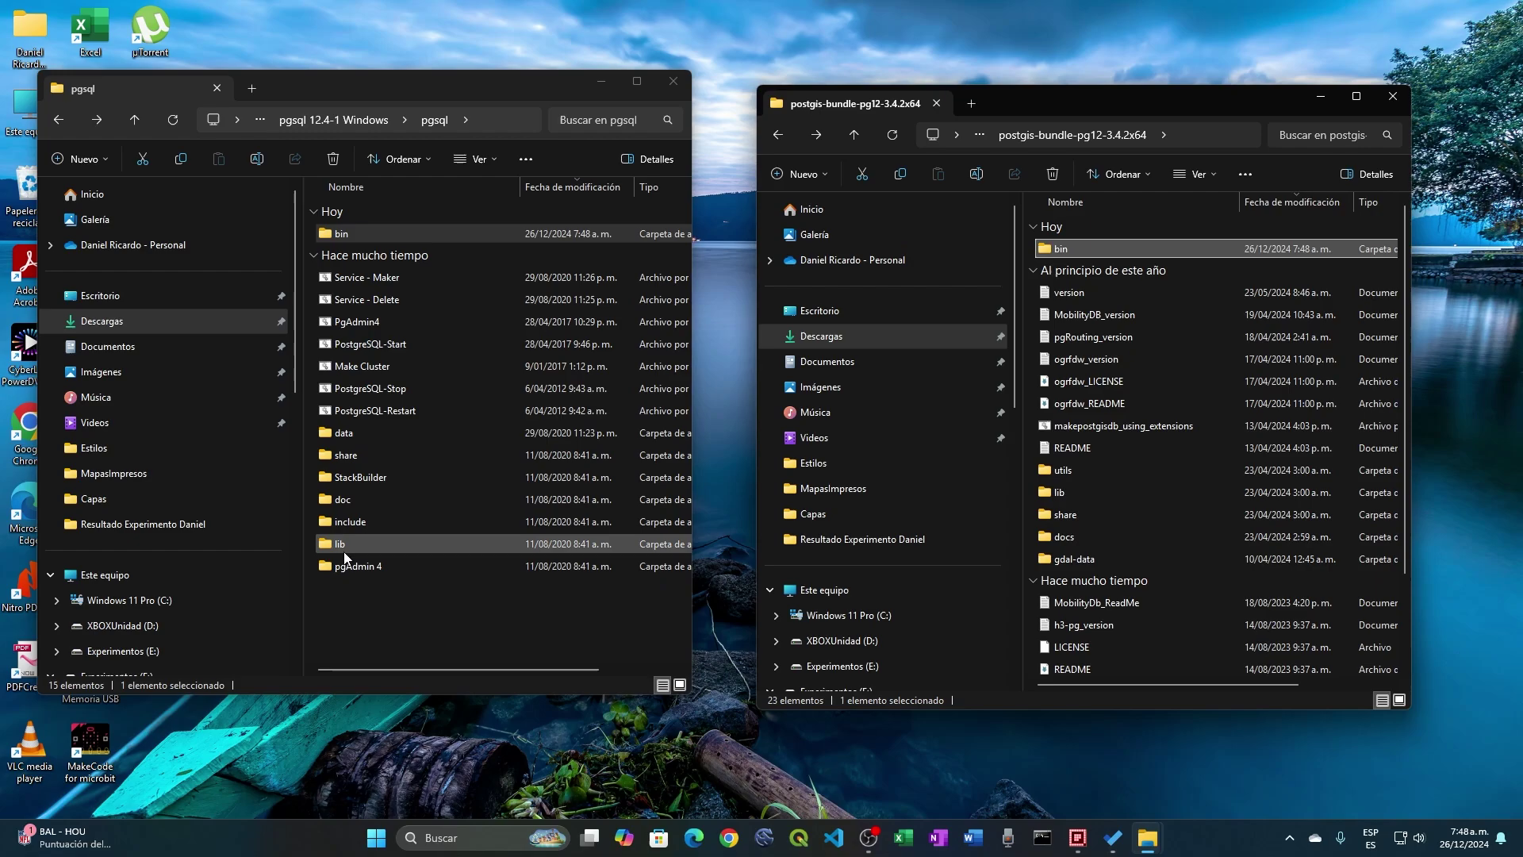
double_click(1083, 491)
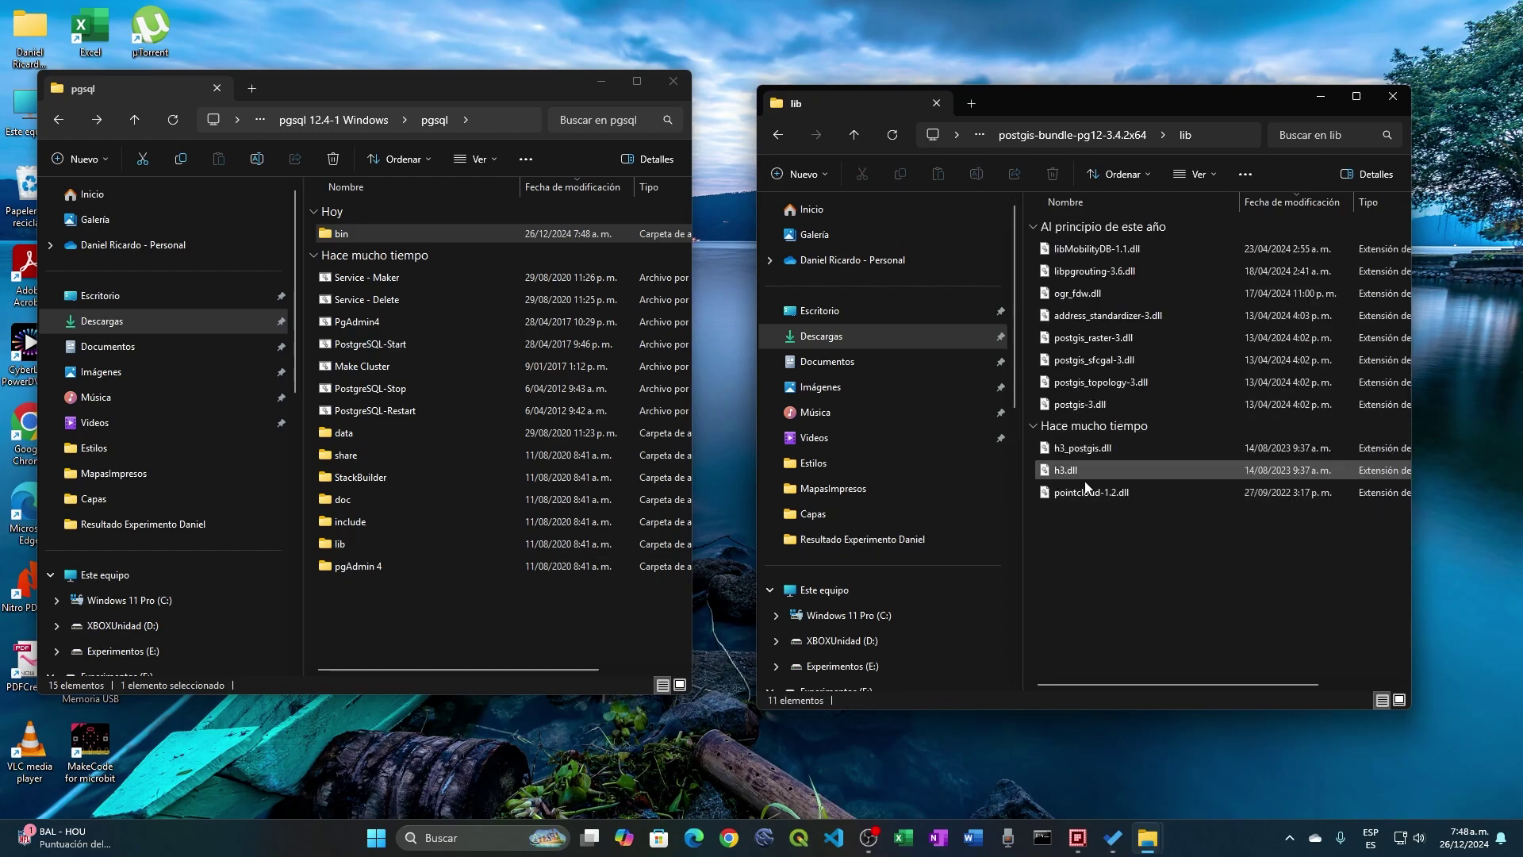
Try moving all the DLL files from the bundle's lib folder directly into the pgsql folder, and undo that move.
left_click_drag(1142, 611, 1084, 244)
right_click(1084, 244)
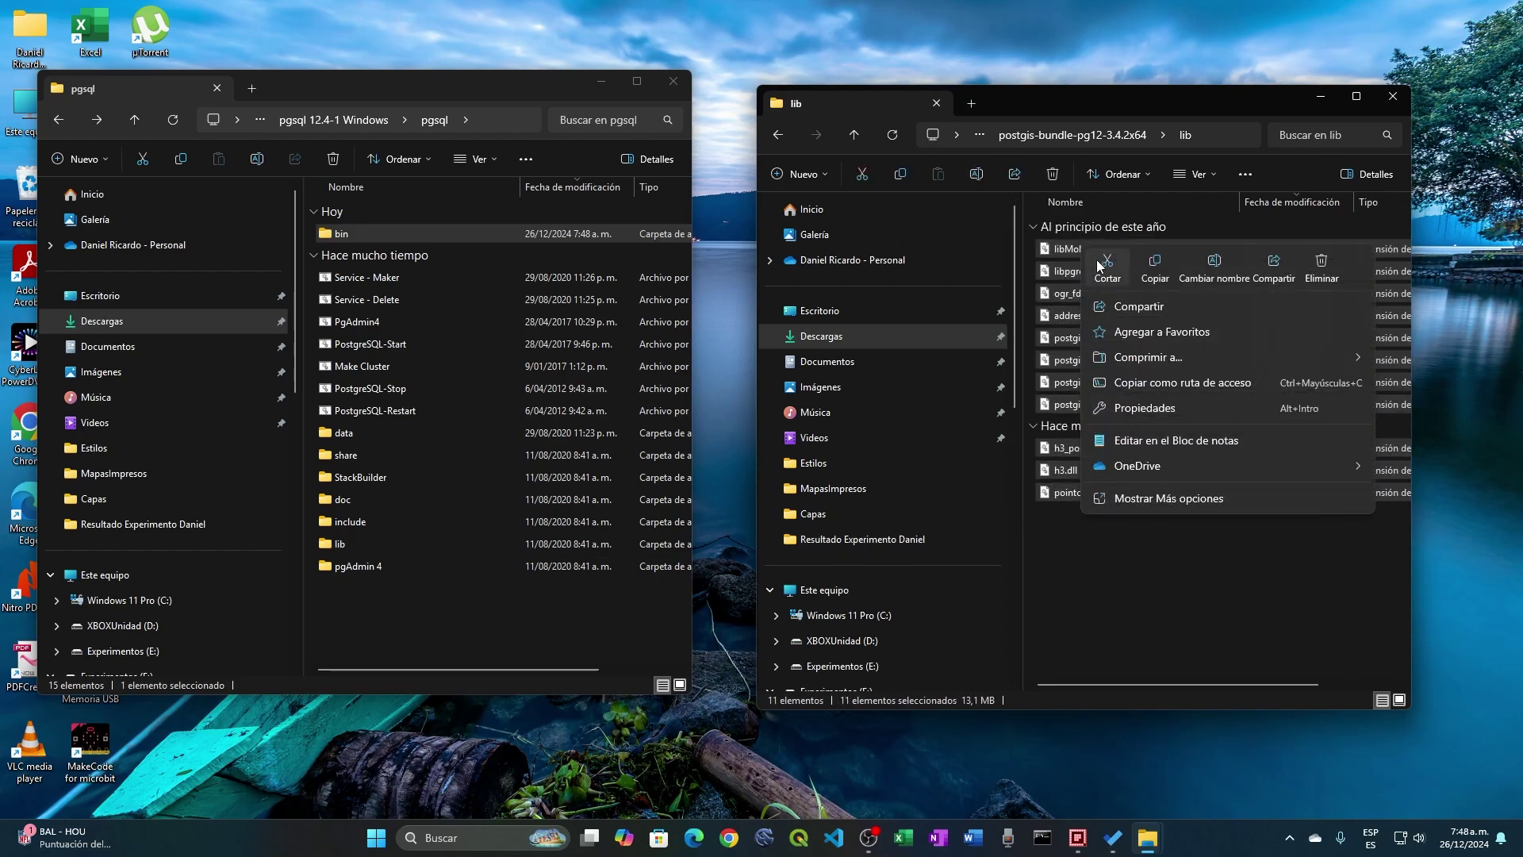
left_click(1100, 265)
right_click(352, 545)
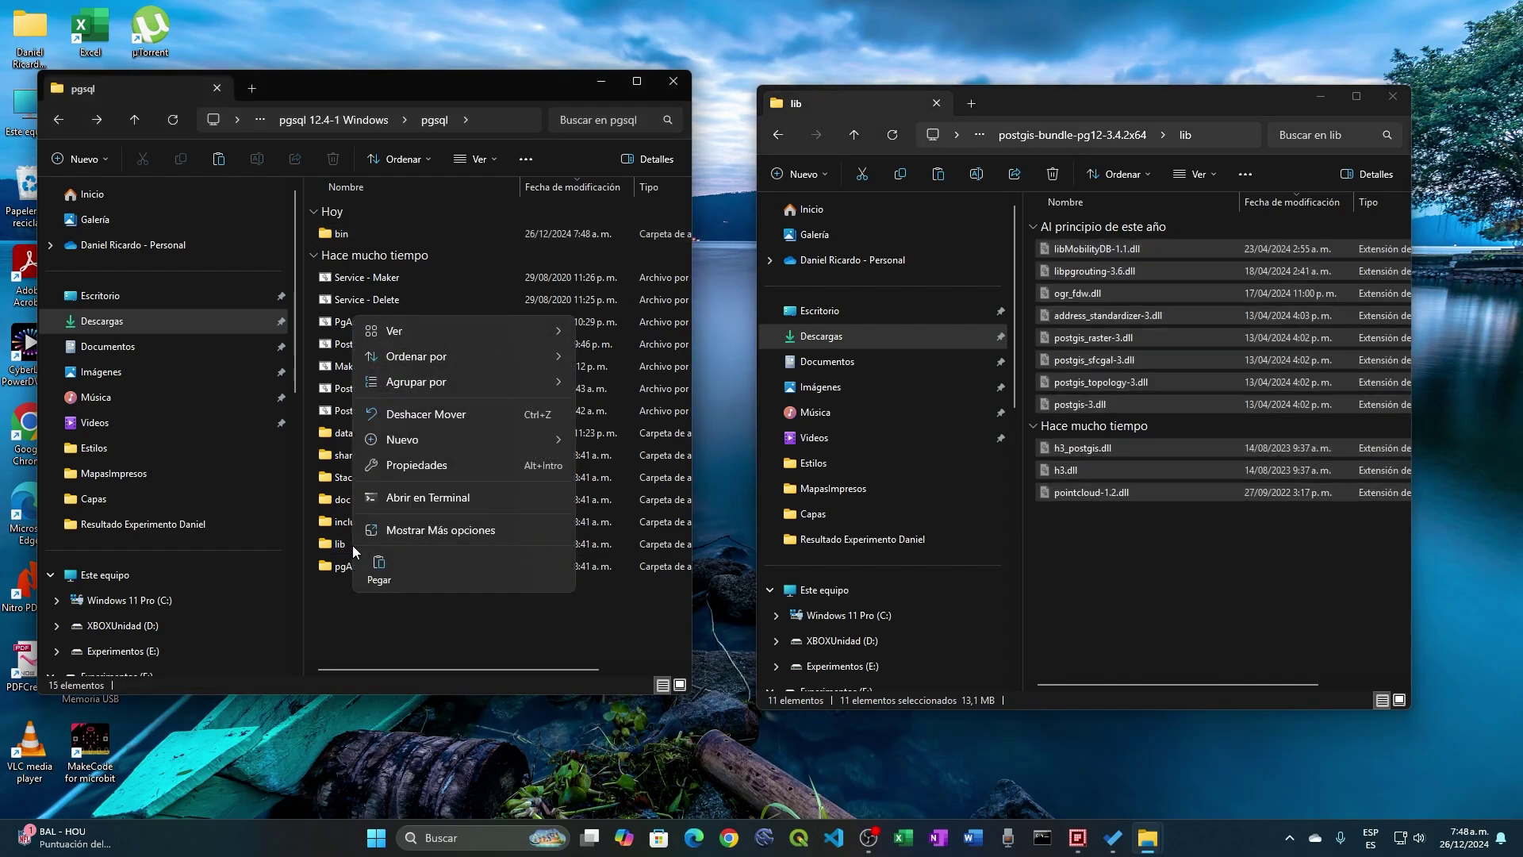
left_click(378, 559)
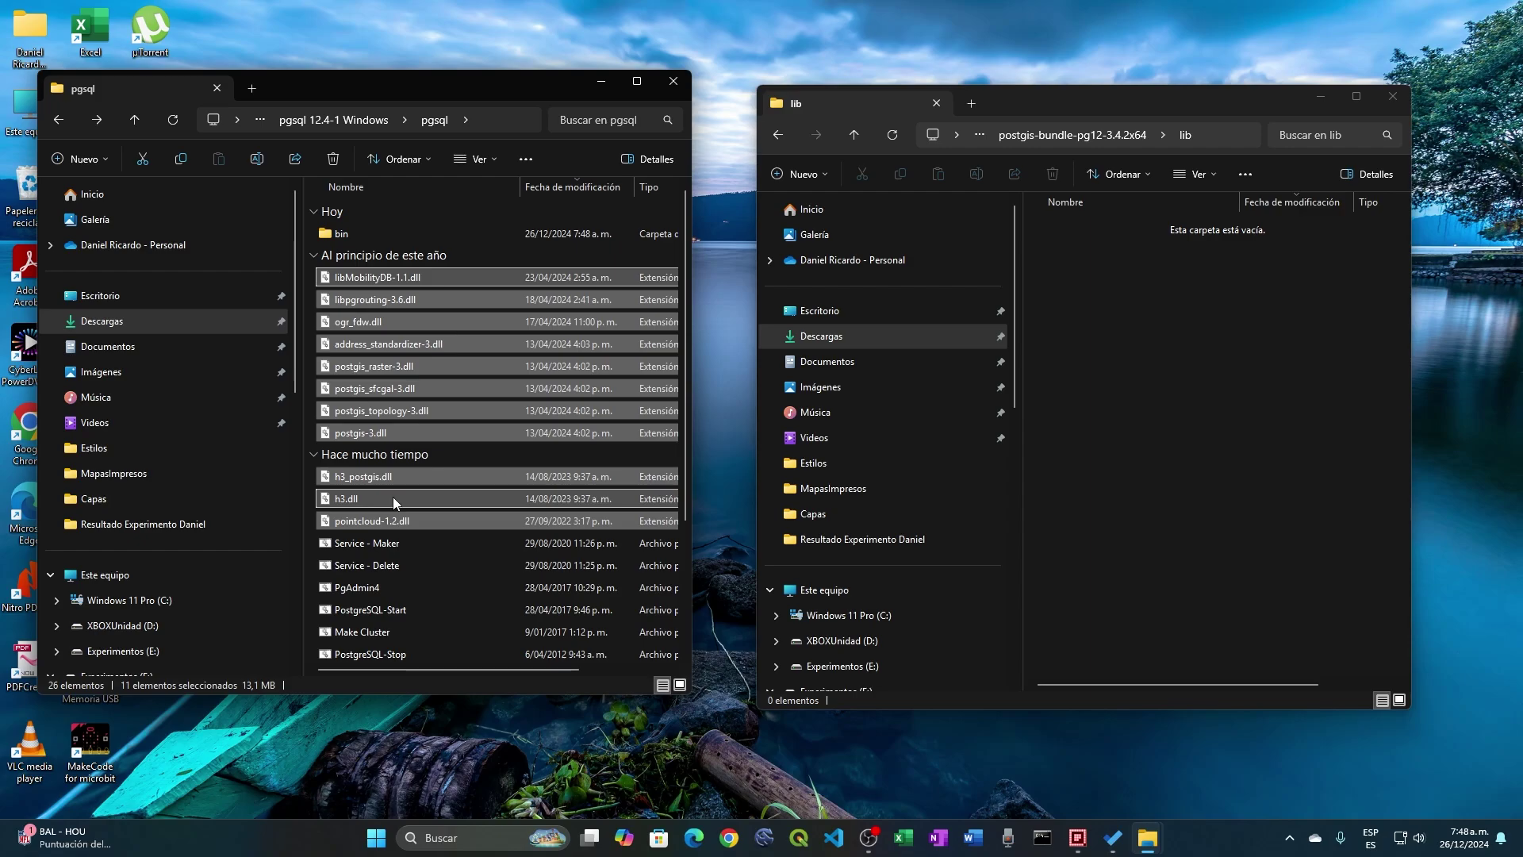
key("ctrl+z")
double_click(343, 544)
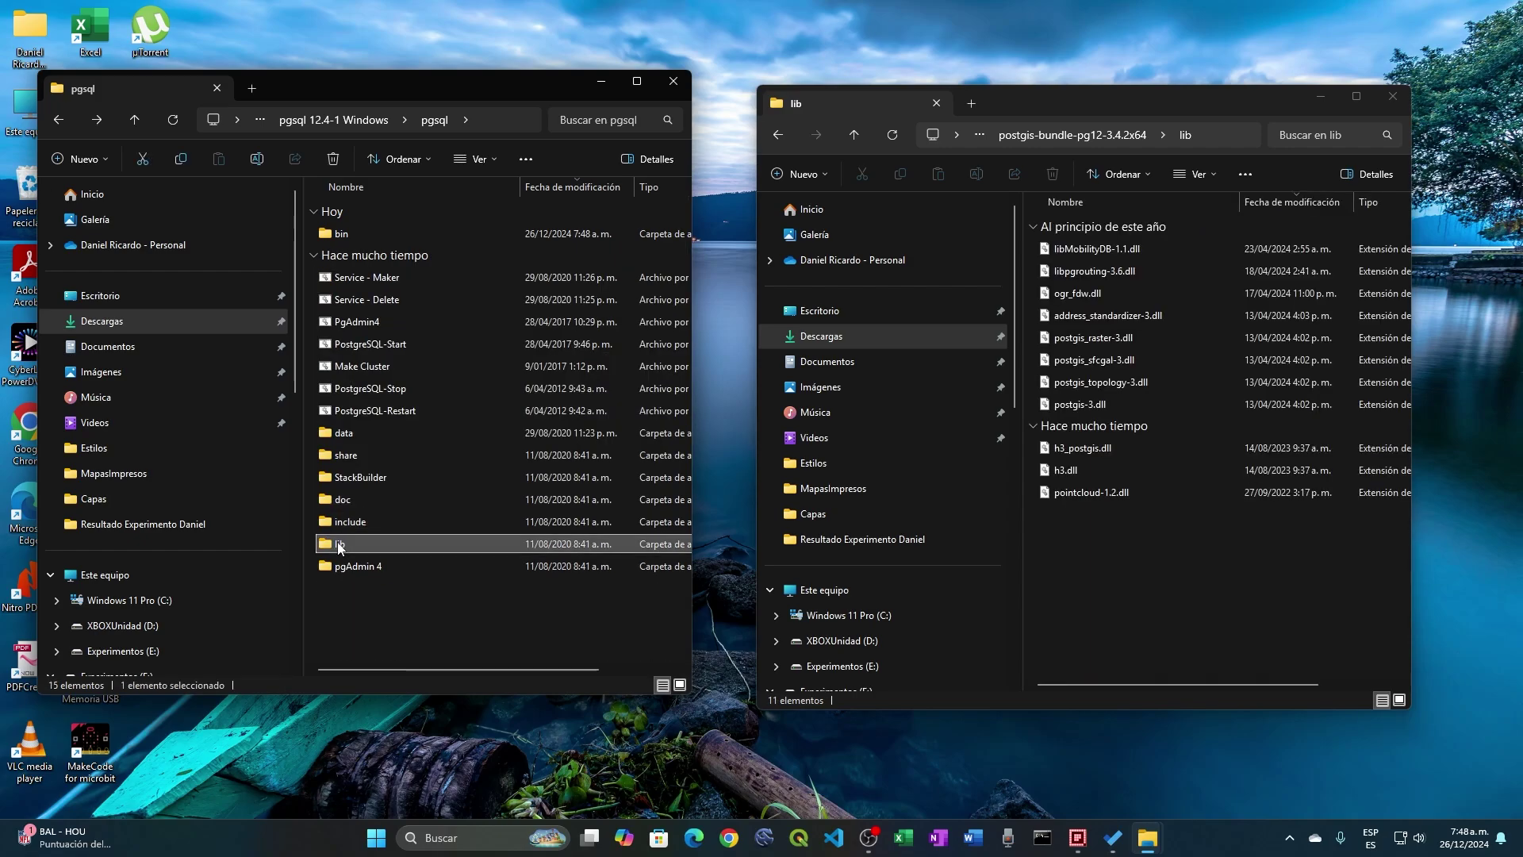
left_click(56, 119)
right_click(340, 545)
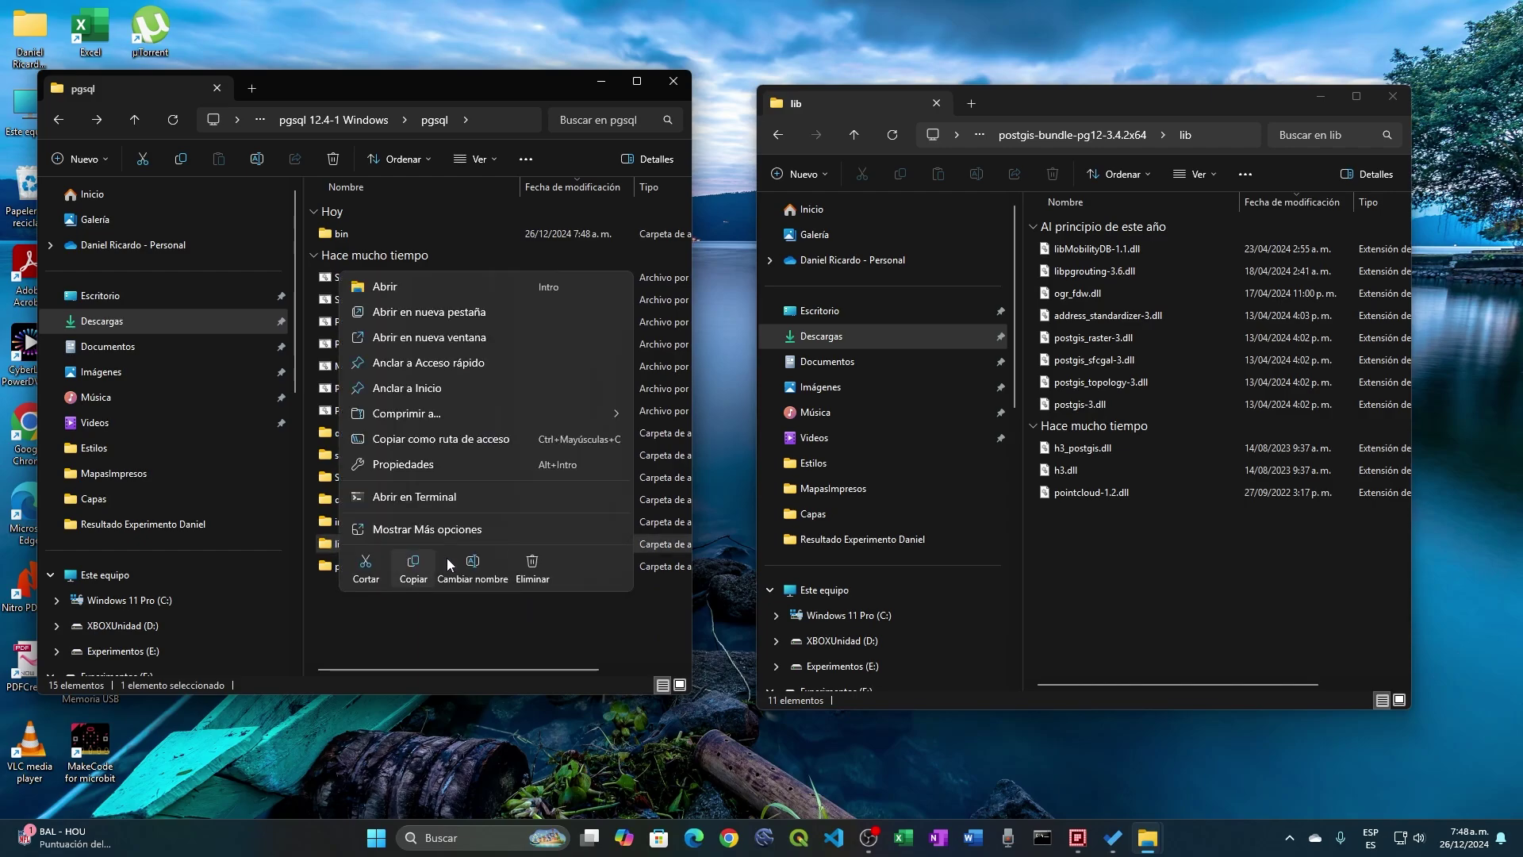
left_click(349, 621)
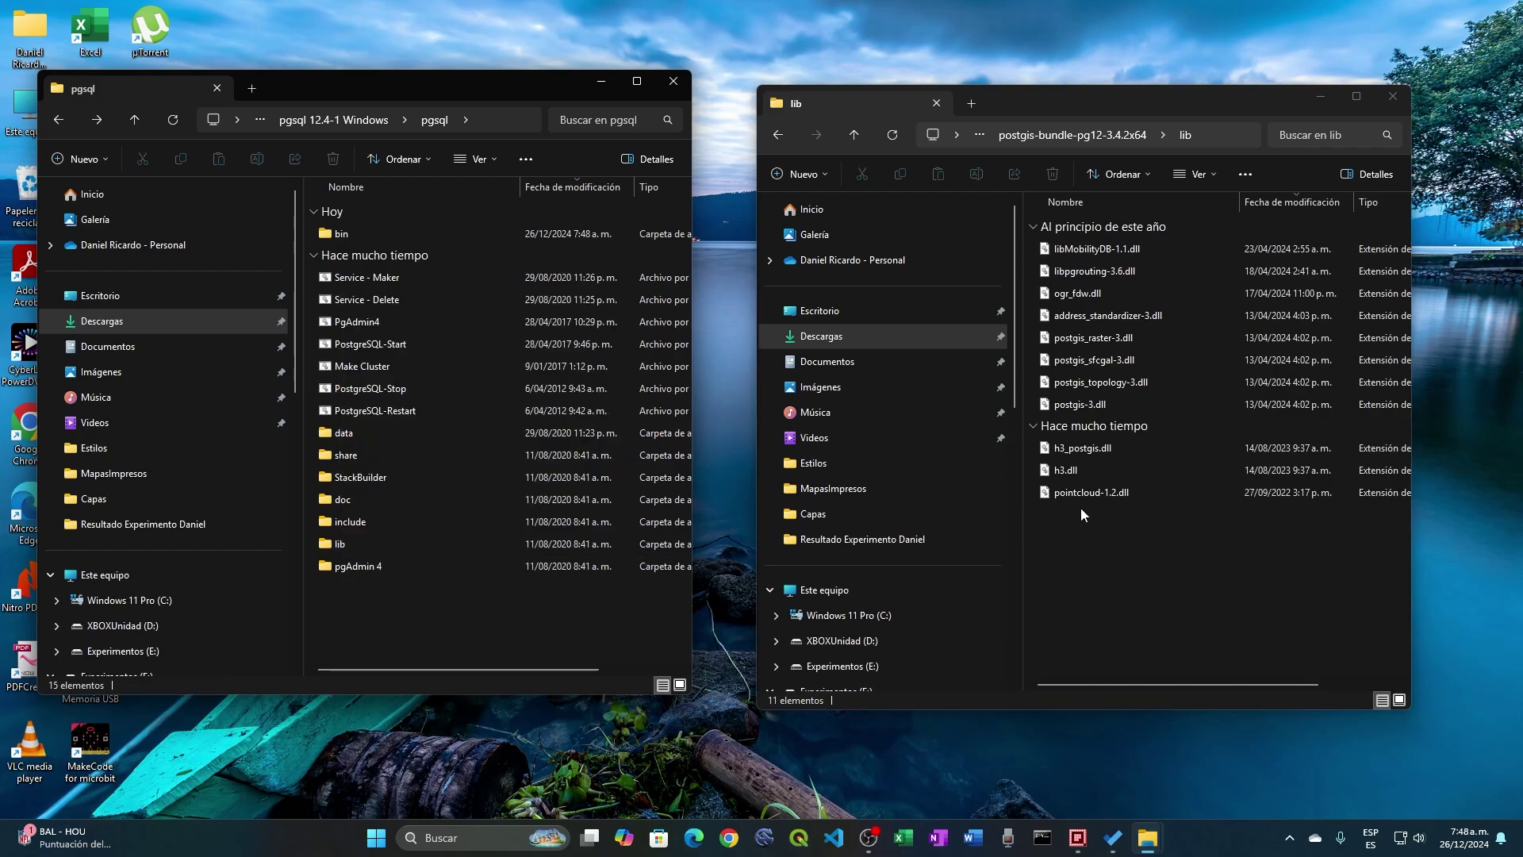
Move all the DLL files from the bundle's lib folder into the pgsql lib folder, and open that folder to check them.
left_click_drag(1135, 540, 1105, 251)
right_click(1106, 251)
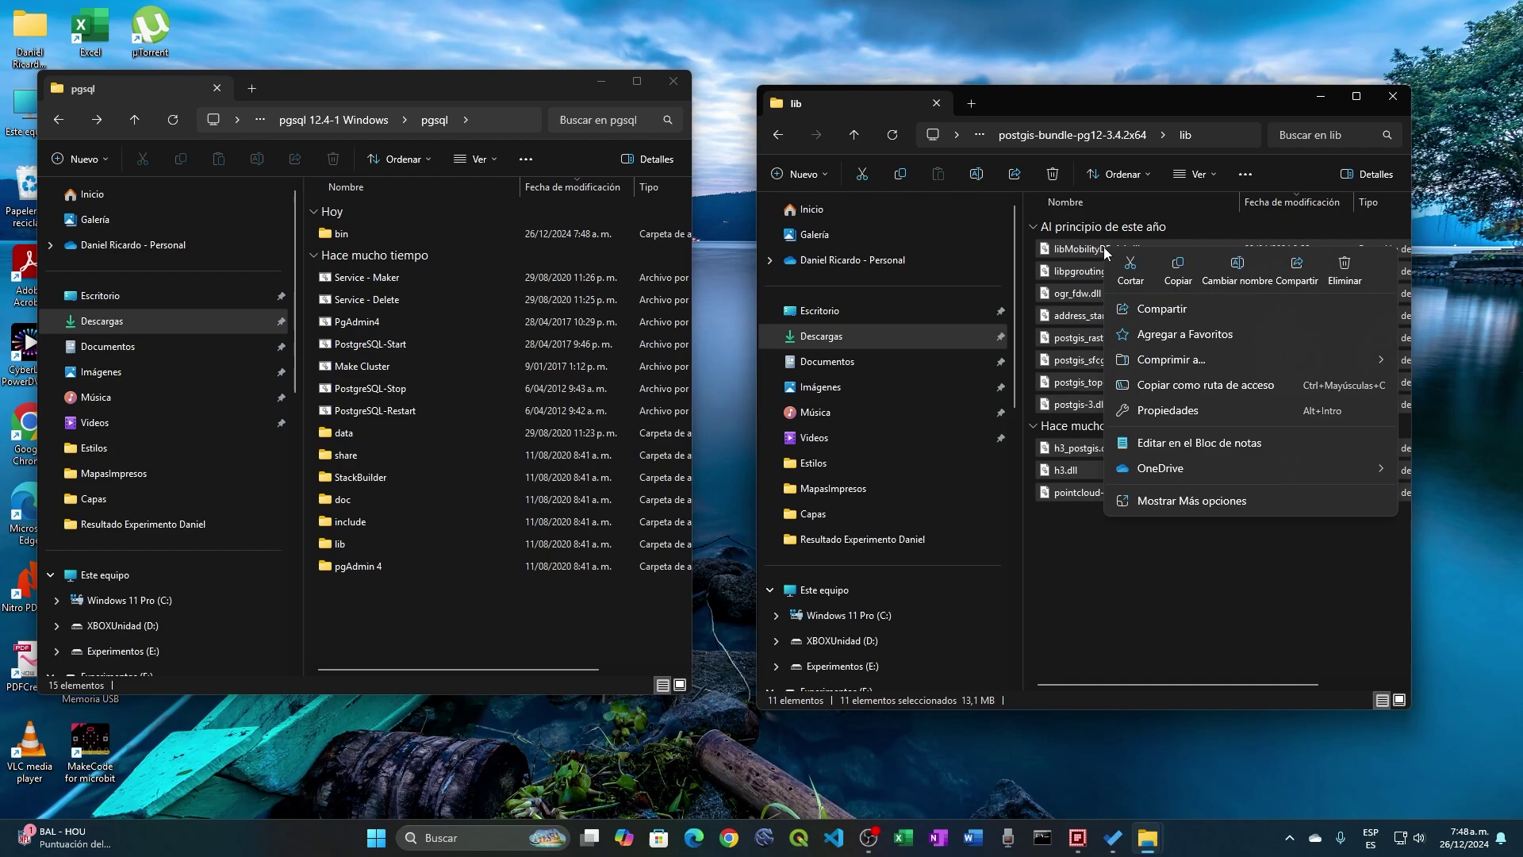
left_click(1119, 276)
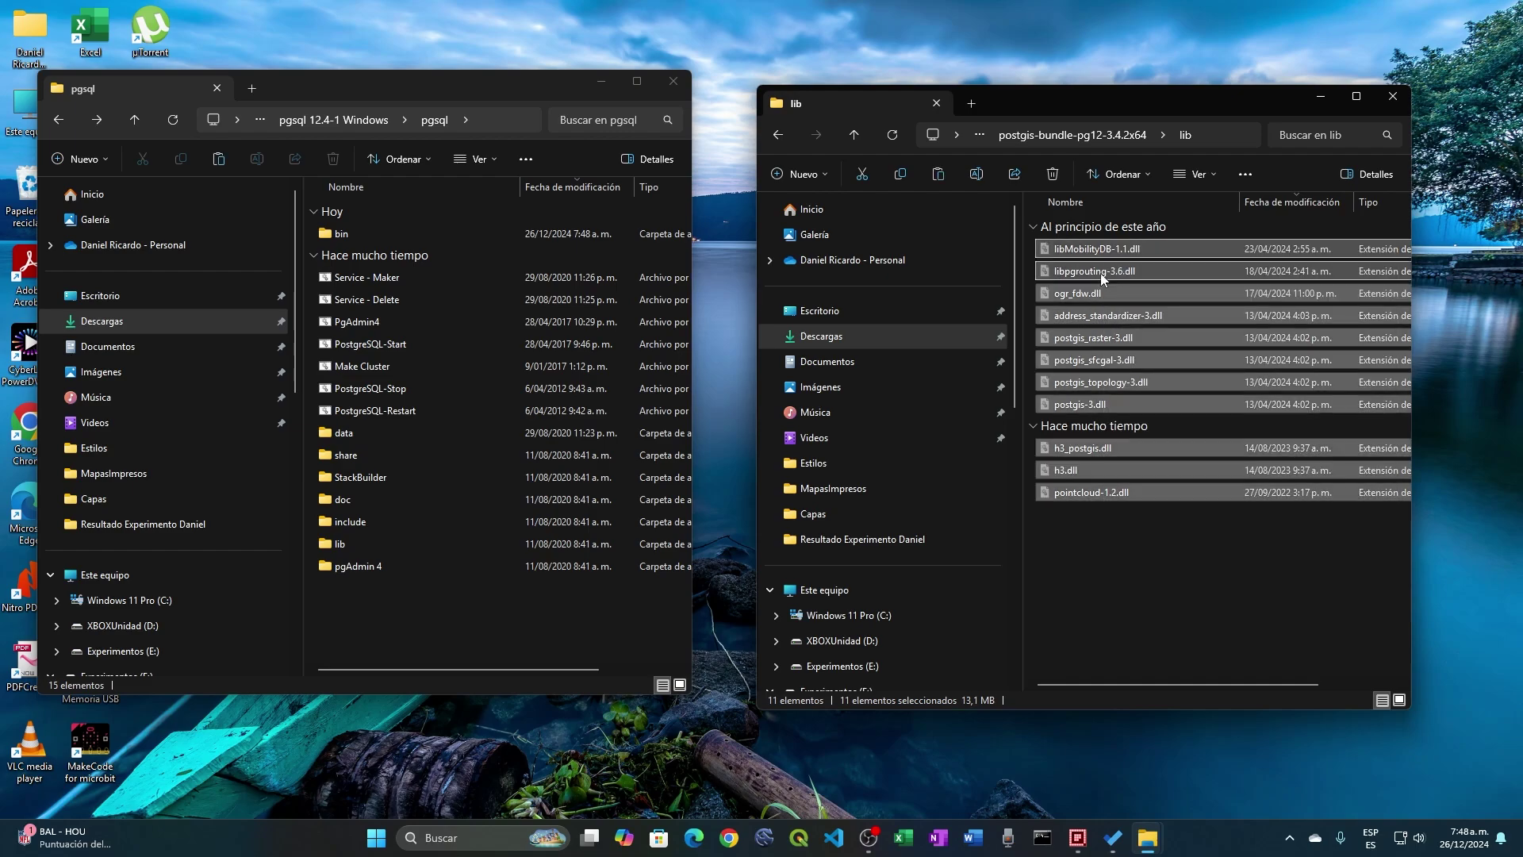
left_click(344, 553)
right_click(343, 554)
left_click(464, 571)
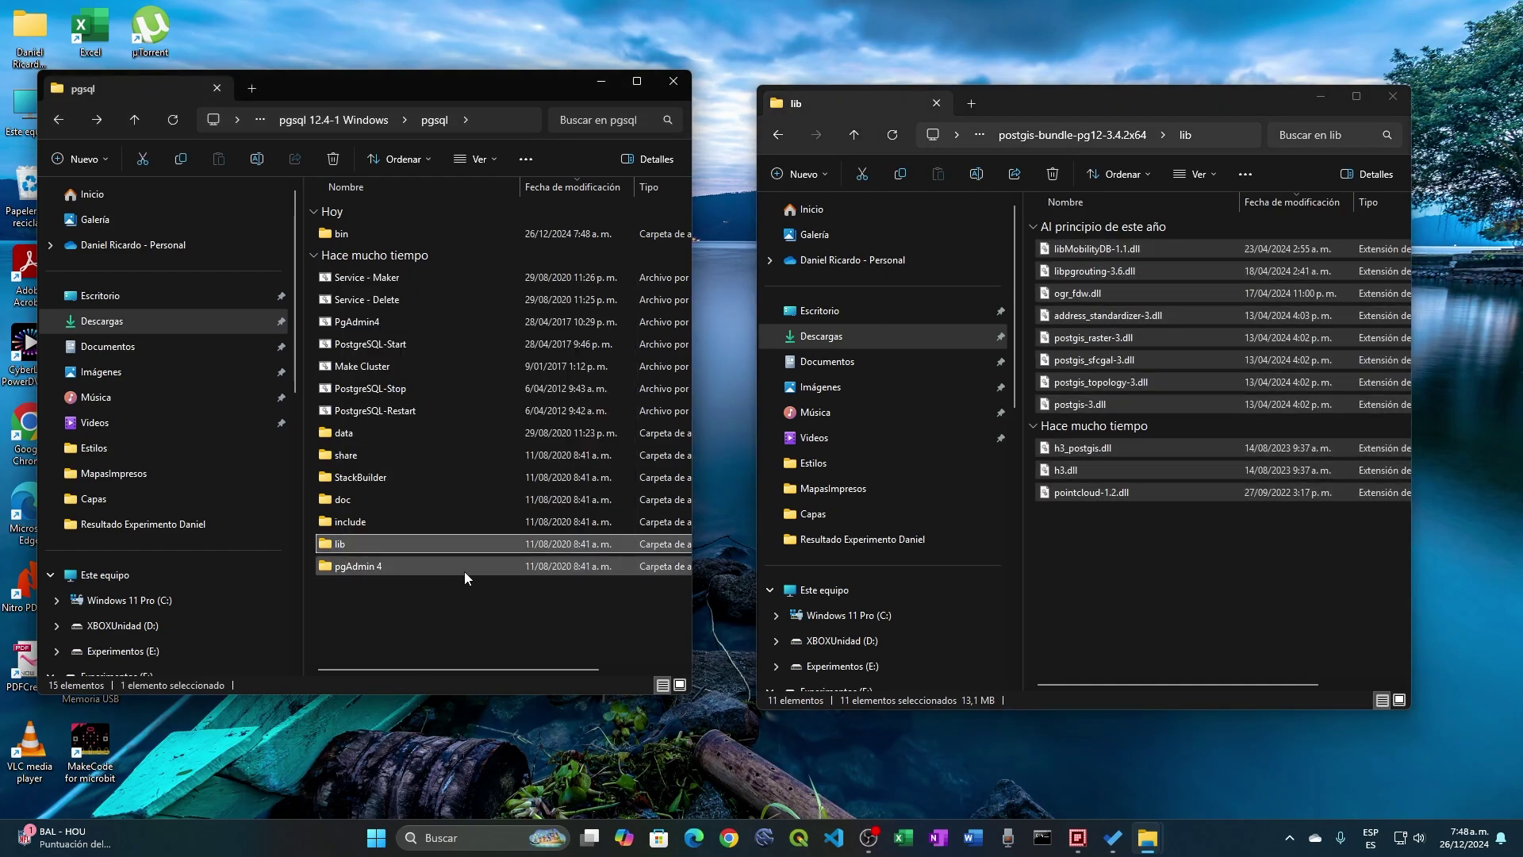
double_click(340, 256)
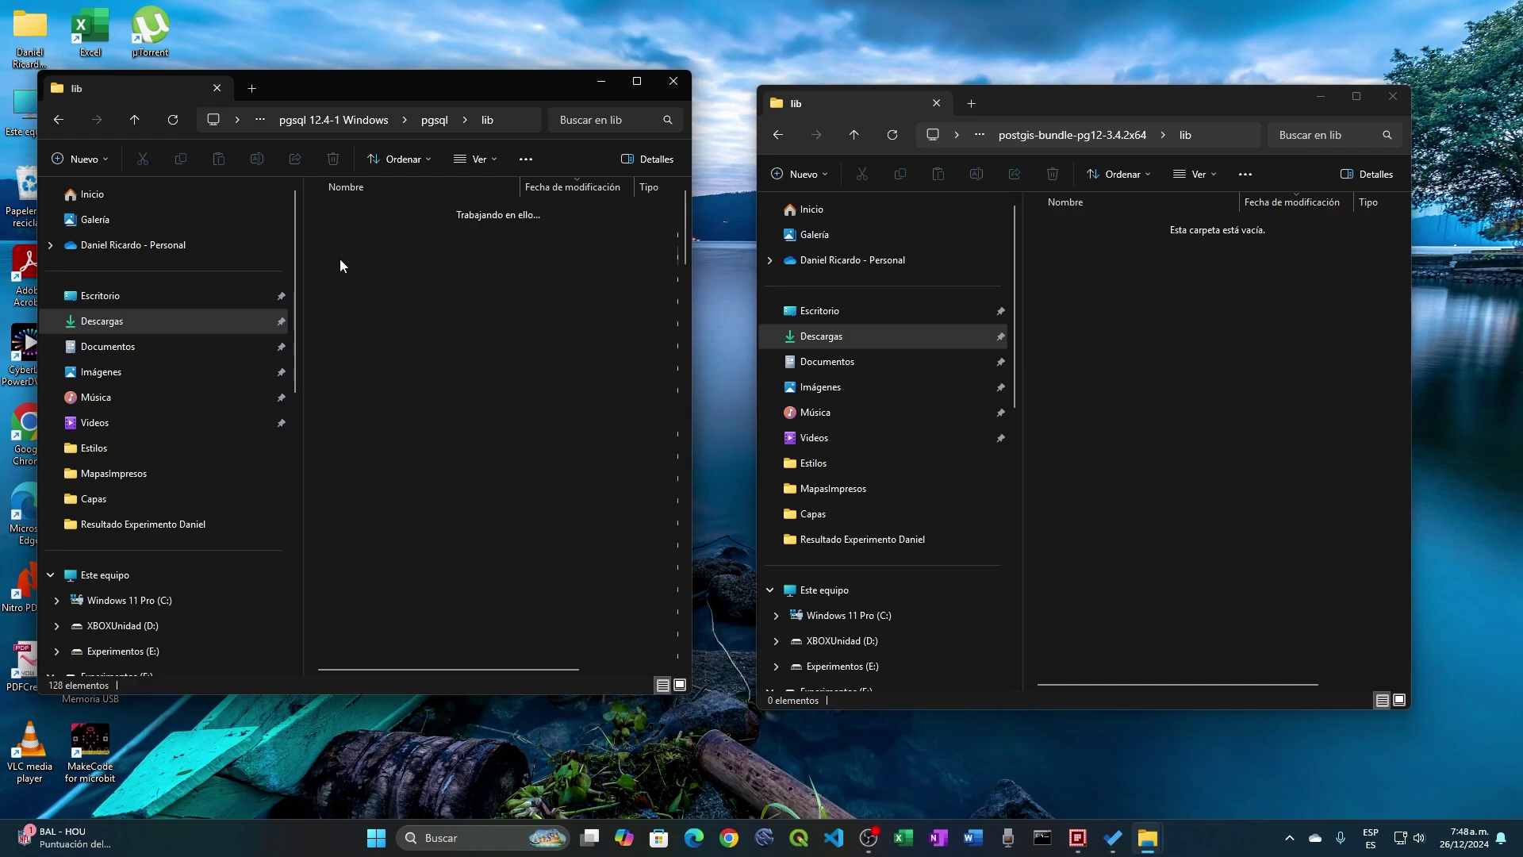
Return both windows to their parent folders and move the bundle's utils folder into the pgsql folder.
left_click(779, 136)
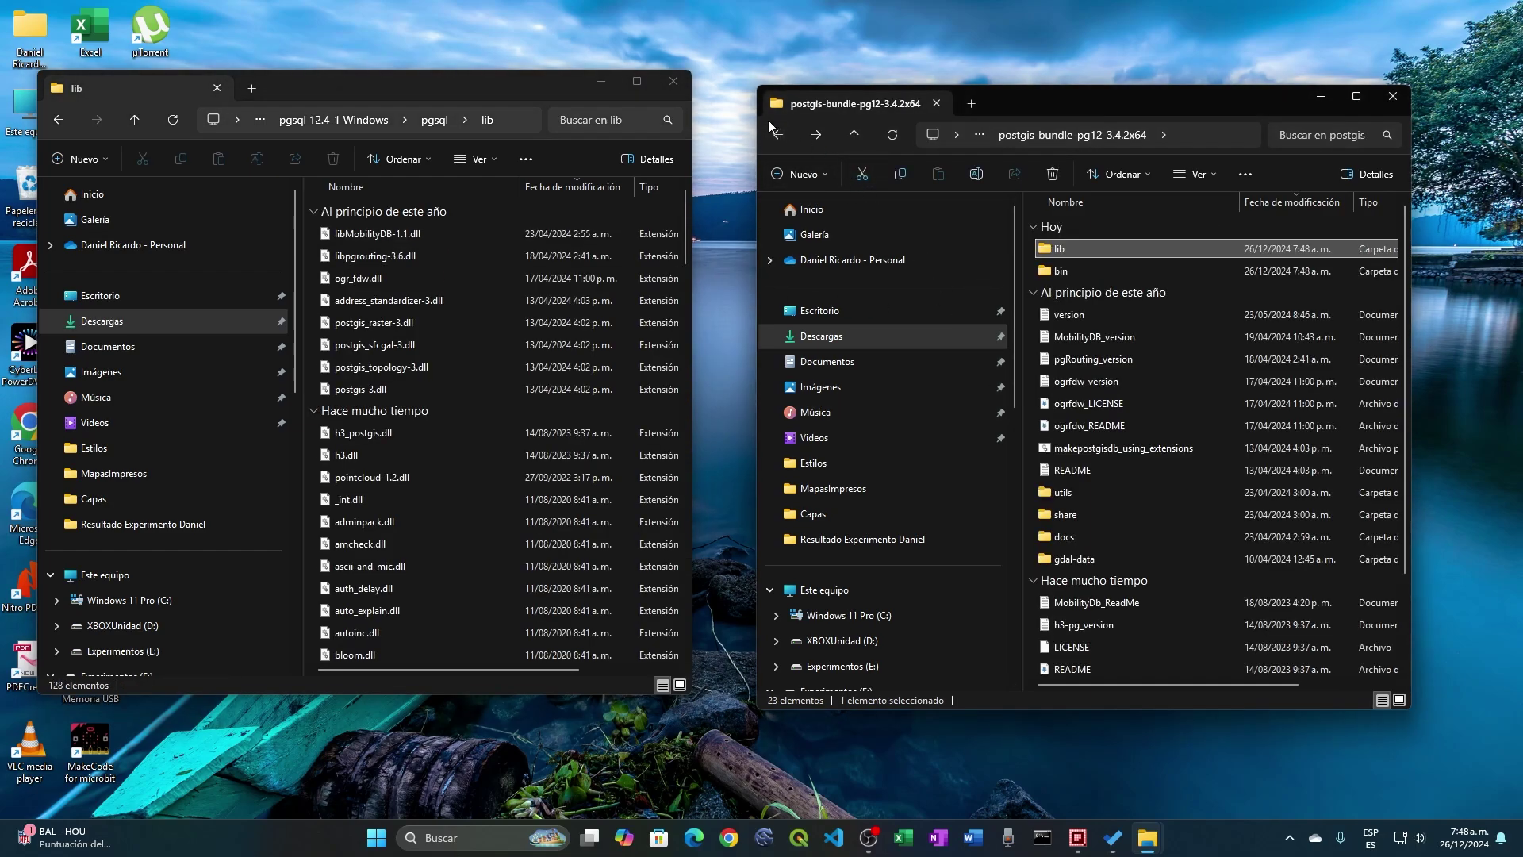
left_click(62, 125)
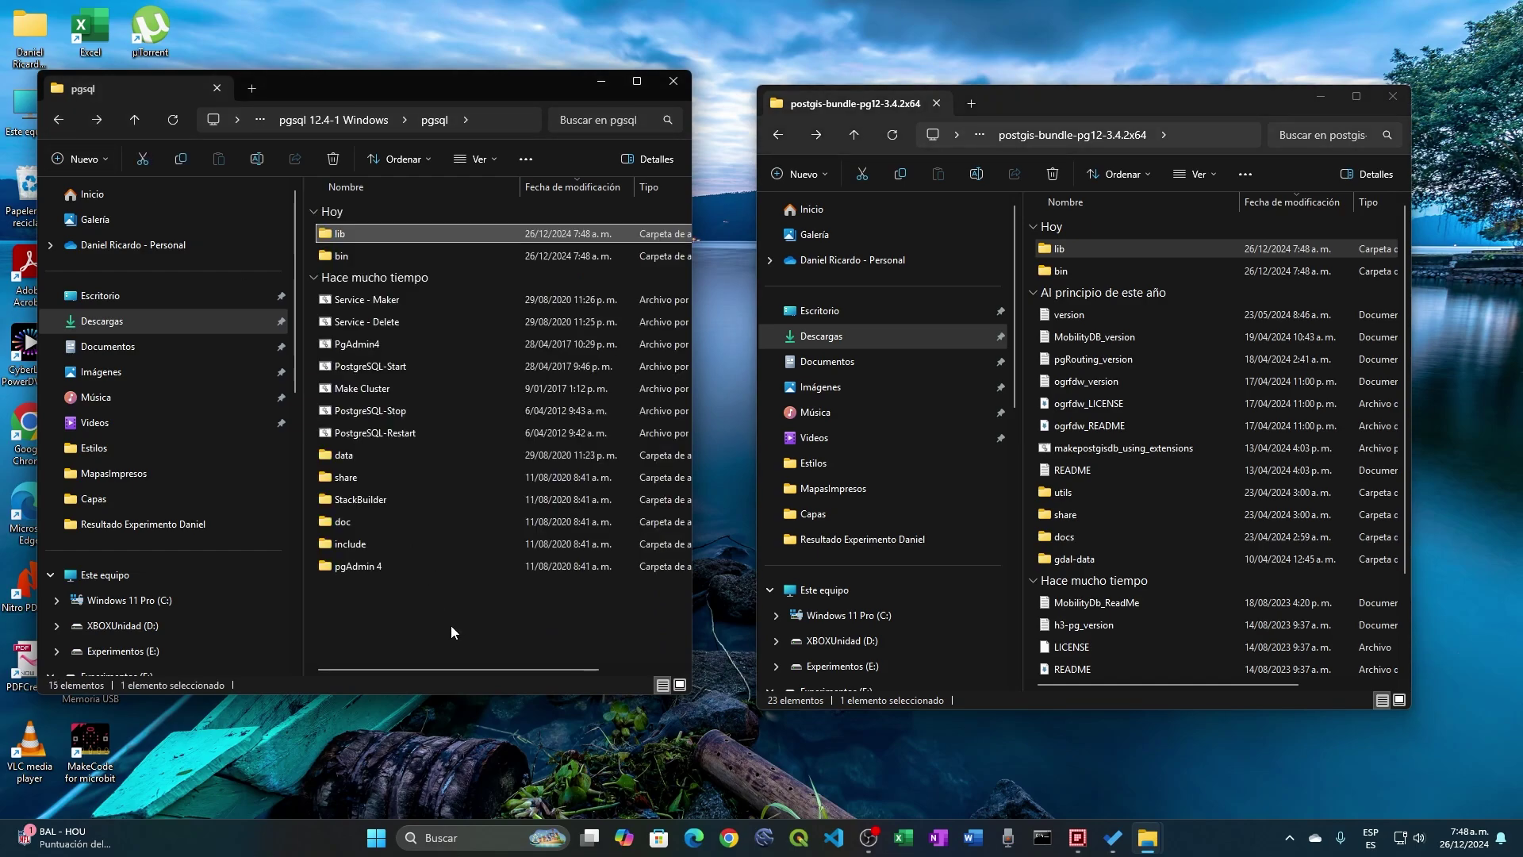
right_click(1056, 496)
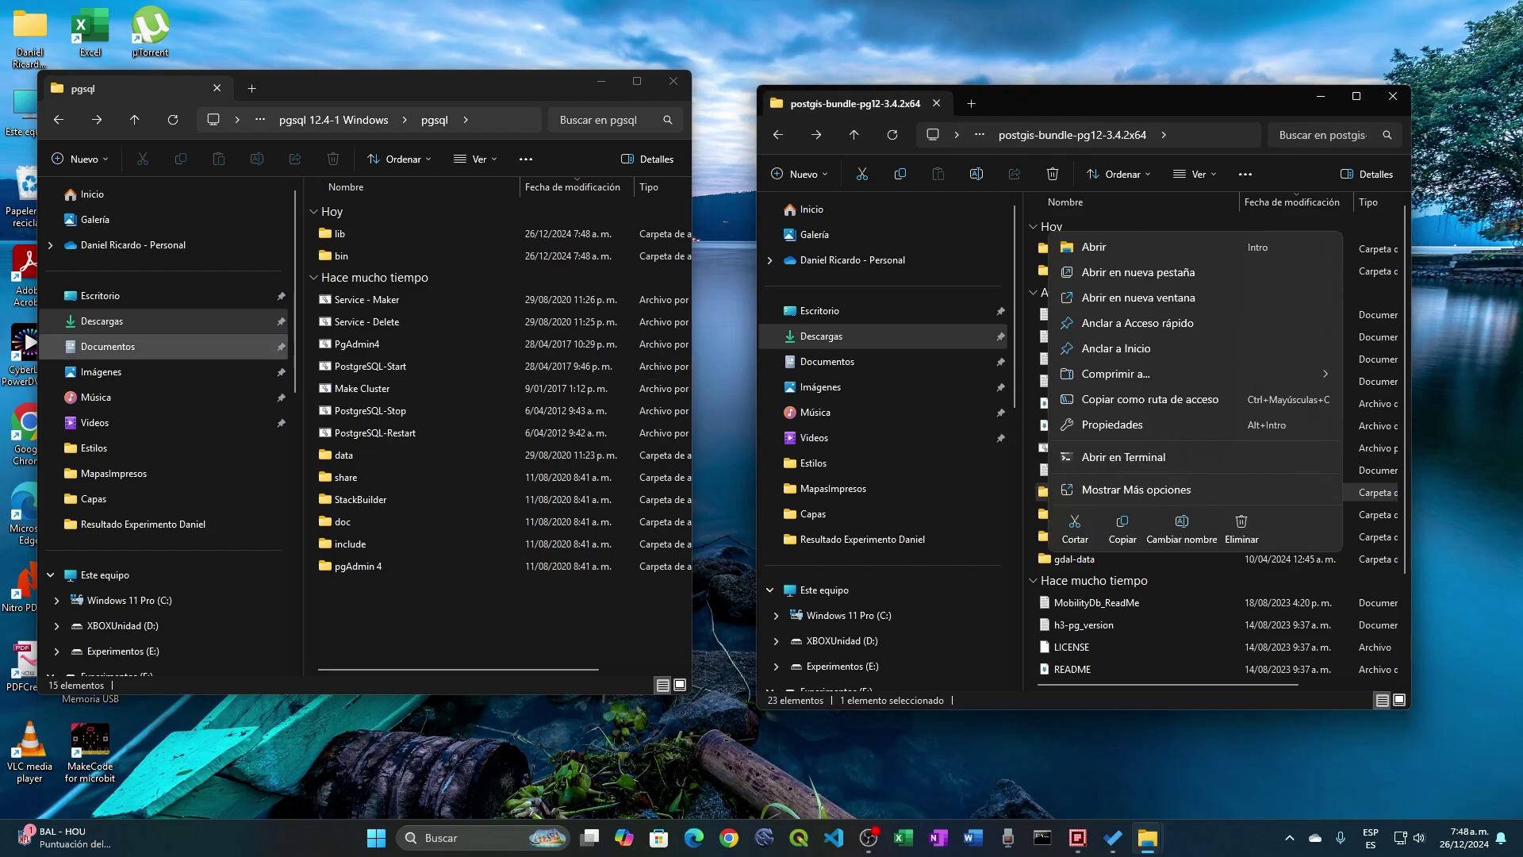
key("Escape")
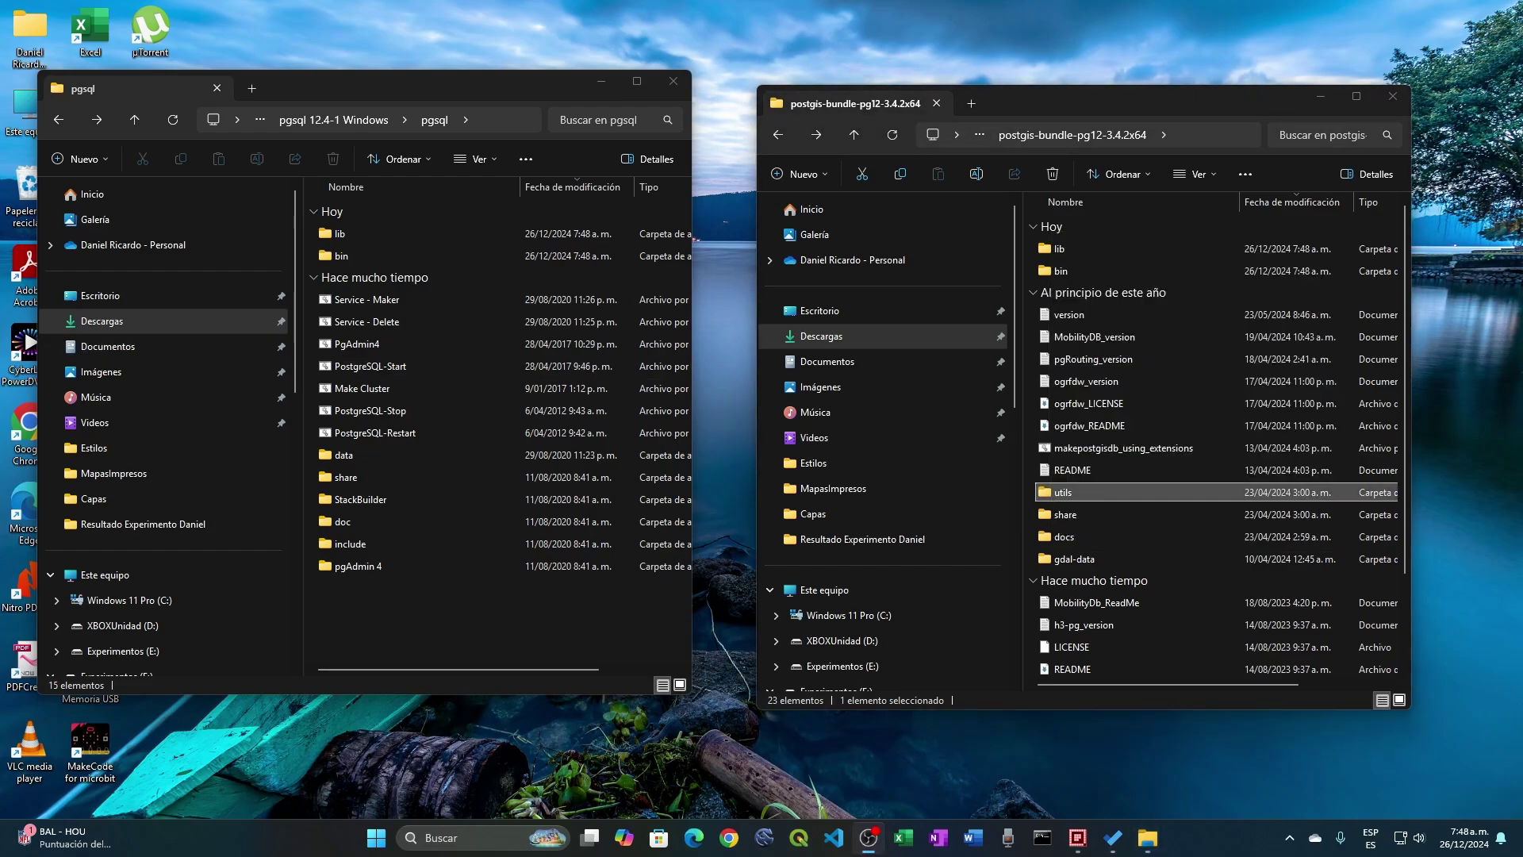
right_click(1047, 496)
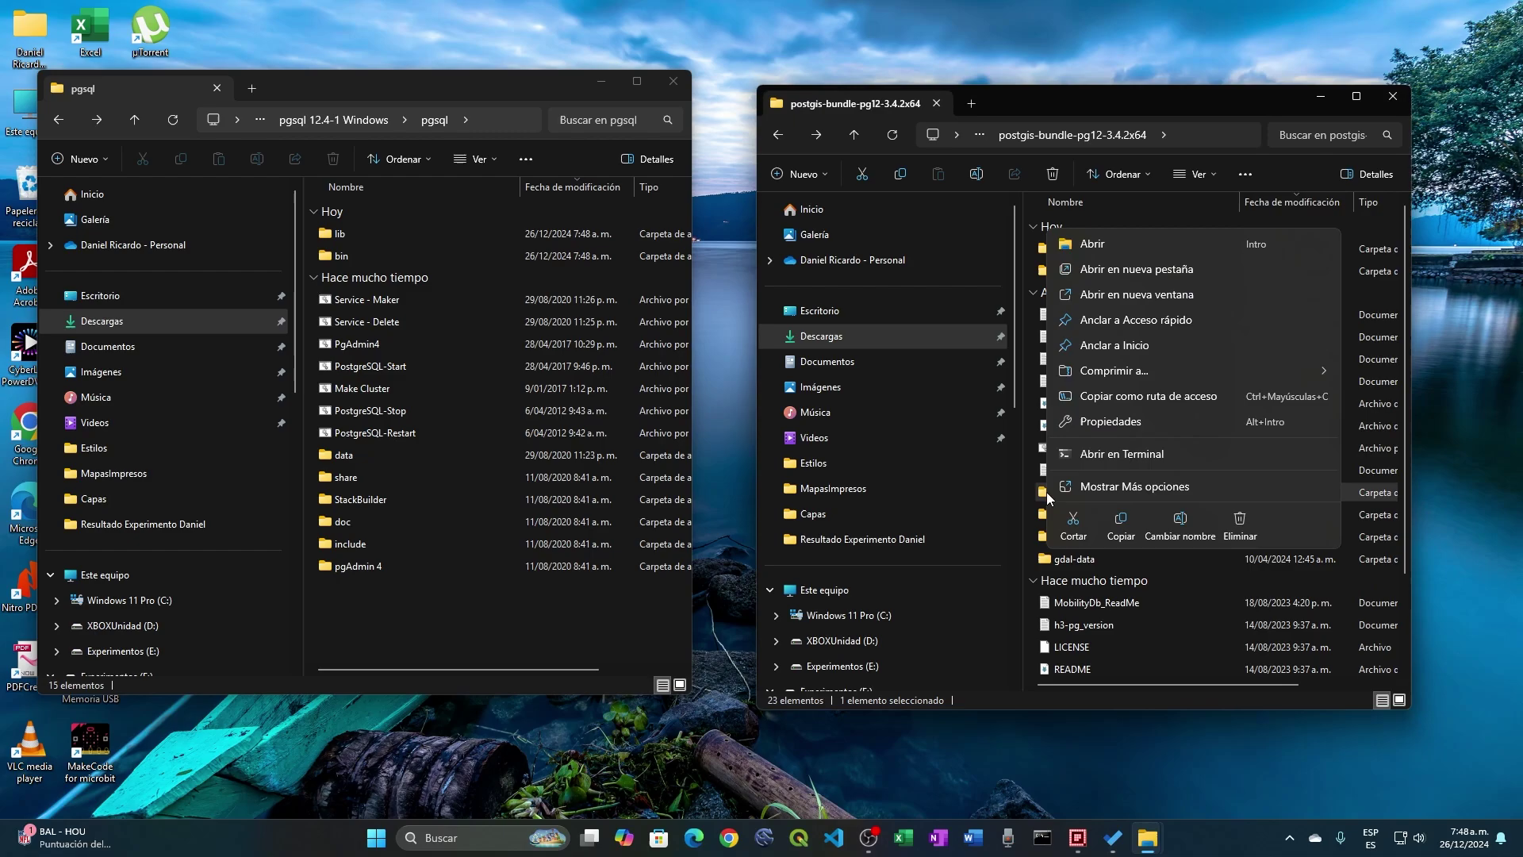
left_click(1073, 519)
right_click(347, 596)
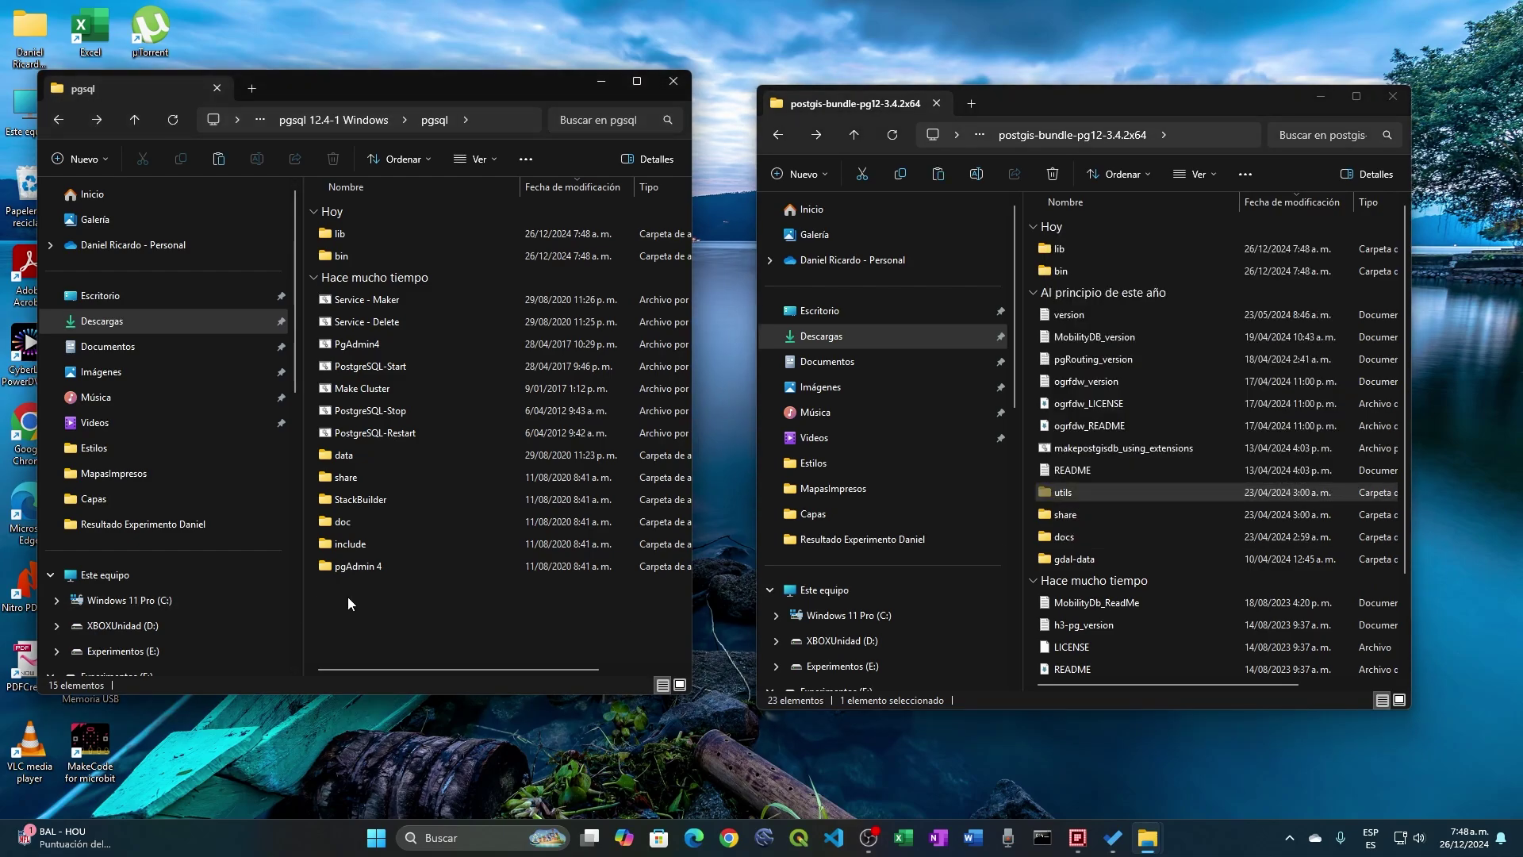
left_click(371, 622)
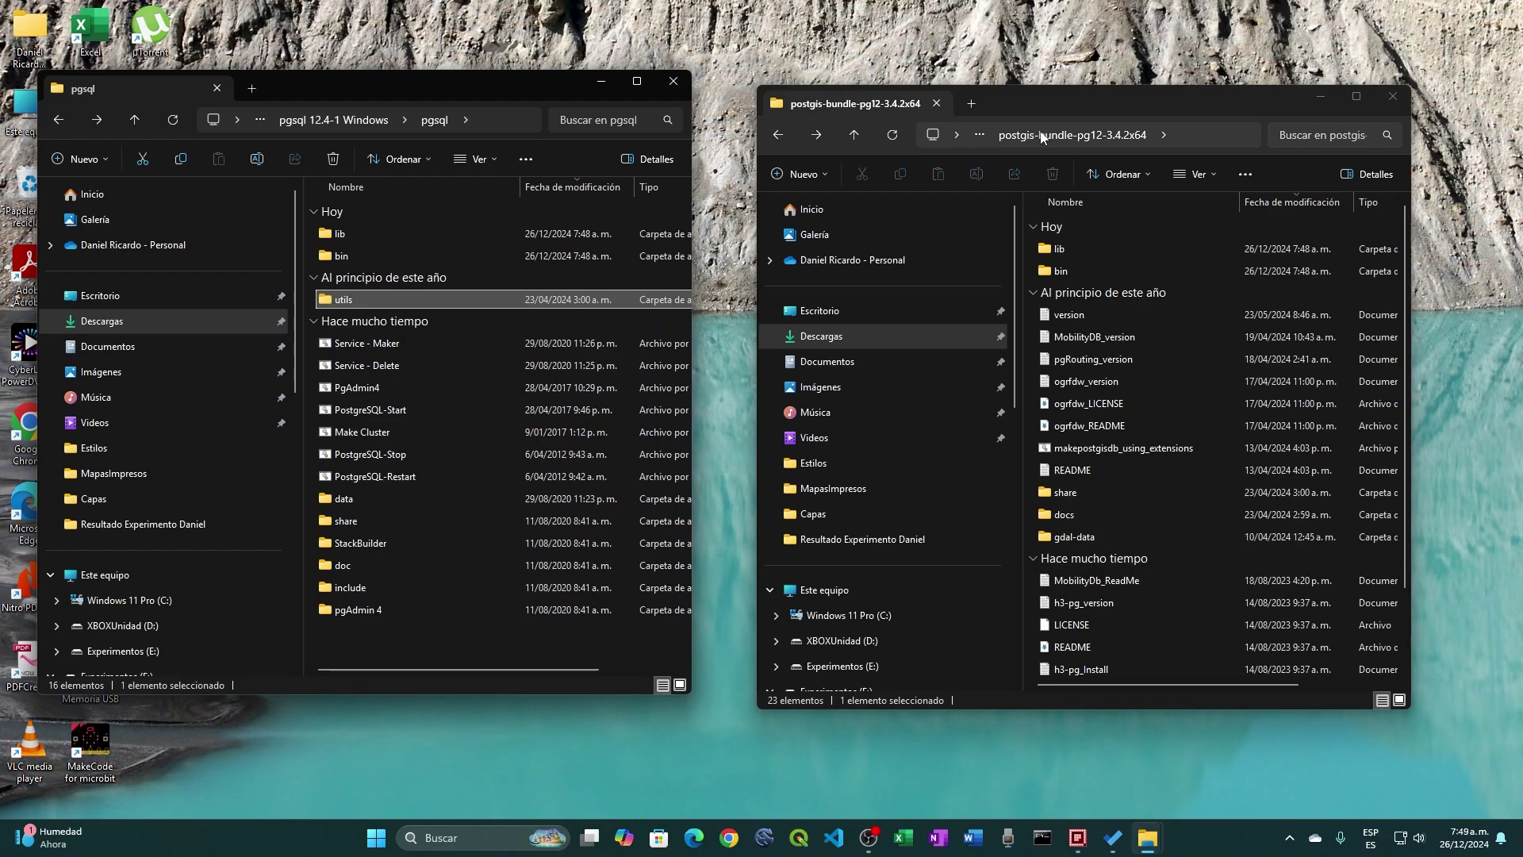
Align the two File Explorer windows side by side and move the bundle's gdal-data folder into the pgsql folder.
left_click_drag(1075, 93, 1036, 84)
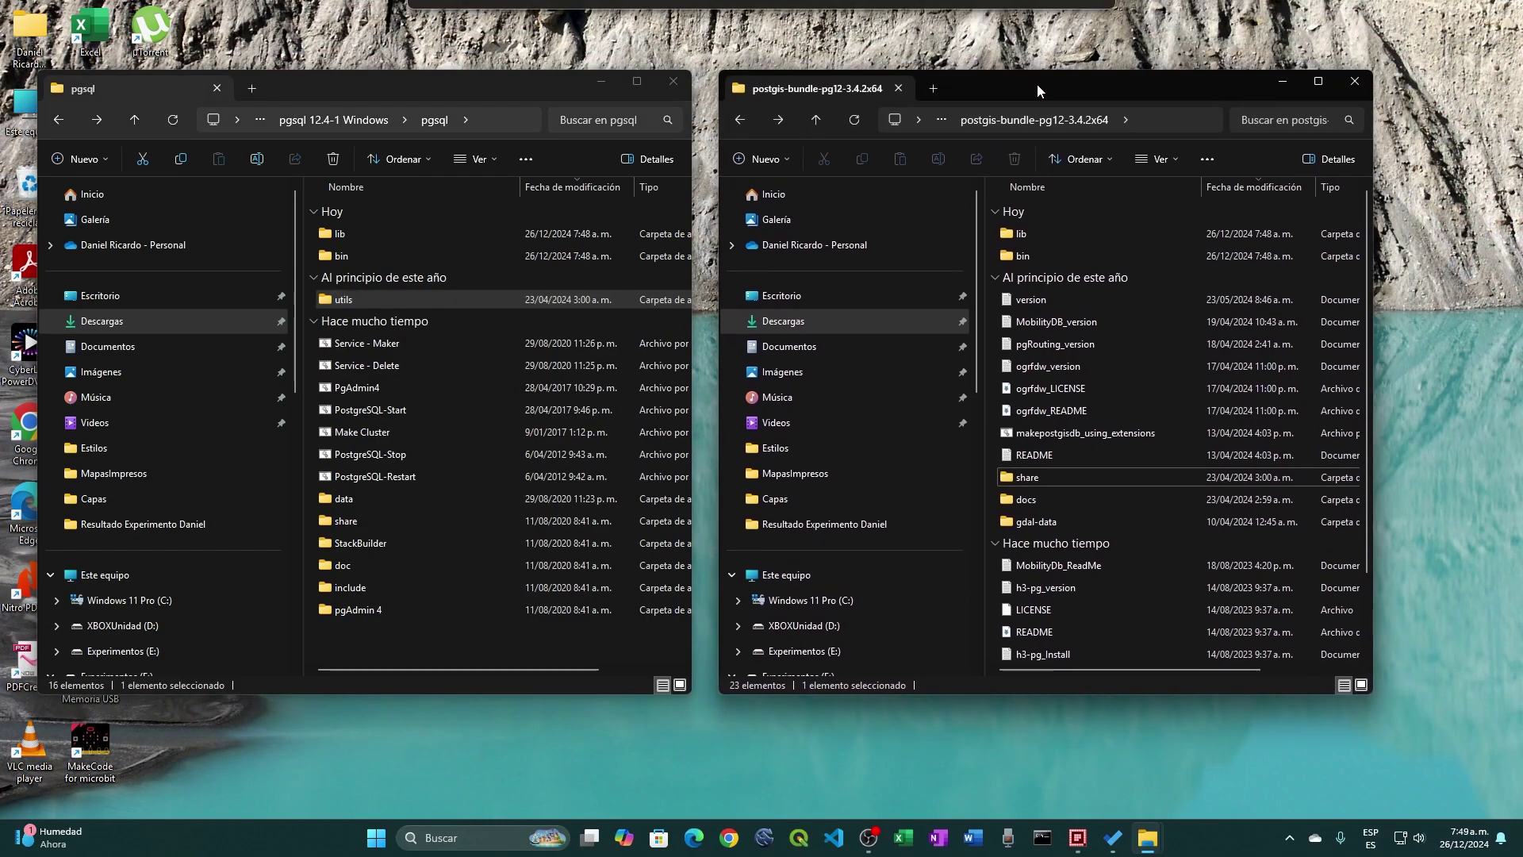
left_click(506, 84)
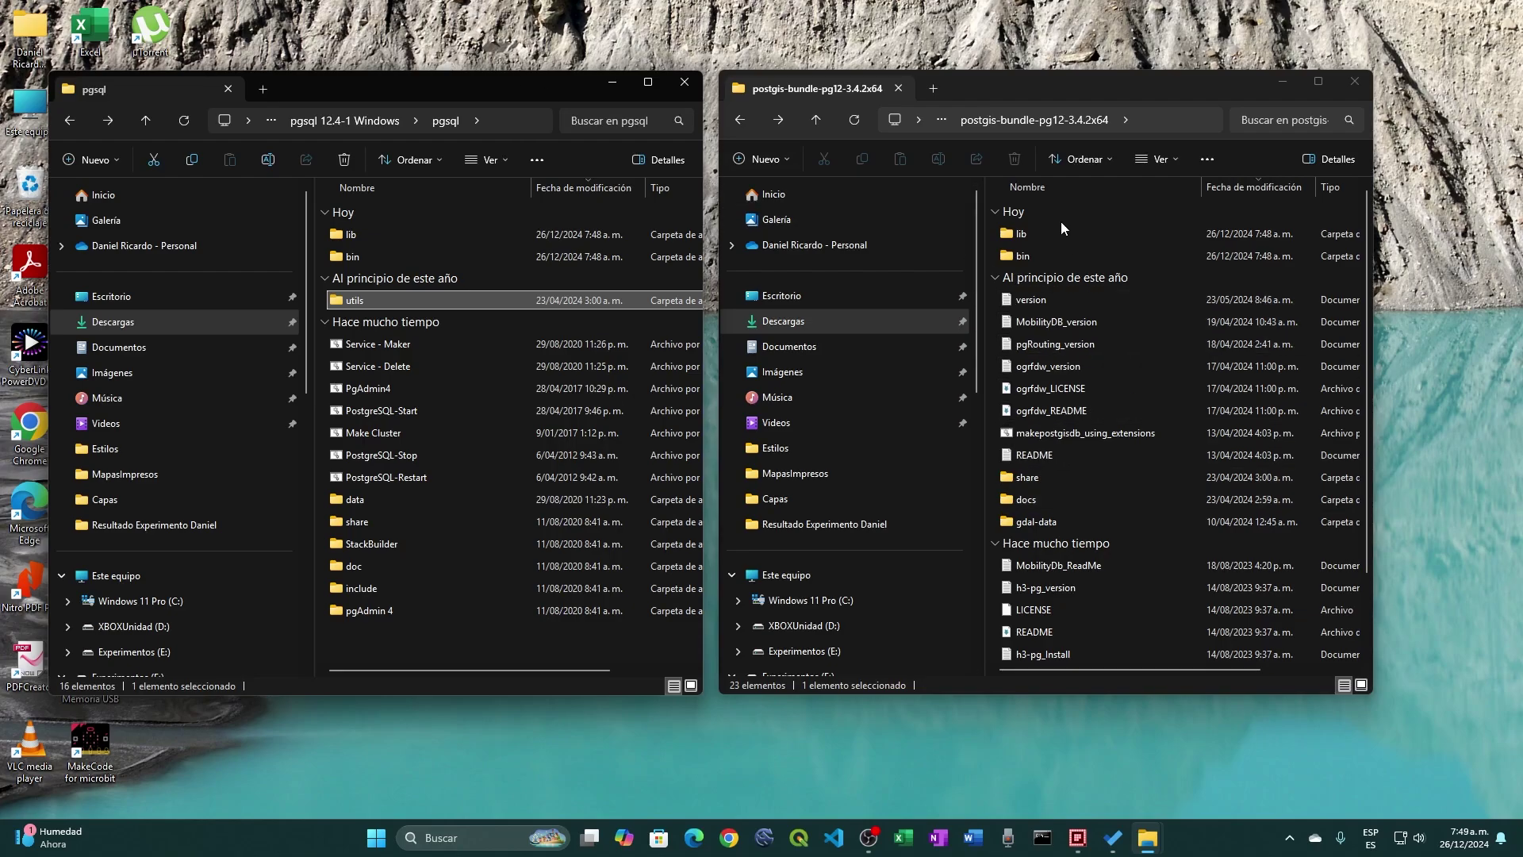
left_click(1039, 521)
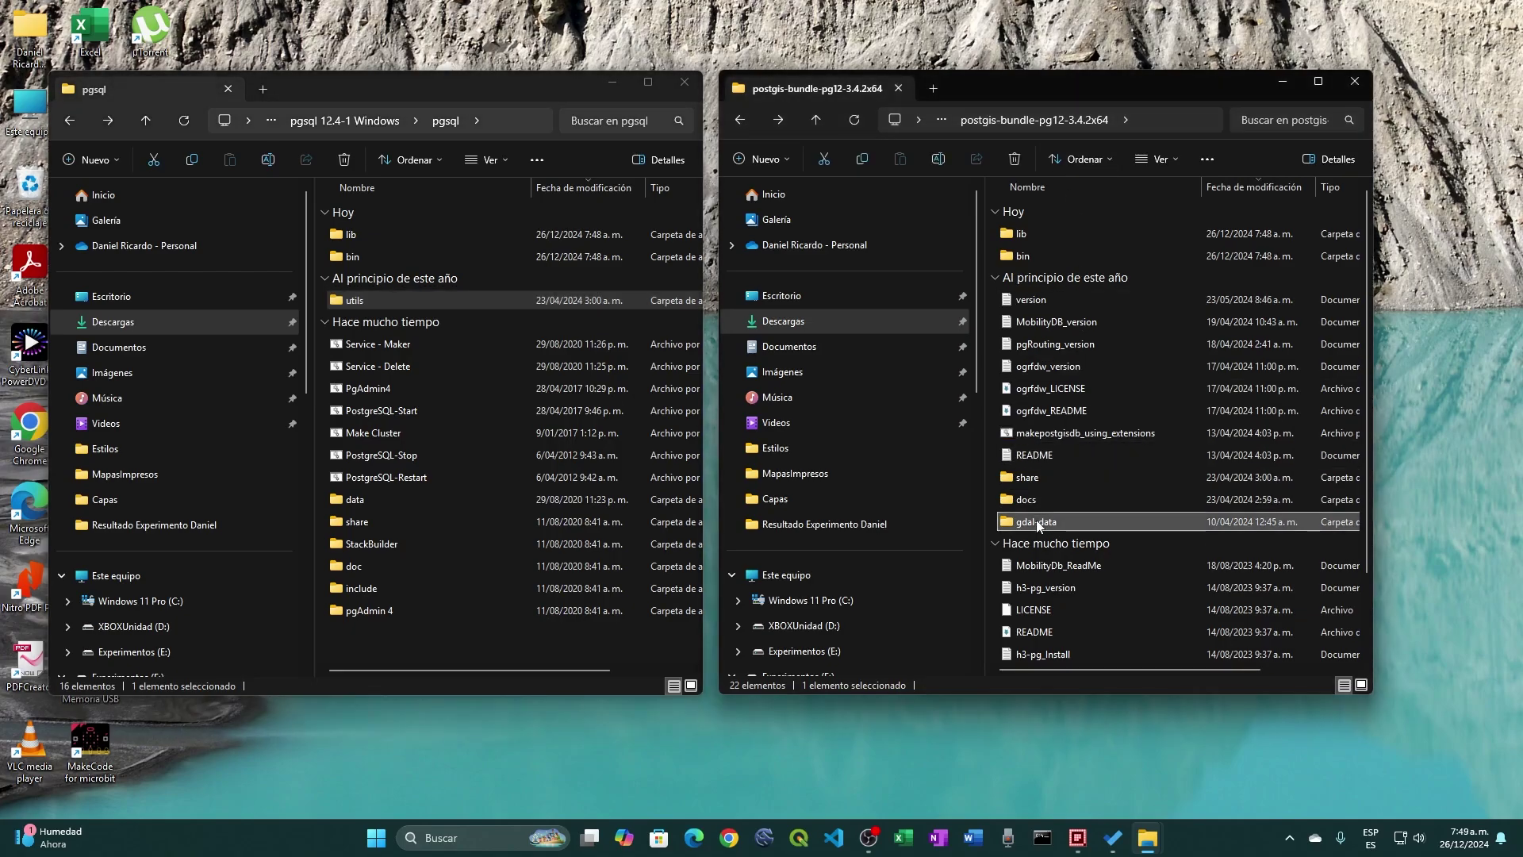
right_click(1006, 527)
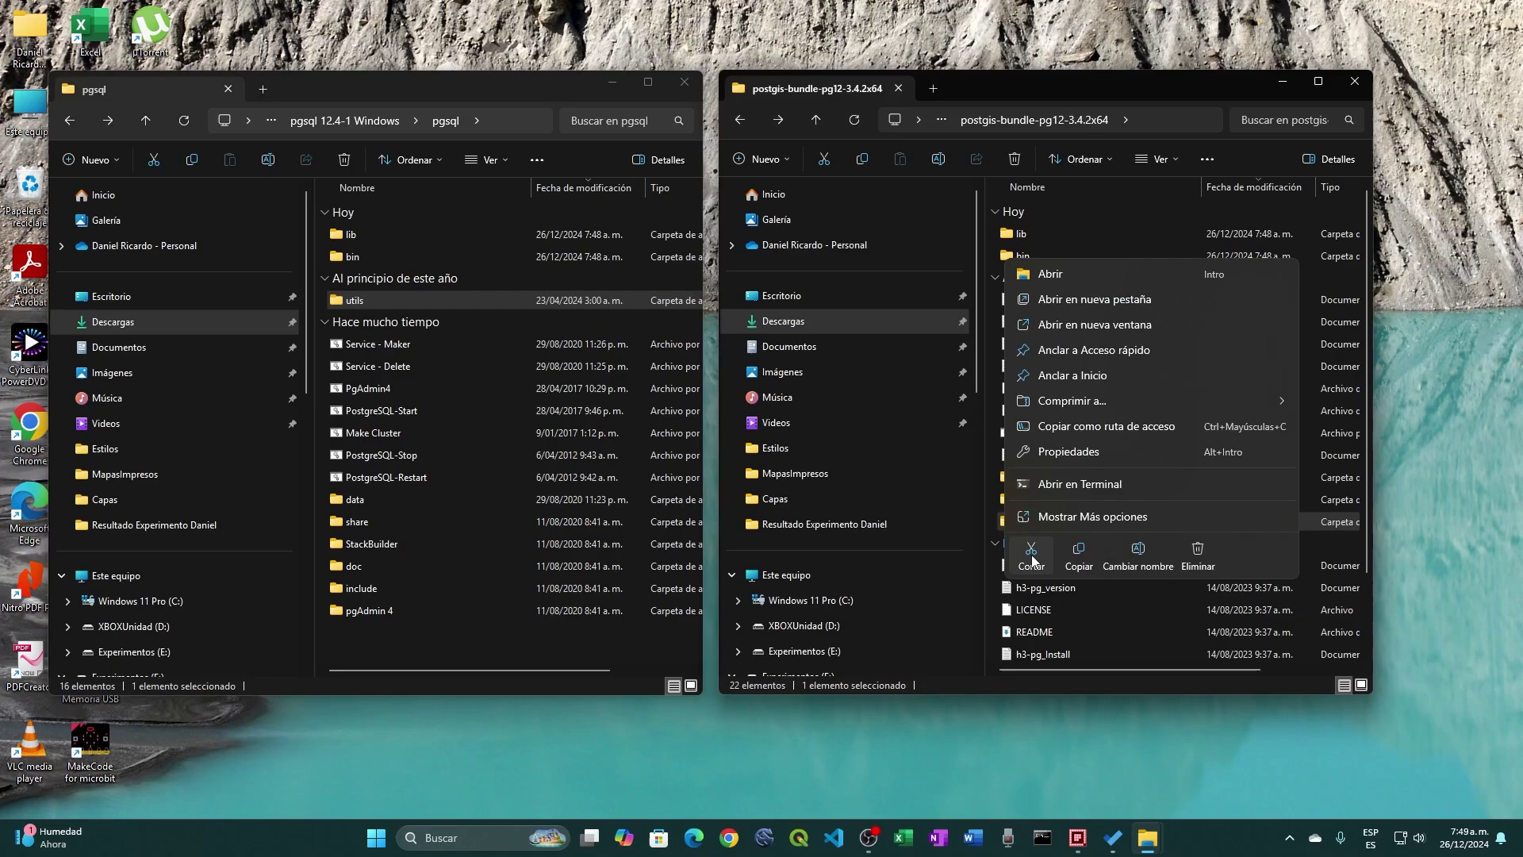
left_click(1030, 551)
right_click(346, 644)
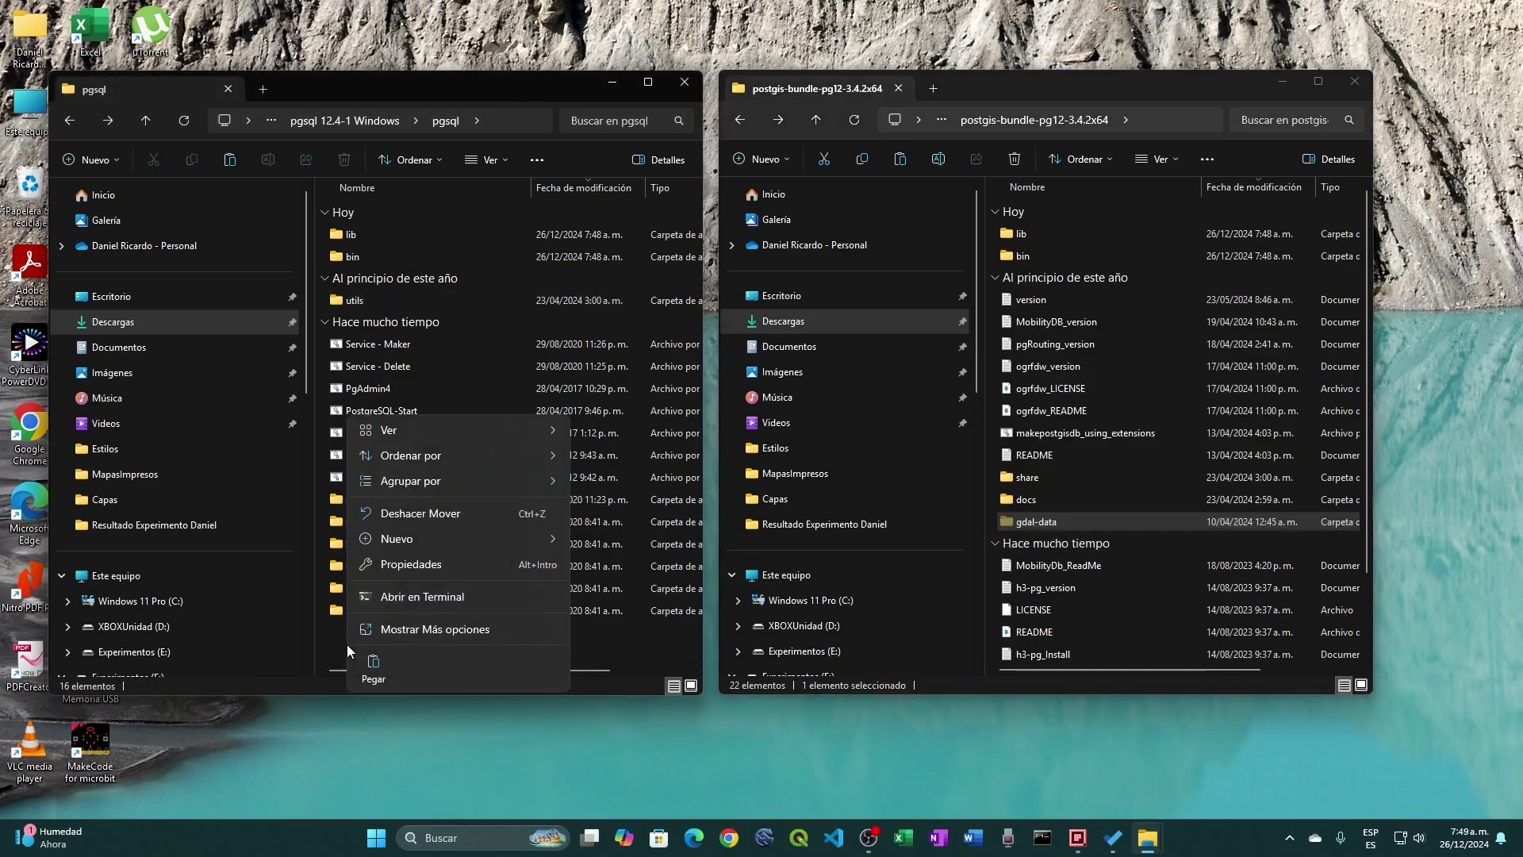
left_click(381, 664)
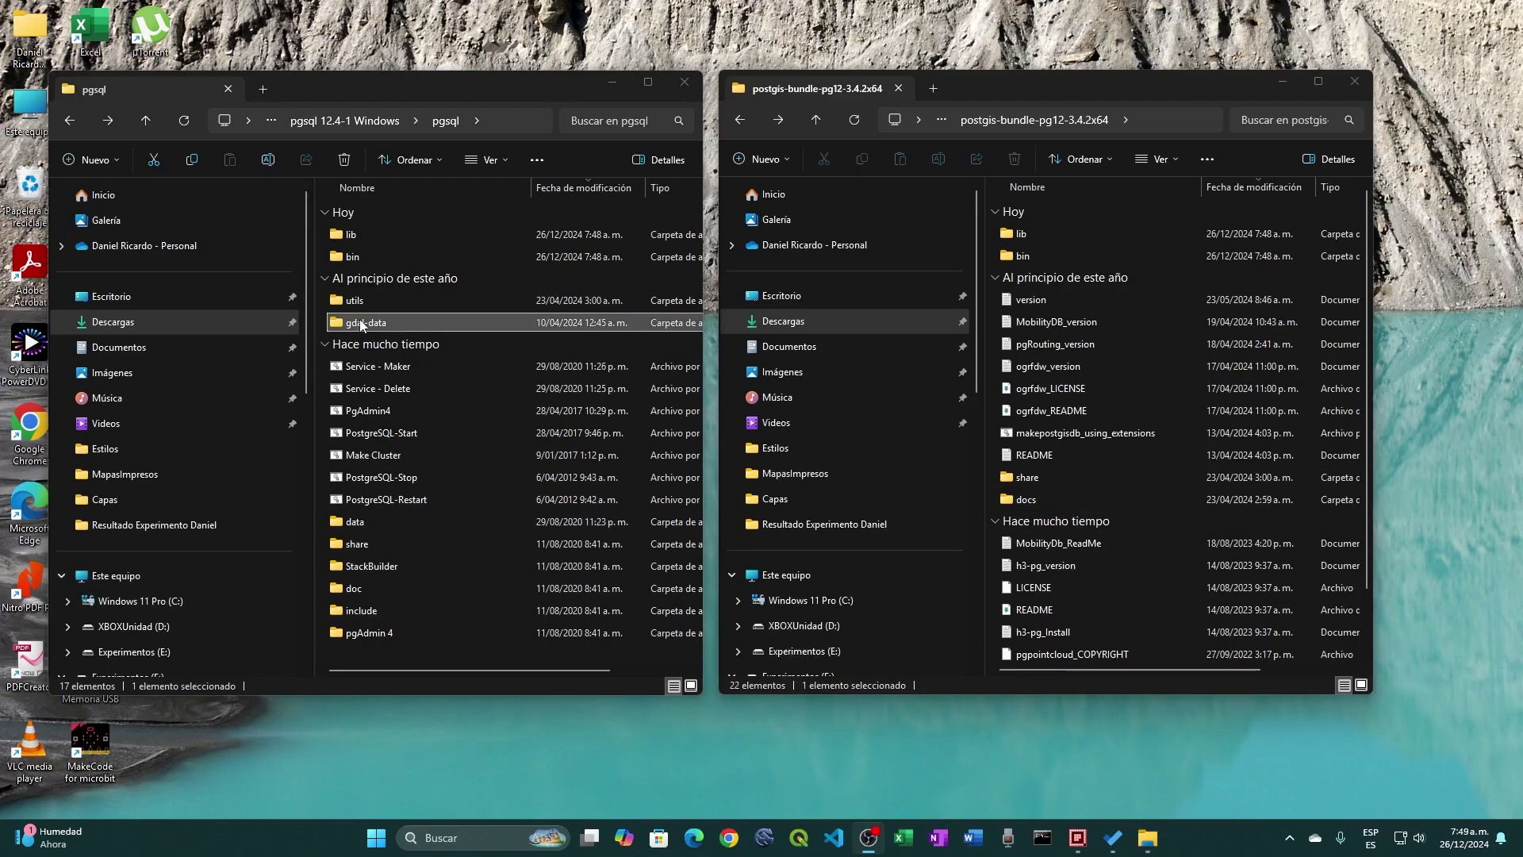
left_click(361, 324)
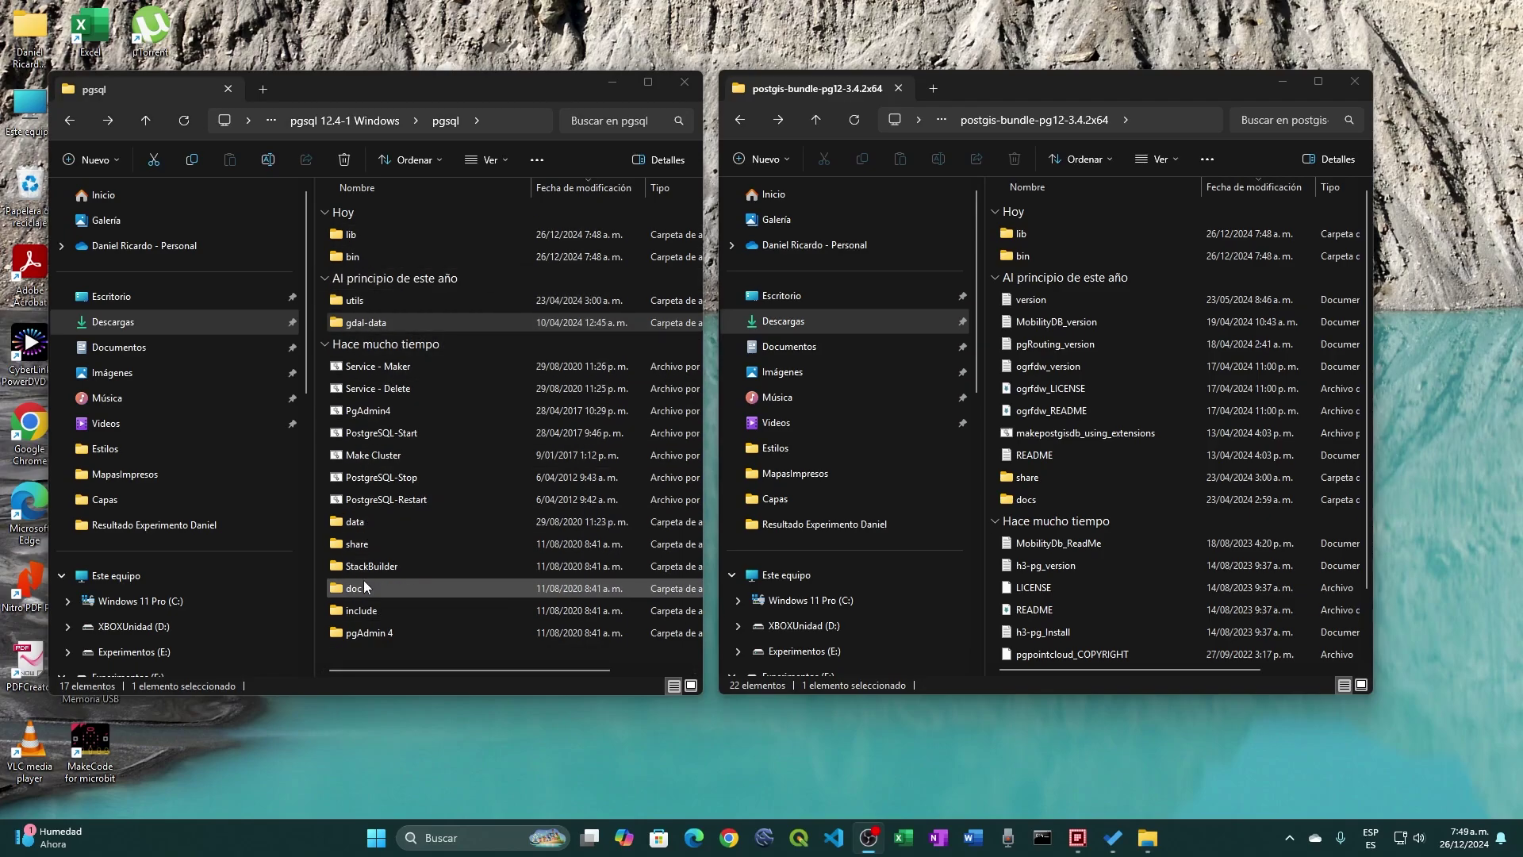
Open the share folder and its extension subfolder in both the pgsql and PostGIS bundle windows.
double_click(352, 544)
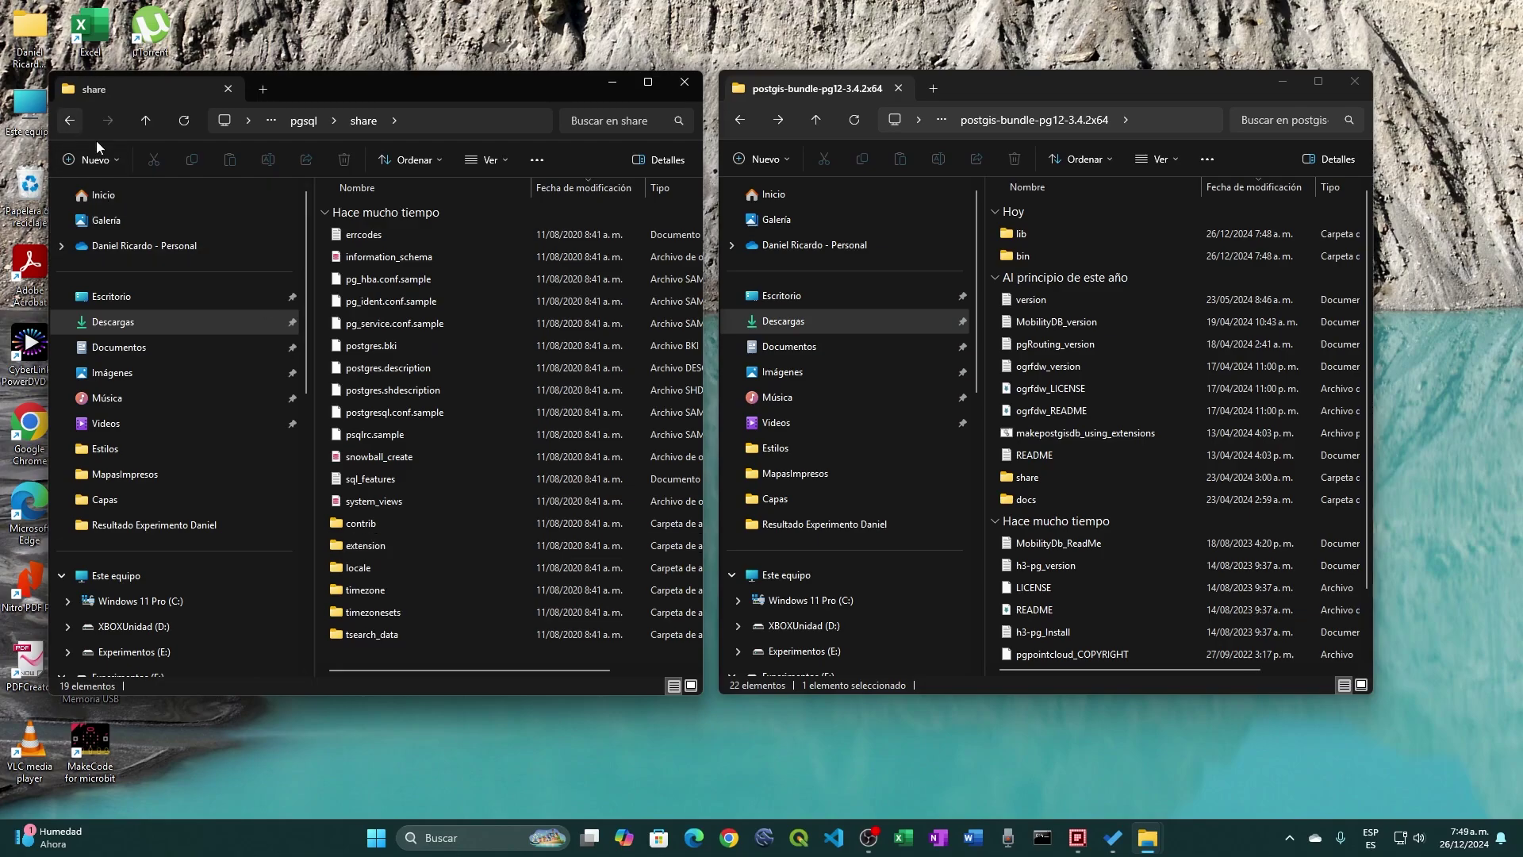
left_click(1027, 479)
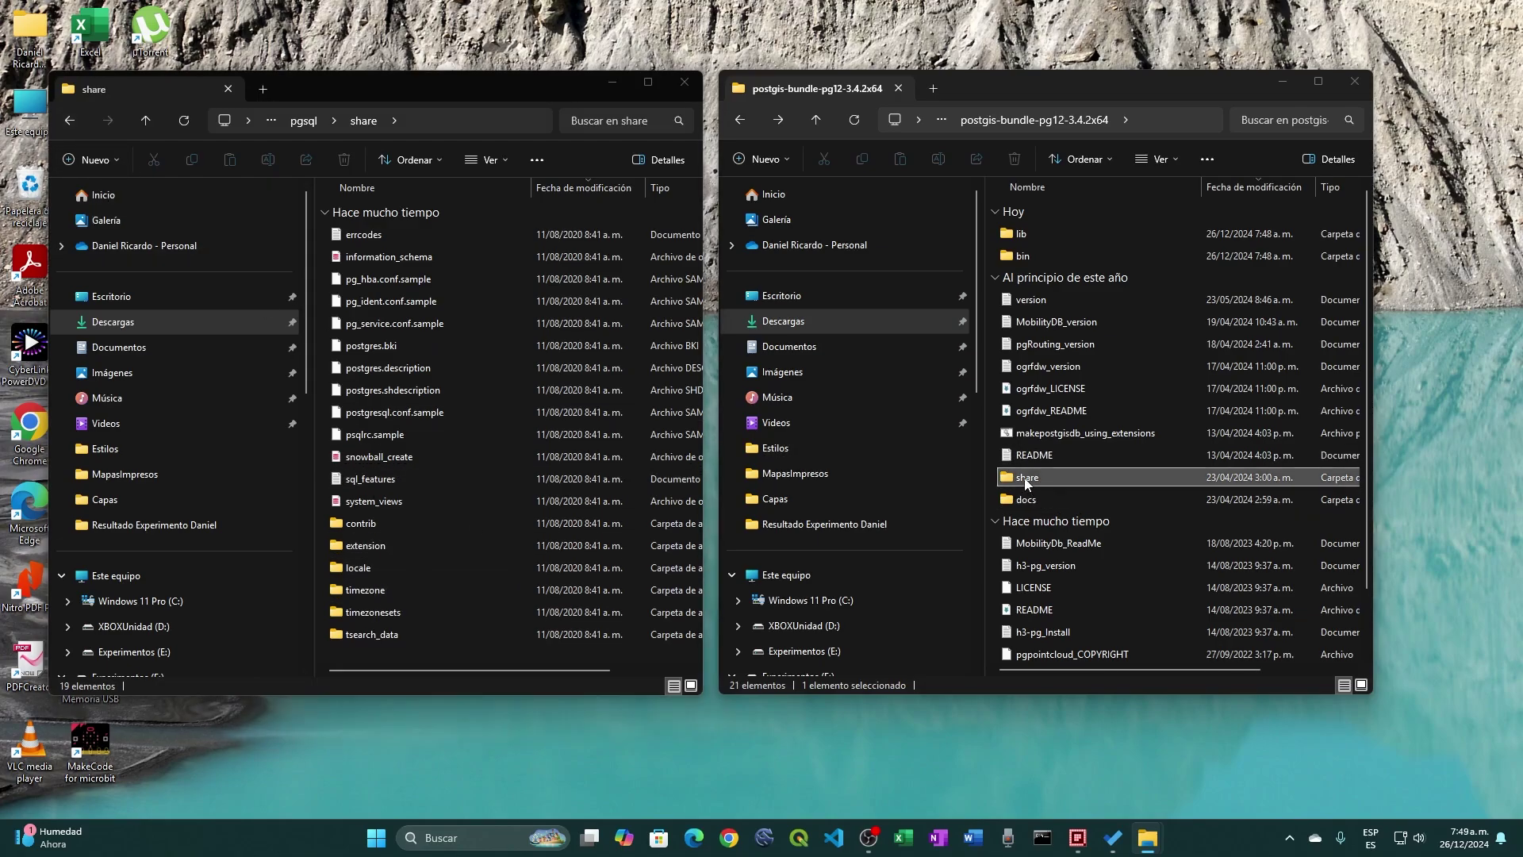
double_click(1025, 477)
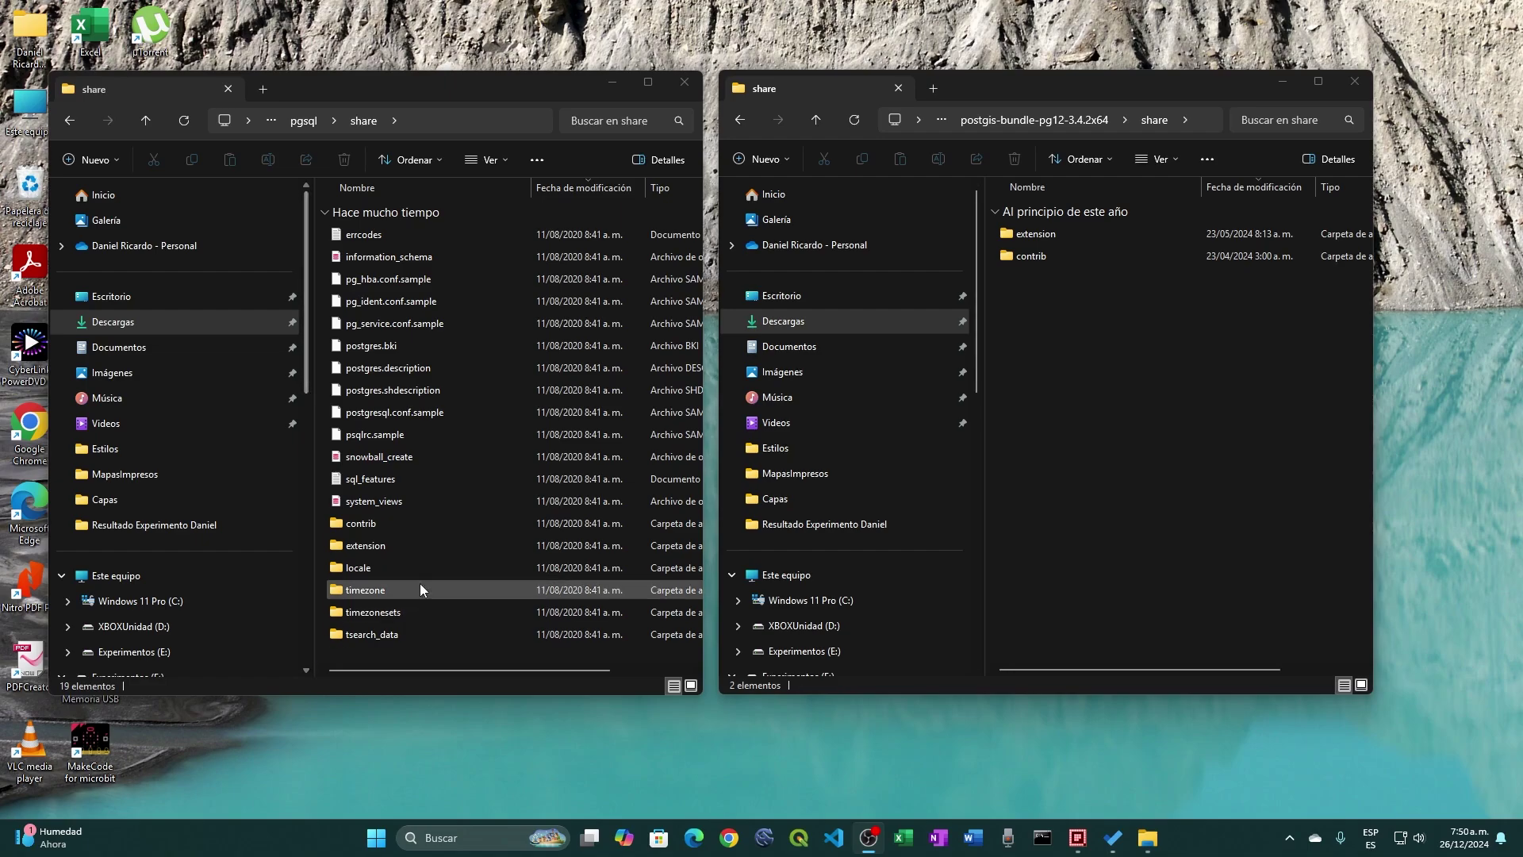
double_click(367, 546)
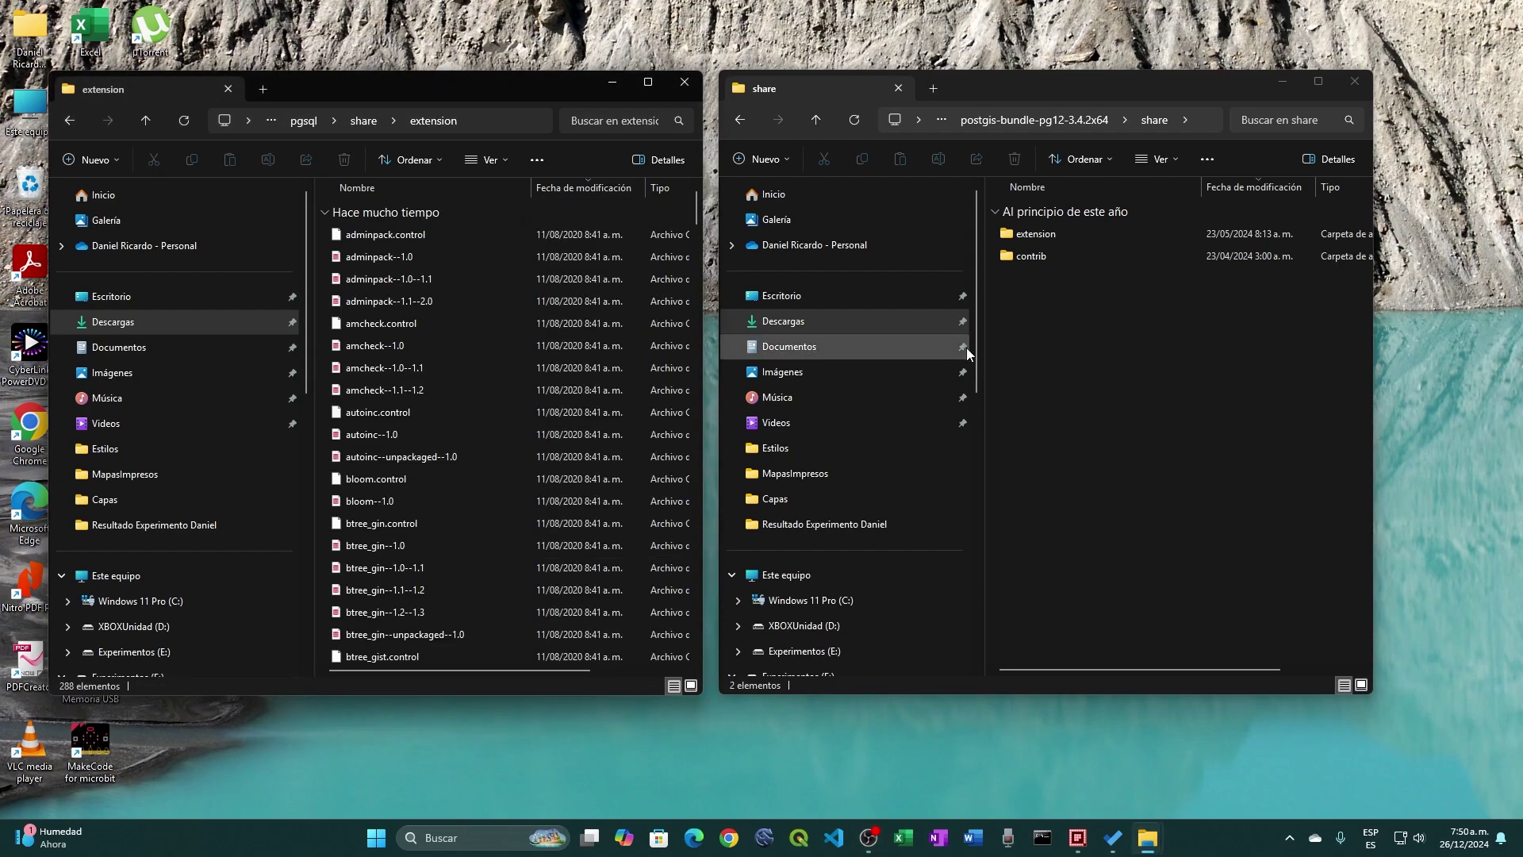
double_click(1008, 238)
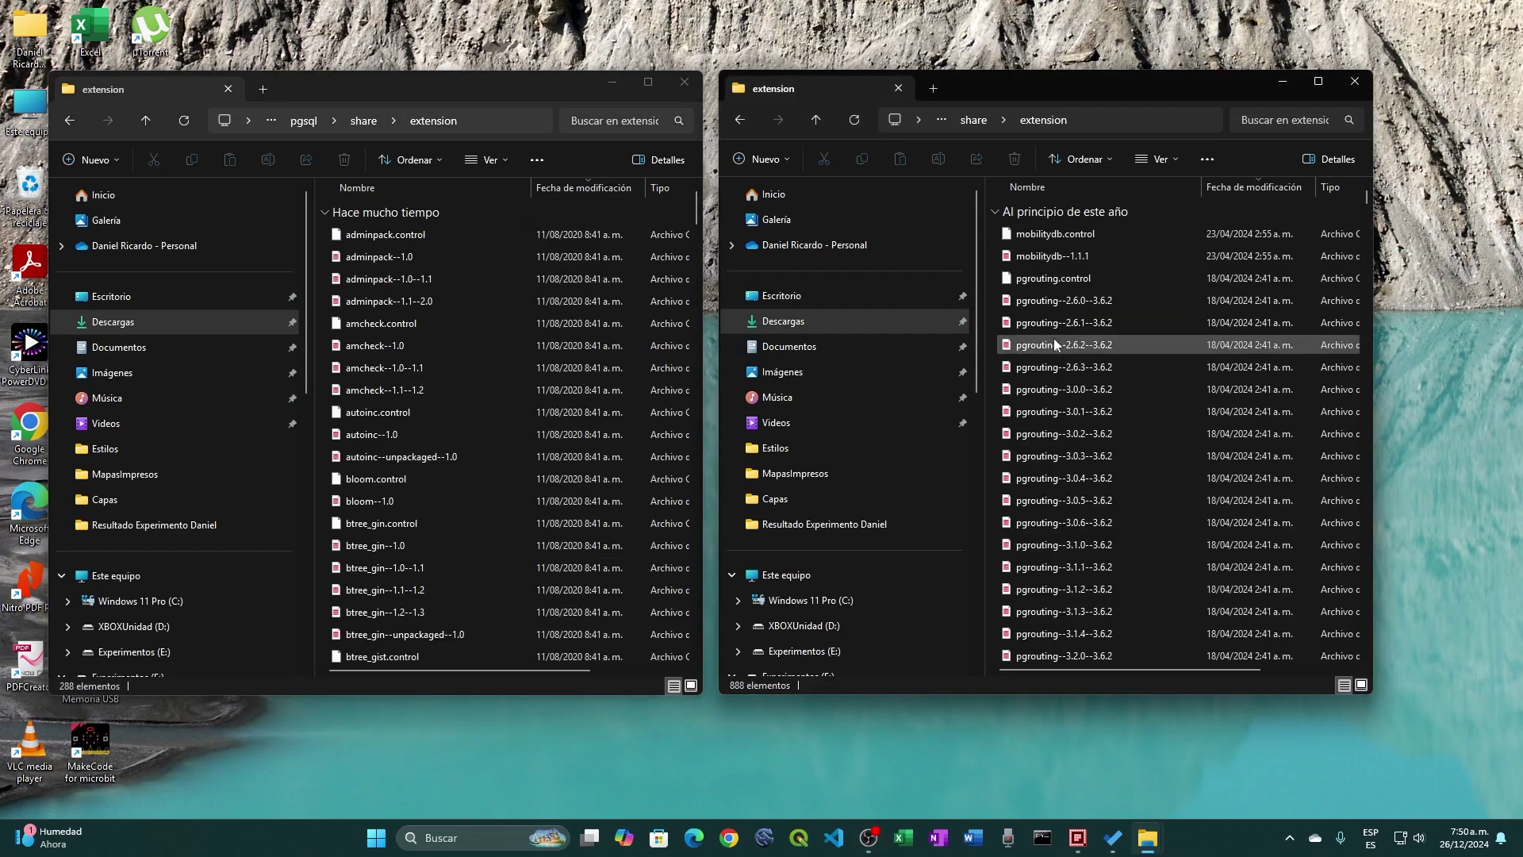
Move all files from the bundle's share\extension folder into the extension folder inside pgsql\share.
left_click(71, 122)
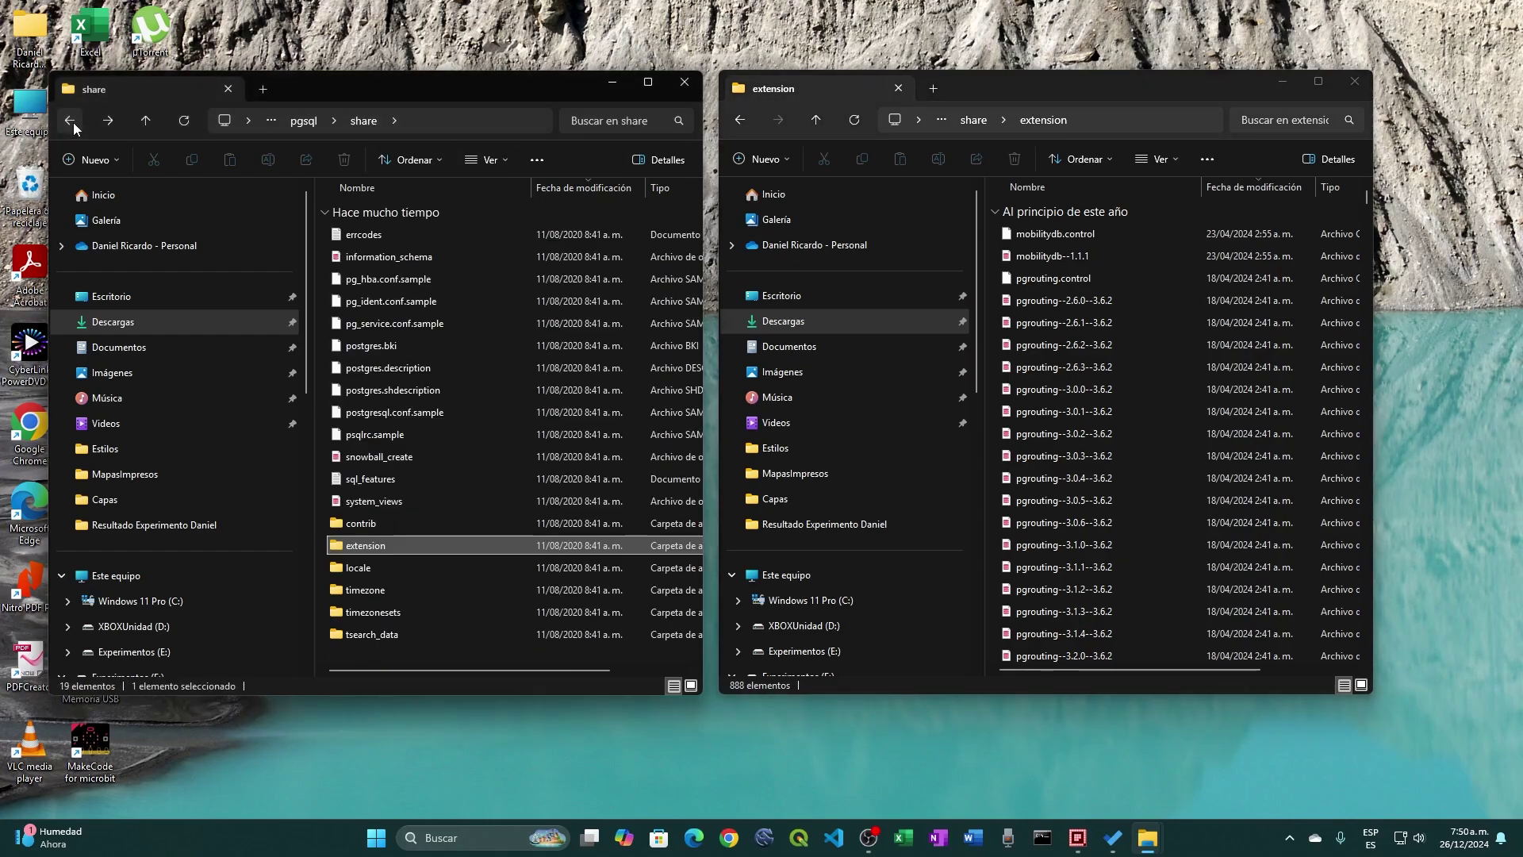
right_click(1174, 301)
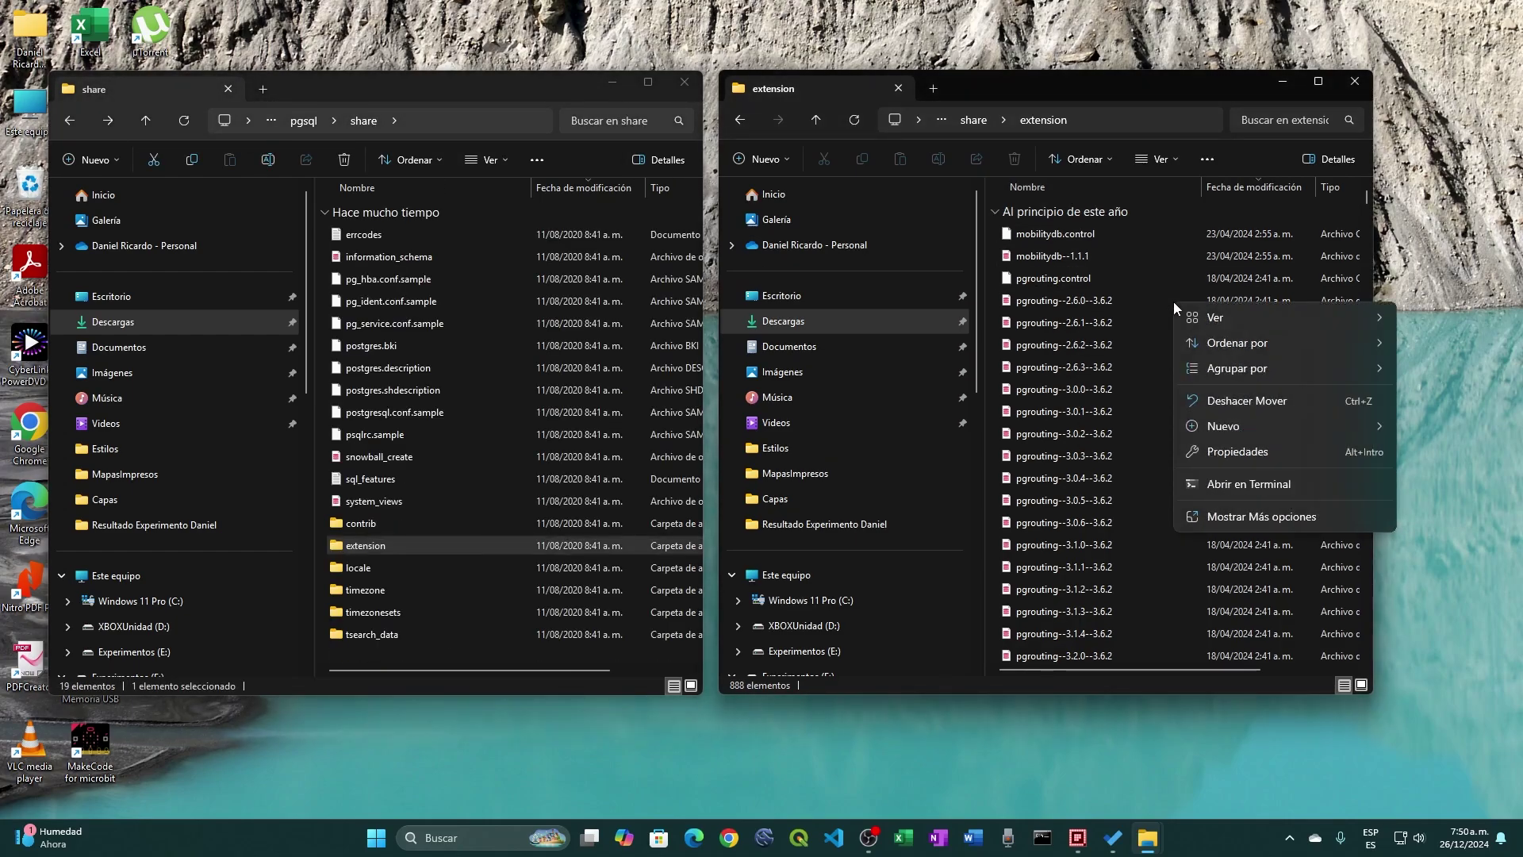
left_click(1208, 158)
left_click(1134, 14)
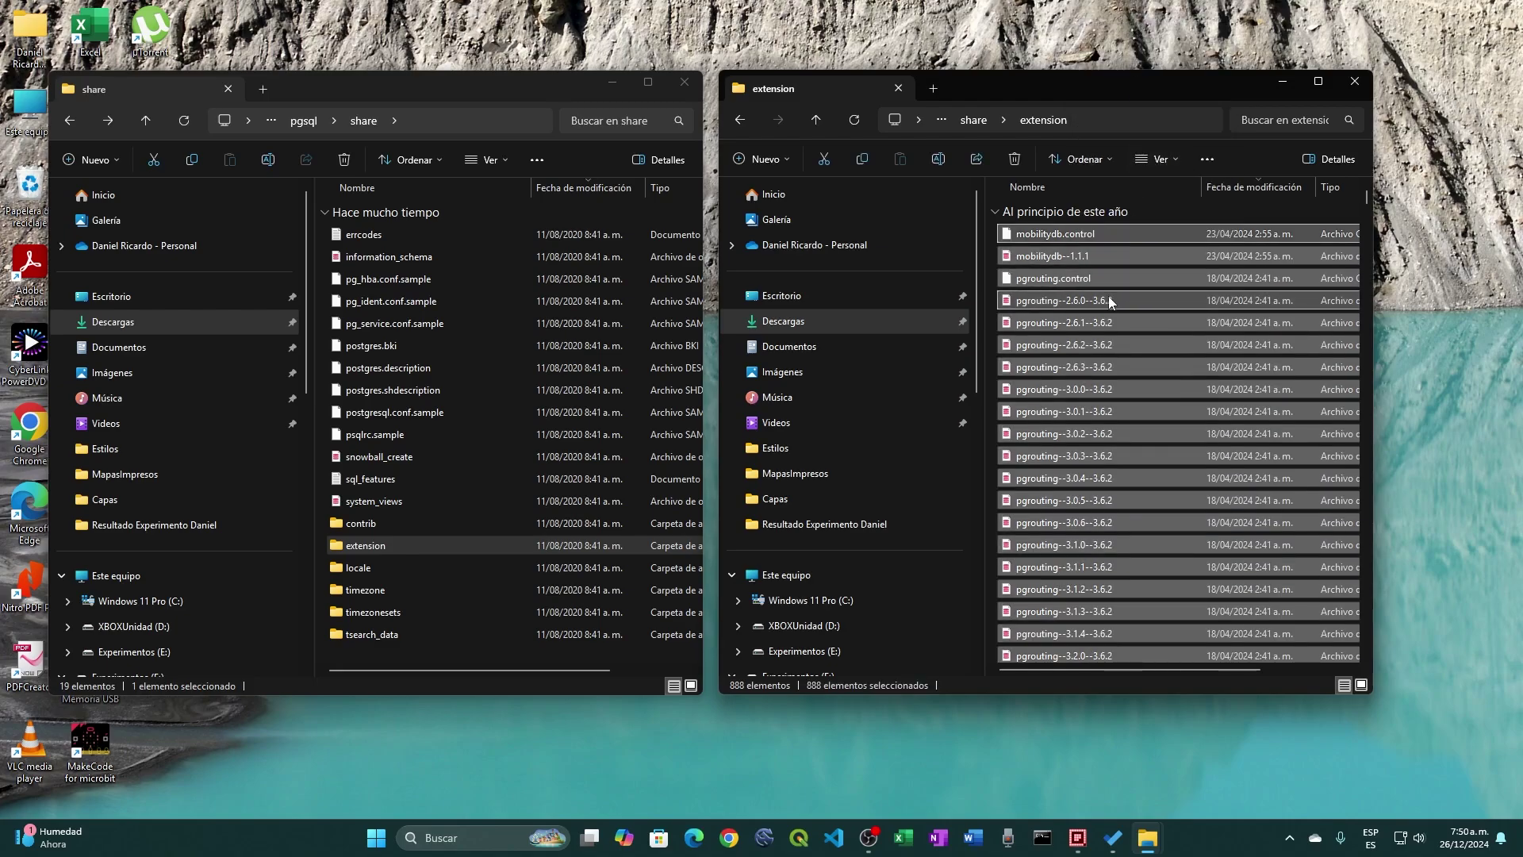
right_click(1107, 298)
left_click(1140, 322)
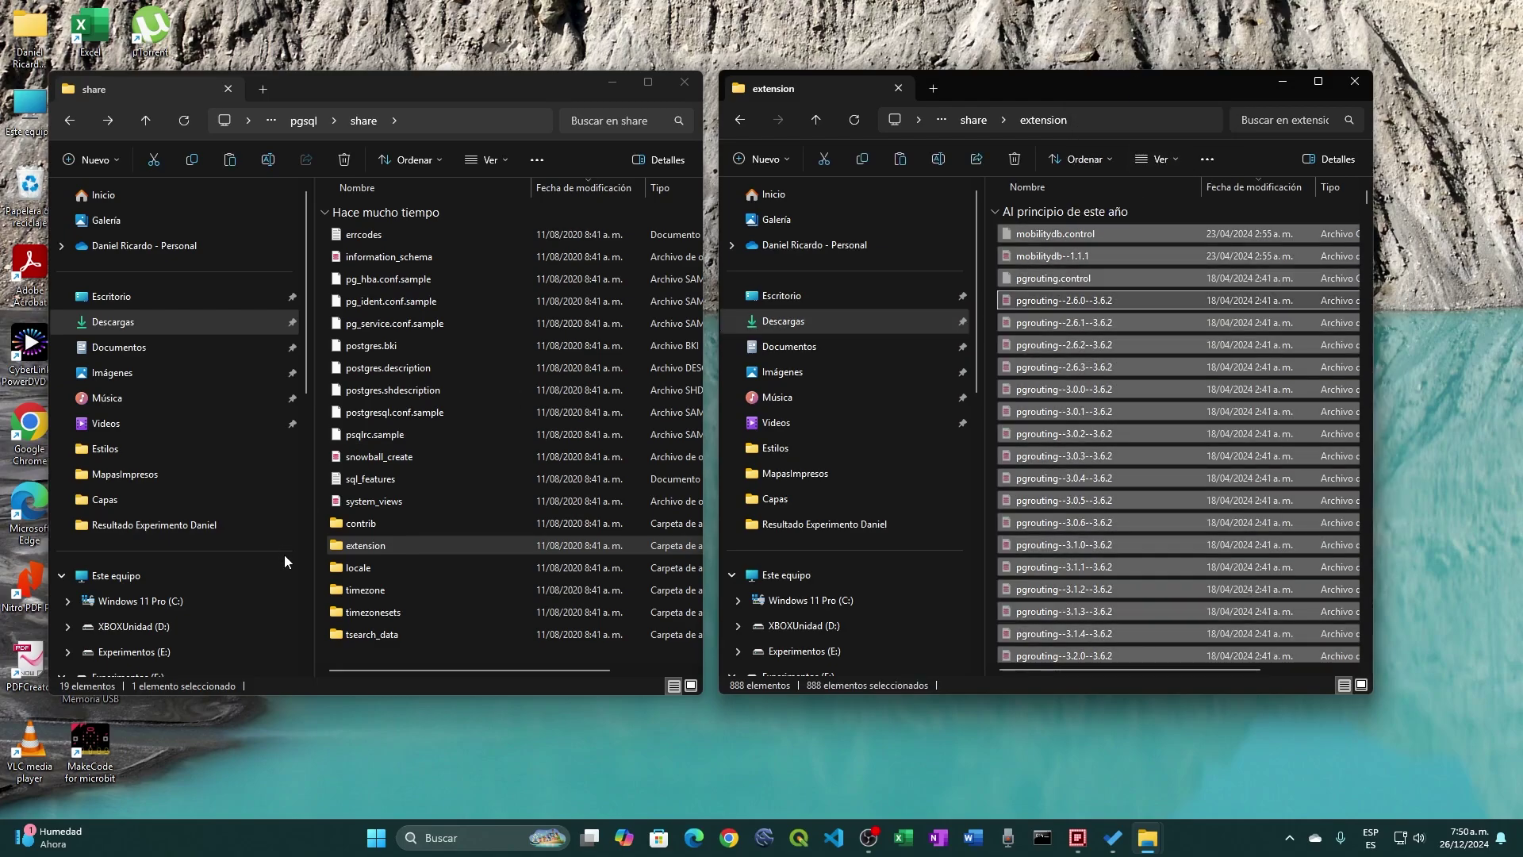
right_click(365, 547)
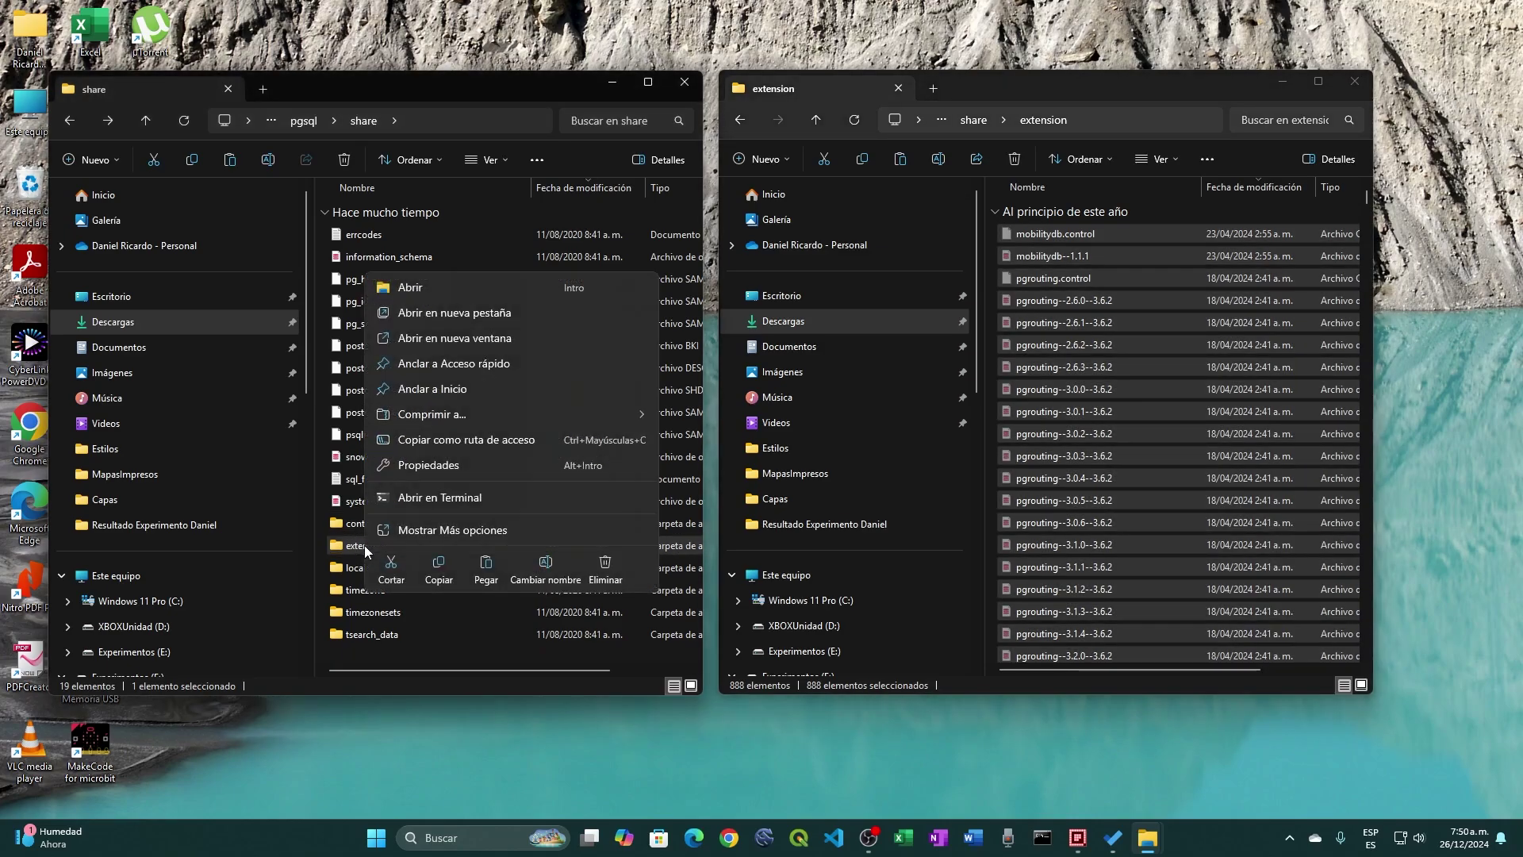
left_click(484, 570)
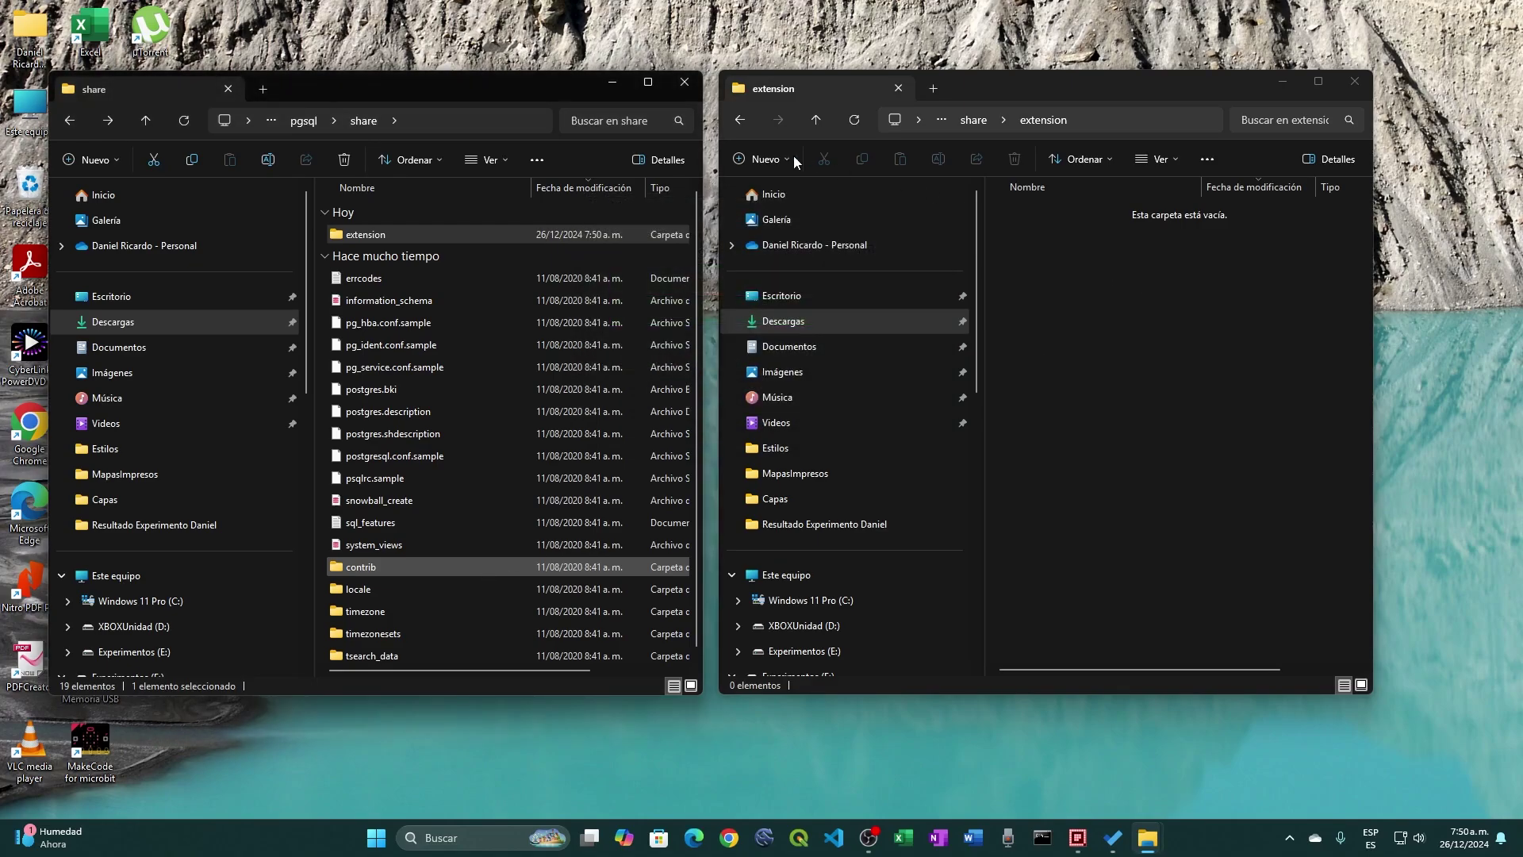
Return to the bundle's share folder and open the contrib subfolder of share in both windows.
left_click(740, 120)
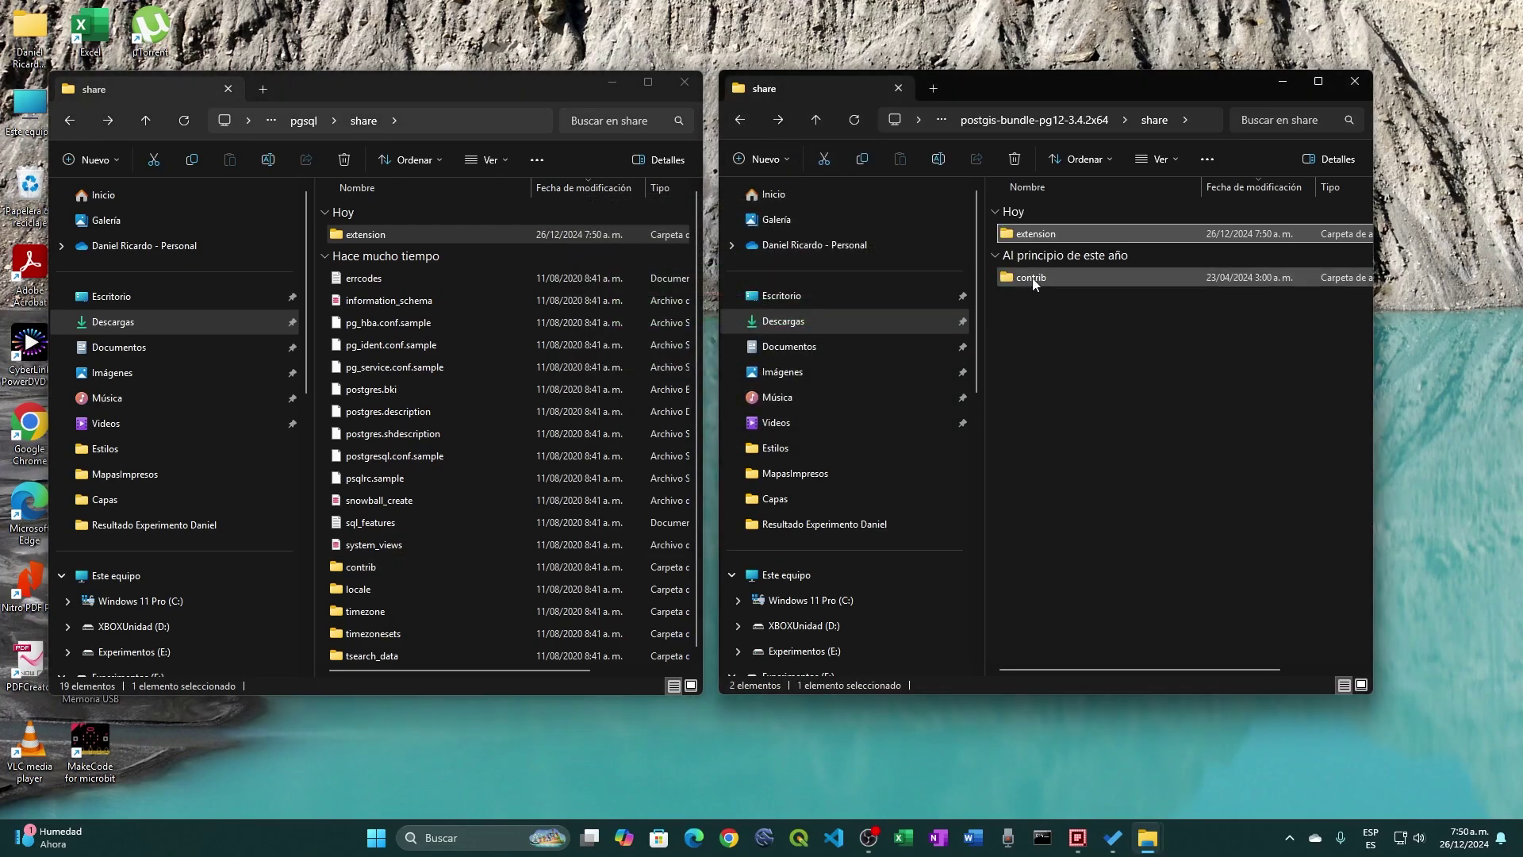
double_click(358, 581)
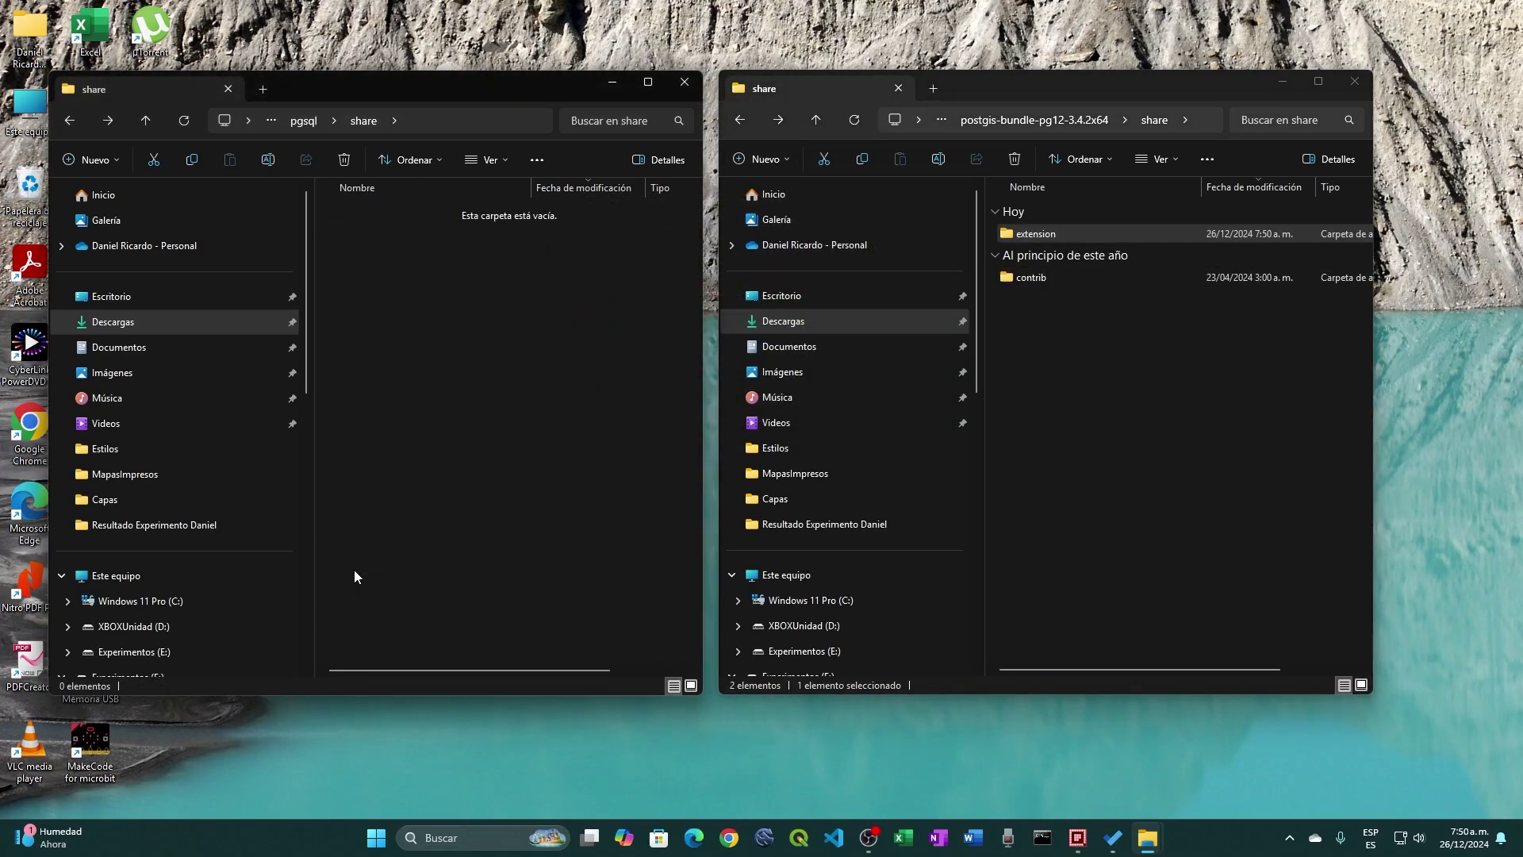
double_click(1035, 280)
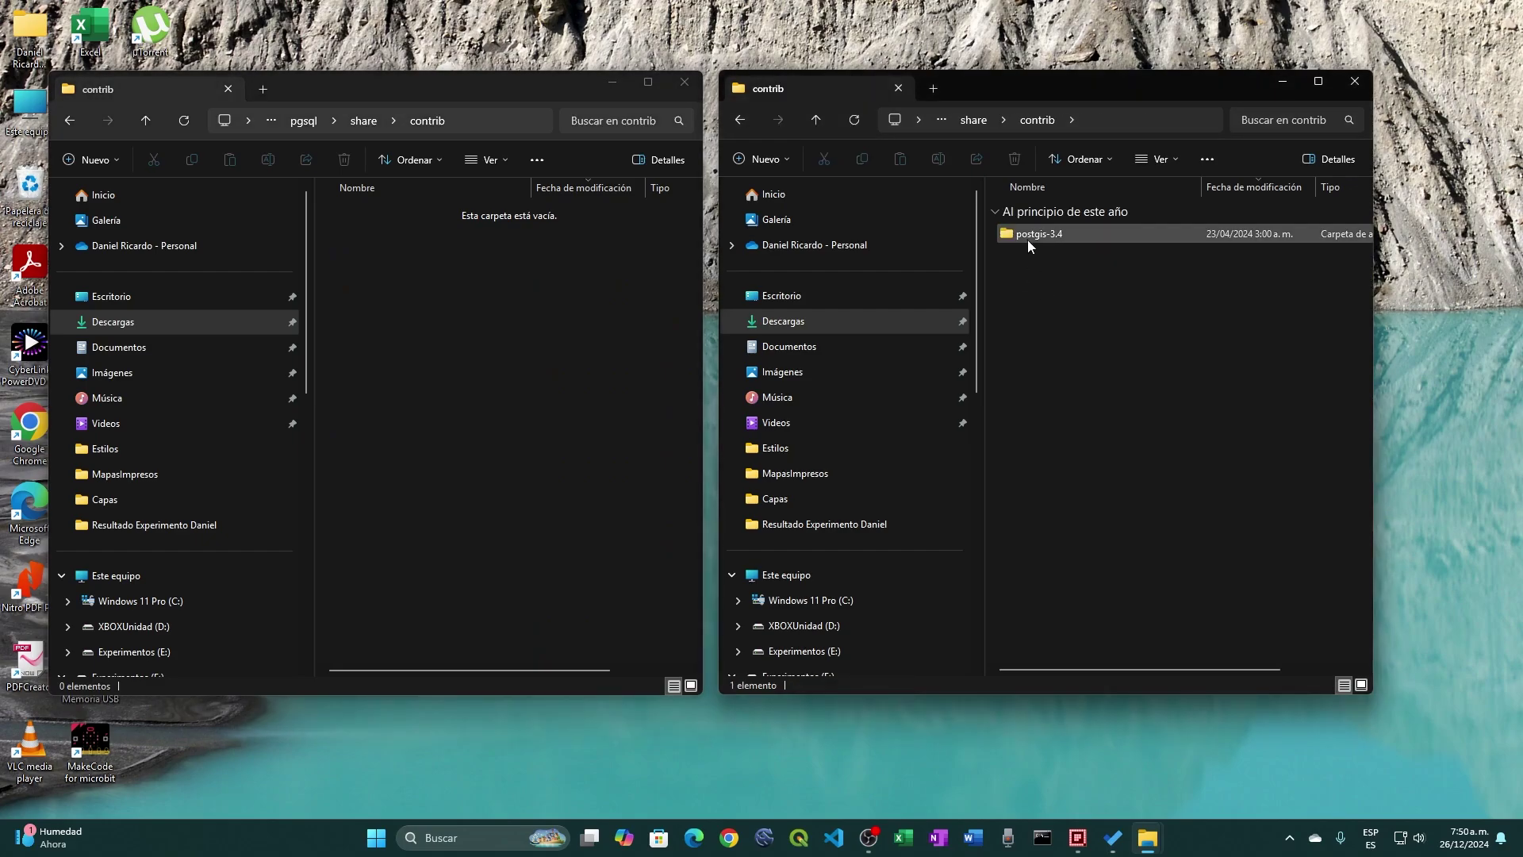
Move the postgis-3.4 folder from the bundle's share\contrib folder into the contrib folder inside pgsql\share.
right_click(1028, 235)
left_click(1046, 249)
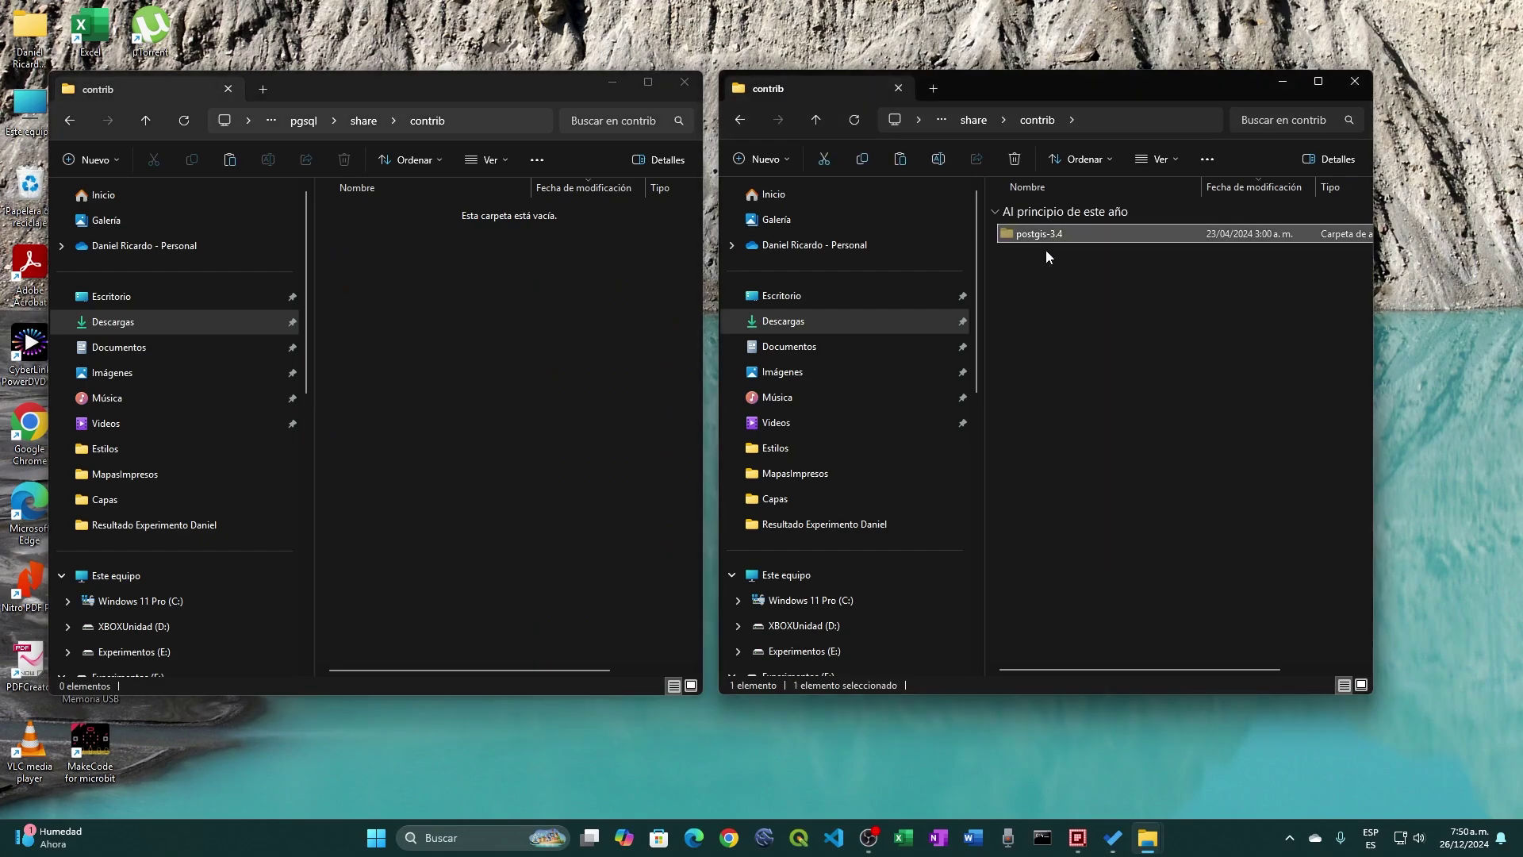
right_click(436, 275)
left_click(464, 306)
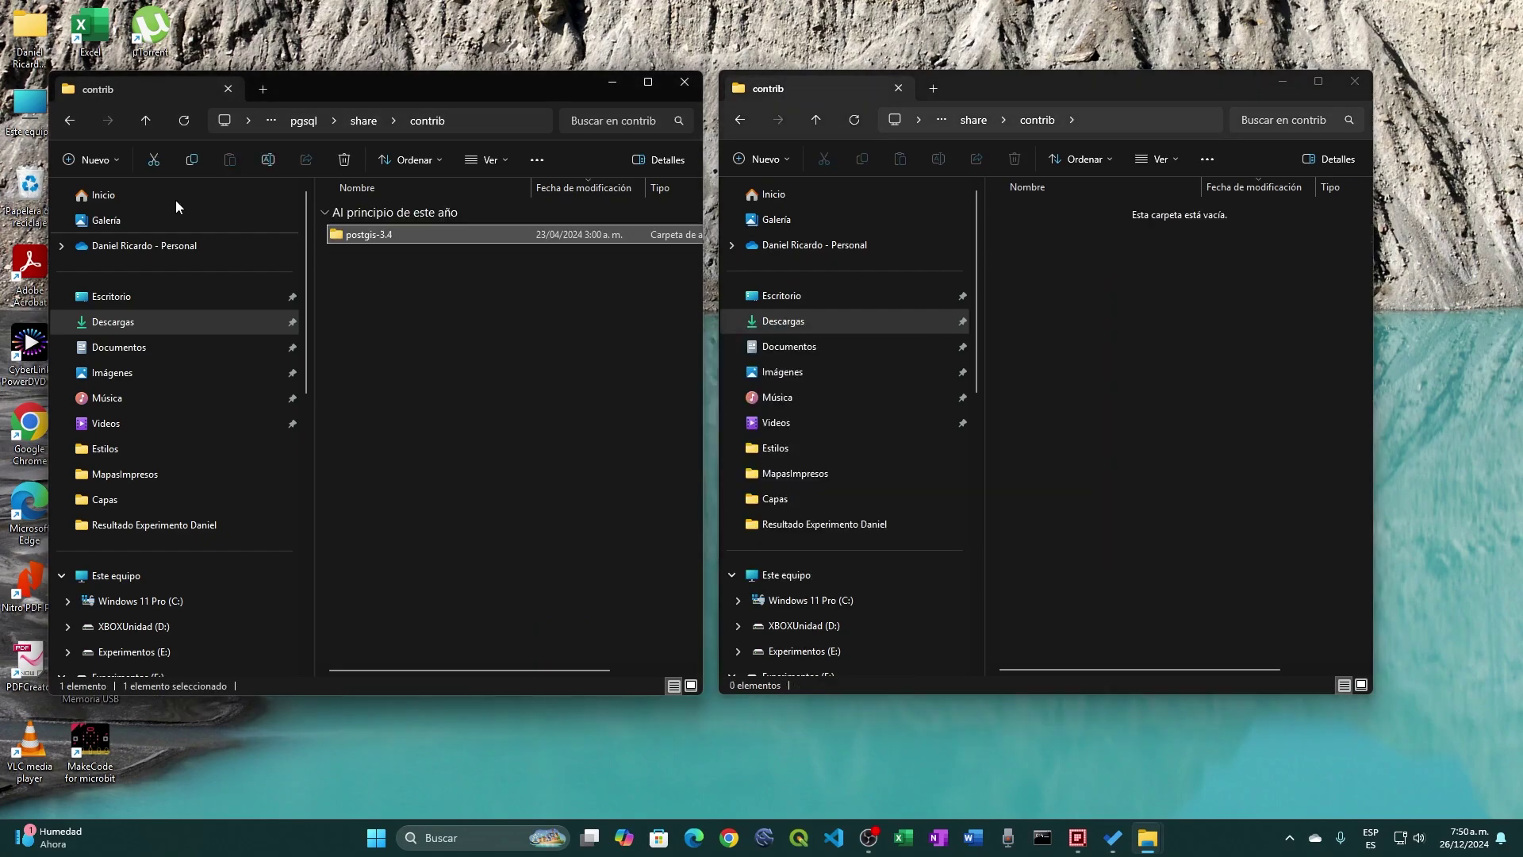
Go back to both root folders, opening doc inside pgsql and docs inside the PostGIS bundle.
left_click(80, 129)
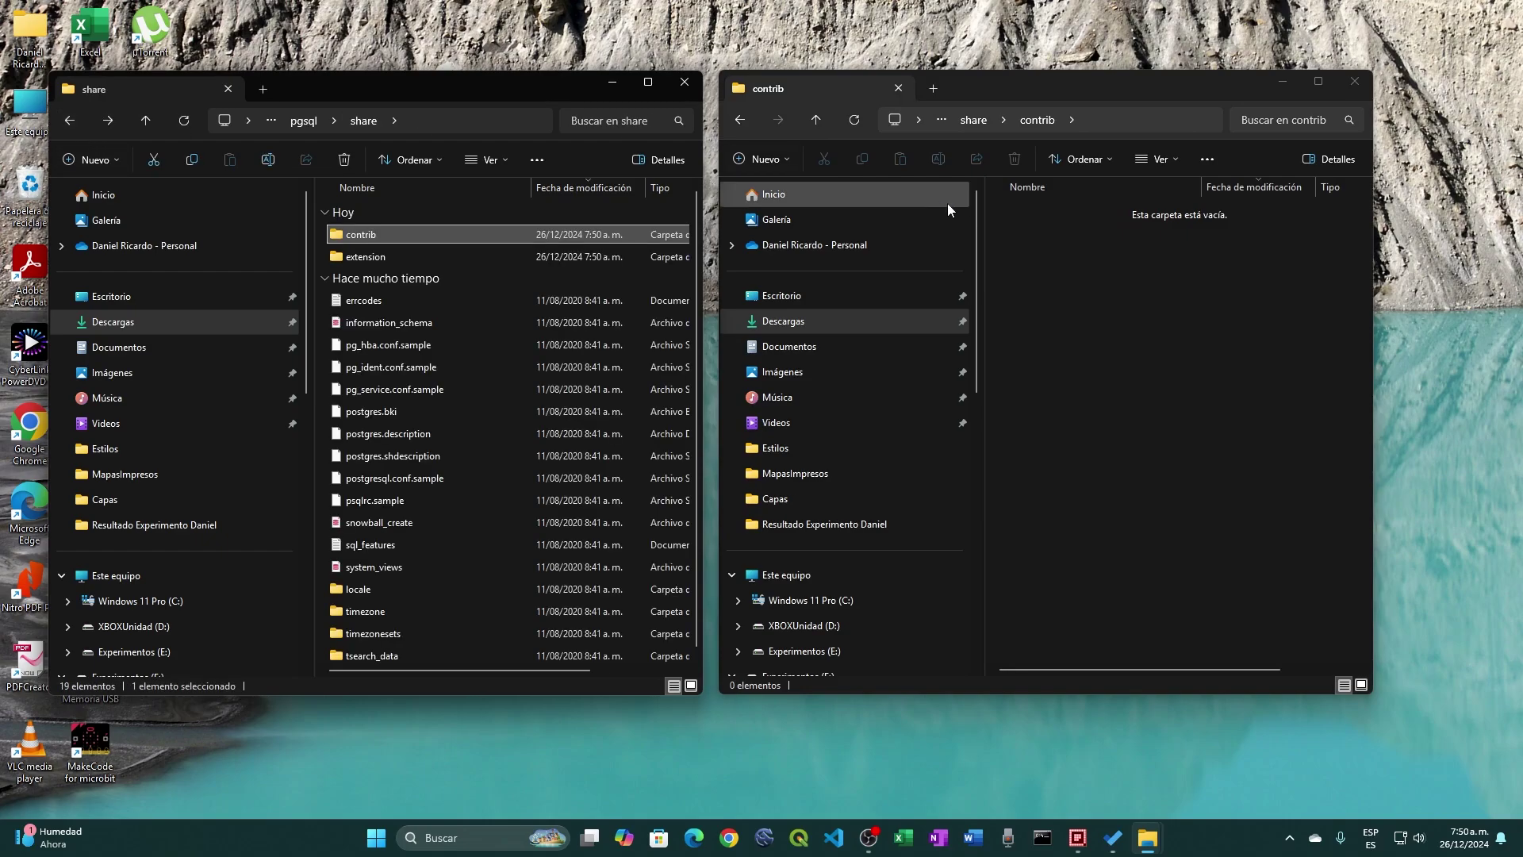
left_click(746, 124)
left_click(746, 122)
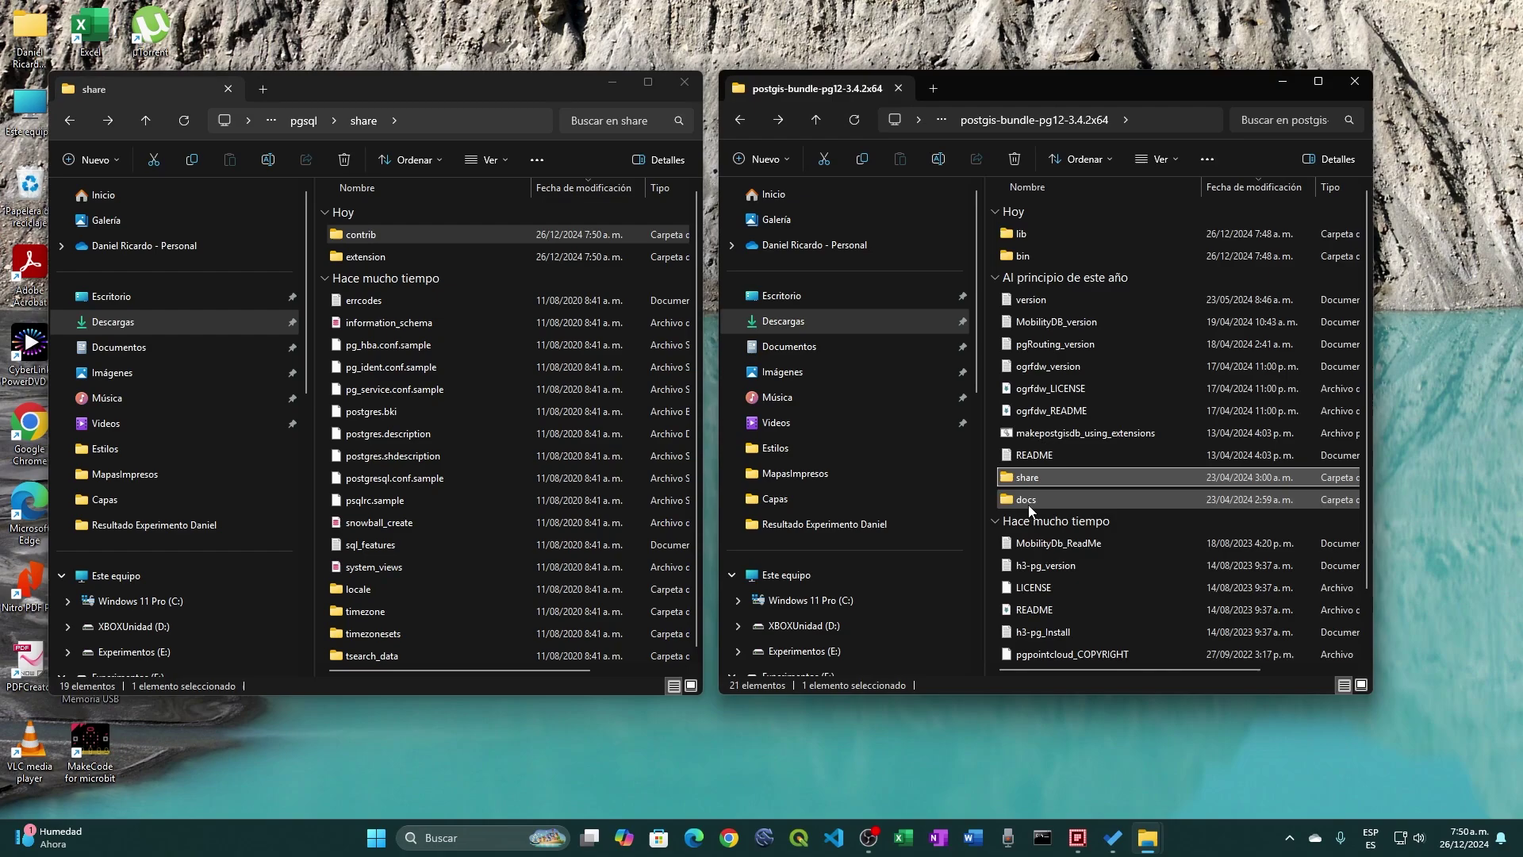
left_click(80, 123)
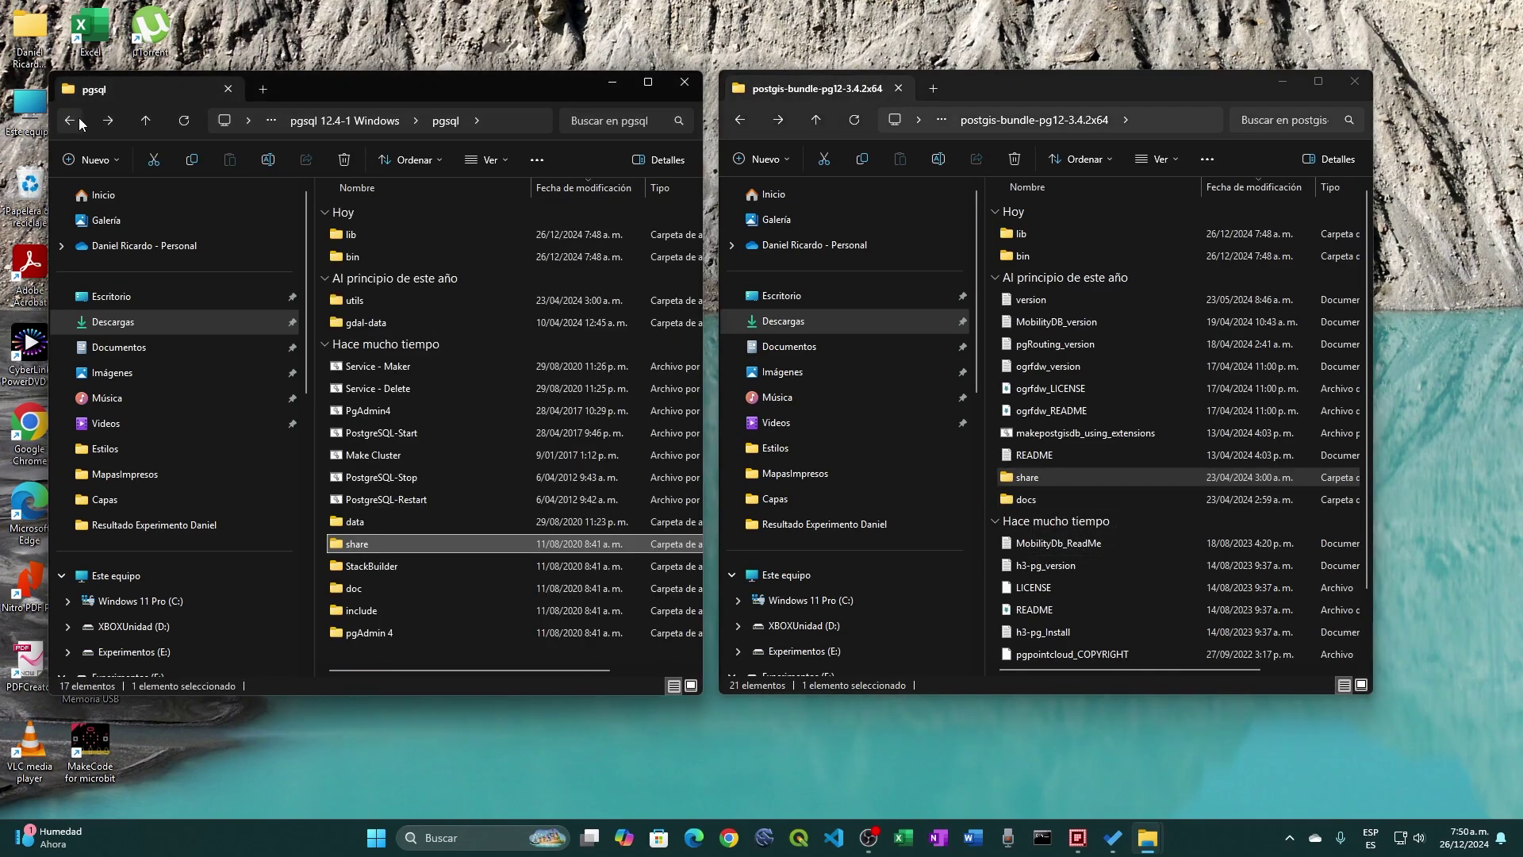
double_click(354, 589)
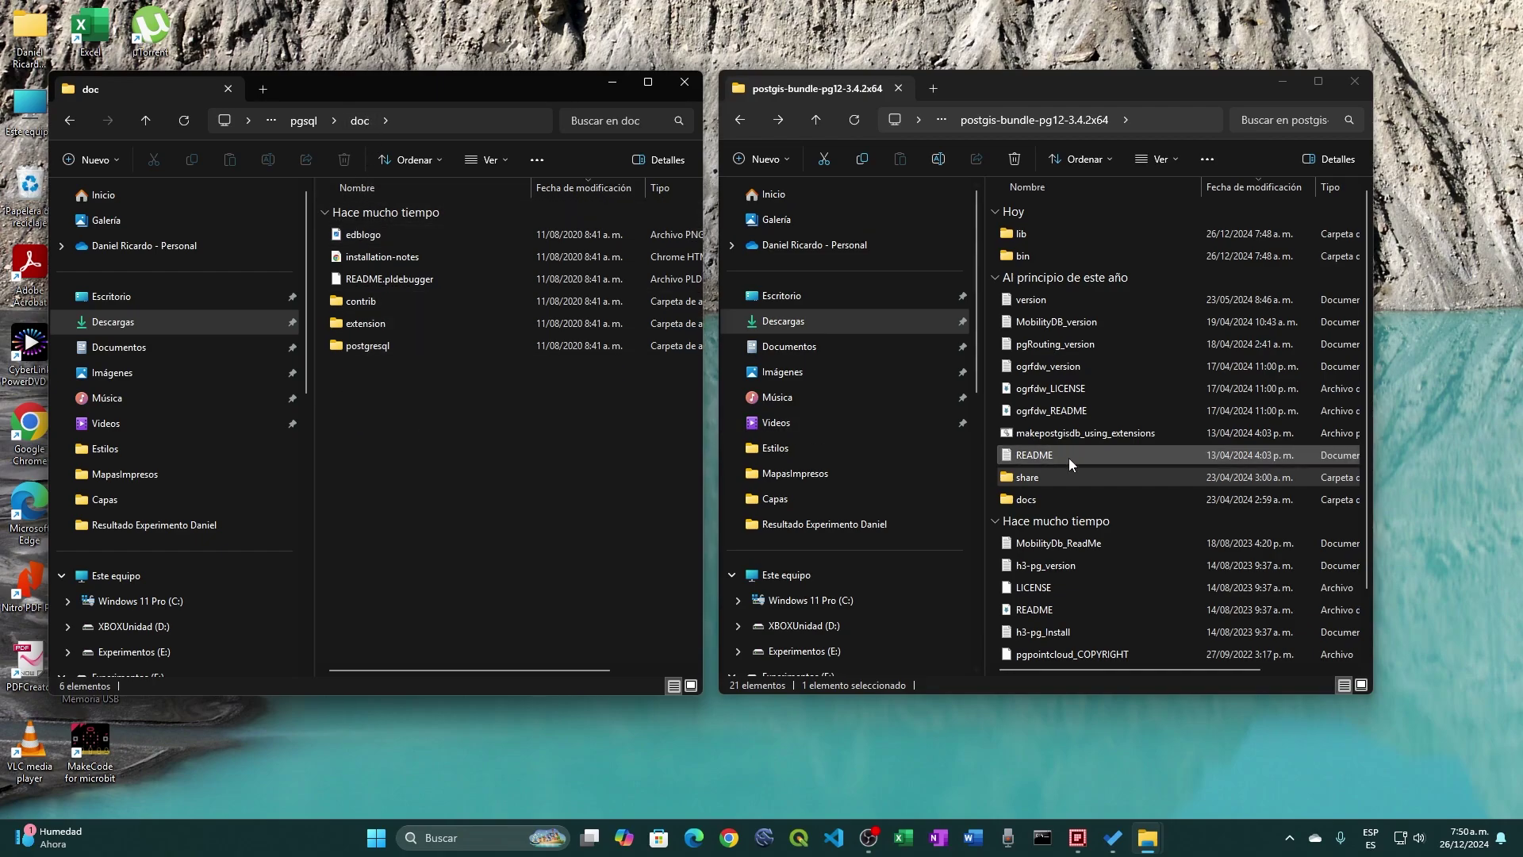
double_click(1027, 499)
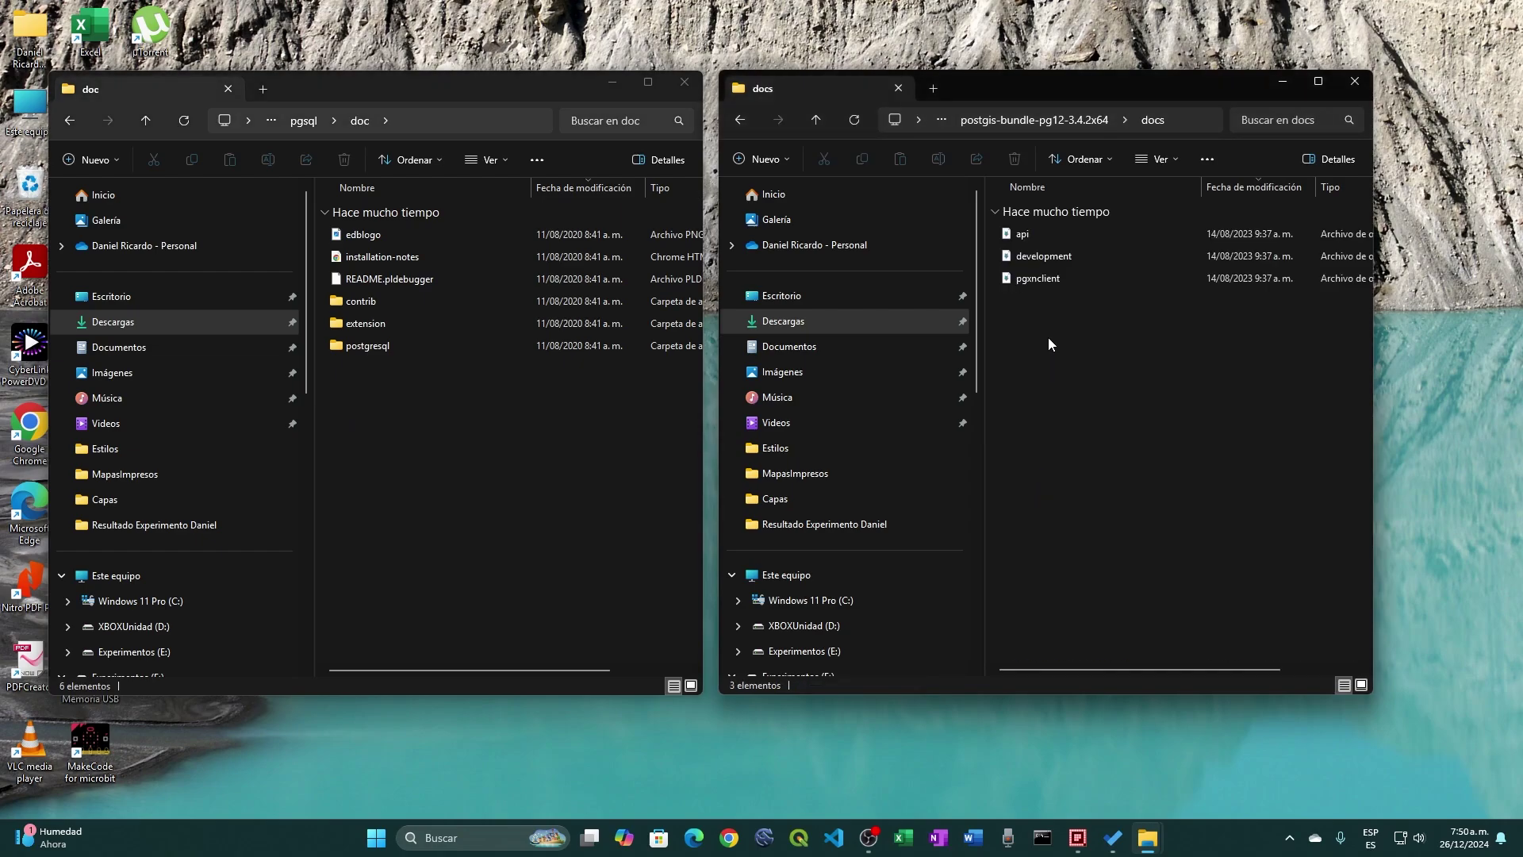
Move the api, development and pgxnclient files from the bundle's docs folder into pgsql\doc.
left_click_drag(1082, 367, 1009, 239)
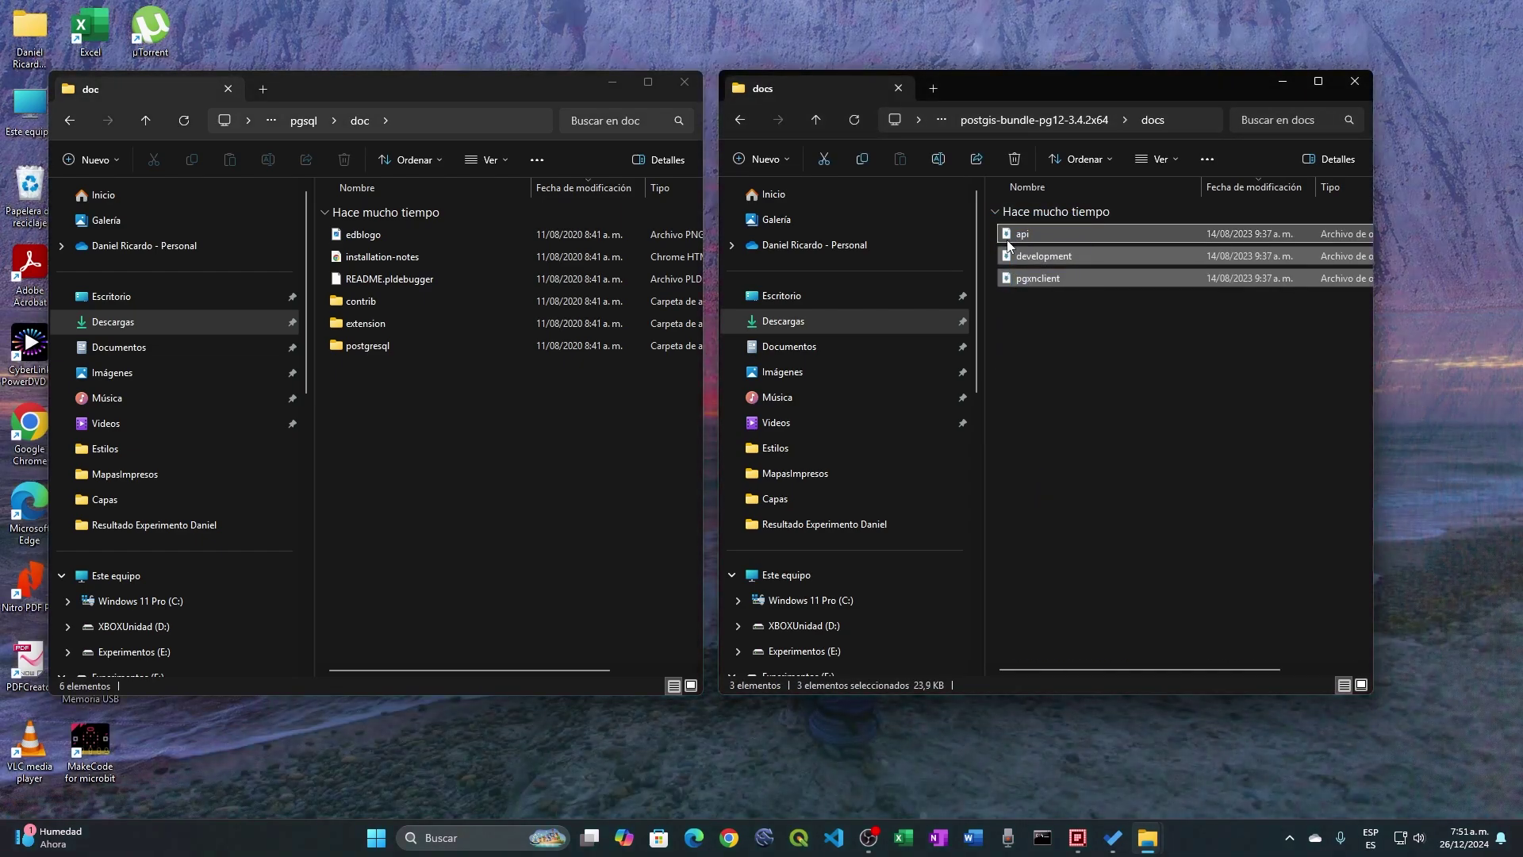
right_click(1008, 239)
left_click(1023, 248)
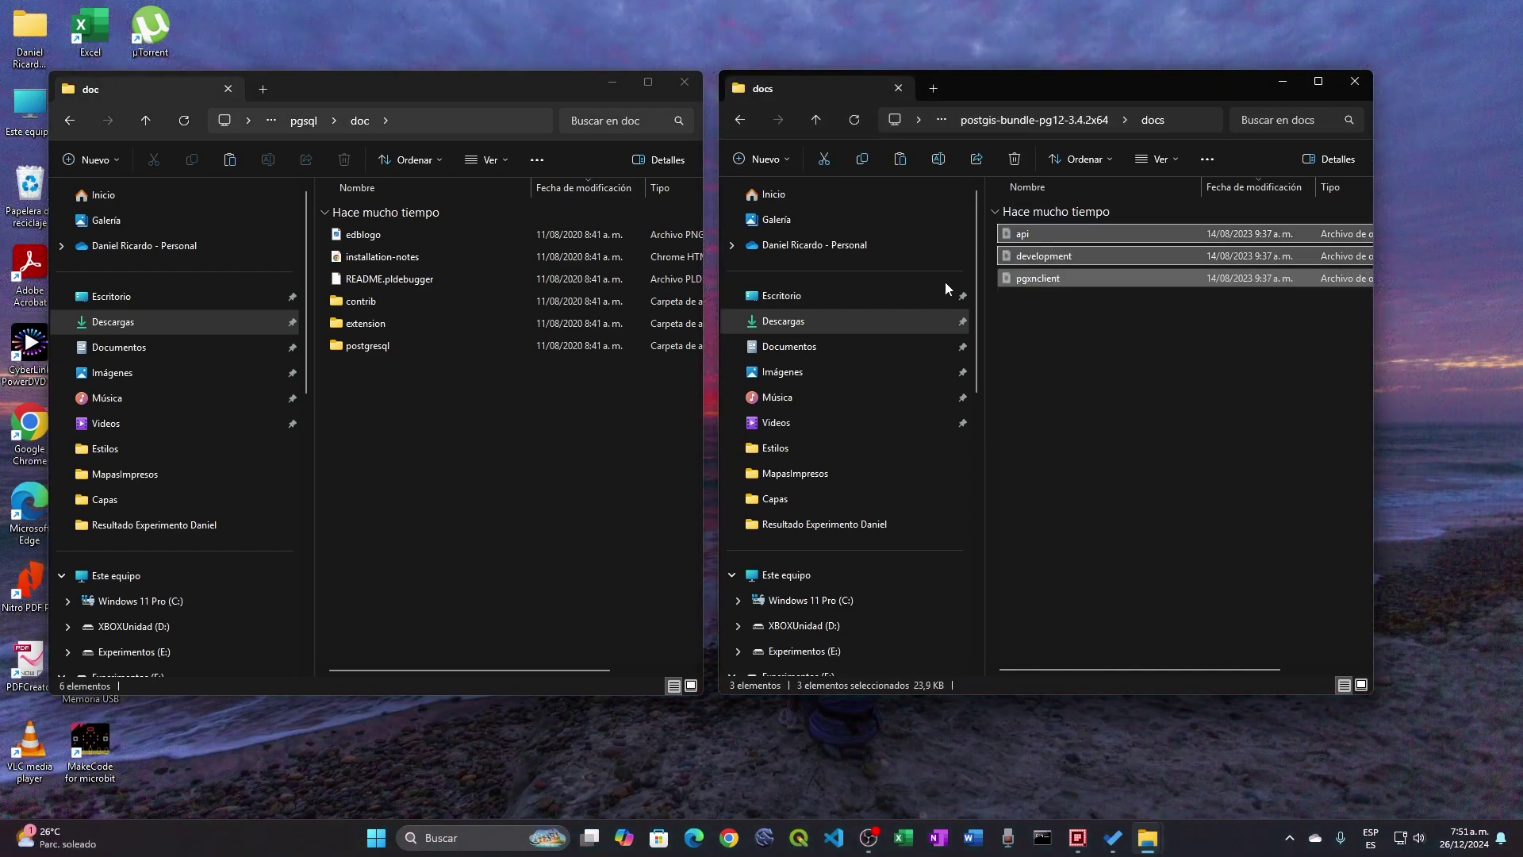
right_click(411, 450)
left_click(441, 468)
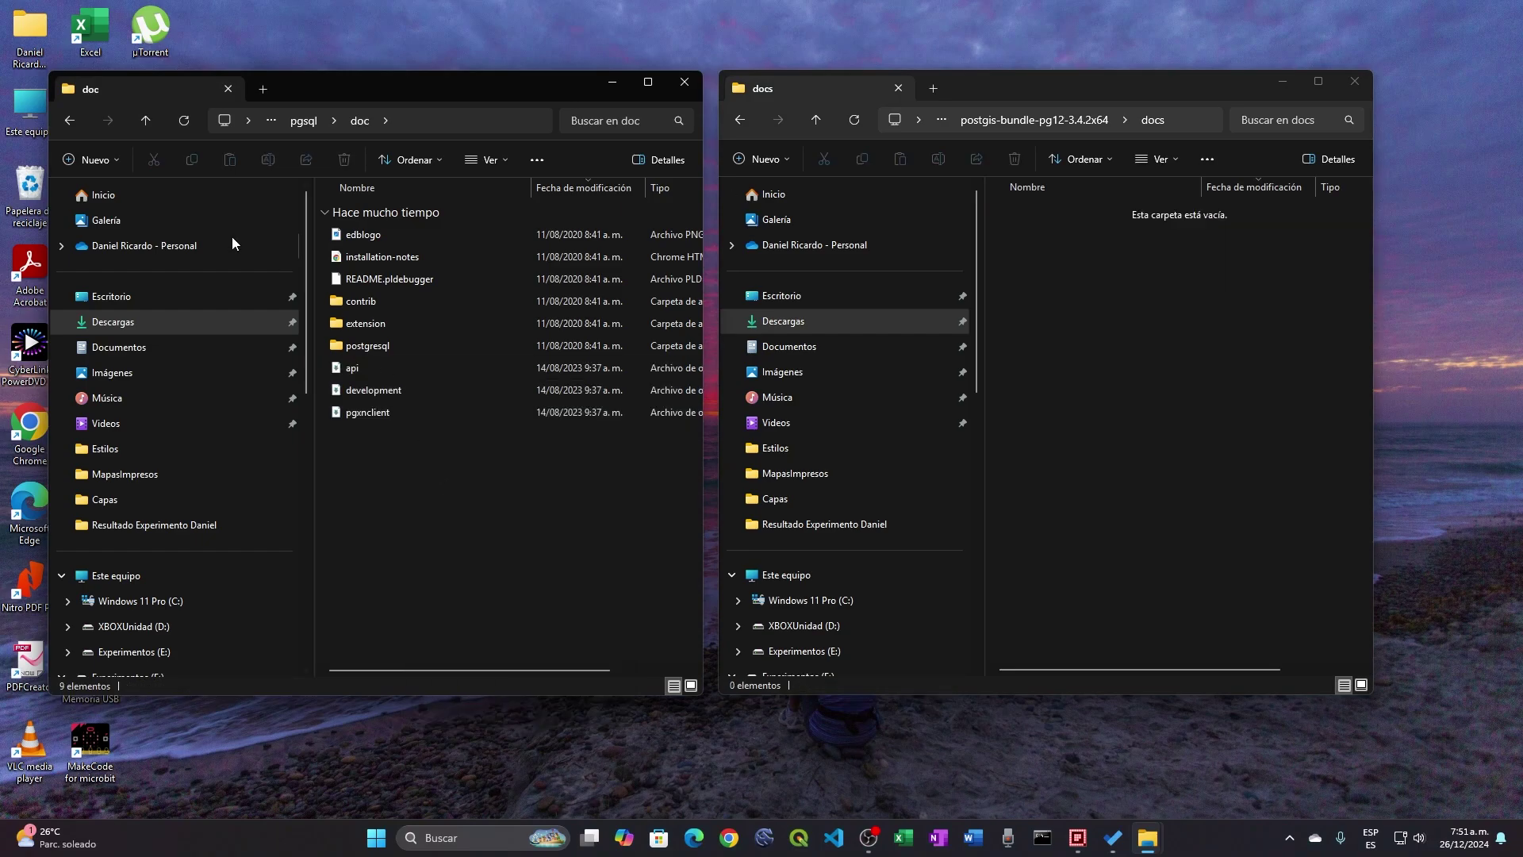
Check the contents of the contrib and extension folders inside pgsql\share and return to the pgsql folder.
left_click(70, 120)
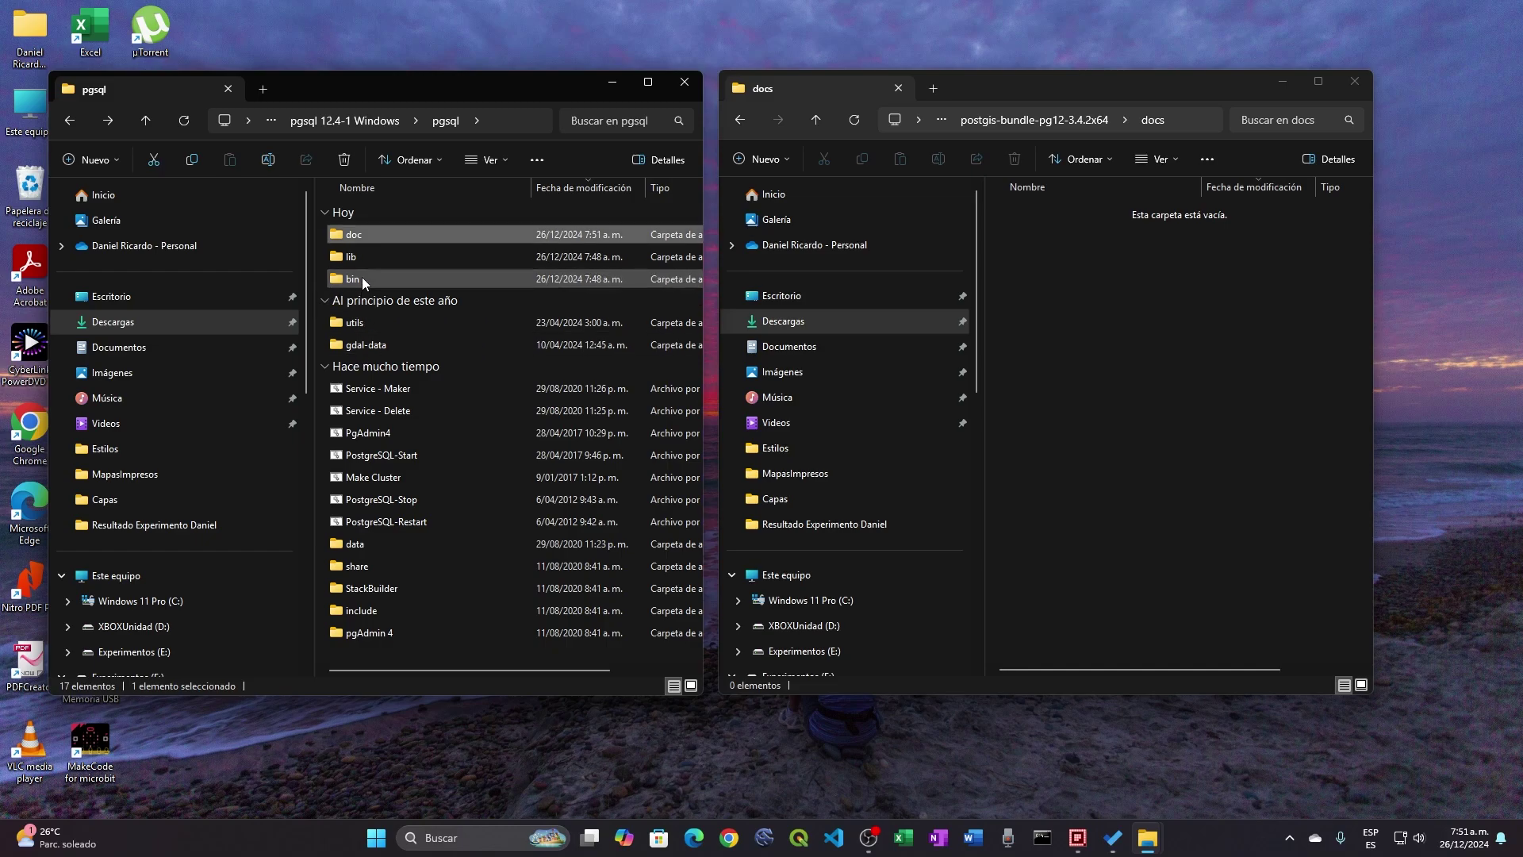
double_click(359, 565)
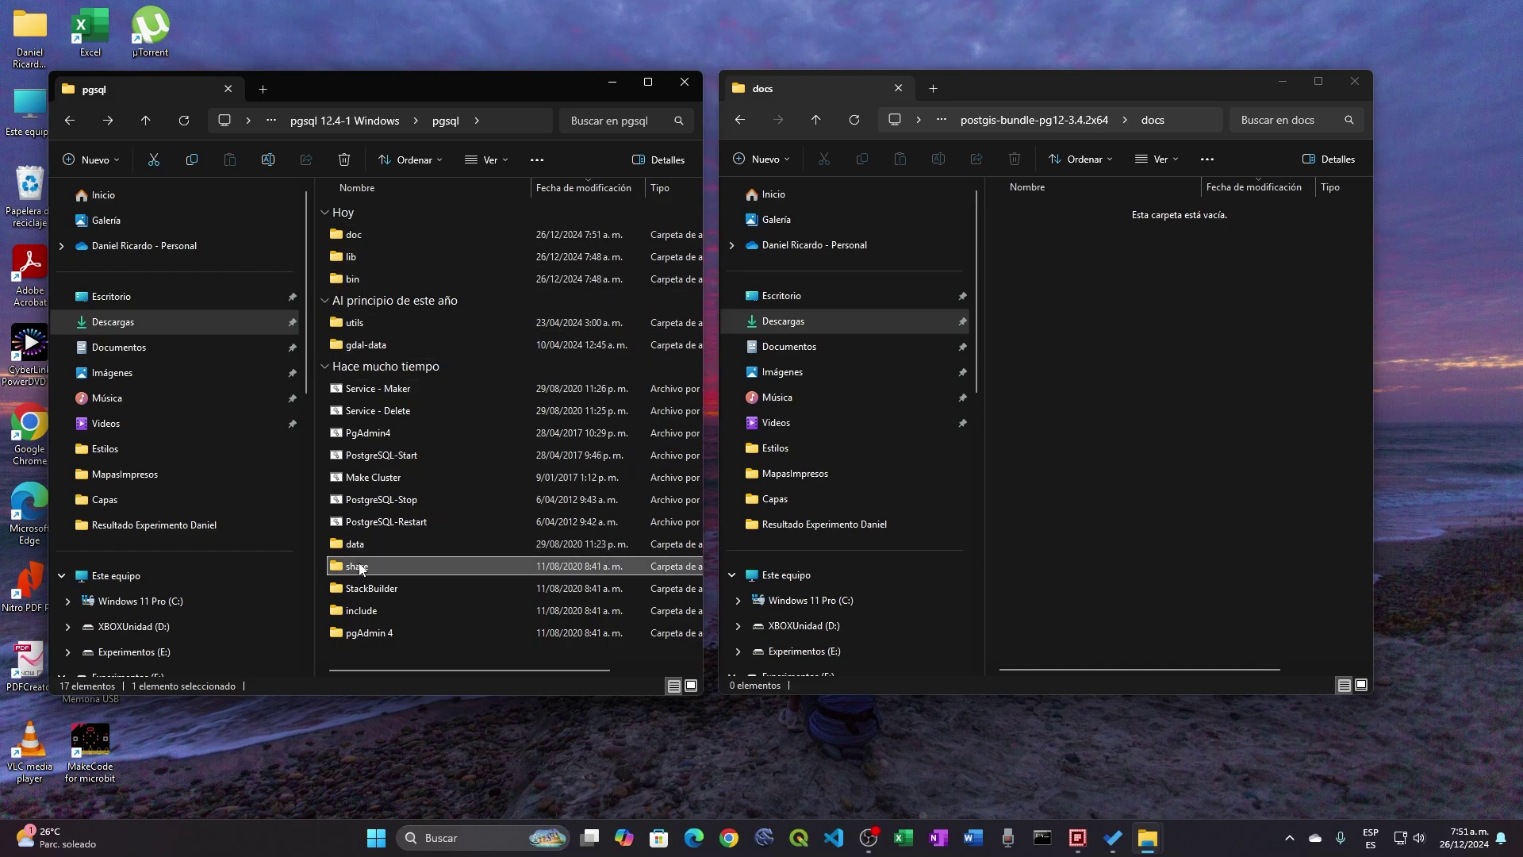
double_click(364, 236)
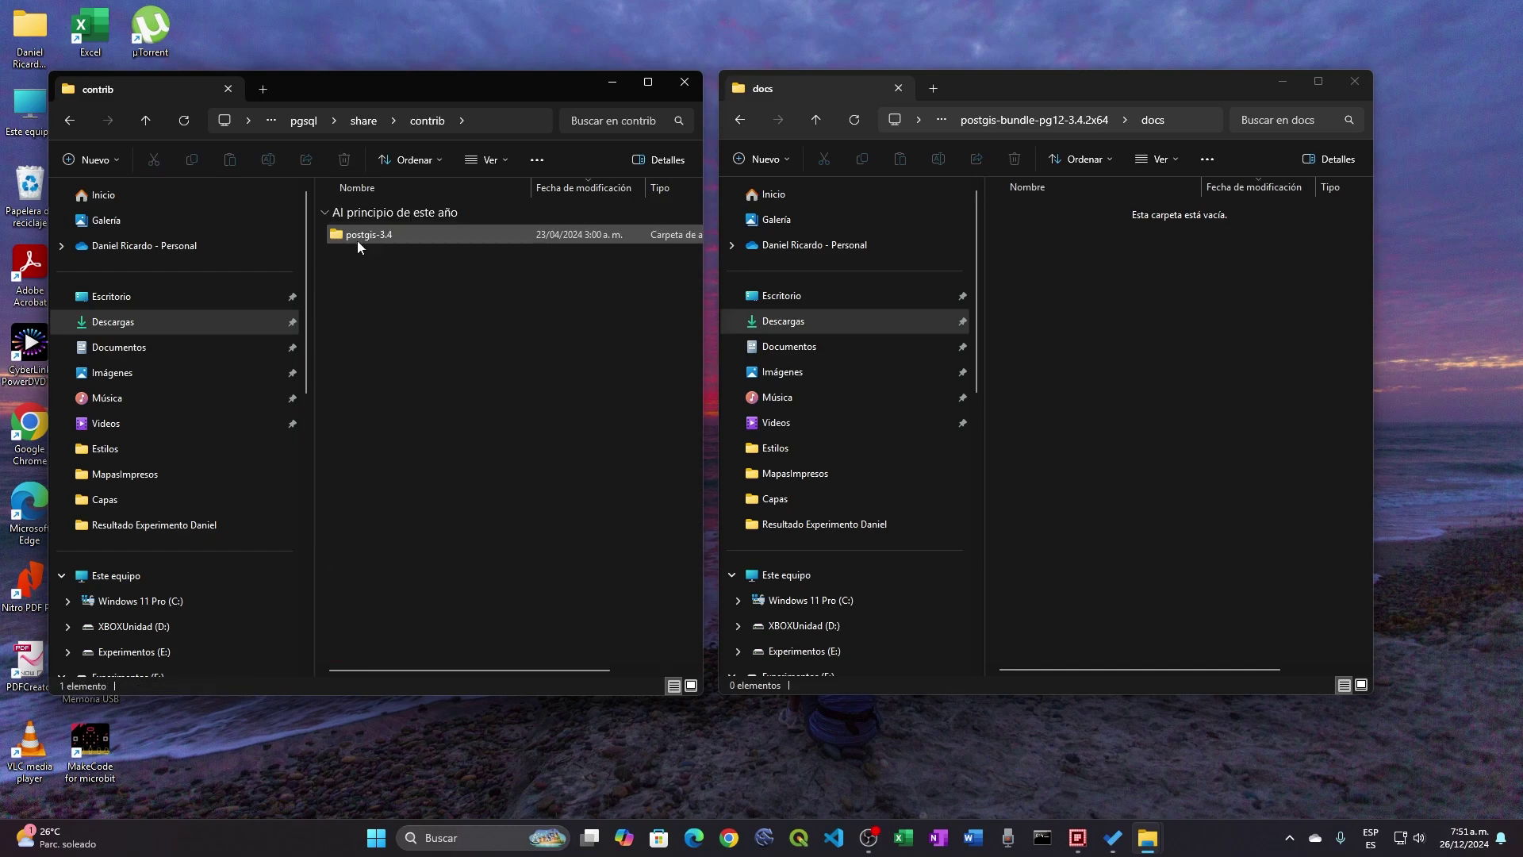
key("alt+Left")
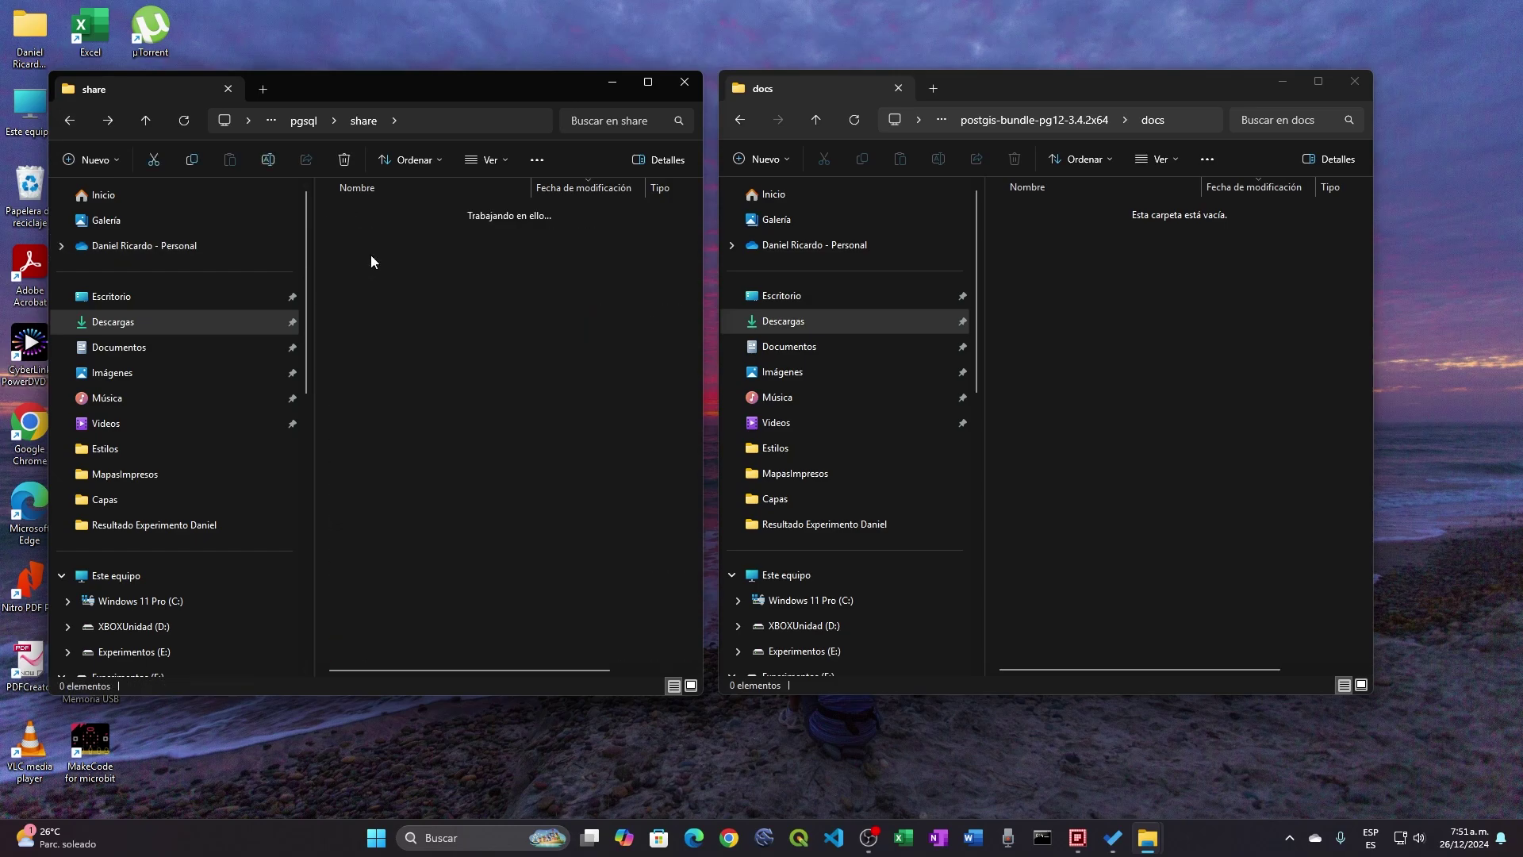
double_click(370, 260)
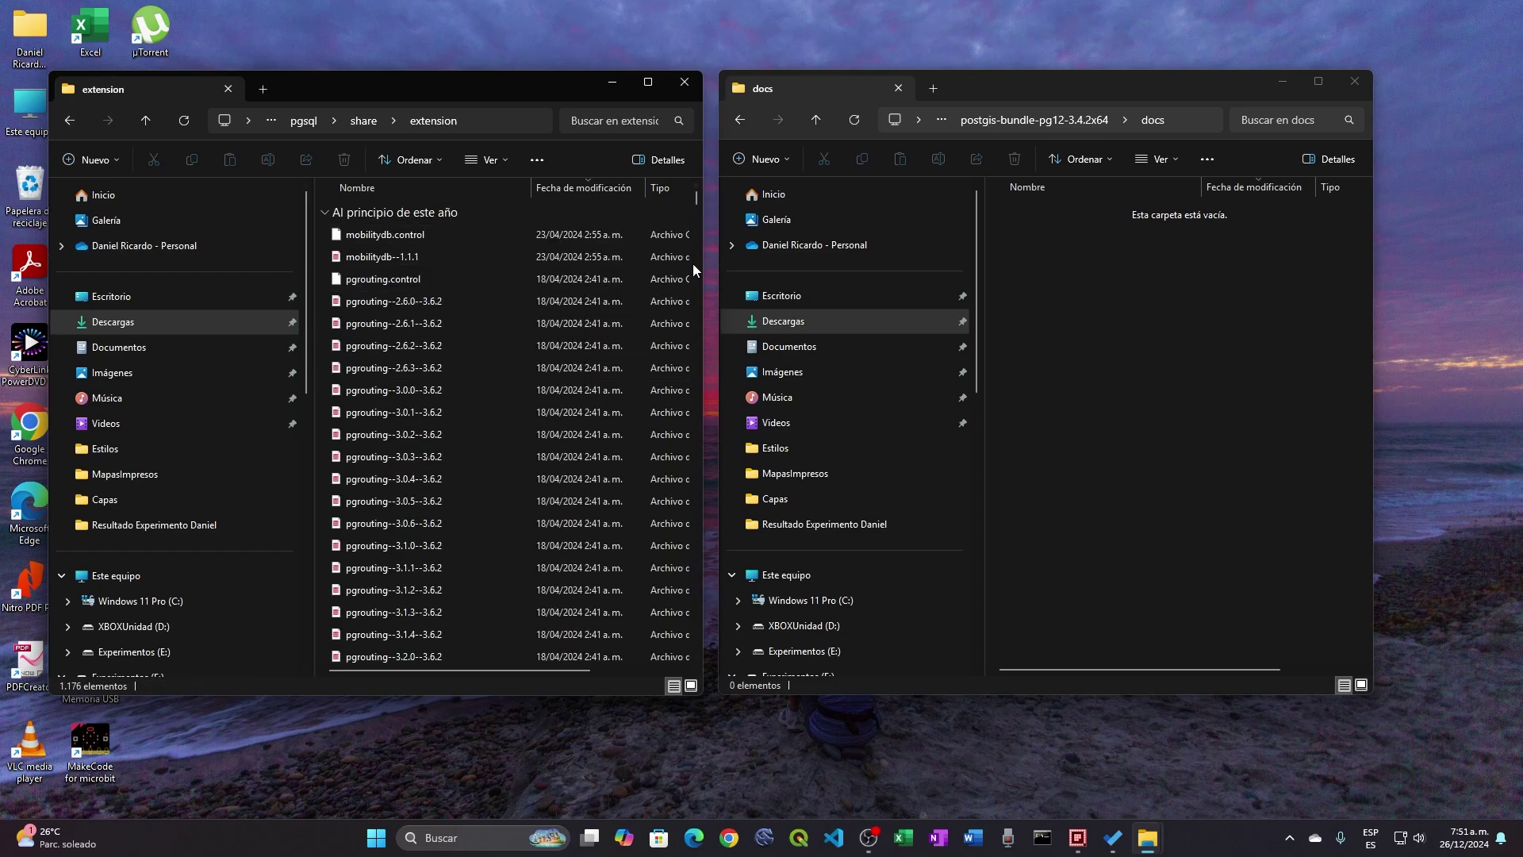
scroll(683, 357, "down", 5)
mouse_move(697, 212)
left_mouse_down()
mouse_move(695, 626)
mouse_move(687, 193)
left_mouse_up()
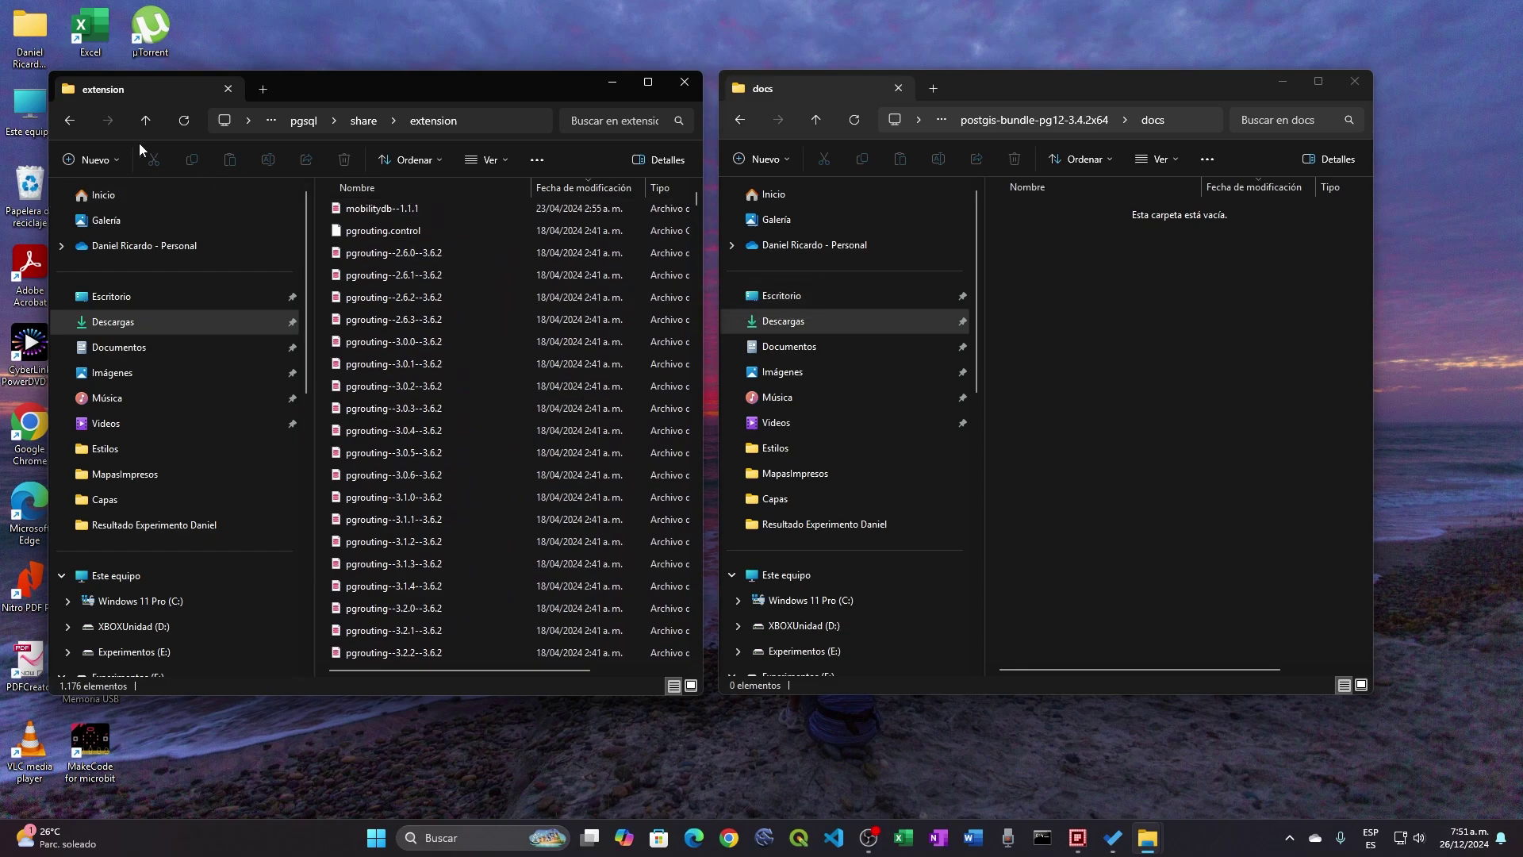
left_click(69, 120)
left_click(70, 121)
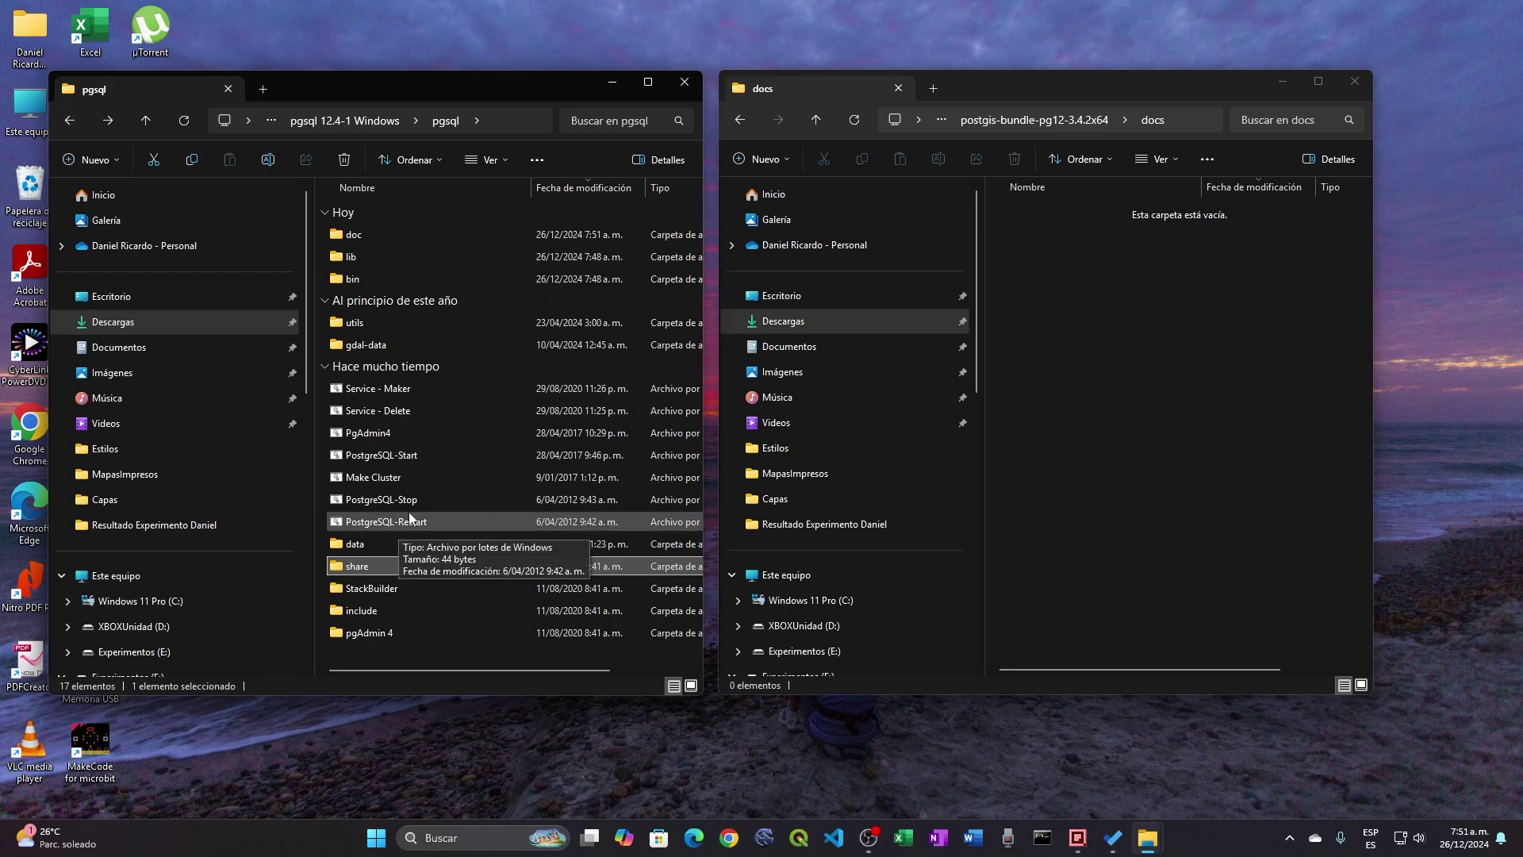
Return to the bundle's root folder and look over its remaining version, license and README files.
left_click(741, 120)
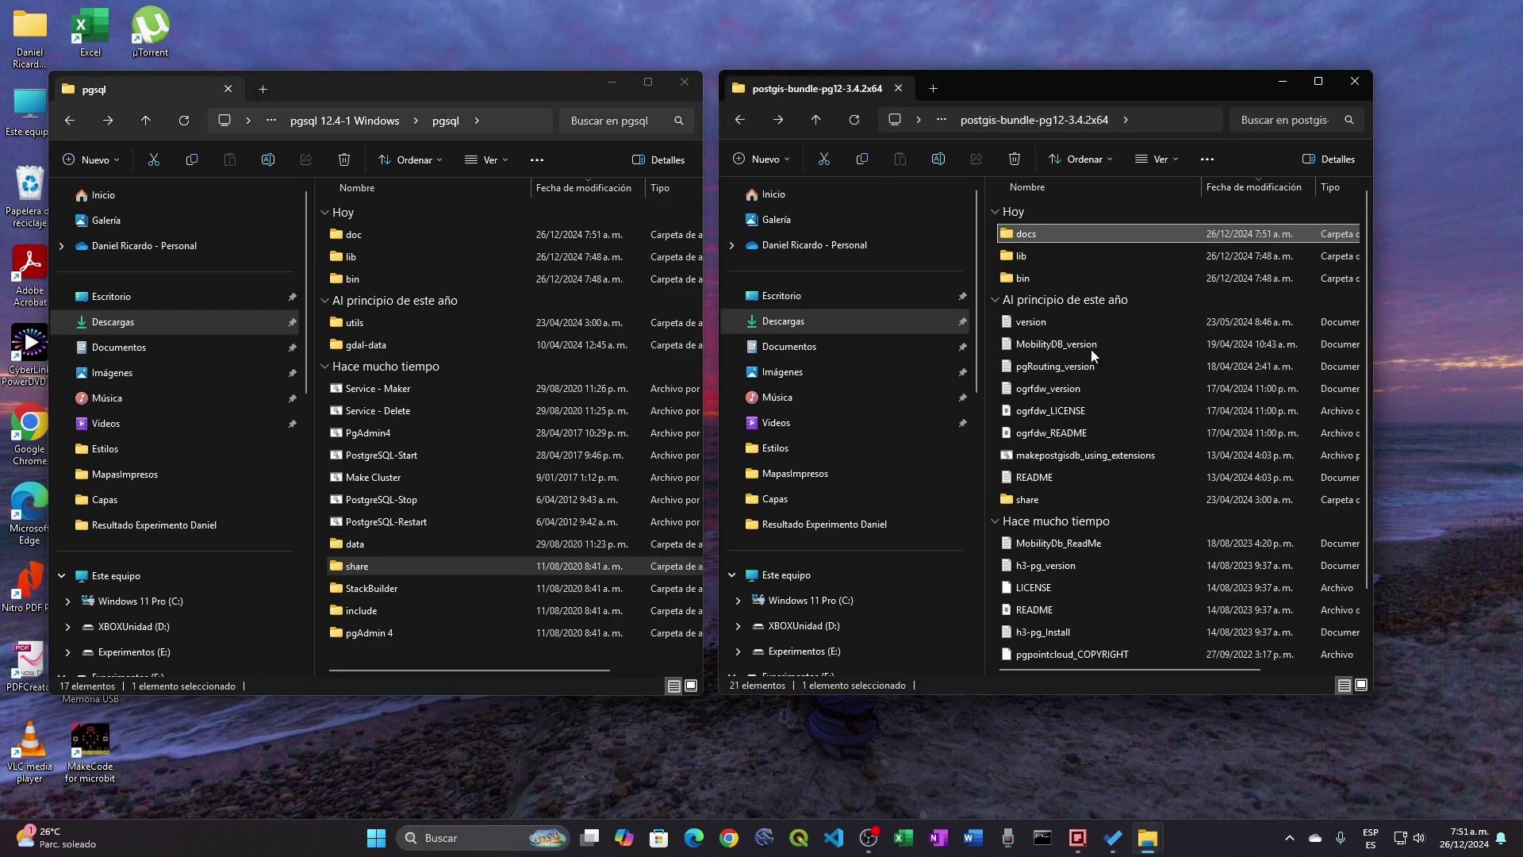
left_click(1055, 321)
left_click(1047, 366)
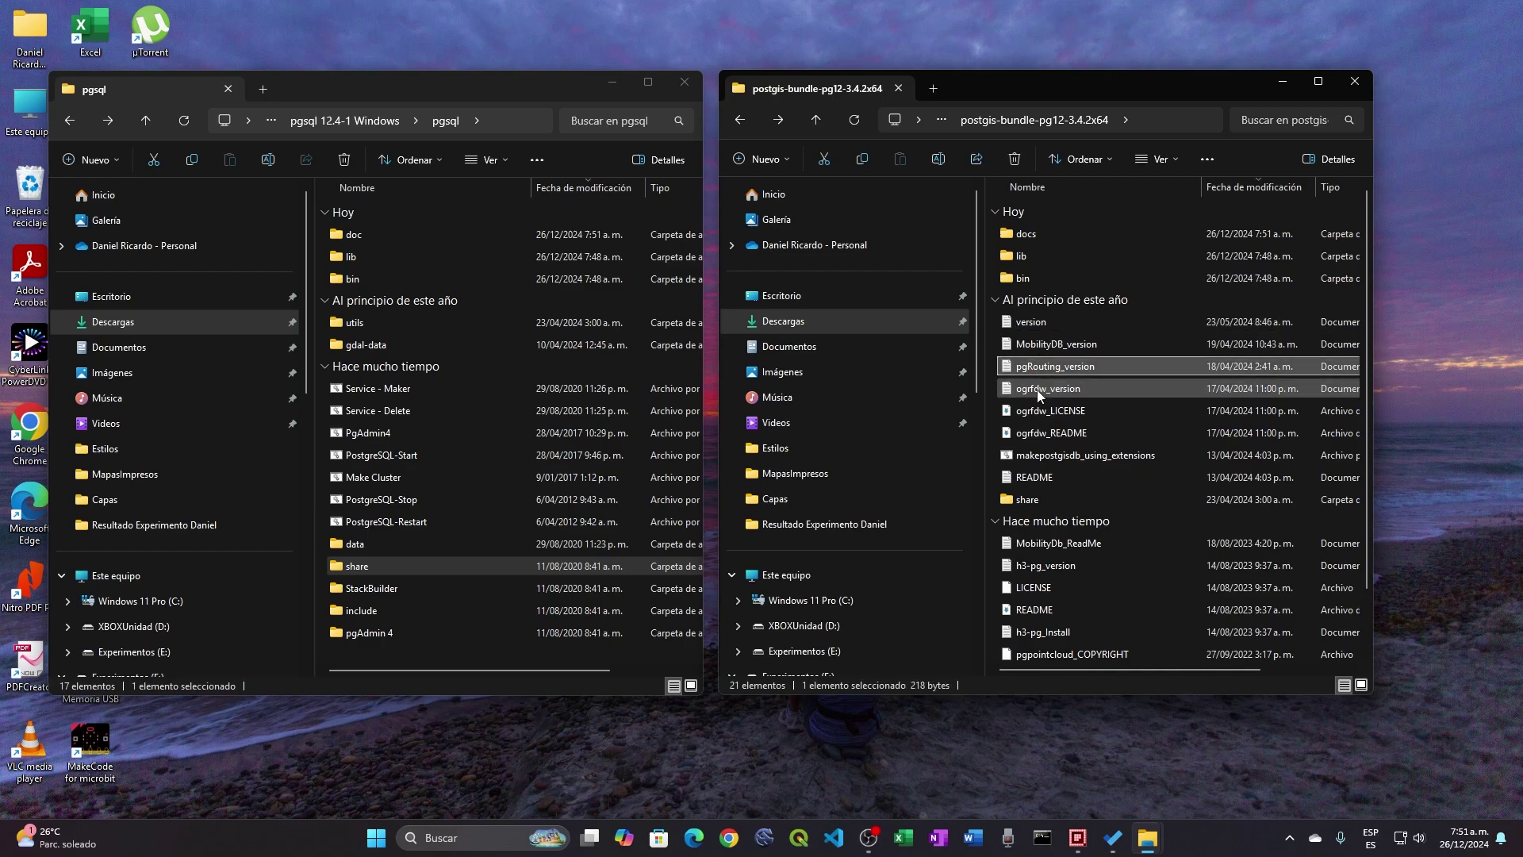
left_click(1034, 477)
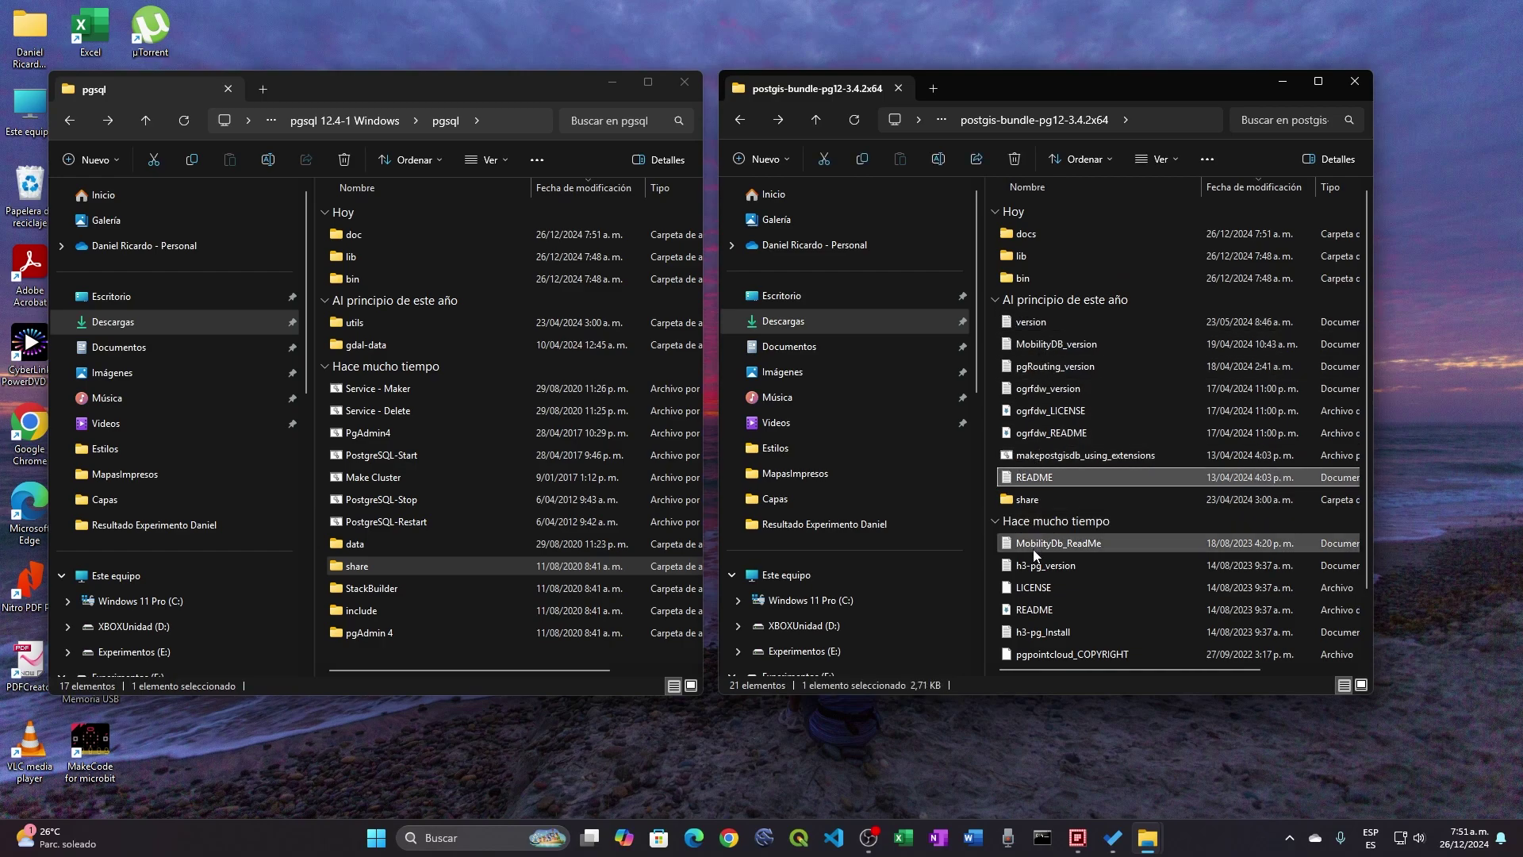
scroll(1037, 617, "down", 1)
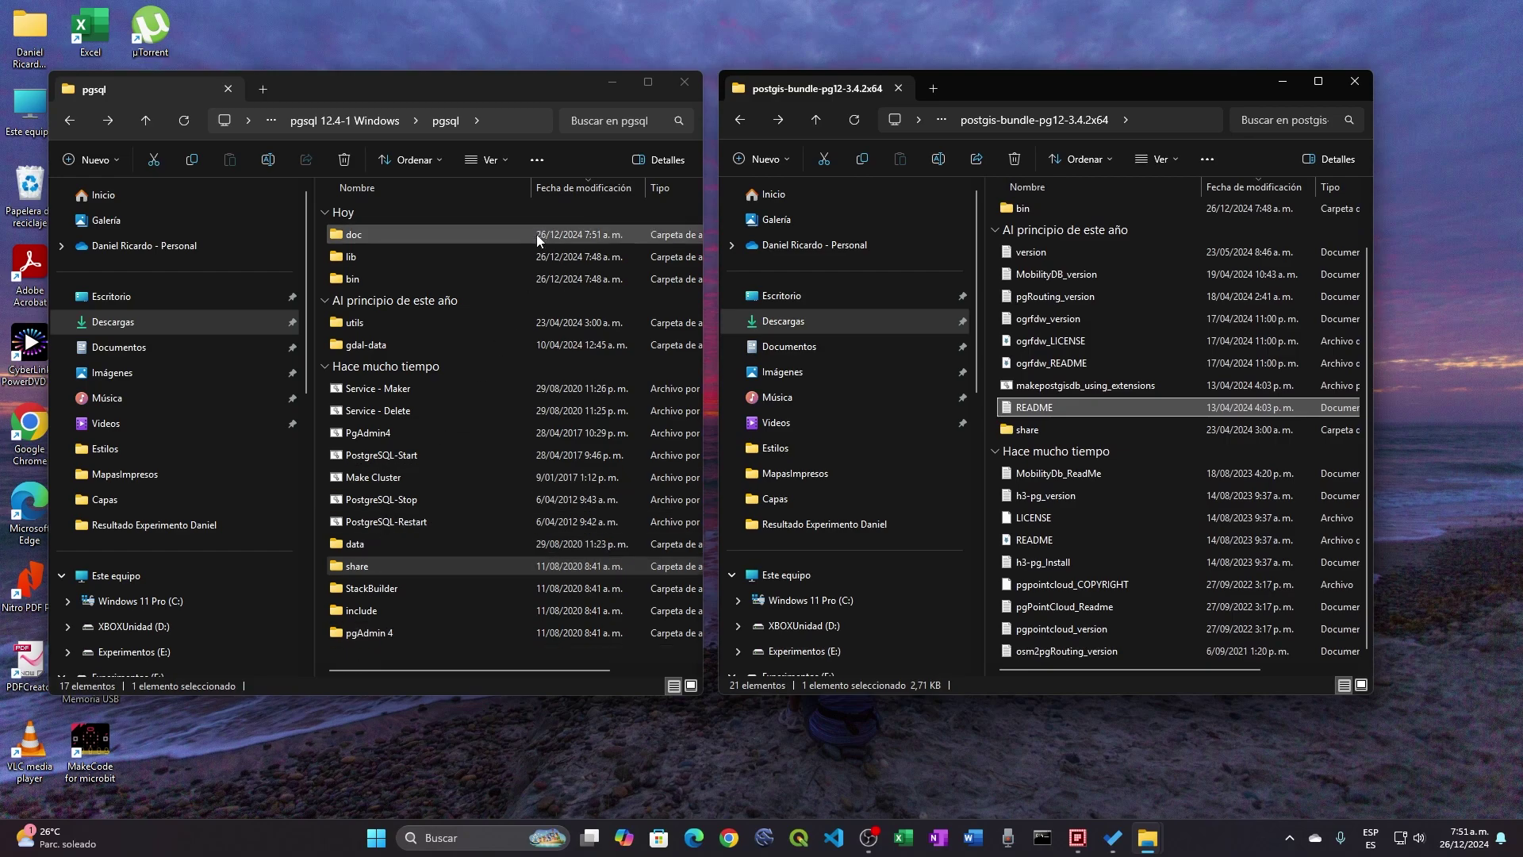
left_click_drag(992, 94, 1037, 86)
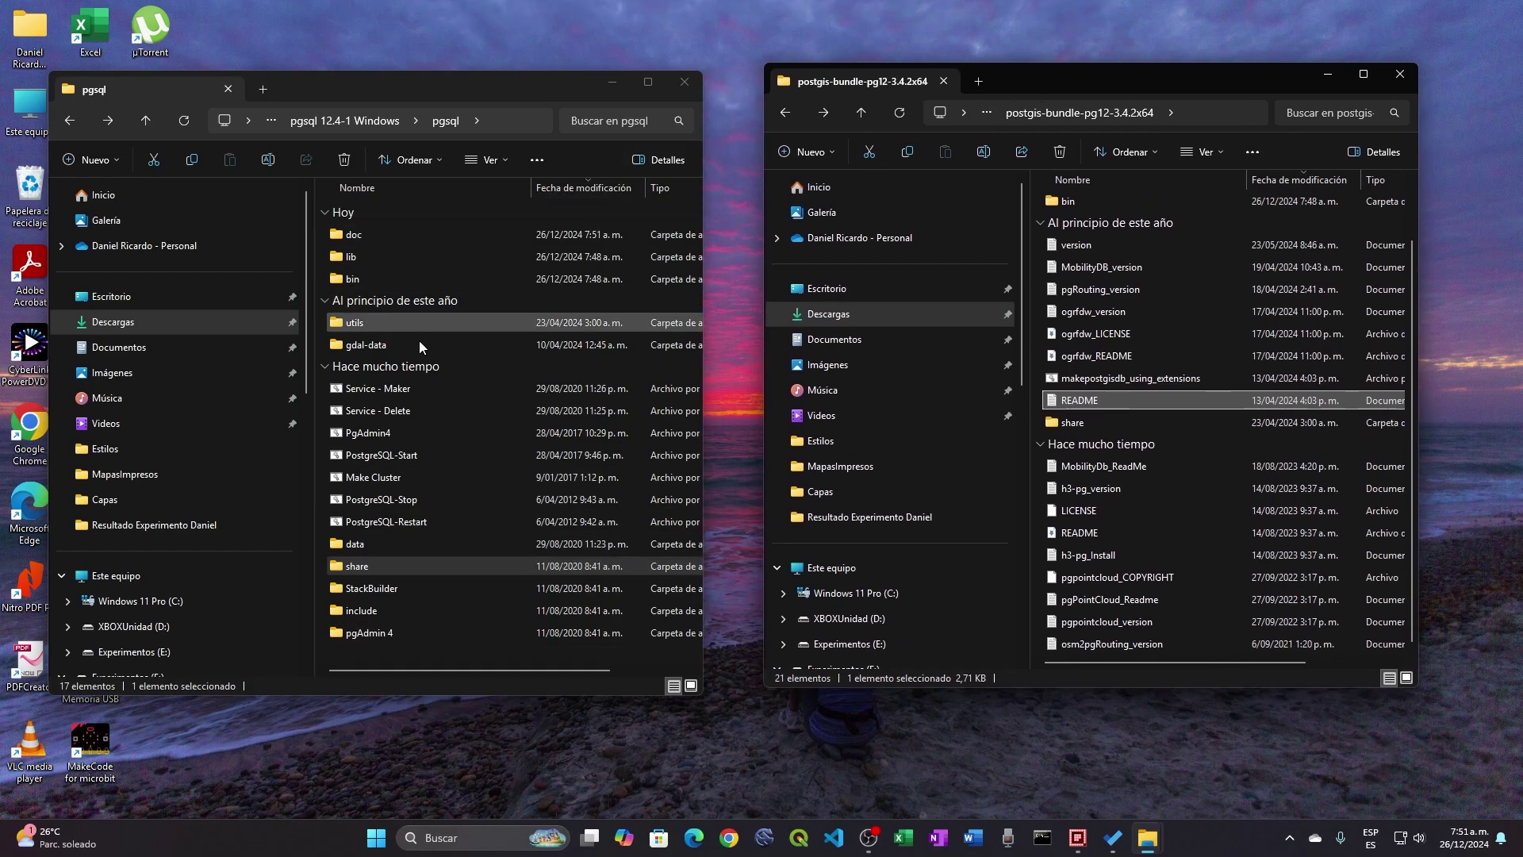
Start the database server with the PostgreSQL-Start batch file and arrange its console window clear of the pgsql folder.
double_click(412, 459)
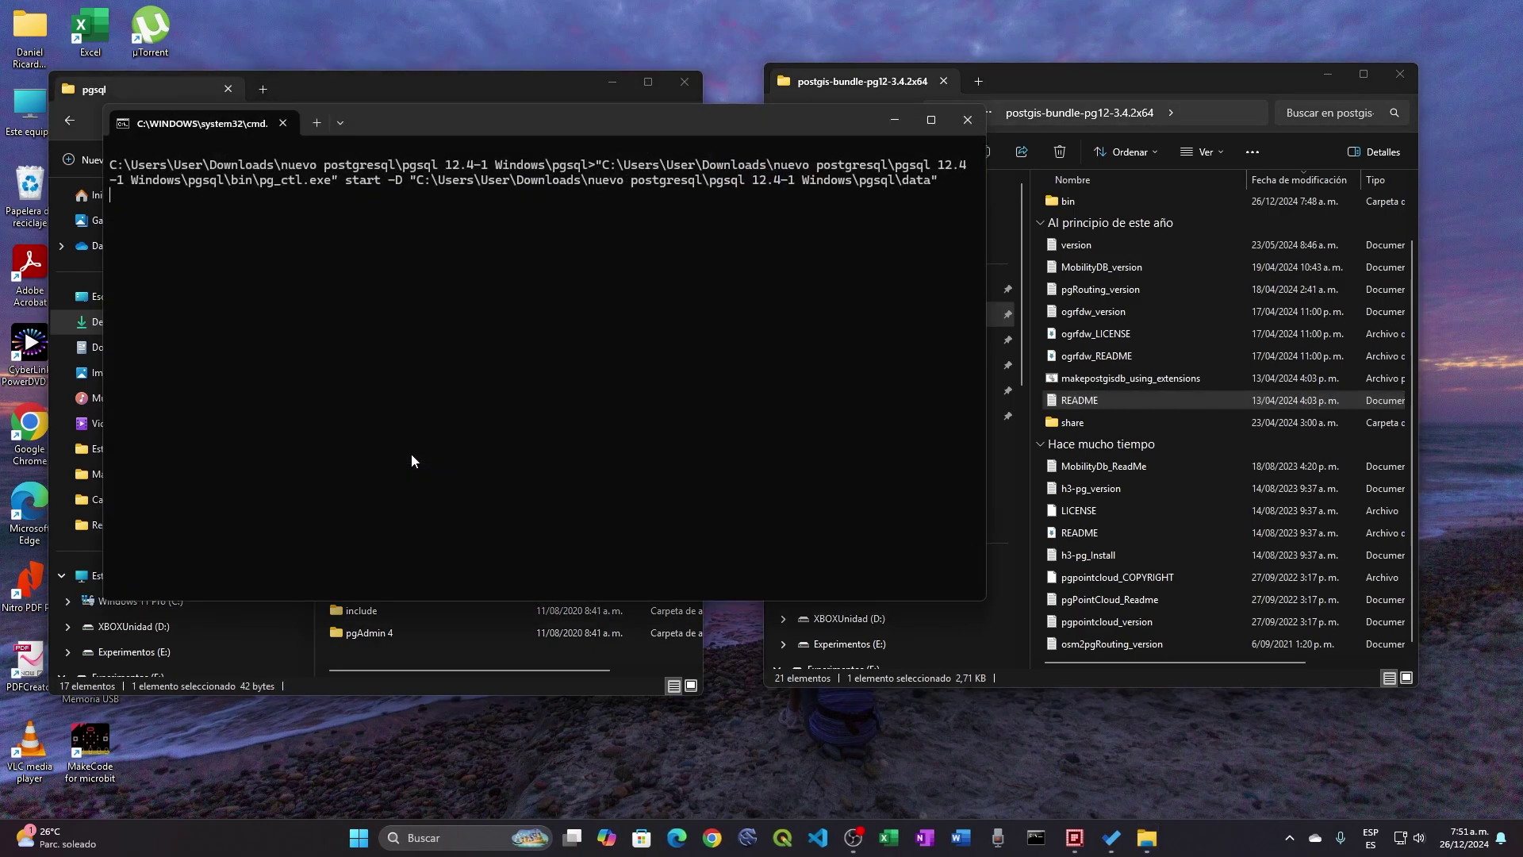
left_click_drag(485, 124, 503, 120)
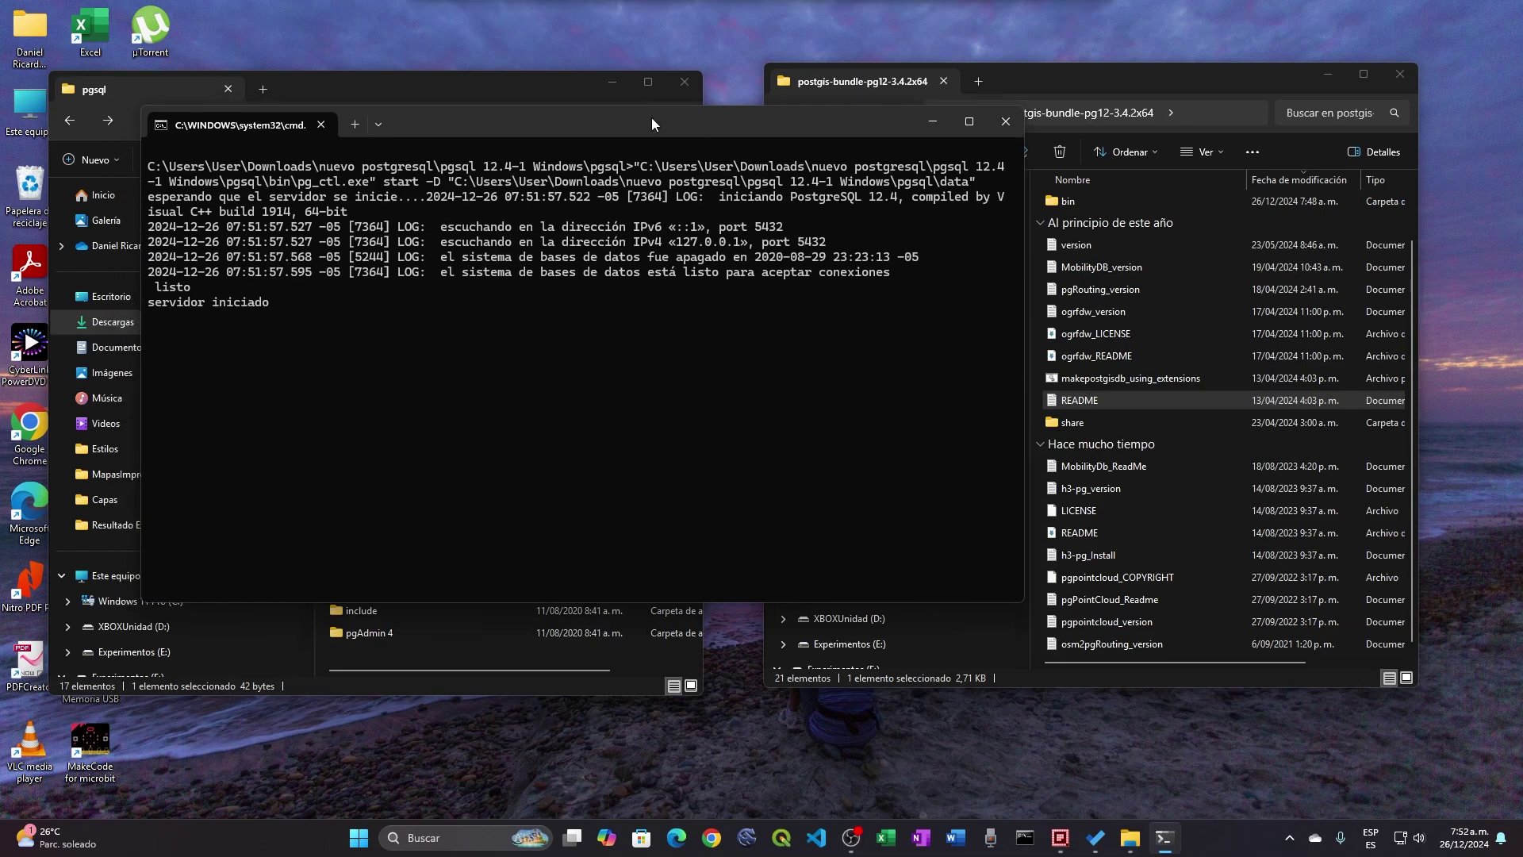
left_click_drag(651, 117, 1066, 138)
left_click_drag(536, 146, 924, 146)
left_click_drag(1188, 147, 1064, 104)
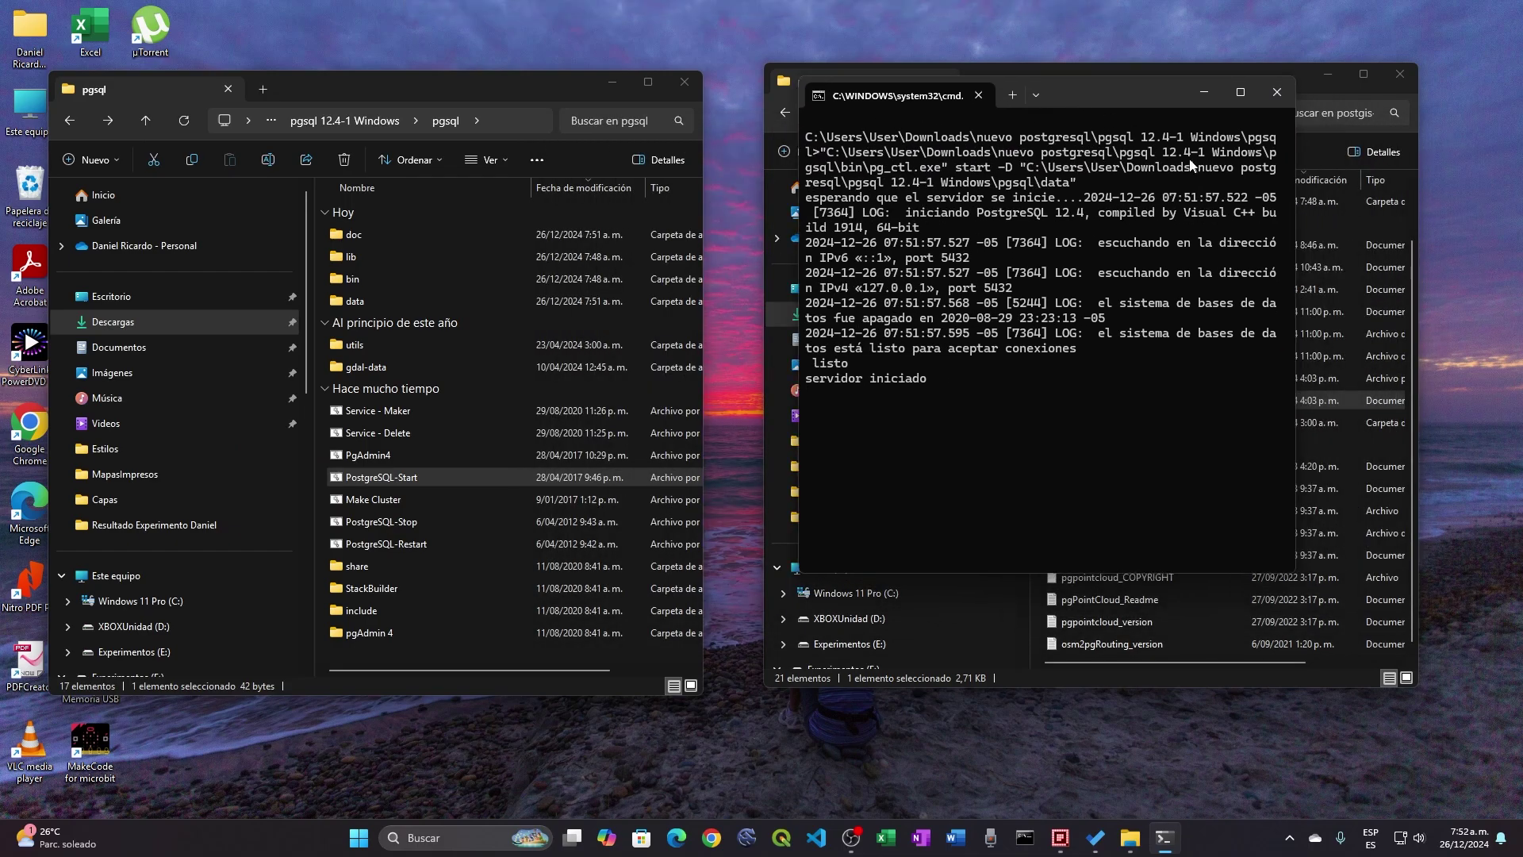
left_click_drag(1294, 147, 1472, 161)
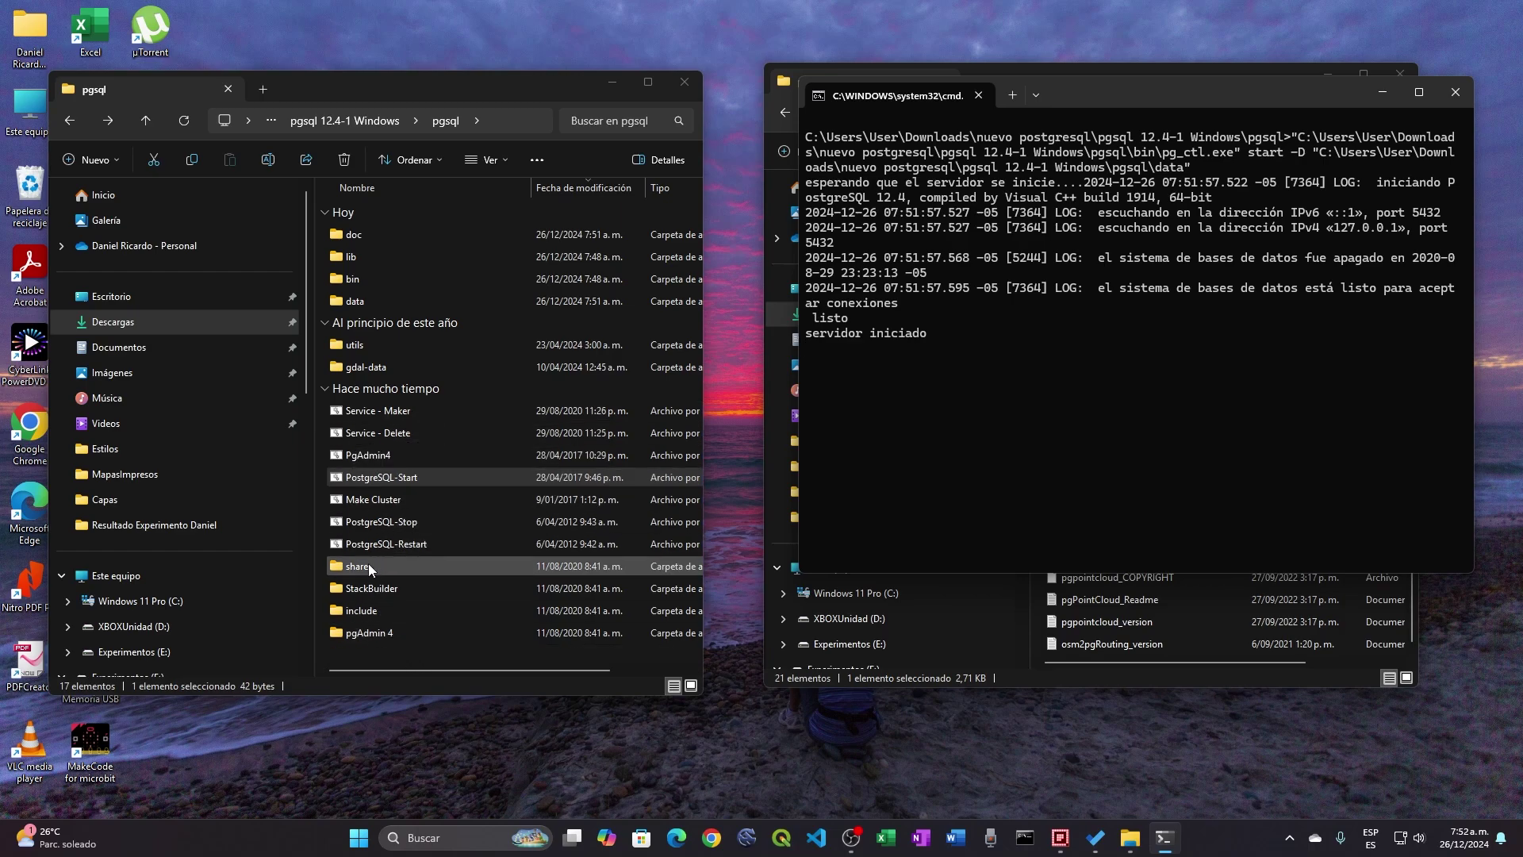
Launch pgAdmin from the PgAdmin4 batch file in pgsql and move its console window aside.
double_click(363, 456)
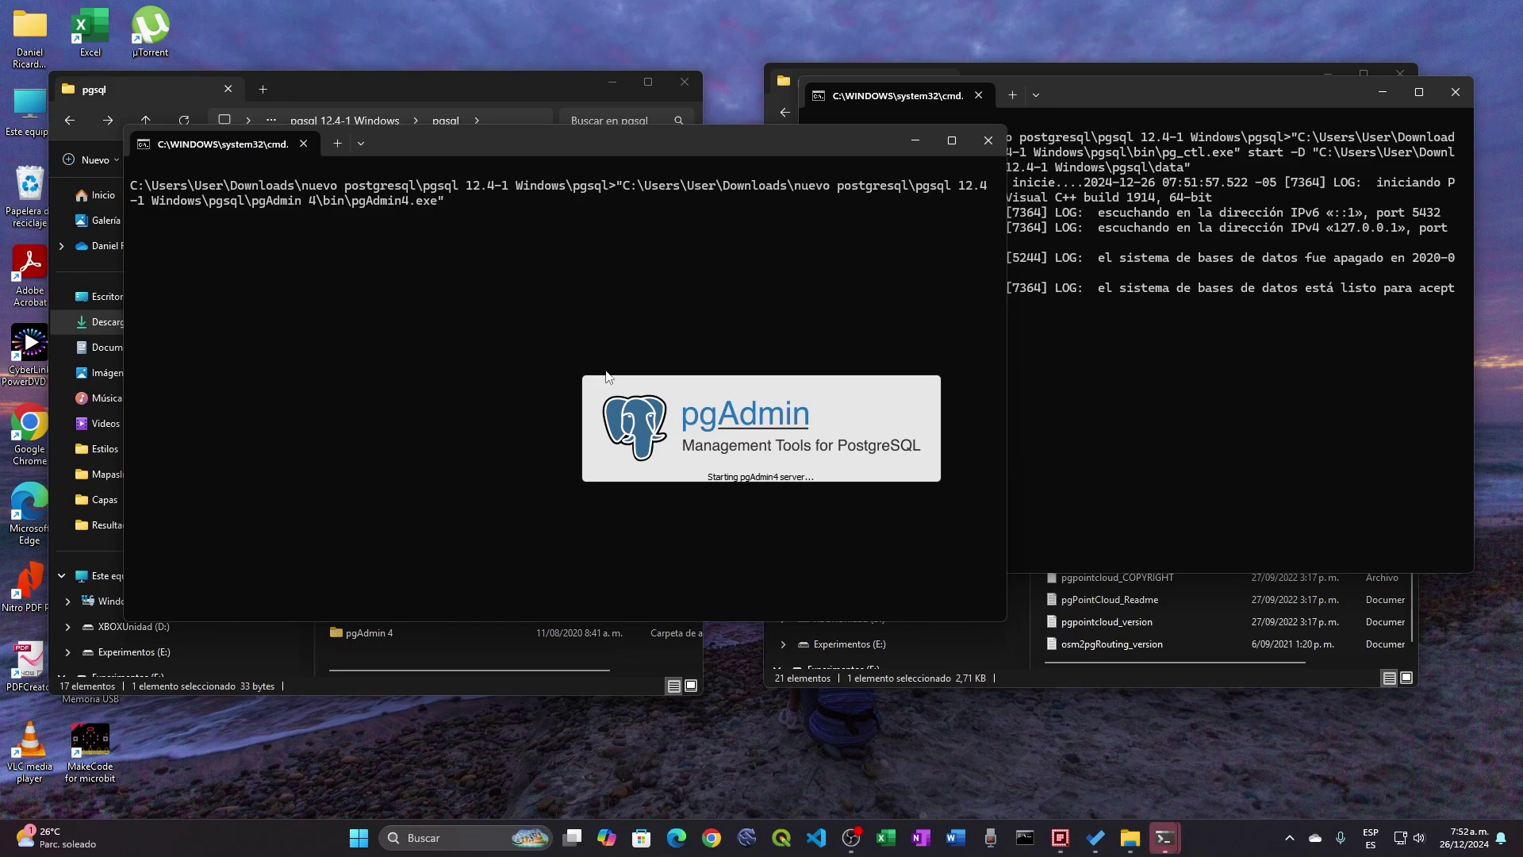
left_click_drag(699, 146, 833, 440)
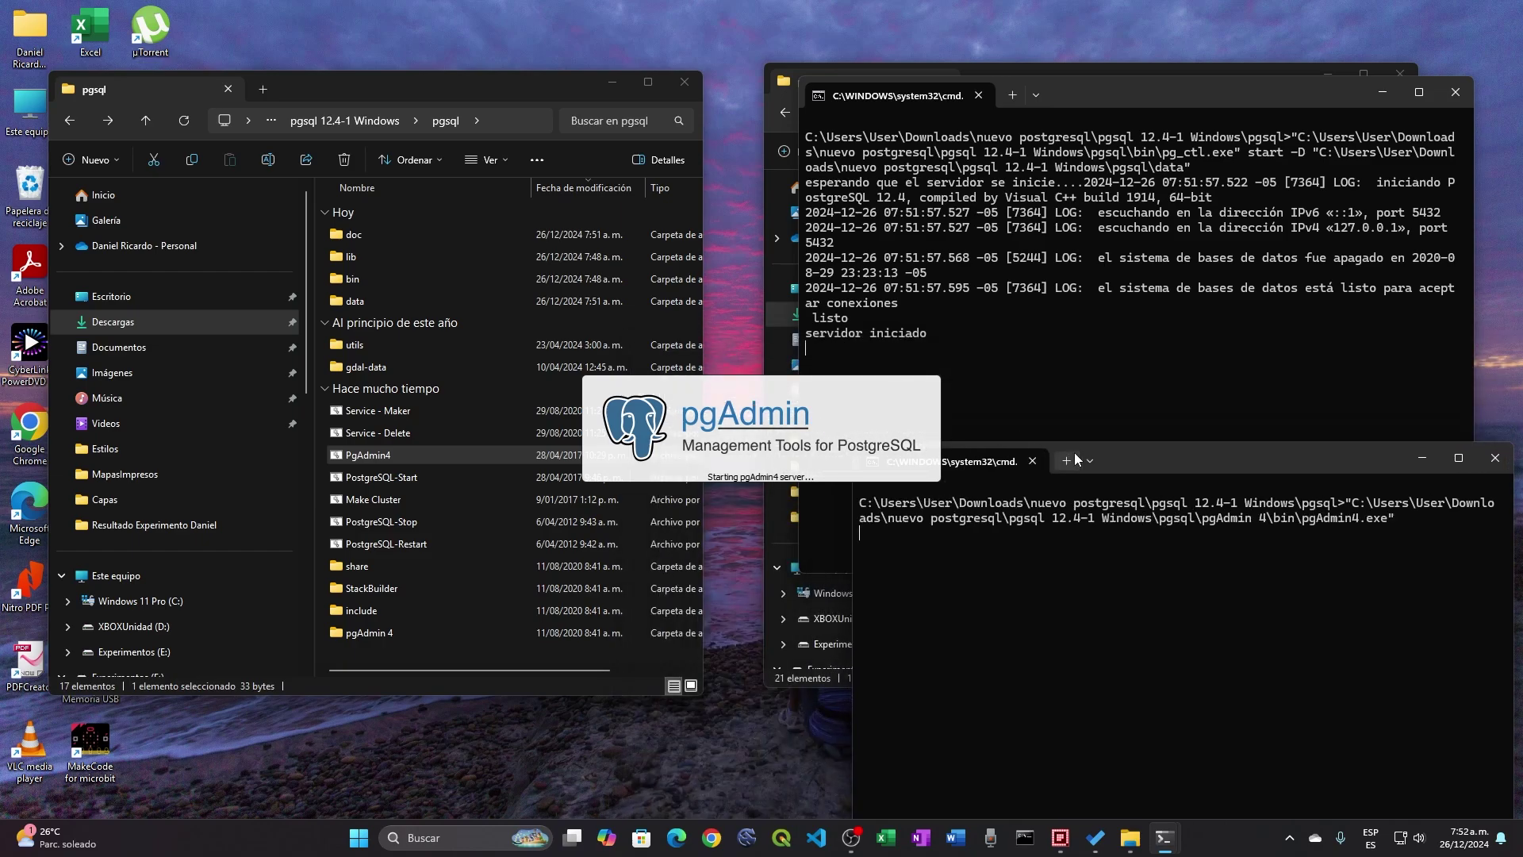
left_click_drag(1119, 449, 1086, 387)
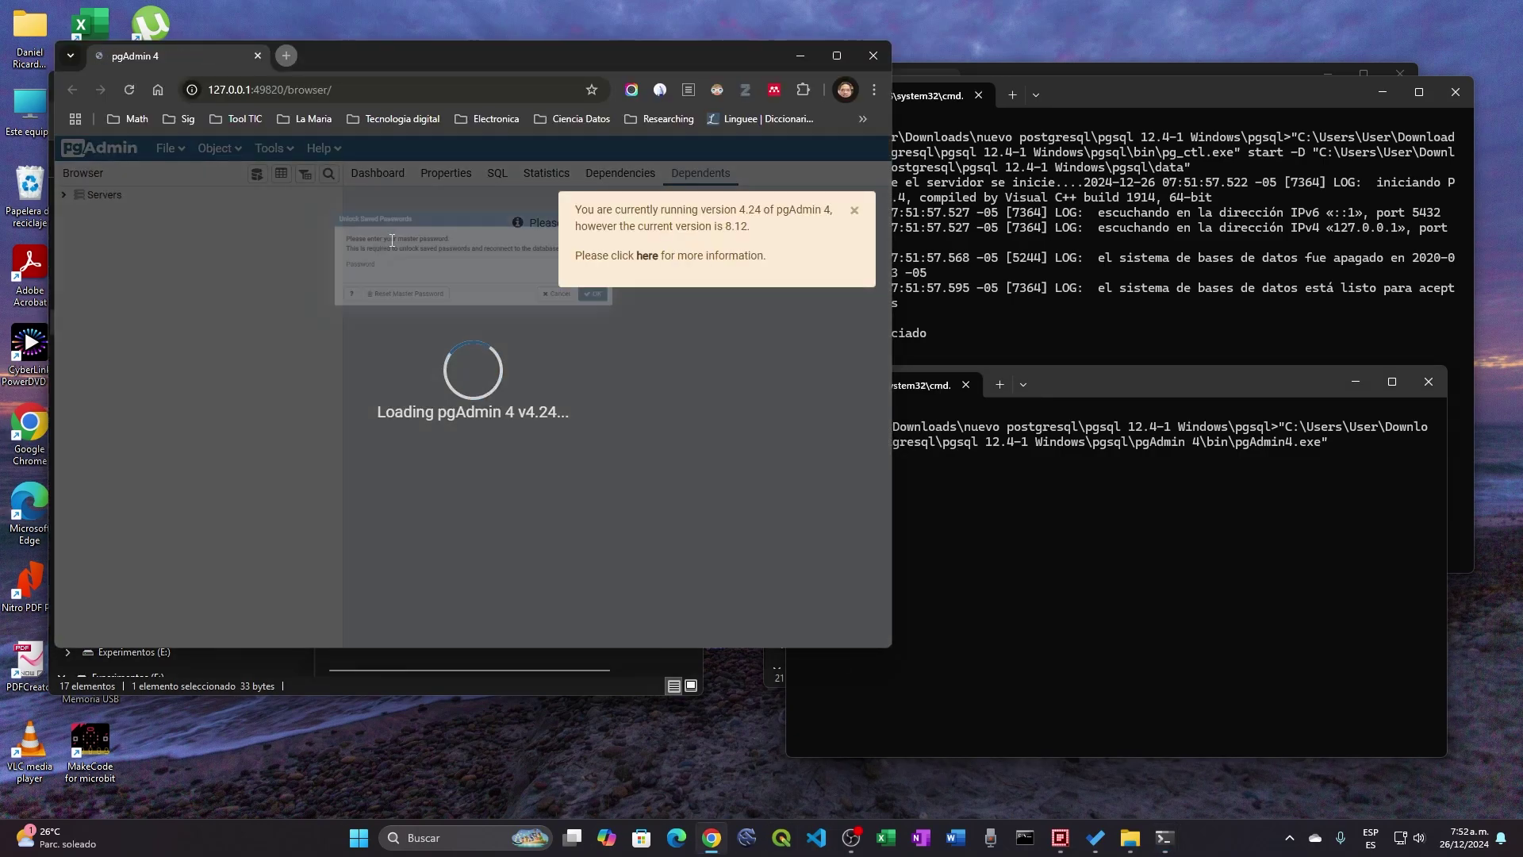
Dismiss the pgAdmin version notice and unlock the saved passwords by entering the master password.
left_click(853, 211)
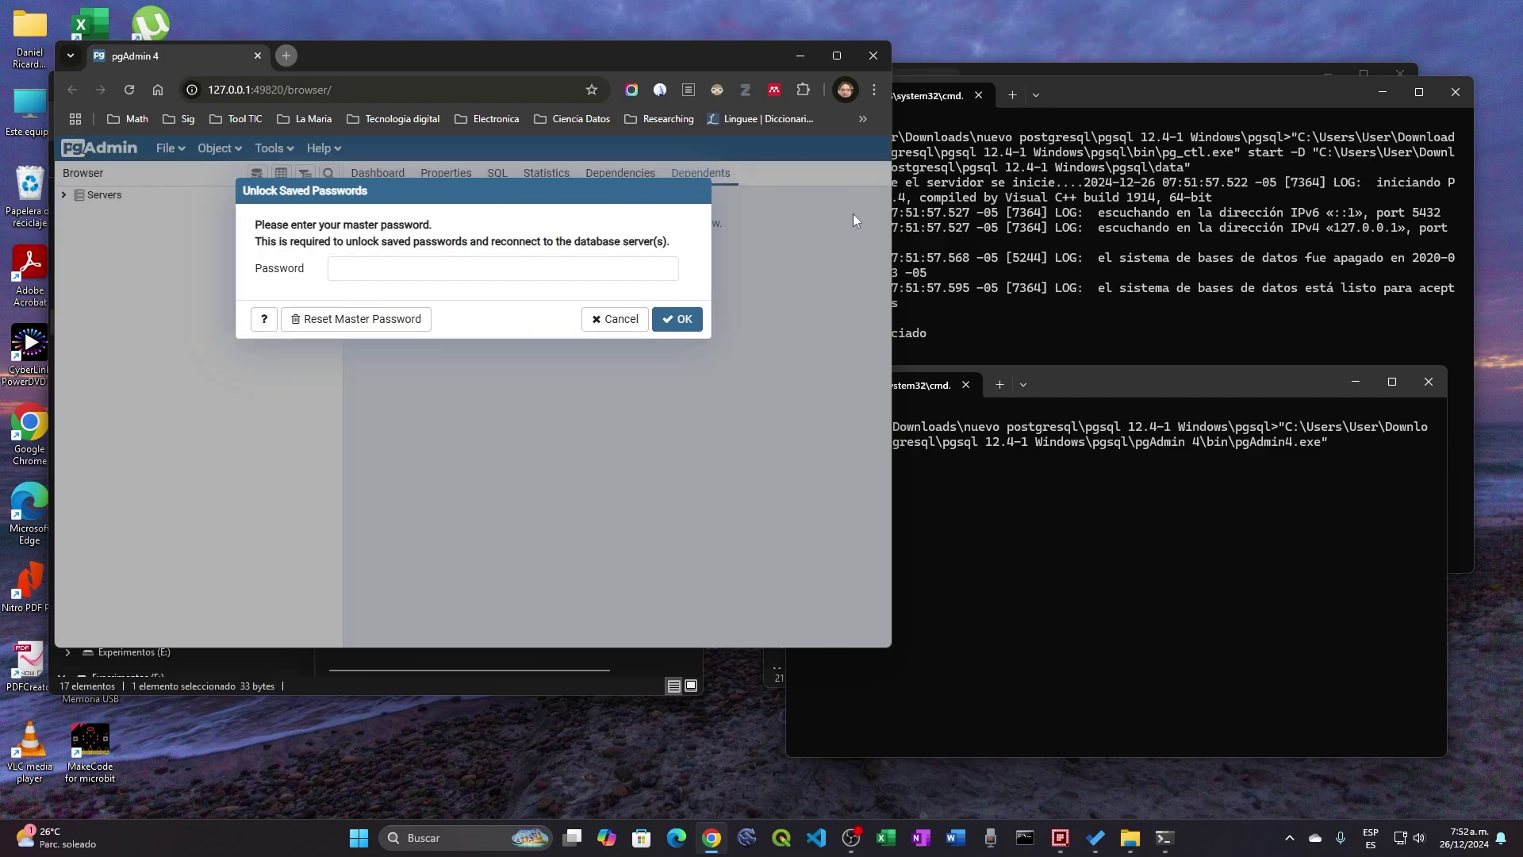
left_click(355, 270)
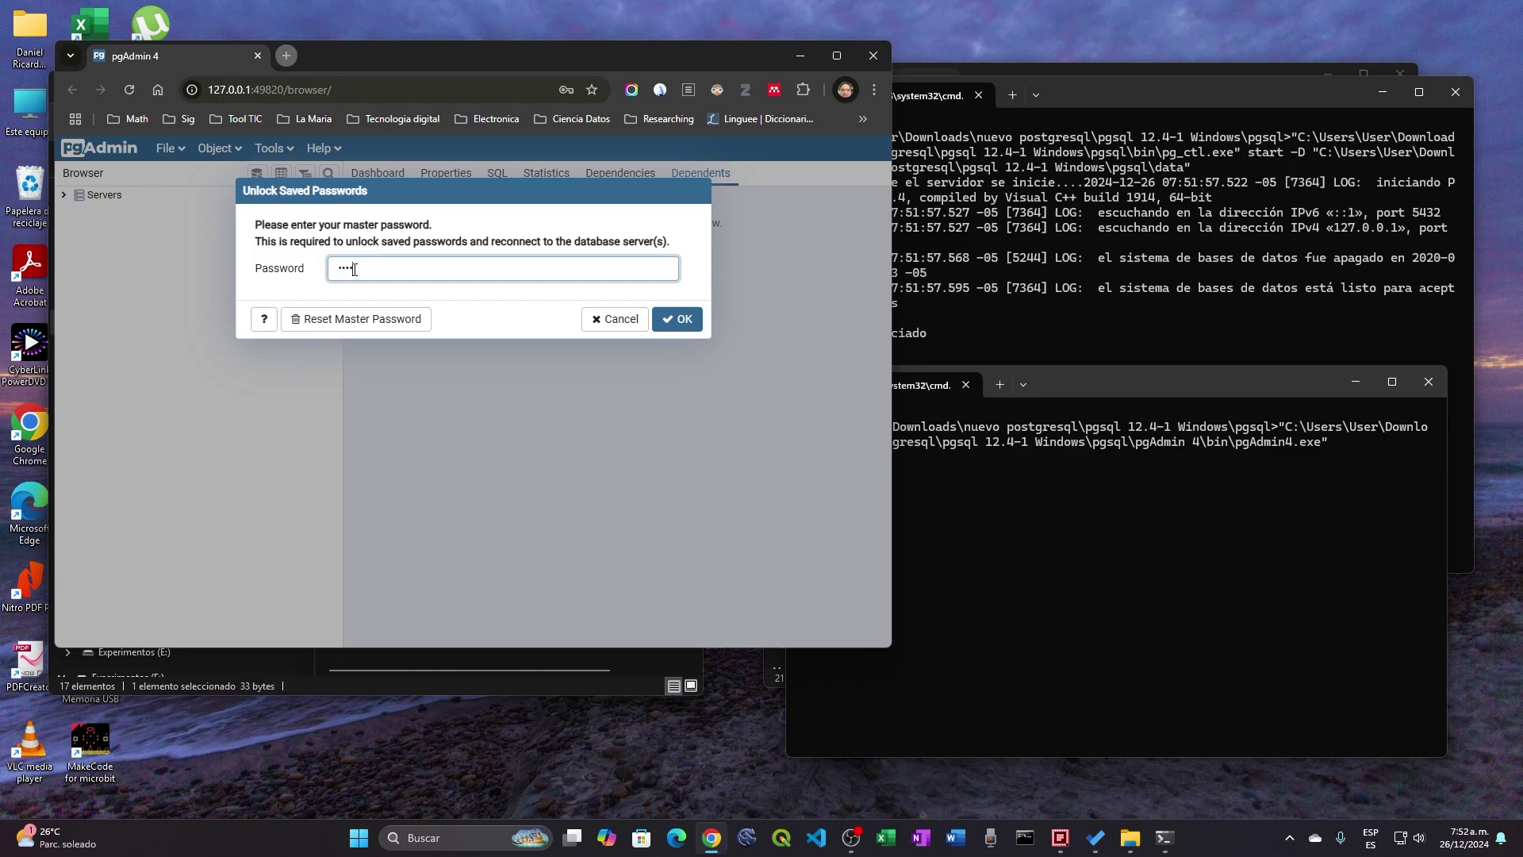
left_click(676, 318)
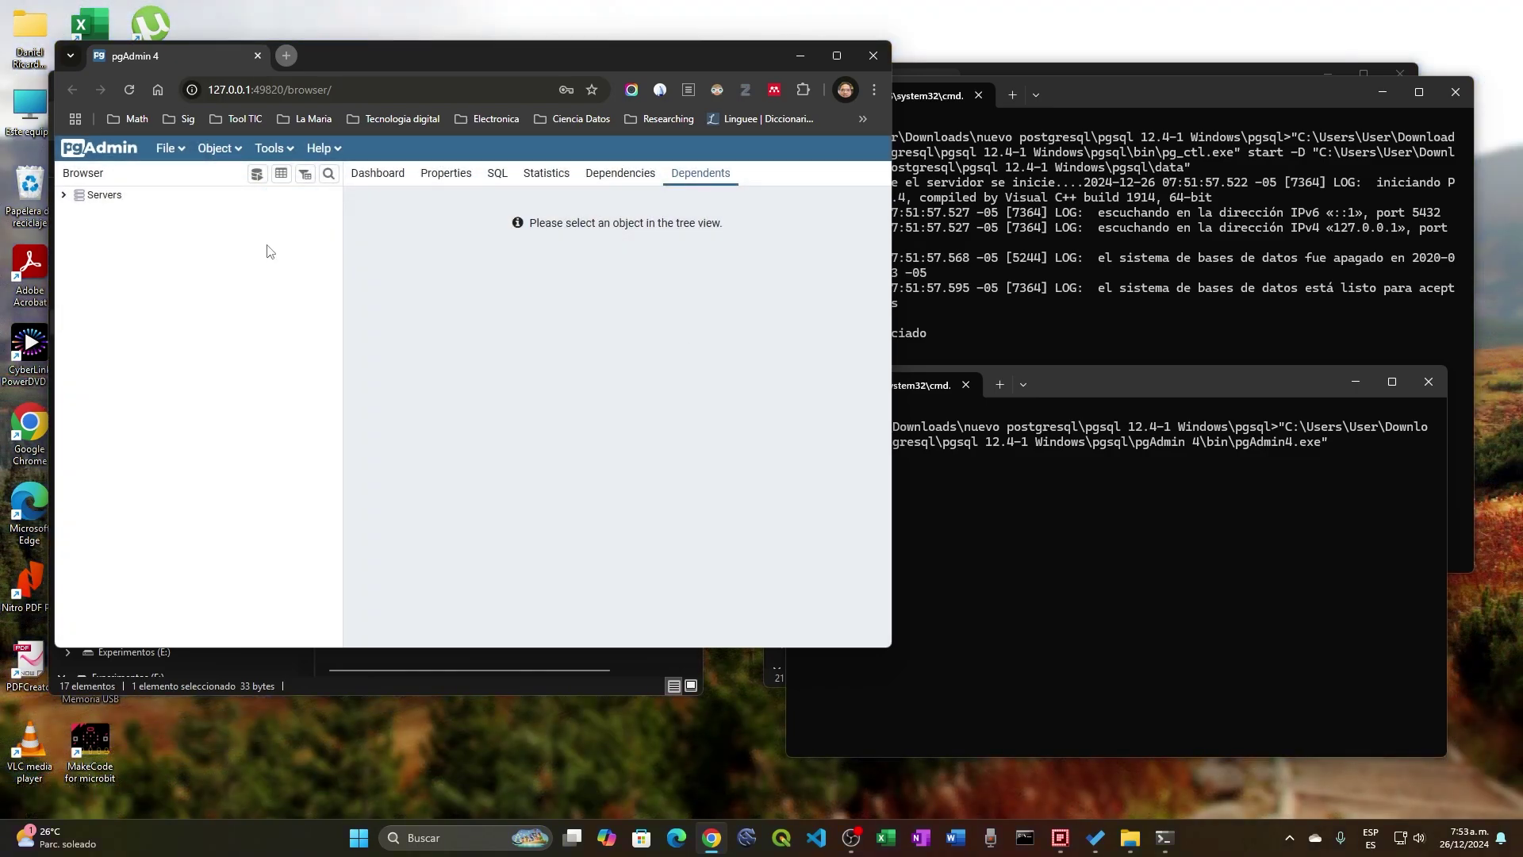
Expand Servers in the browser tree, save the password in the browser and collapse the Databases node of server1.
left_click(65, 196)
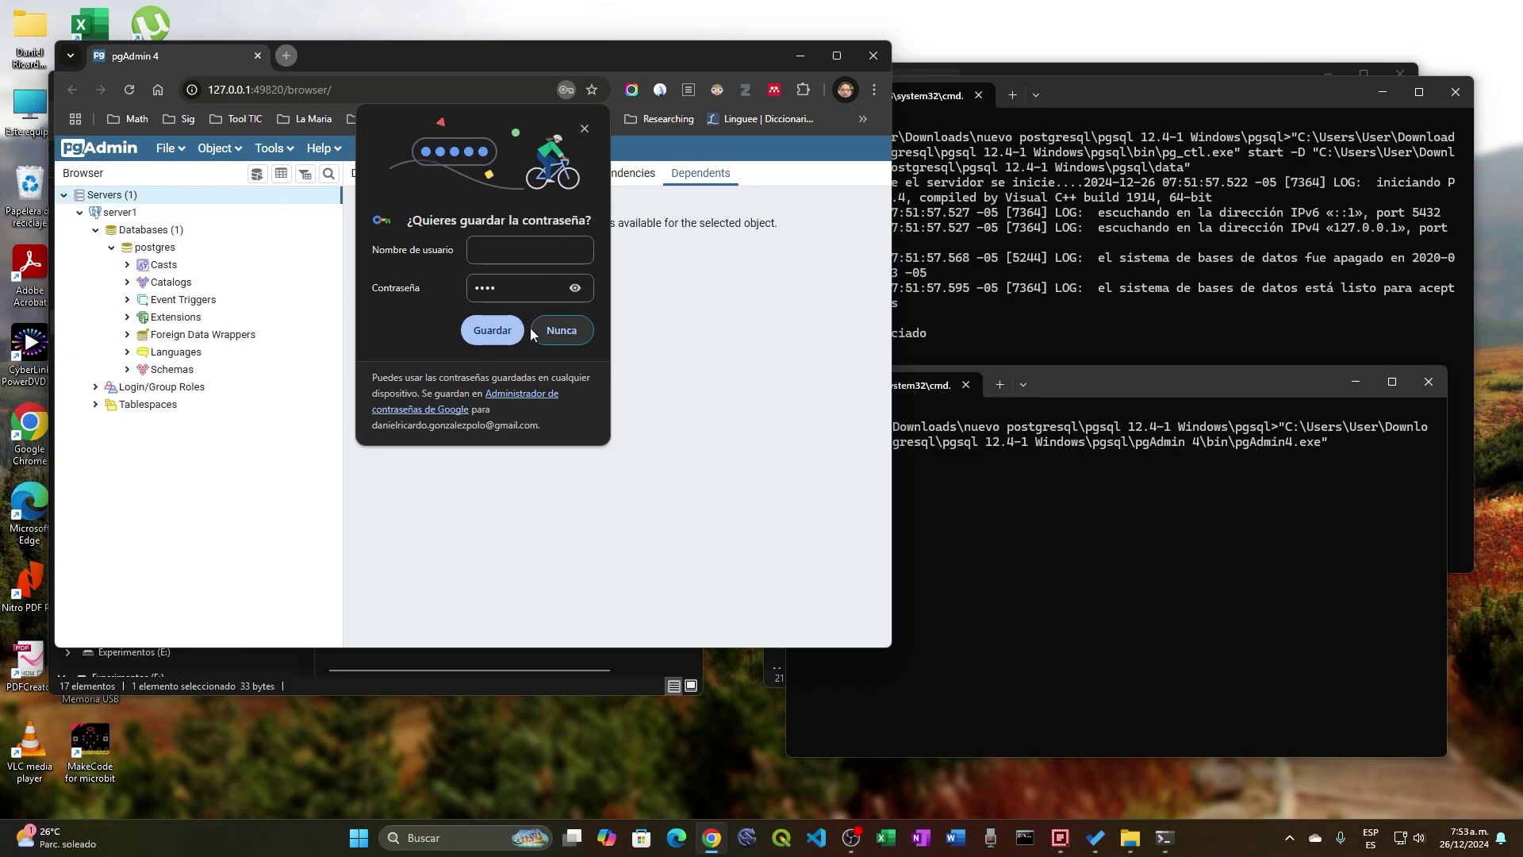
left_click(498, 329)
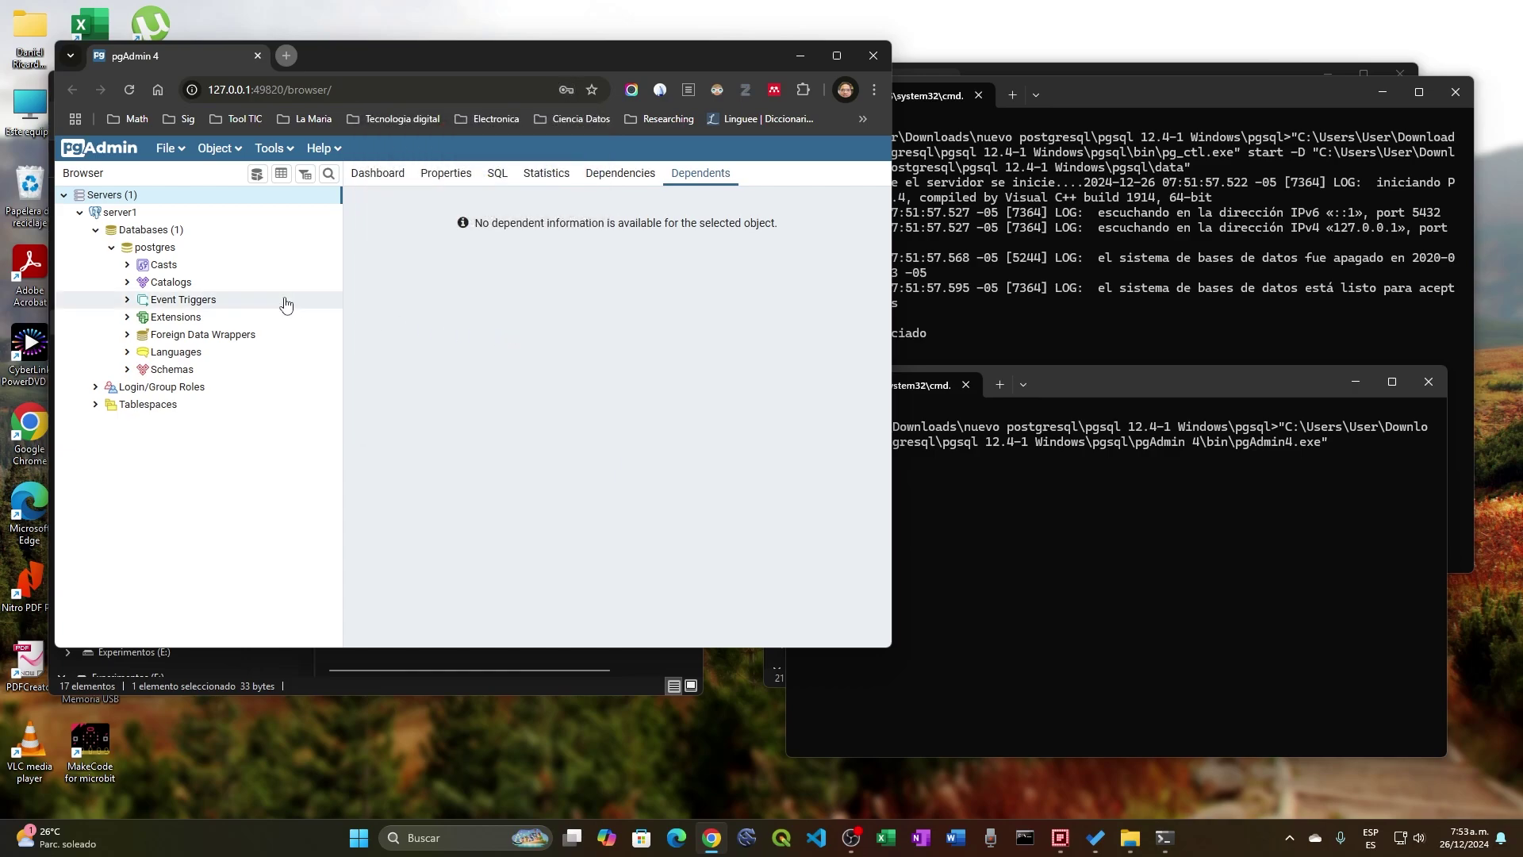
left_click(95, 230)
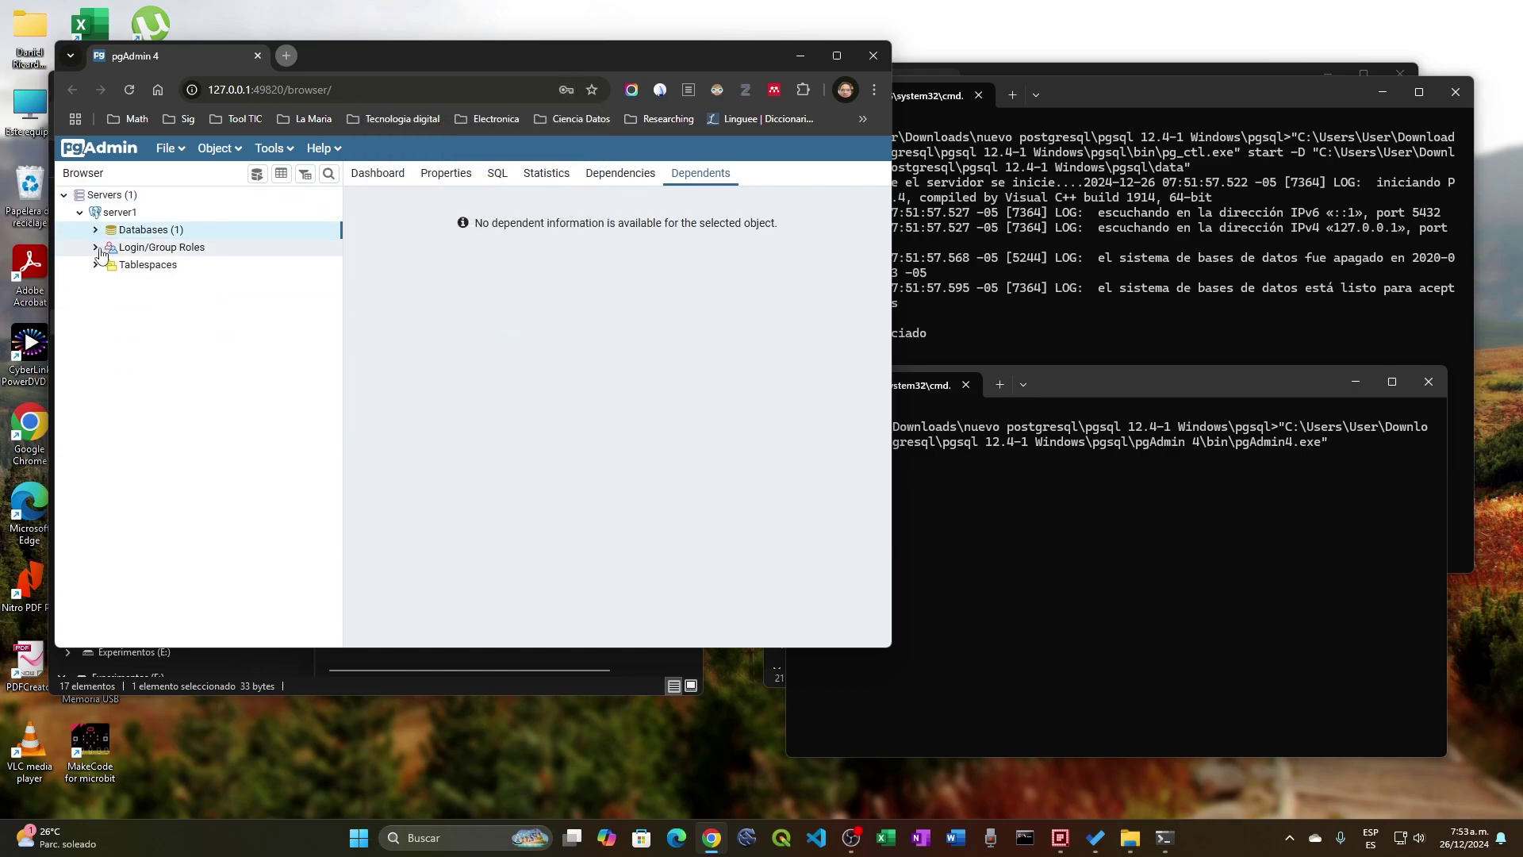
Look at the postgres database under server1's Databases node, and collapse both nodes again.
left_click(95, 230)
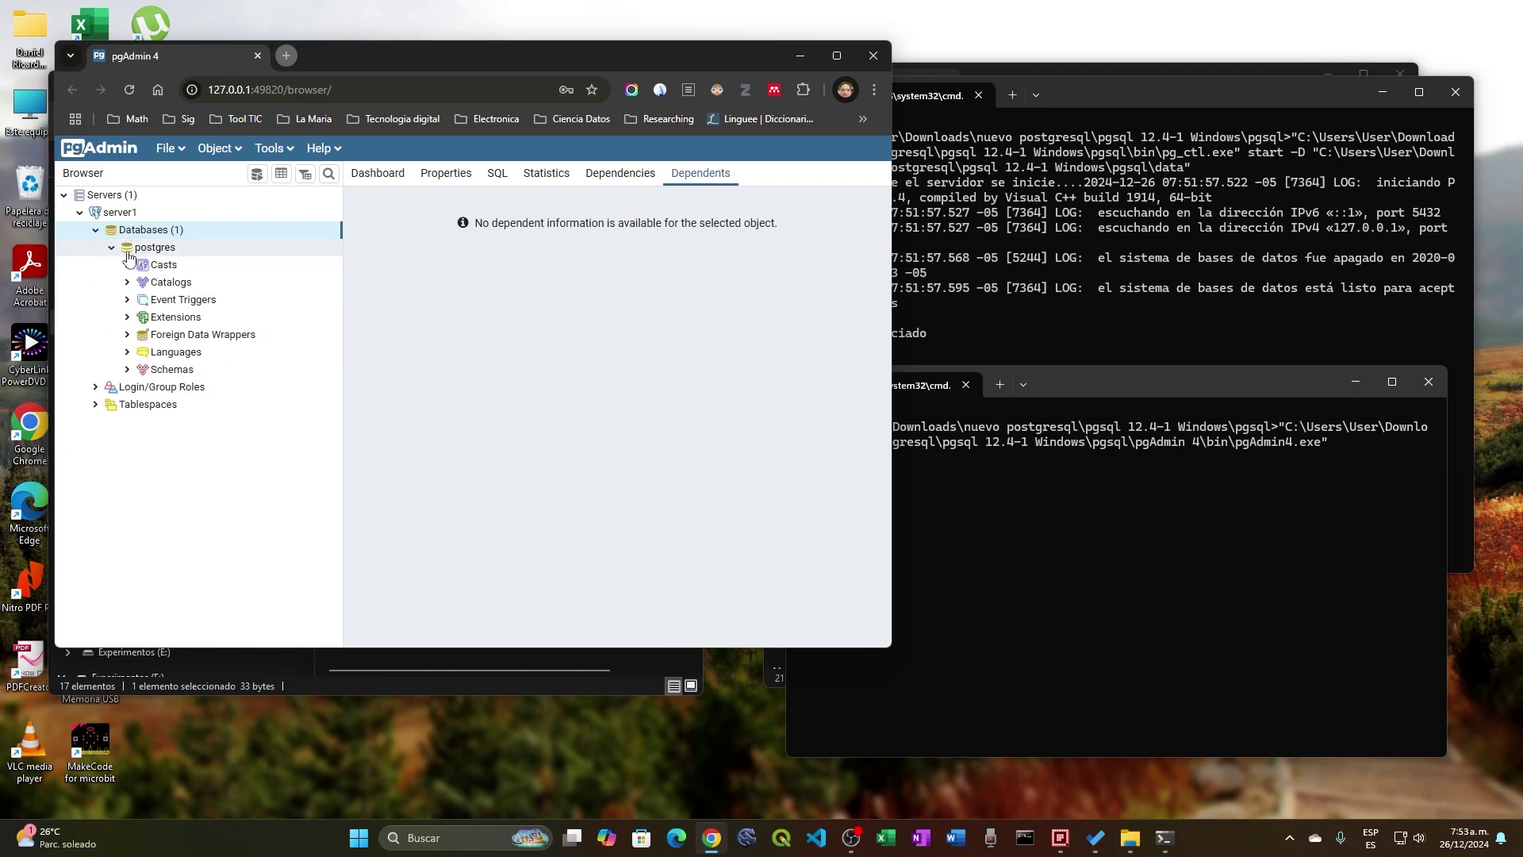
left_click(111, 247)
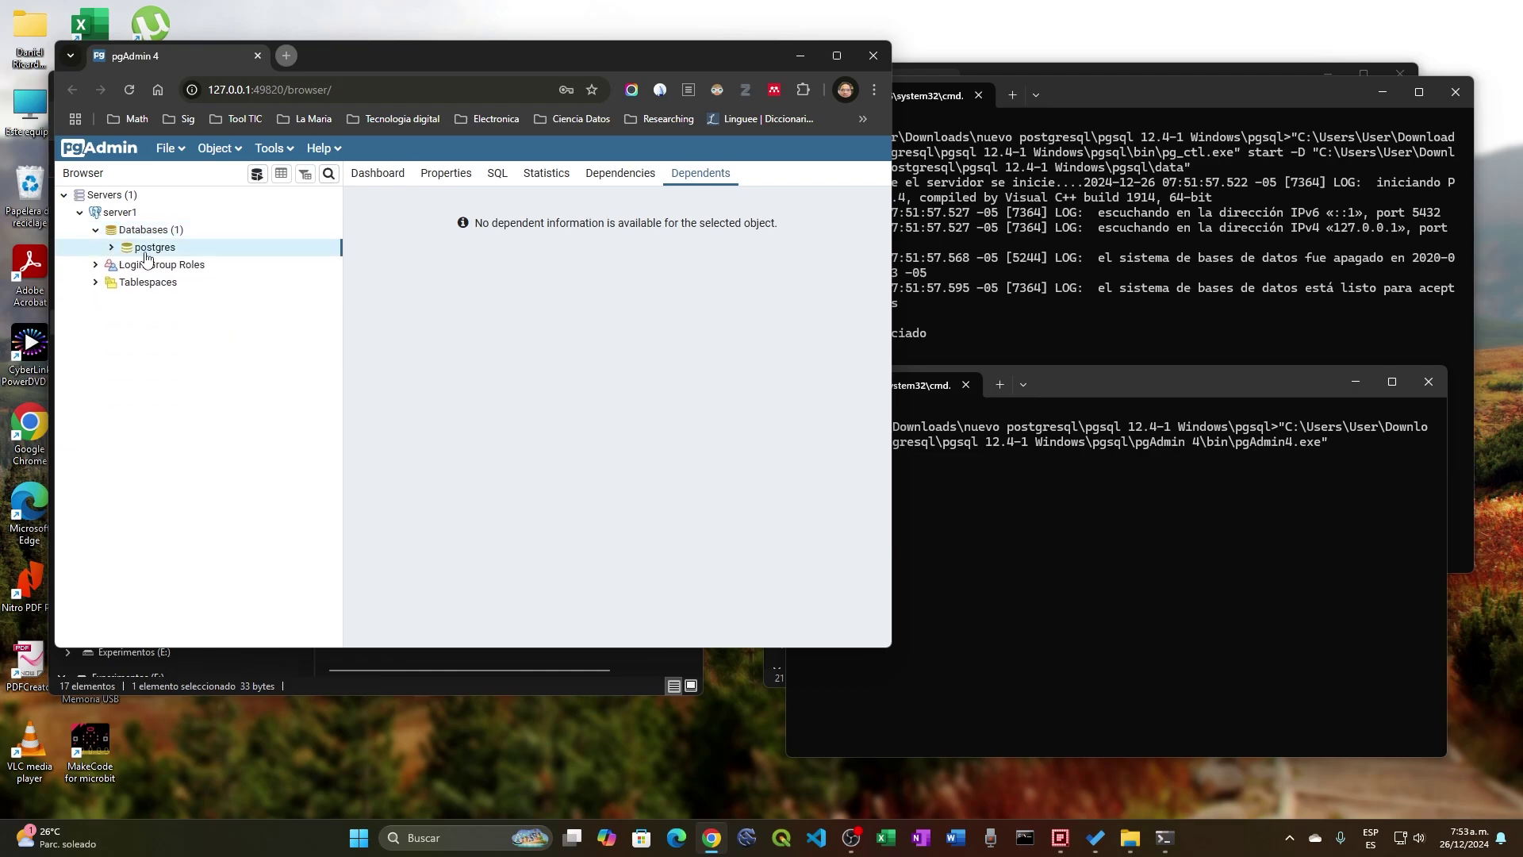
left_click(96, 230)
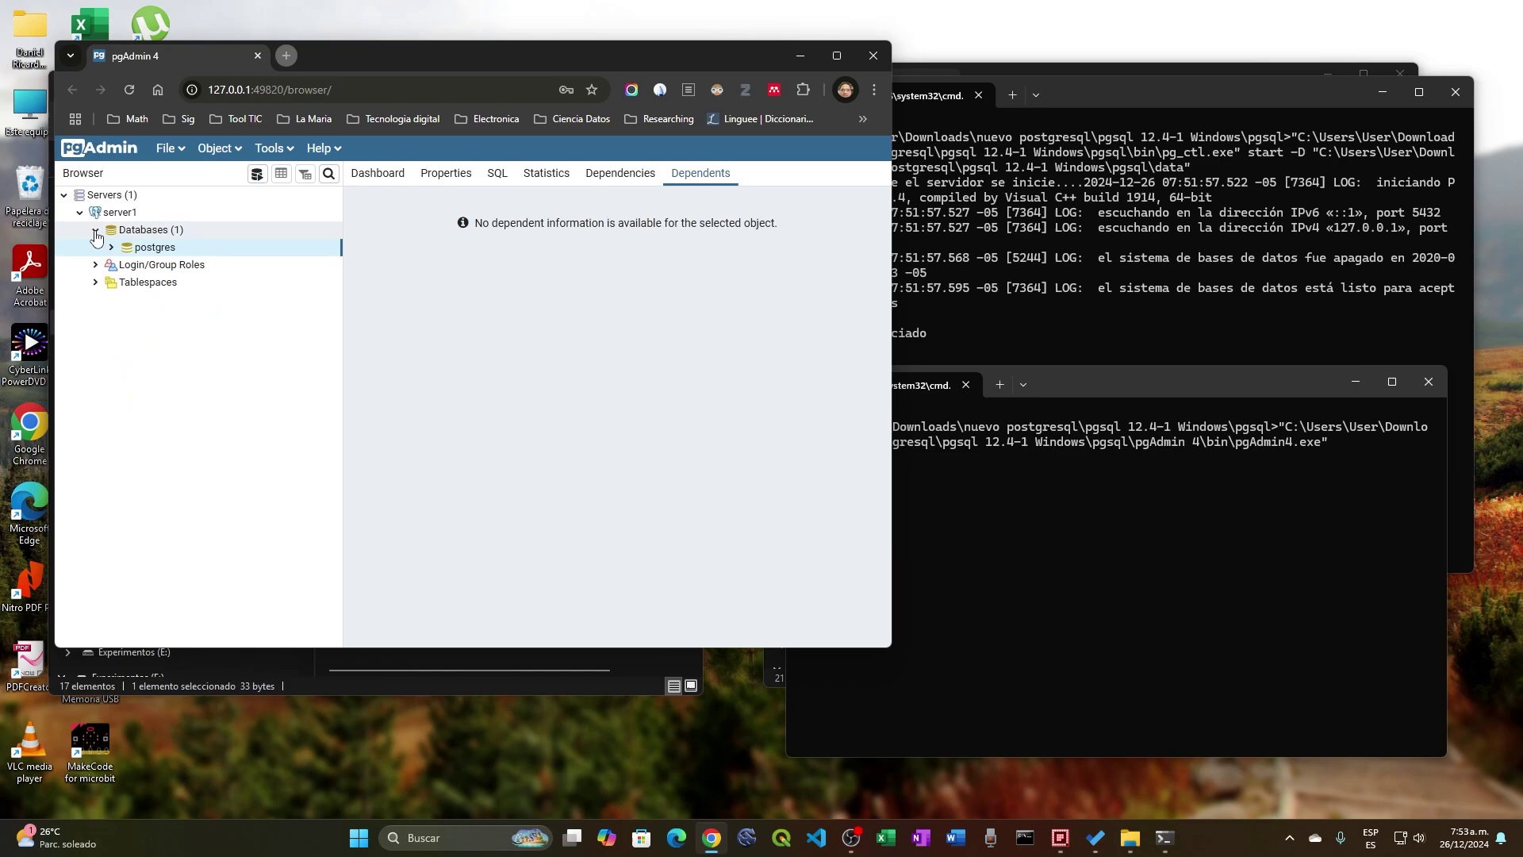
Review the host address, port and username in server1's connection properties, and close the properties without changes.
left_click(113, 222)
right_click(113, 221)
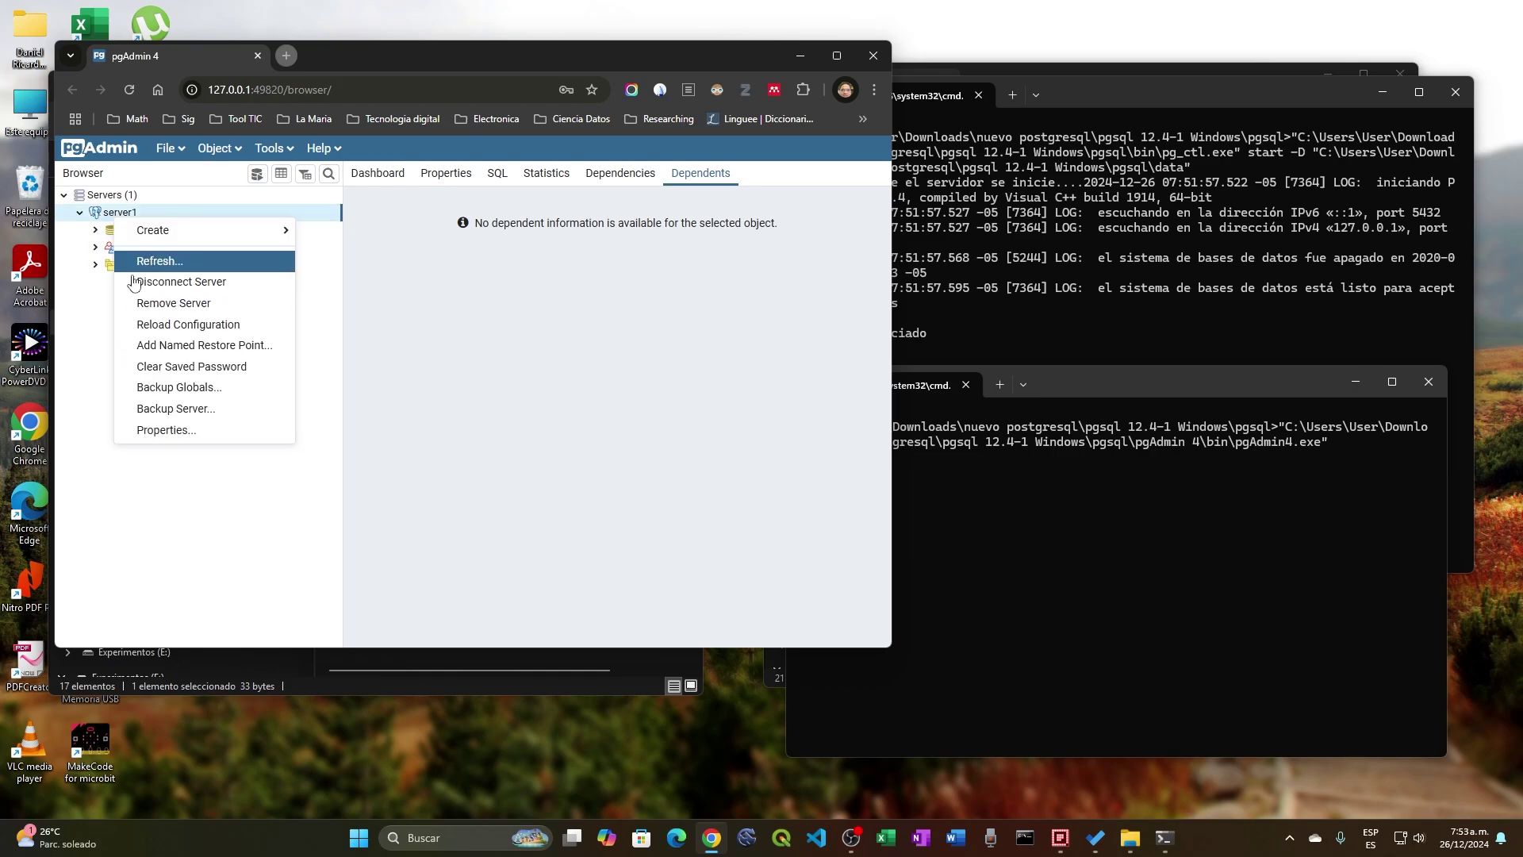
left_click(156, 429)
left_click(369, 193)
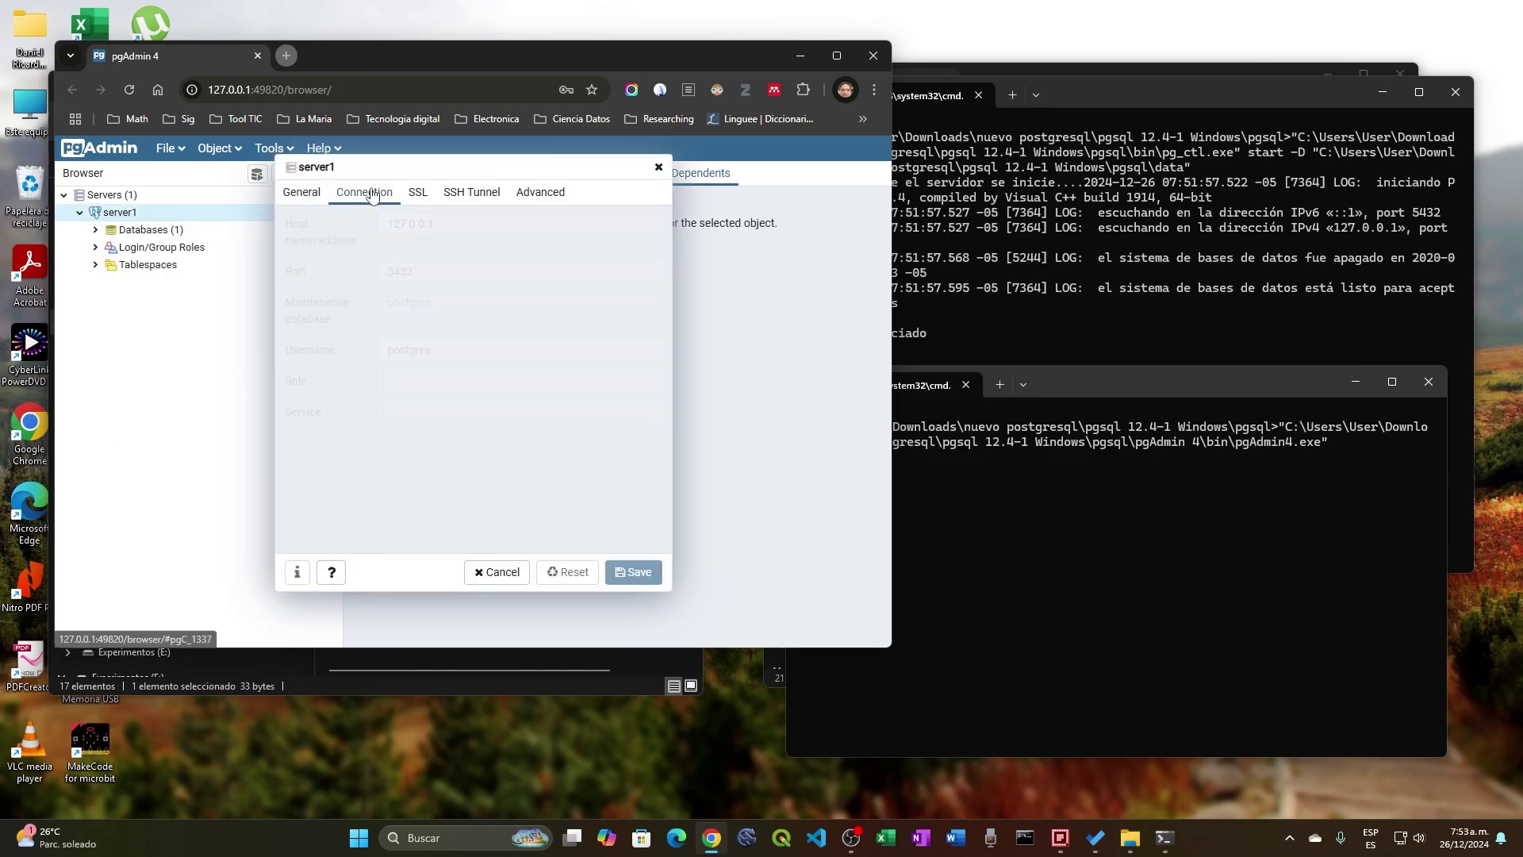
left_click(452, 227)
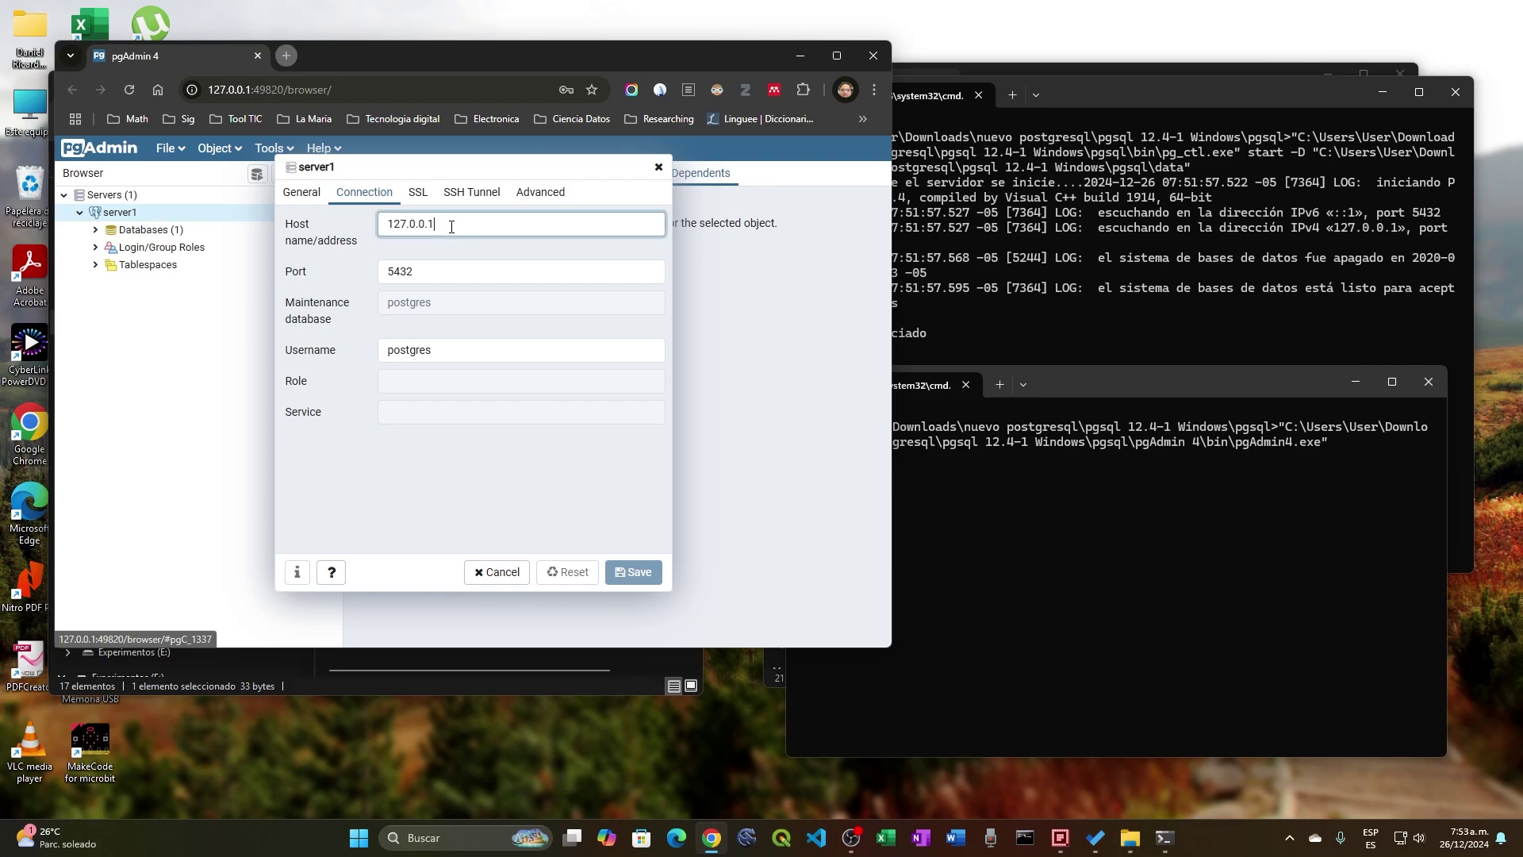
left_click_drag(446, 227, 384, 227)
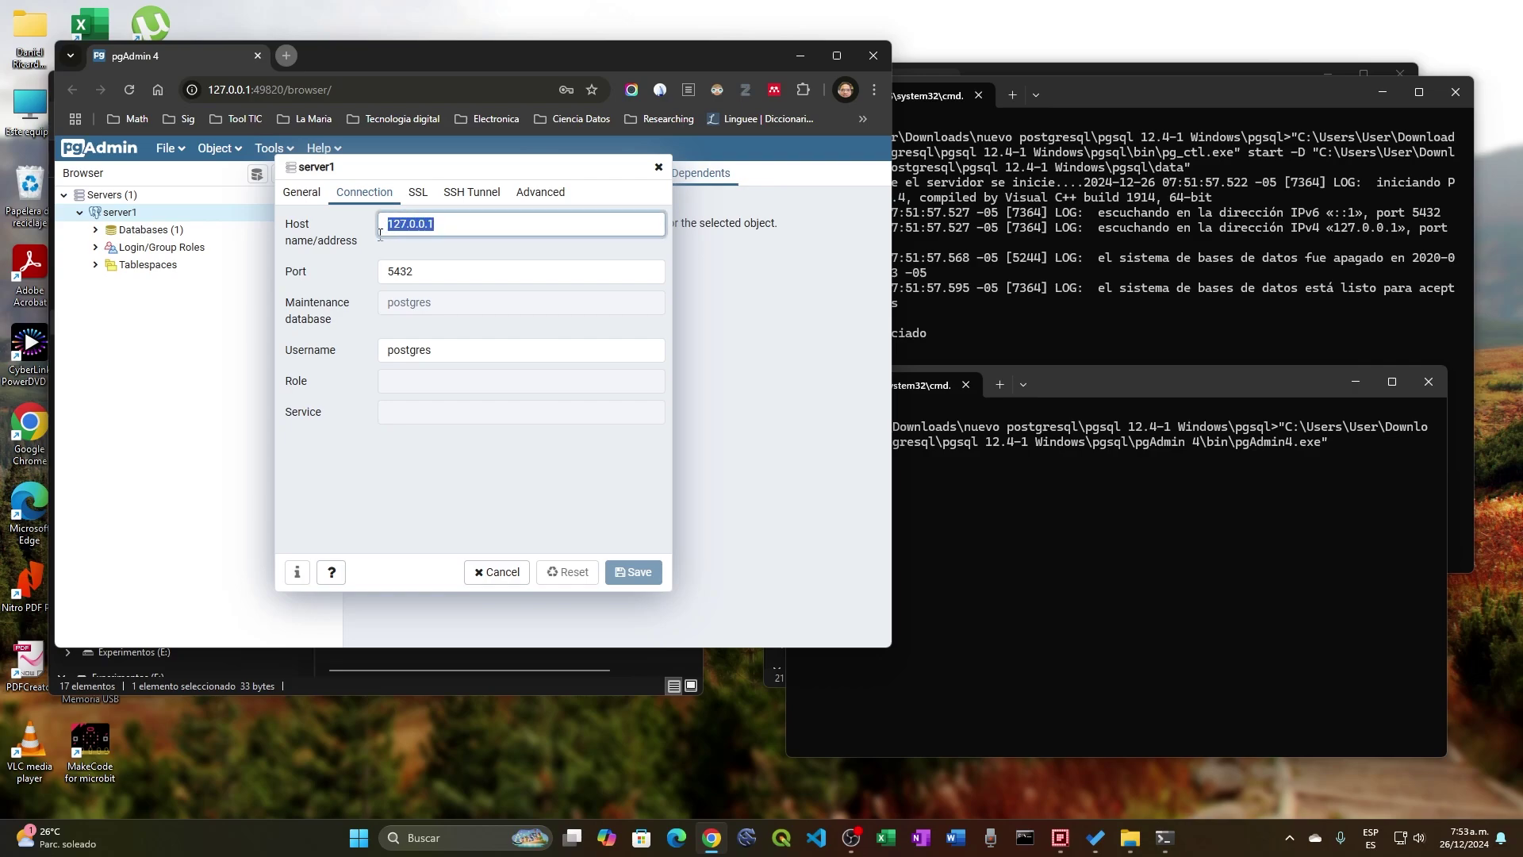
left_click_drag(421, 274, 394, 277)
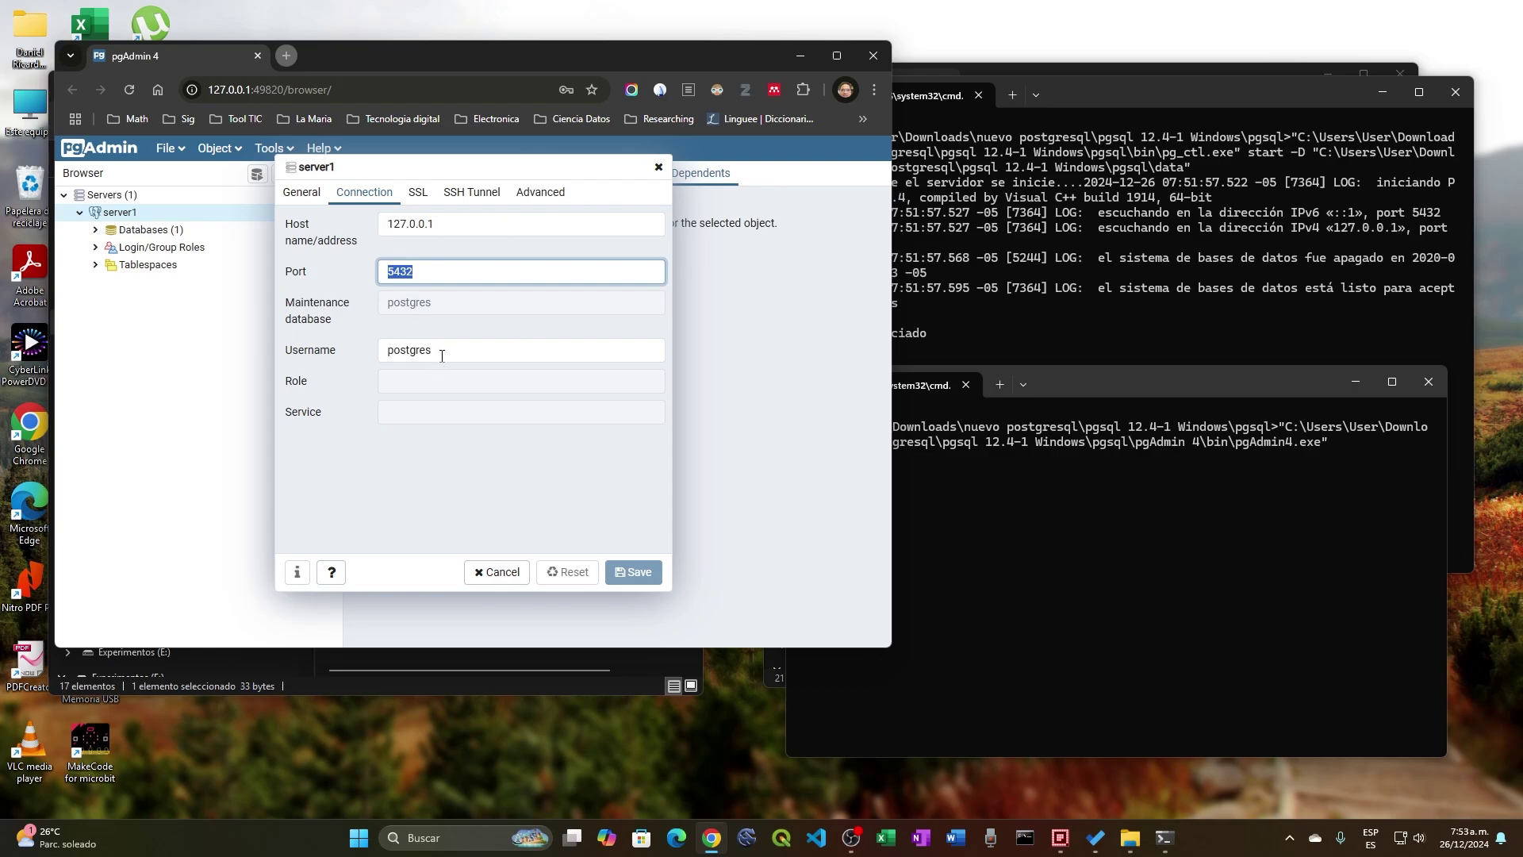
left_click_drag(442, 355, 386, 351)
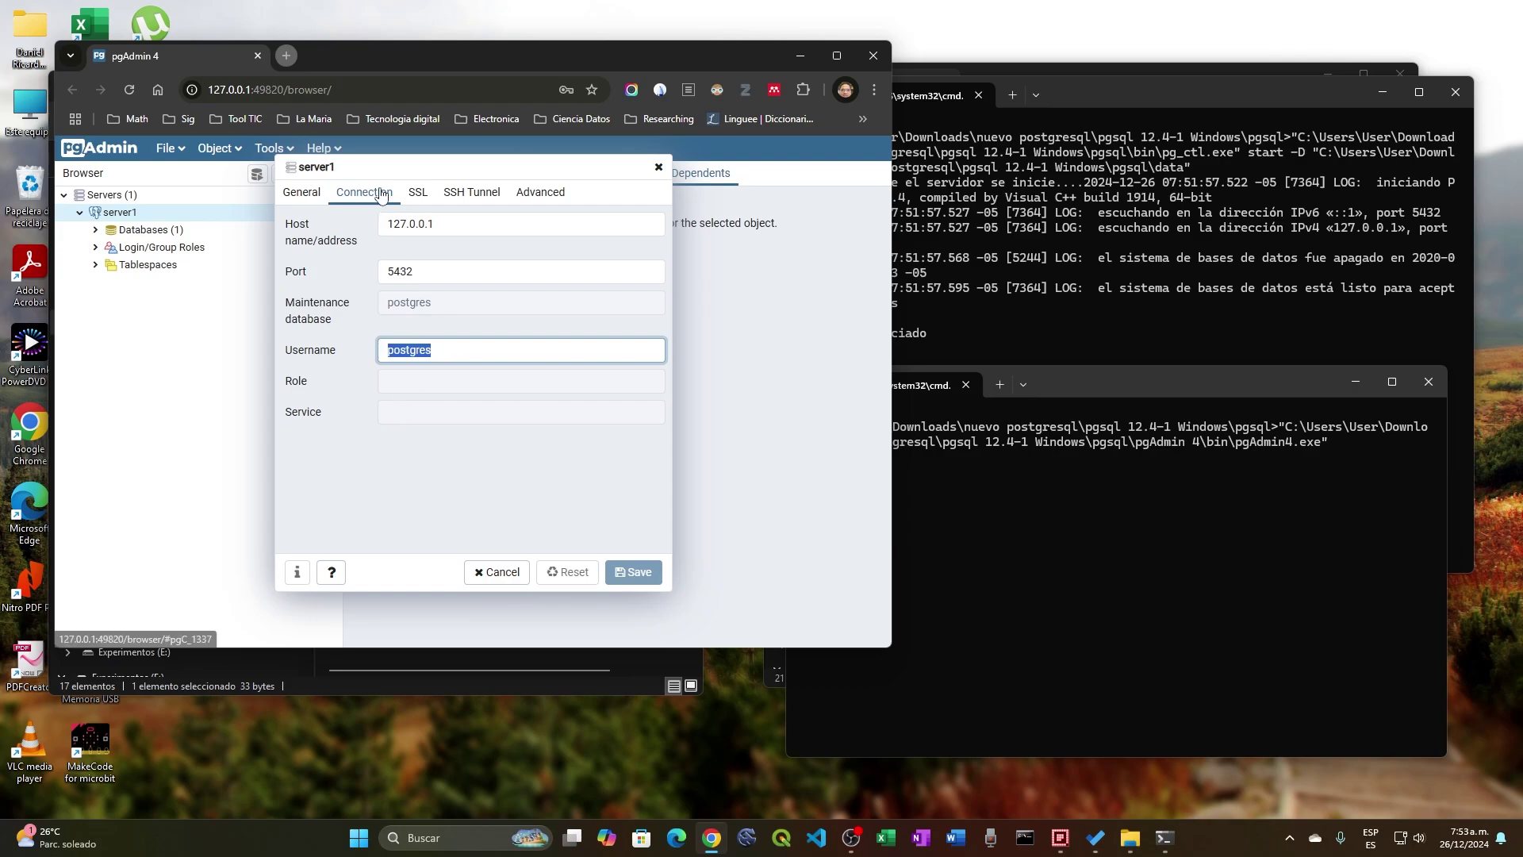
left_click(416, 194)
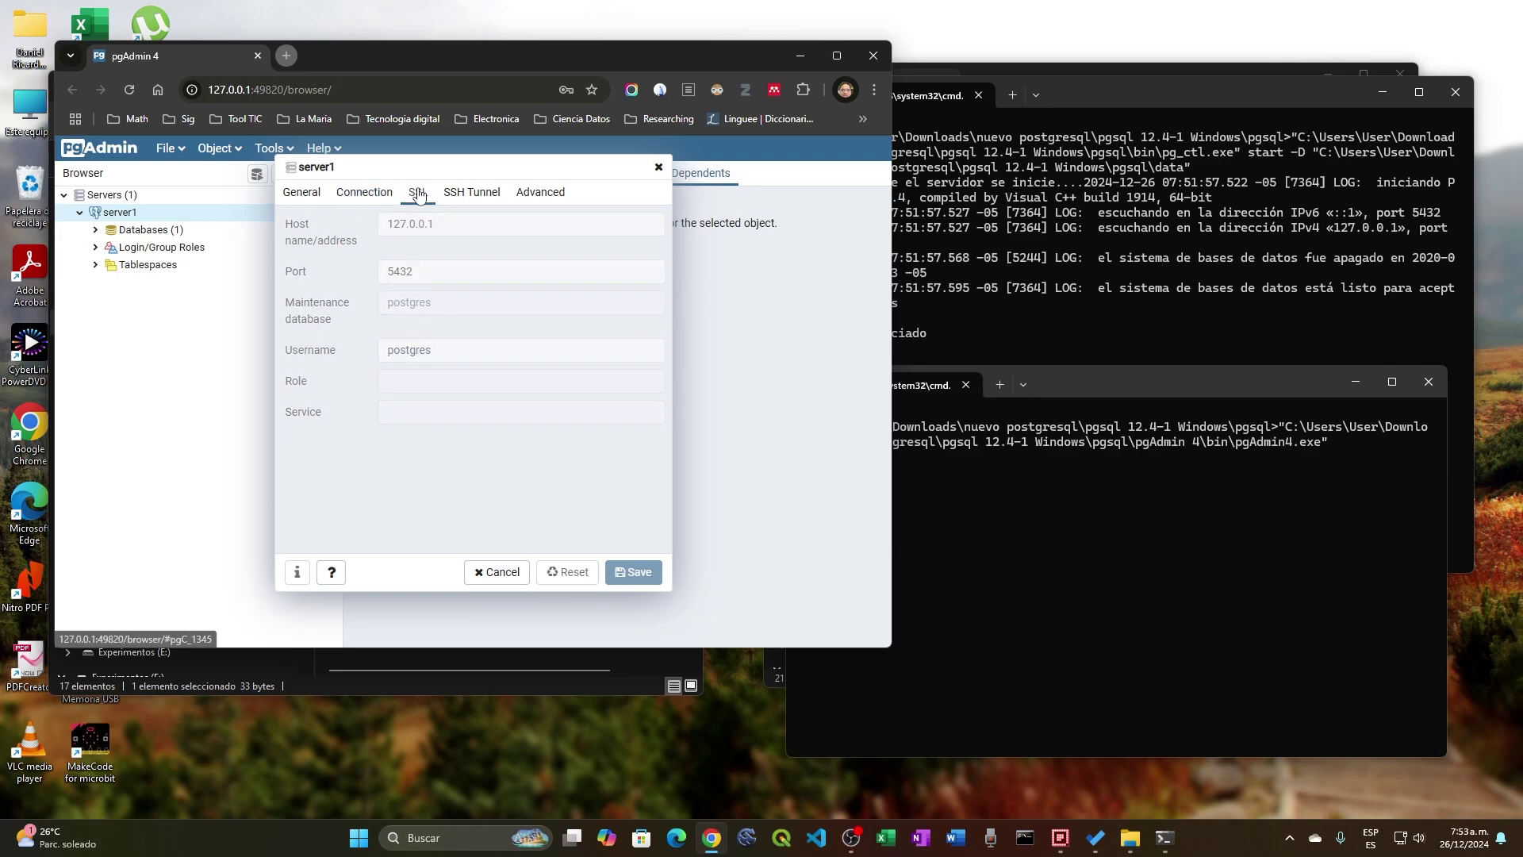
left_click(321, 193)
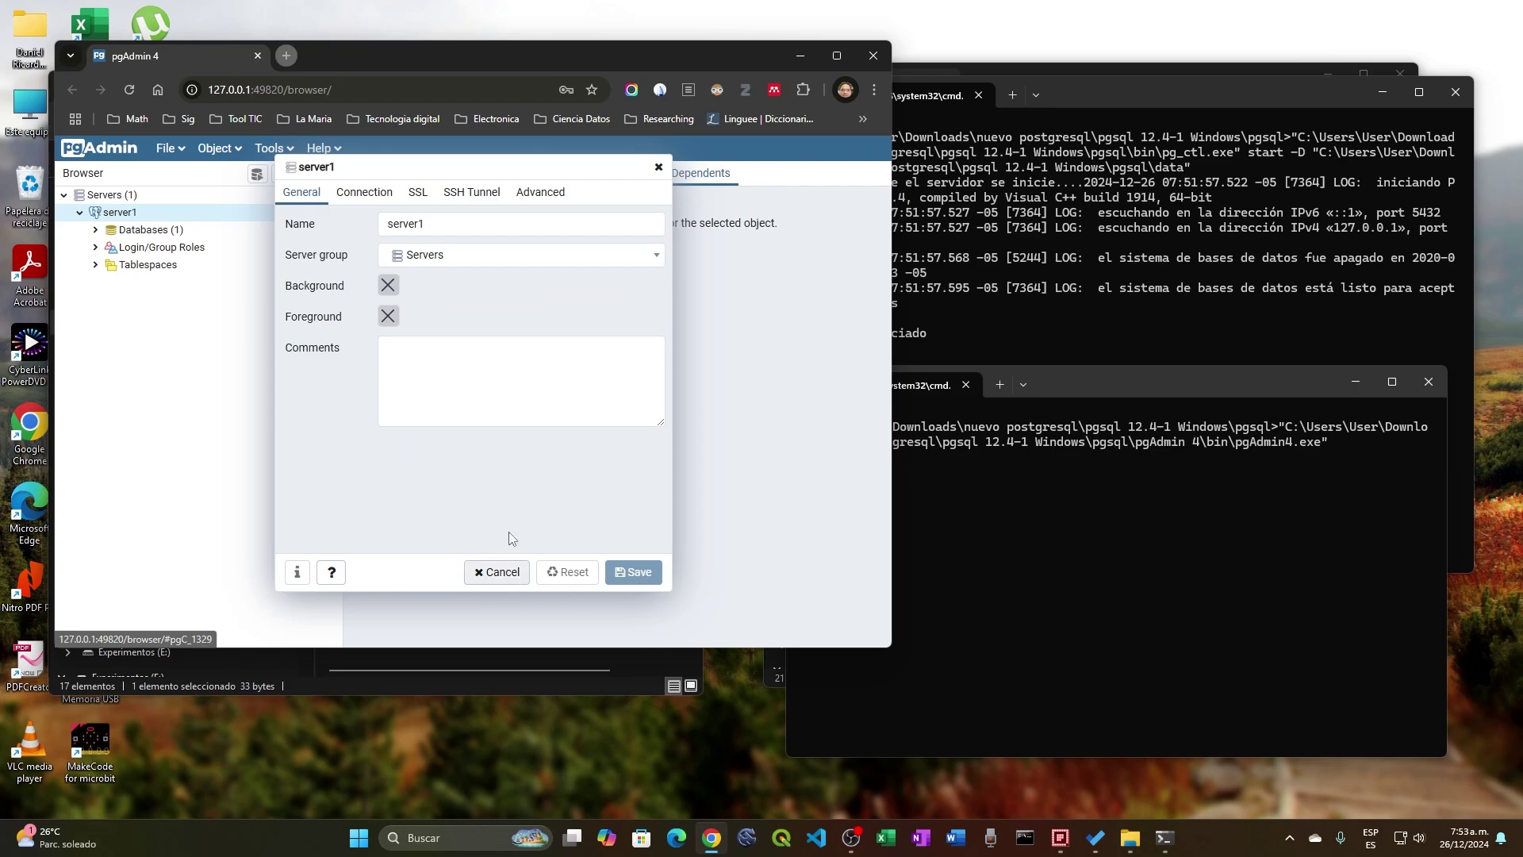
left_click(658, 166)
Start a new database under server1's Databases node, name it GeoData with postgres as owner, and try to save it.
left_click(95, 229)
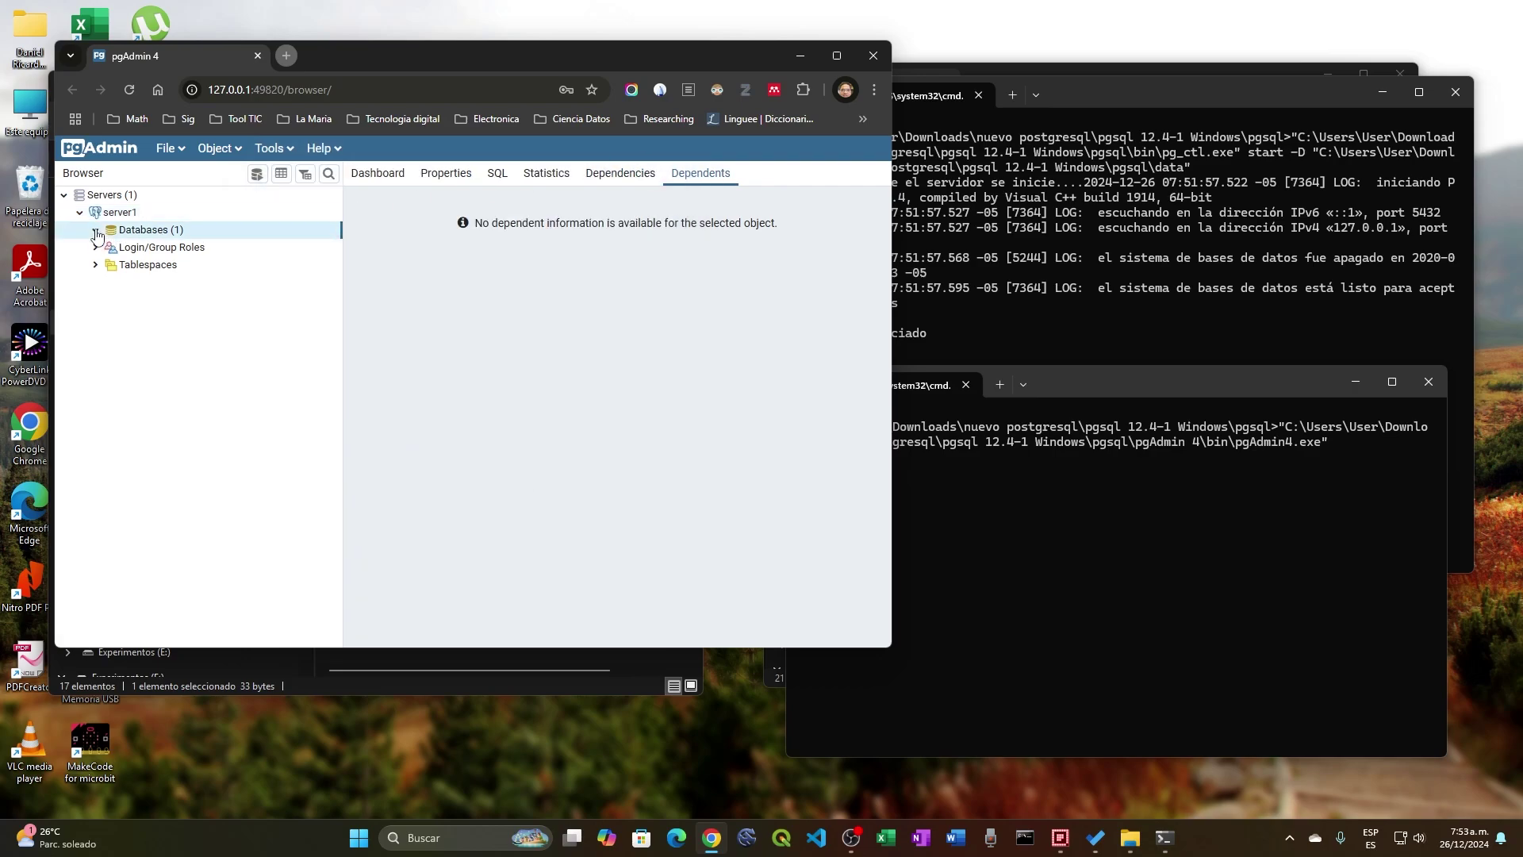
left_click(111, 249)
right_click(153, 234)
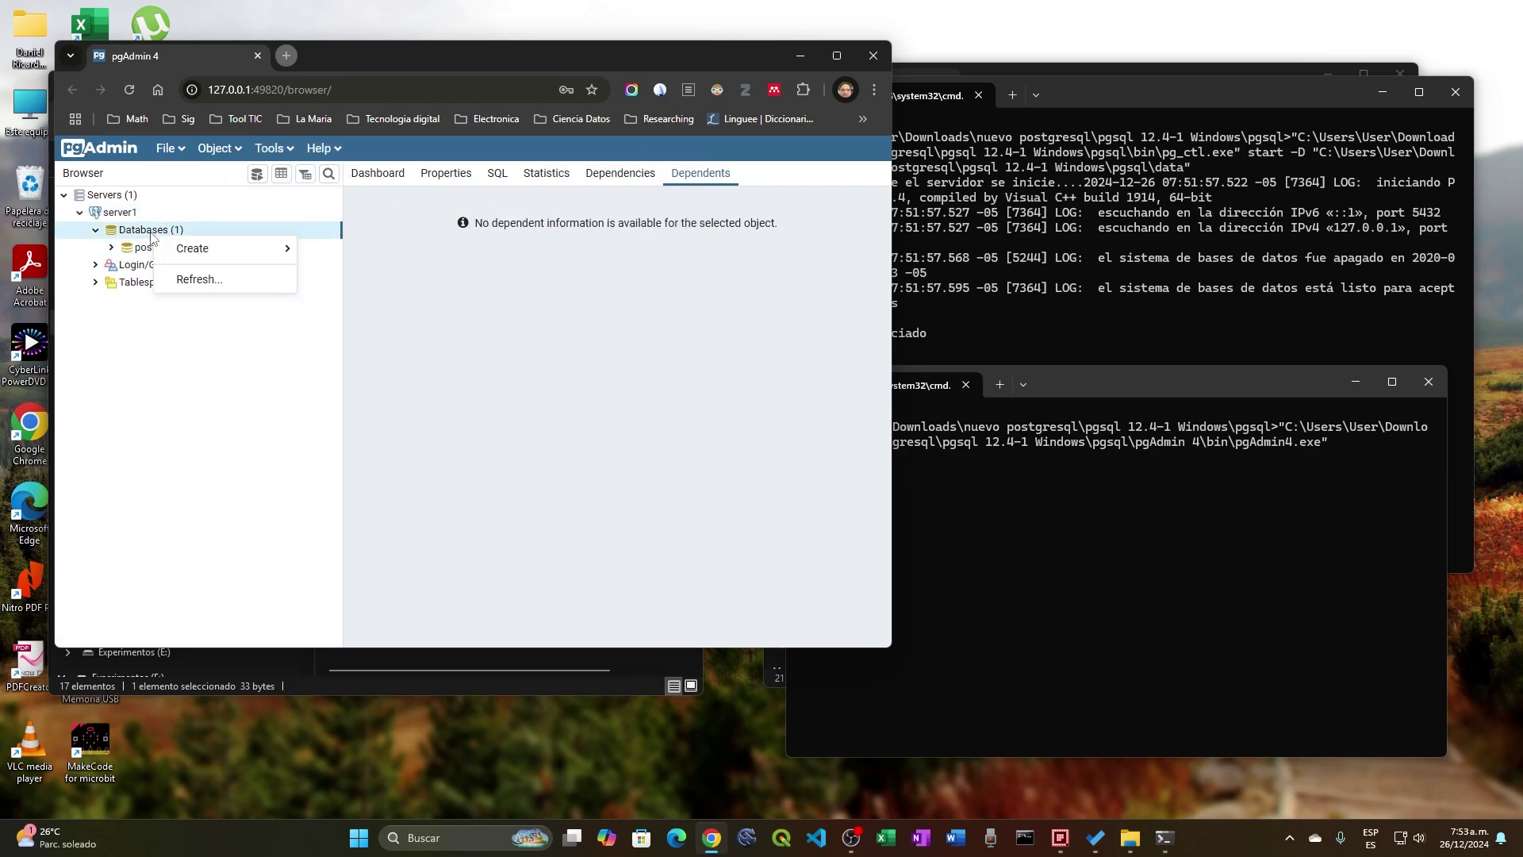
mouse_move(190, 248)
left_click(346, 249)
left_click(391, 225)
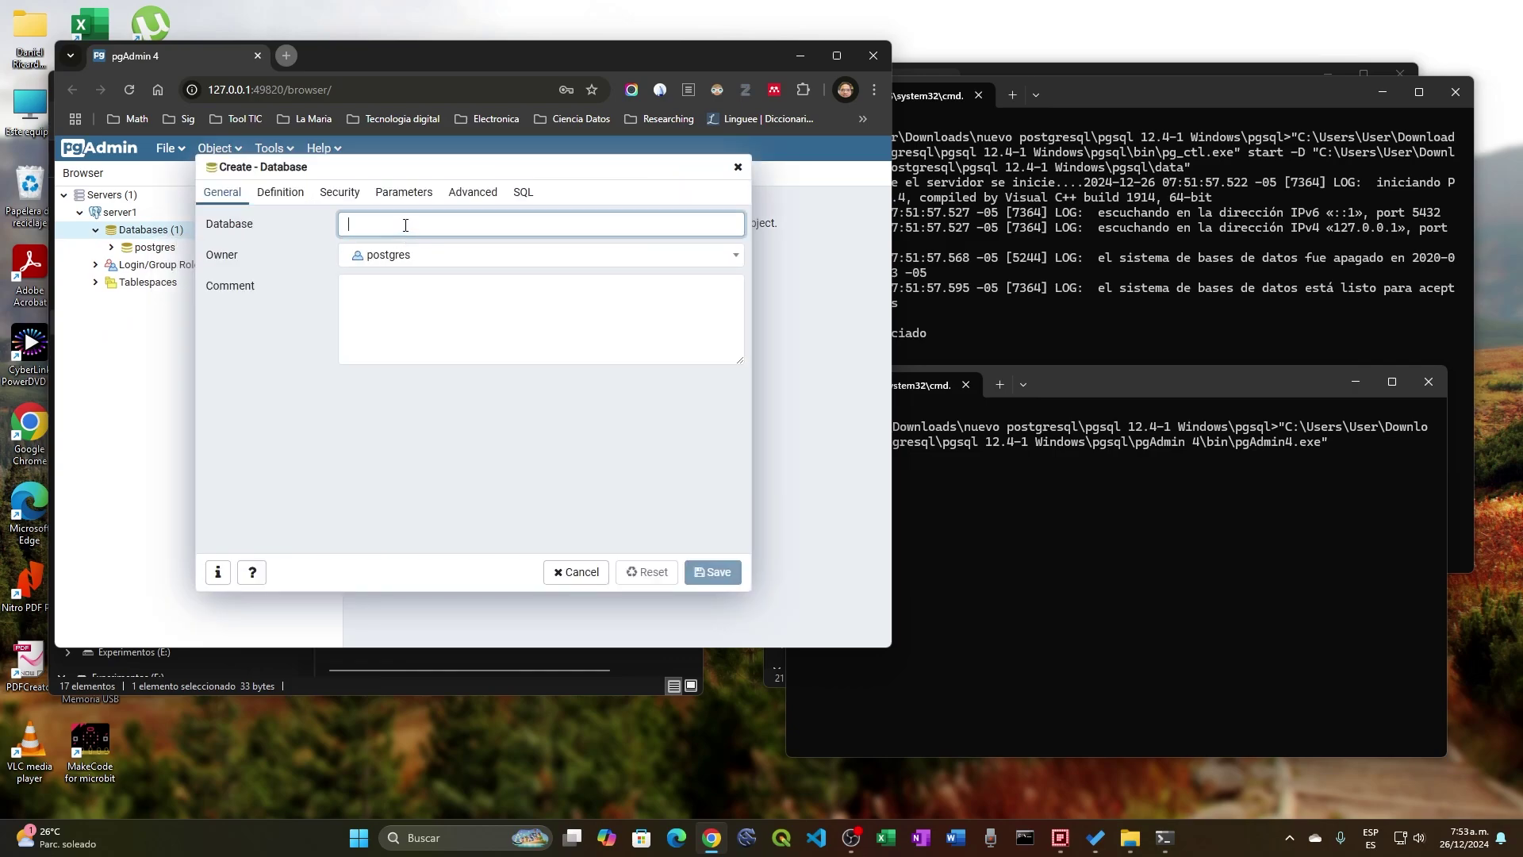
type("ge")
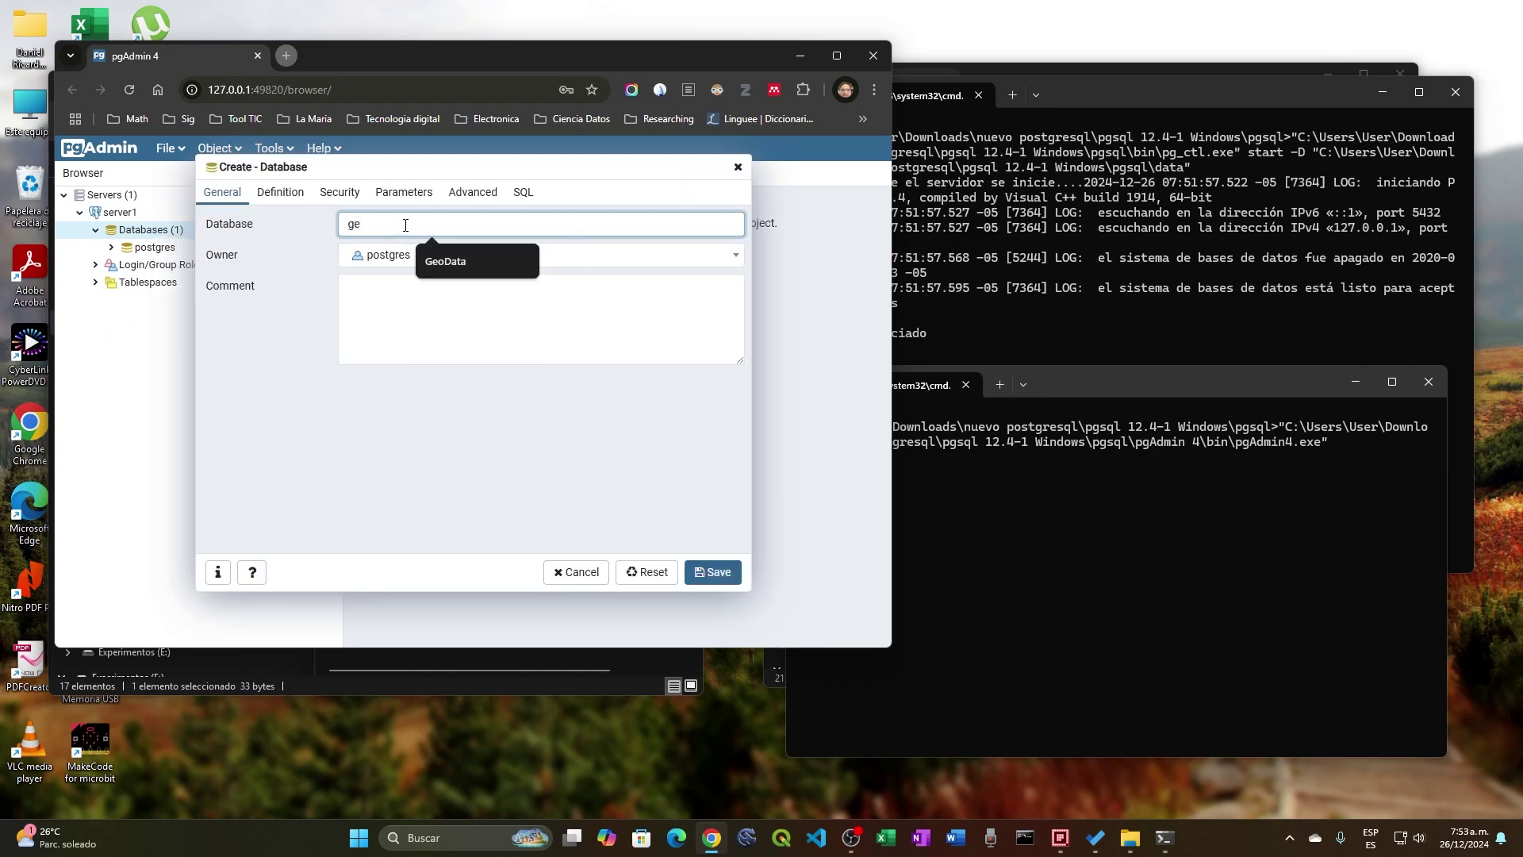
key("BackSpace")
key("BackSpace")
key("Caps_Lock")
type("GEO")
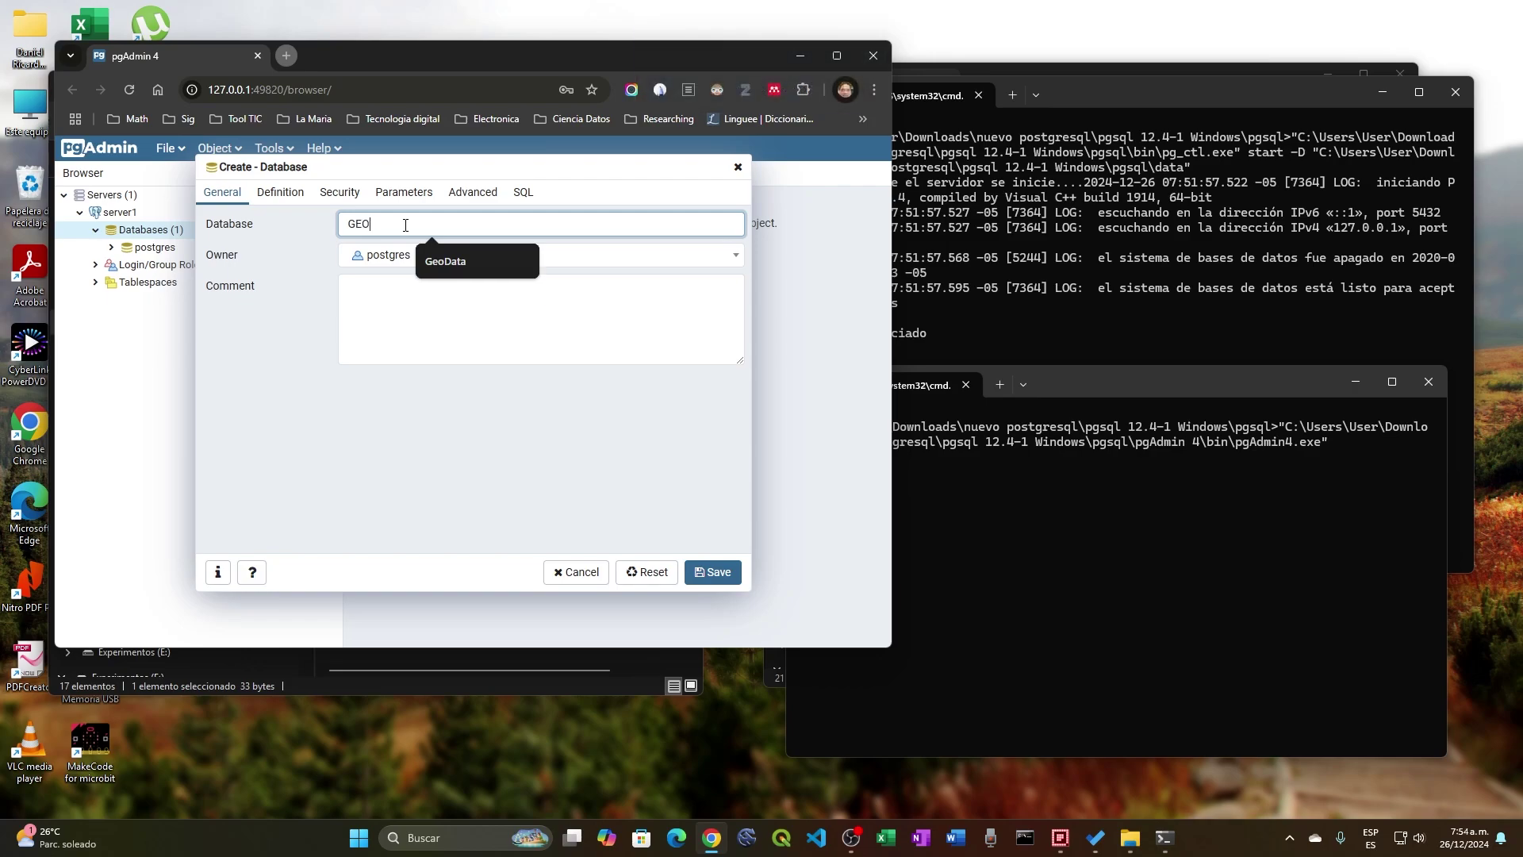
key("BackSpace")
key("Caps_Lock")
type("e")
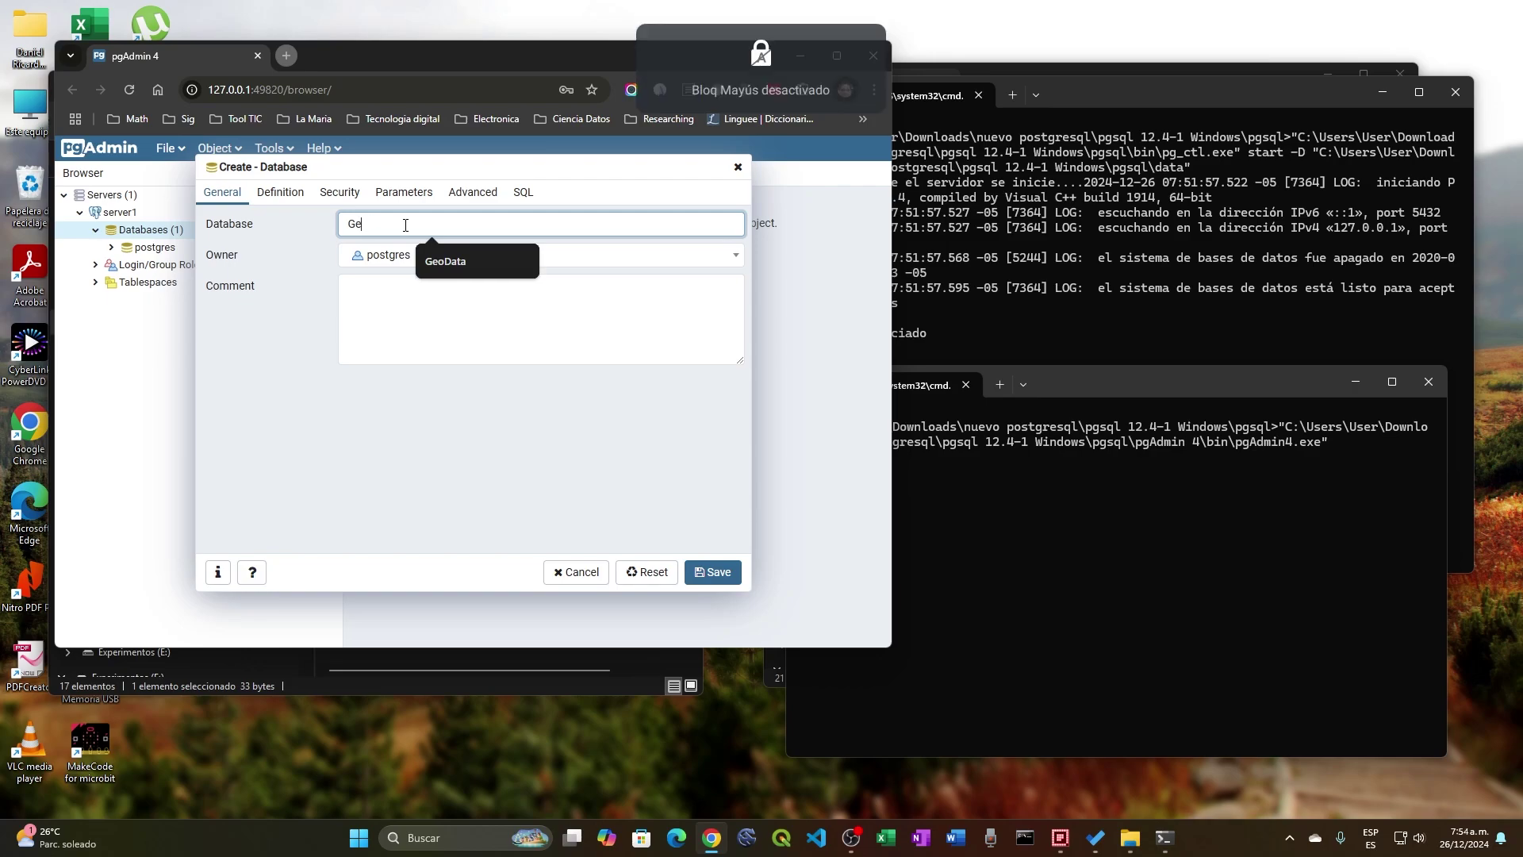
type("oData")
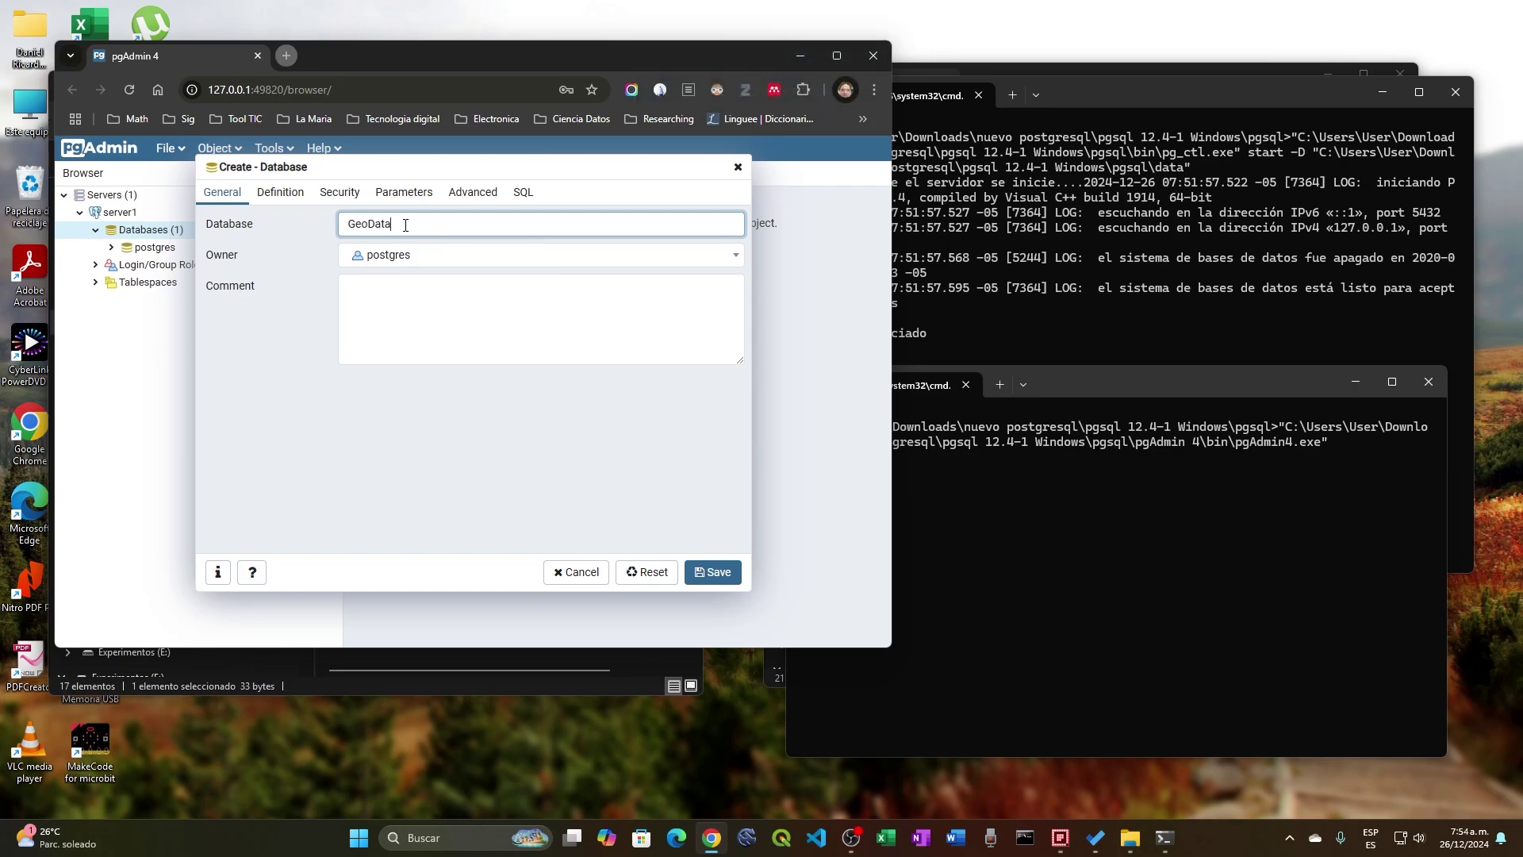
left_click(734, 580)
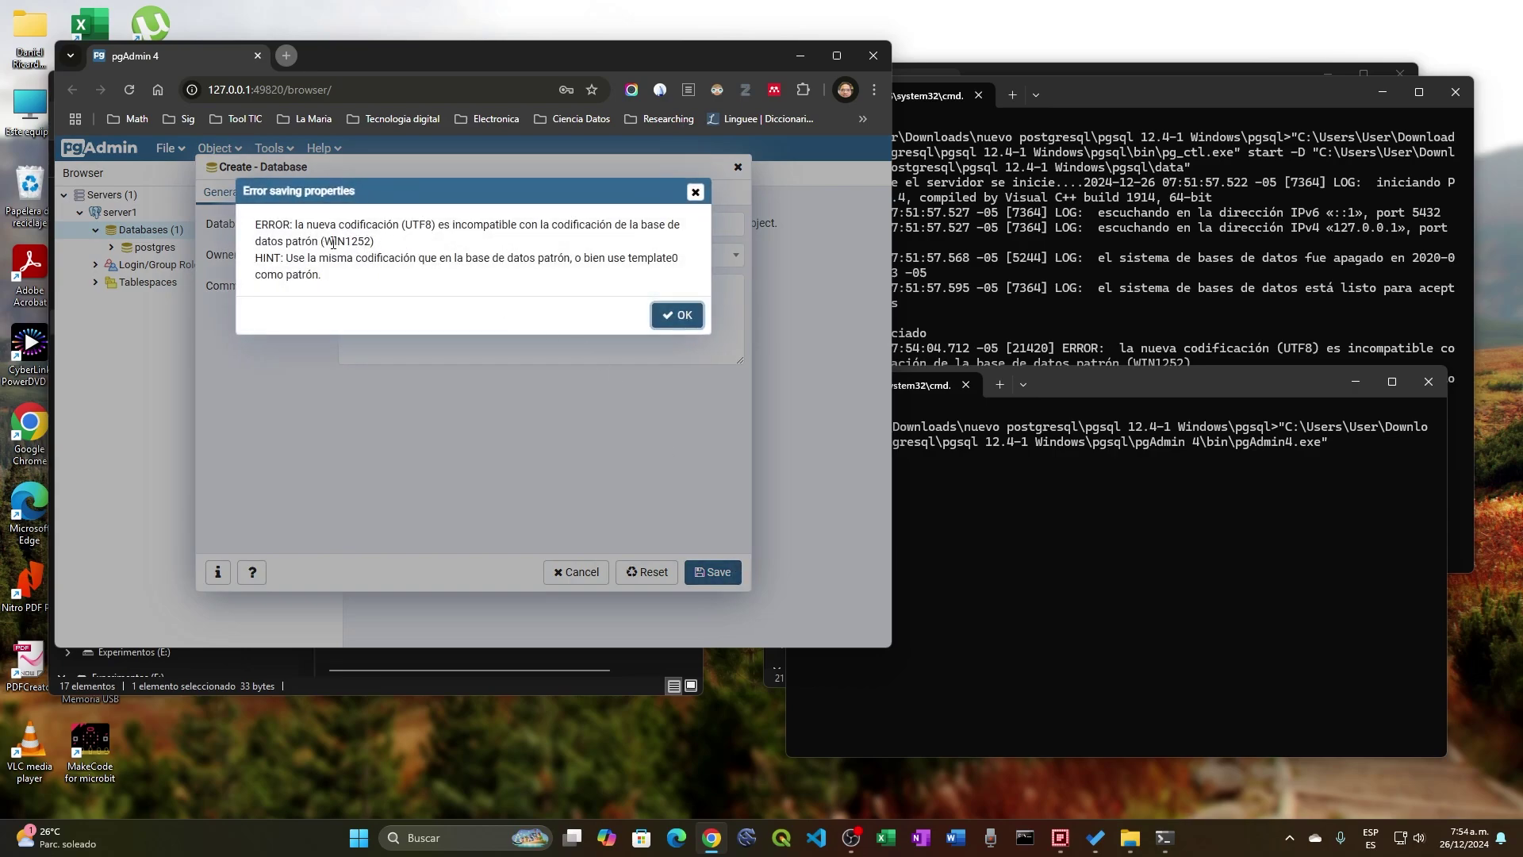
Copy the encoding name WIN1252 from the error message, set it as GeoData's encoding and save the database.
left_click_drag(323, 243, 372, 241)
key("ctrl+c")
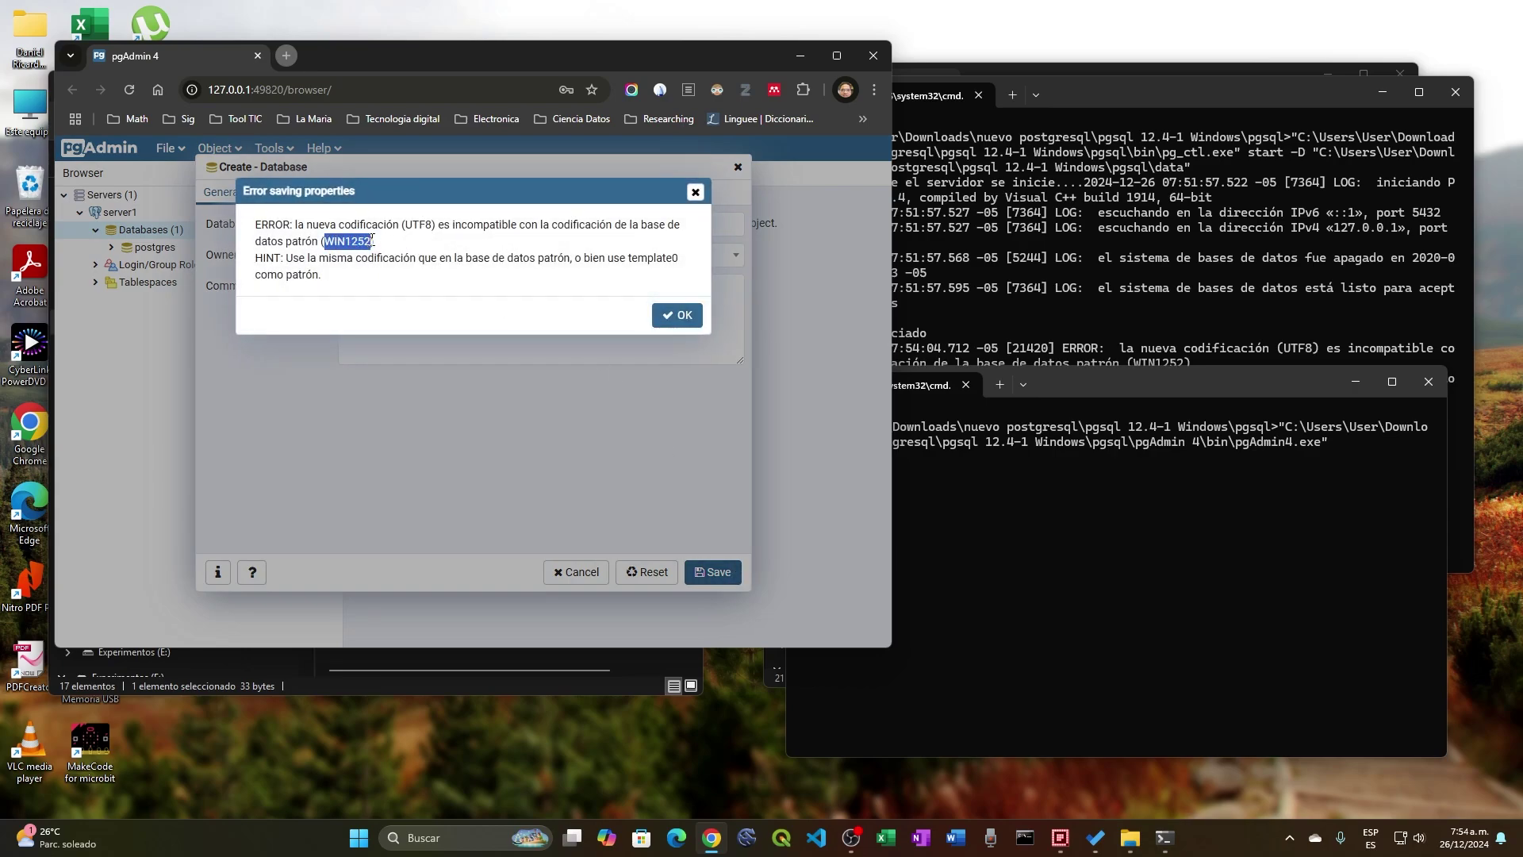
left_click(679, 315)
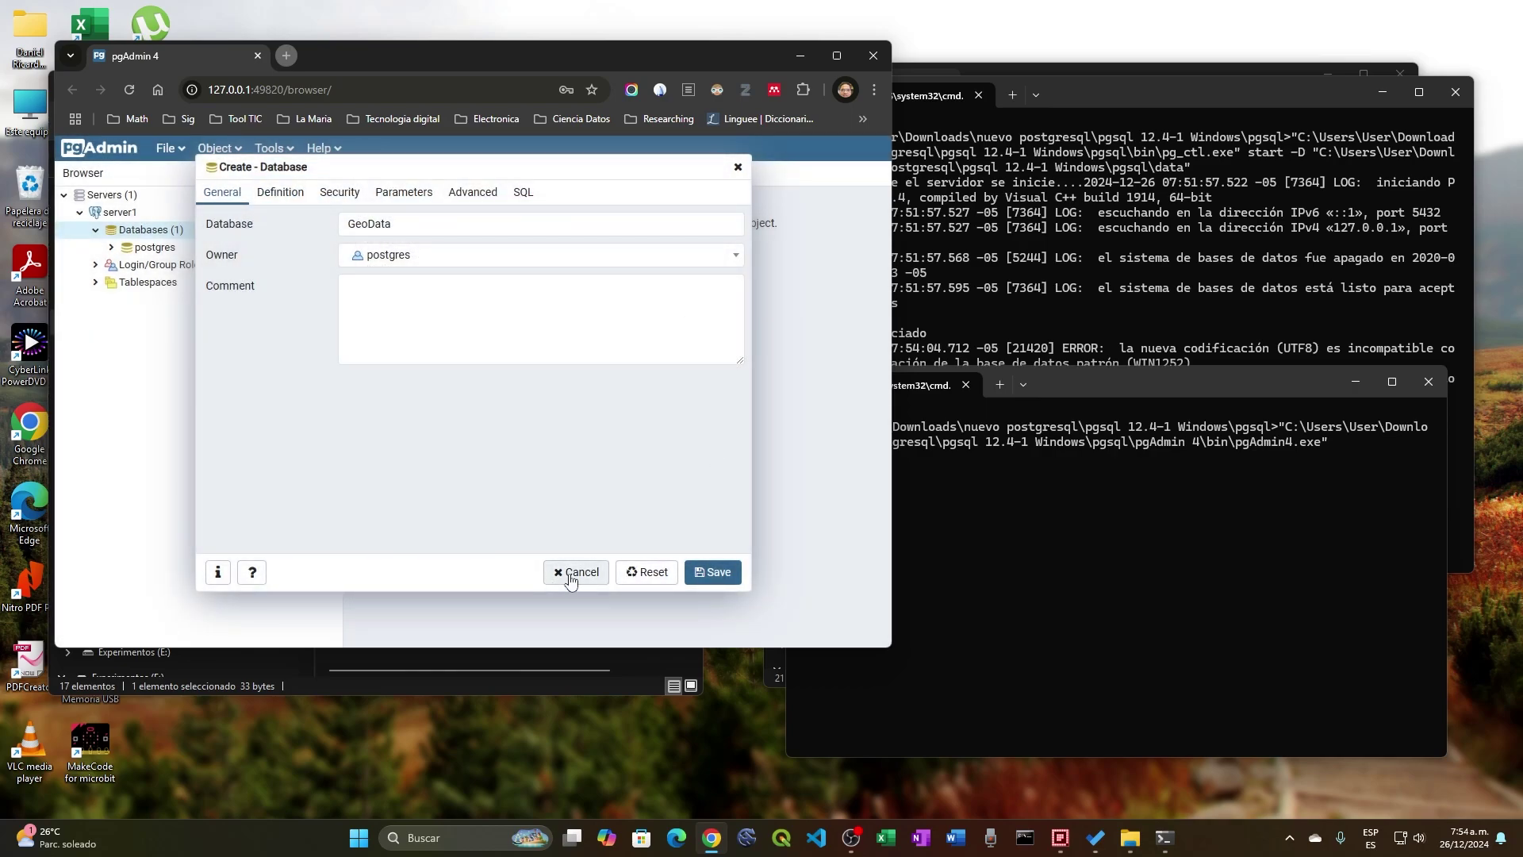
left_click(288, 198)
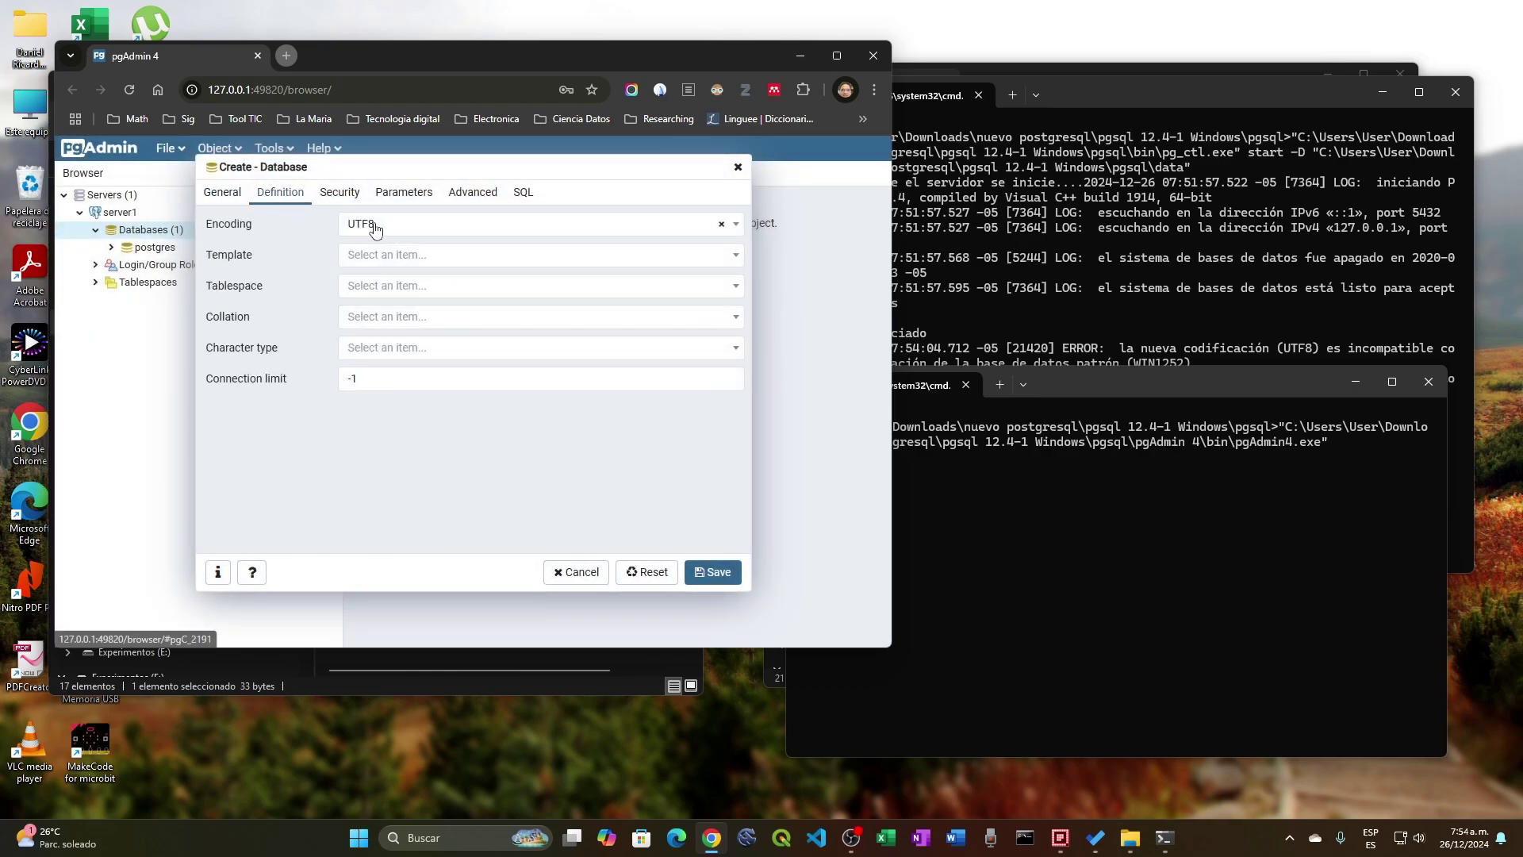
left_click(692, 230)
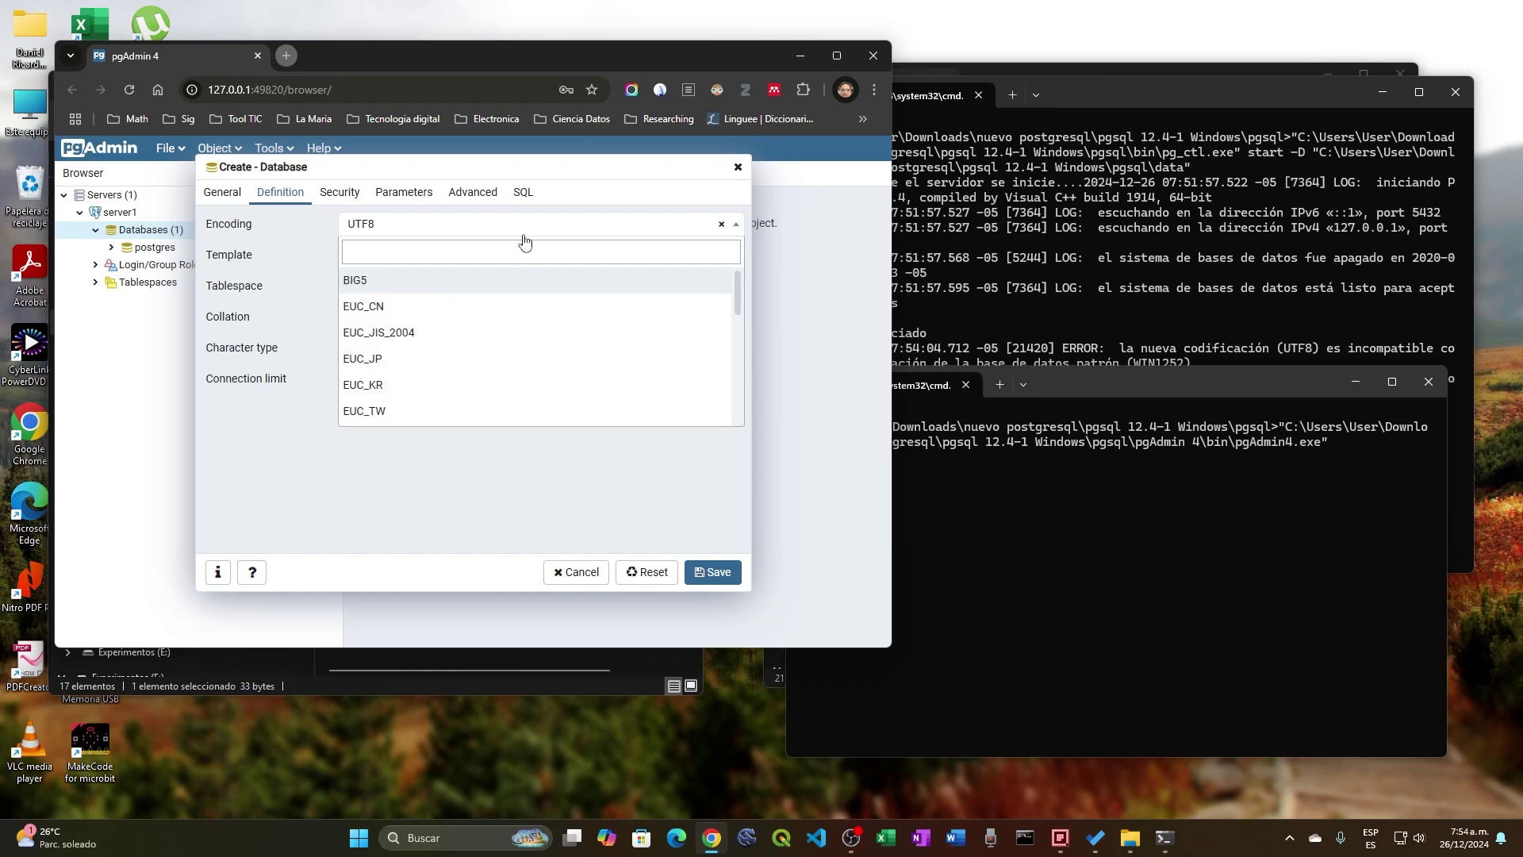
left_click(523, 237)
left_click(722, 226)
key("ctrl+v")
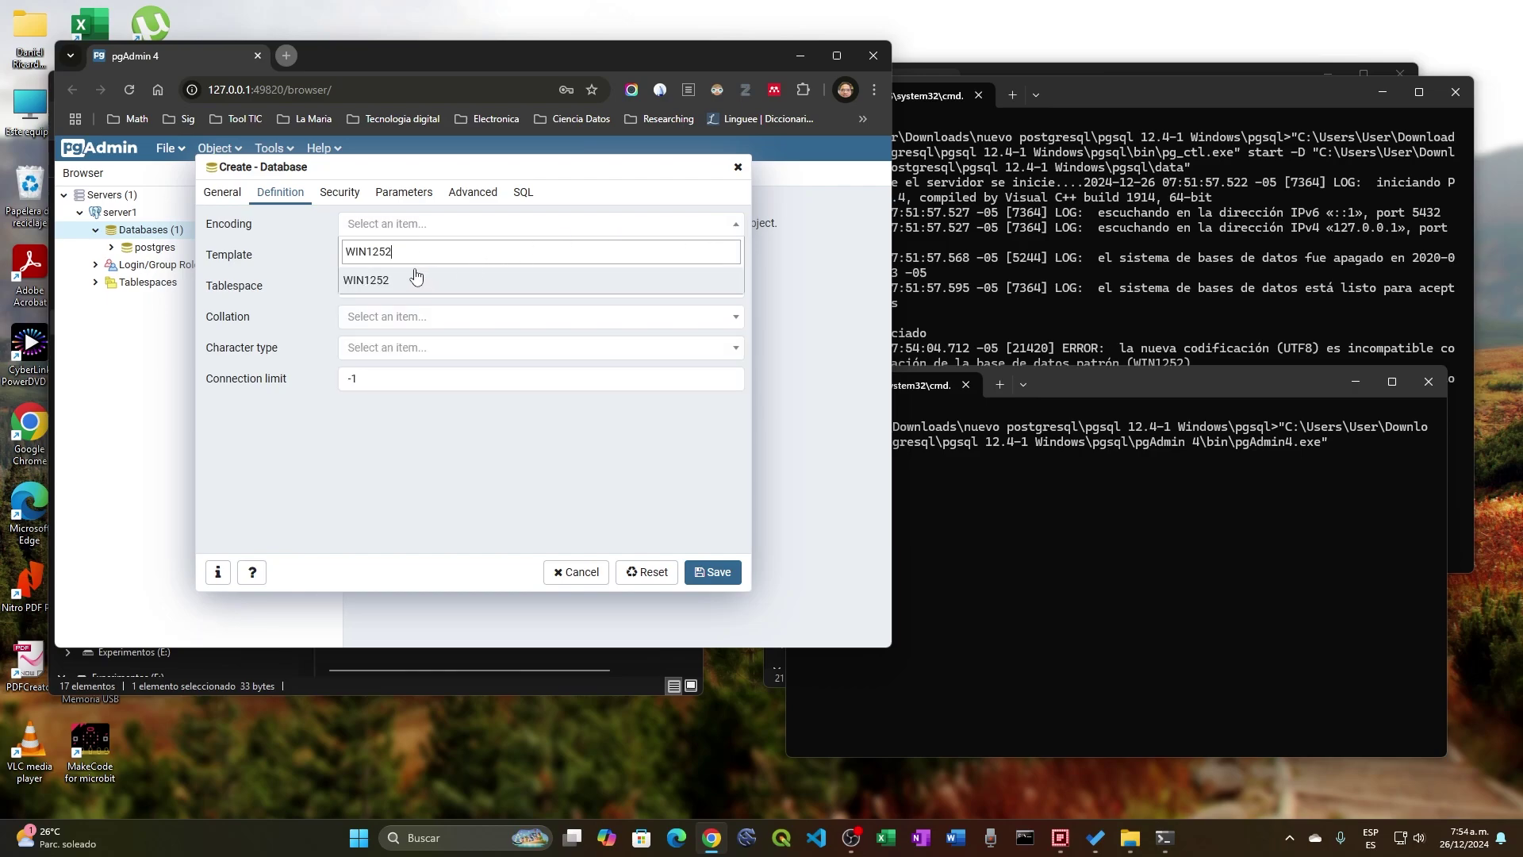
left_click(375, 282)
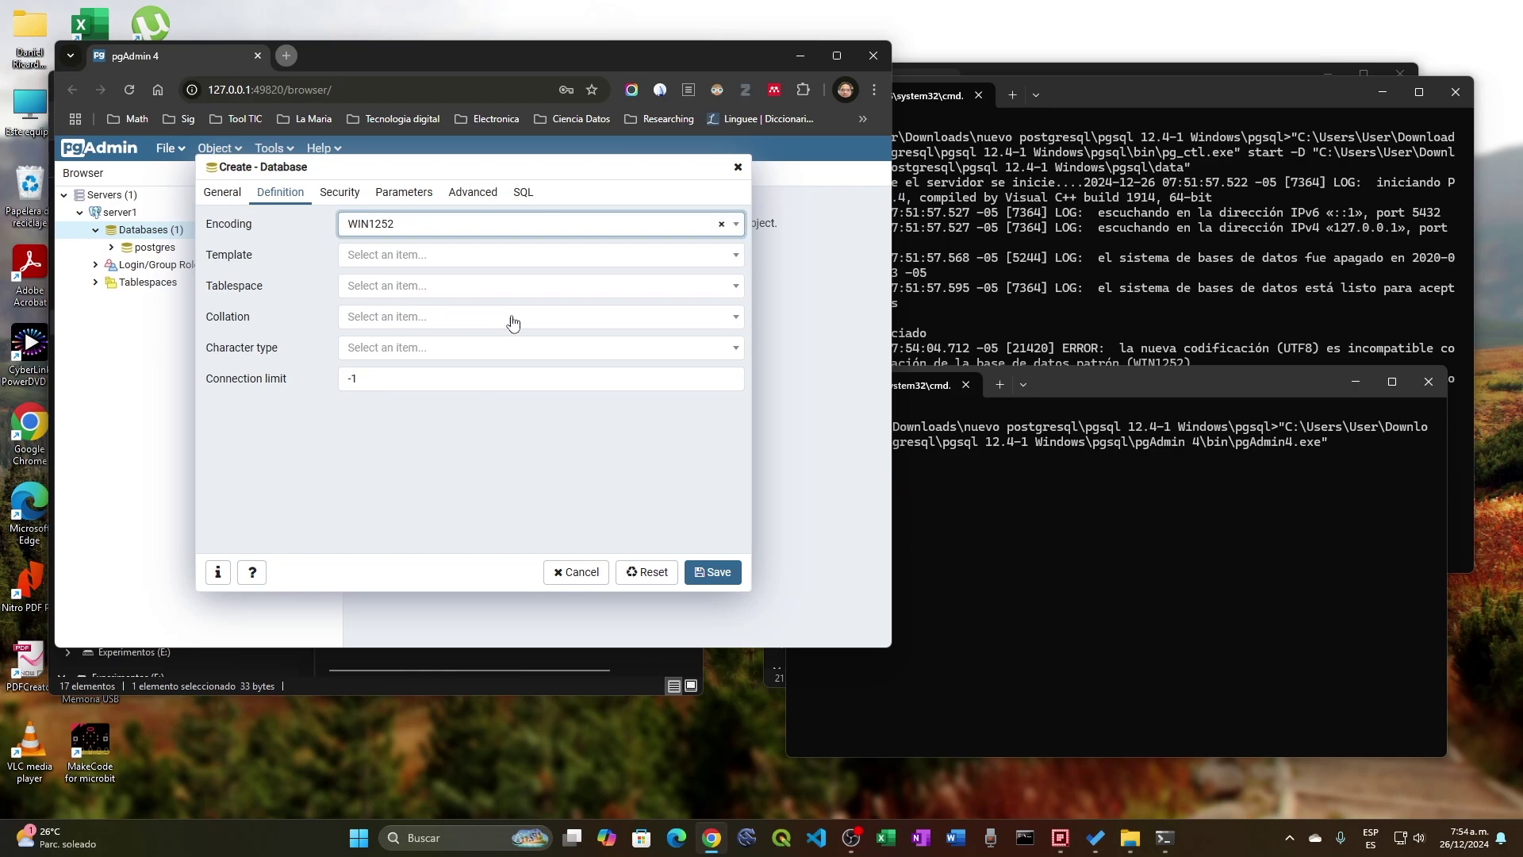
left_click(720, 575)
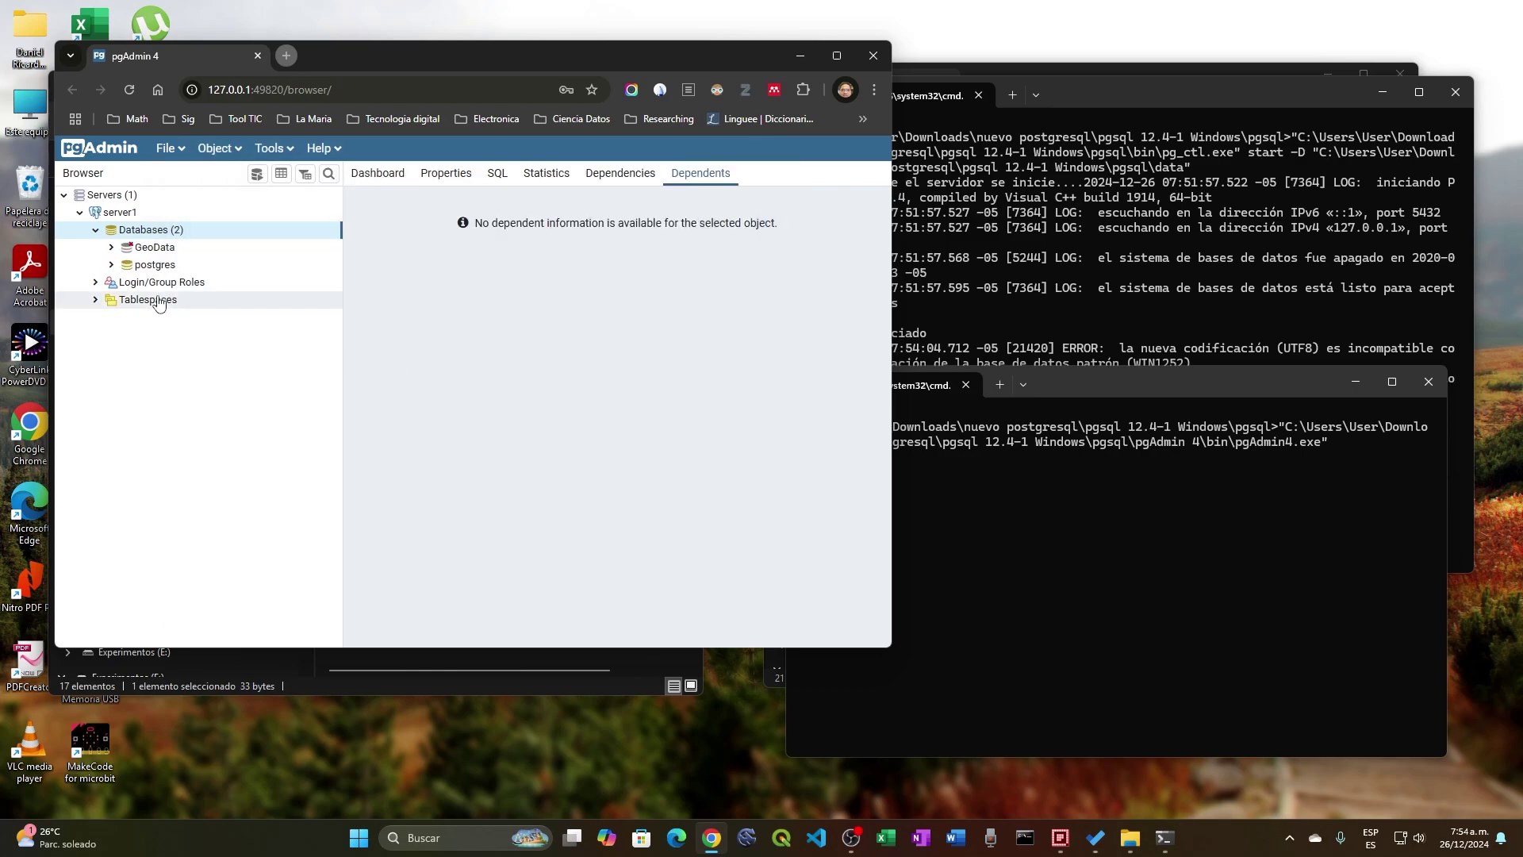
Connect to the GeoData database, expand its Extensions node and start creating a new extension there.
left_click(151, 247)
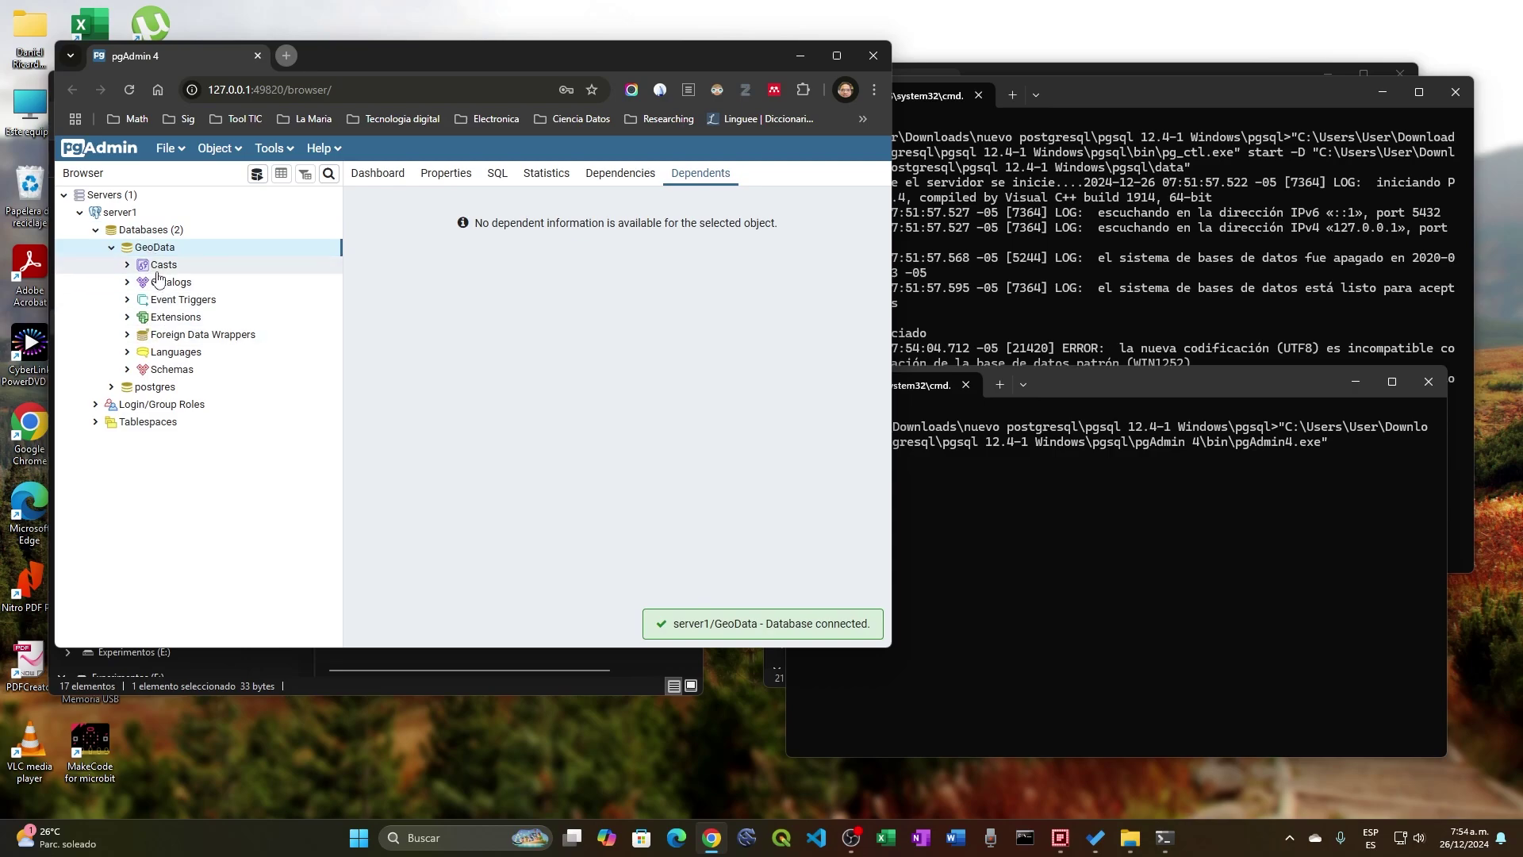
left_click(128, 317)
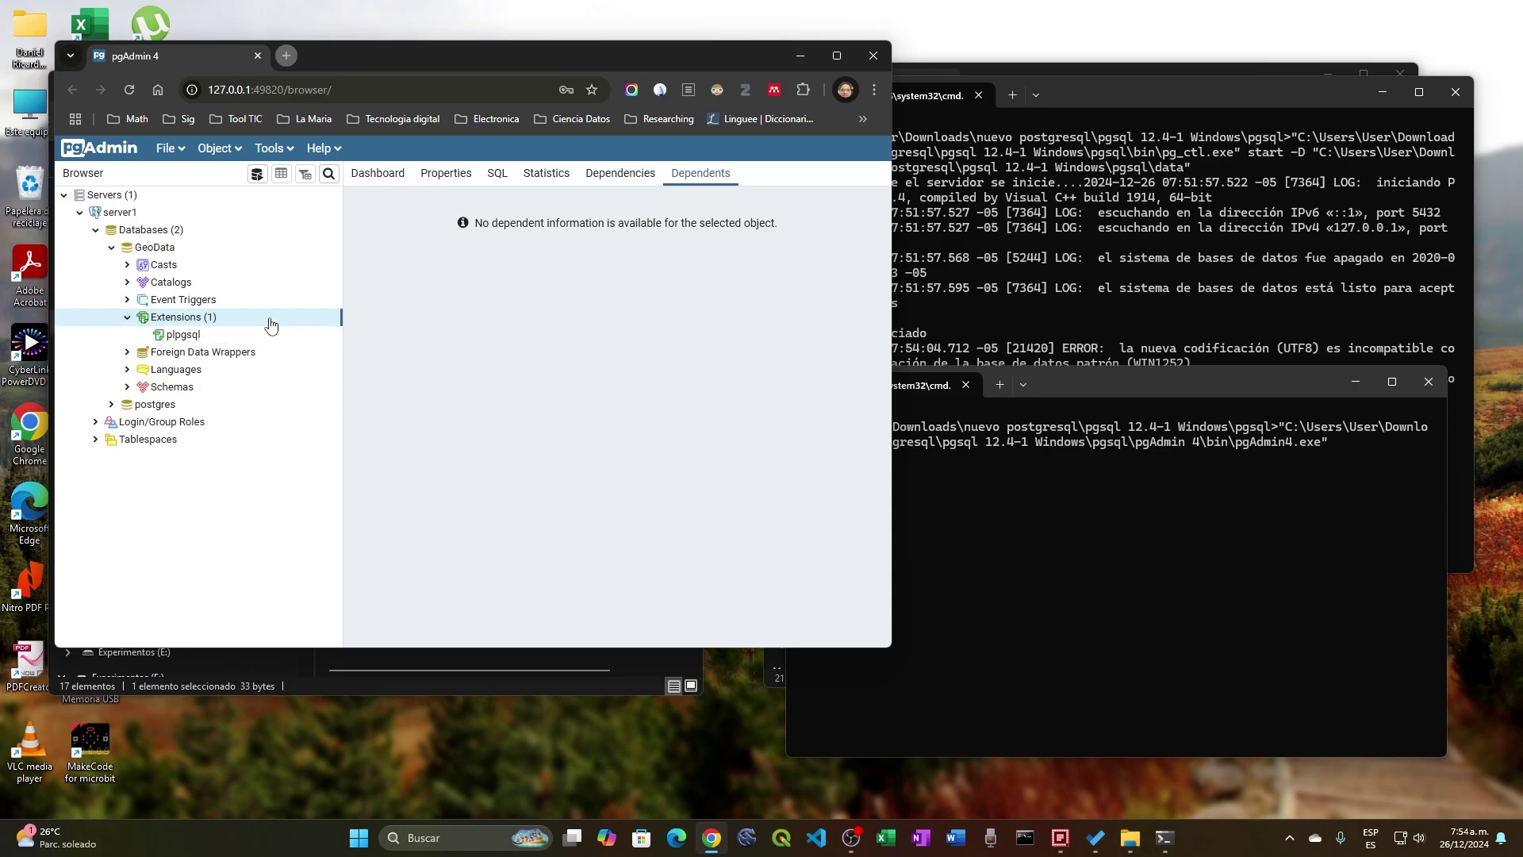
right_click(194, 325)
mouse_move(230, 332)
left_click(379, 335)
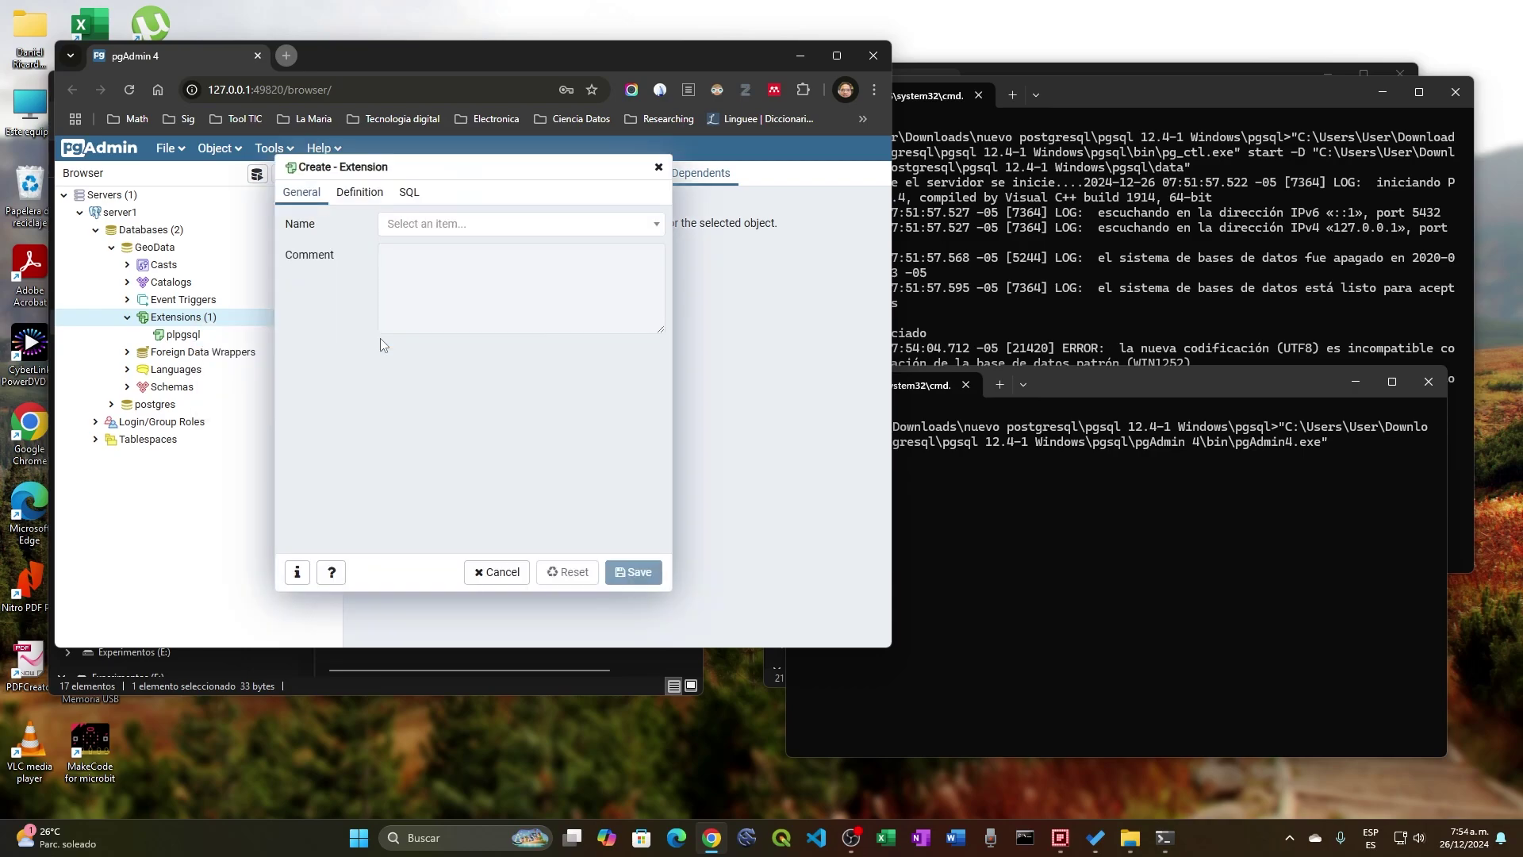
Filter the available extensions by "post", choose postgis as the new extension's name and save it to GeoData.
left_click(652, 229)
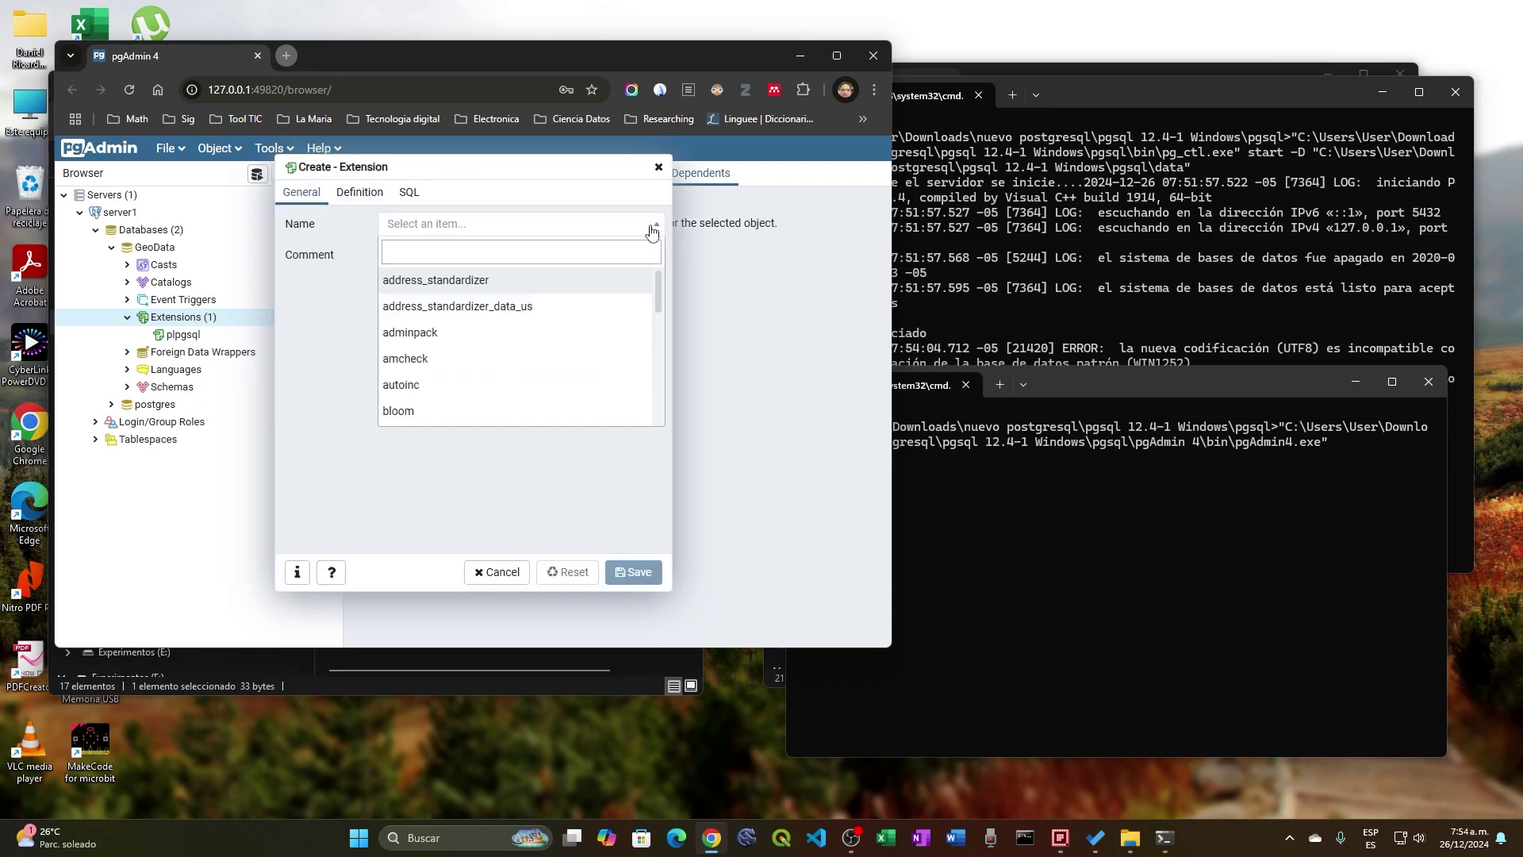
type("post")
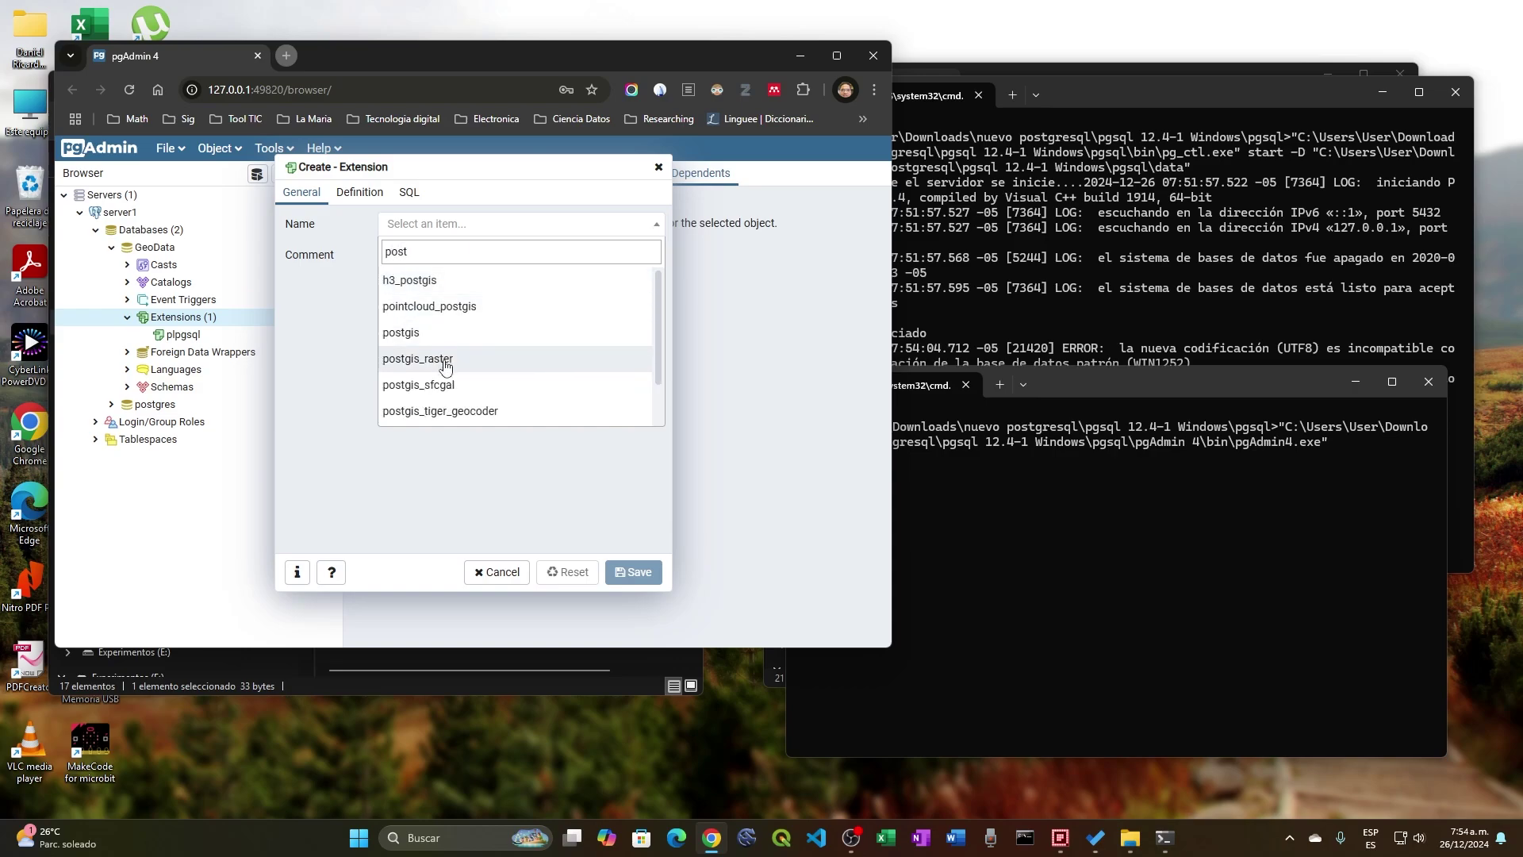
scroll(455, 406, "down", 1)
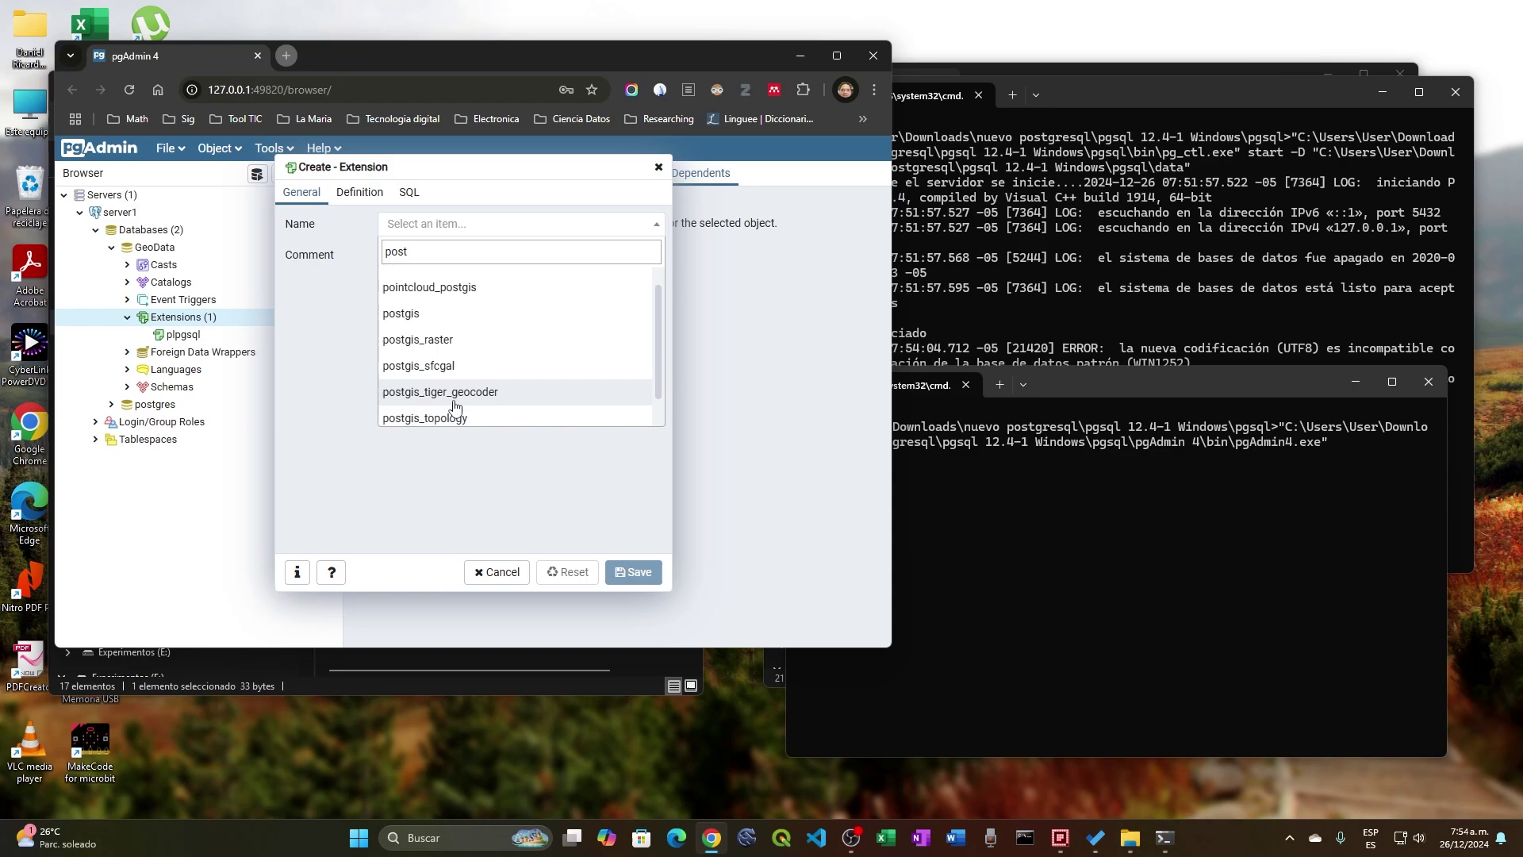
scroll(454, 406, "down", 1)
scroll(457, 413, "down", 1)
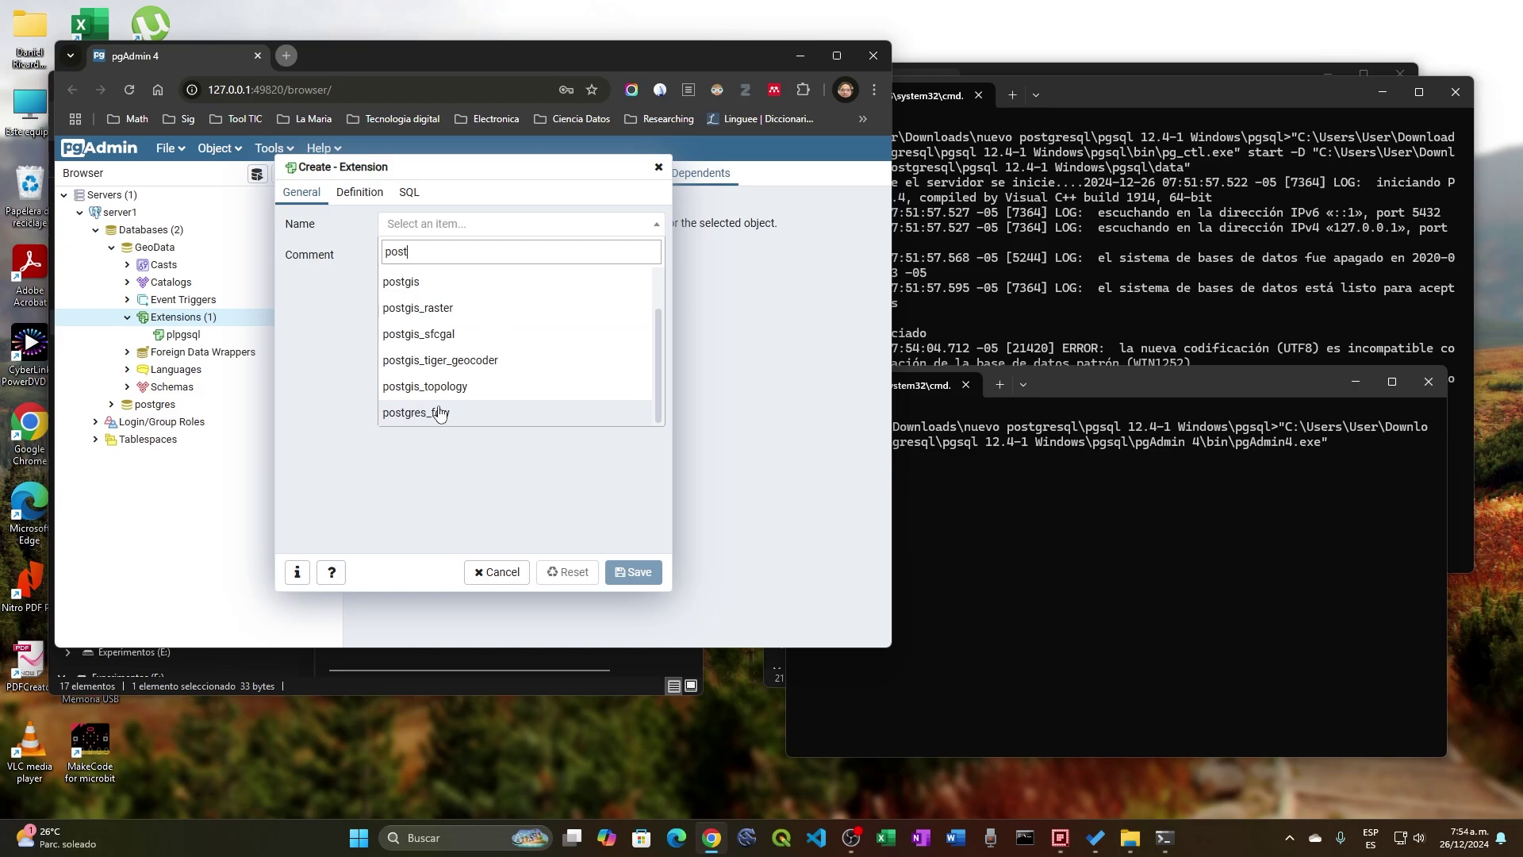
scroll(420, 410, "up", 2)
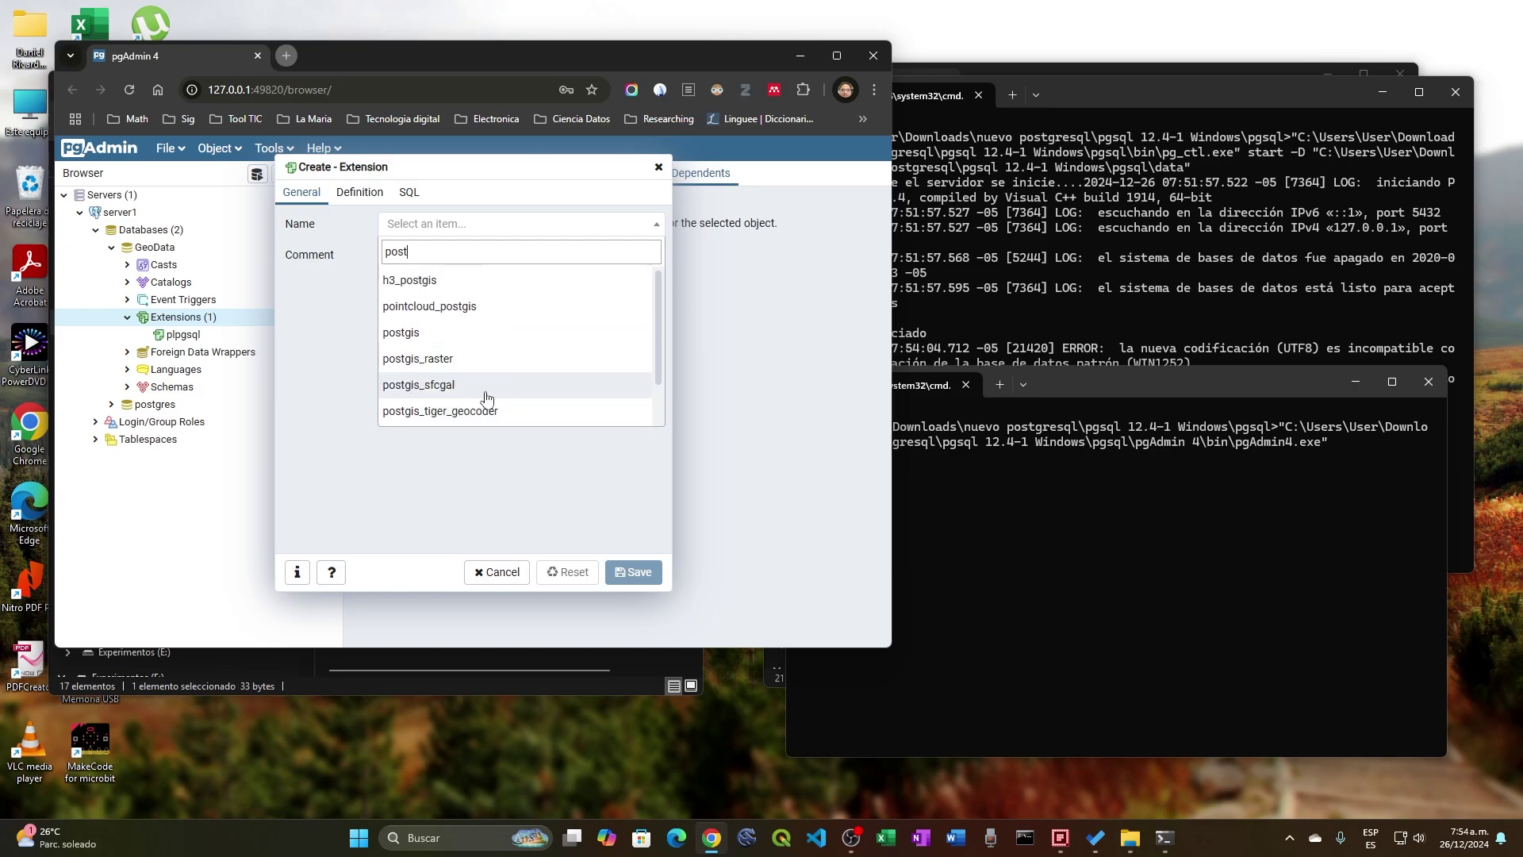
scroll(500, 400, "down", 2)
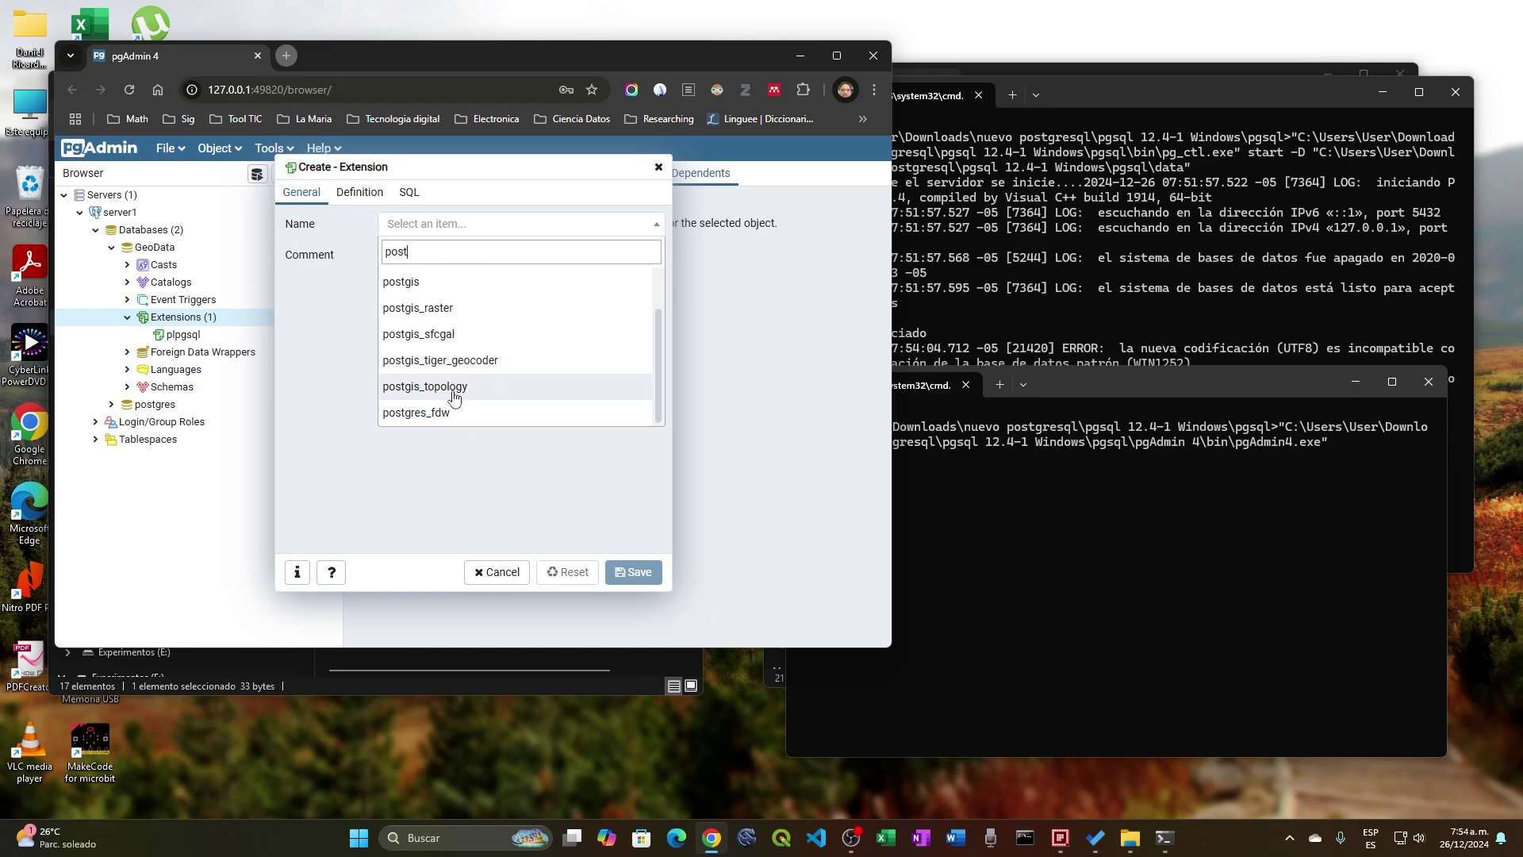
scroll(455, 396, "up", 2)
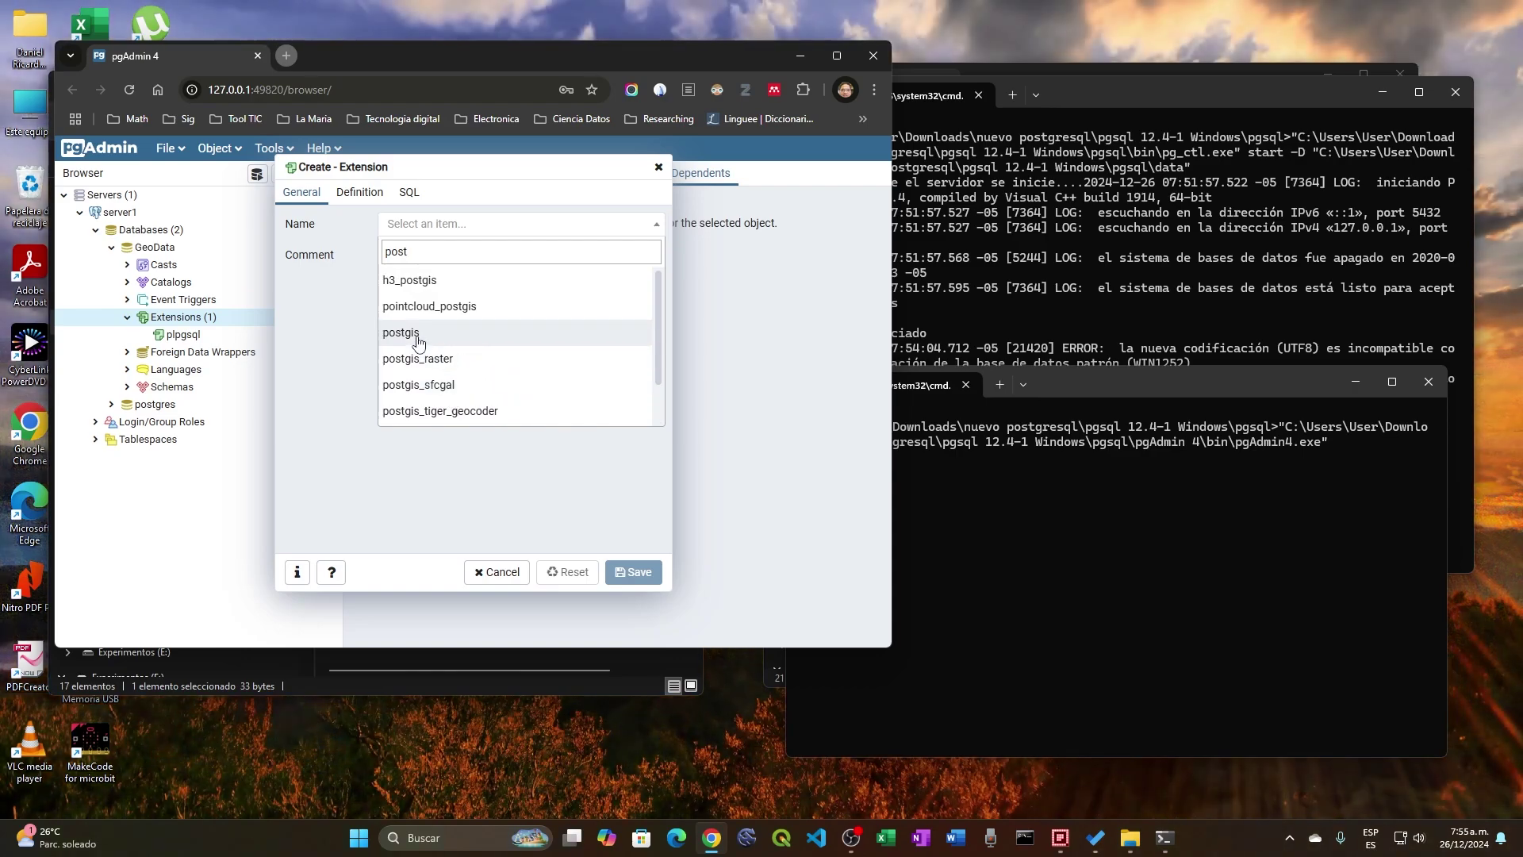
left_click(418, 333)
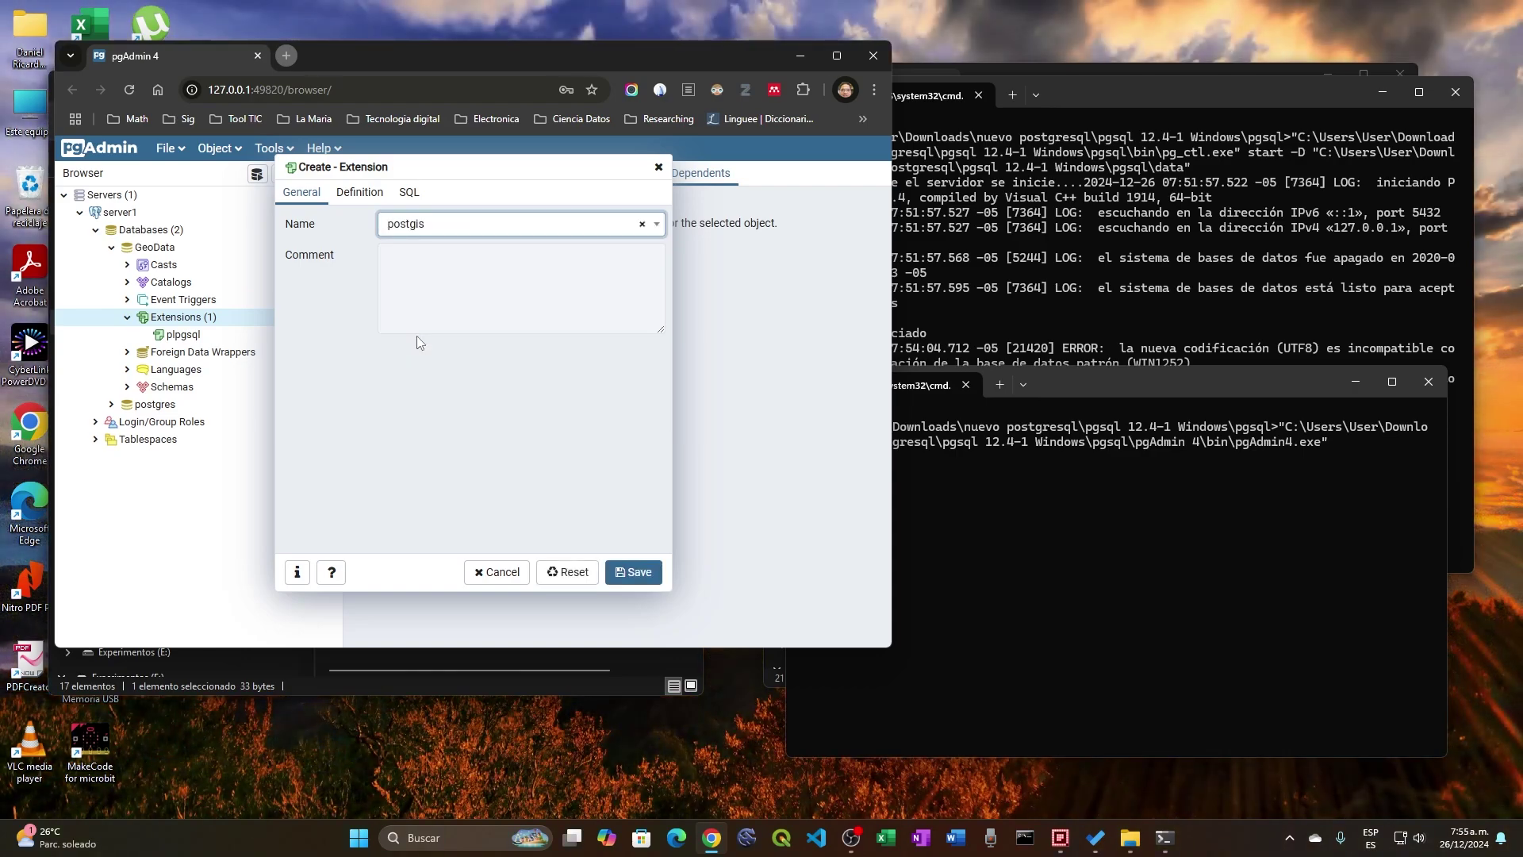
left_click(641, 572)
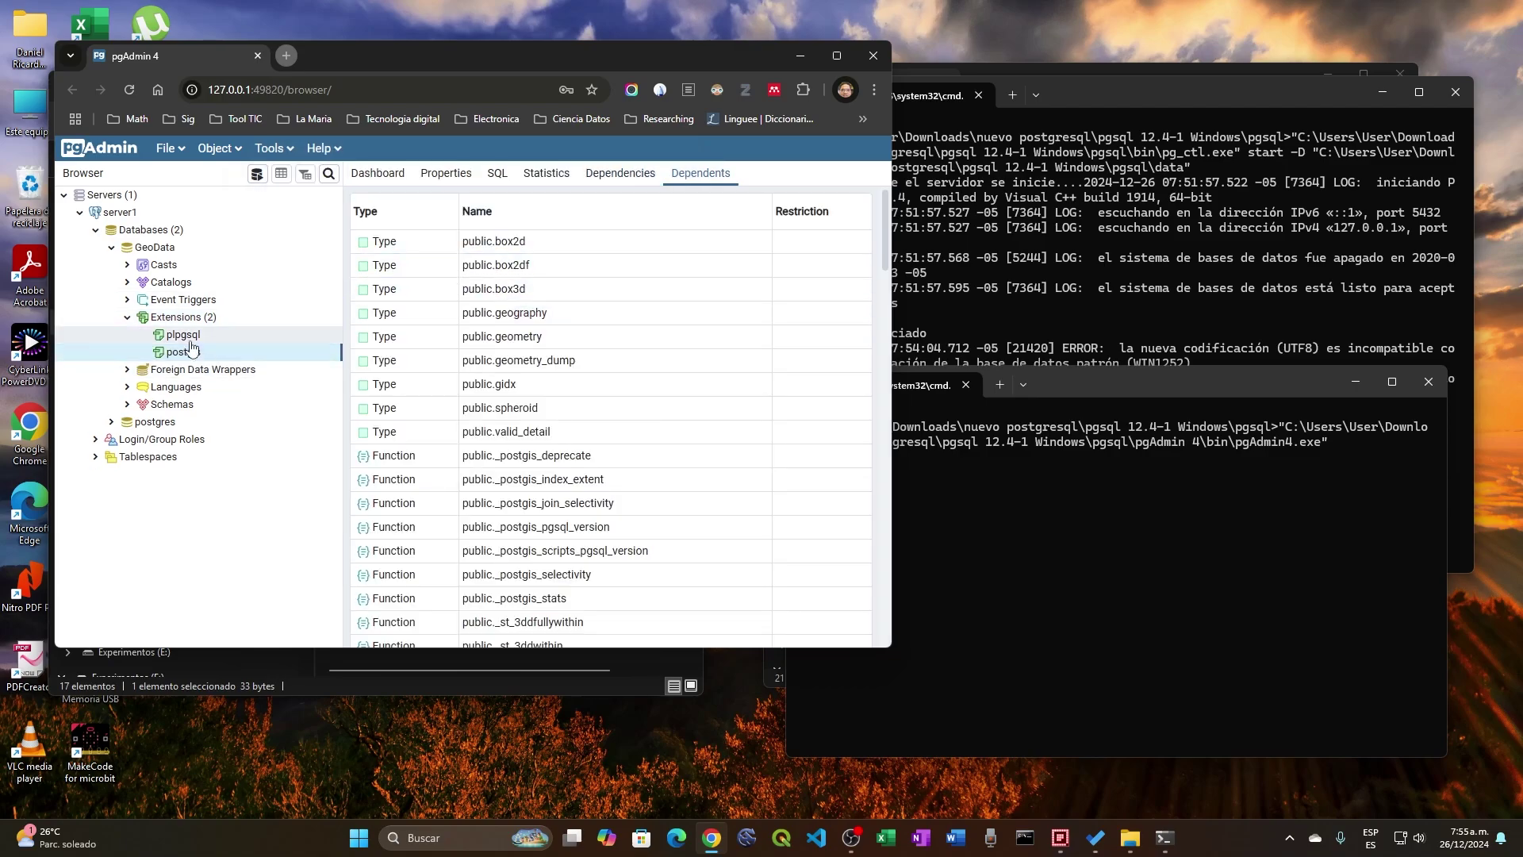
Create another extension under GeoData's Extensions node, choosing postgis_raster as its name, and save it.
left_click(184, 317)
right_click(187, 319)
mouse_move(283, 339)
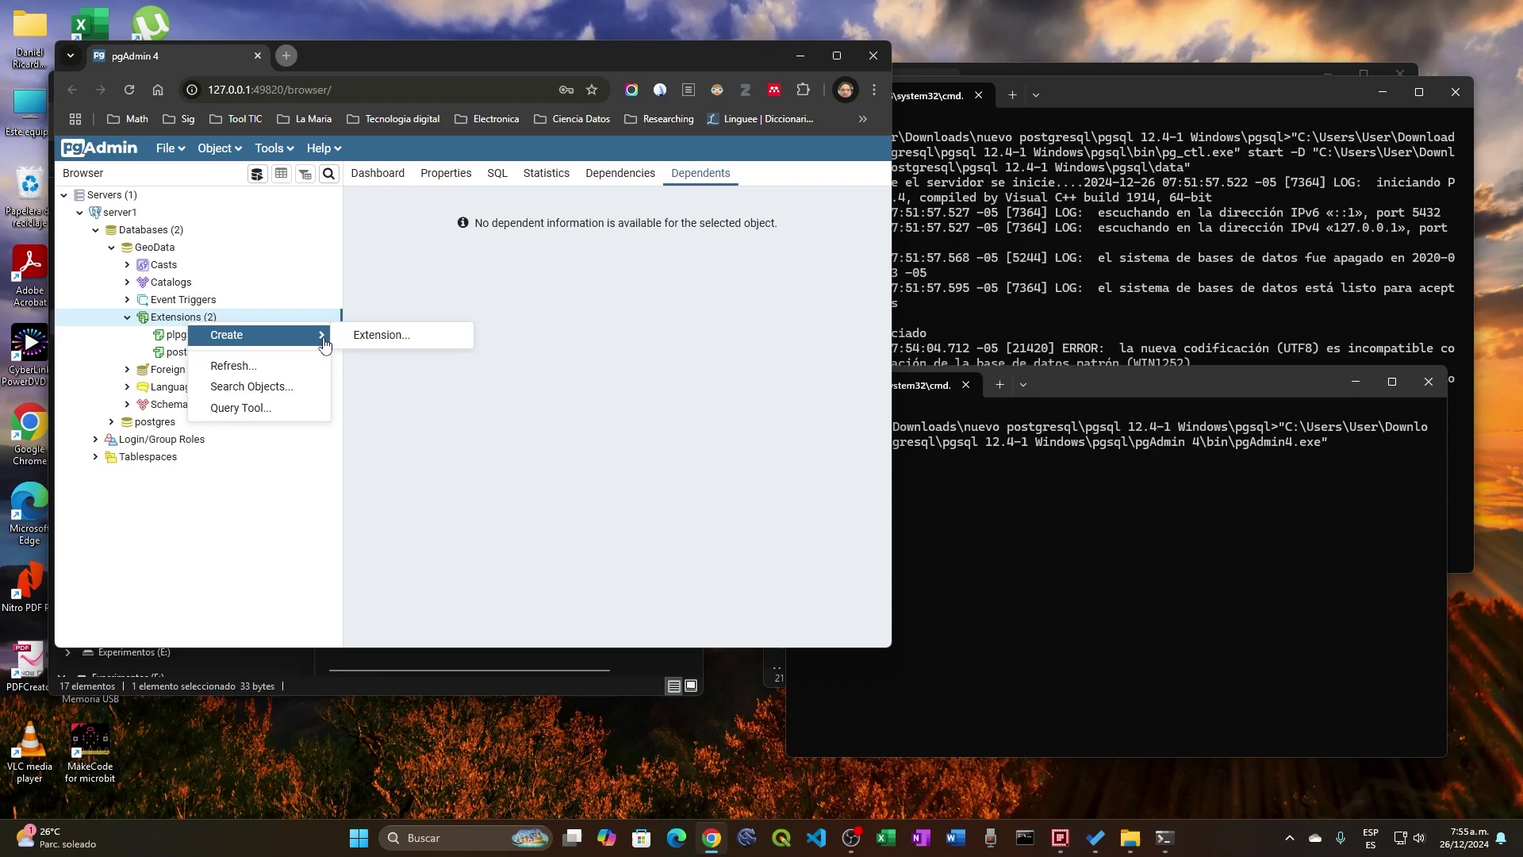
left_click(377, 335)
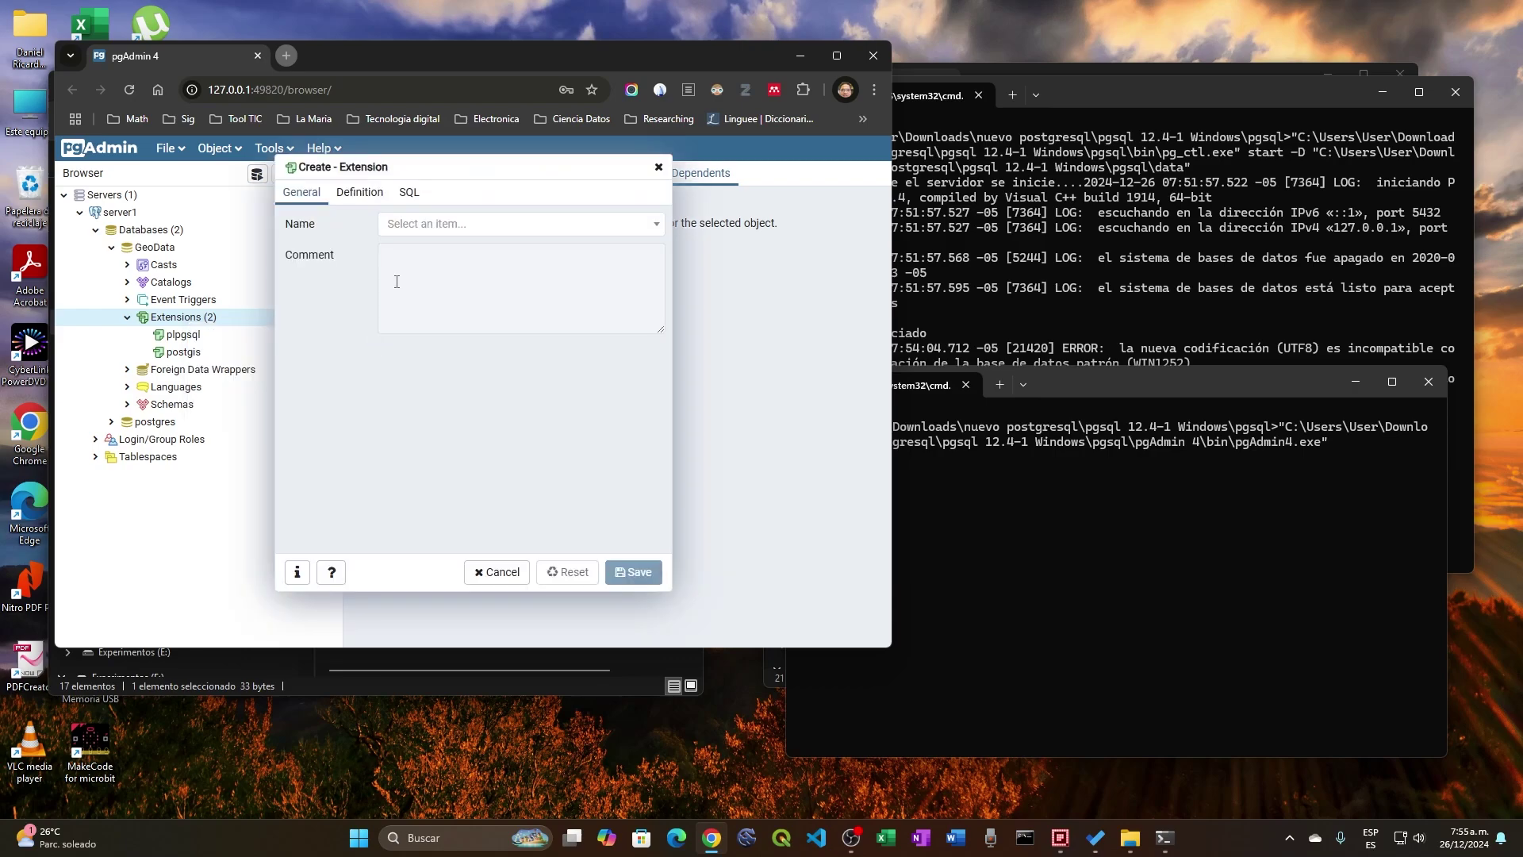
left_click(409, 229)
type("poo")
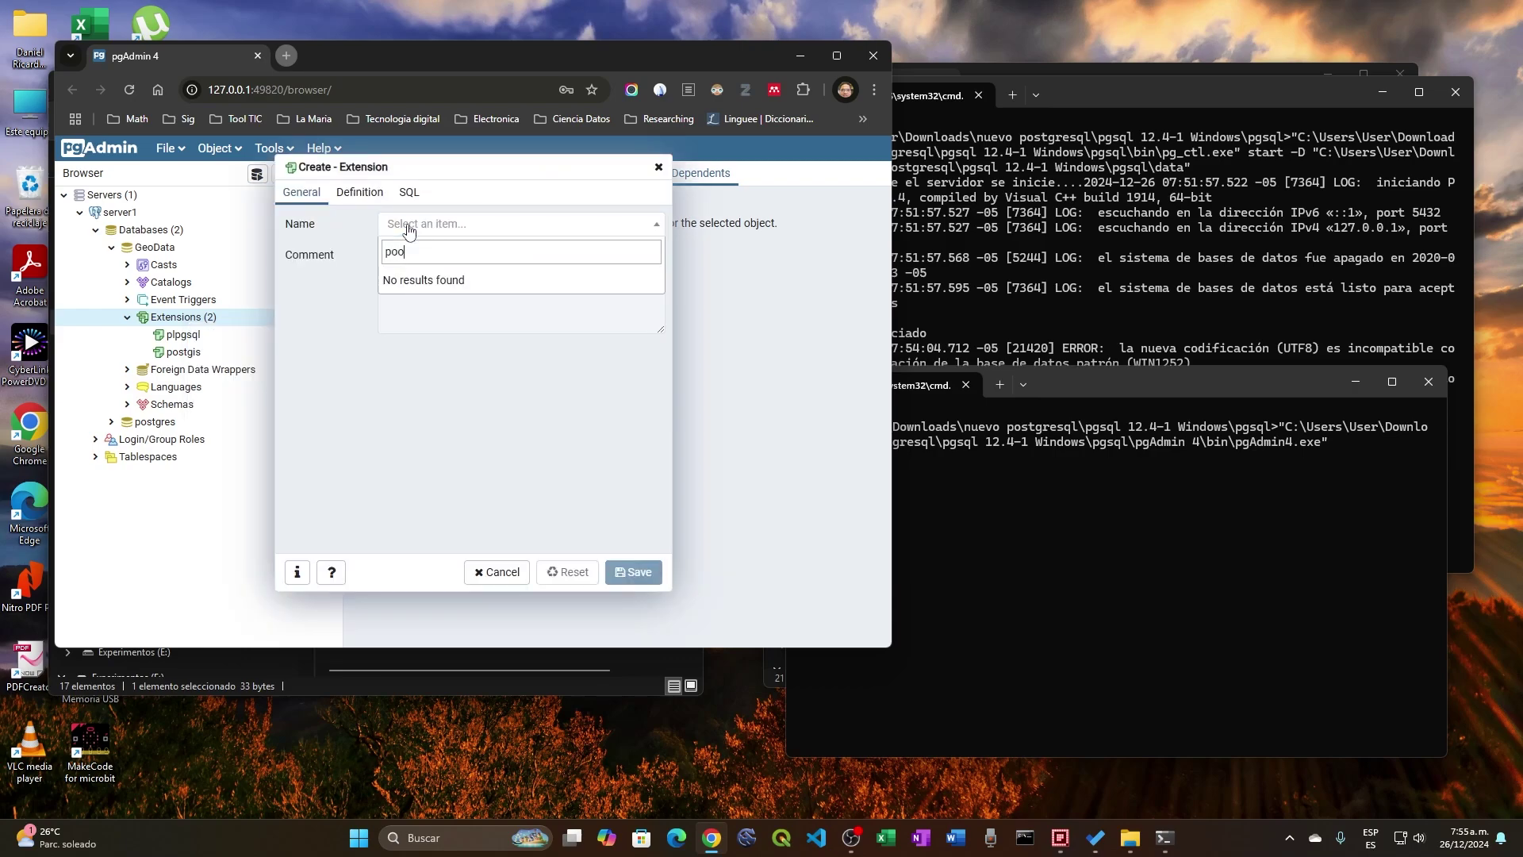
key("BackSpace")
type("st")
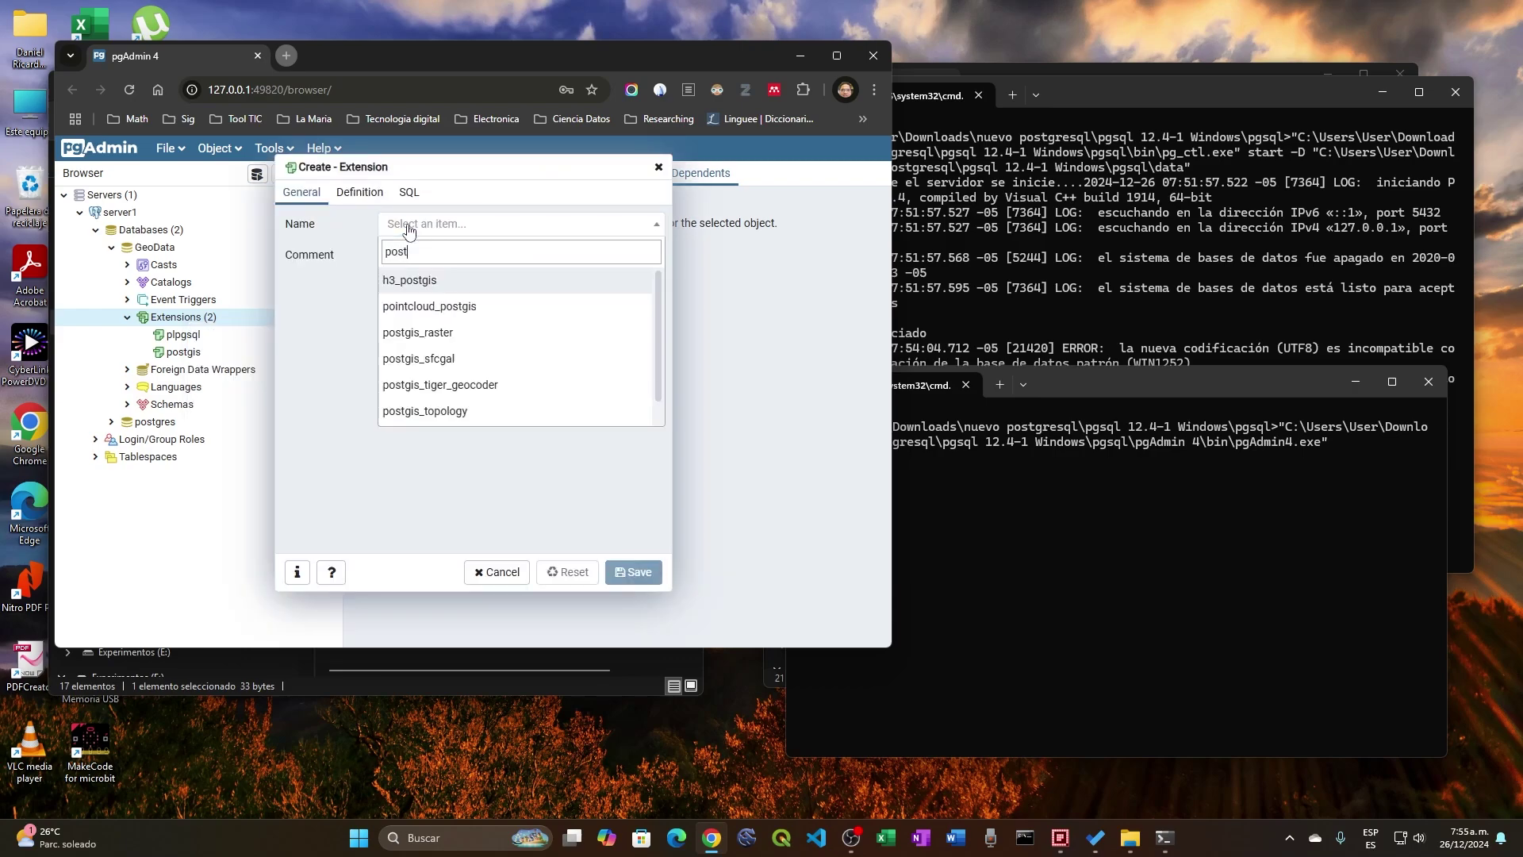
left_click(433, 333)
left_click(660, 579)
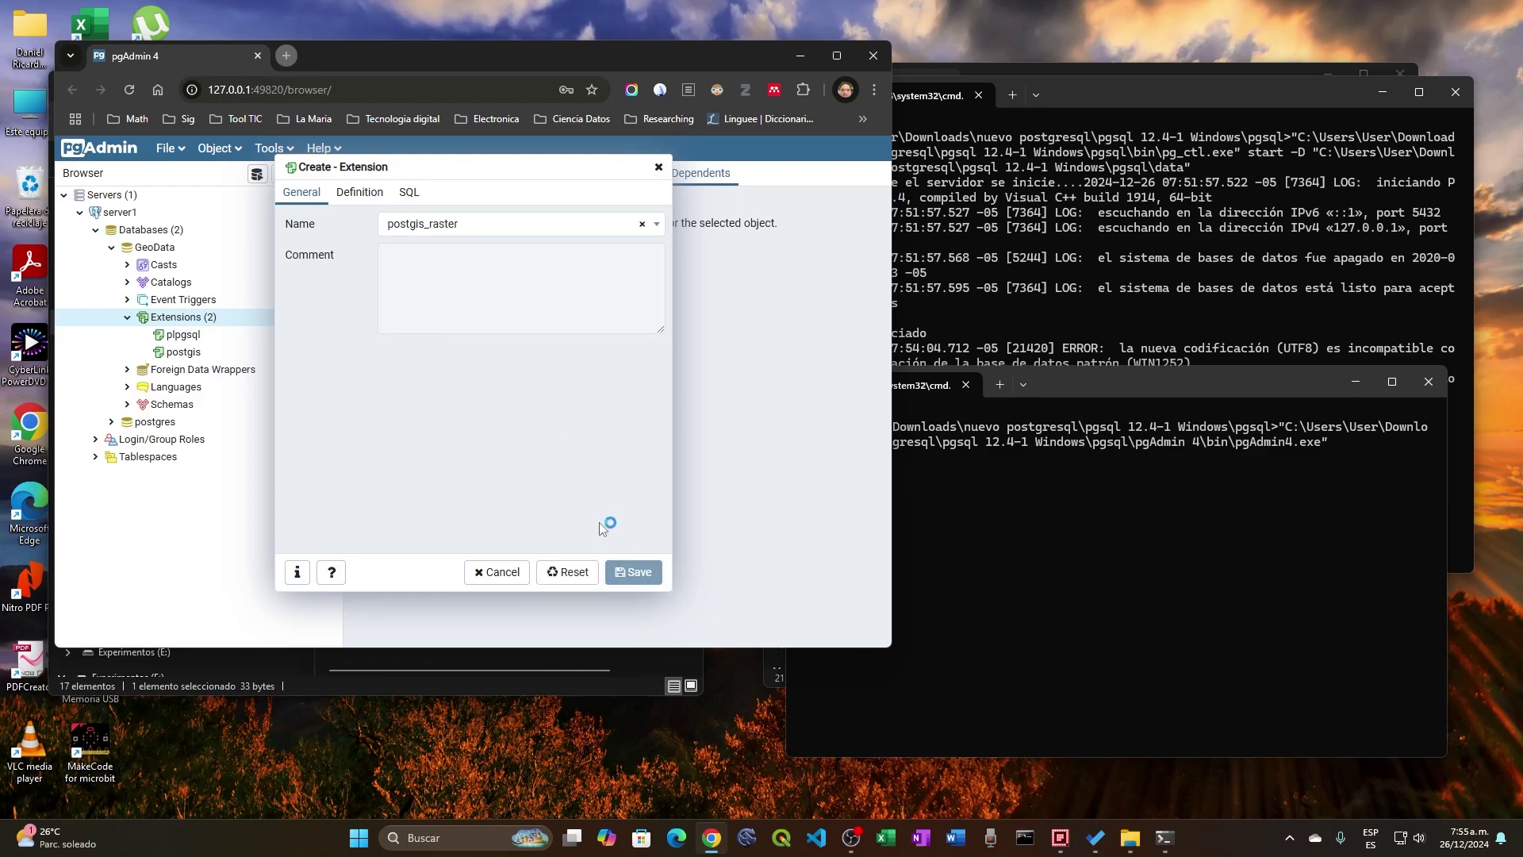
Add the postgis_topology extension to GeoData, save it and collapse the Extensions node.
right_click(171, 324)
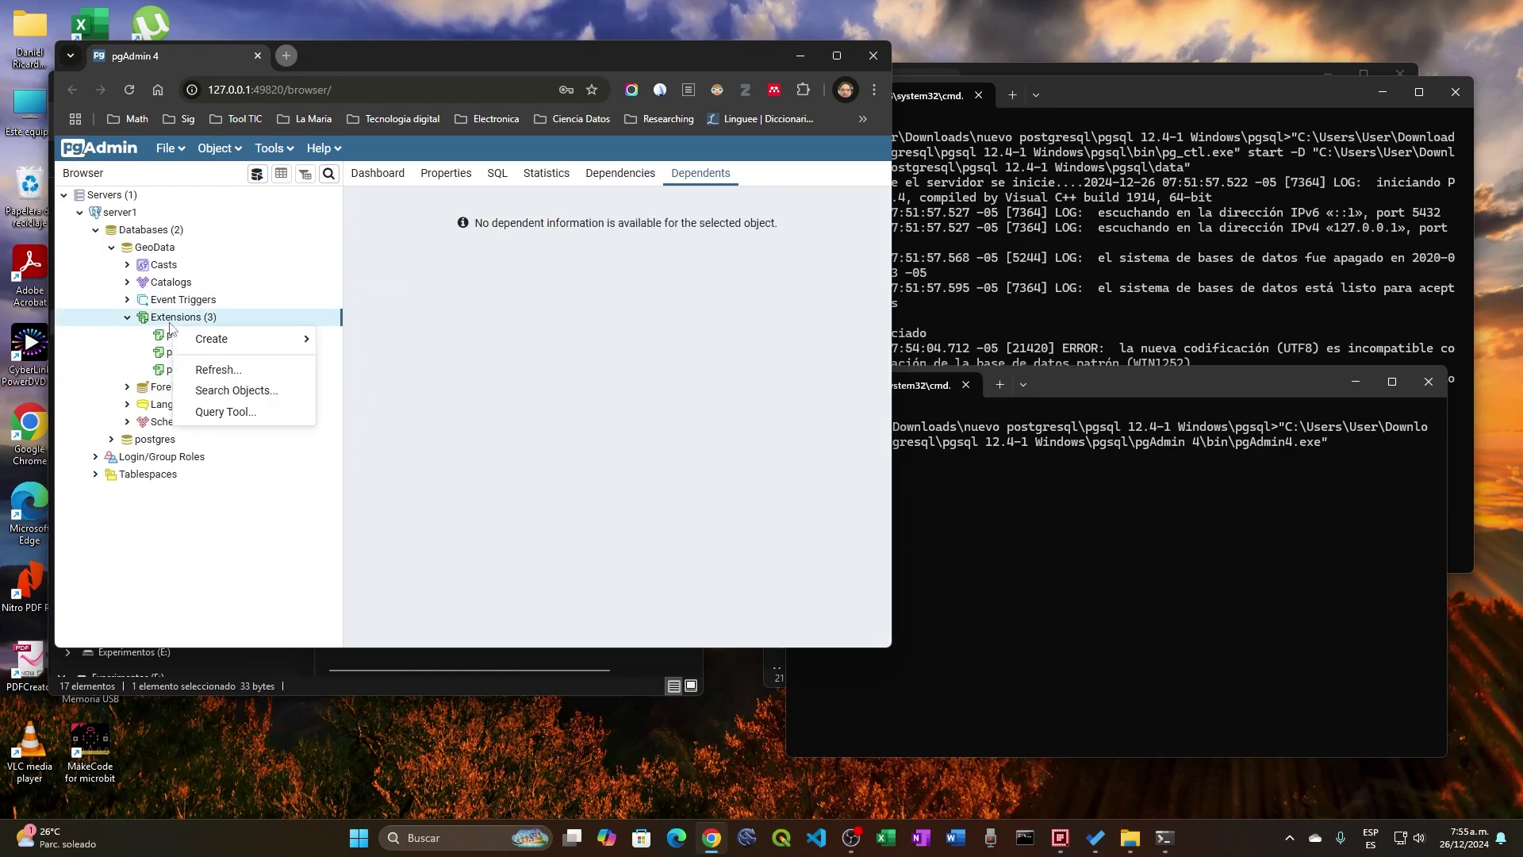
mouse_move(210, 339)
left_click(344, 347)
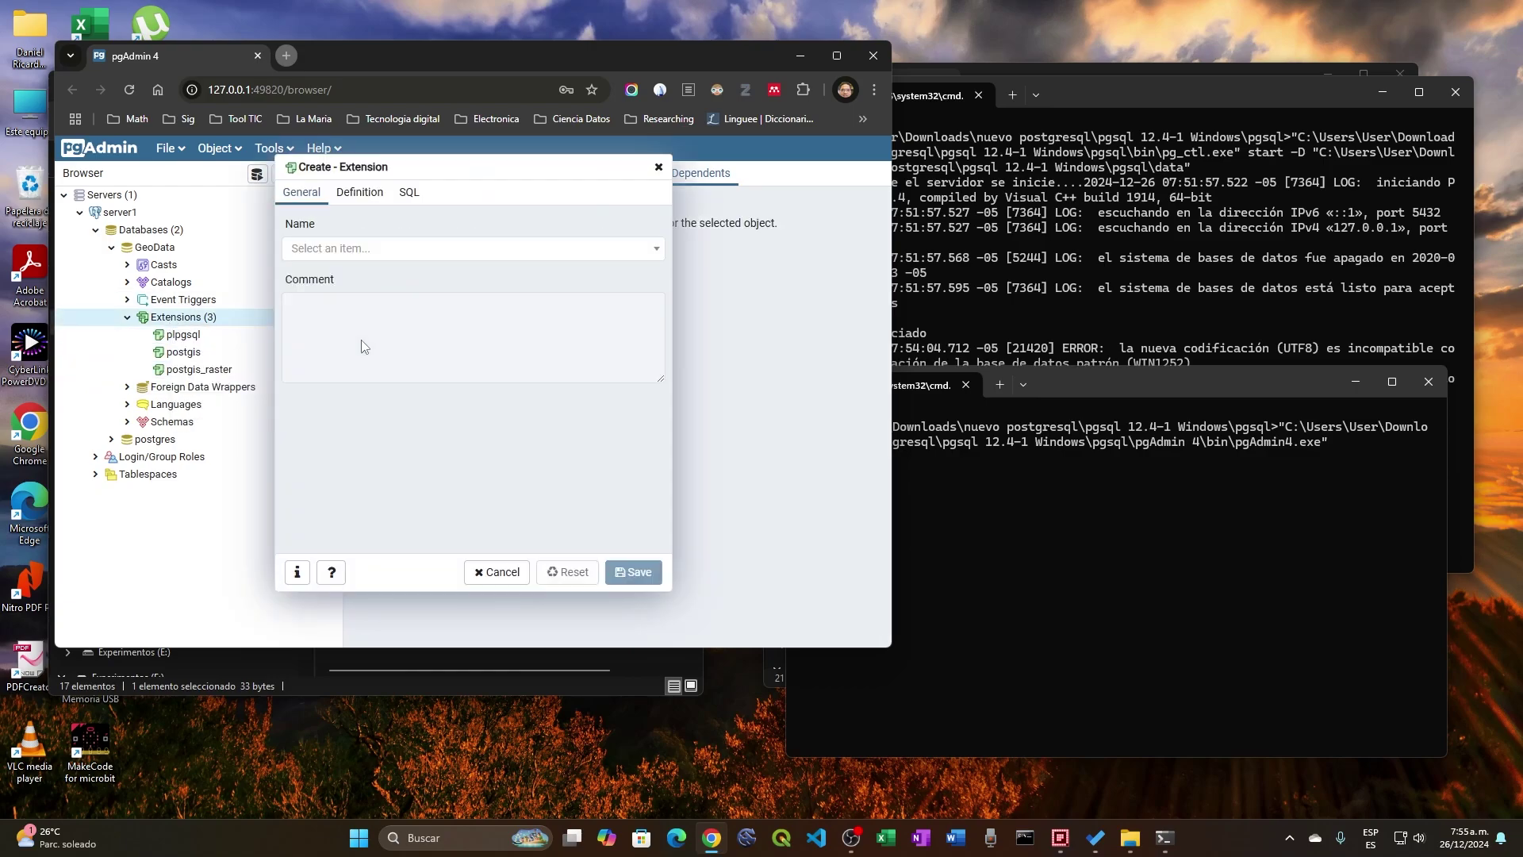
left_click(433, 230)
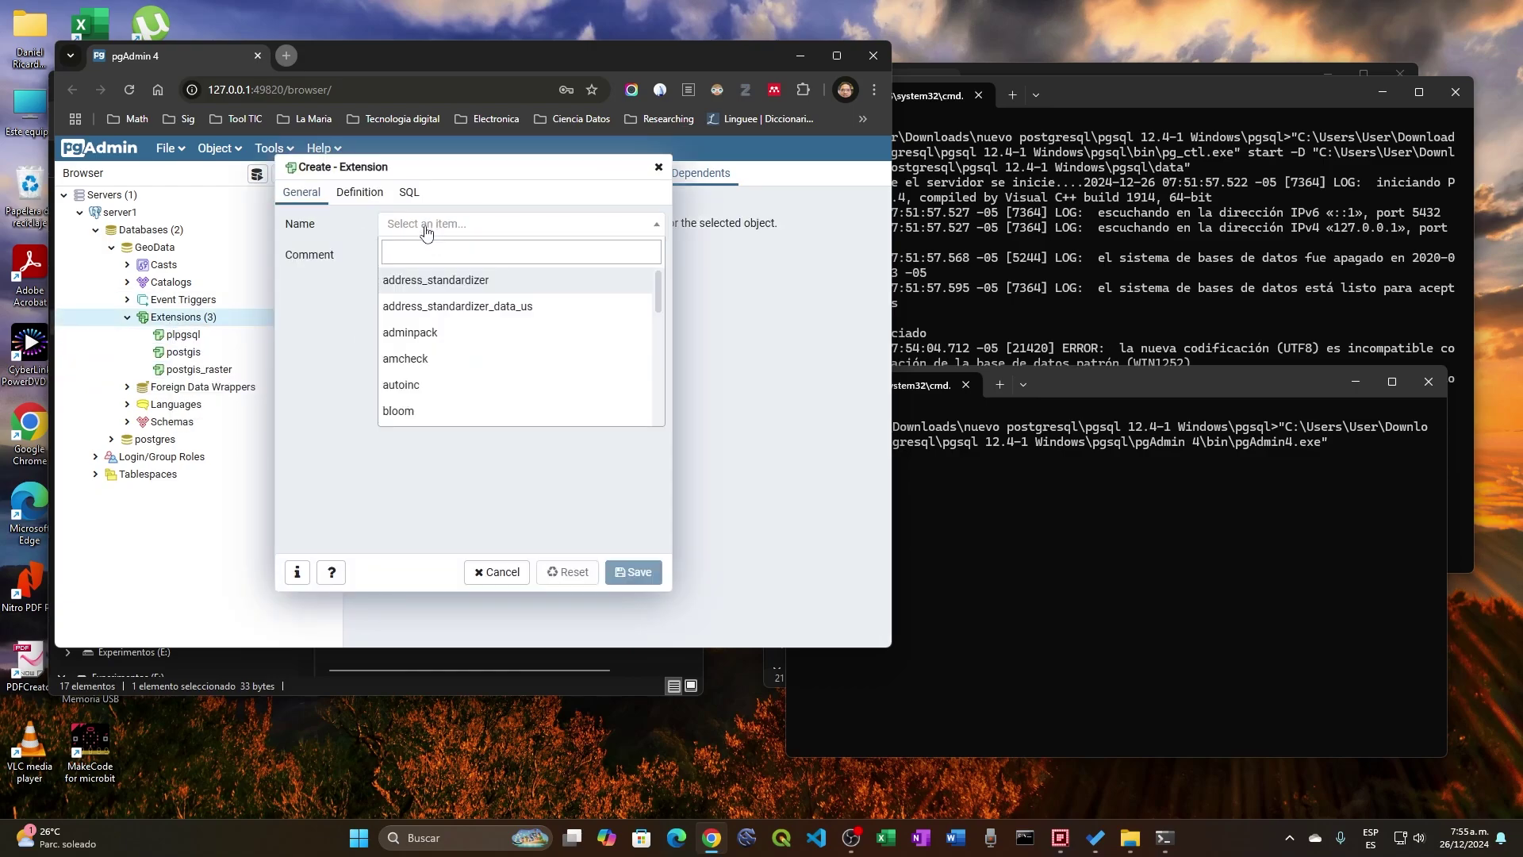
type("post")
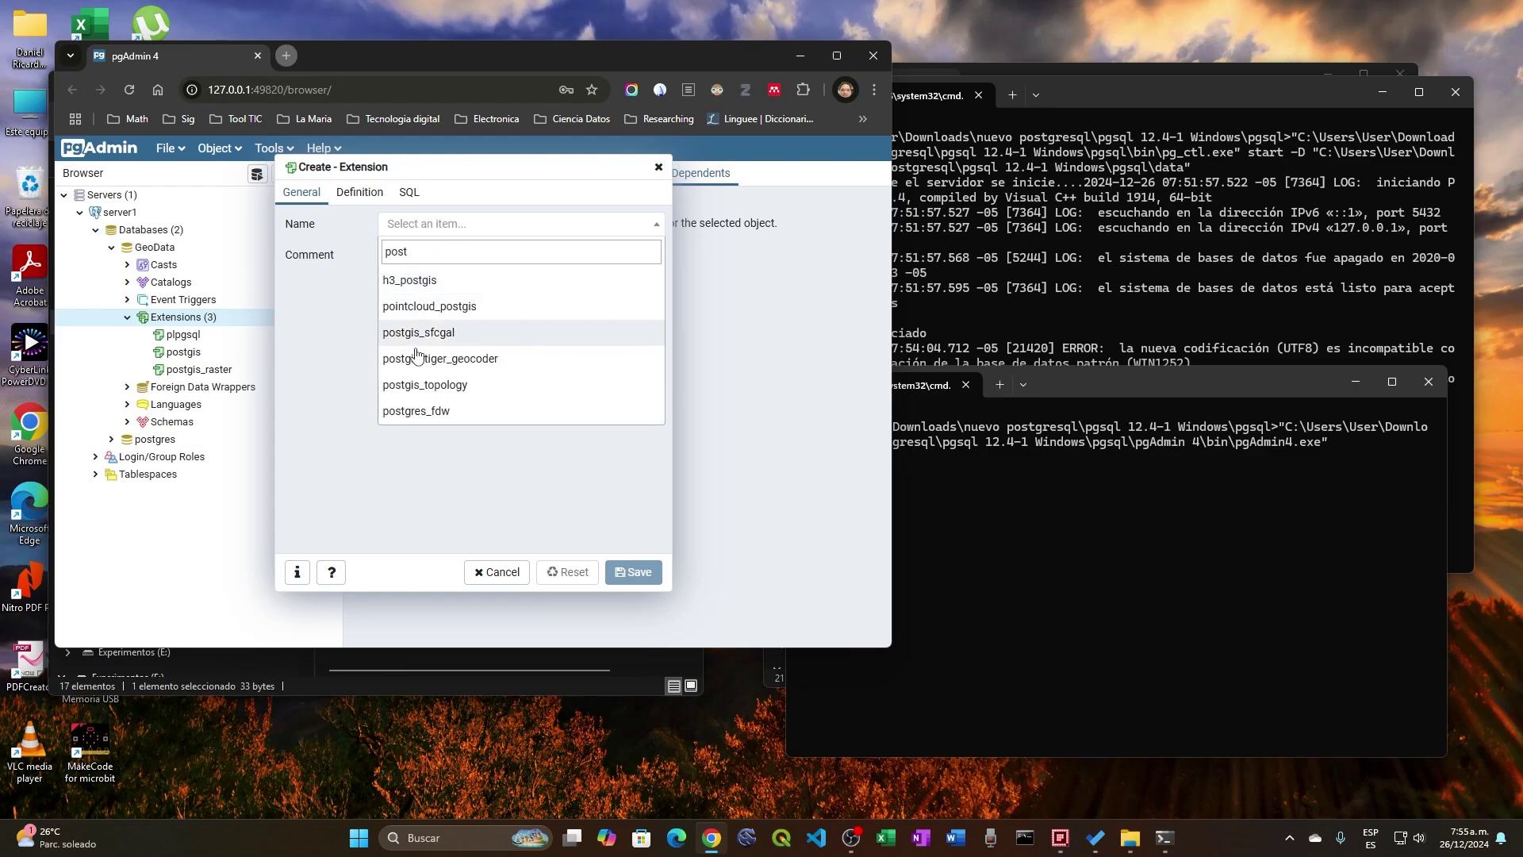
left_click(427, 389)
left_click(632, 572)
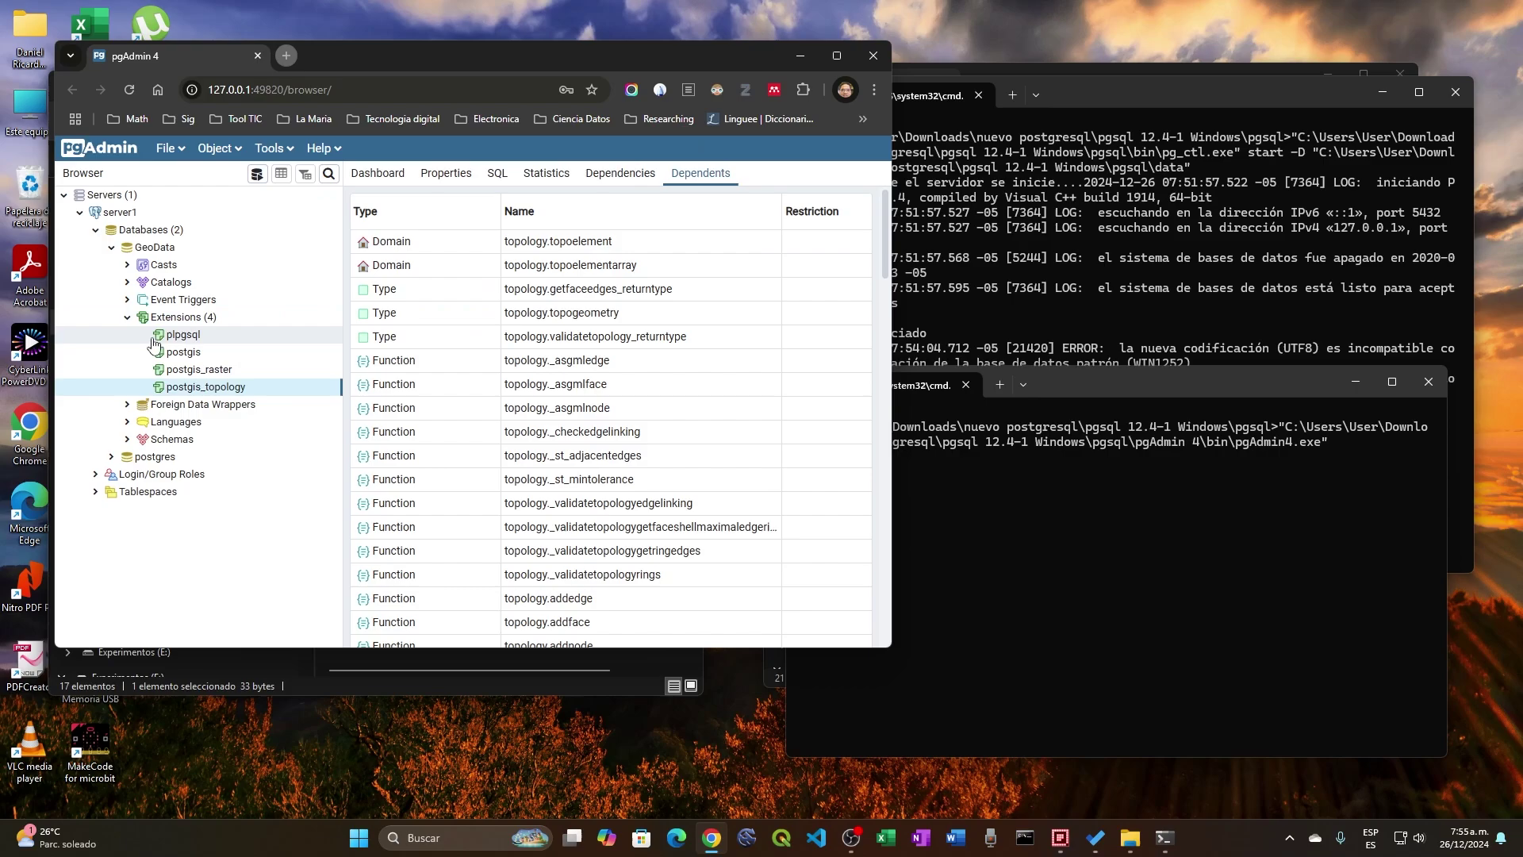
left_click(130, 317)
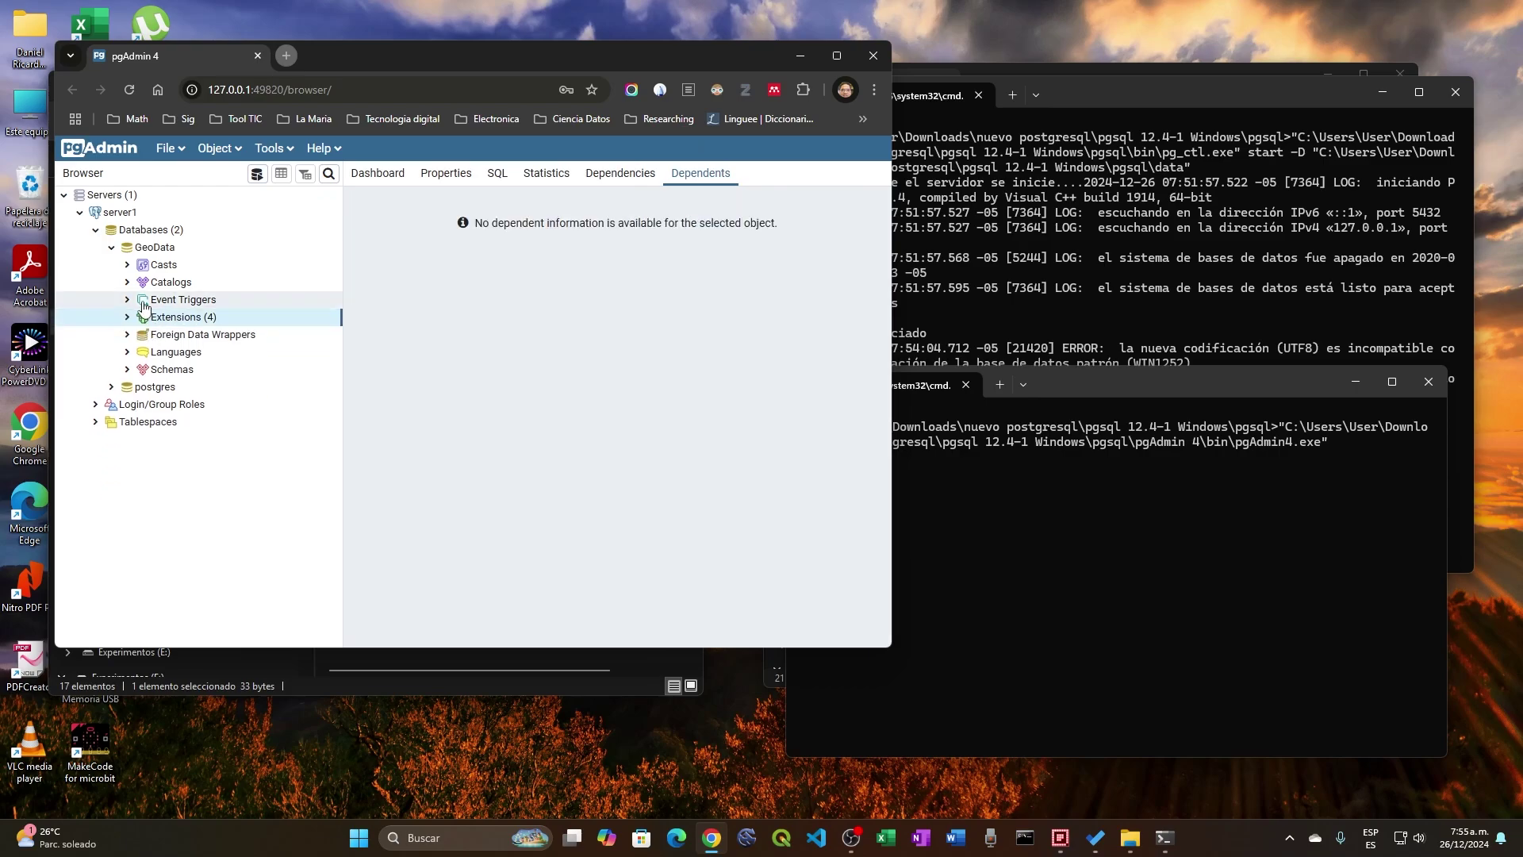
right_click(154, 248)
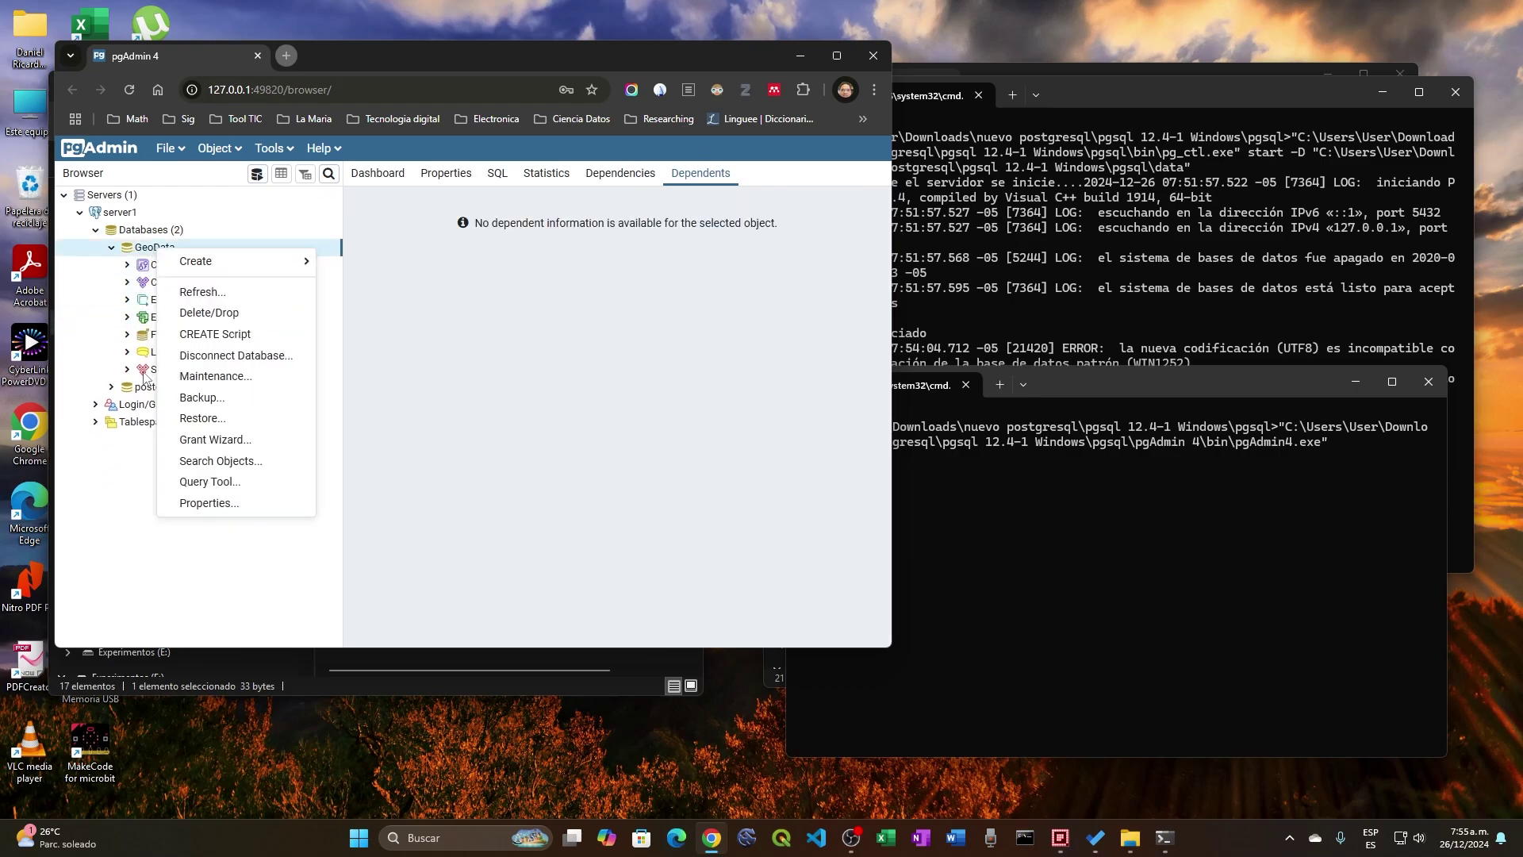
mouse_move(183, 263)
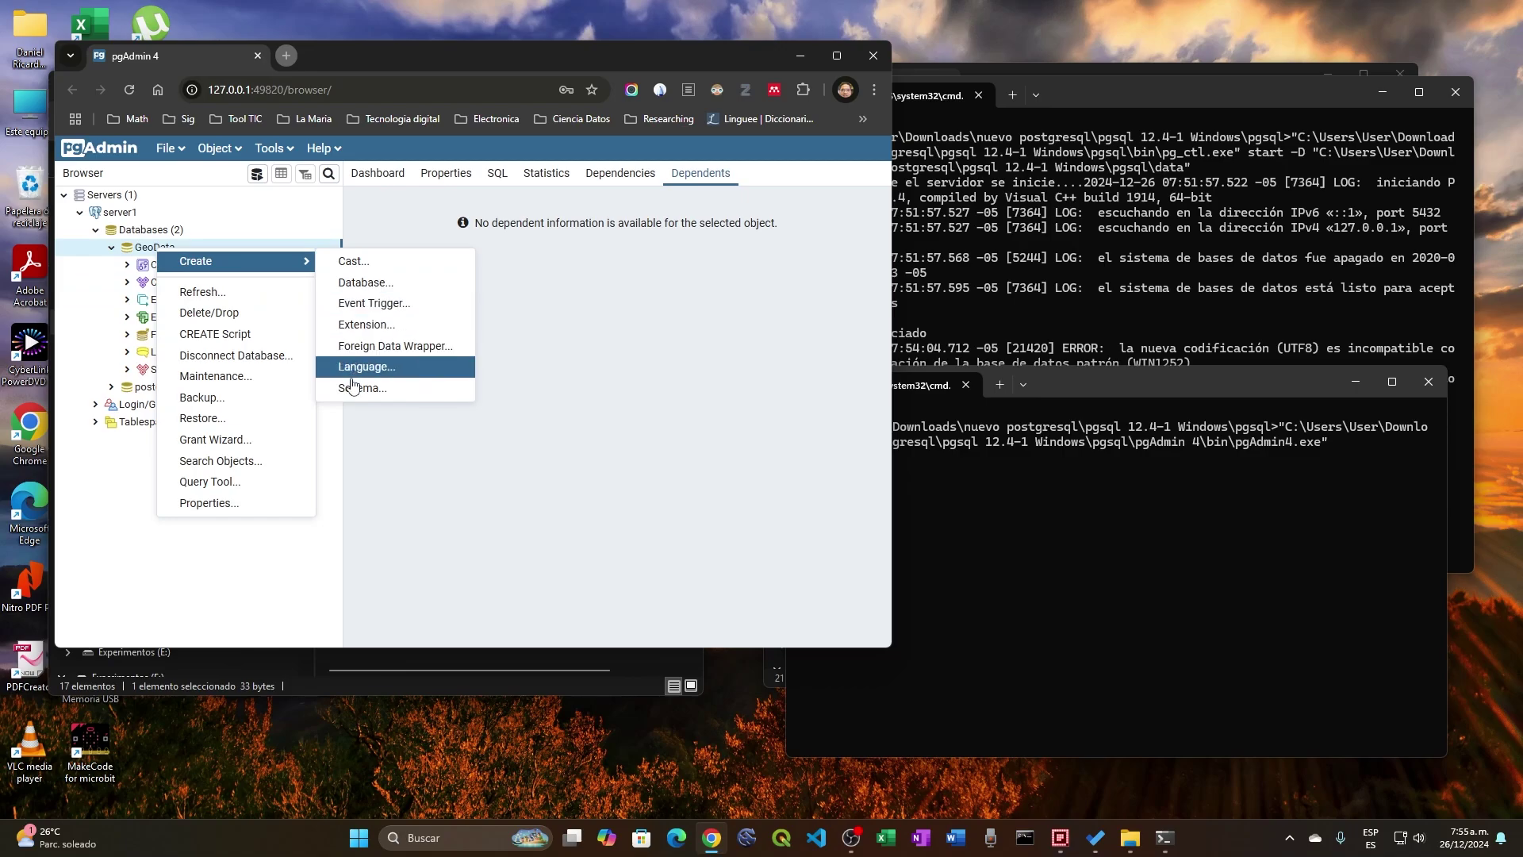
left_click(325, 445)
Disconnect server1, reconnect to it and the GeoData database, and refresh the Databases node.
right_click(122, 215)
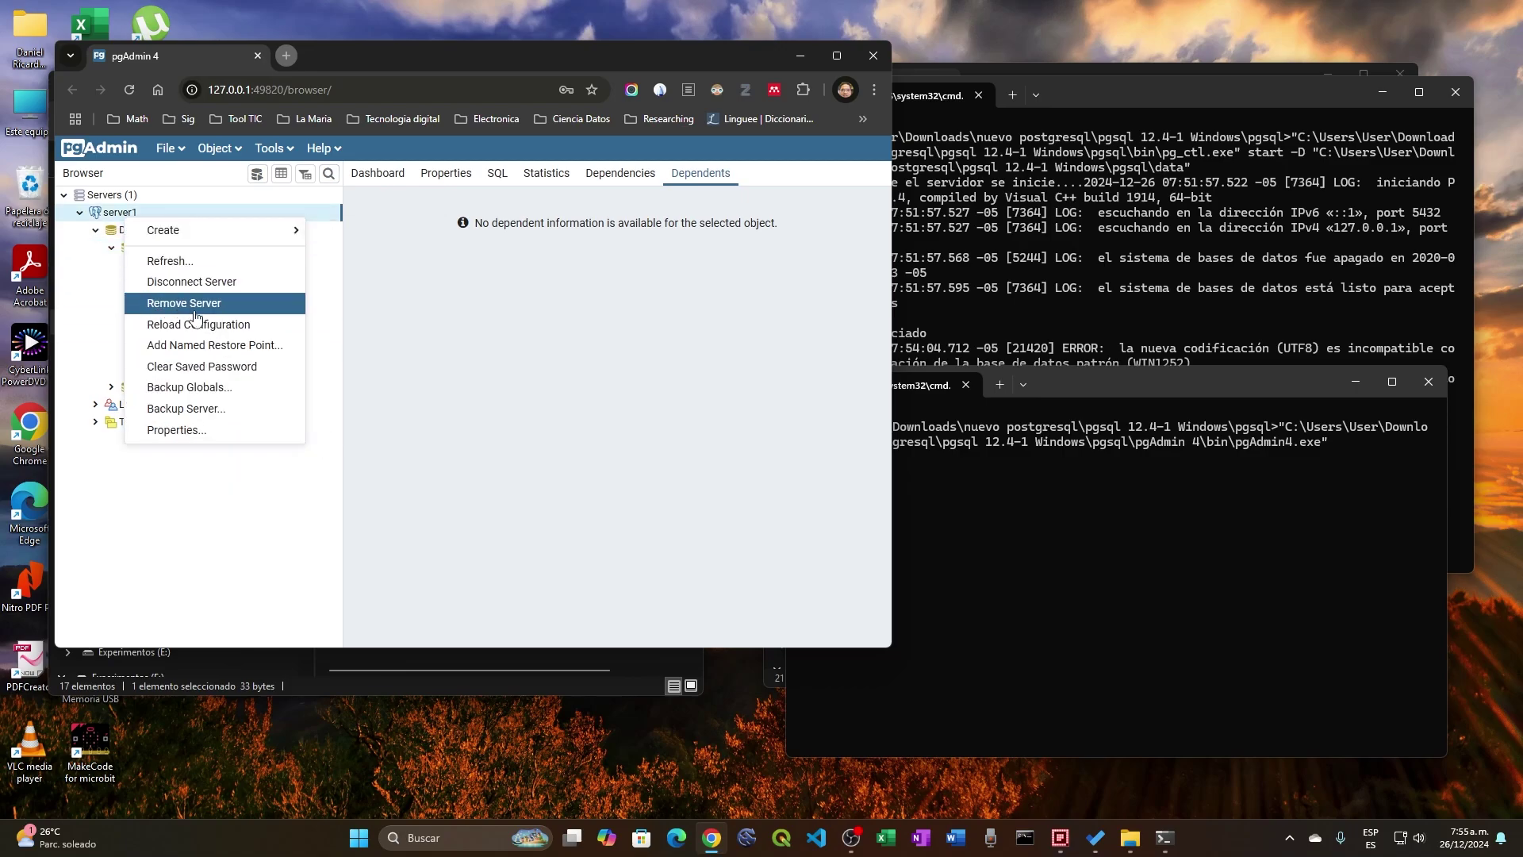
left_click(216, 283)
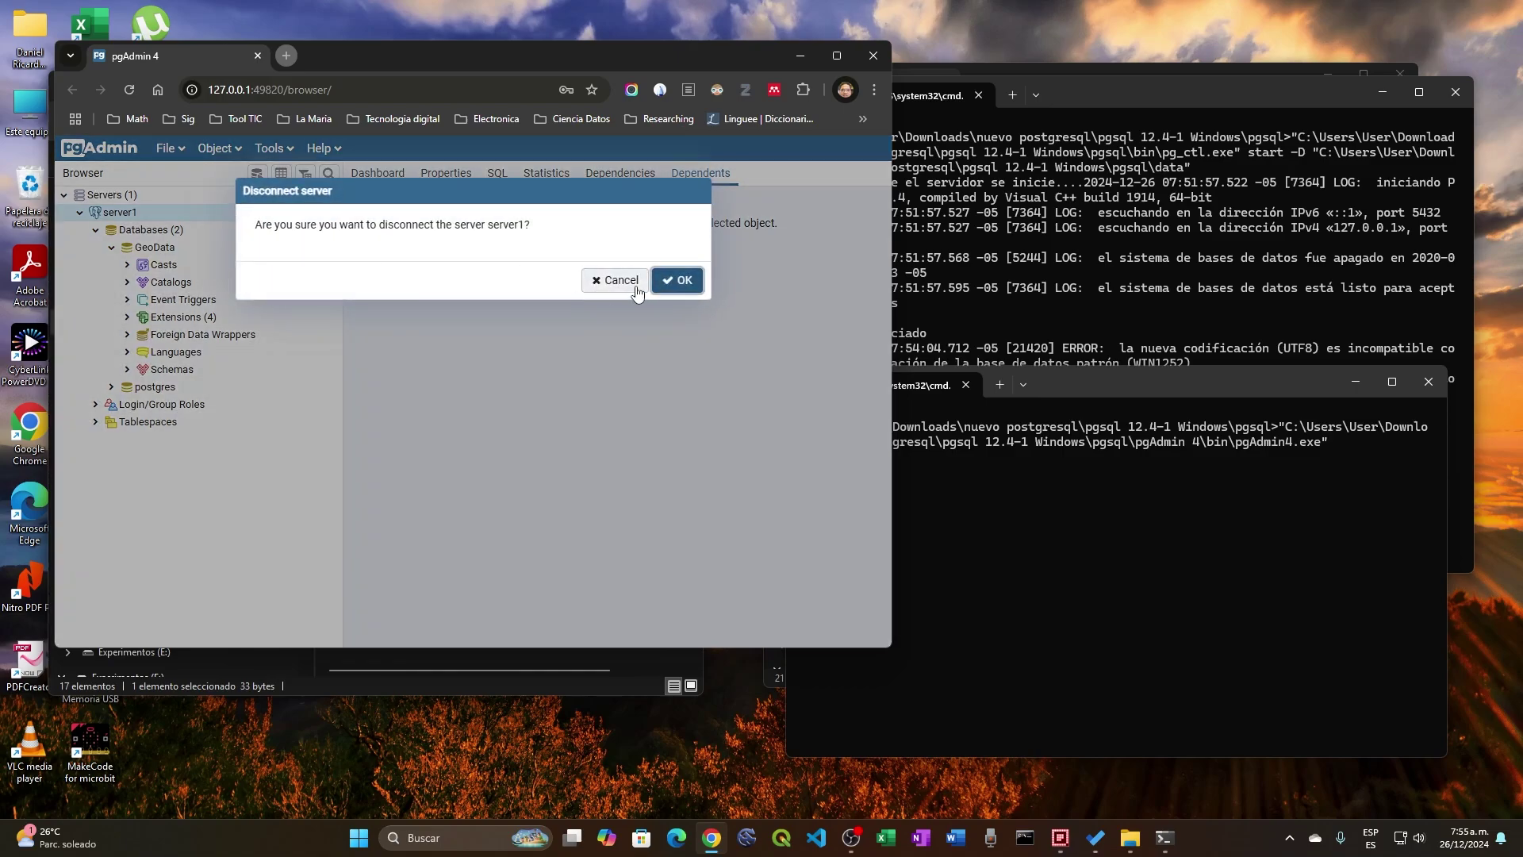
left_click(678, 280)
left_click(80, 213)
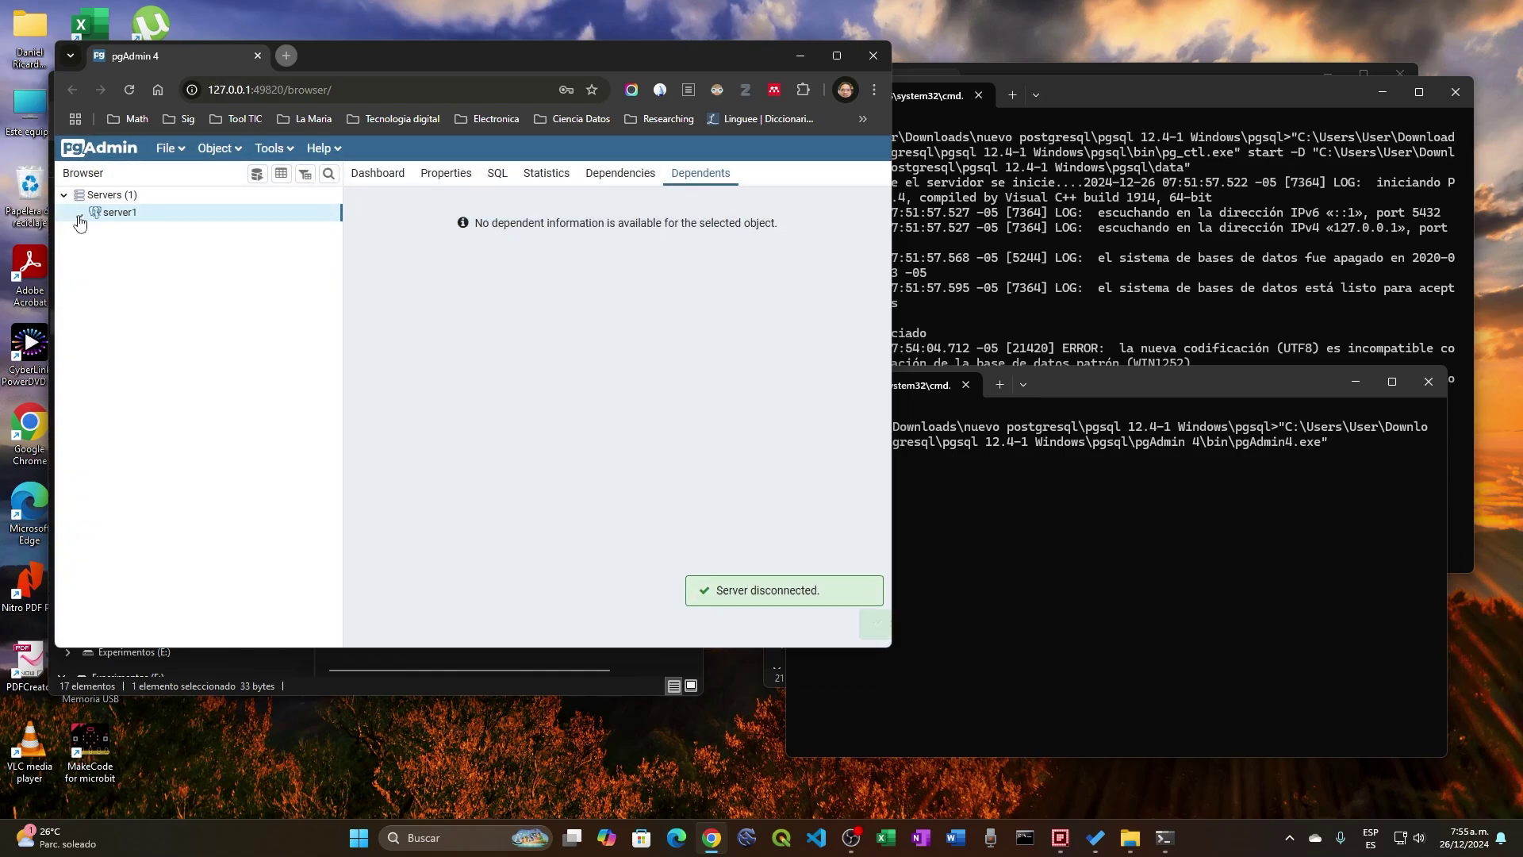
left_click(111, 247)
right_click(150, 231)
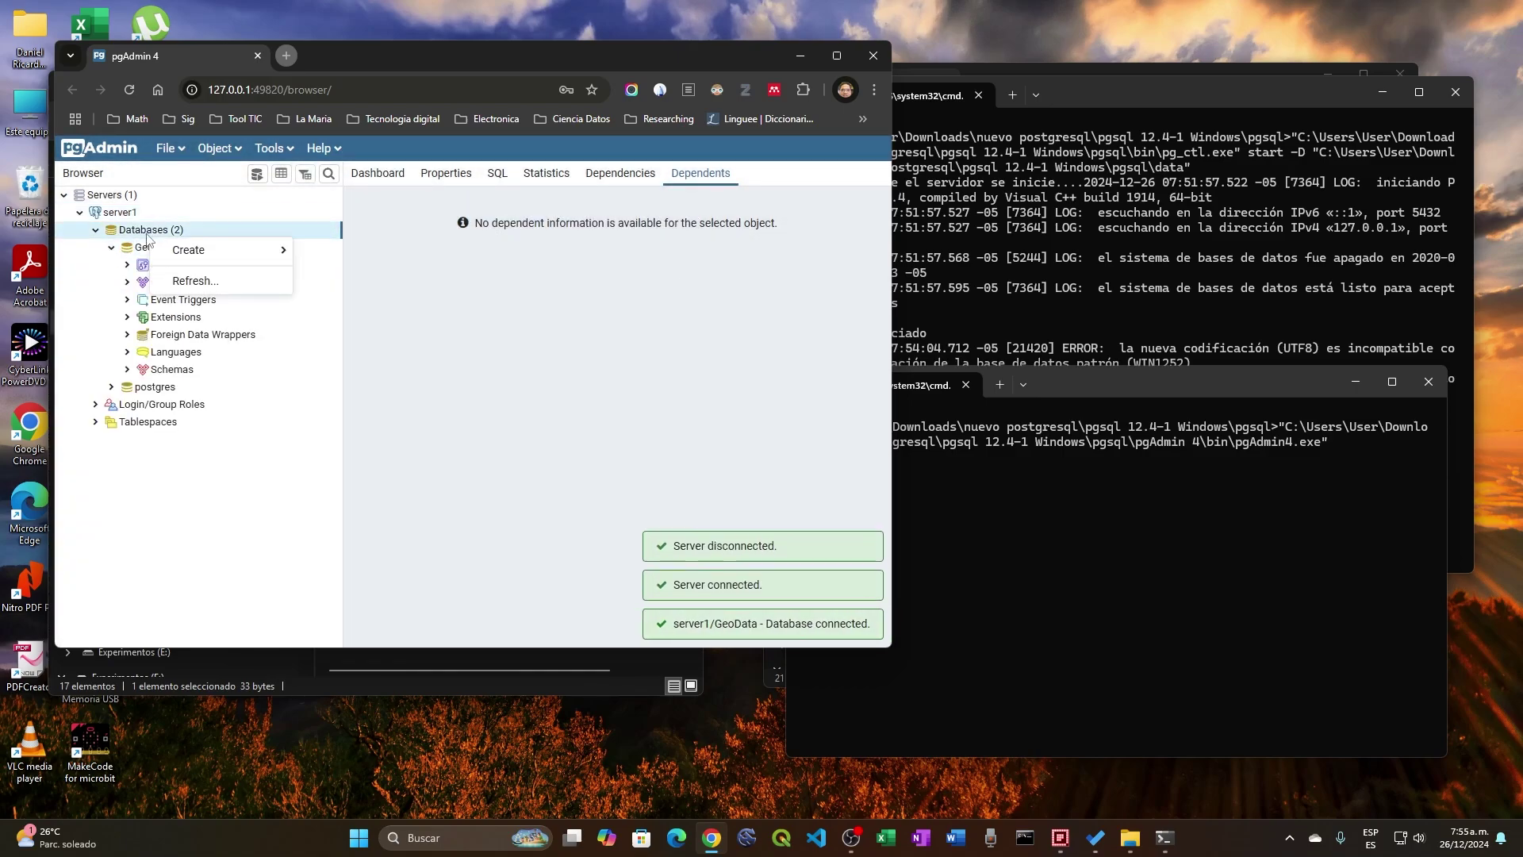
left_click(184, 281)
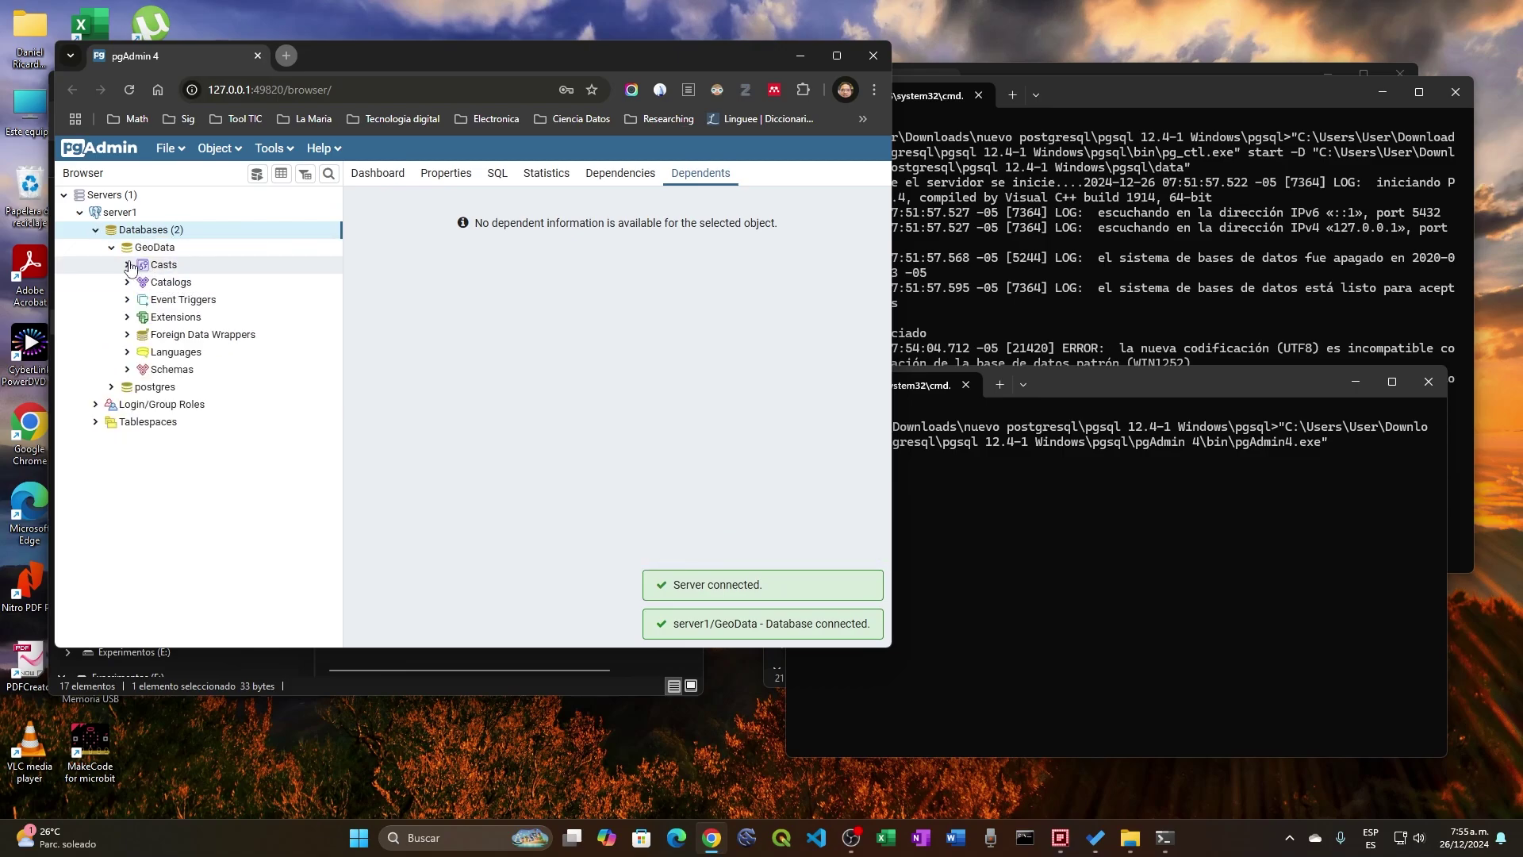
Expand GeoData's Extensions and Schemas nodes and look through the contents of the public and topology schemas.
left_click(128, 317)
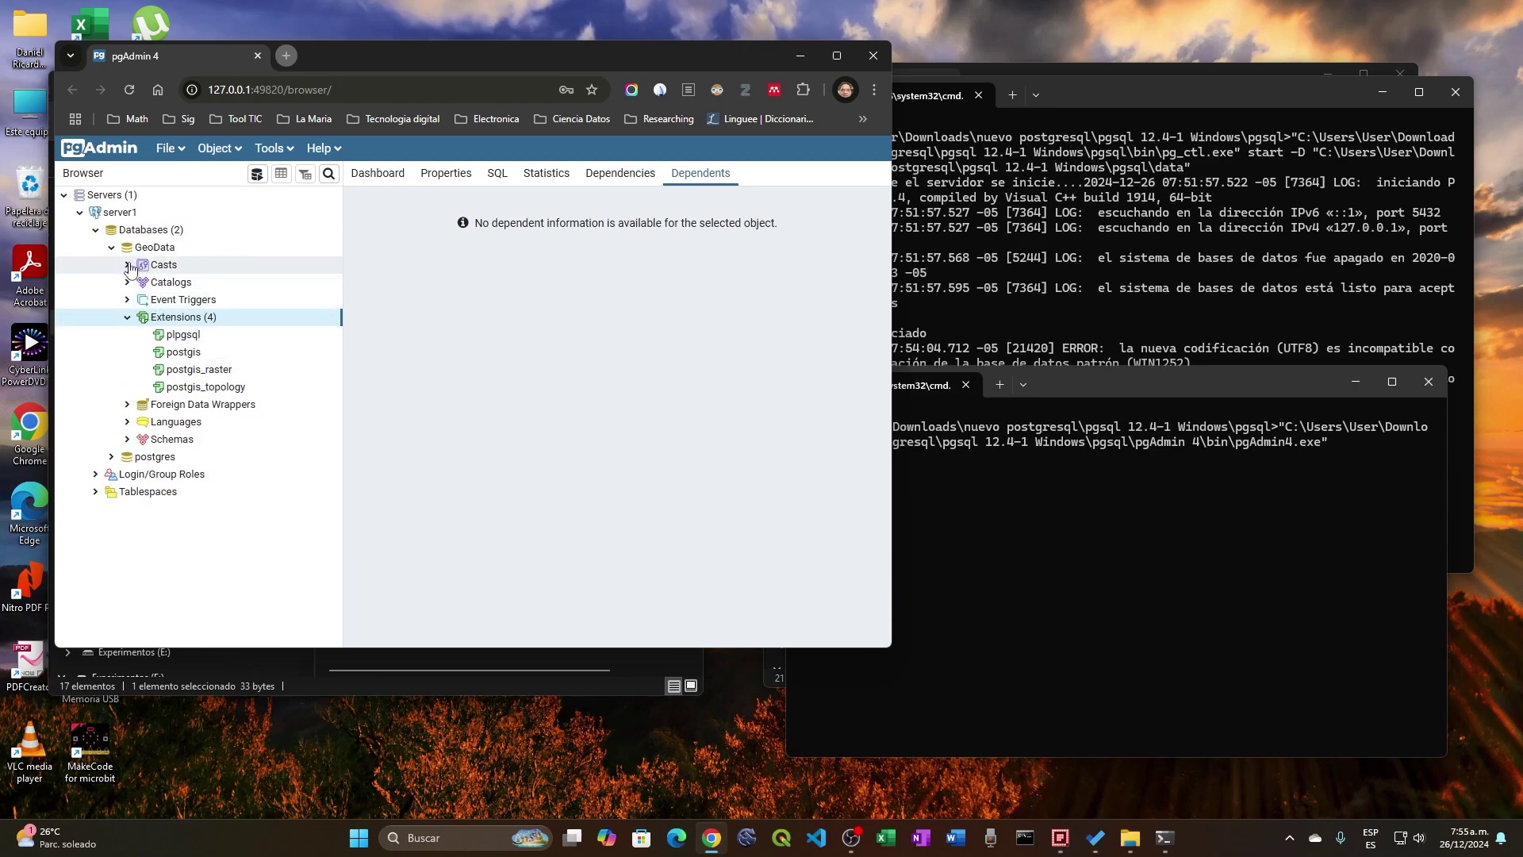
left_click(128, 439)
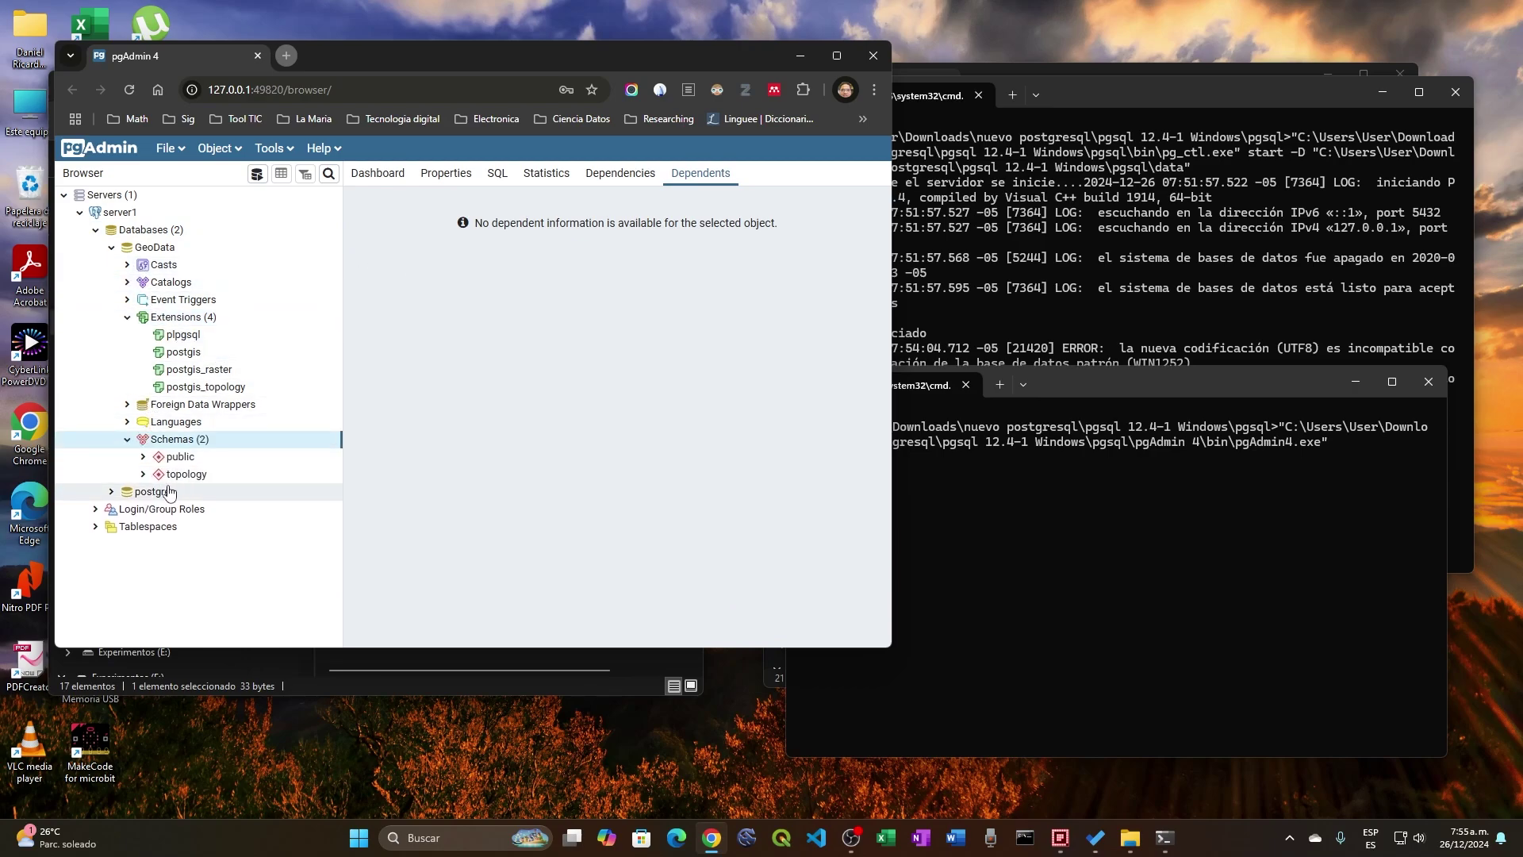
left_click(144, 457)
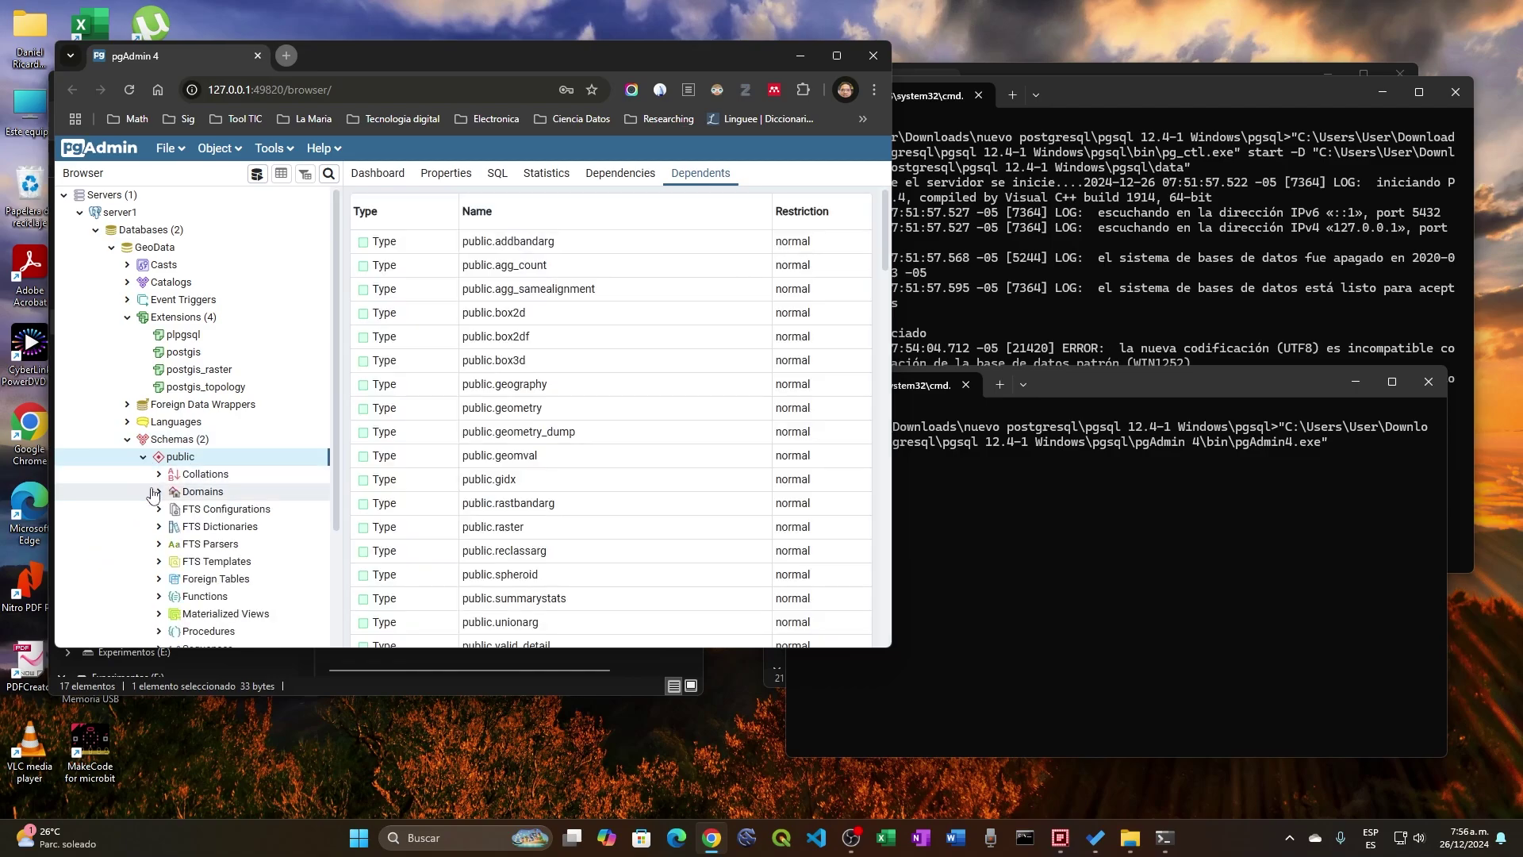
left_click(144, 457)
left_click(144, 475)
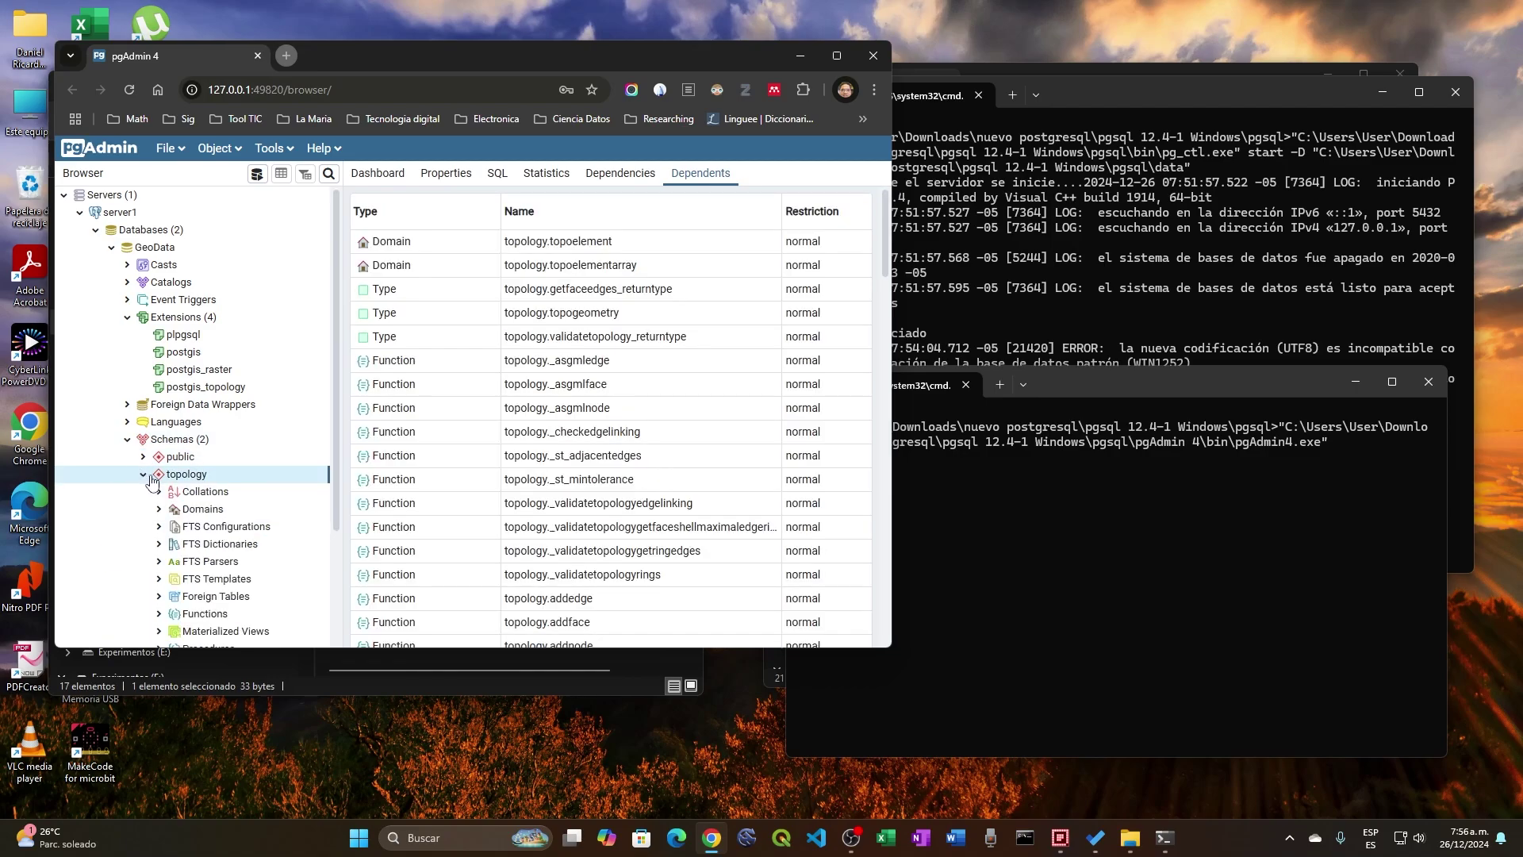
scroll(153, 482, "down", 3)
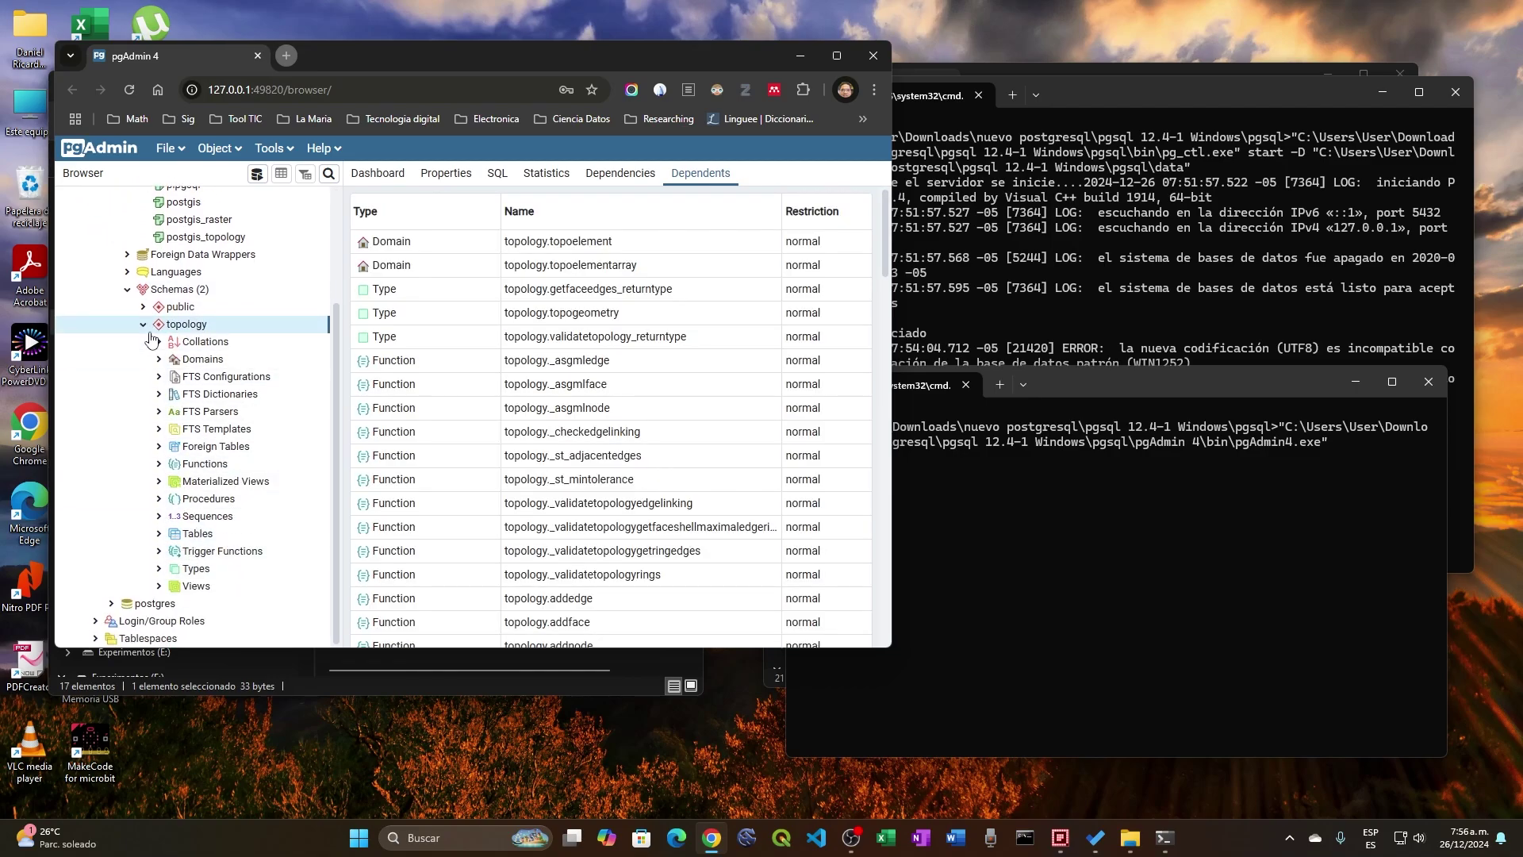
left_click(143, 324)
Expand the public schema again and open its Tables node to view the tables it contains.
left_click(143, 457)
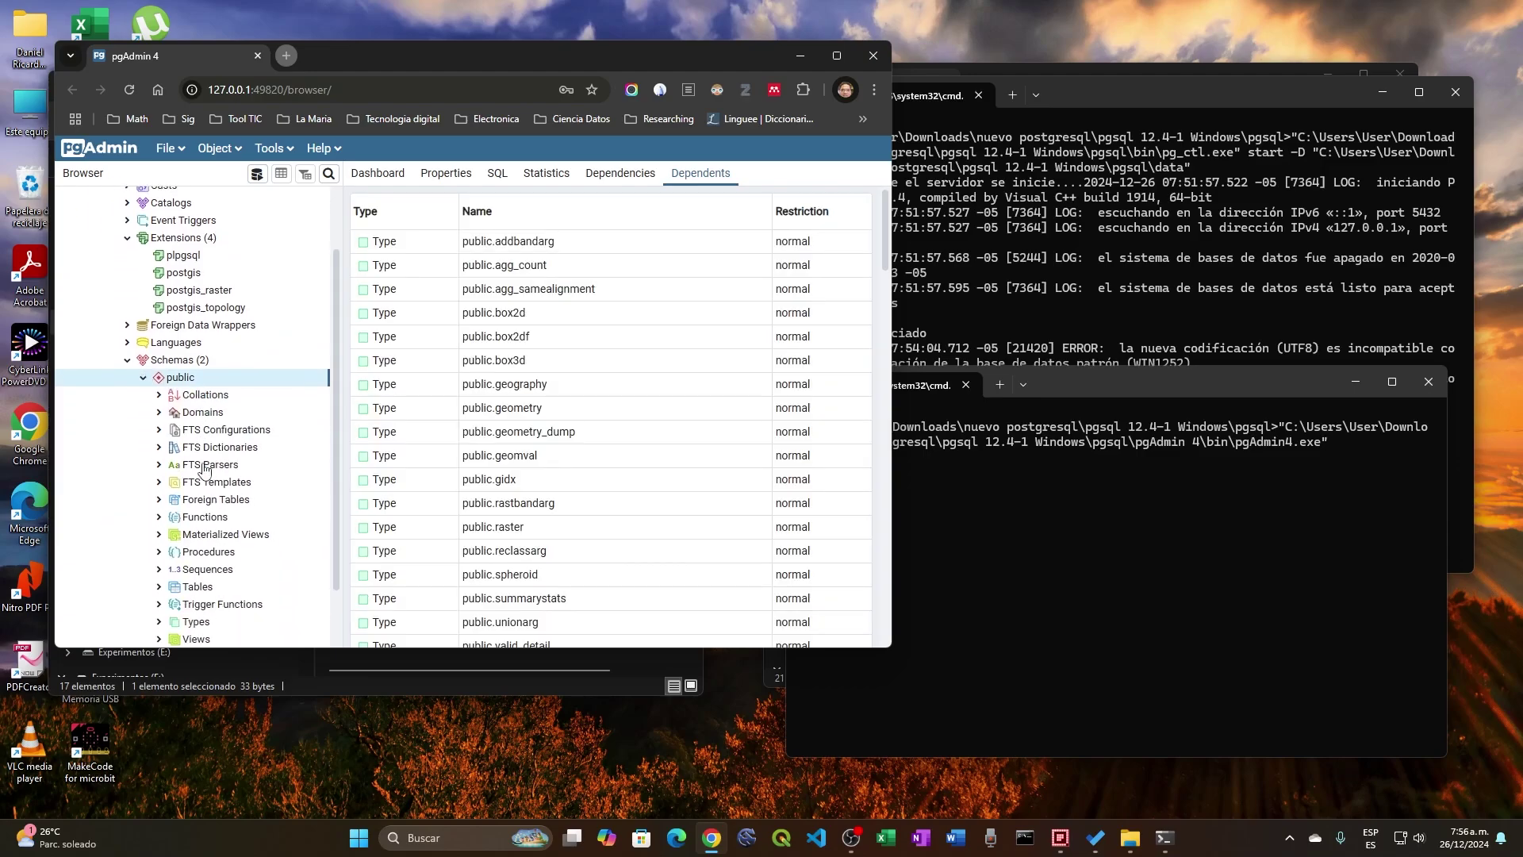
scroll(198, 476, "down", 2)
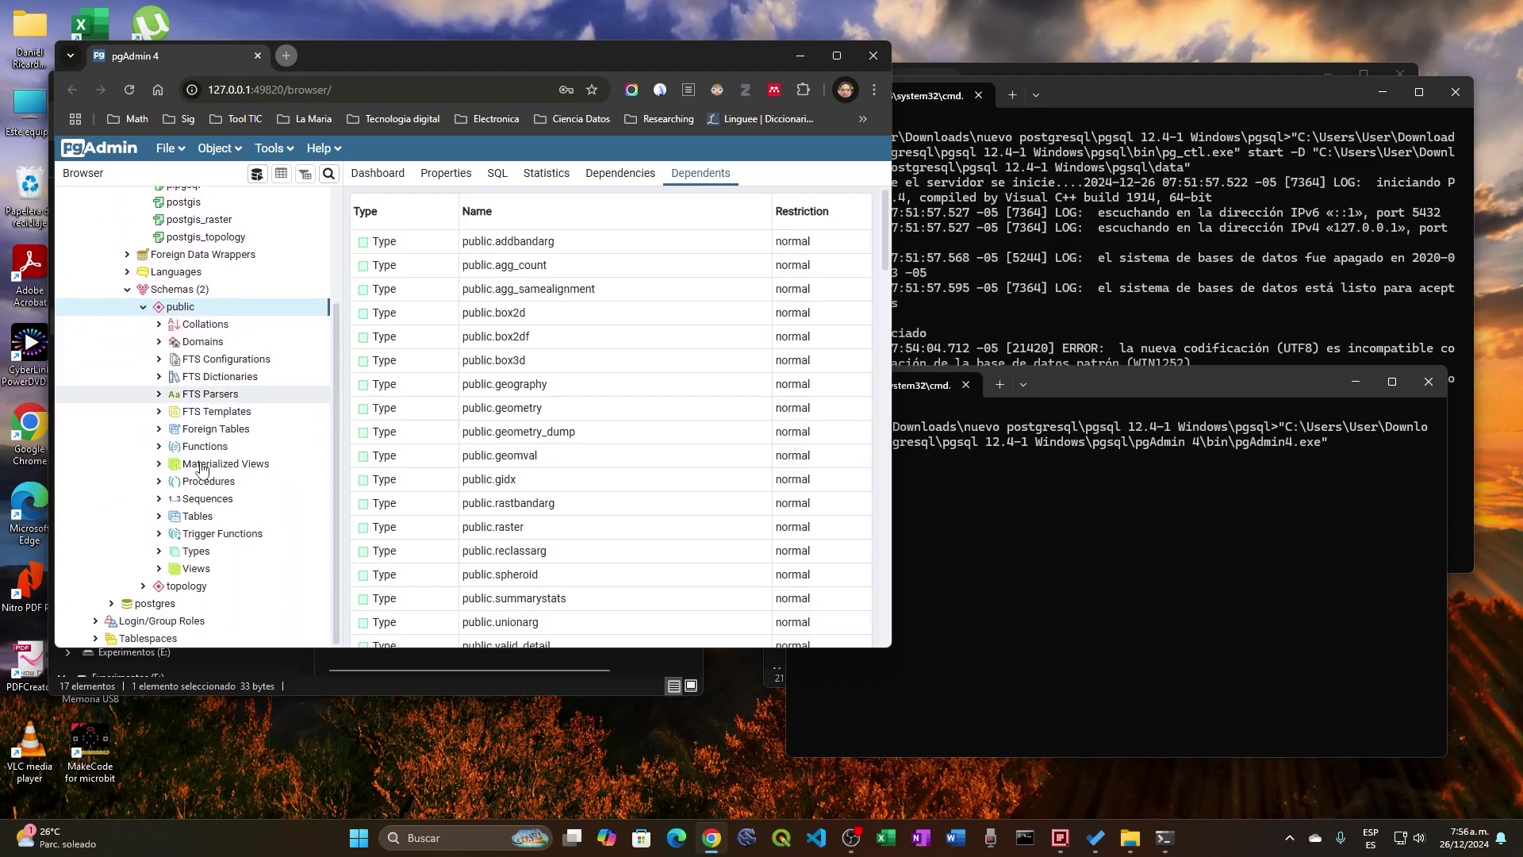
left_click(158, 517)
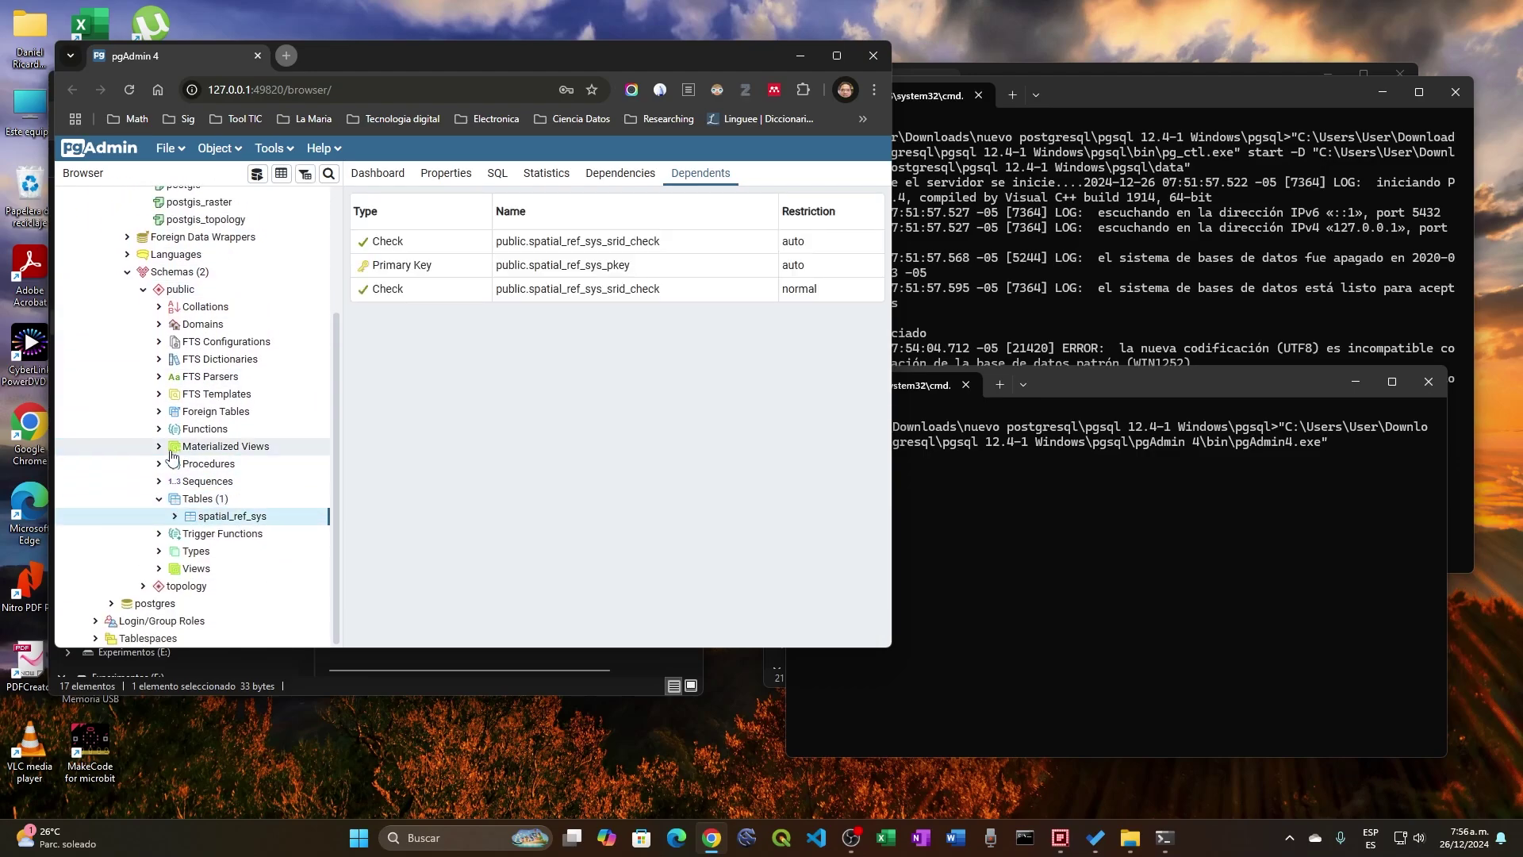
Collapse the public schema's Tables node and look over the GeoData tree.
left_click(159, 499)
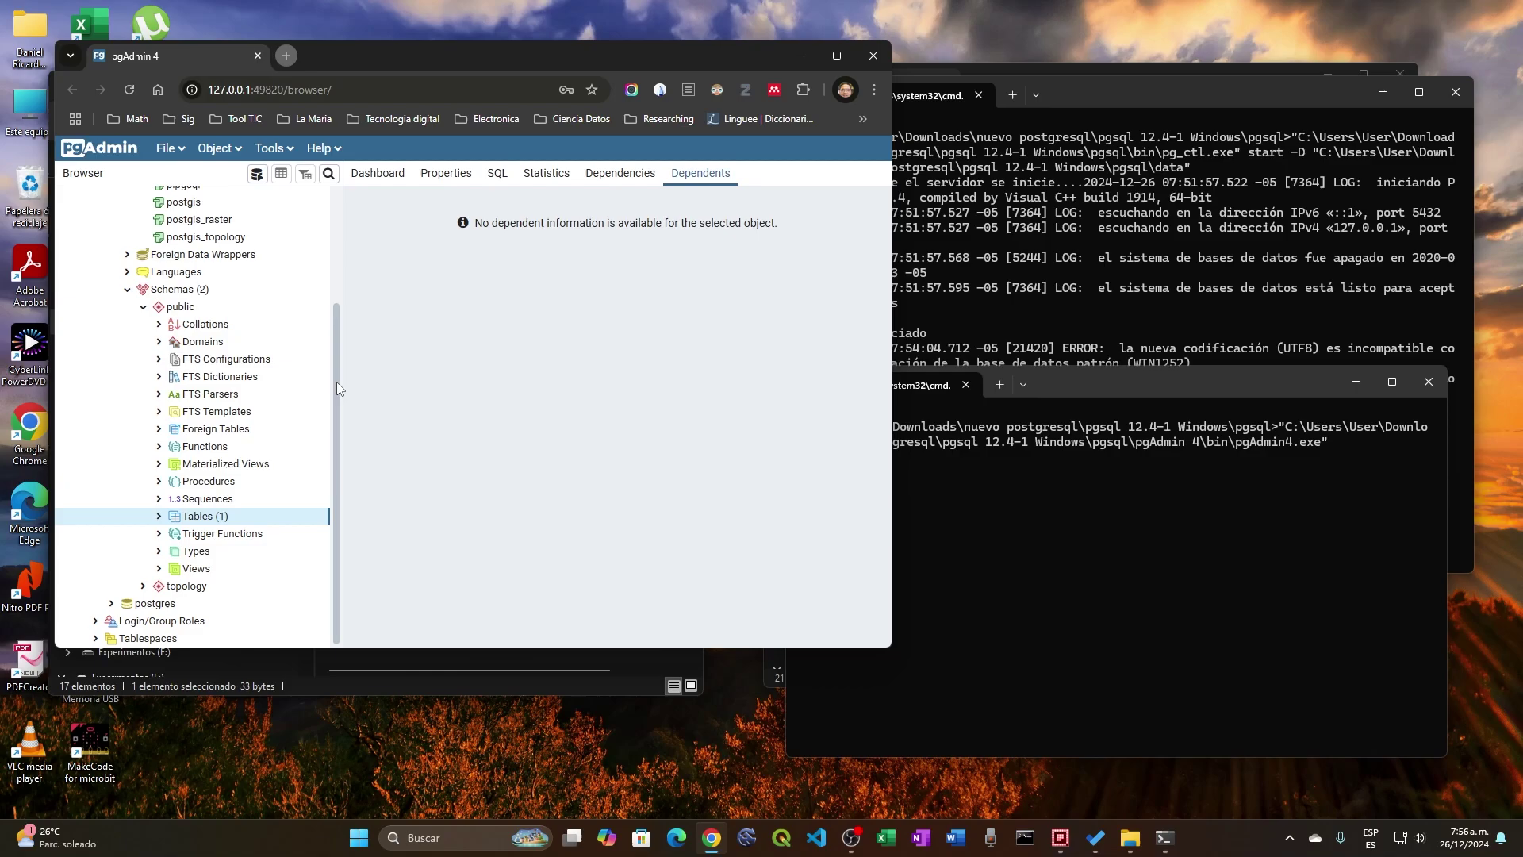
left_click_drag(336, 383, 341, 444)
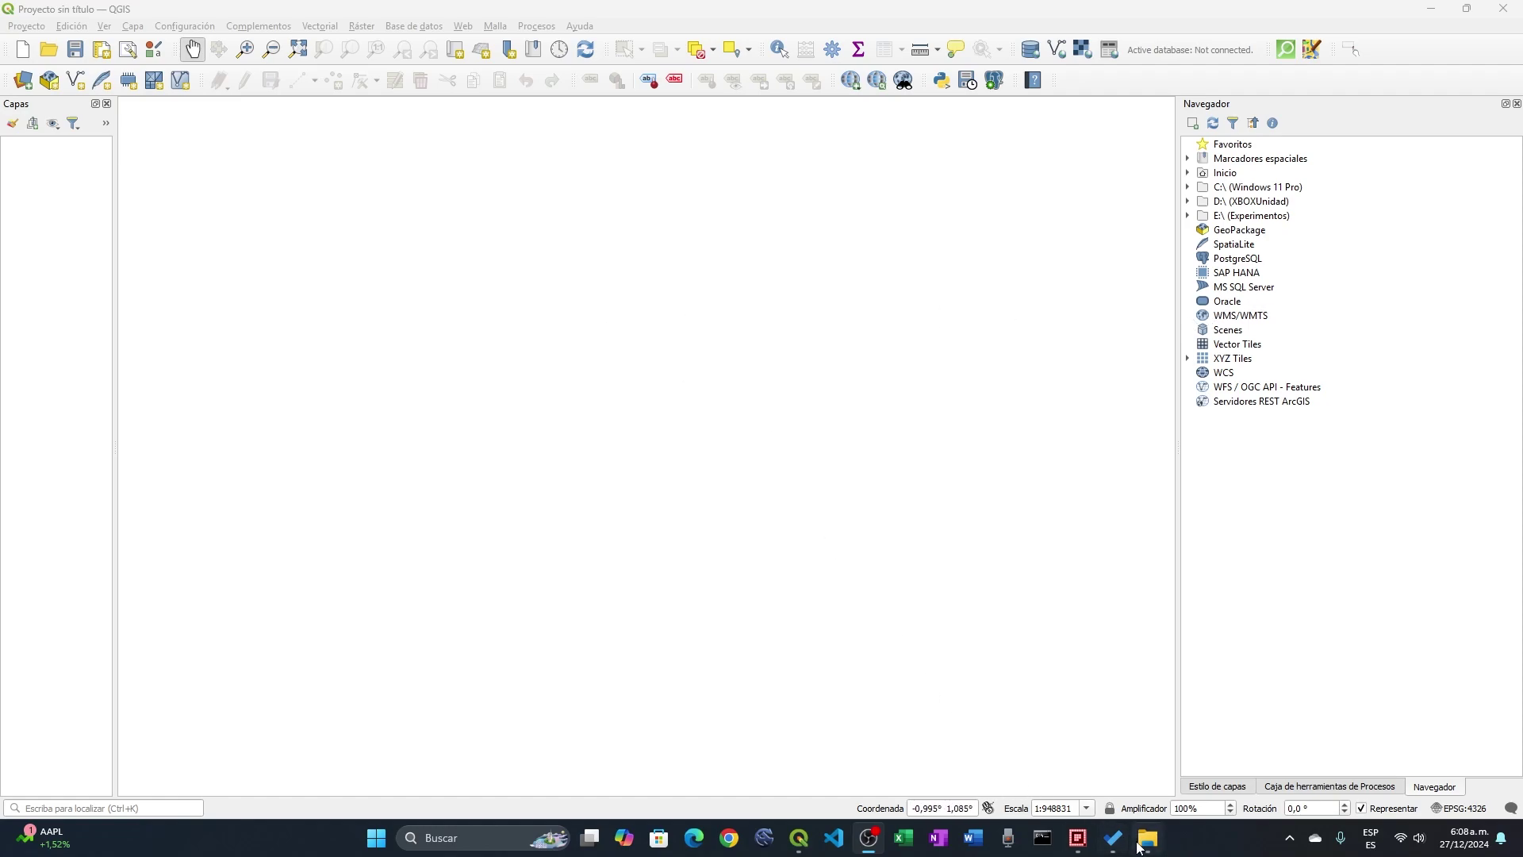
Switch to the file explorer, go to nuevo postgresql > pgsql 12.4-1 Windows > pgsql and run PostgreSQL-Start to start the database server.
mouse_move(1147, 851)
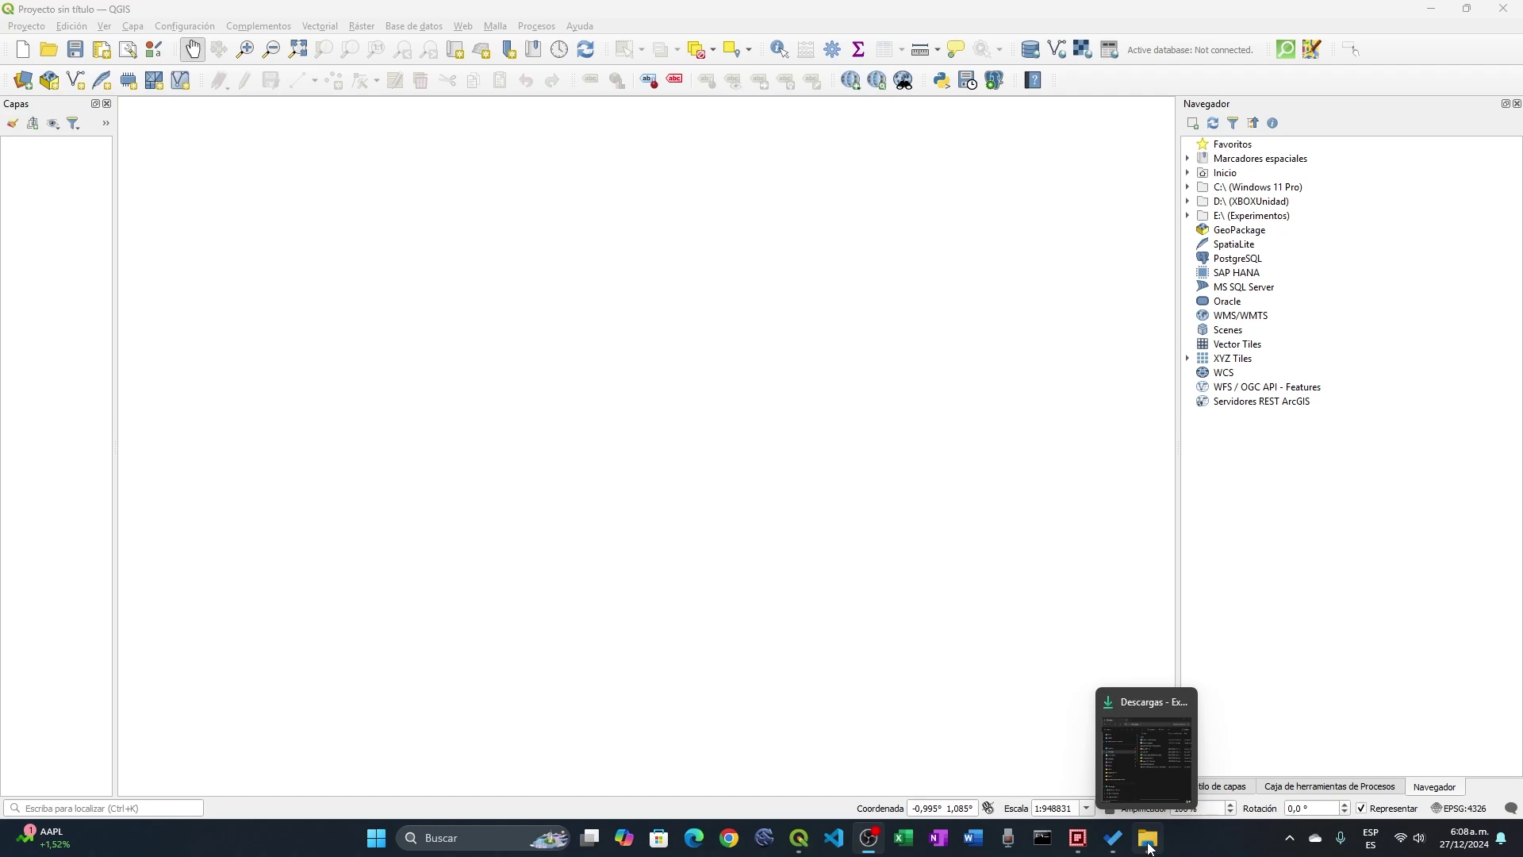
left_click(1150, 849)
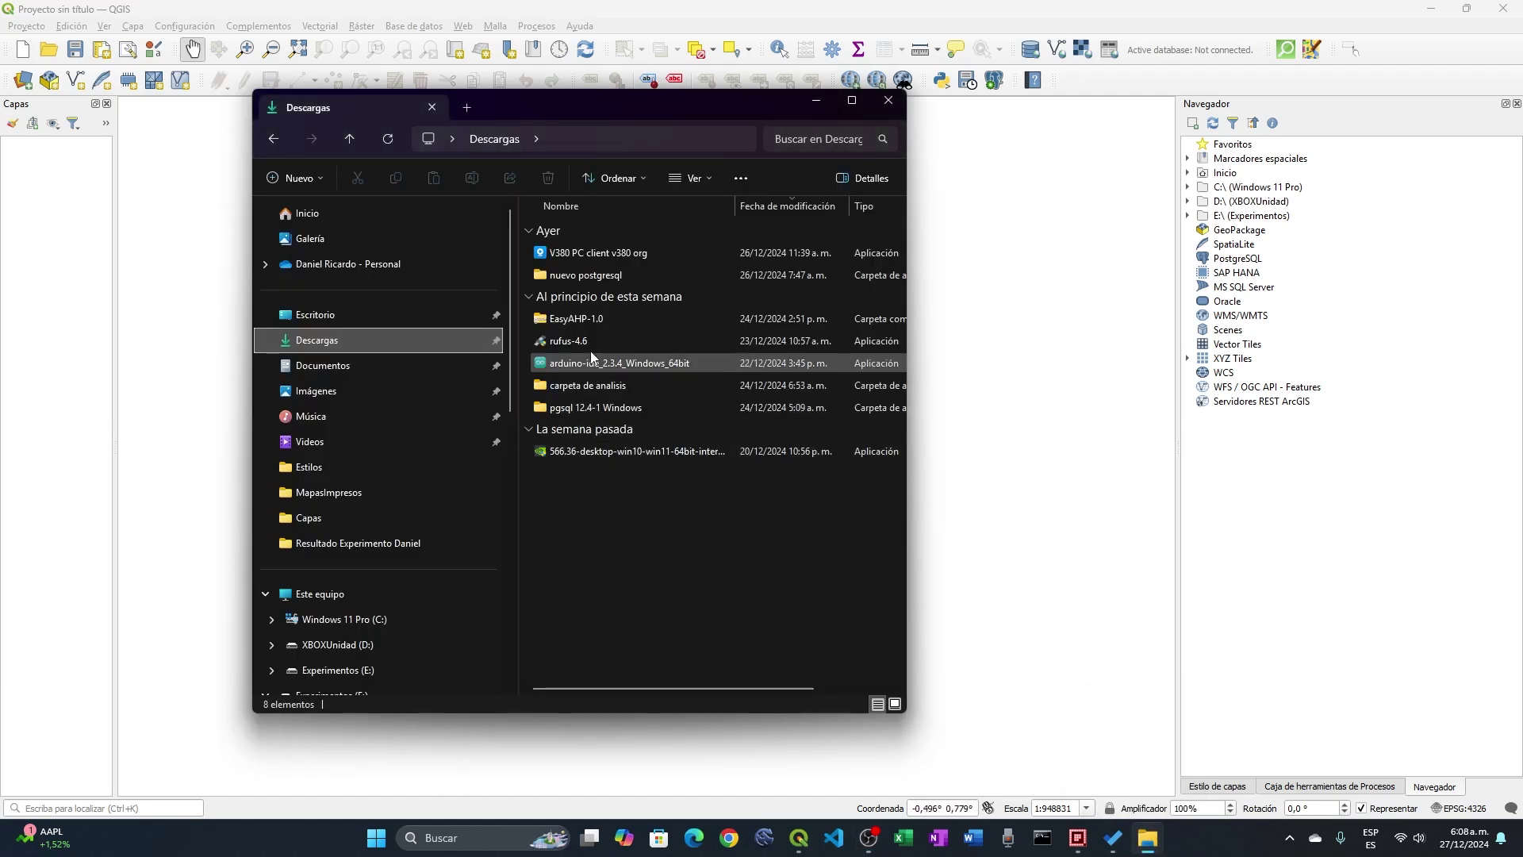
double_click(578, 279)
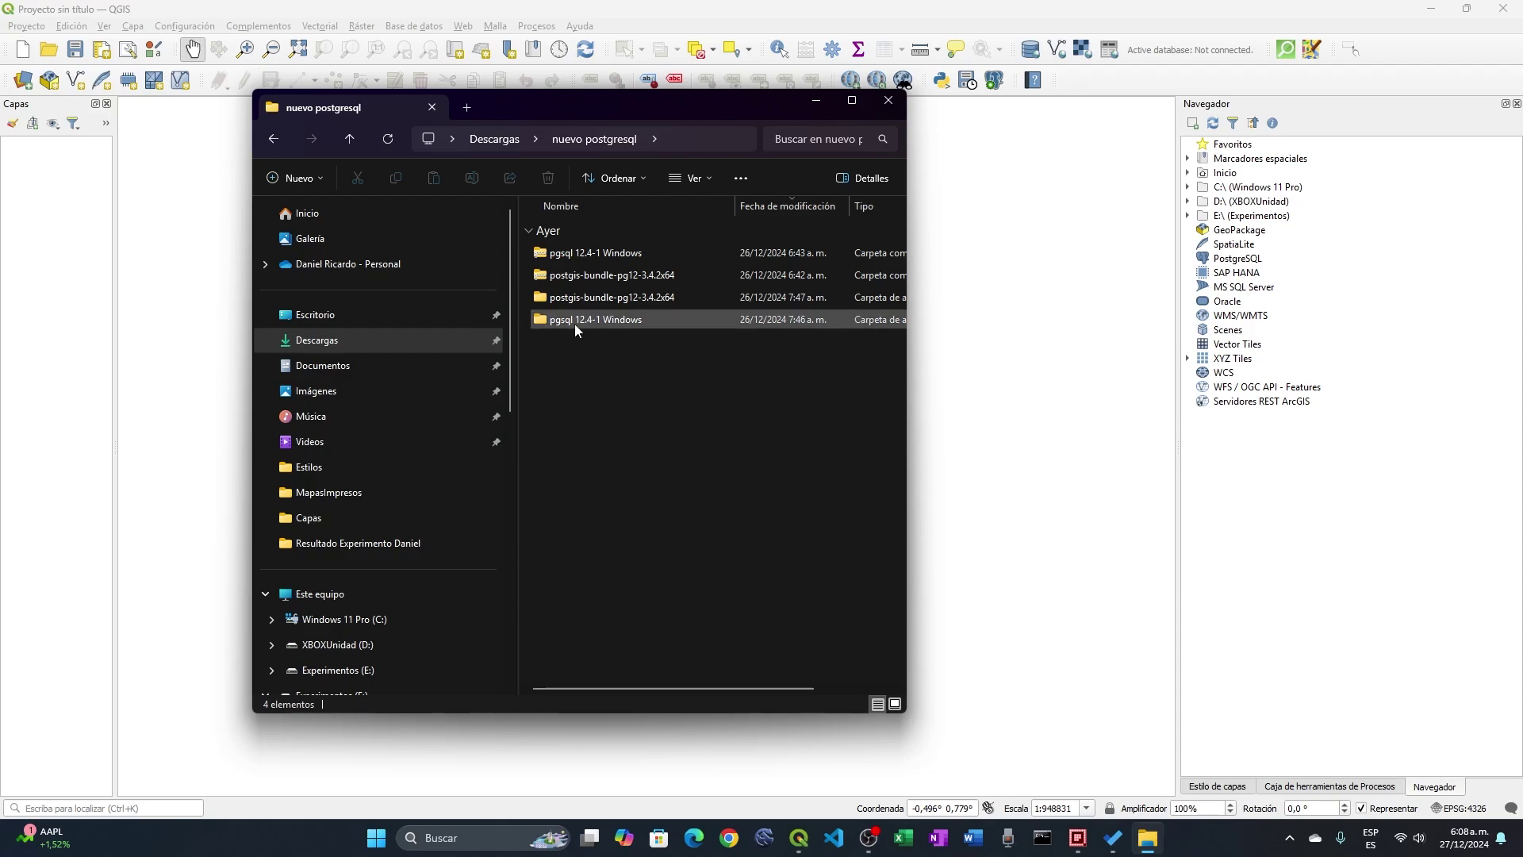
double_click(575, 321)
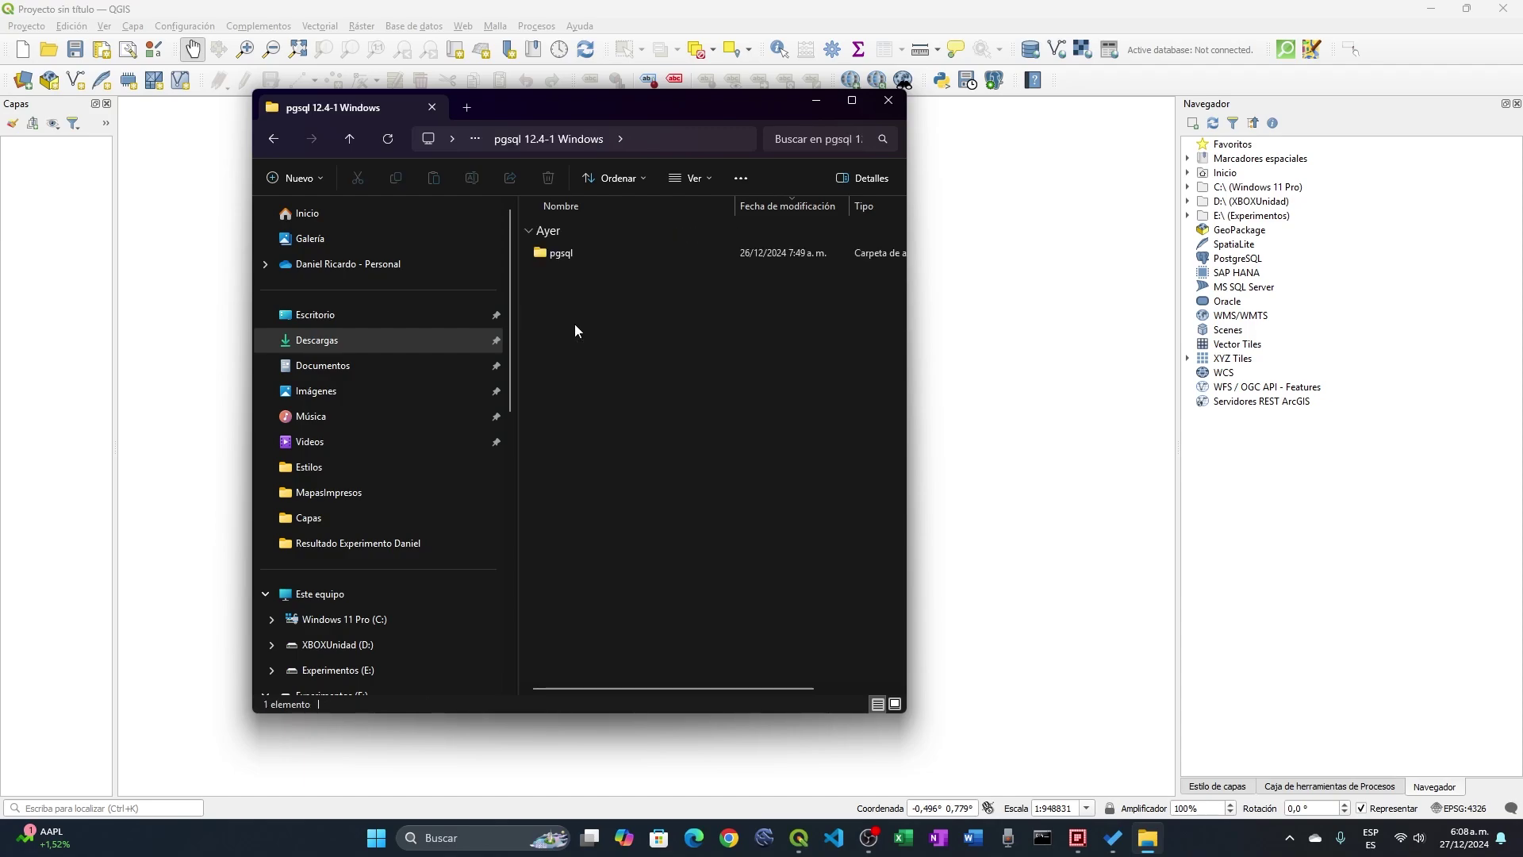
double_click(556, 254)
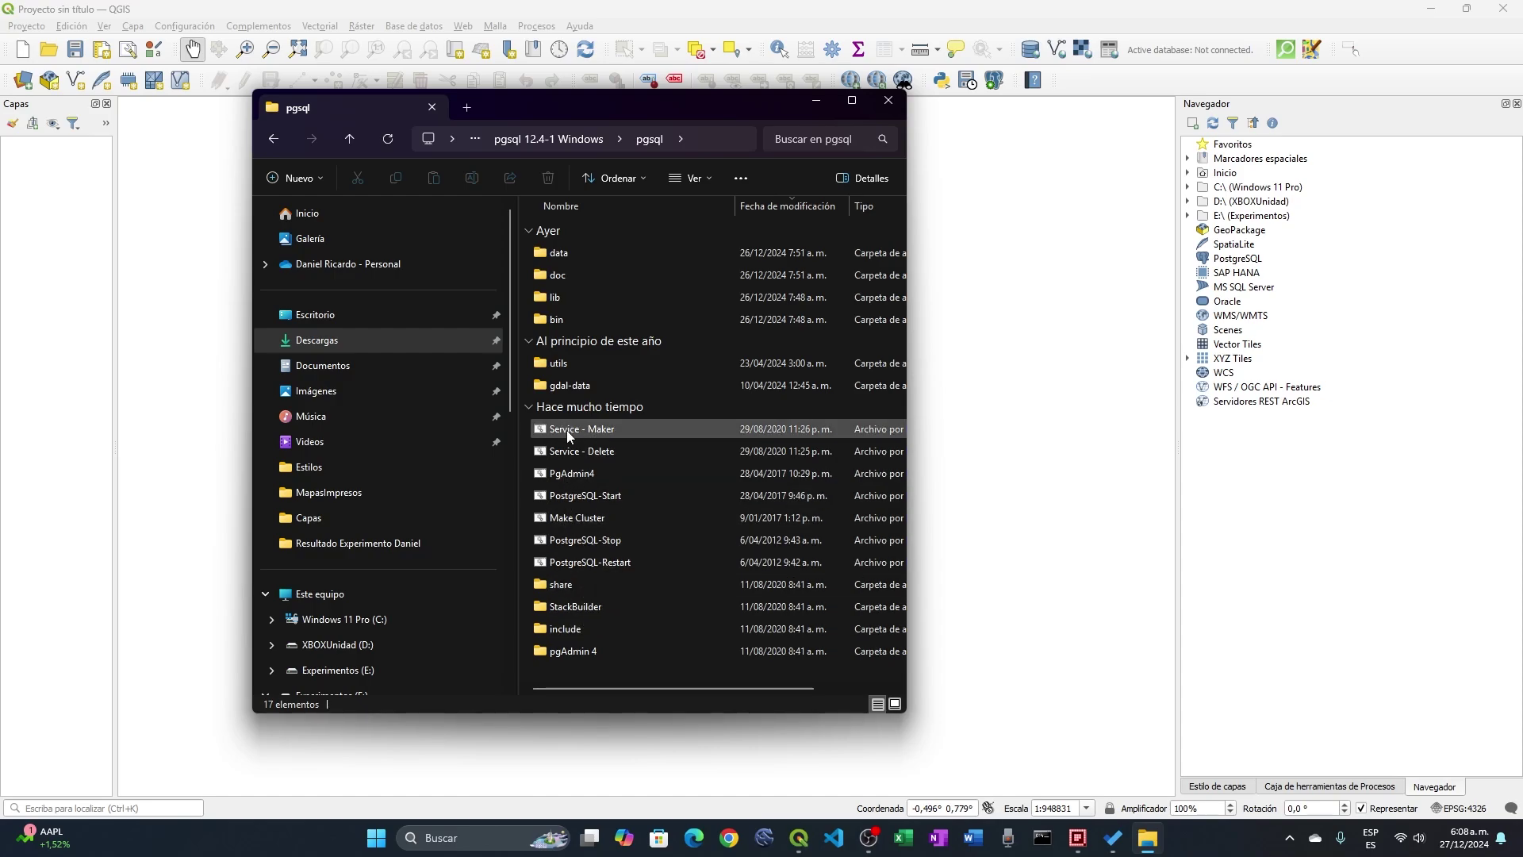
double_click(579, 495)
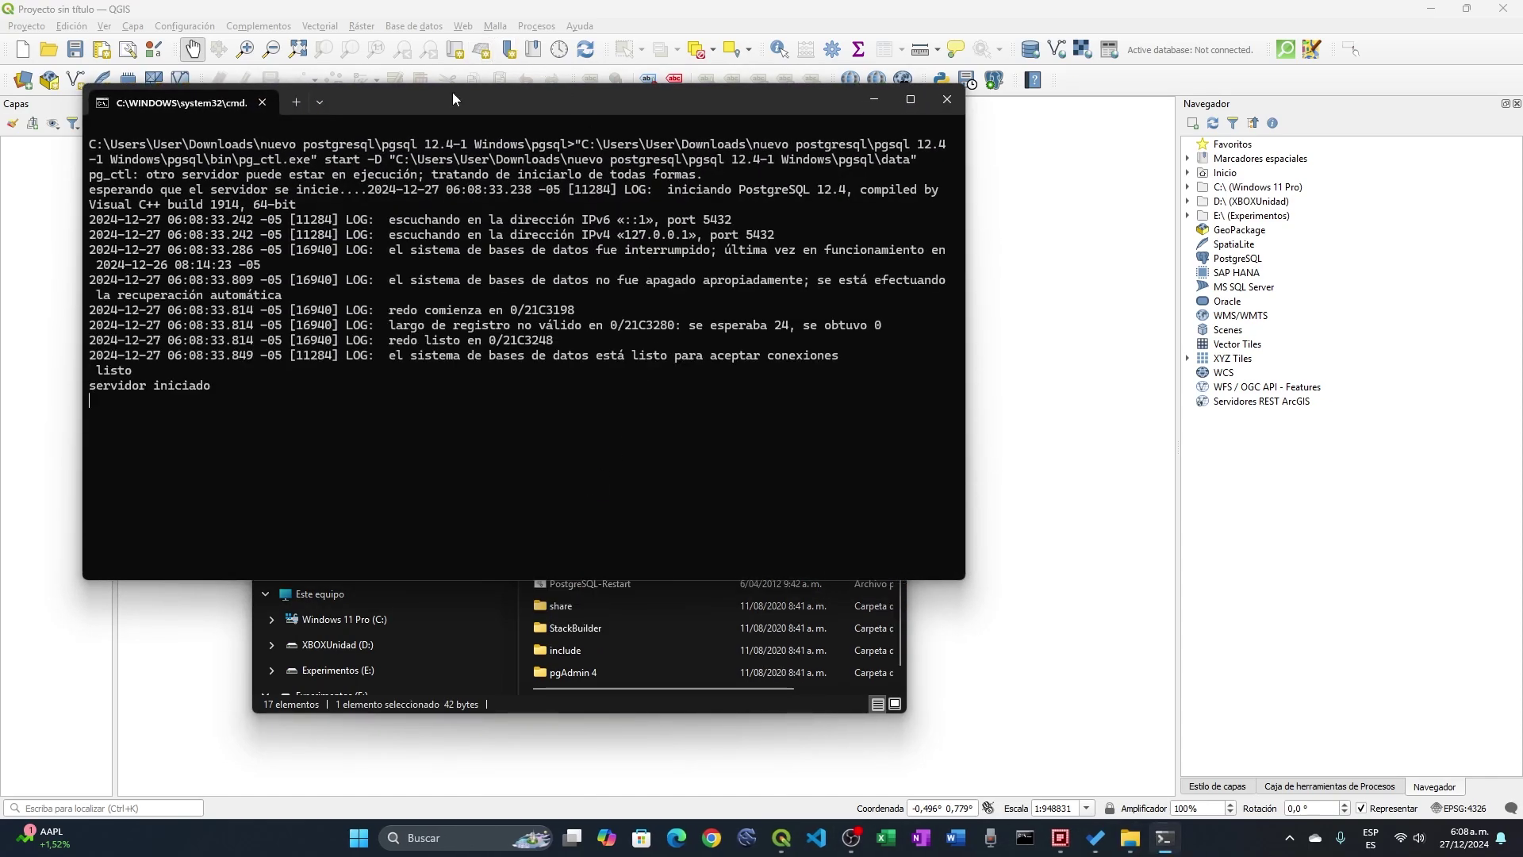
Move the server console aside and minimize the file explorer window.
left_click_drag(451, 95, 500, 99)
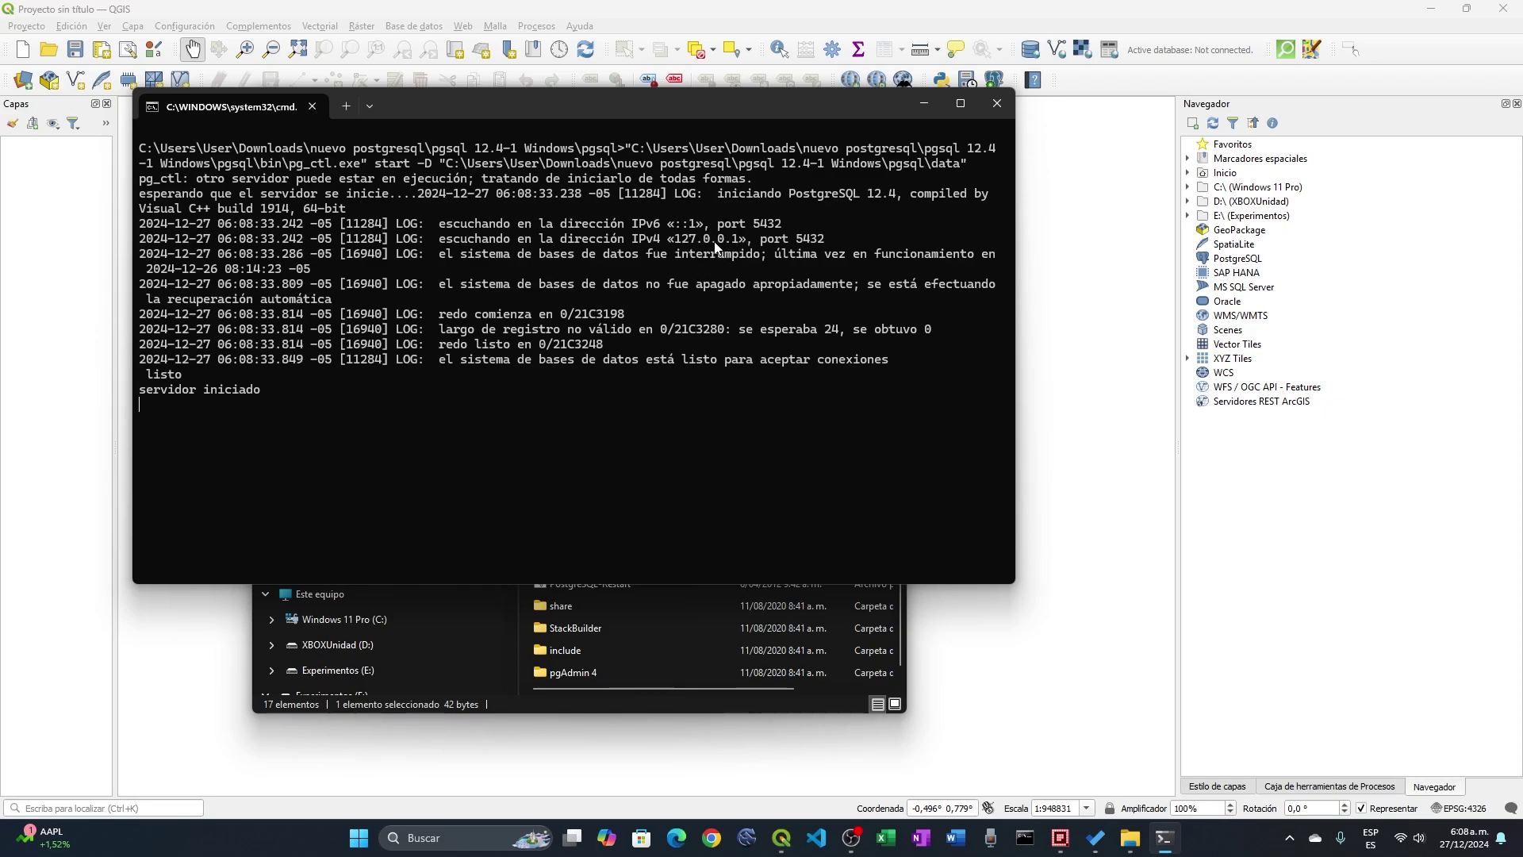
left_click_drag(843, 116, 1165, 252)
left_click(793, 107)
left_click(811, 107)
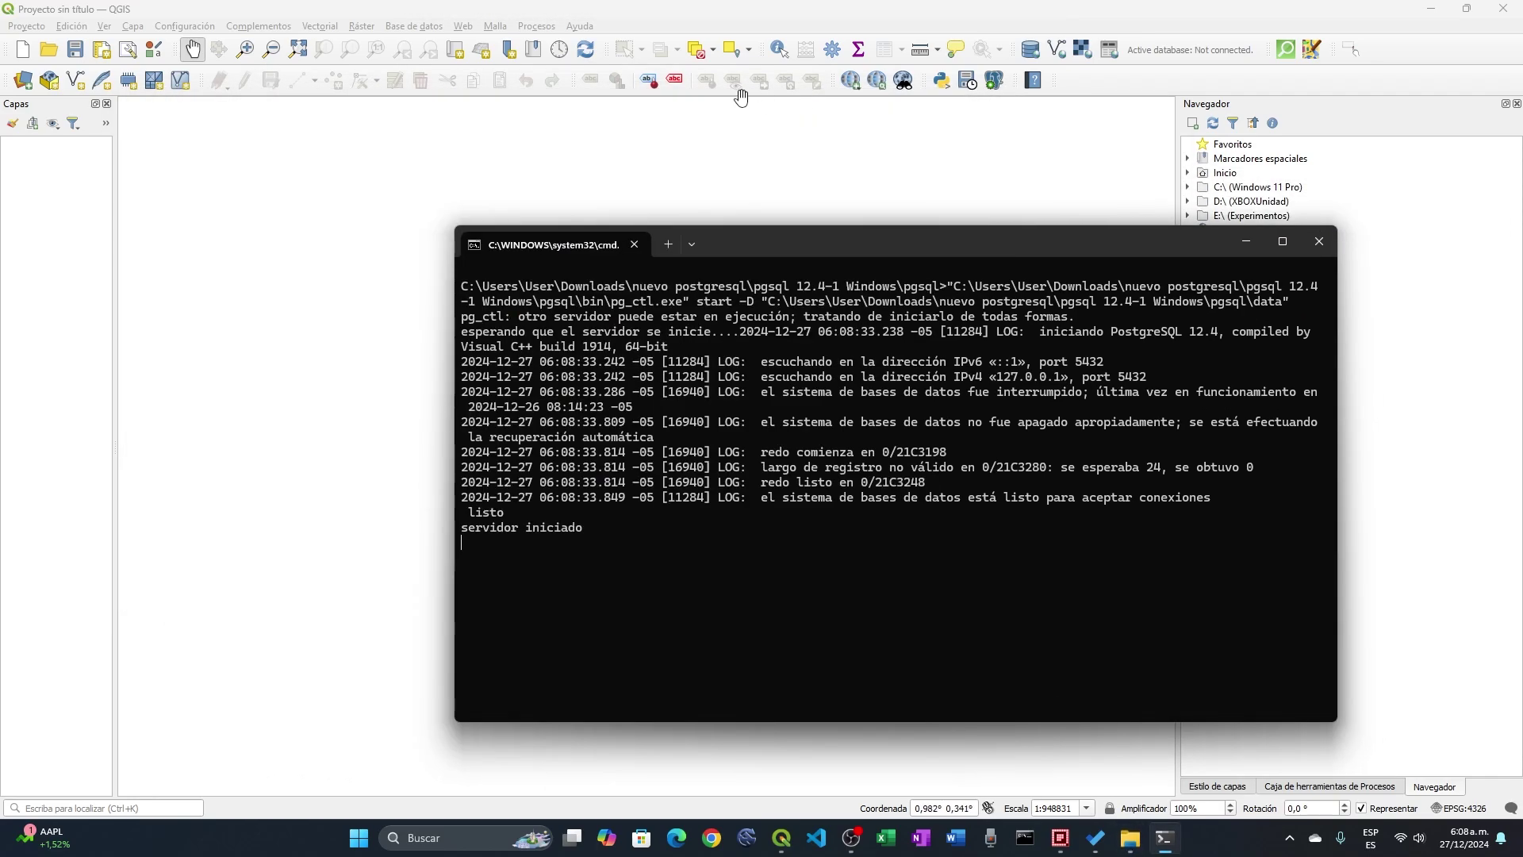
In QGIS, open the database manager, check the PostGIS provider for existing connections and close the manager.
left_click(420, 36)
left_click(412, 27)
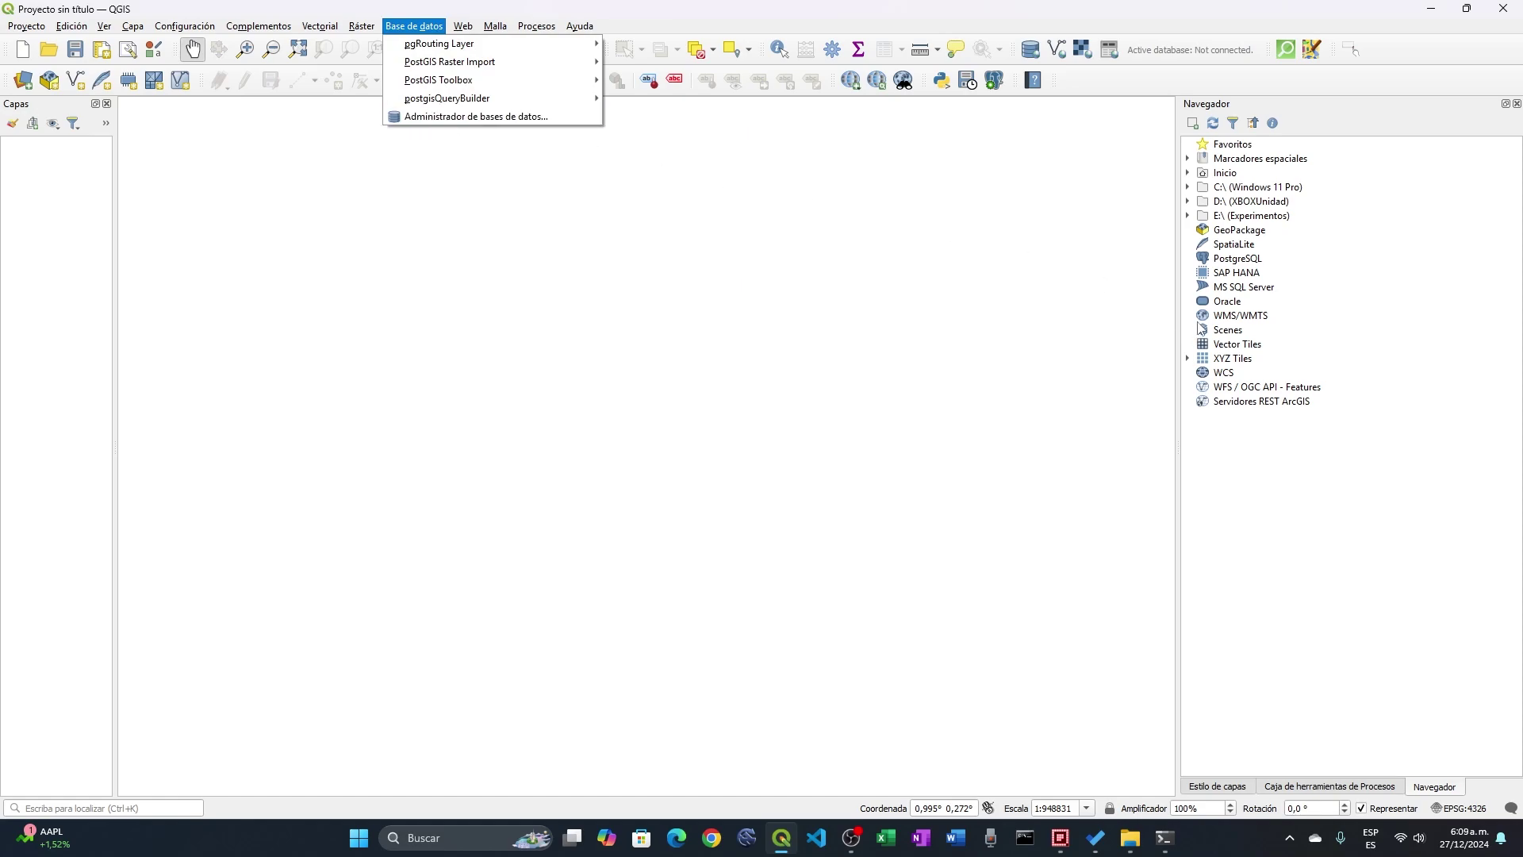
left_click(1238, 261)
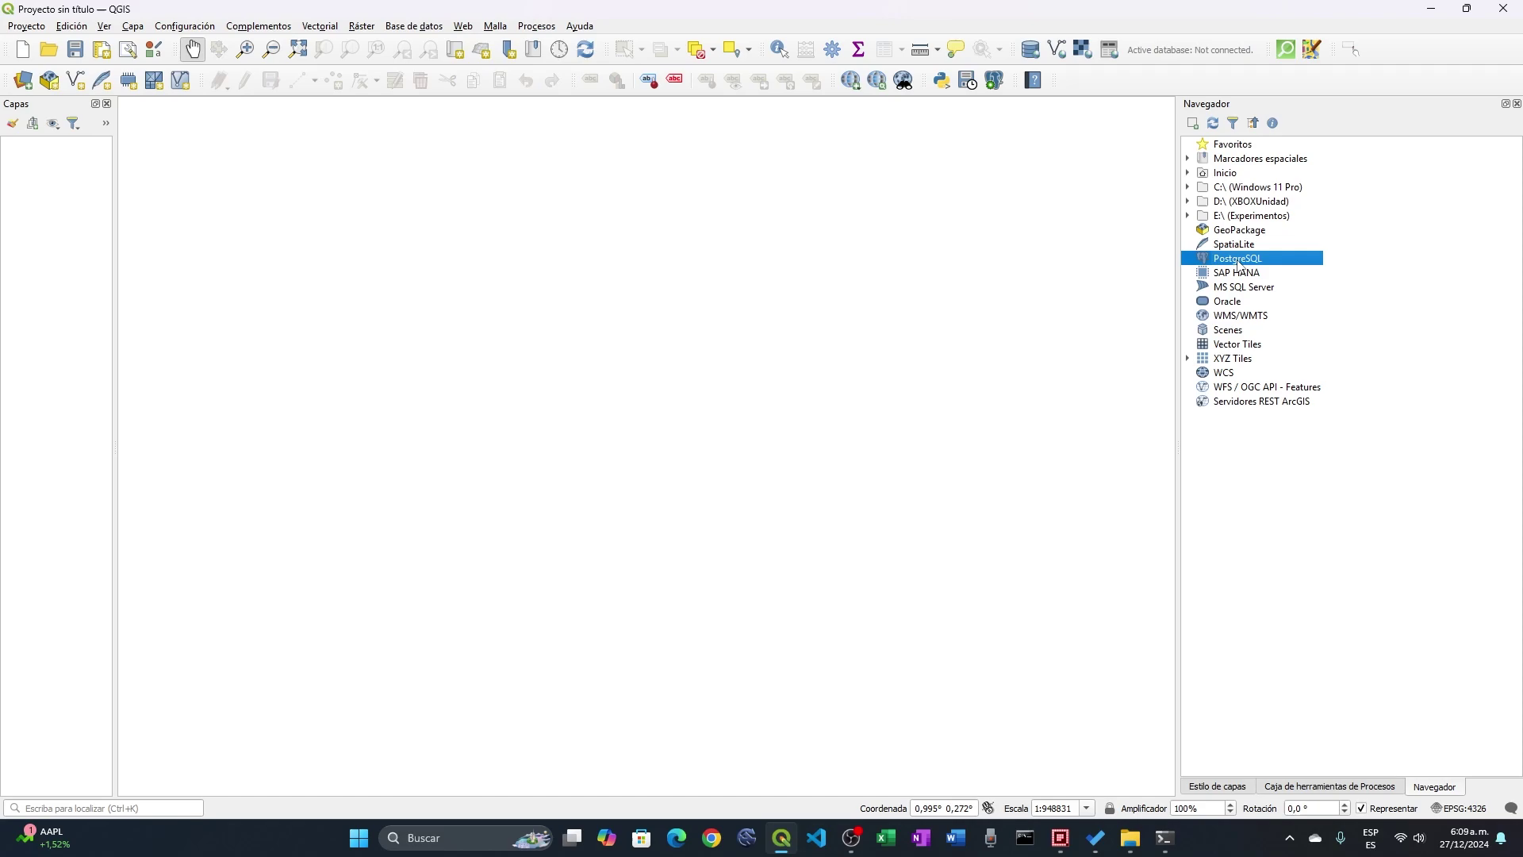
left_click(413, 26)
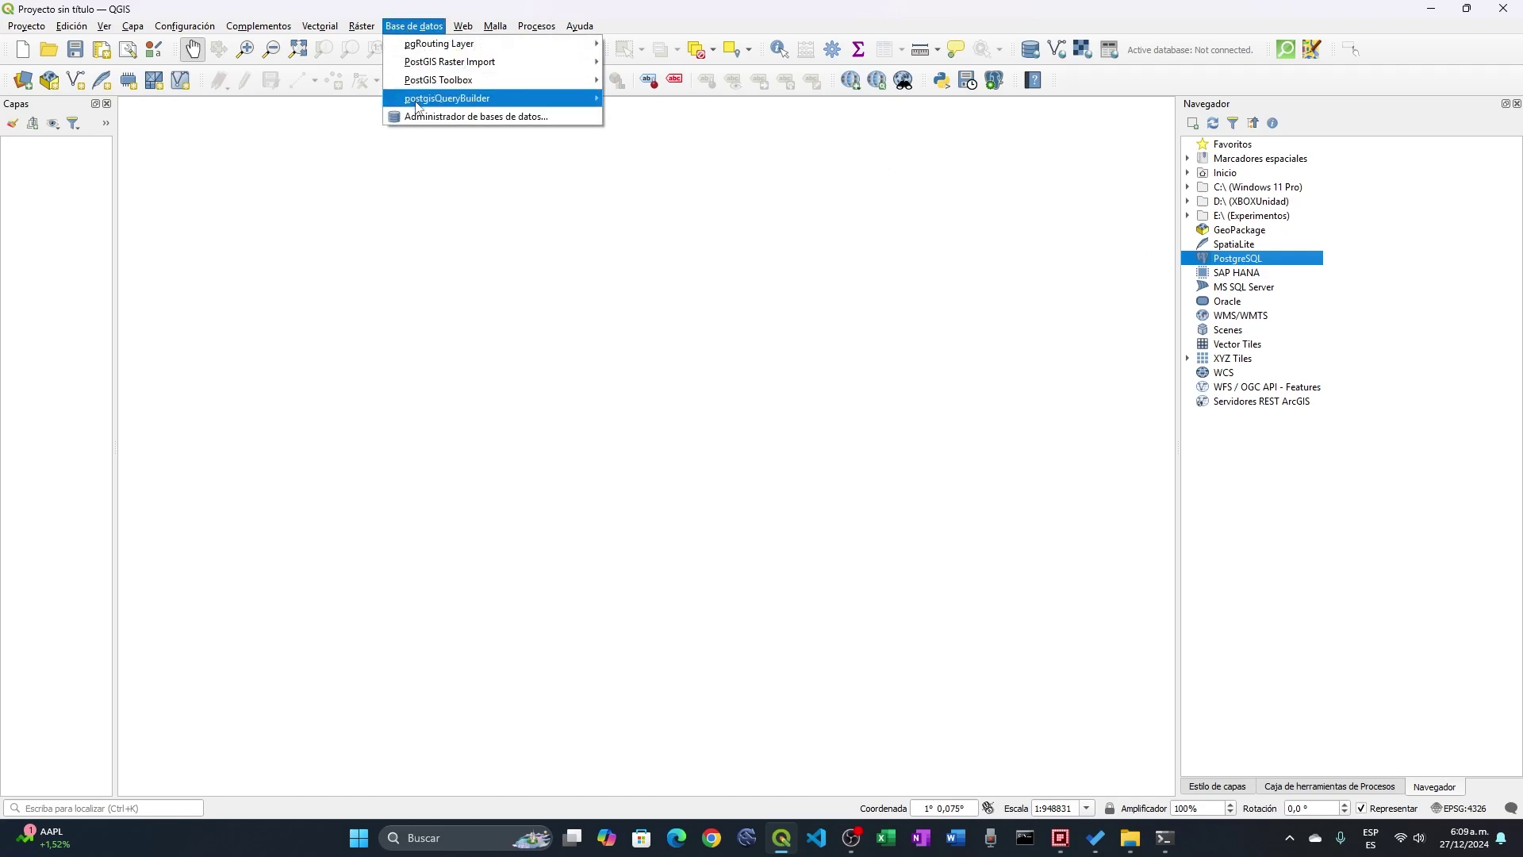
left_click(420, 115)
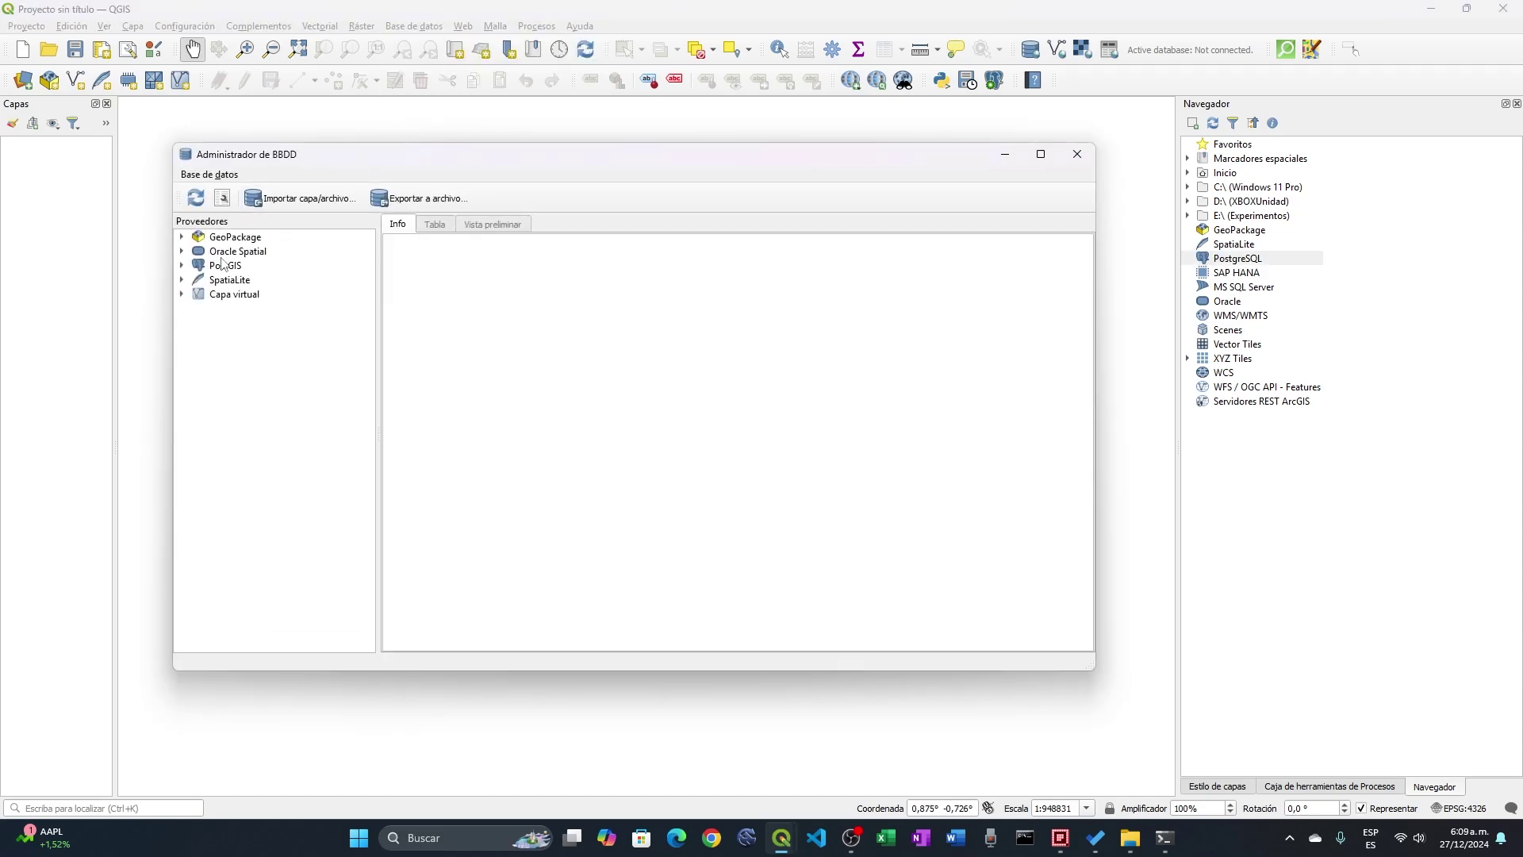
left_click(226, 267)
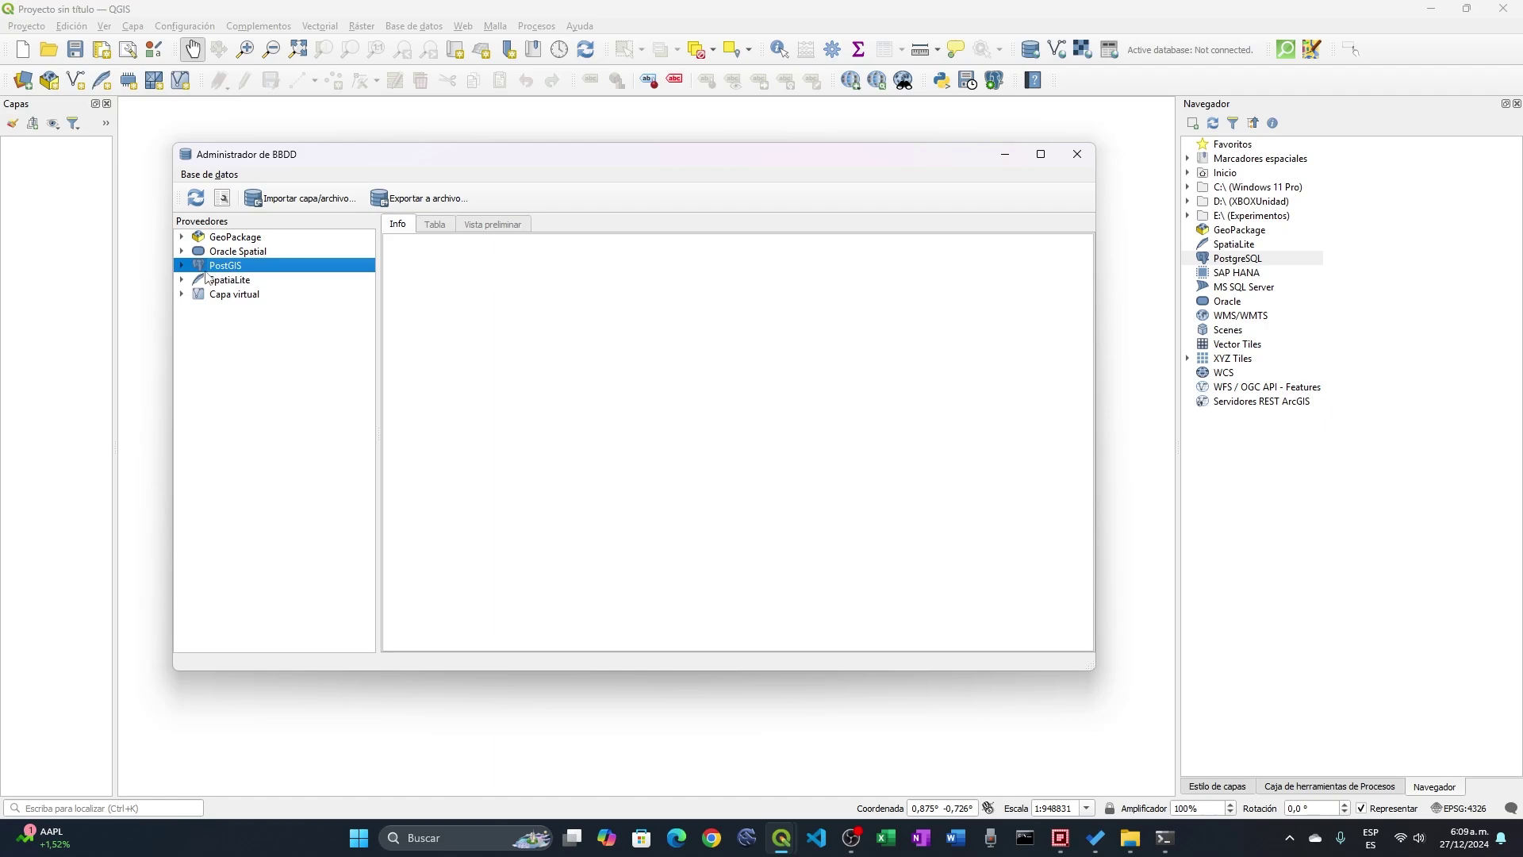
double_click(211, 268)
left_click(1076, 154)
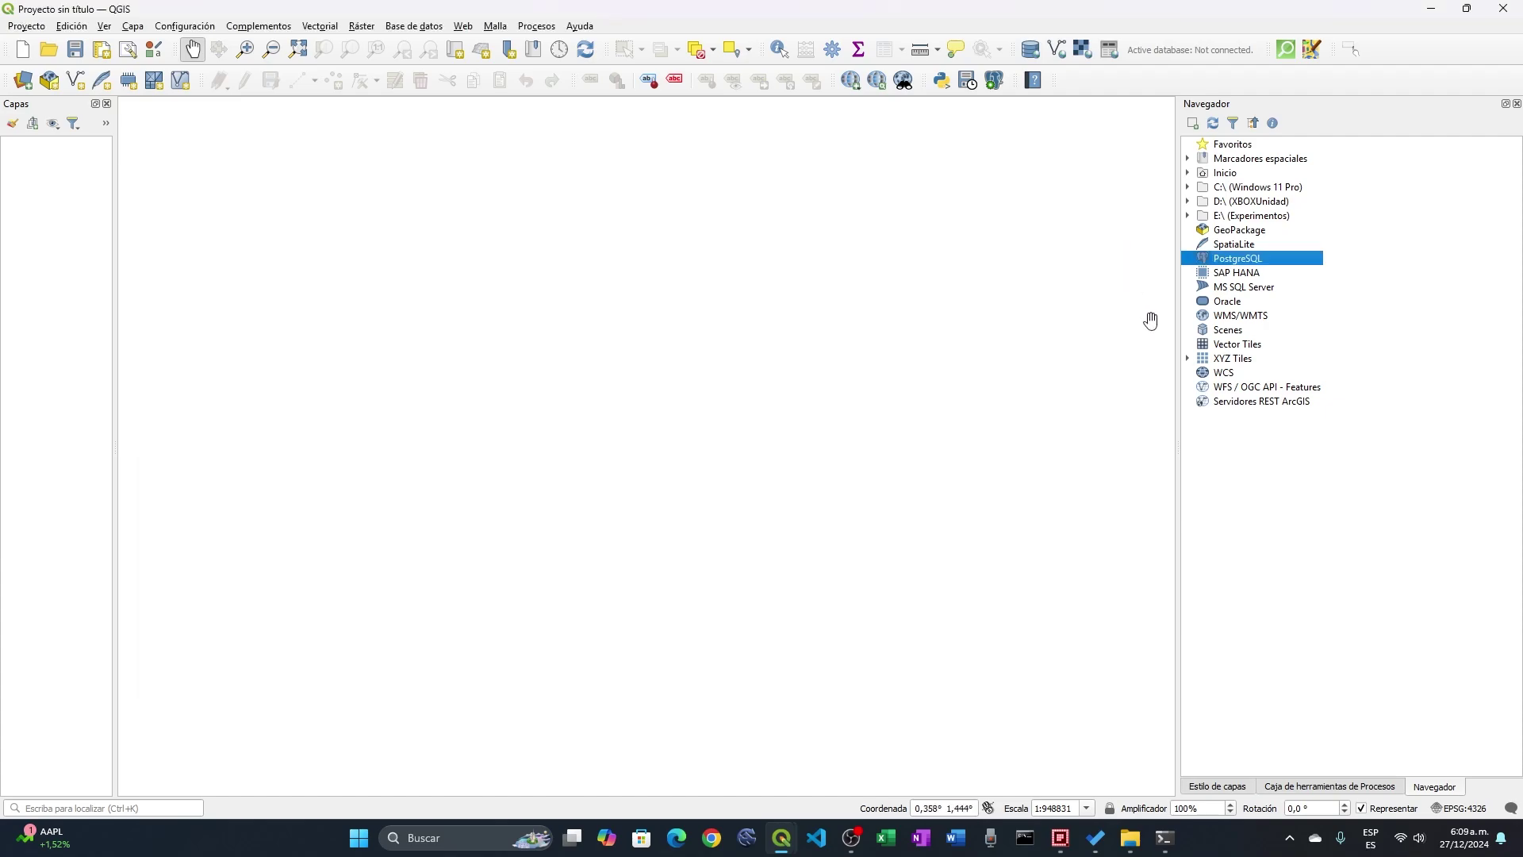
Start a new PostgreSQL connection named server1 with host localhos and database GeoData, checking the server console along the way.
right_click(1234, 264)
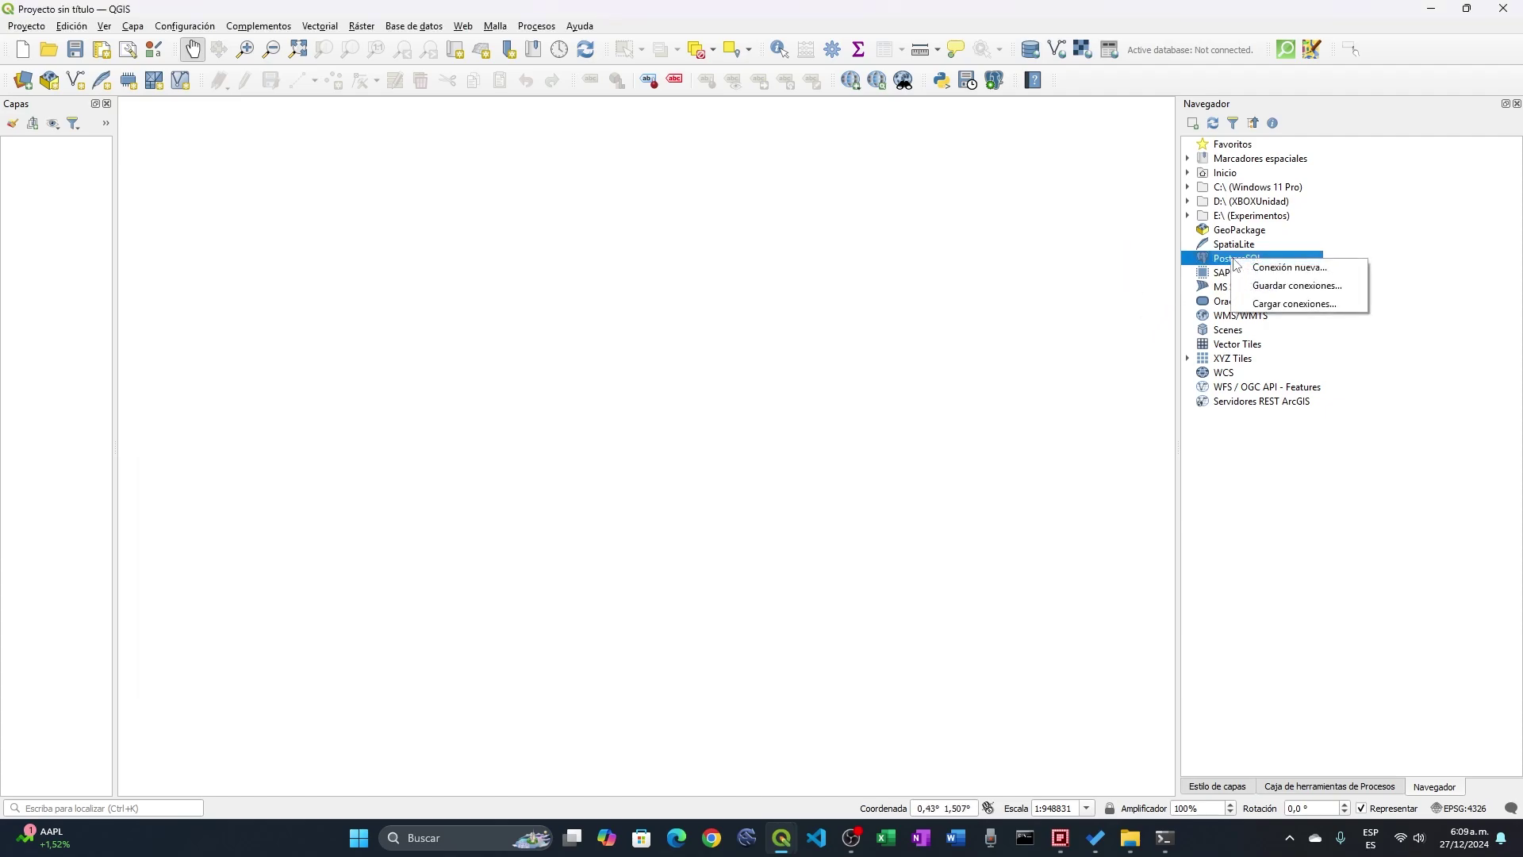
left_click(1286, 275)
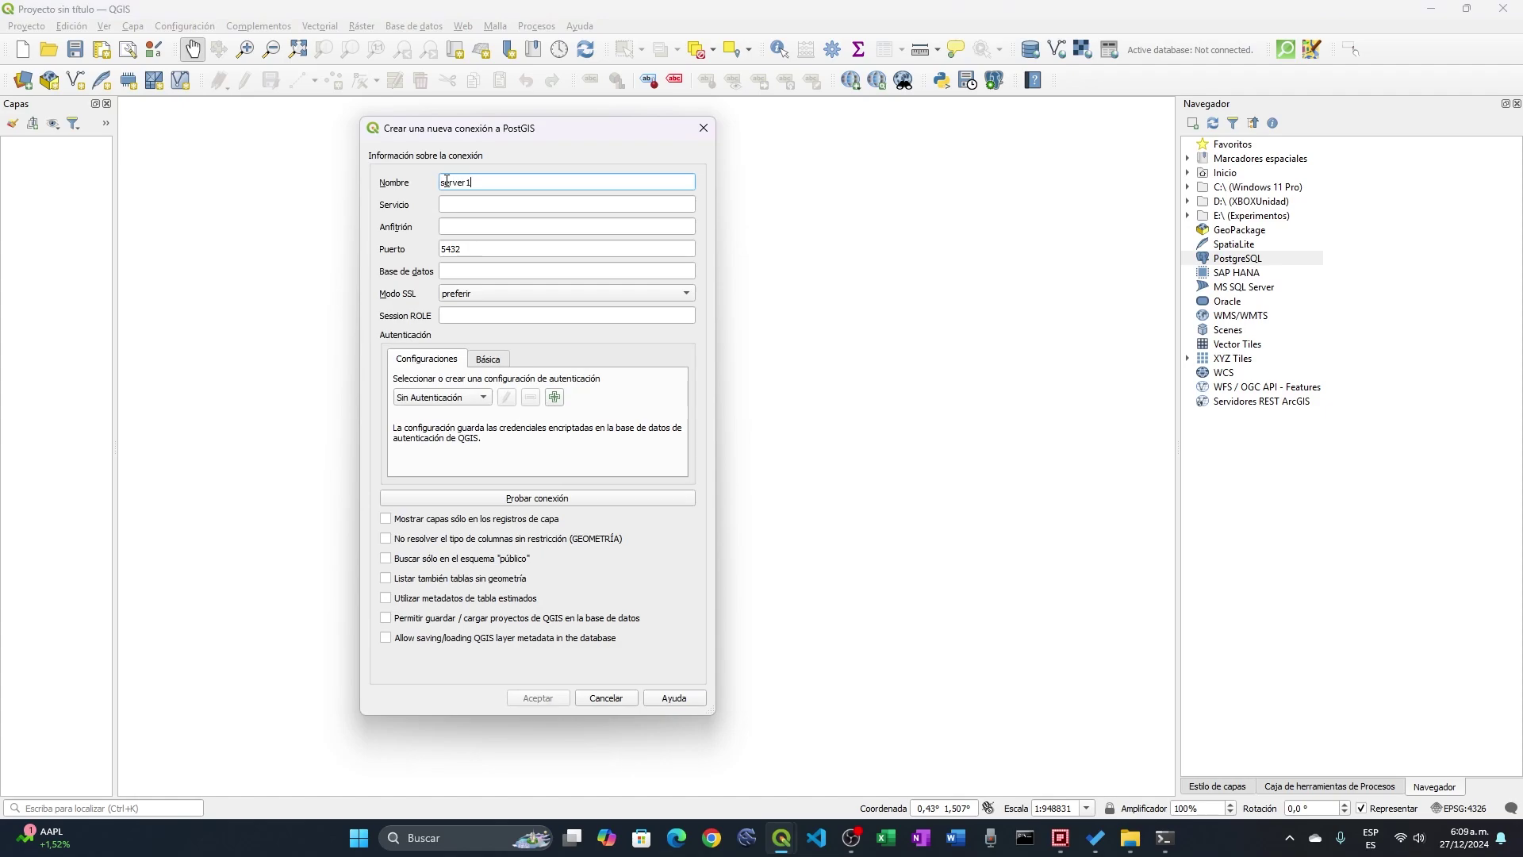
left_click(461, 226)
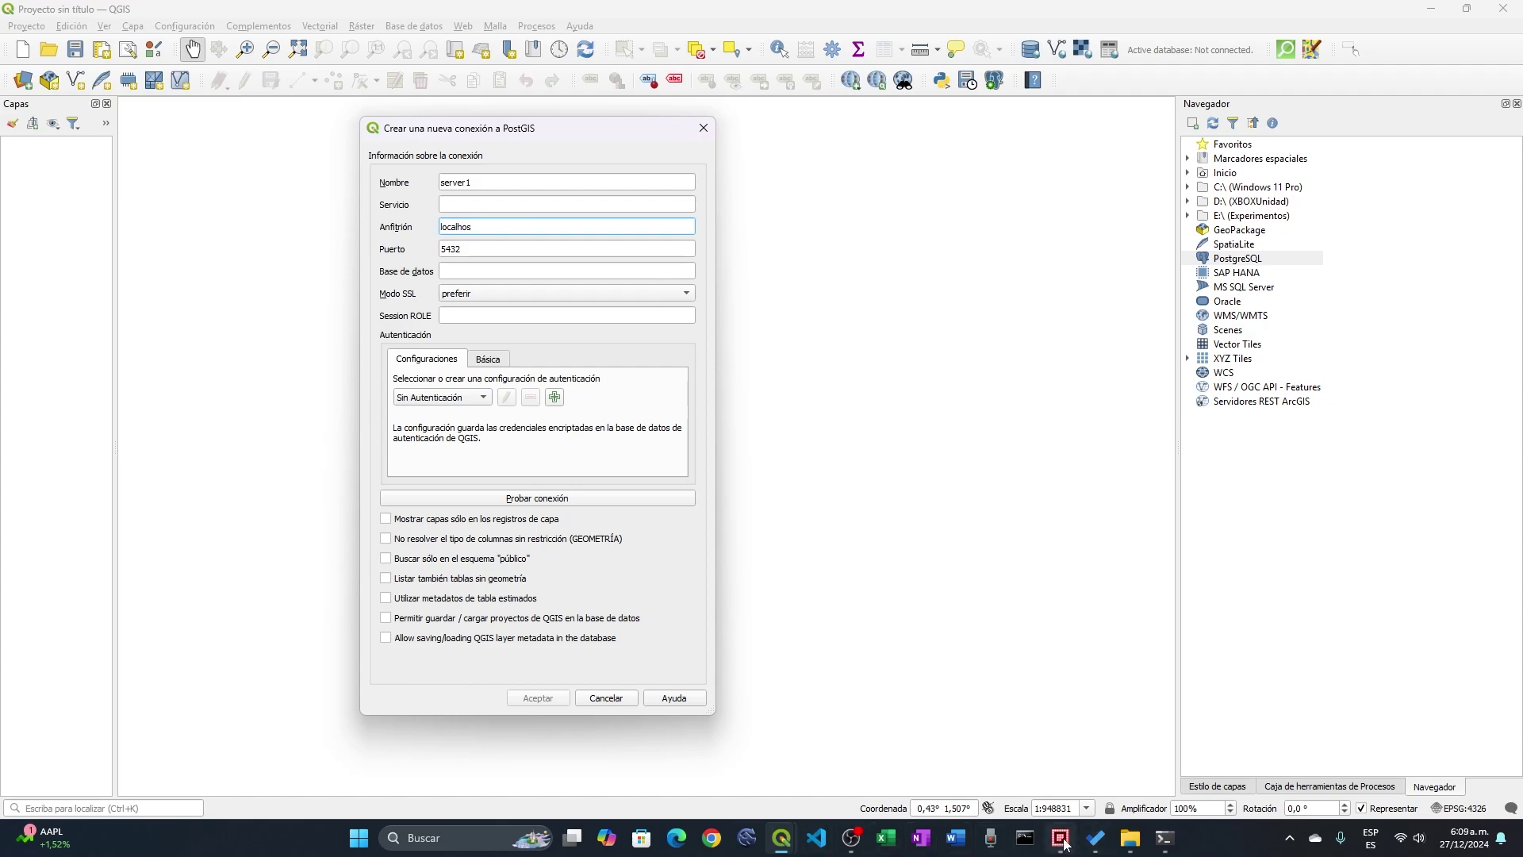
left_click(1164, 838)
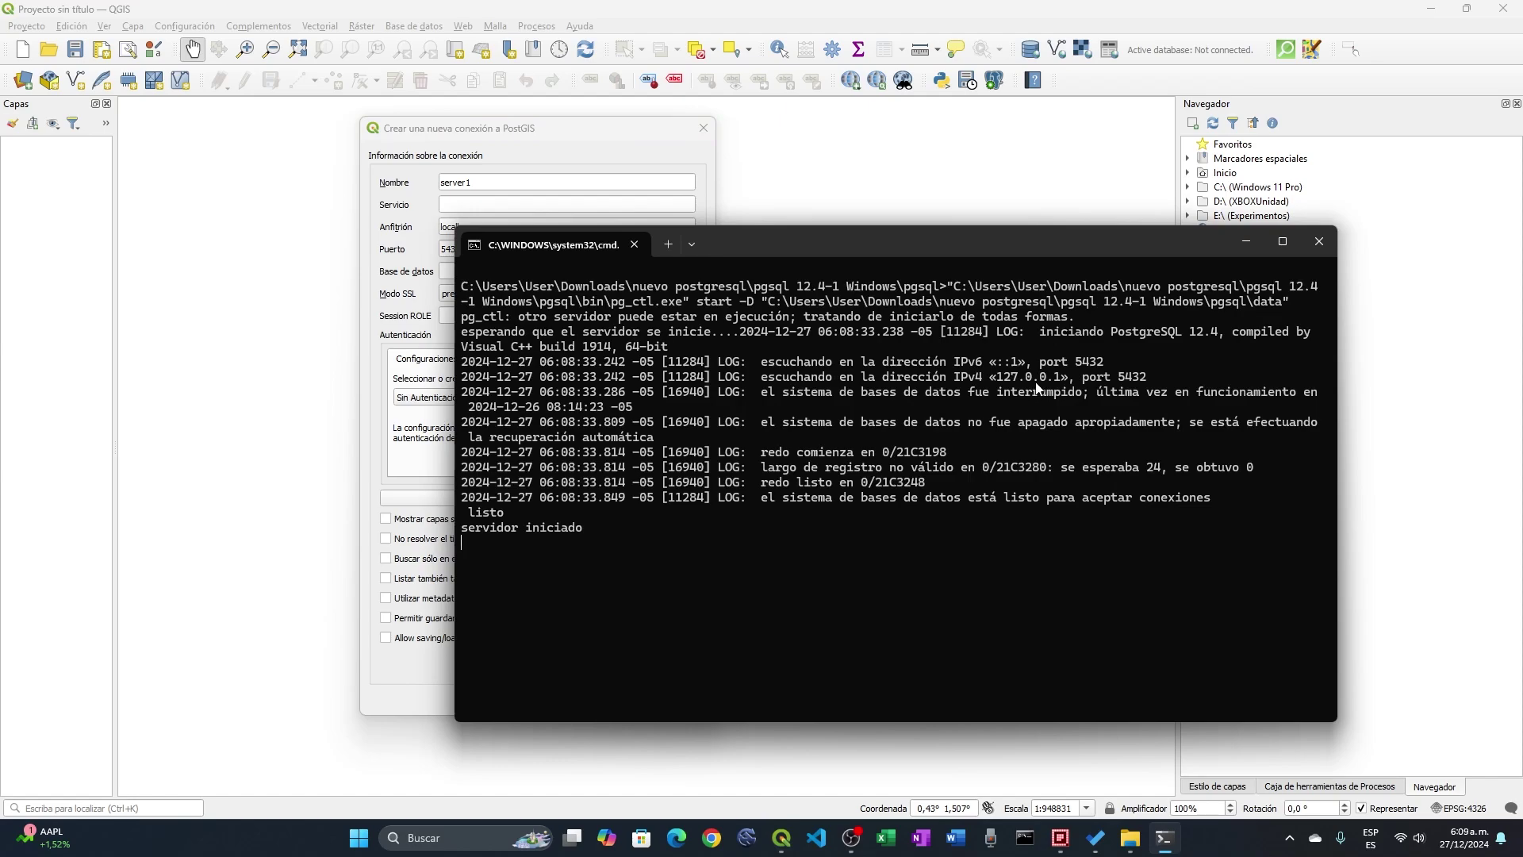
left_click(1236, 245)
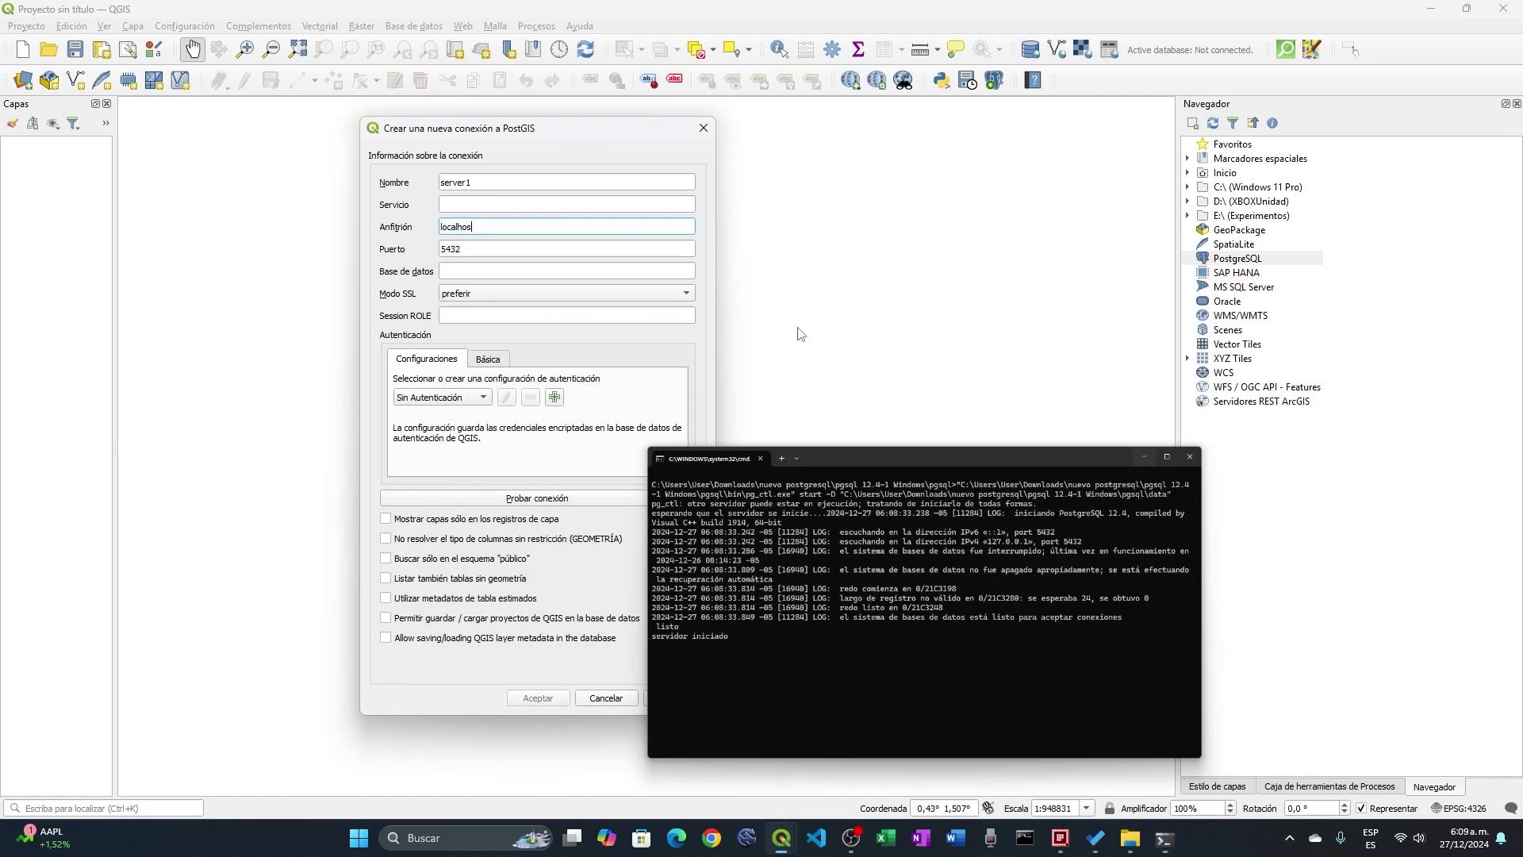
key("Tab")
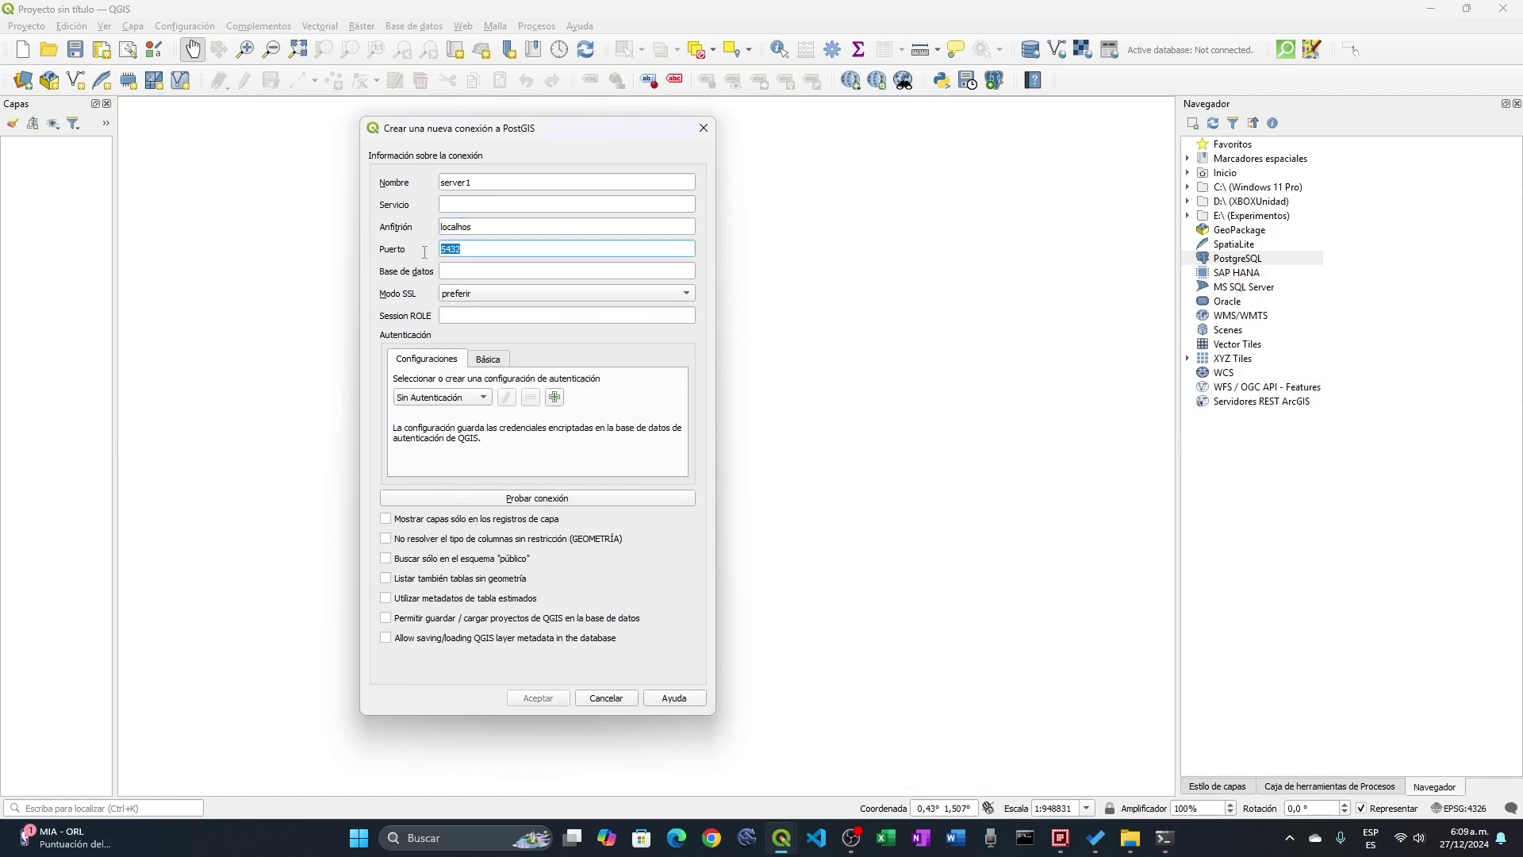
left_click(460, 274)
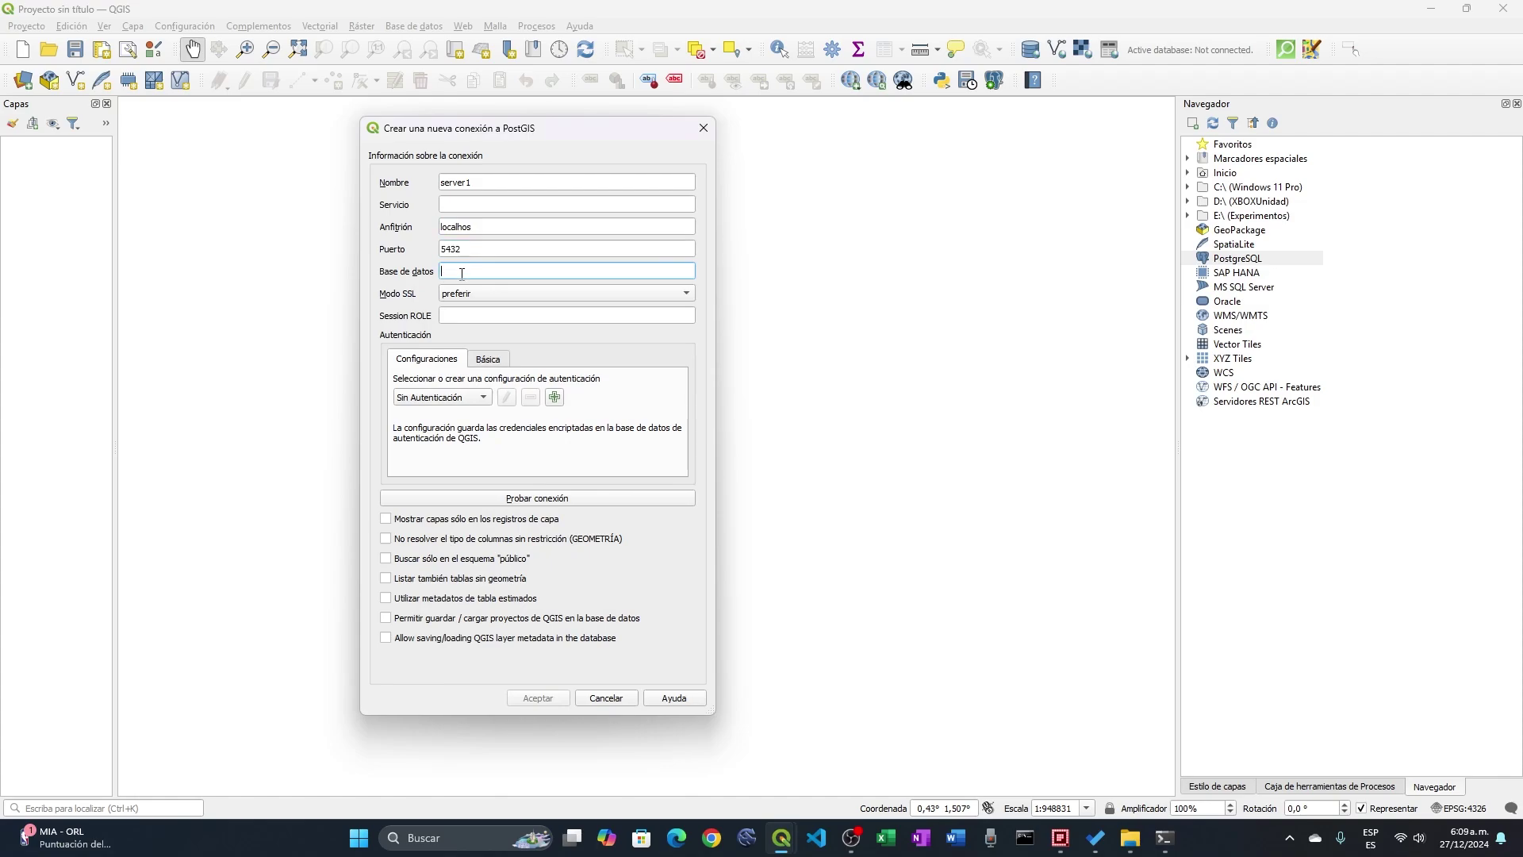
type("GeoData")
Launch PgAdmin4 from the pgsql folder and minimize its console and the file explorer.
left_click(1130, 838)
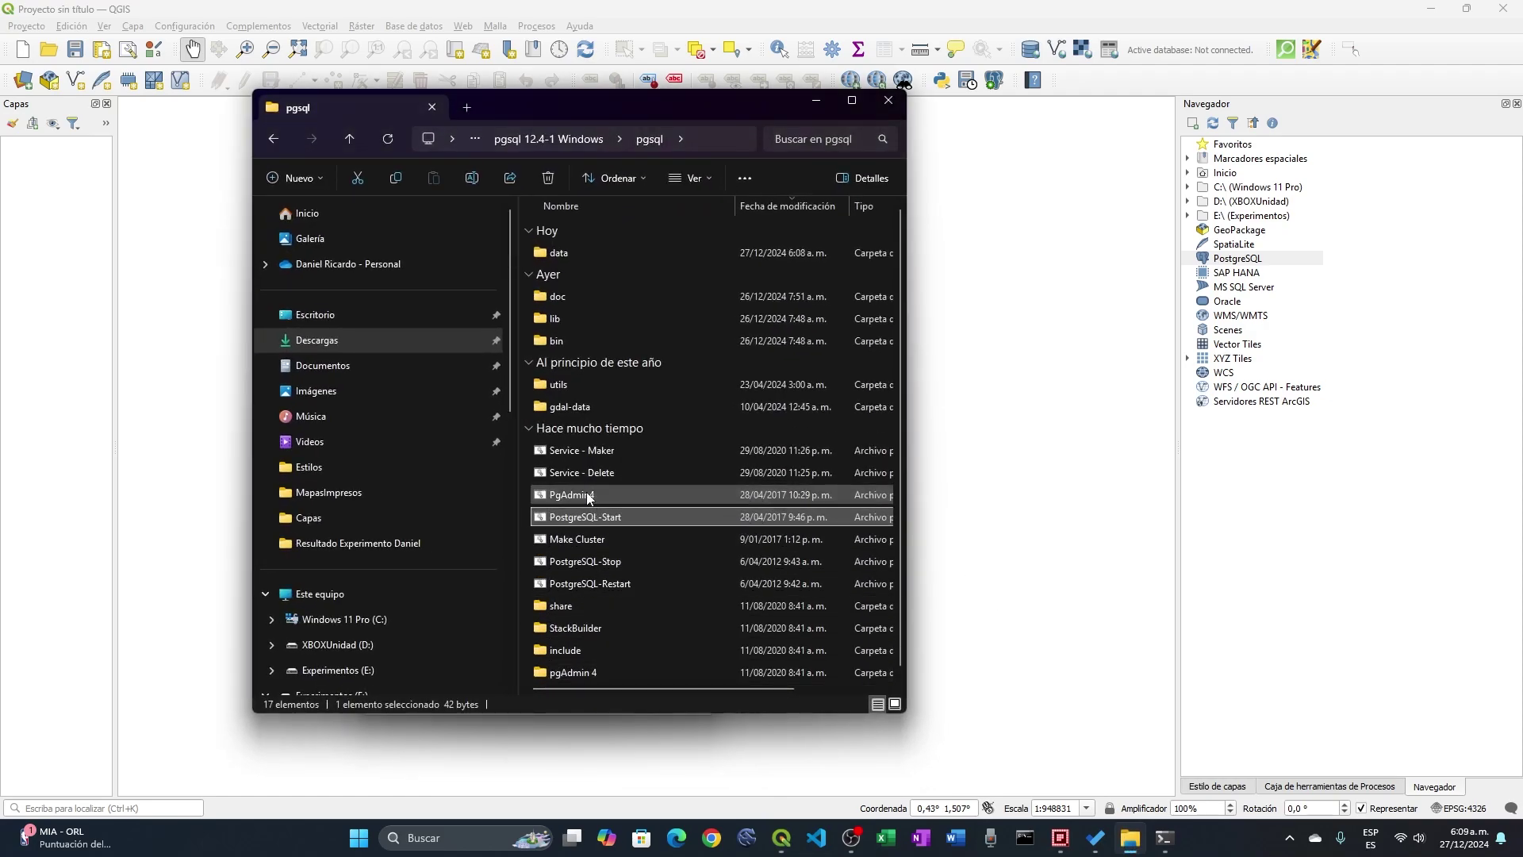
double_click(571, 495)
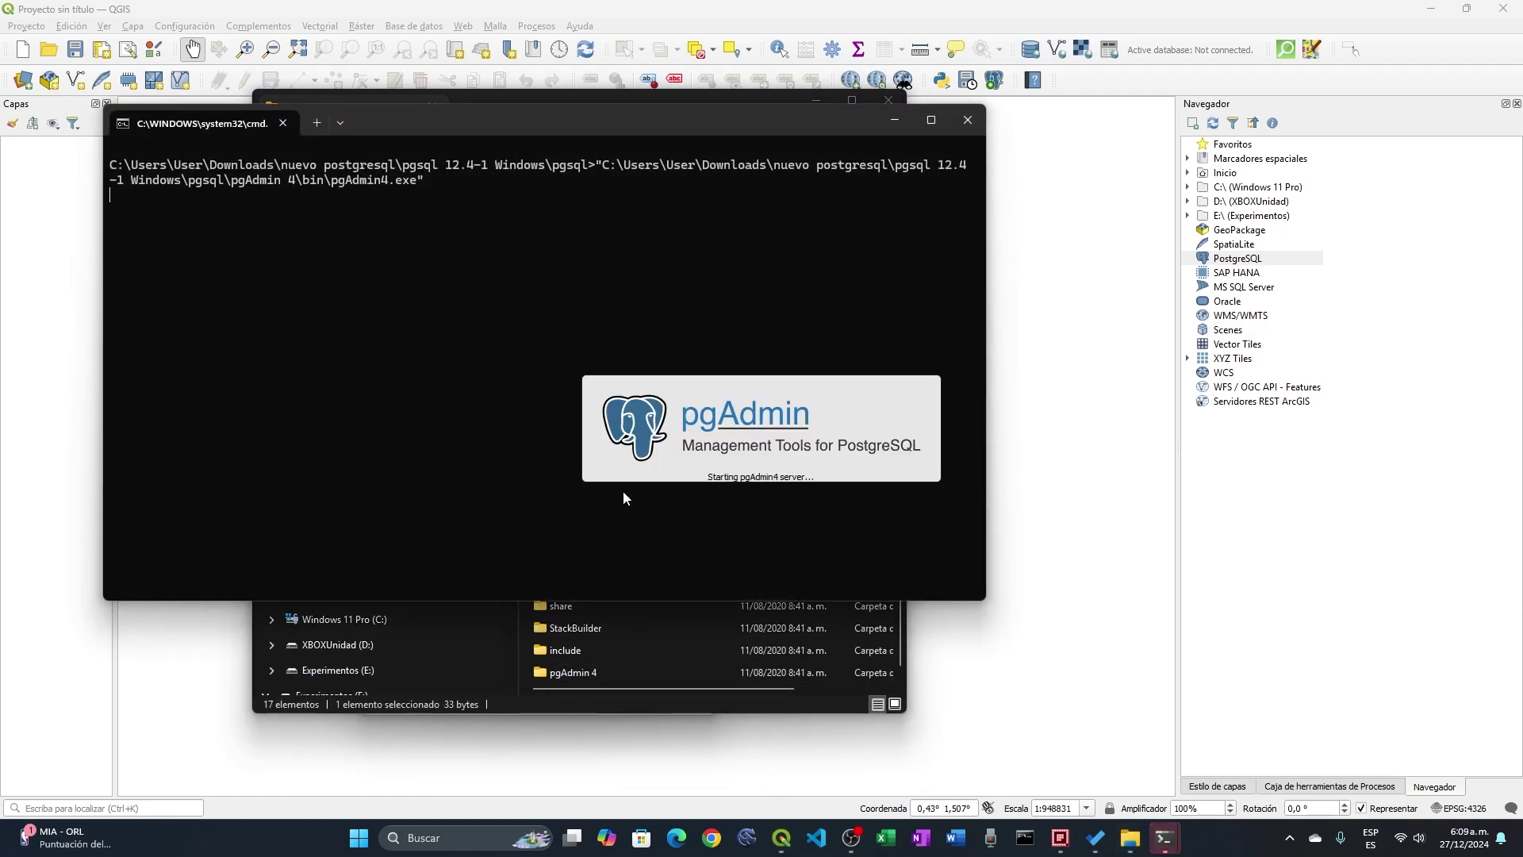
left_click(894, 121)
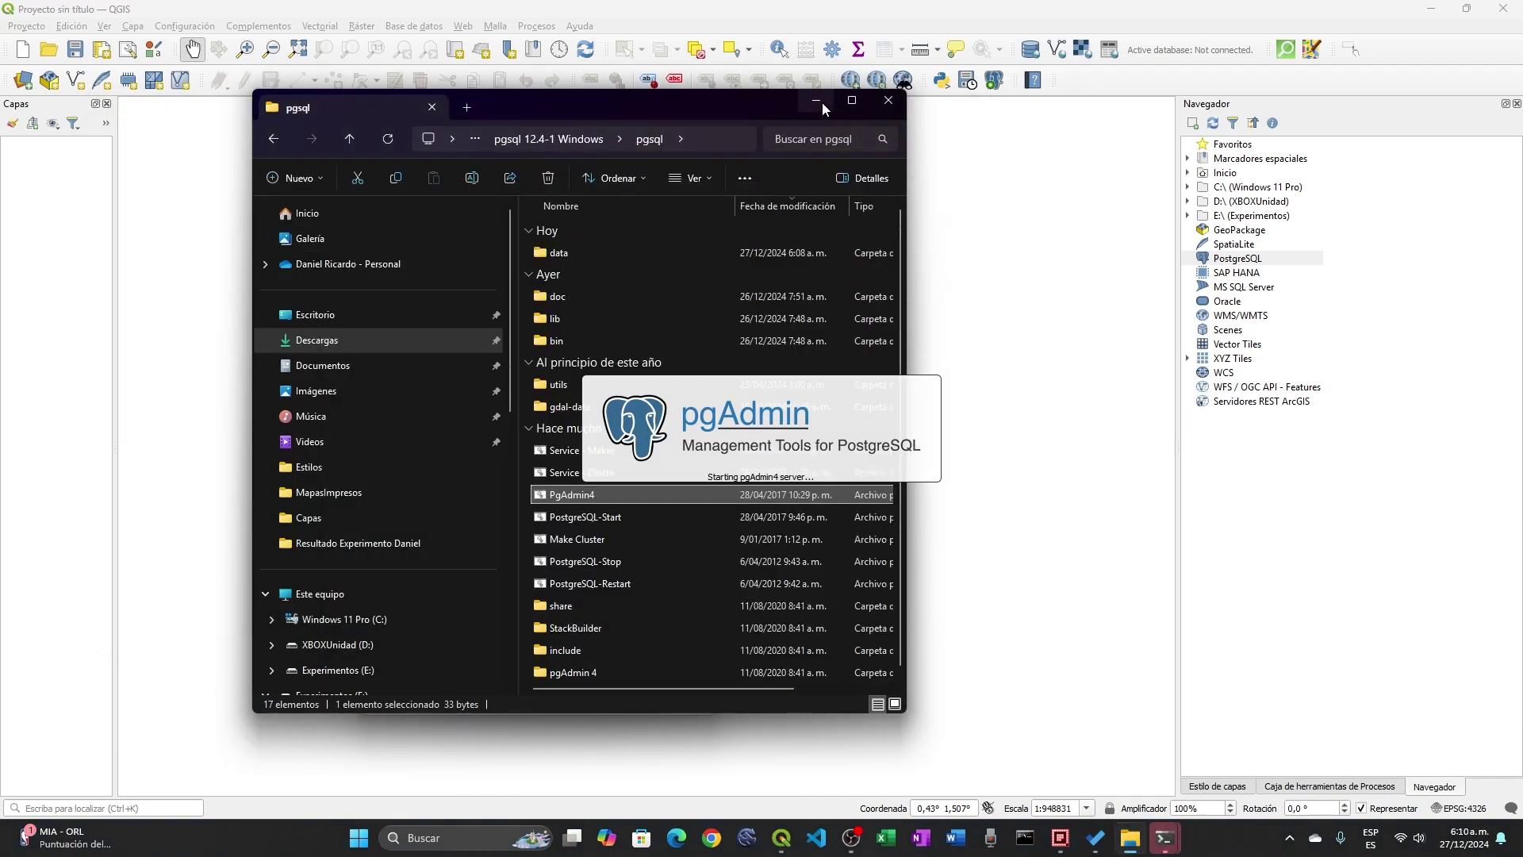
left_click(822, 102)
Set basic authentication with username postgres and the account password, enable saving both, test the connection and skip the credentials prompt.
left_click(498, 361)
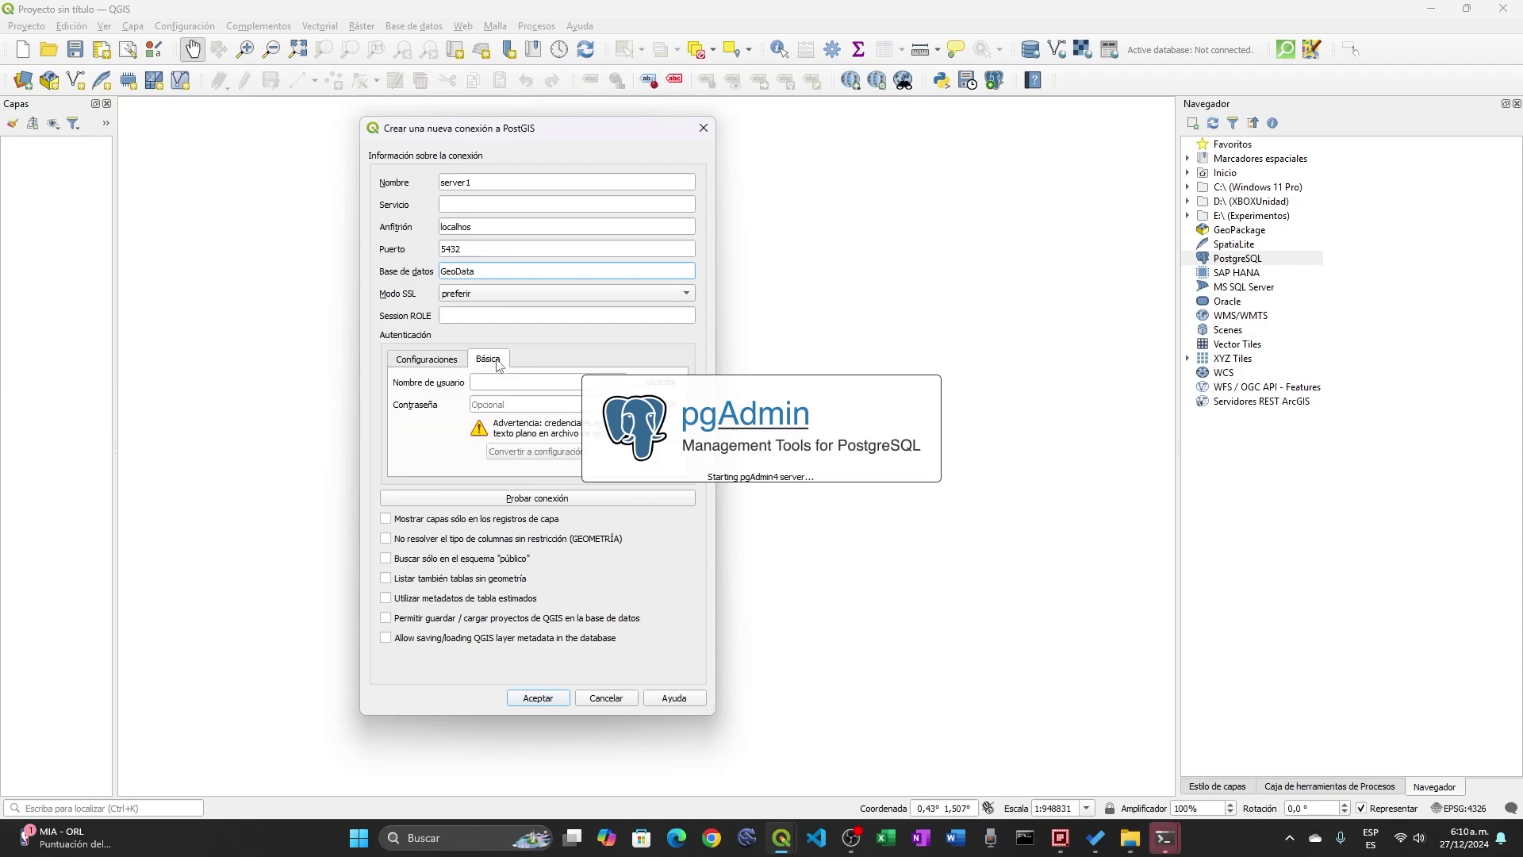
left_click_drag(523, 129, 380, 129)
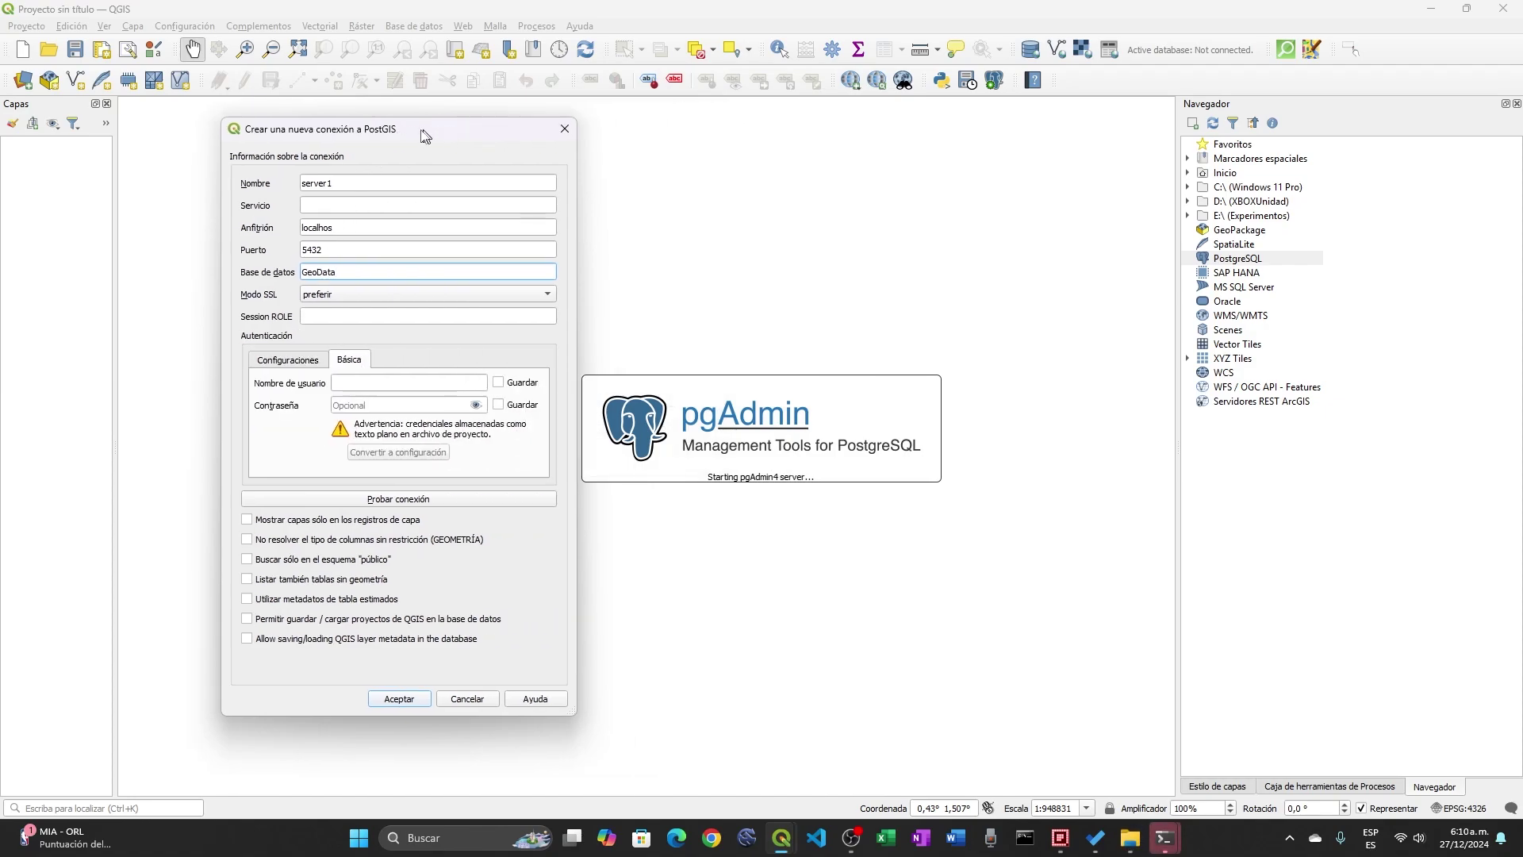
left_click(340, 381)
type("postgres")
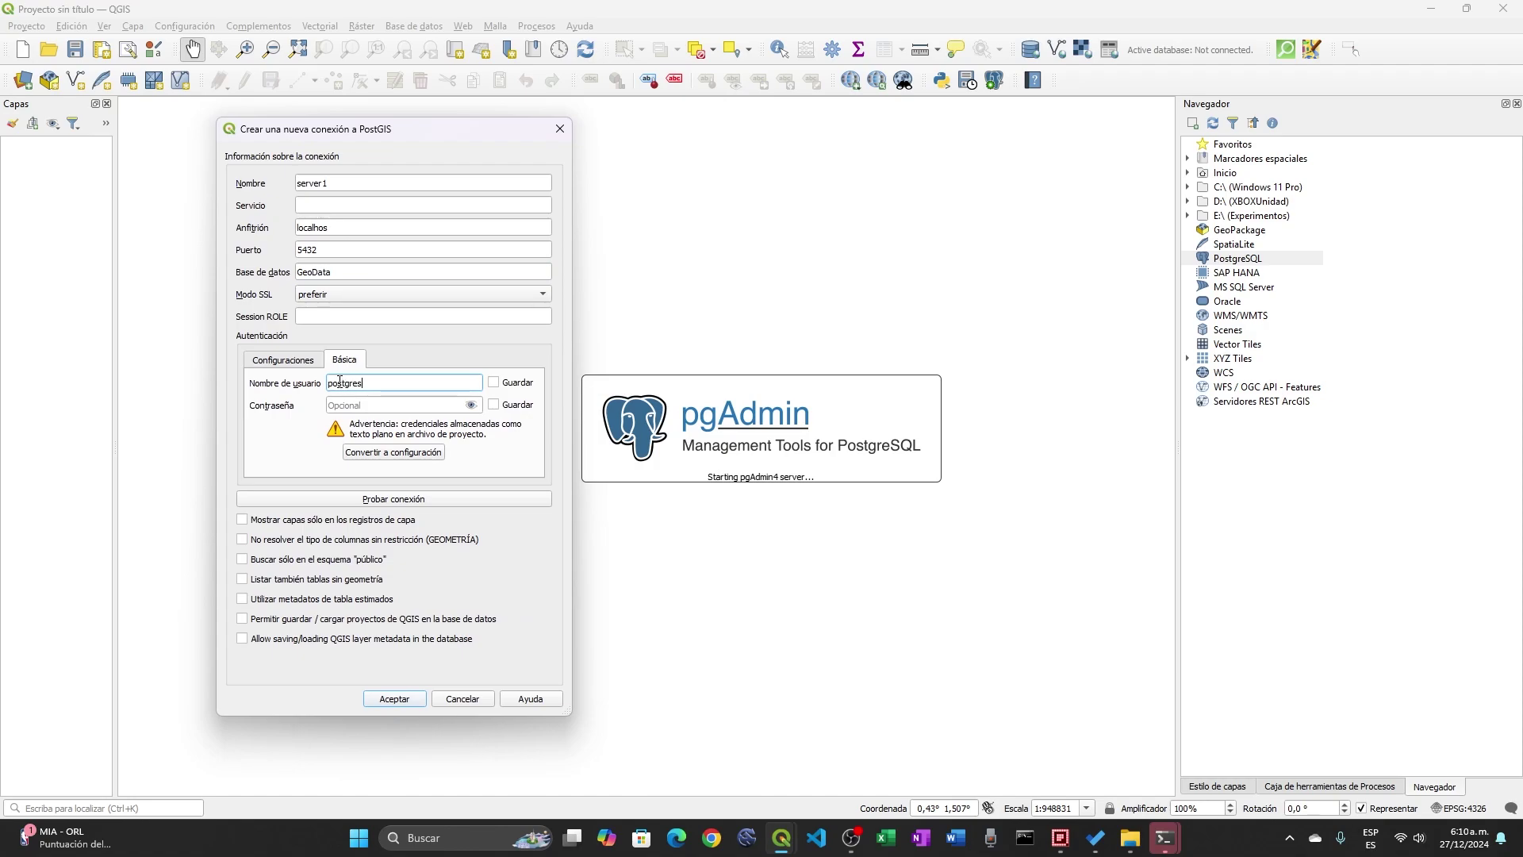
key("Tab")
left_click(354, 403)
type("p")
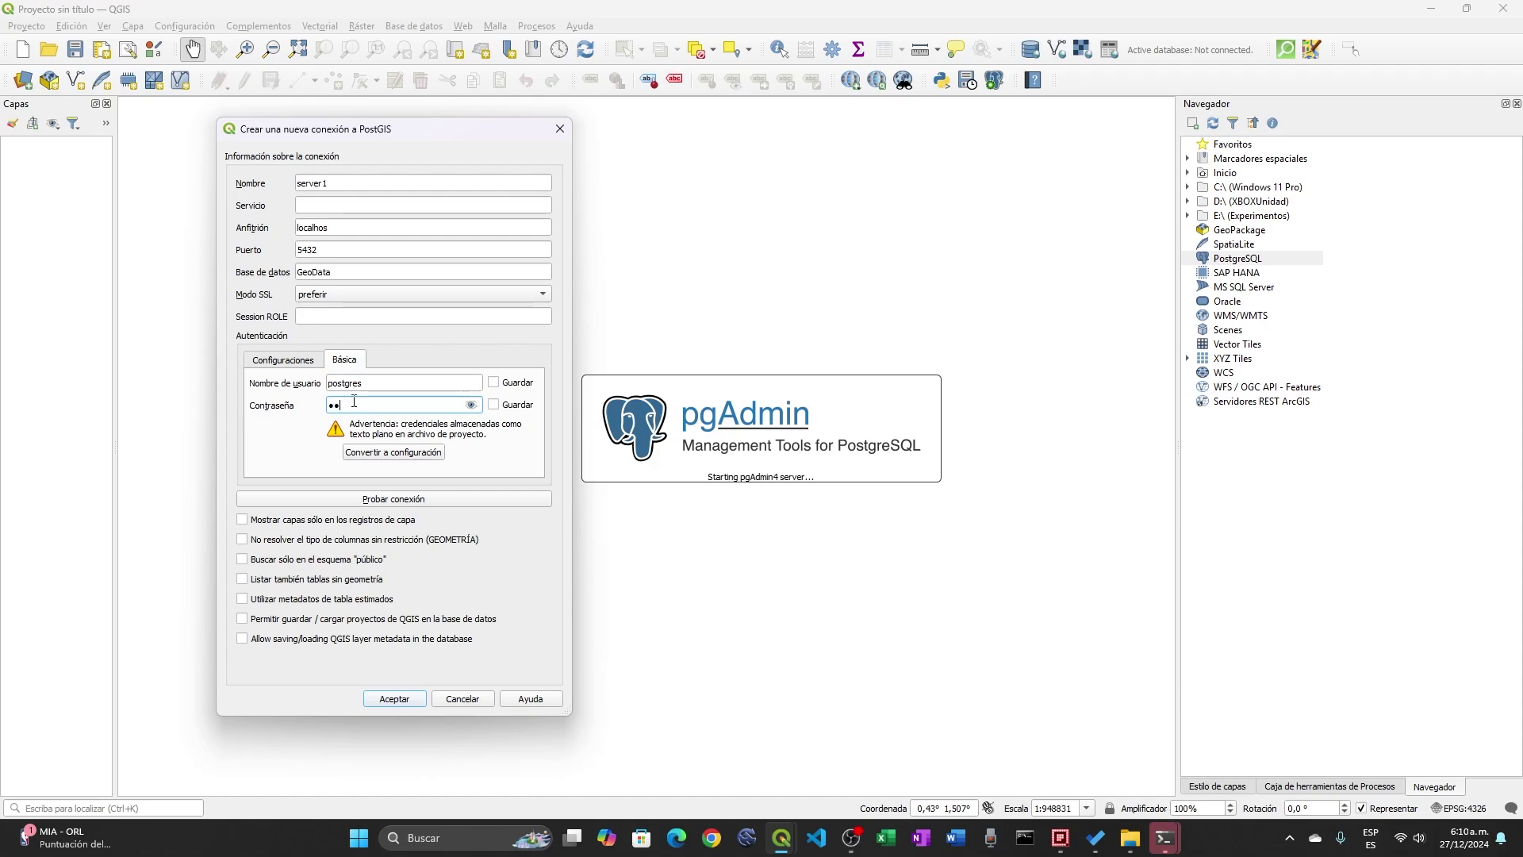
left_click(494, 405)
left_click(493, 382)
left_click(380, 499)
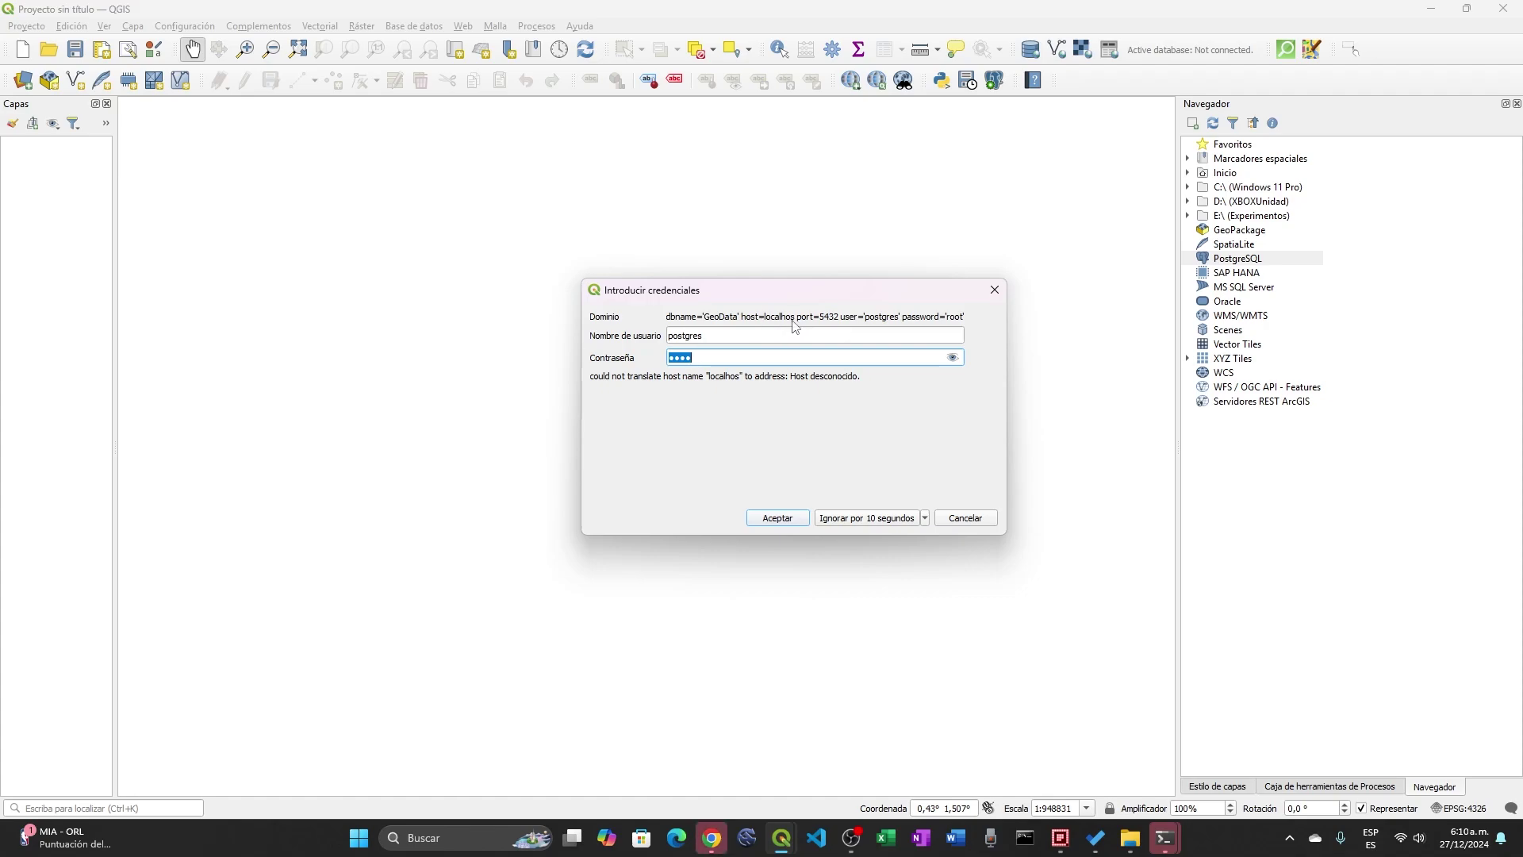
left_click(860, 514)
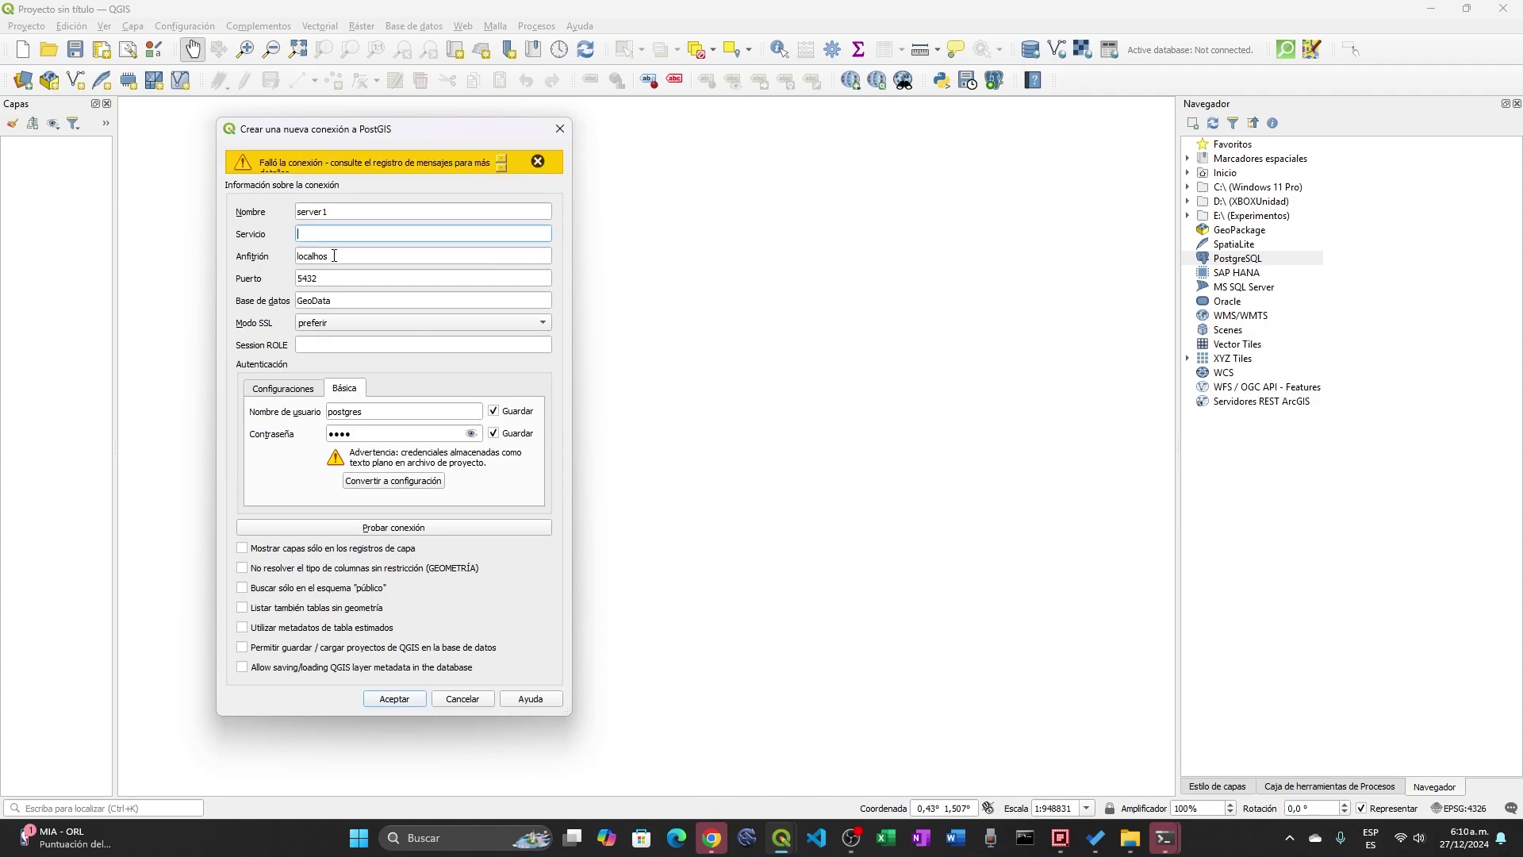
Correct the connection's host to localhost, test it, and save the connection accepting plain-text password storage.
left_click(334, 256)
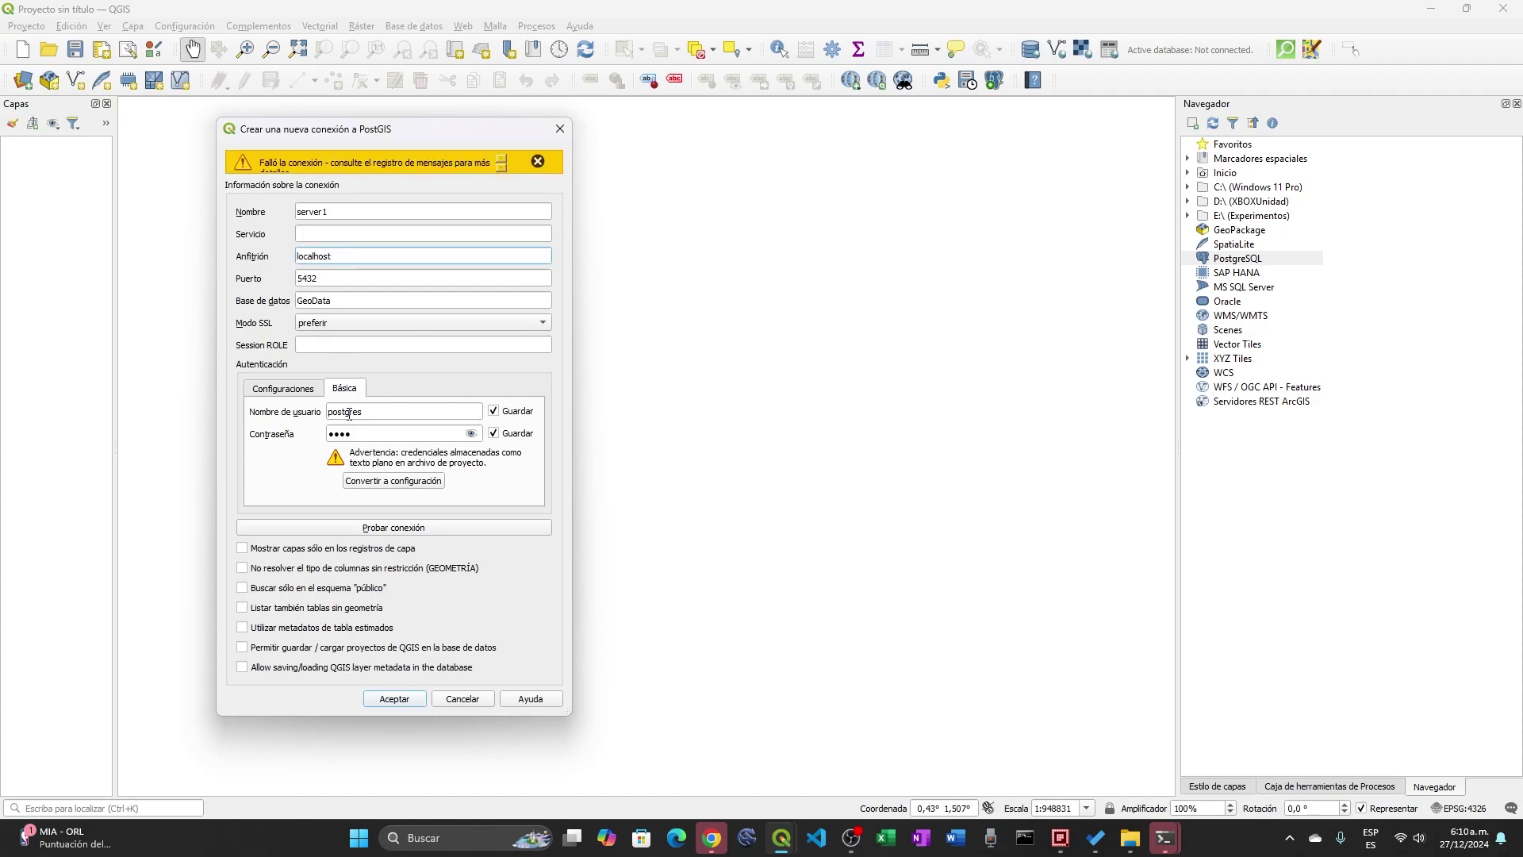
left_click(397, 527)
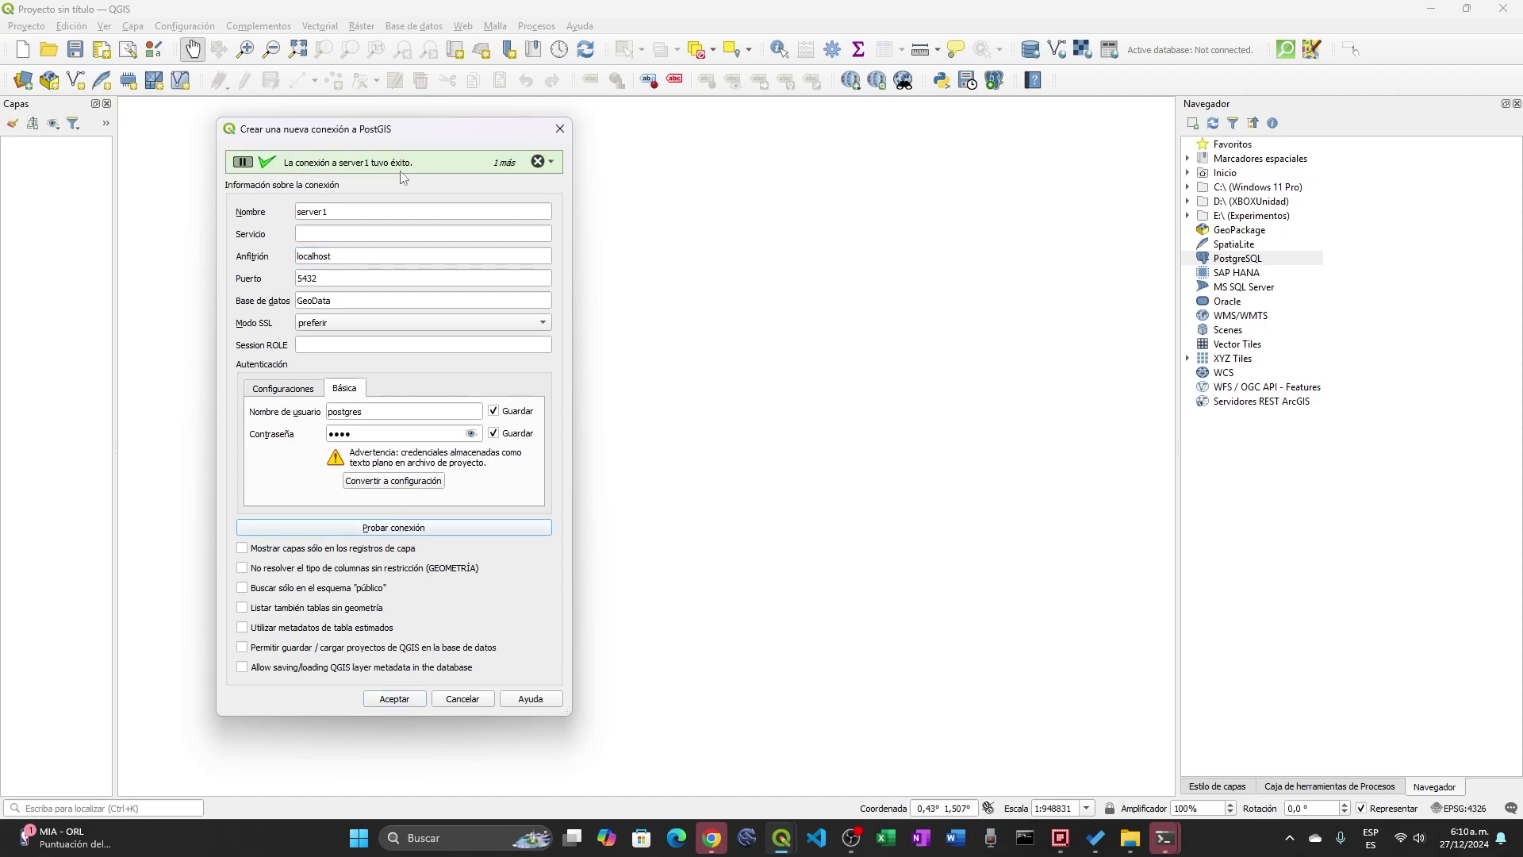
left_click(395, 699)
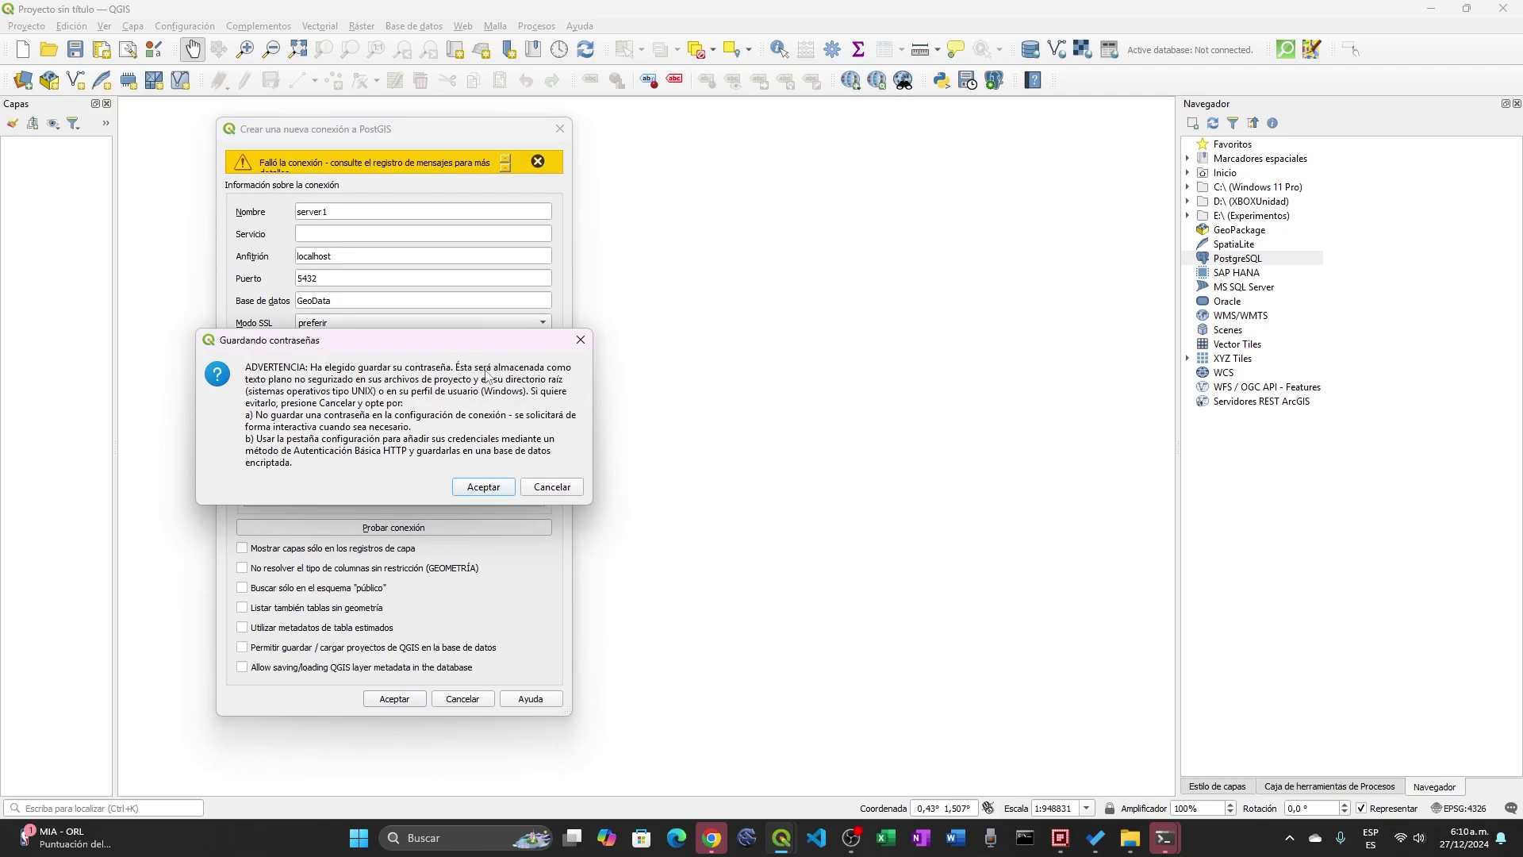
left_click(484, 487)
Expand the server1 connection in the browser, then unlock pgAdmin with the master password and dismiss the browser's offer to save it.
left_click(1199, 273)
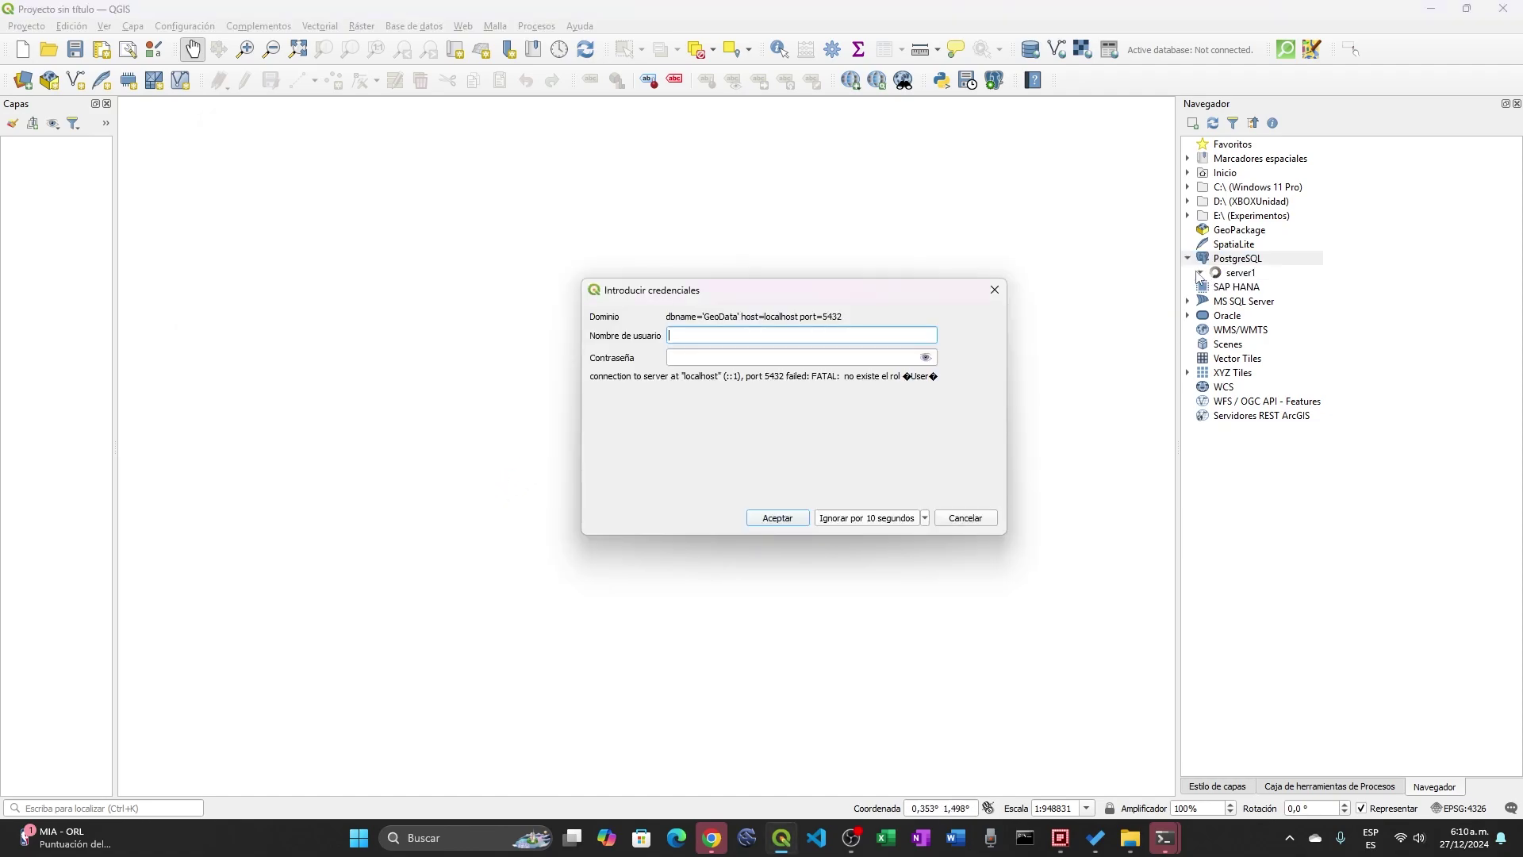
left_click(698, 337)
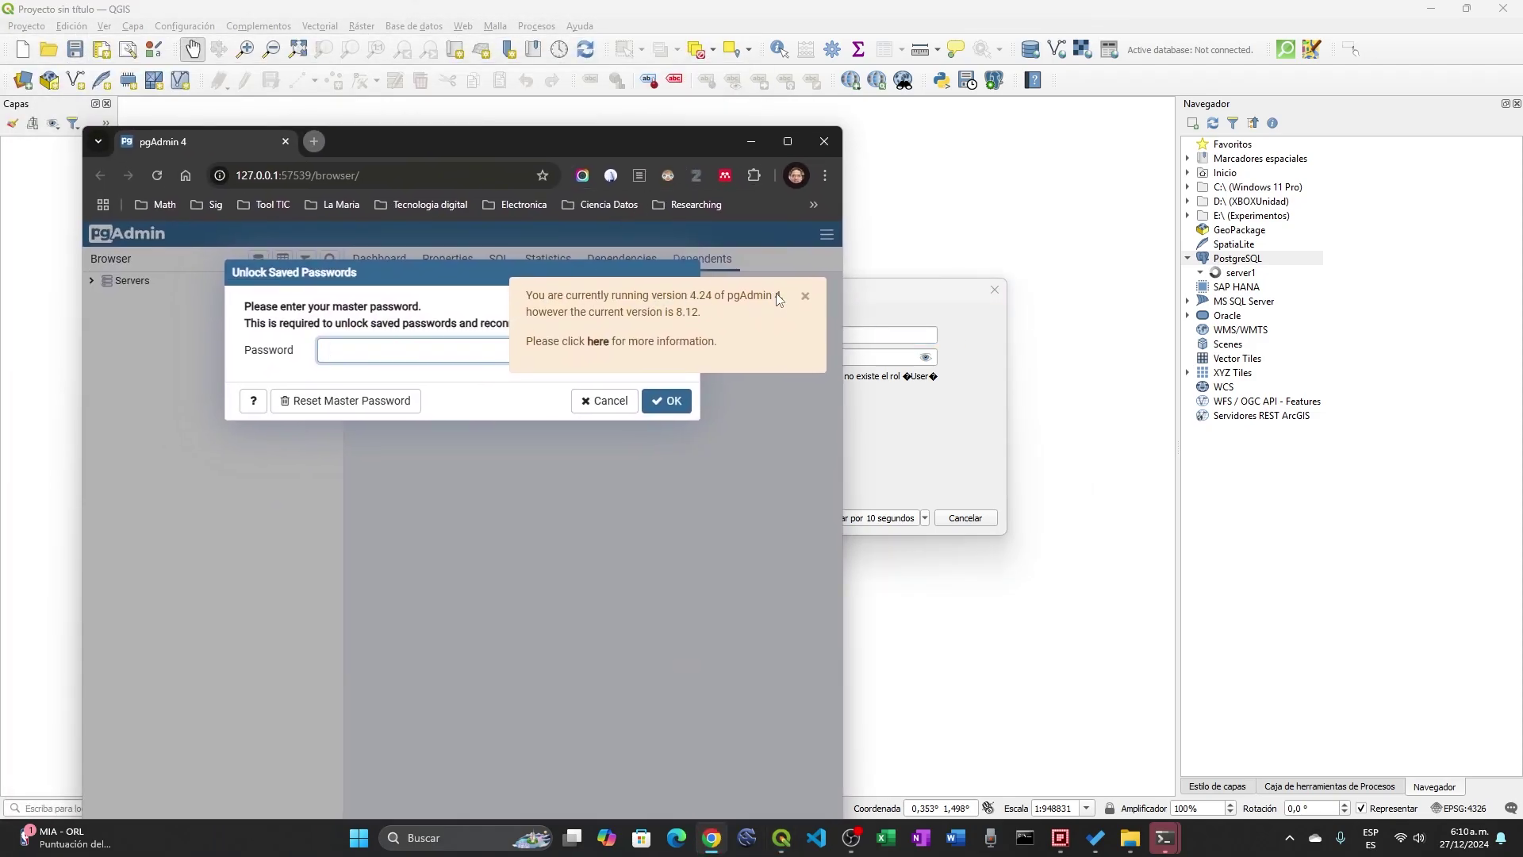
left_click(805, 296)
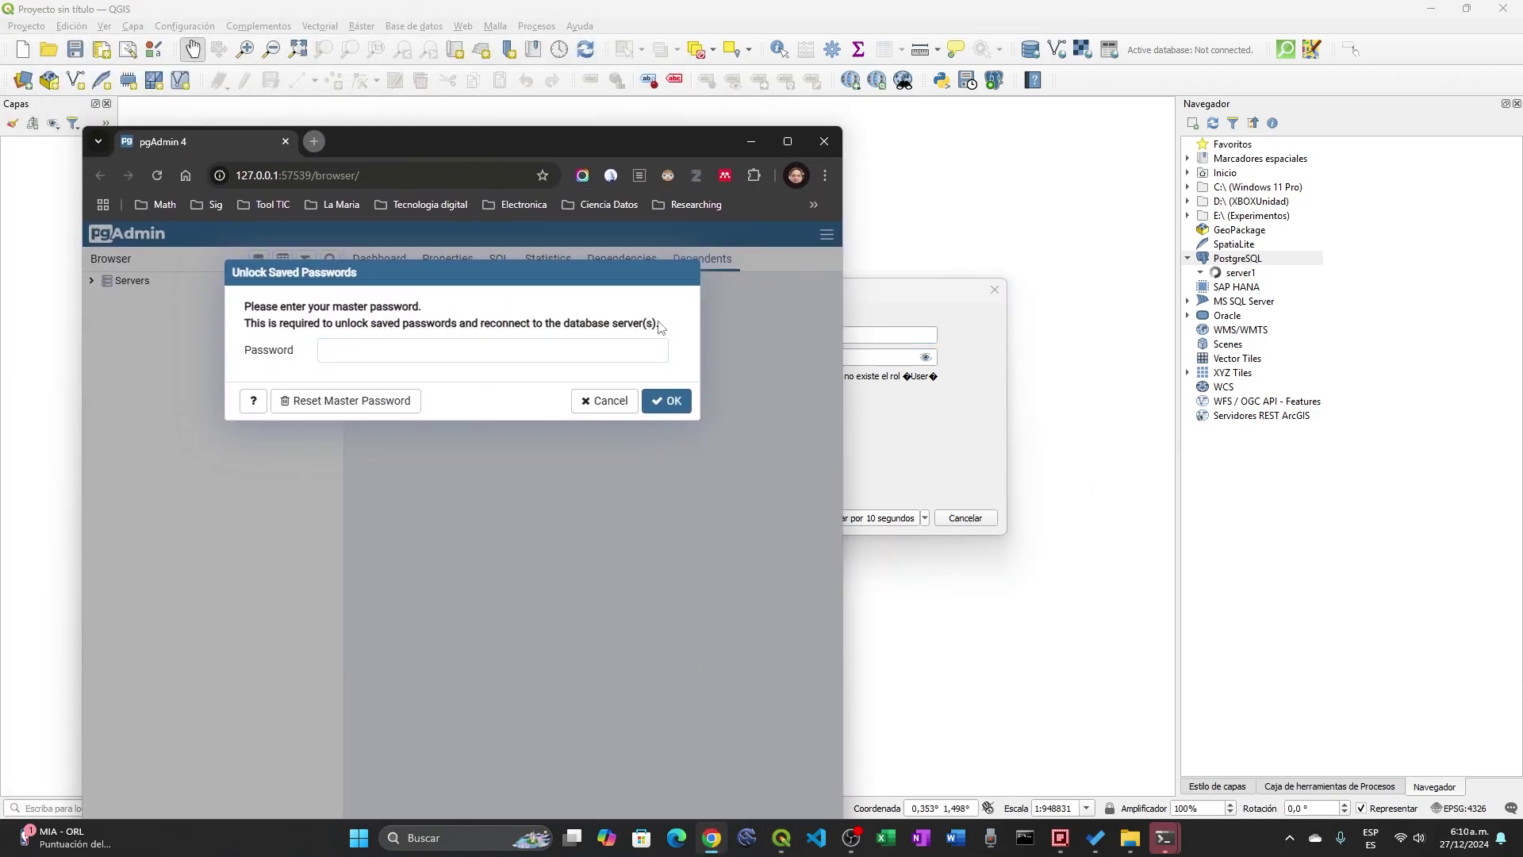
left_click(346, 349)
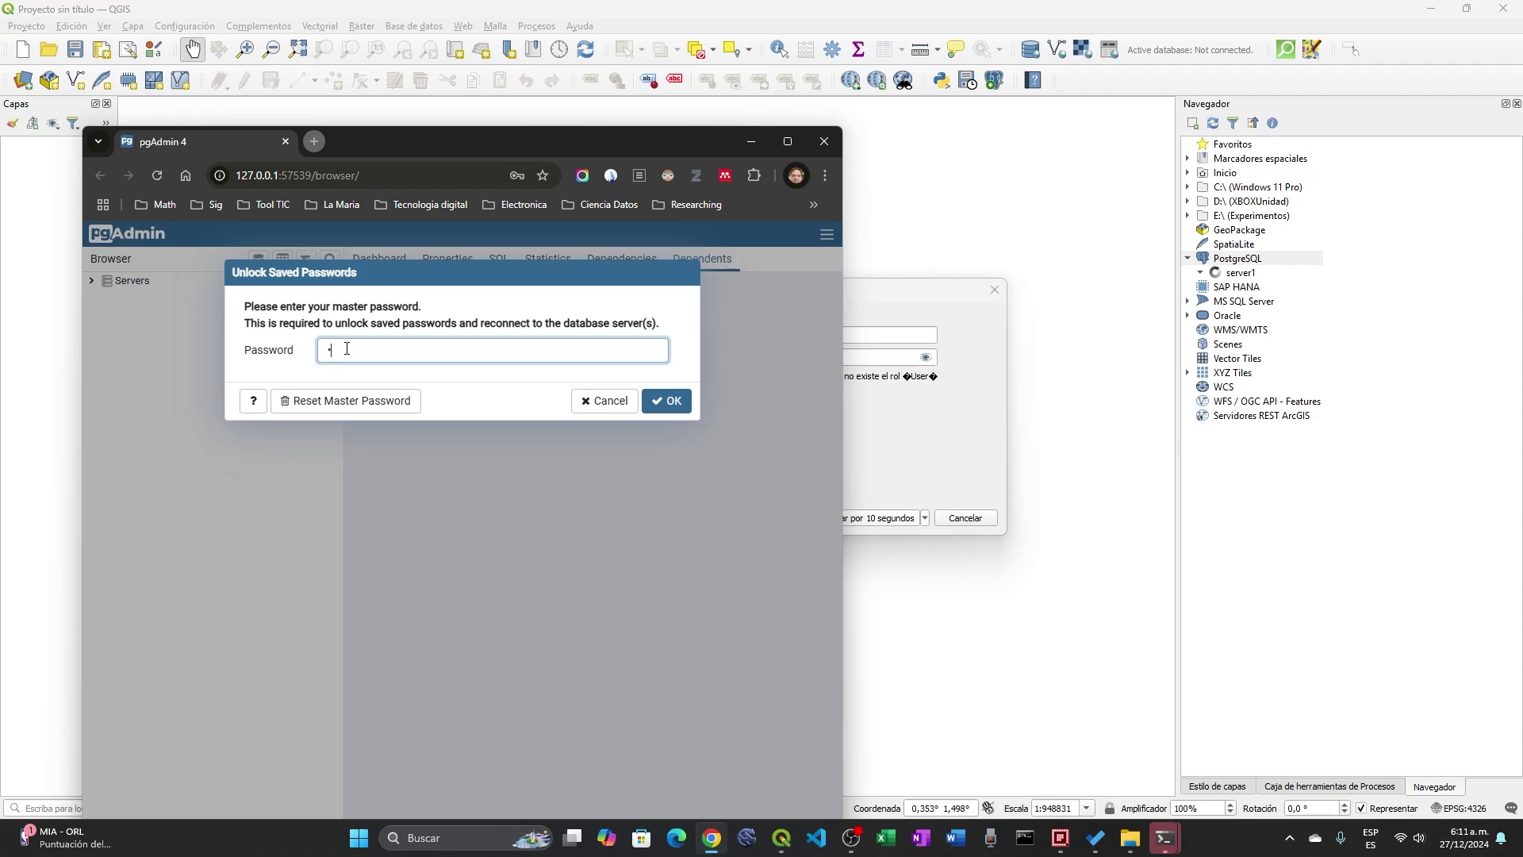
key("Return")
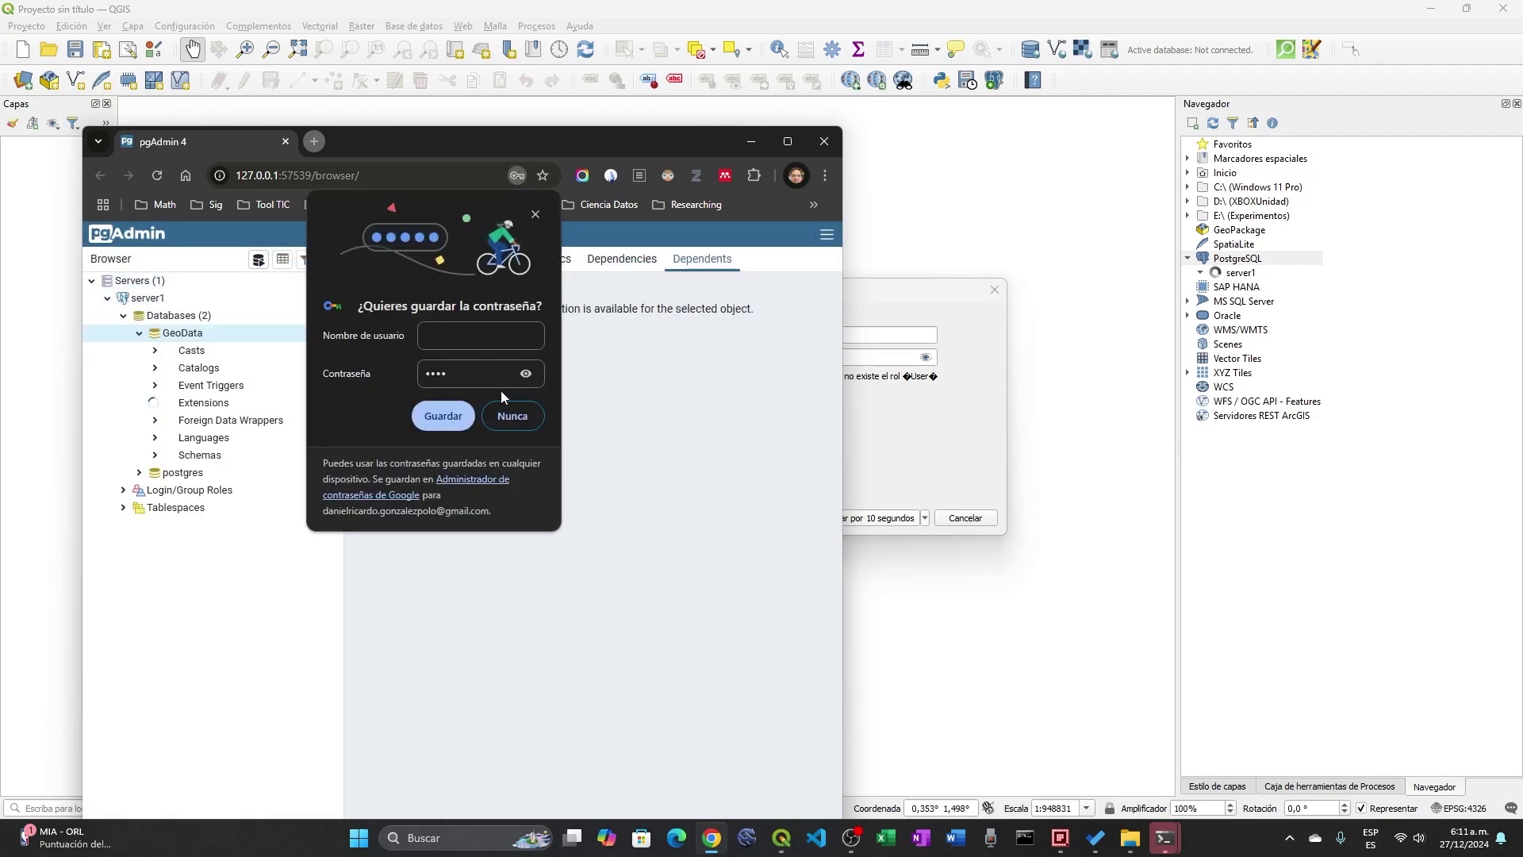
left_click(533, 217)
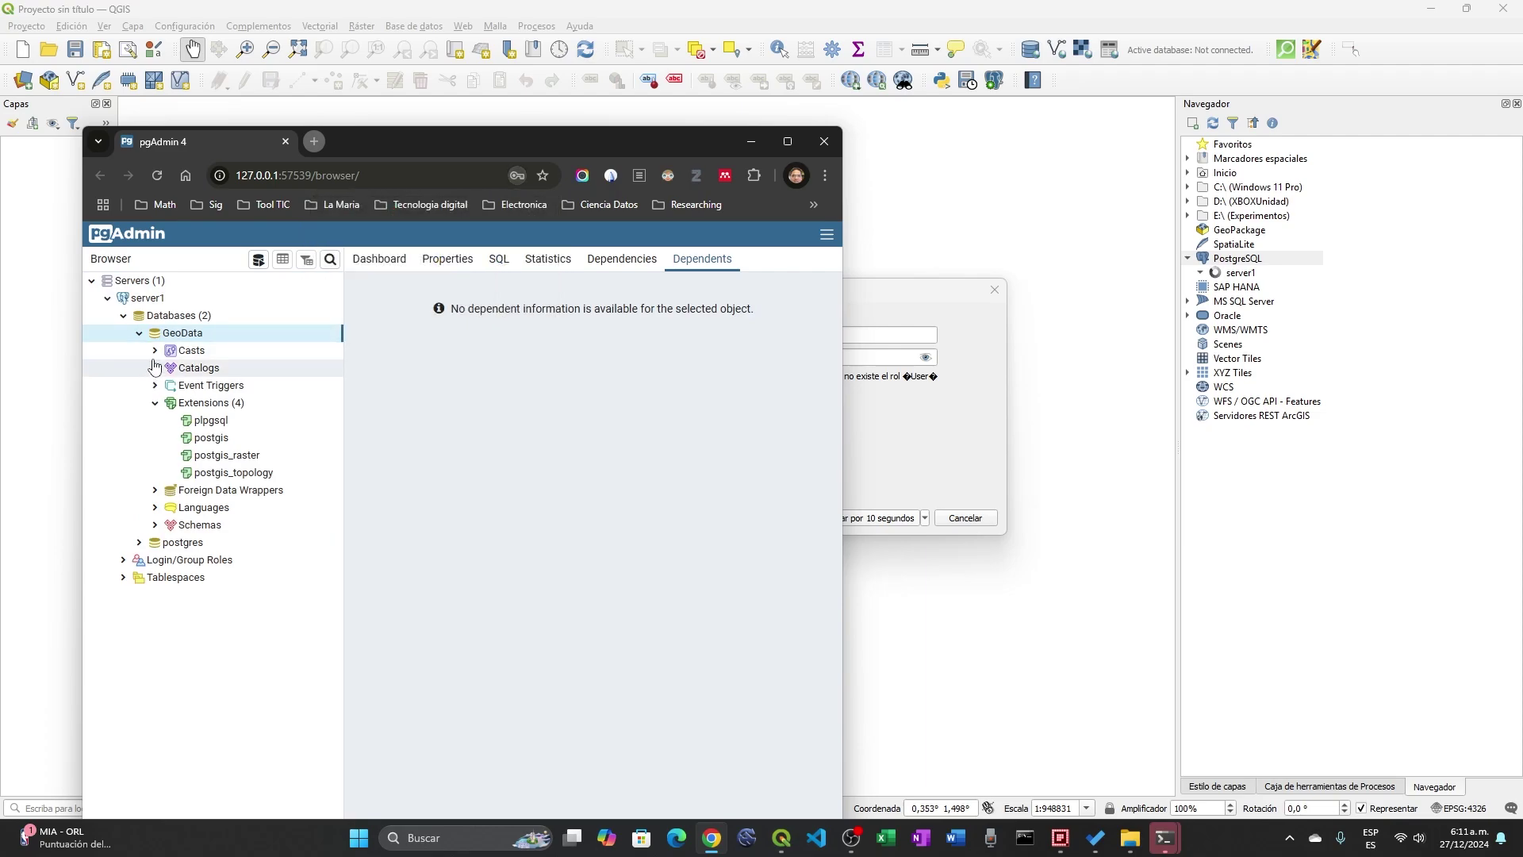
Examine the extensions and schemas of the GeoData database in pgAdmin, then minimize its window.
left_click_drag(457, 151, 518, 457)
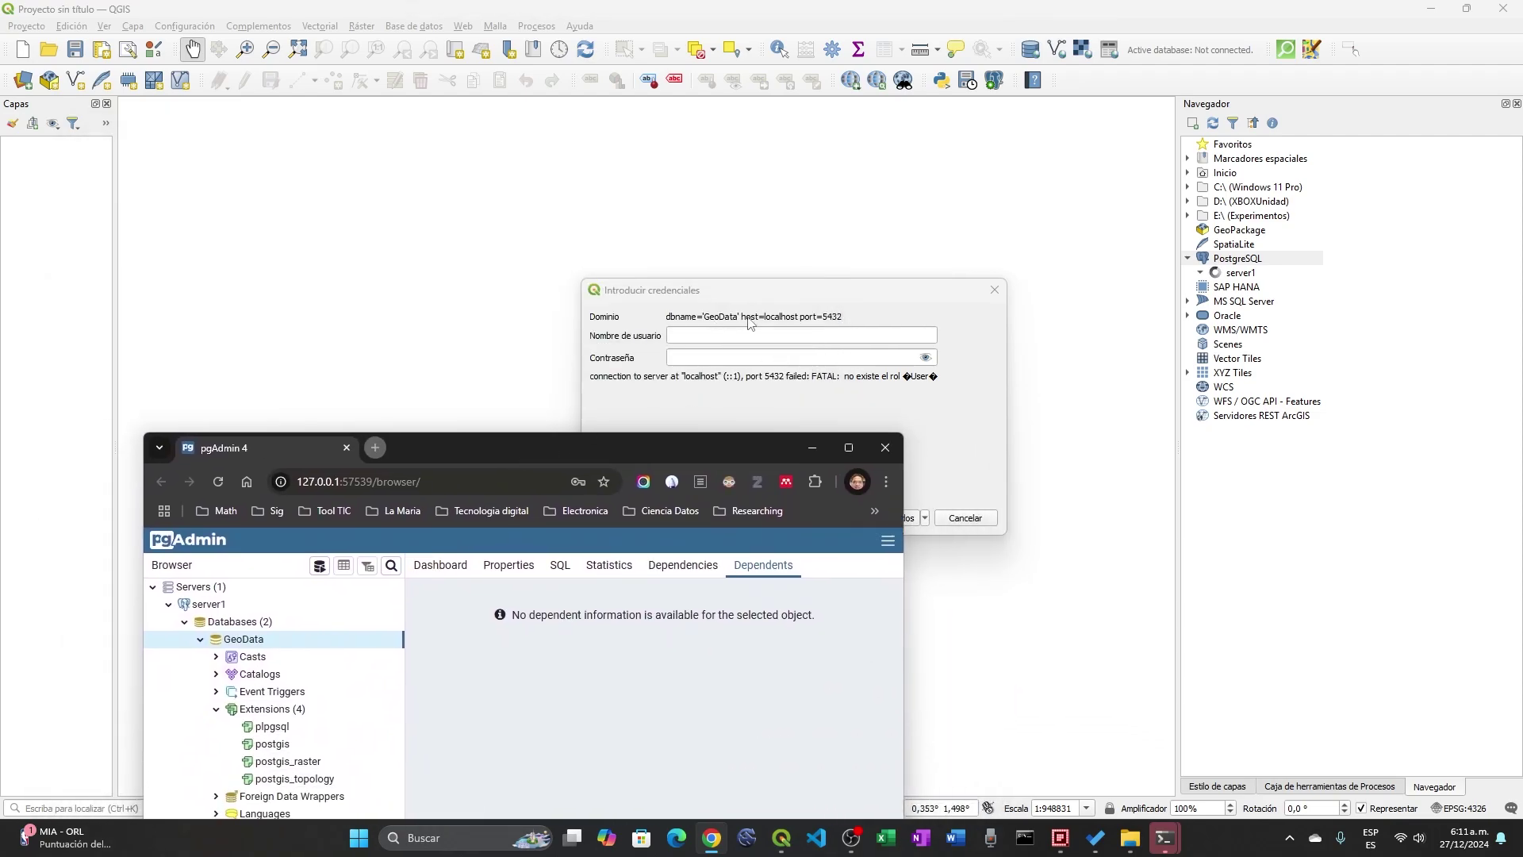
left_click_drag(646, 443, 645, 178)
left_click(265, 570)
left_click(219, 570)
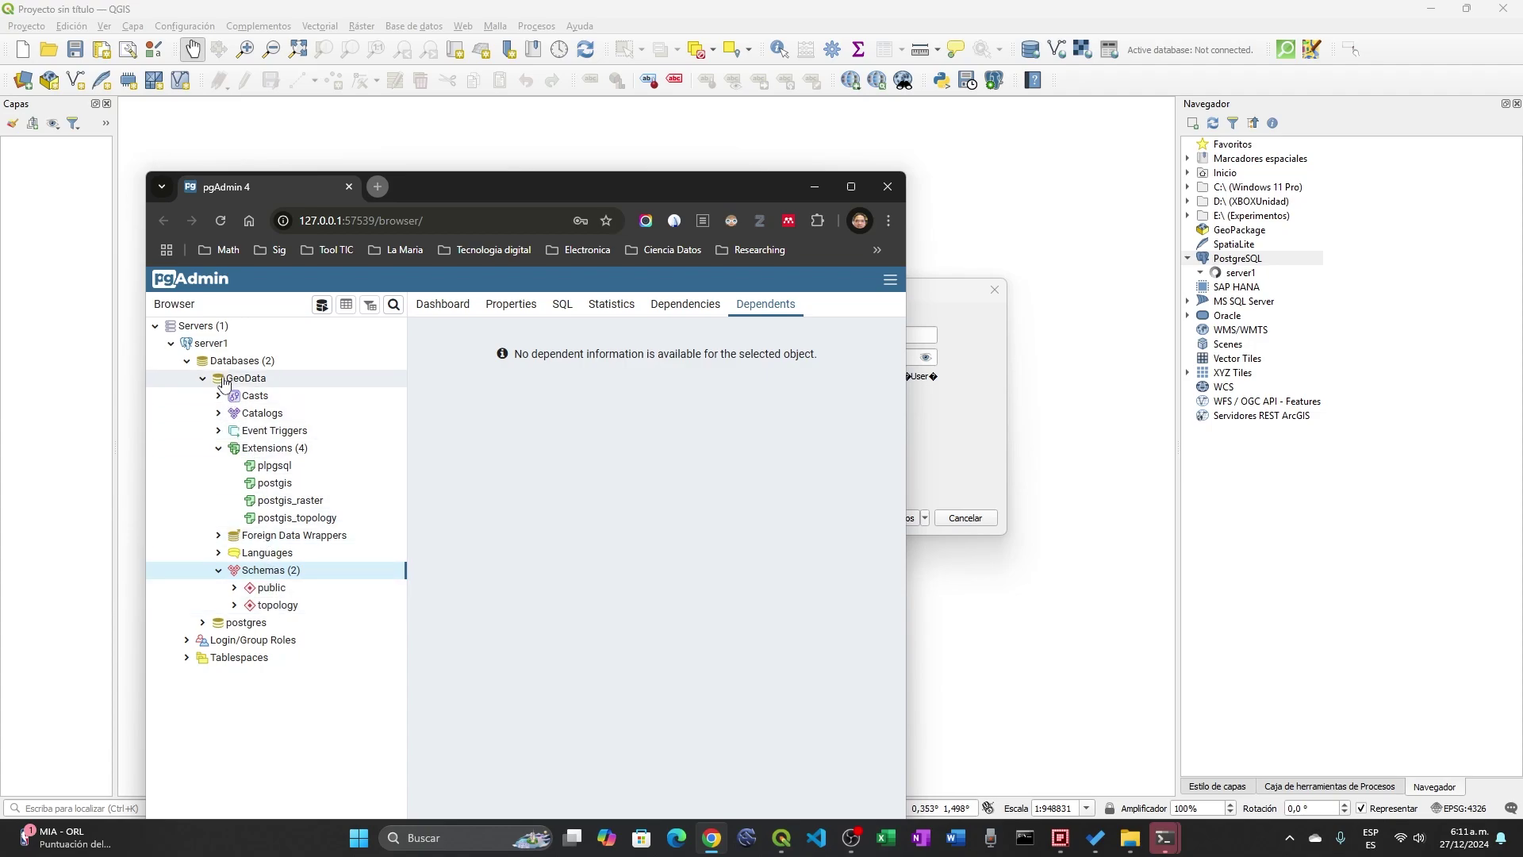
left_click(814, 187)
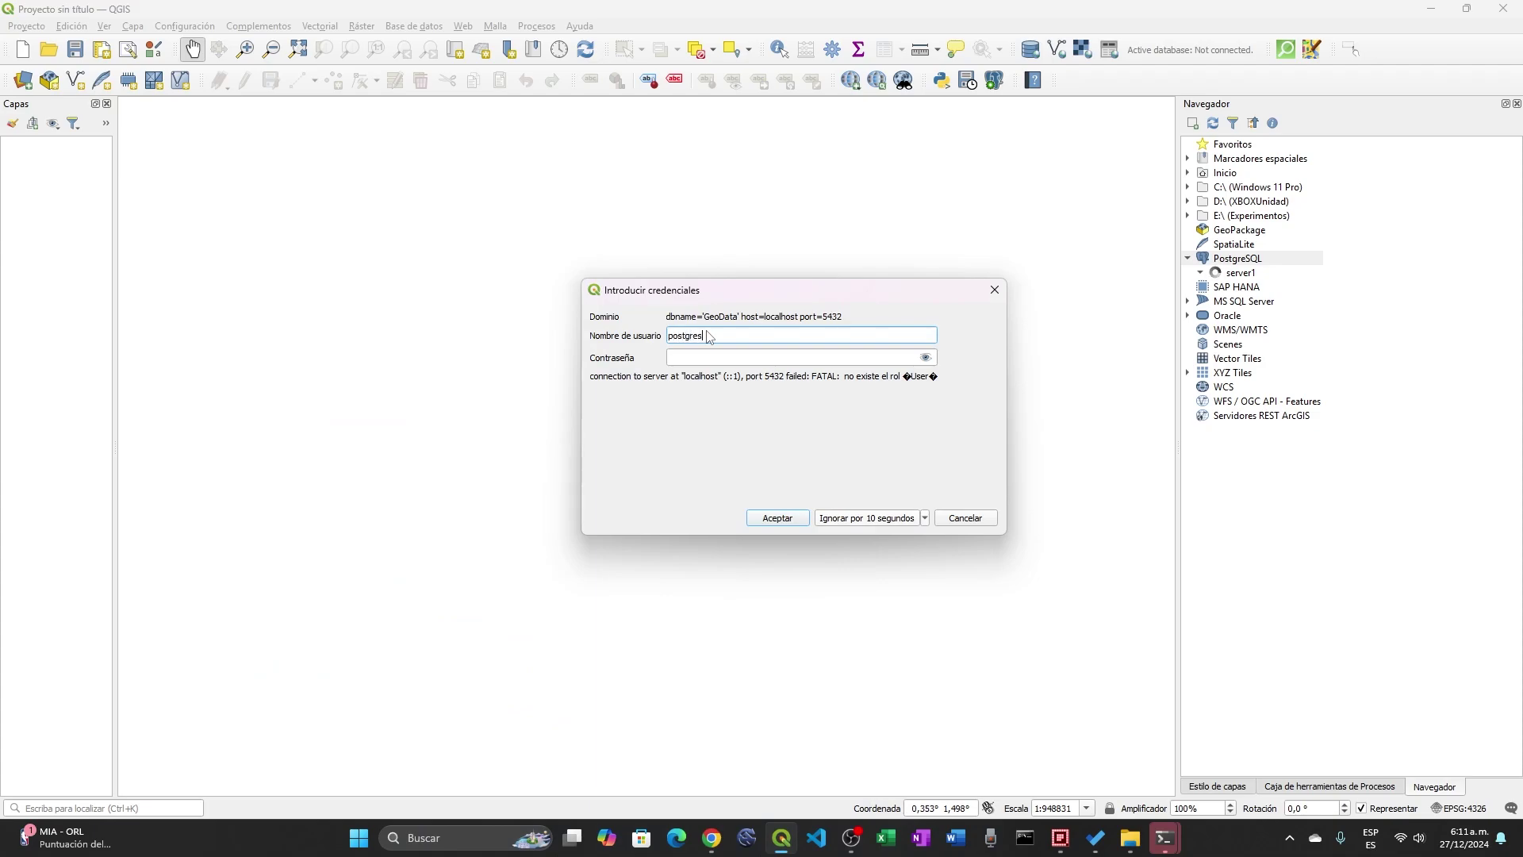
Authenticate to server1 with username postgres and the account password, then expand its public schema.
left_click(702, 357)
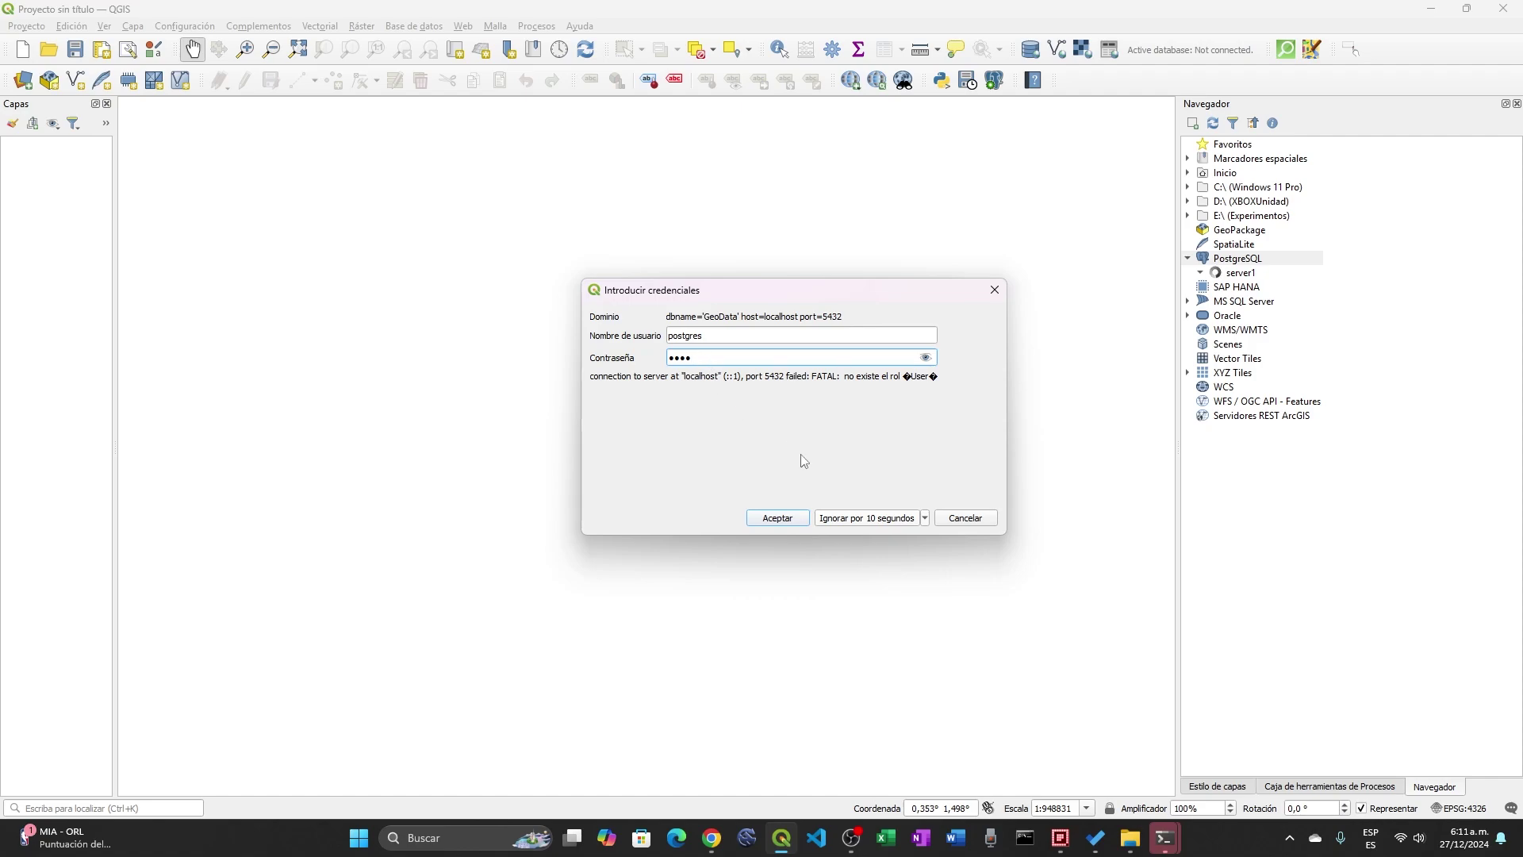
left_click(777, 518)
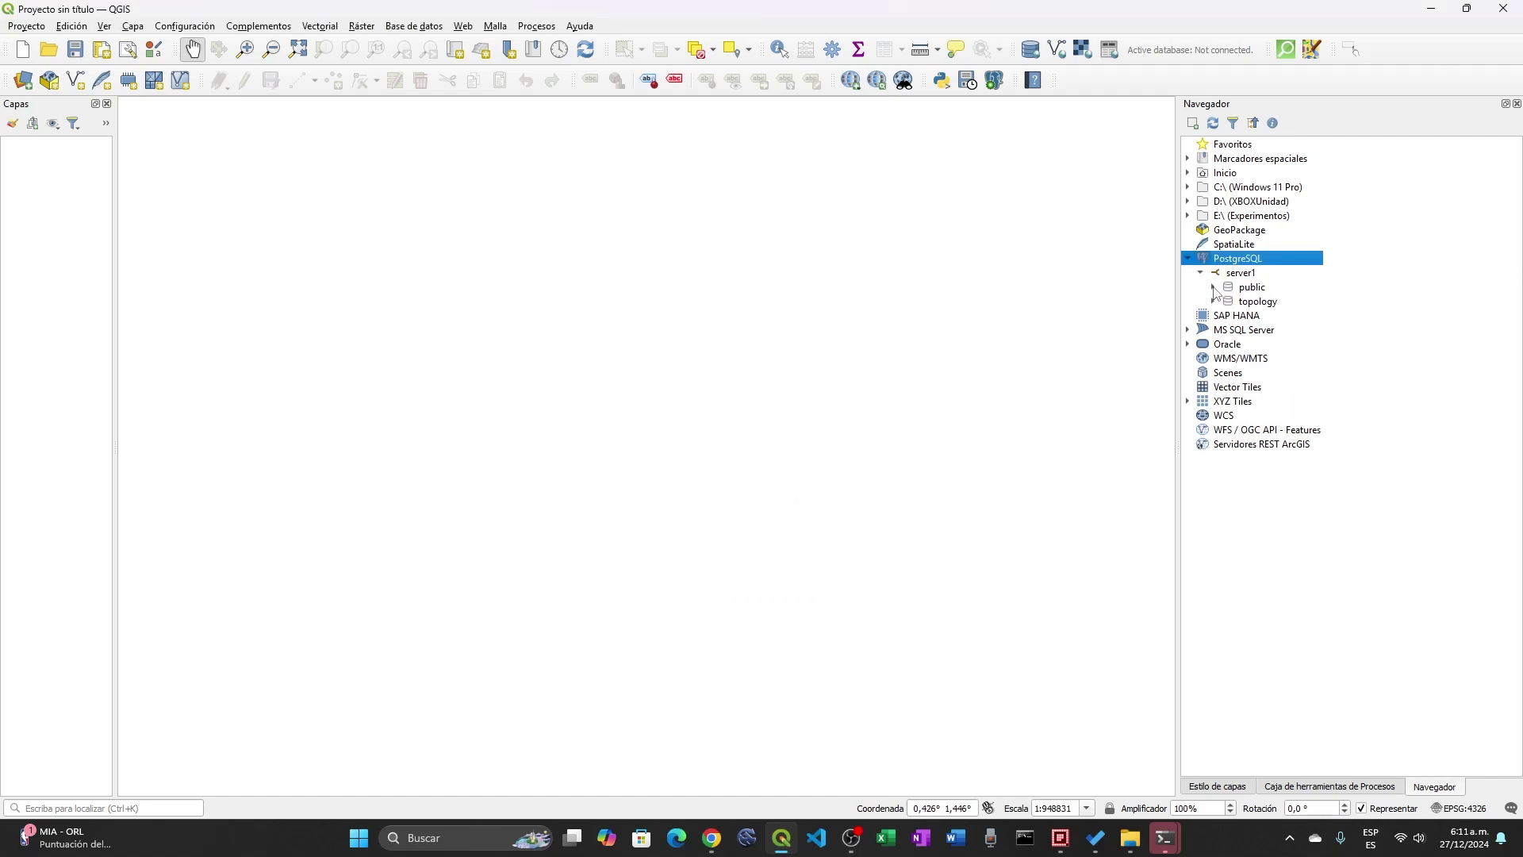
left_click(1213, 287)
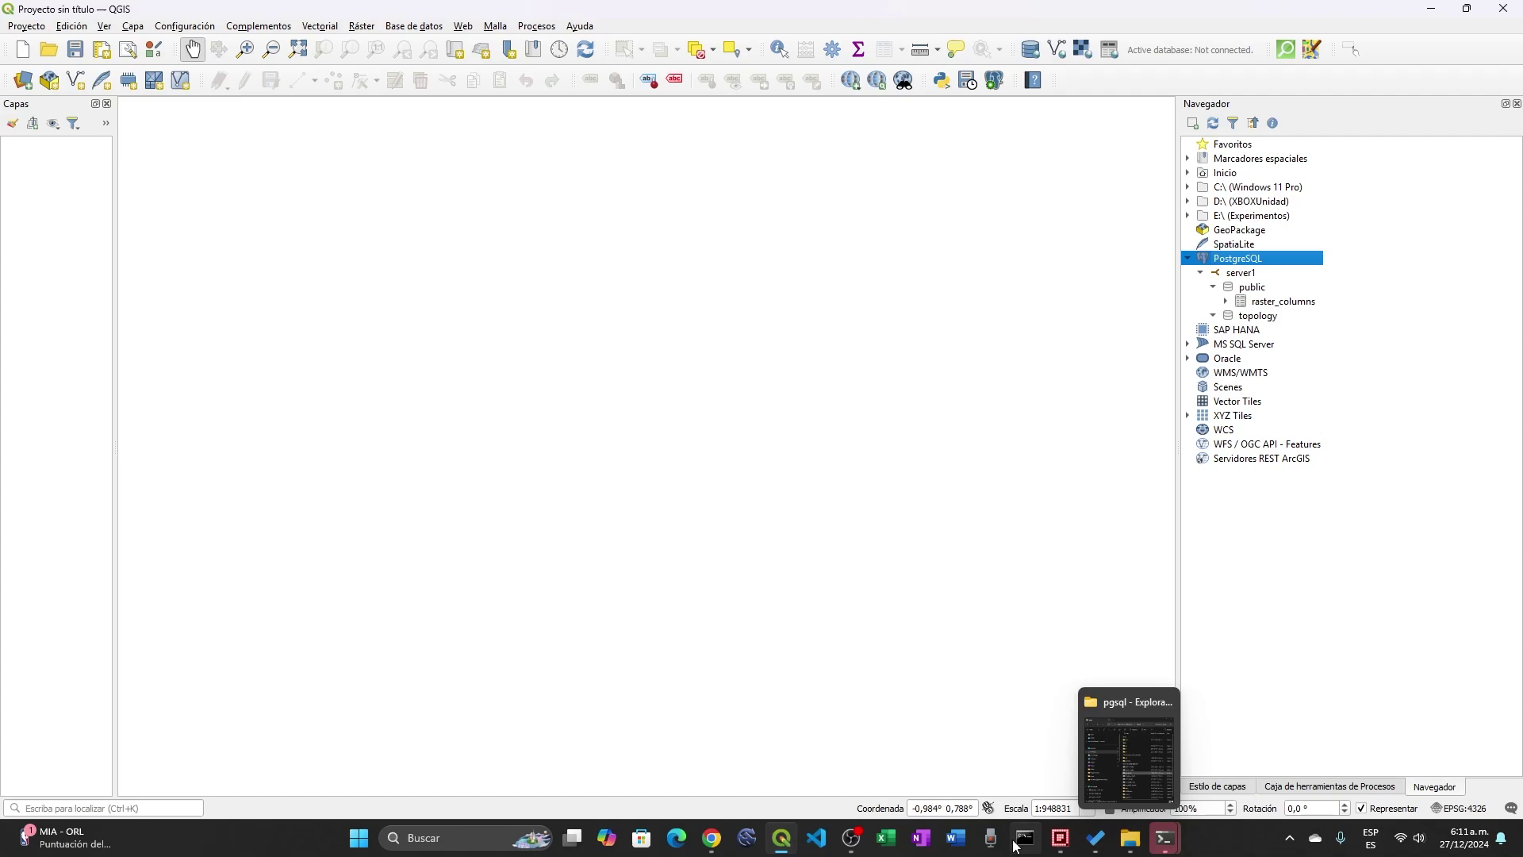
Review the public and topology schemas in pgAdmin, then return to QGIS and collapse the public schema.
left_click(718, 841)
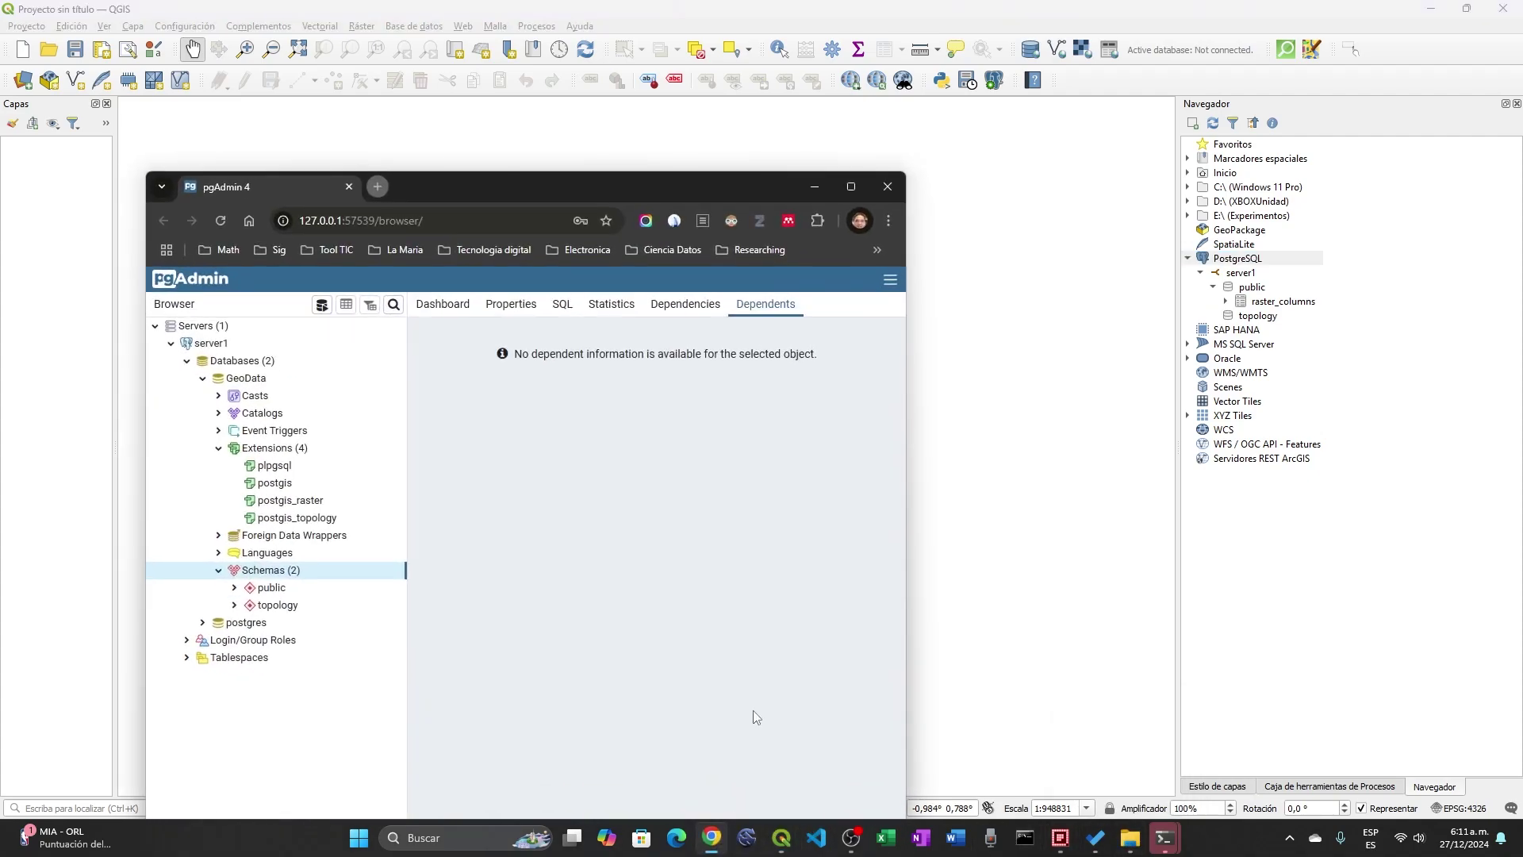
left_click(272, 588)
left_click(278, 607)
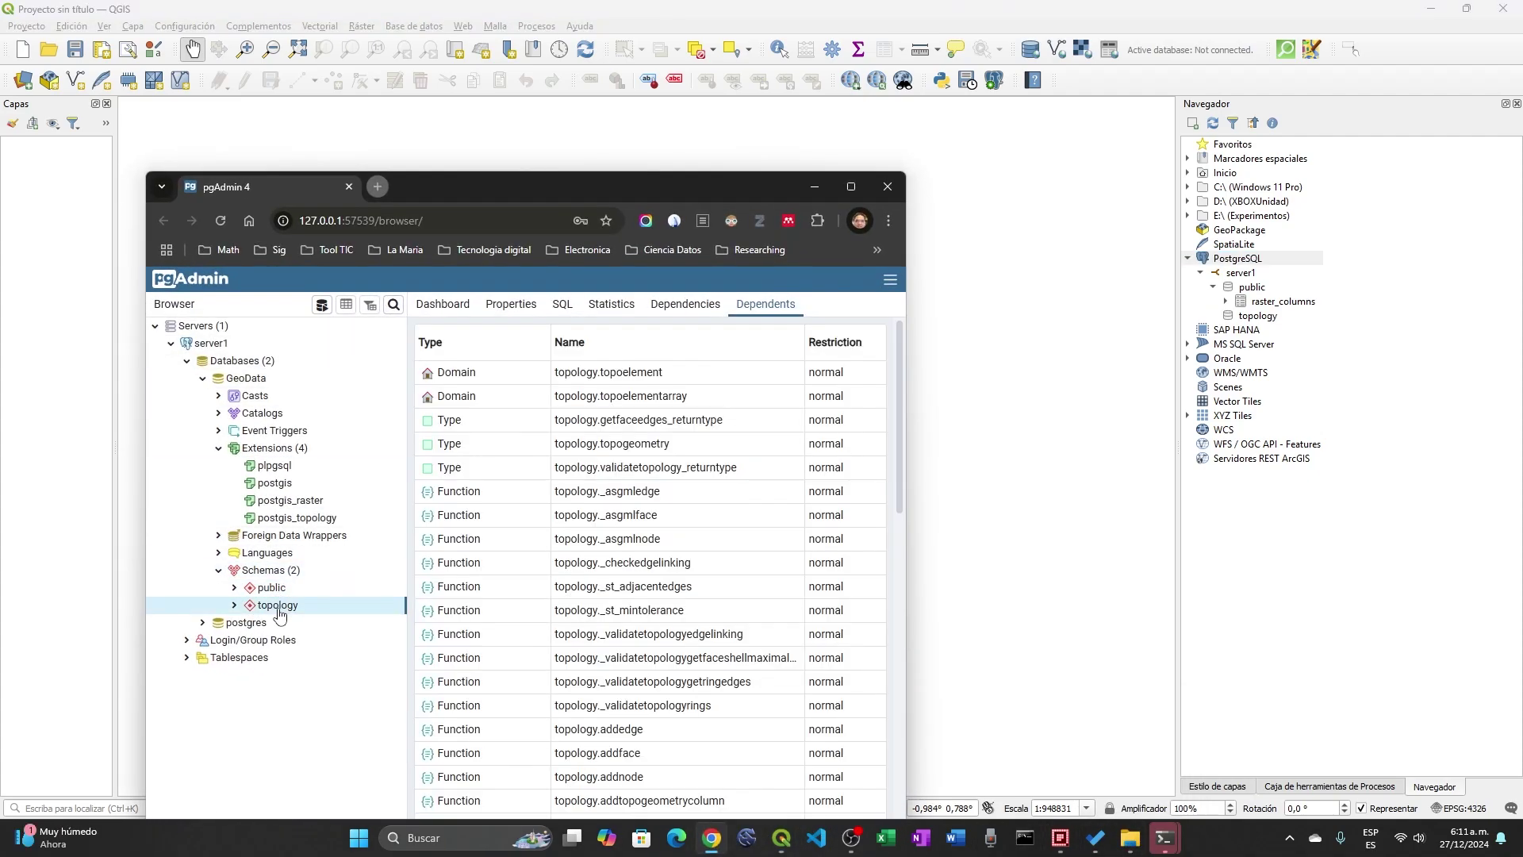
left_click_drag(770, 187, 784, 108)
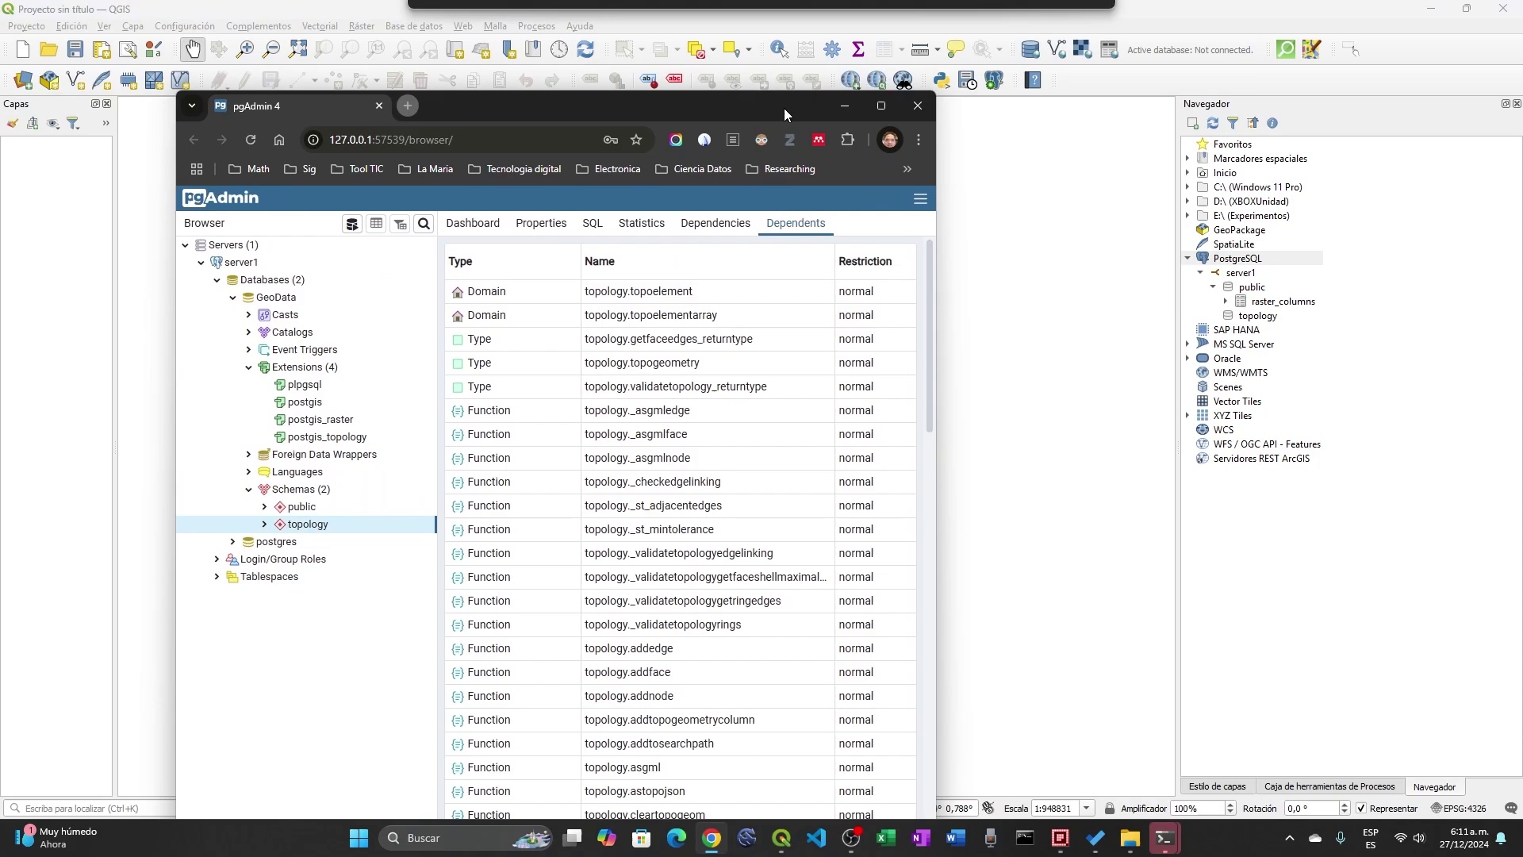
left_click(854, 109)
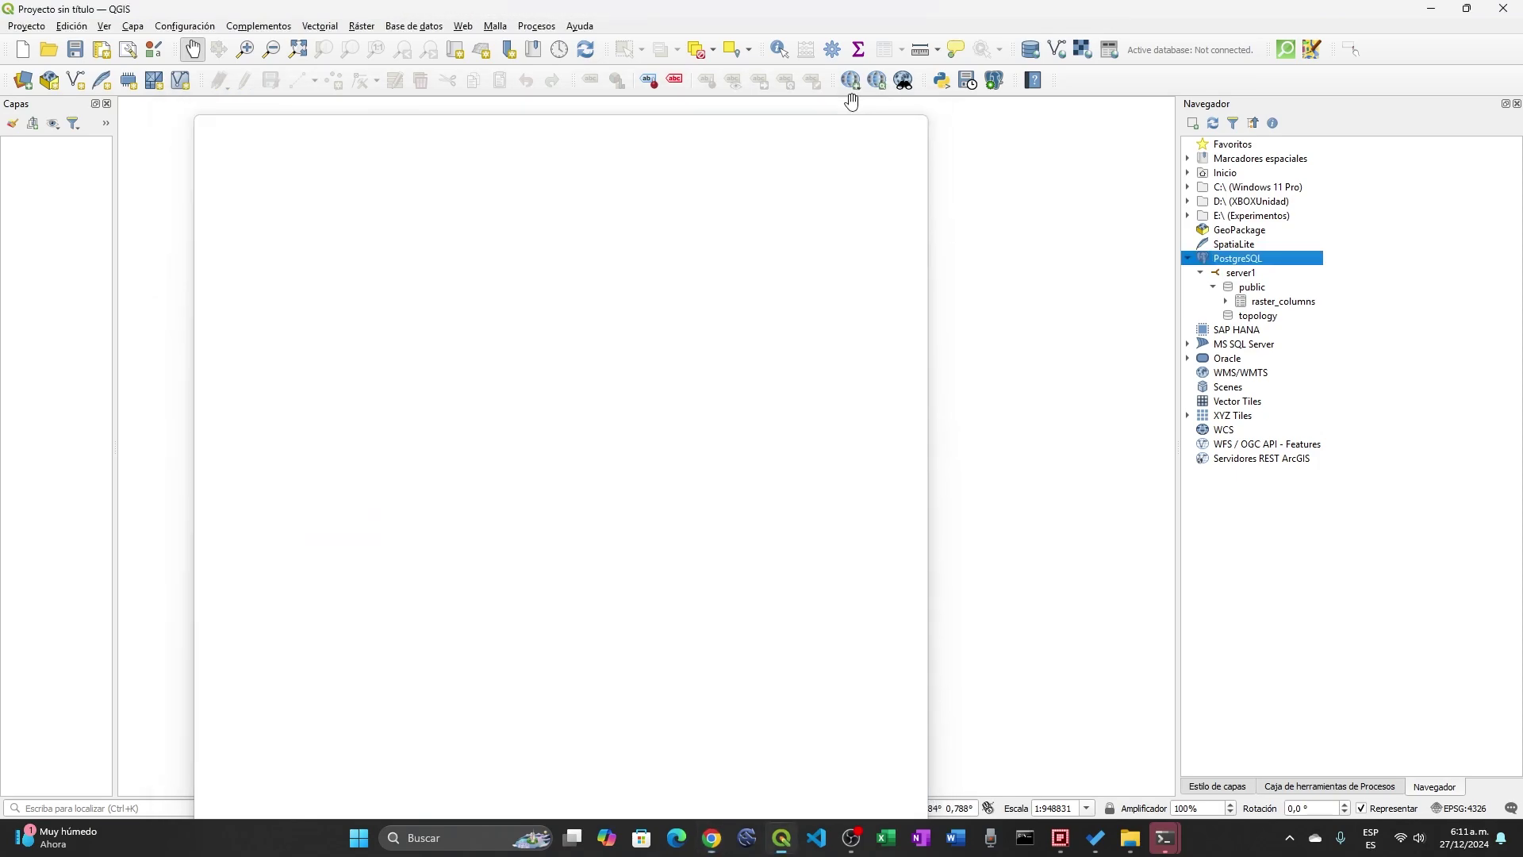
left_click(1213, 288)
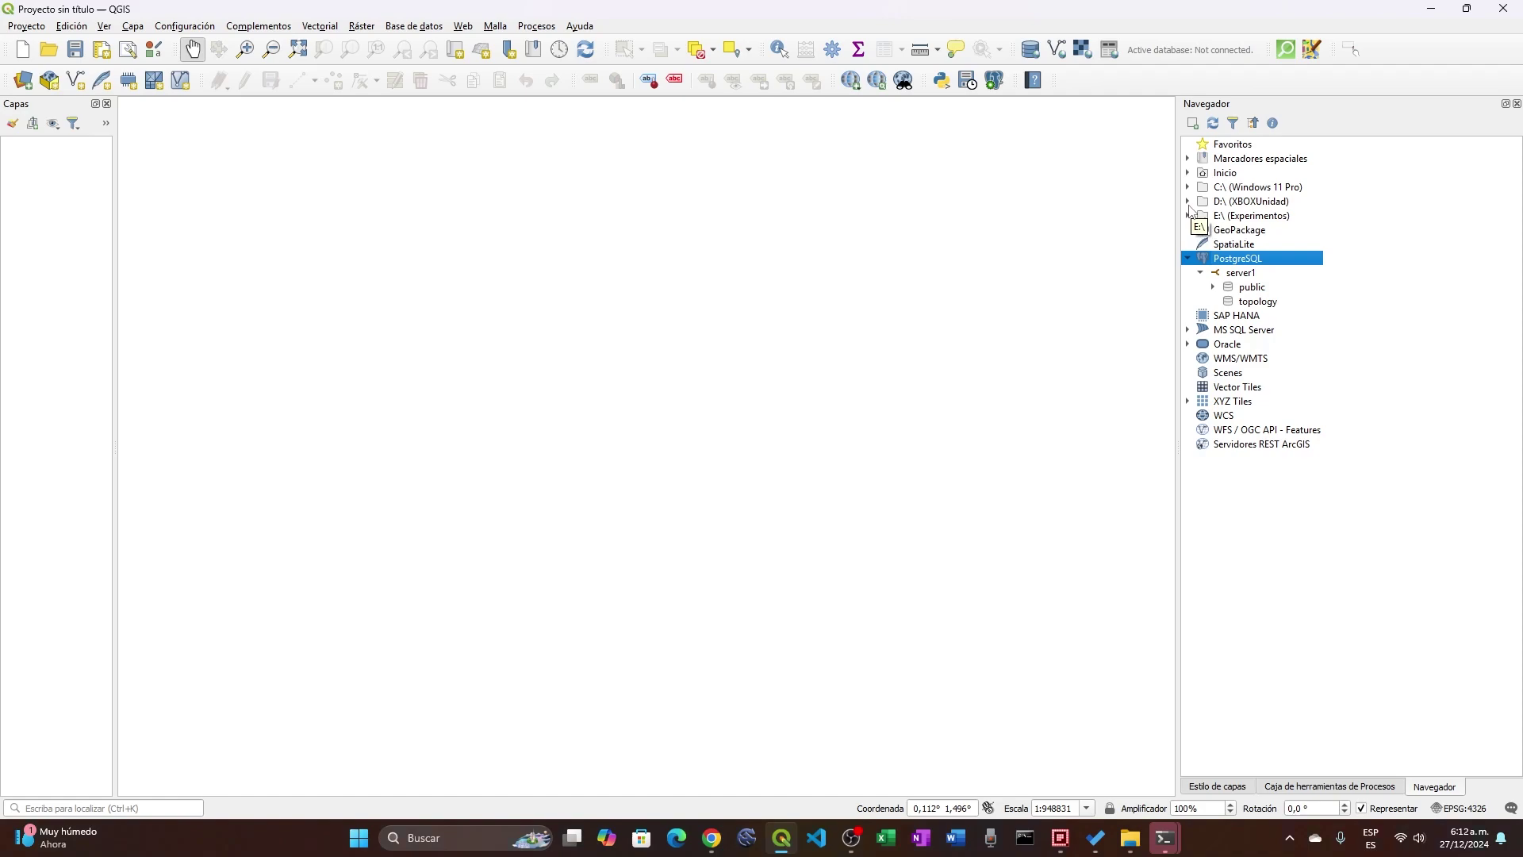
Browse the E: drive through the Data and ShapeFiles folders and expand the Colombia folder.
left_click(1188, 216)
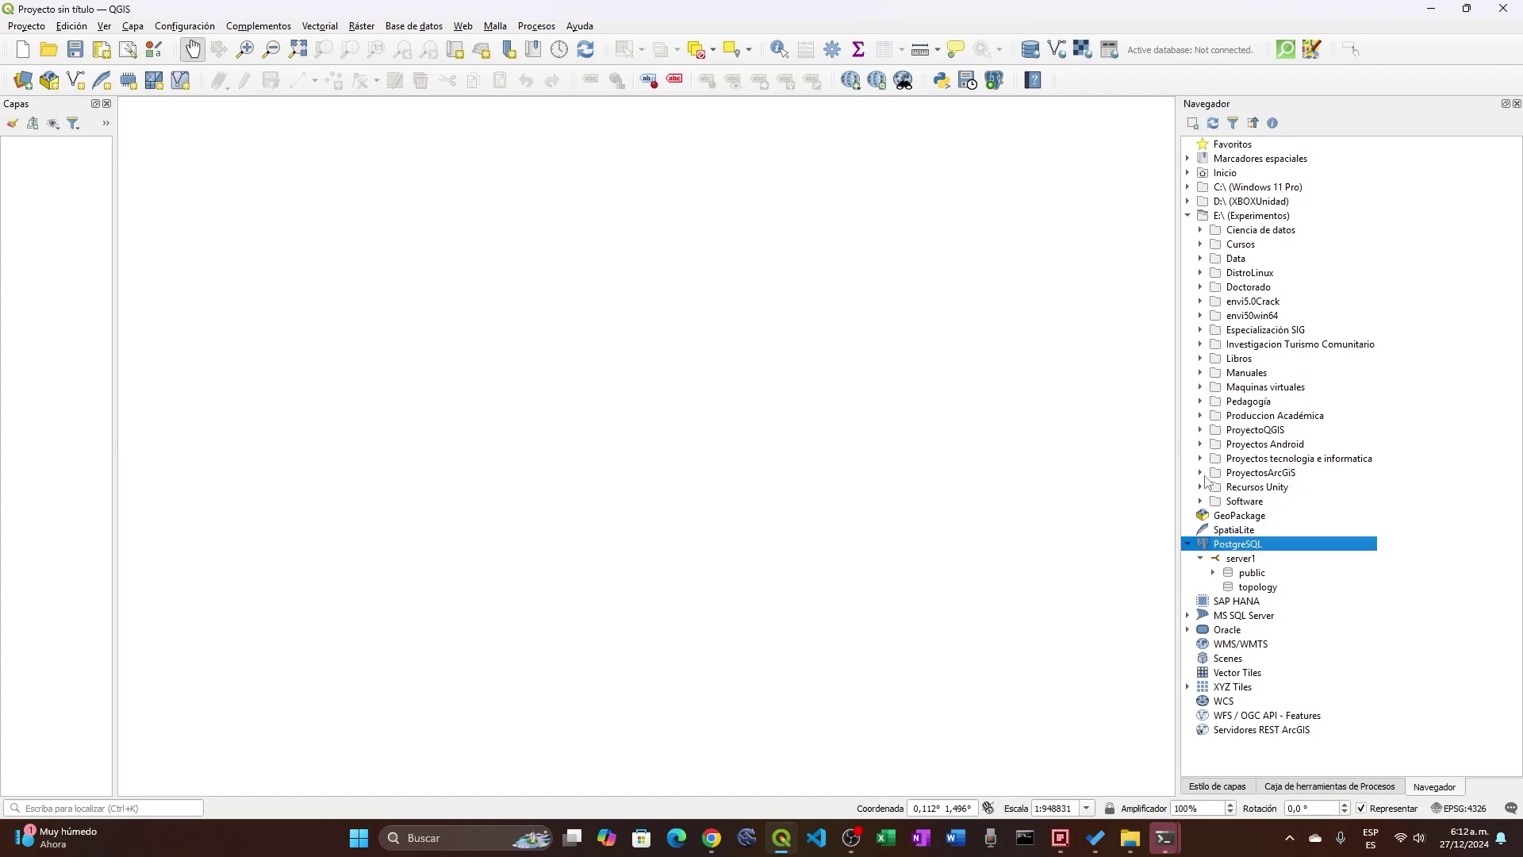
left_click(1200, 259)
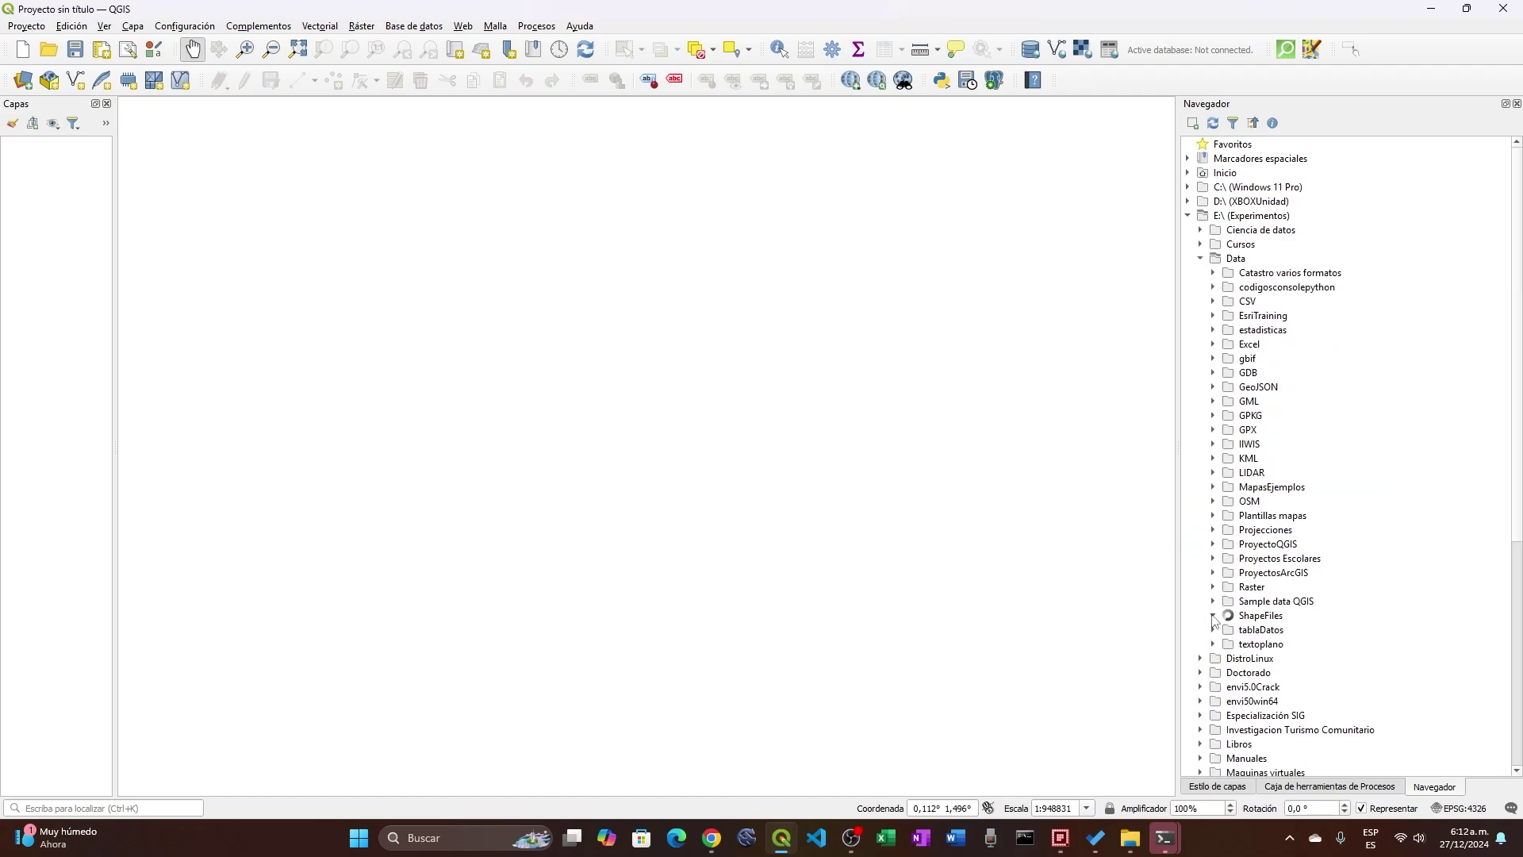
scroll(1230, 634, "down", 4)
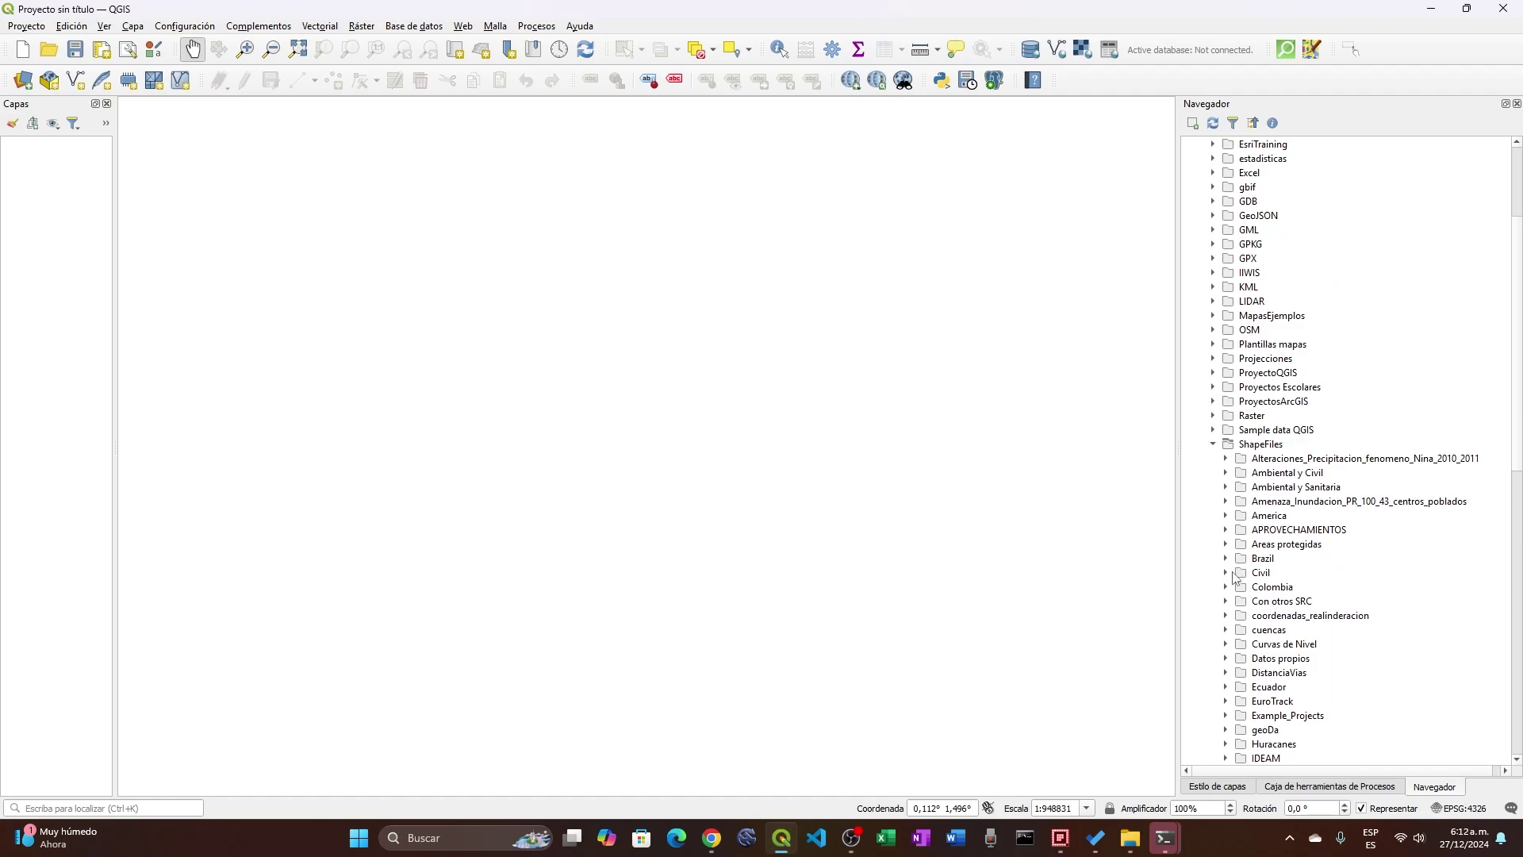
left_click(1226, 573)
left_click(1226, 573)
left_click(1225, 587)
scroll(1269, 618, "down", 2)
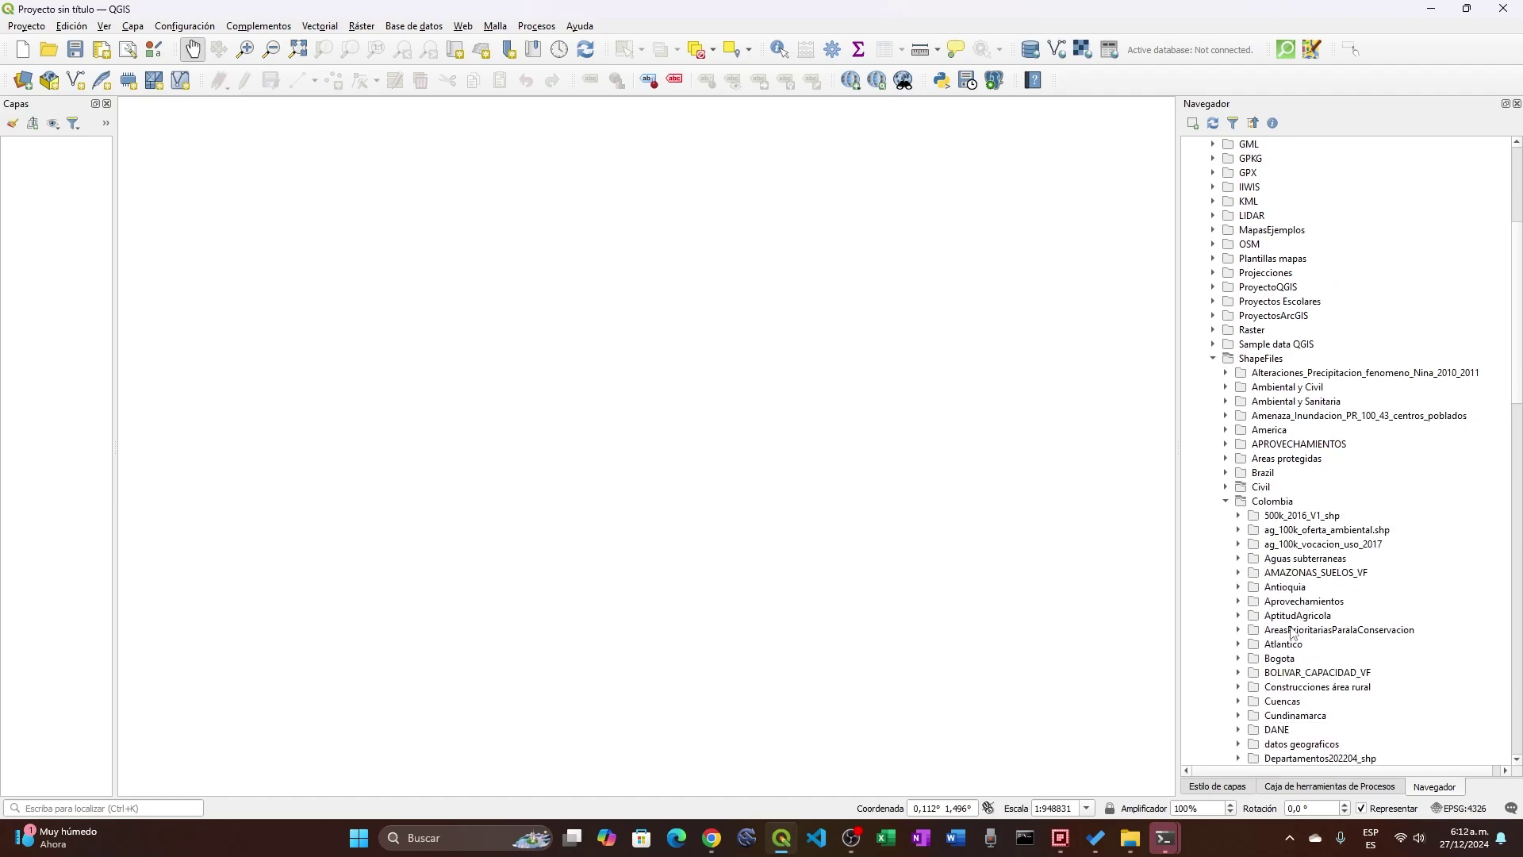
Add CGSM.shp from the Magdalena > CGSM folder to the project as a layer and inspect it on the map.
scroll(1260, 676, "down", 4)
double_click(1254, 644)
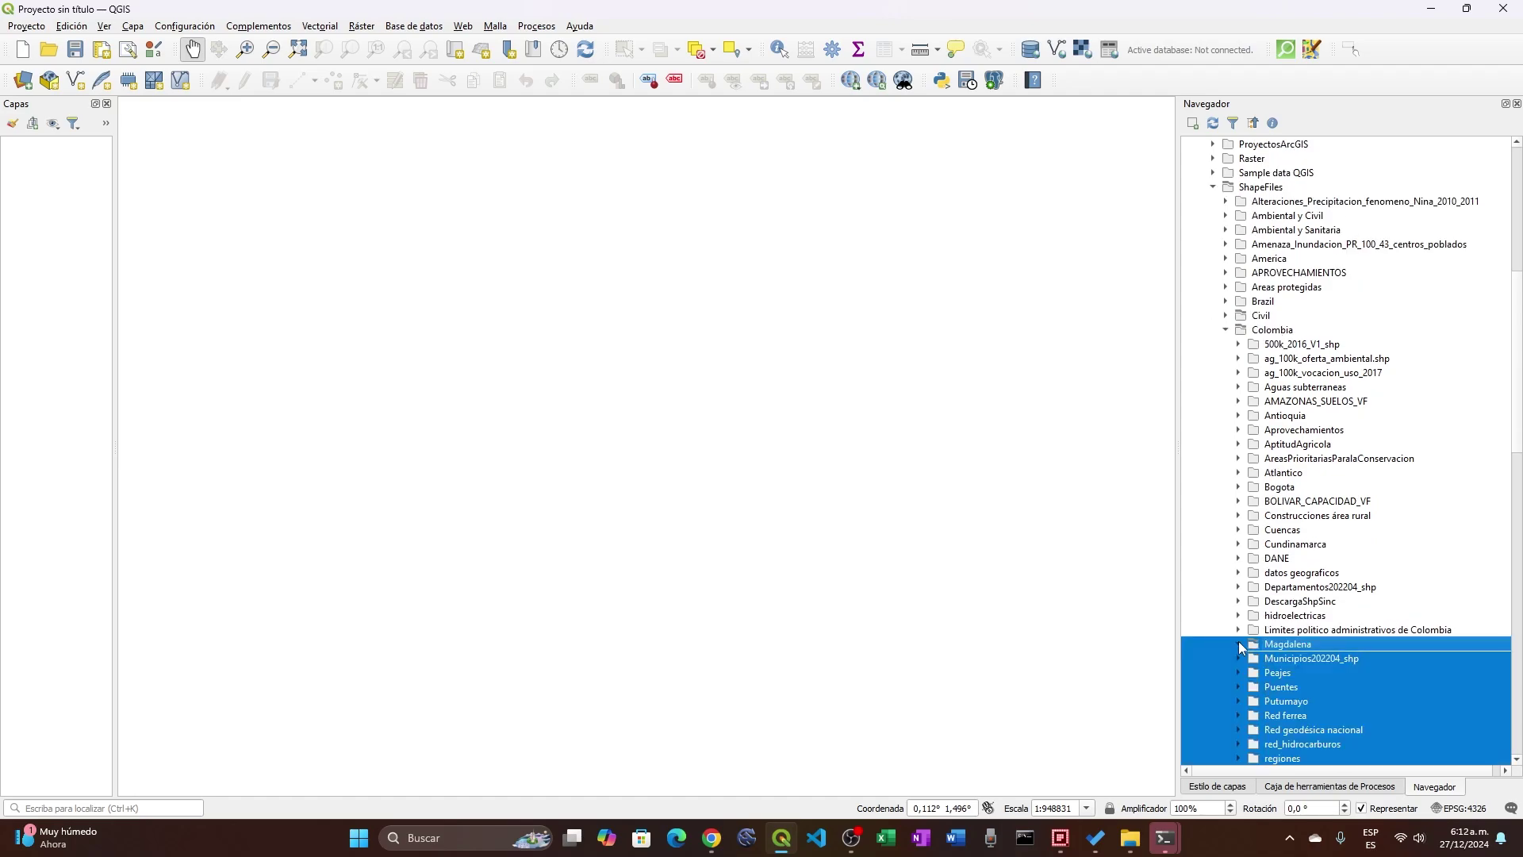
left_click(1251, 659)
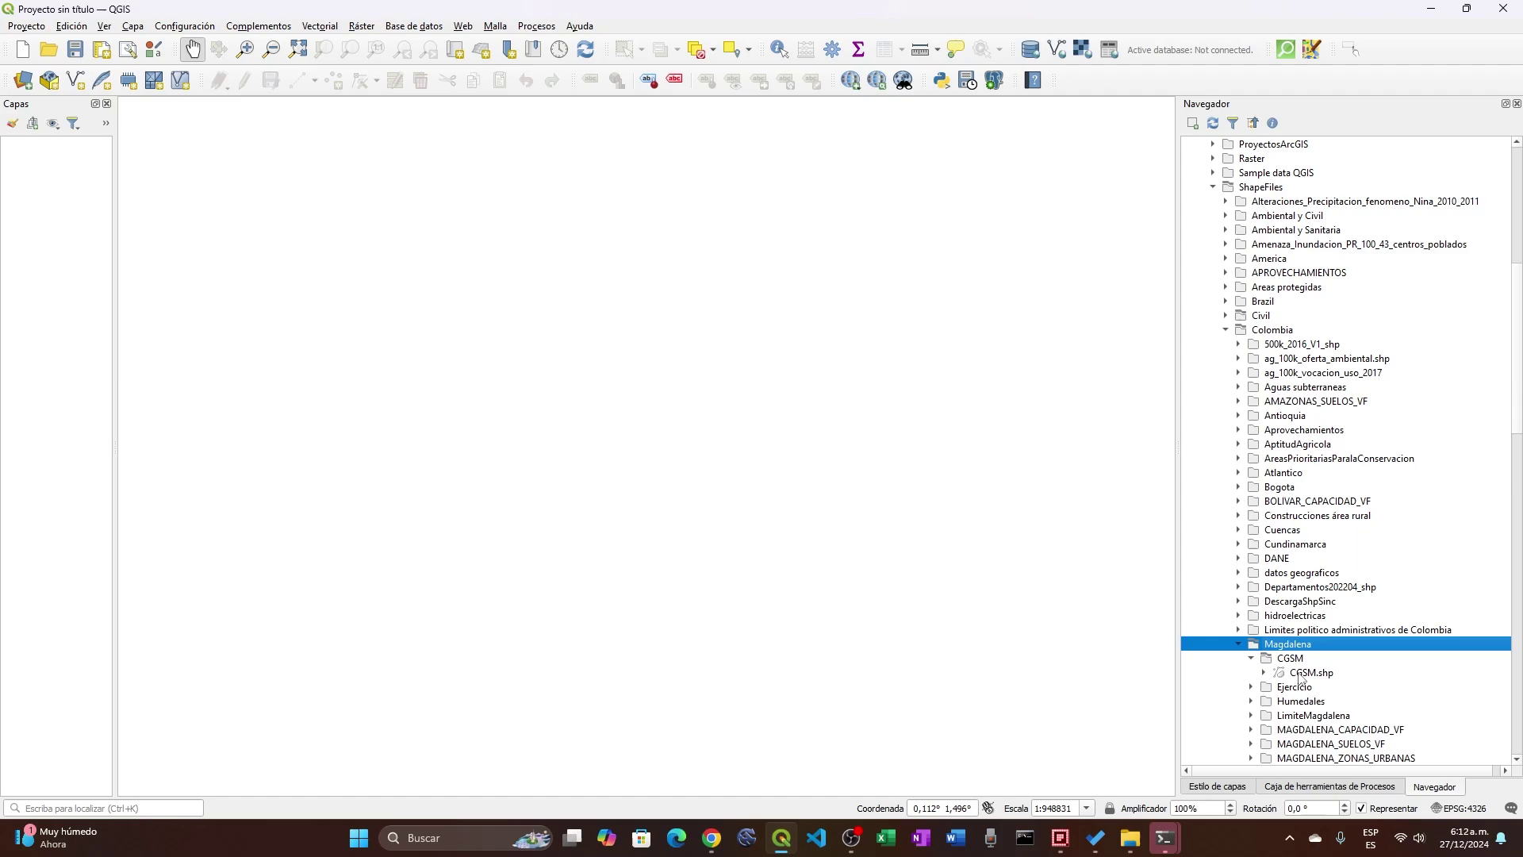
left_click_drag(1301, 678, 31, 171)
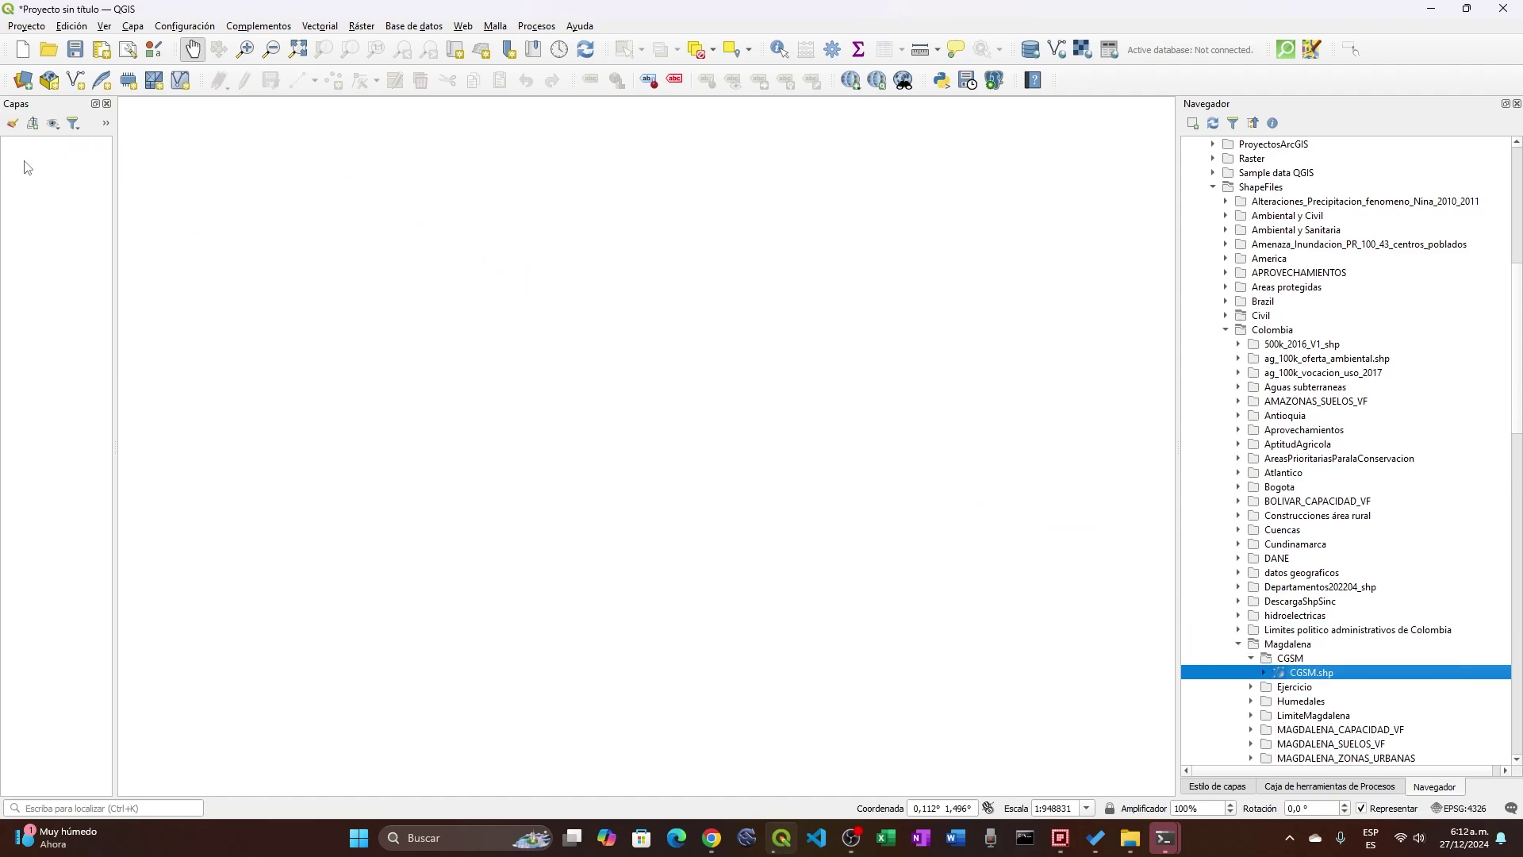
scroll(458, 306, "down", 1)
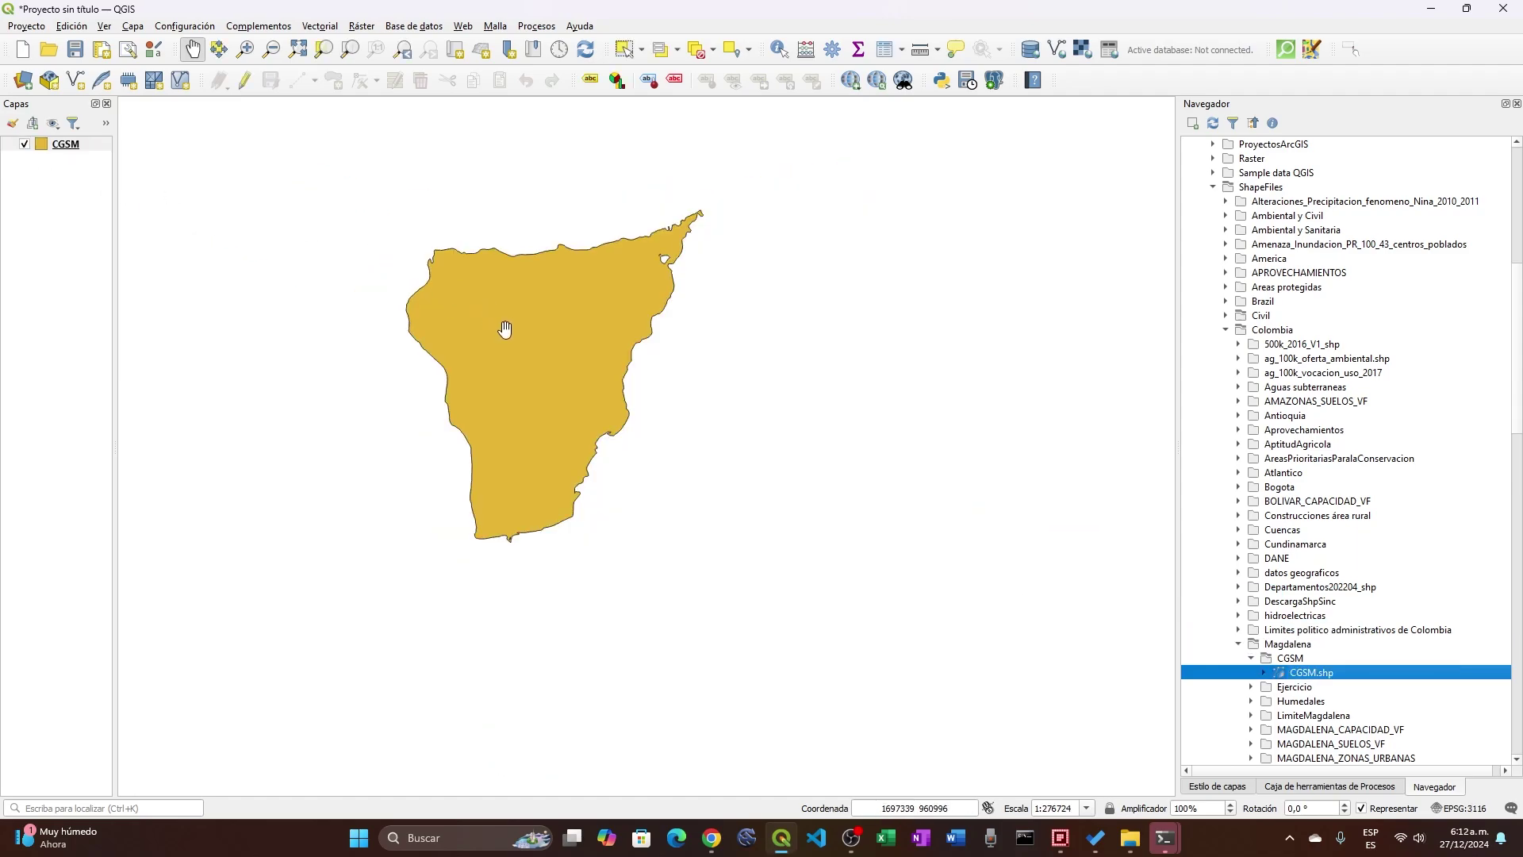
scroll(505, 330, "up", 1)
left_click_drag(512, 322, 500, 328)
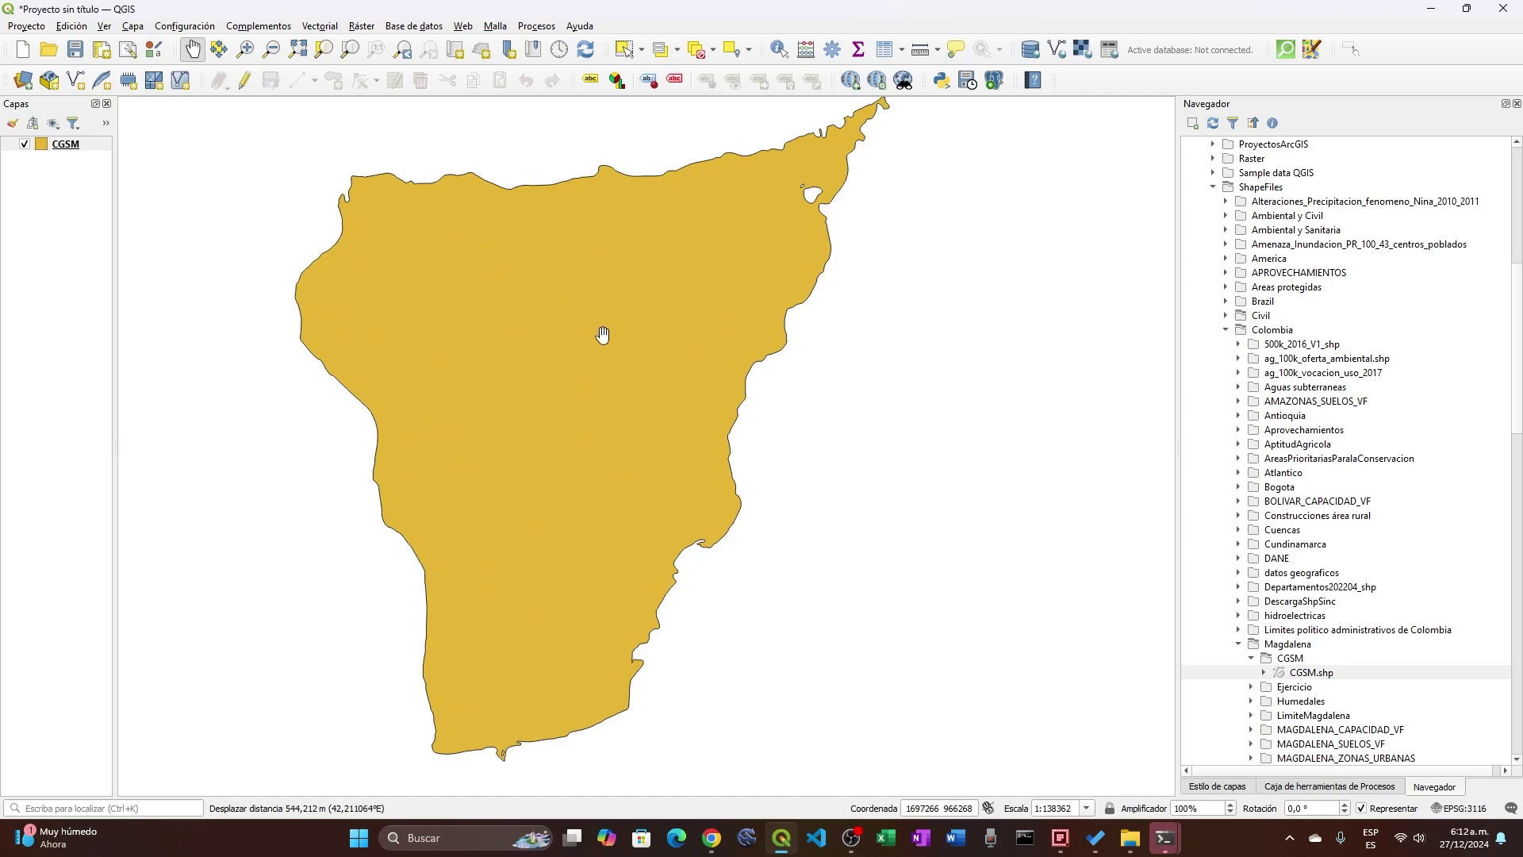
scroll(603, 334, "down", 1)
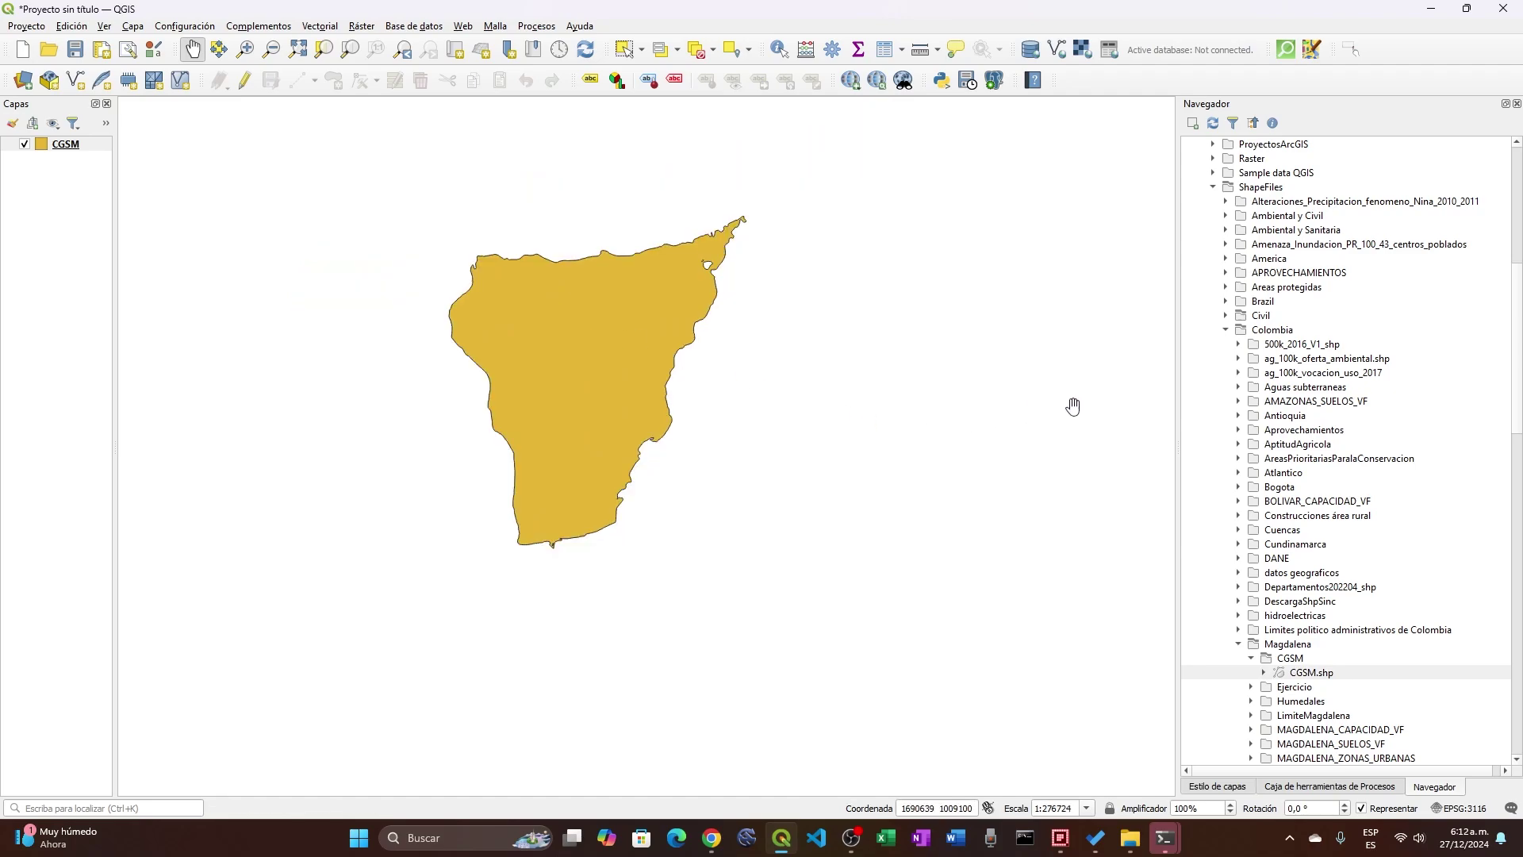
Collapse the Magdalena, Colombia and ShapeFiles folders in the browser and expand the public schema of server1.
left_click(1238, 644)
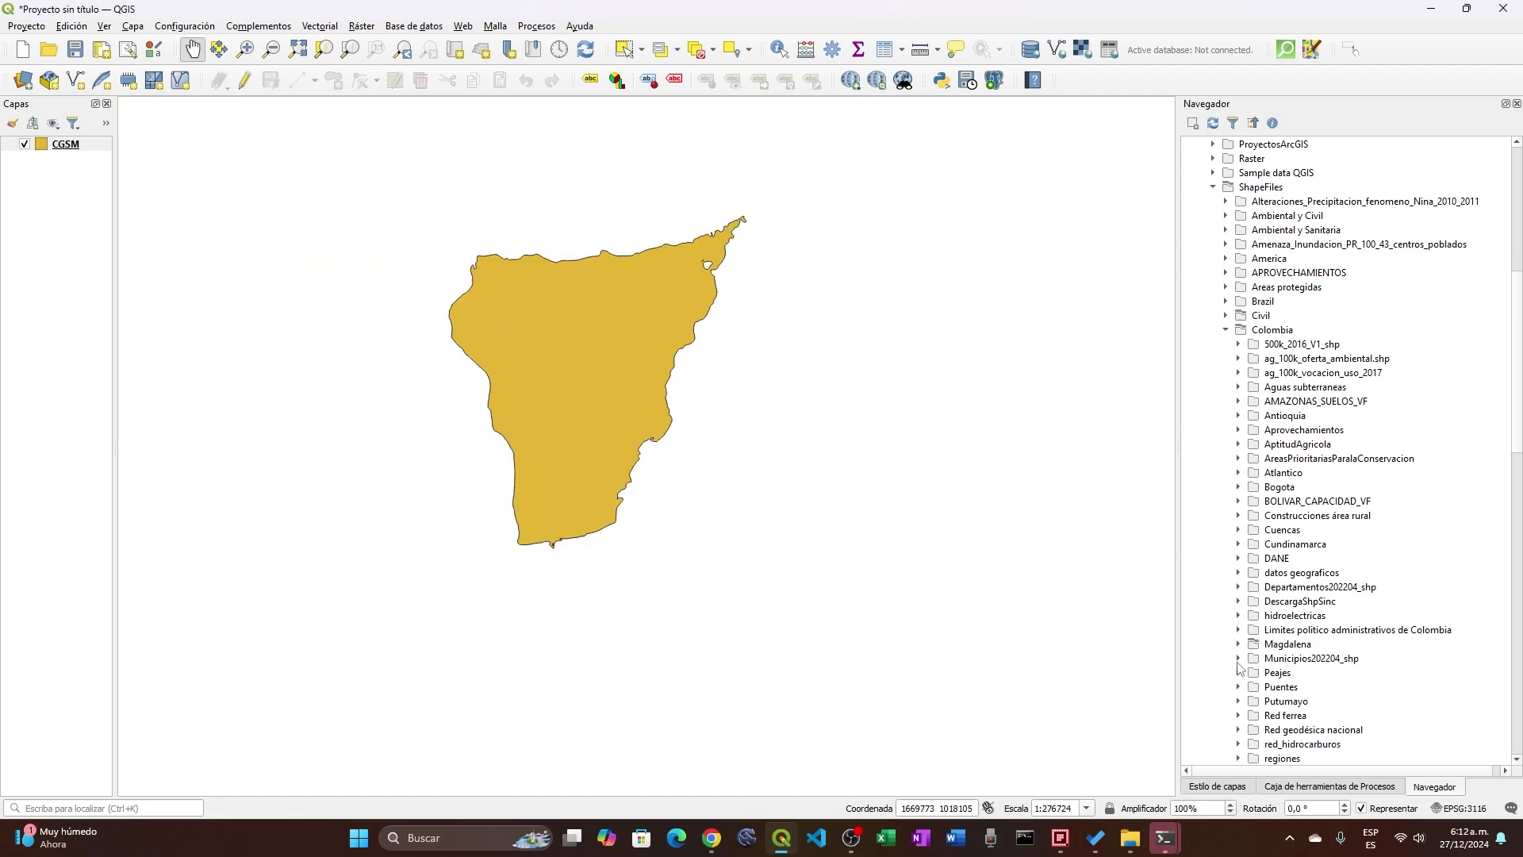
left_click(1348, 791)
left_click(1222, 789)
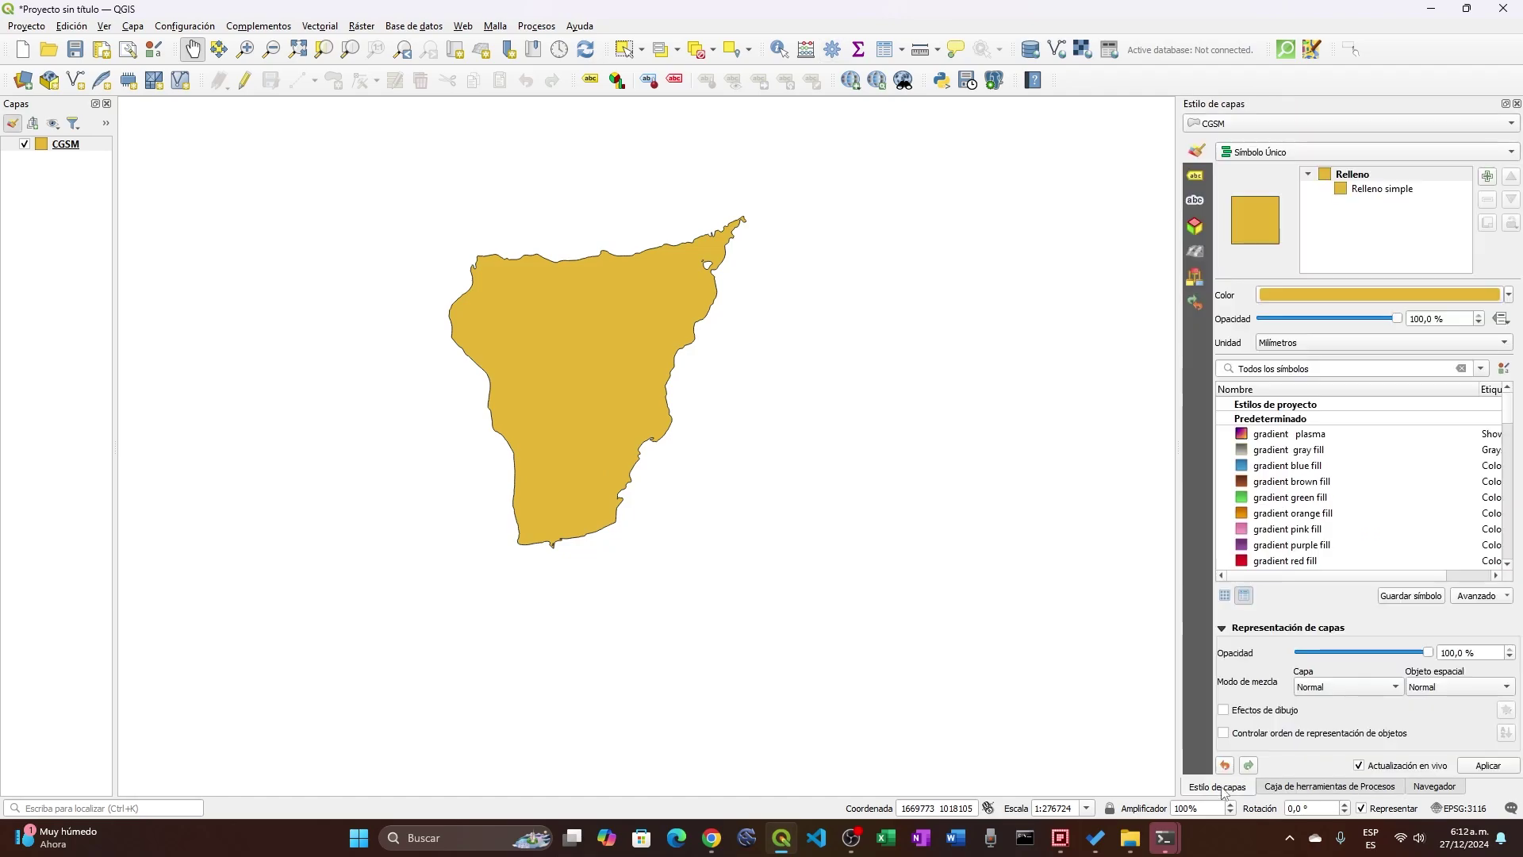
left_click(1423, 785)
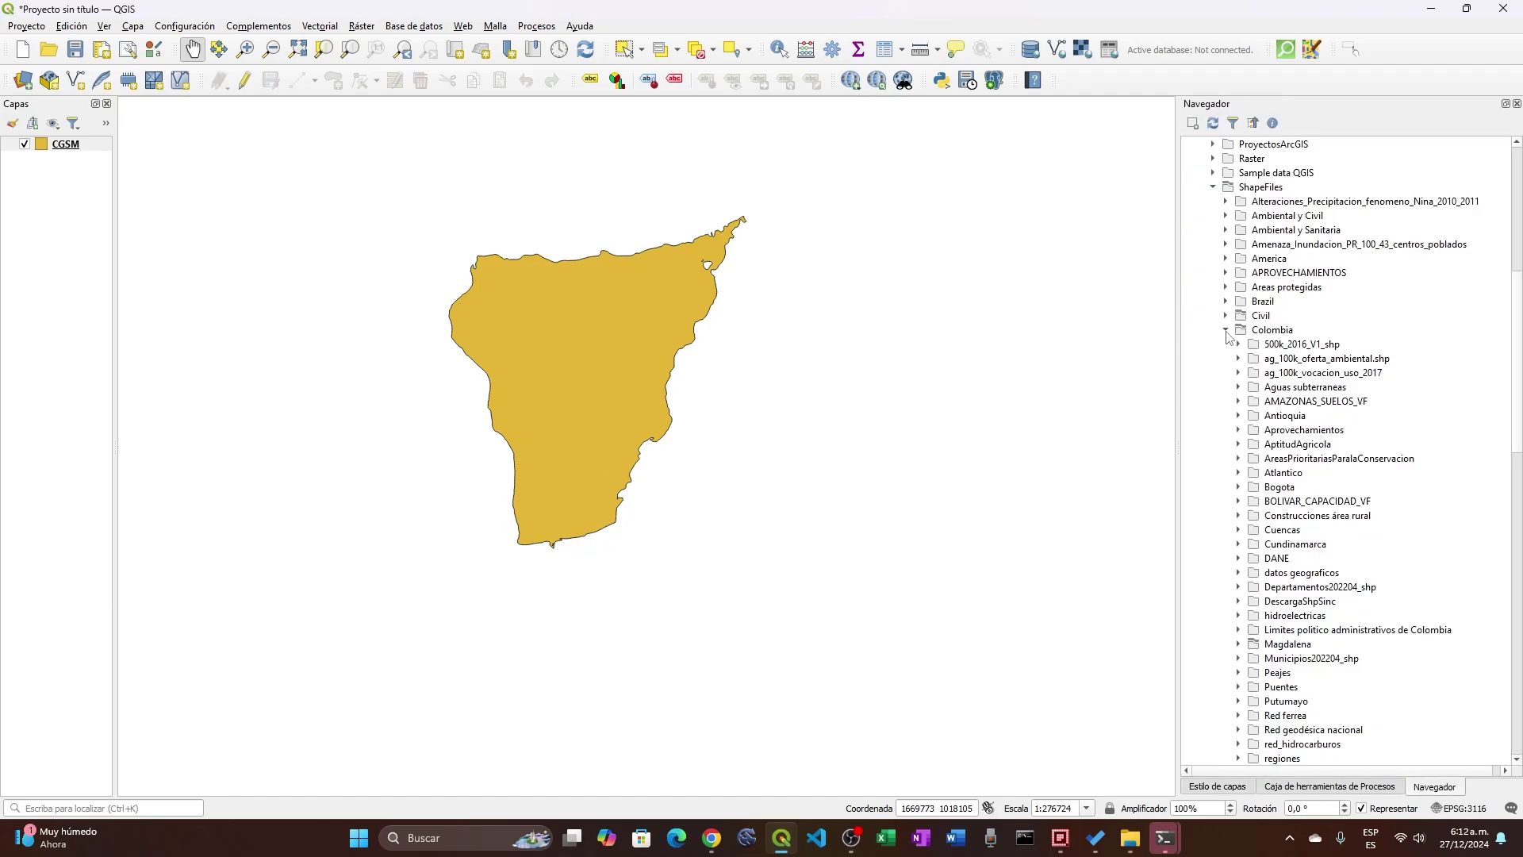
left_click(1227, 330)
left_click(1213, 187)
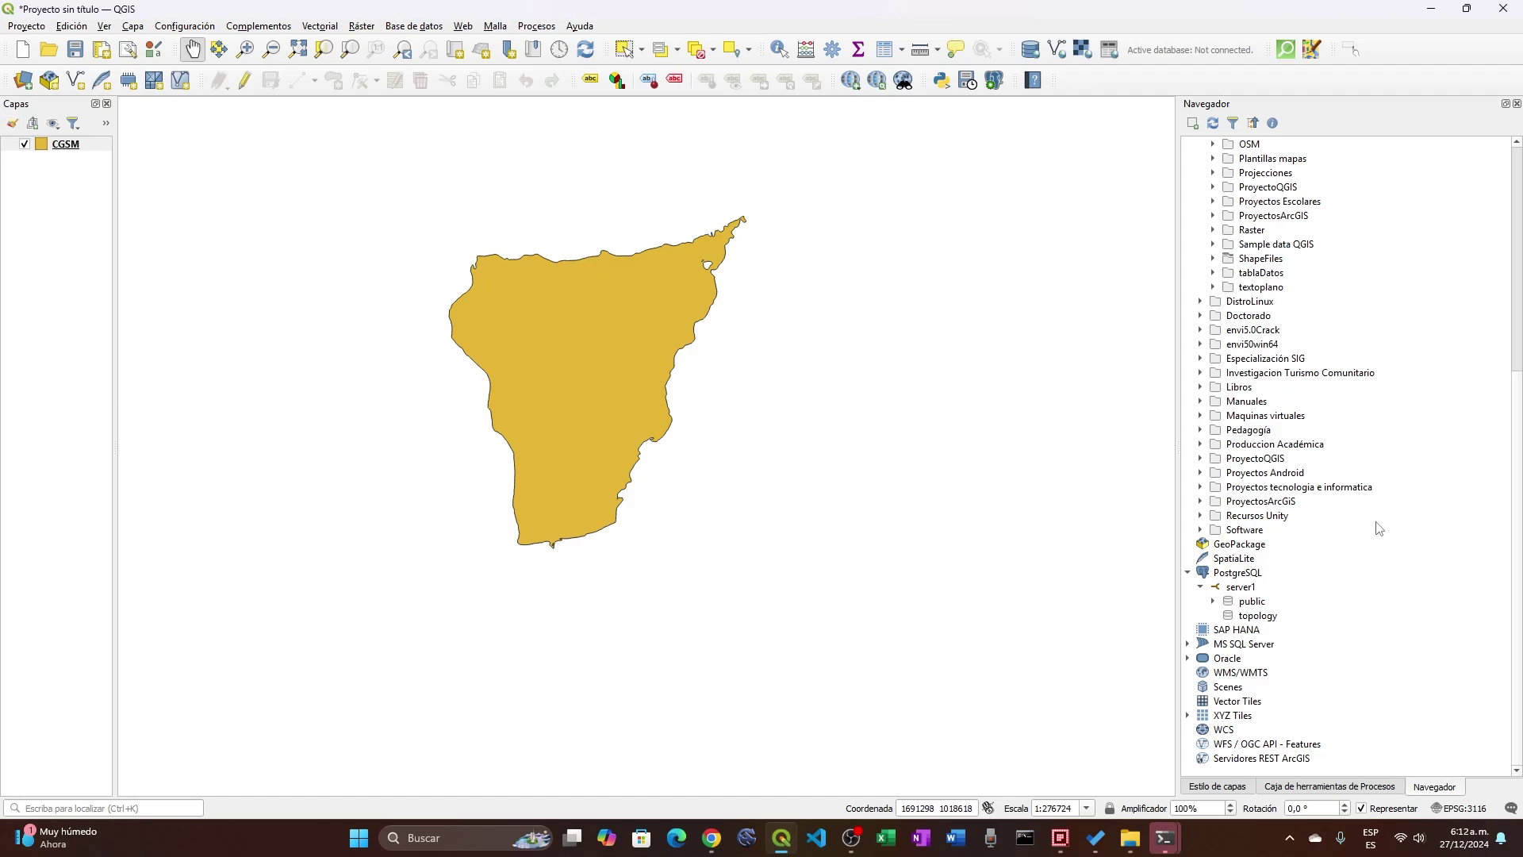
left_click(1213, 602)
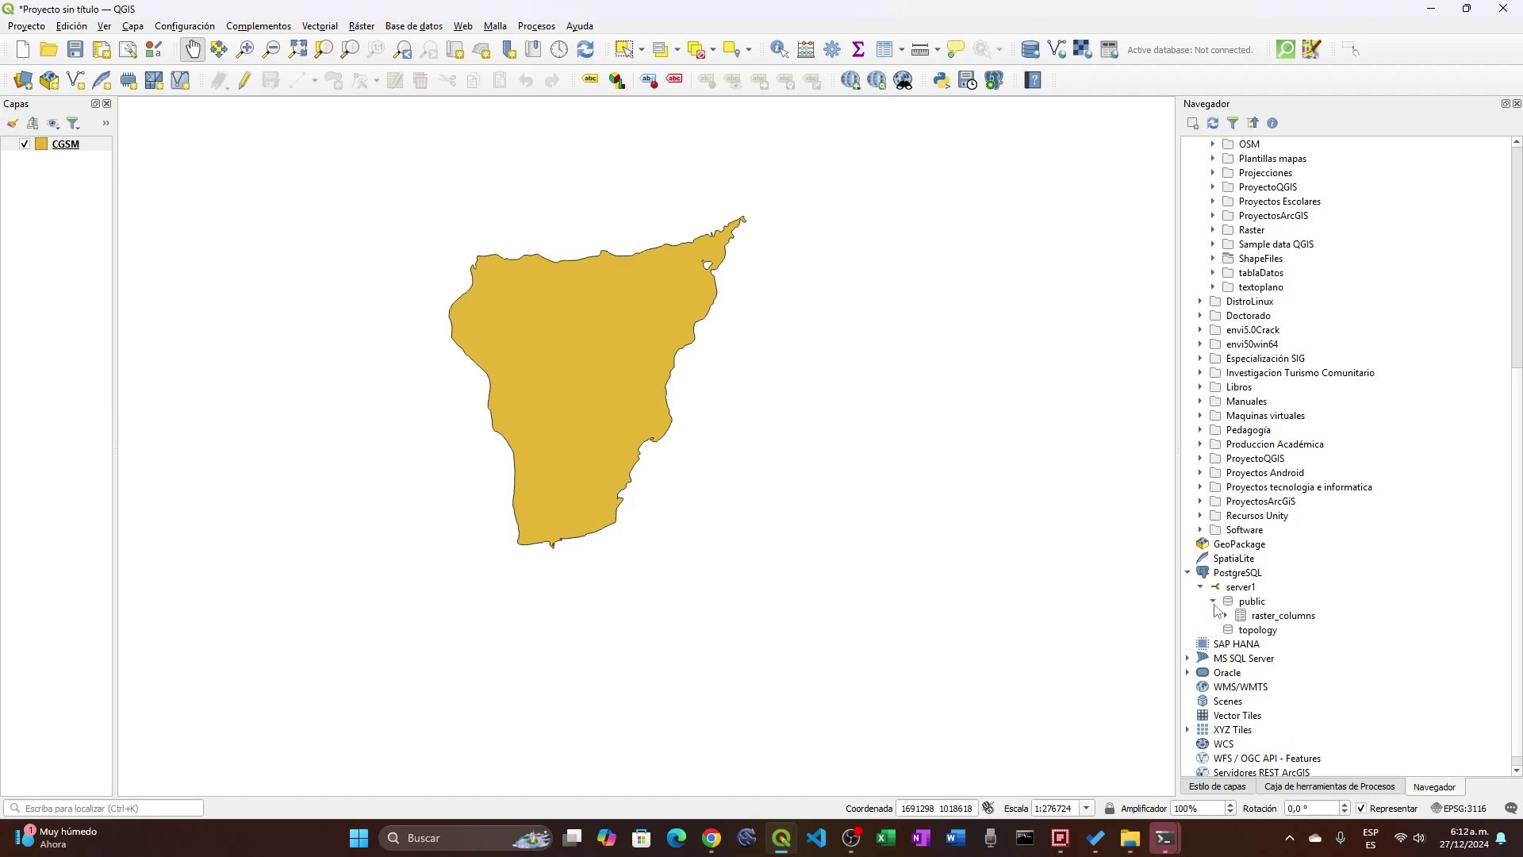
Import the CGSM layer into the public schema of server1 and check the new table's entry in the browser.
left_click_drag(66, 150, 1256, 591)
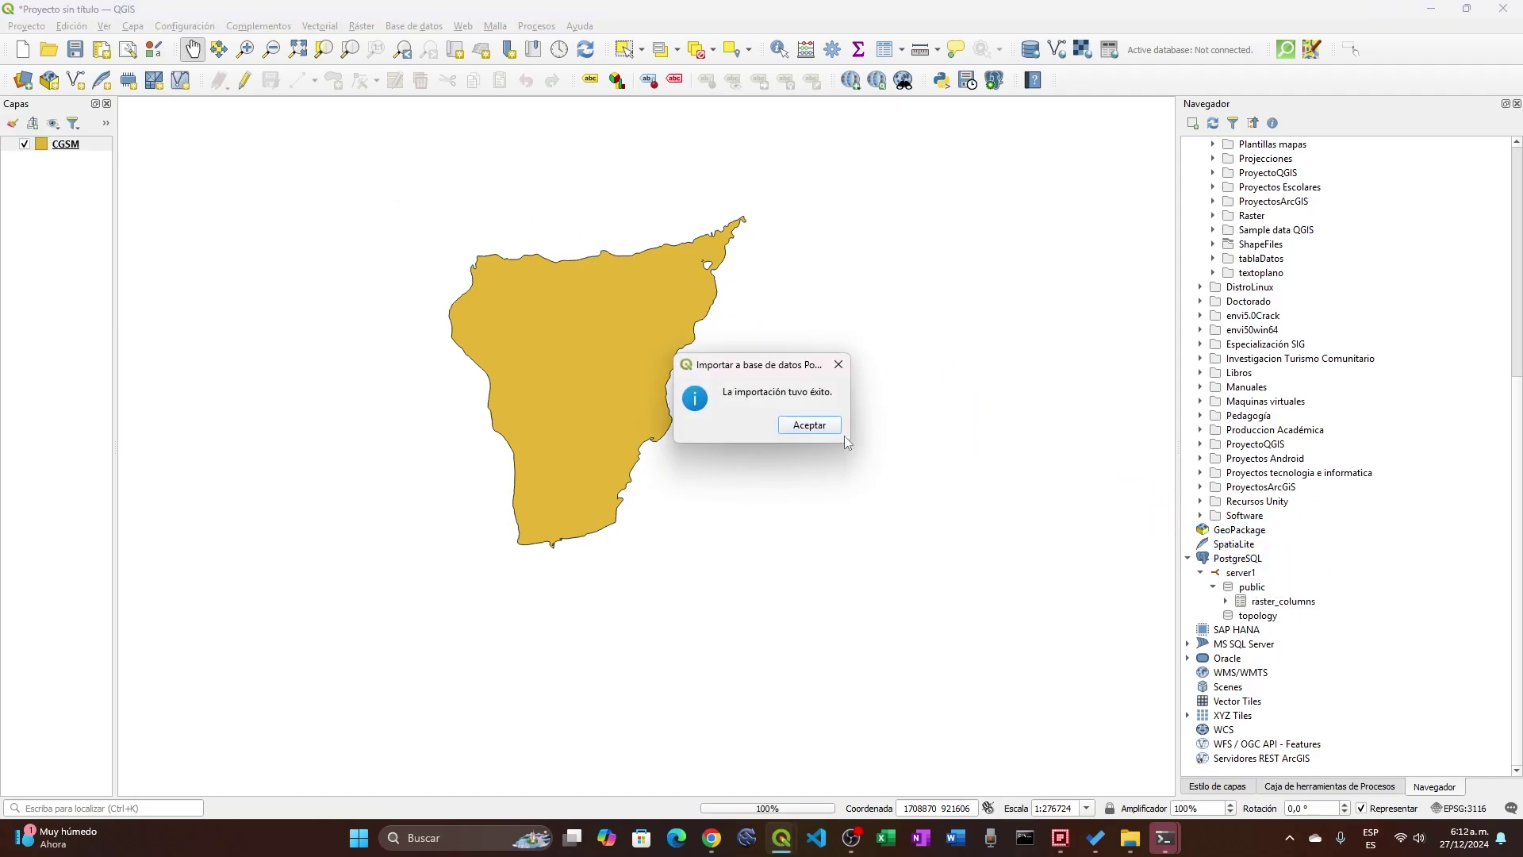
left_click(817, 425)
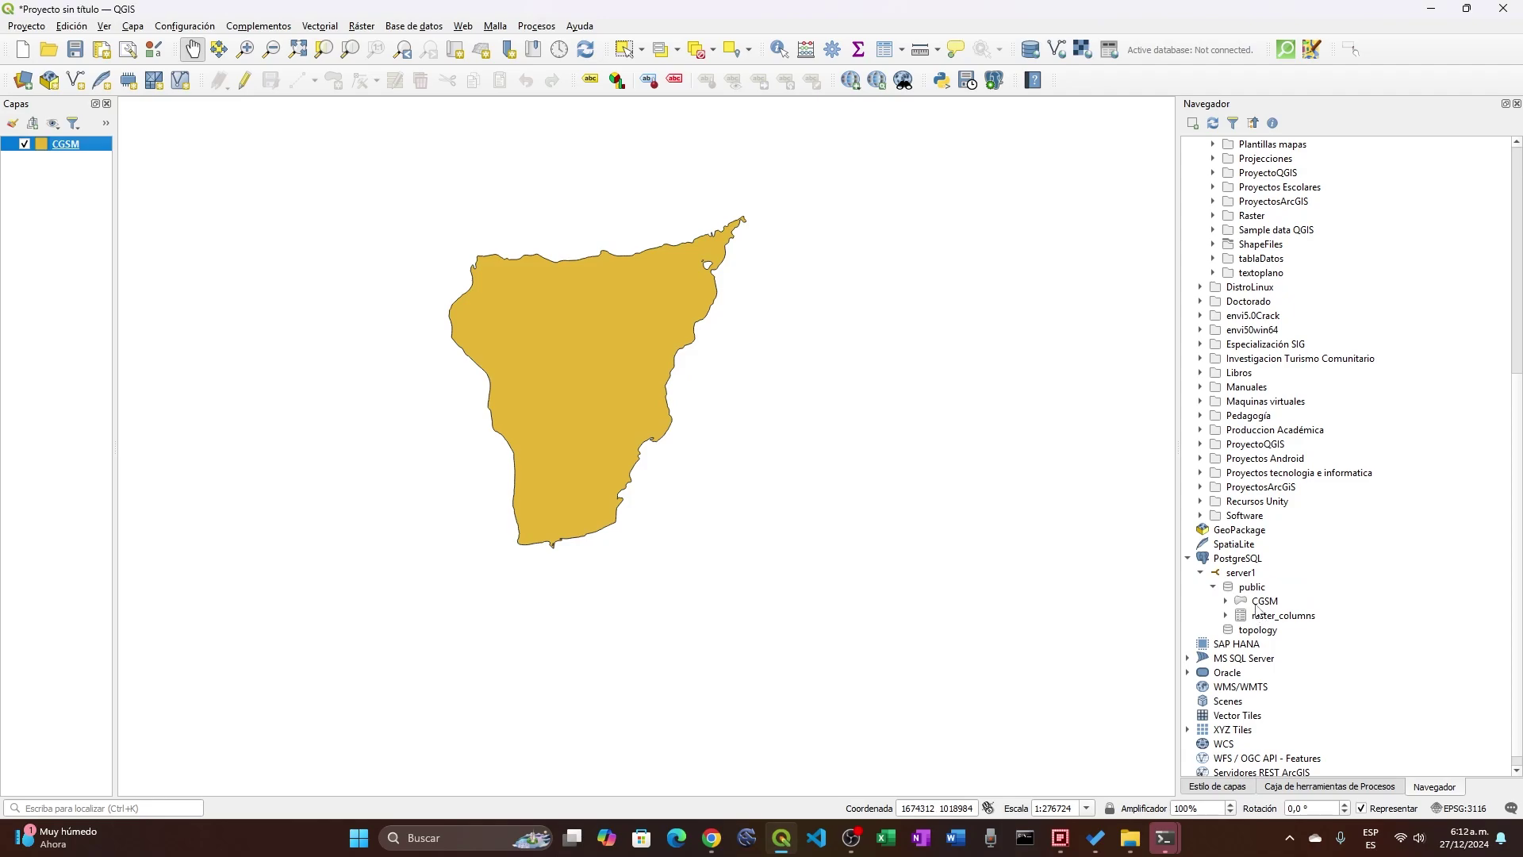
left_click(1256, 605)
left_click(1228, 601)
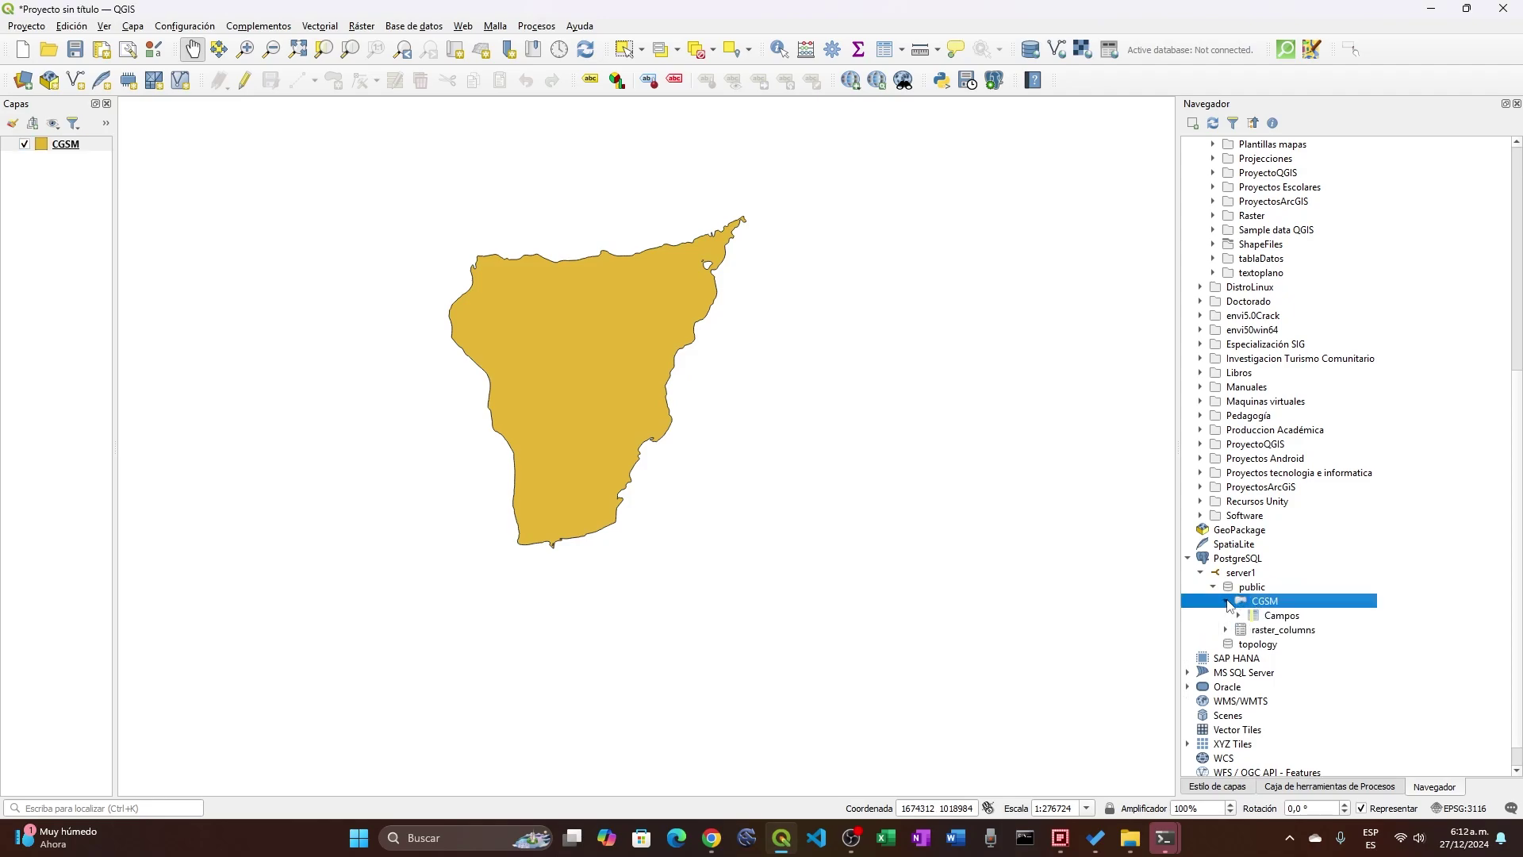
left_click(1227, 601)
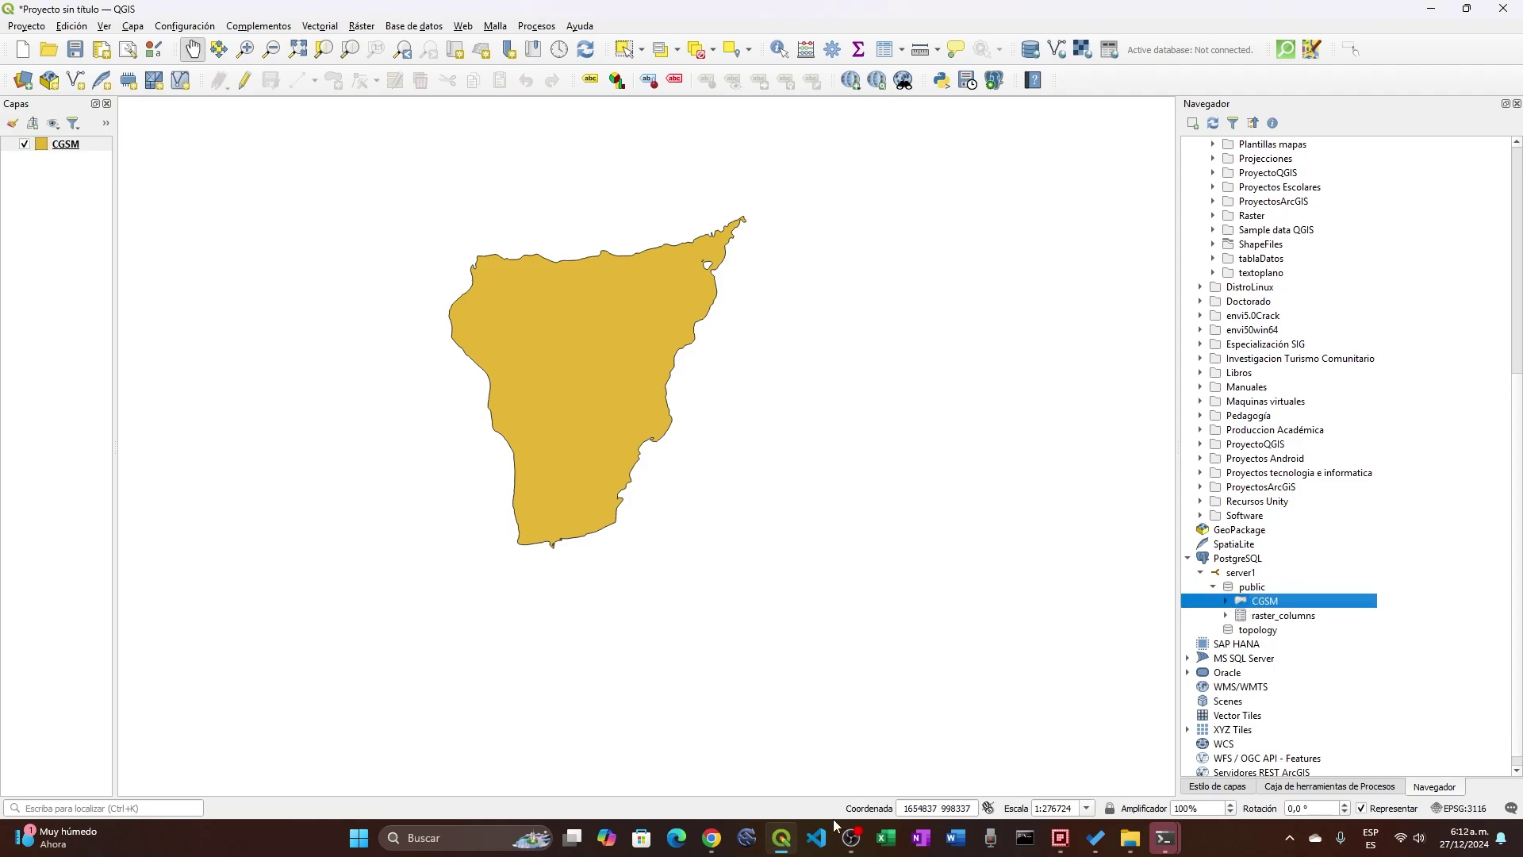
Switch to pgAdmin, maximize its window, and select the CGSM table in the public schema of GeoData.
left_click(712, 839)
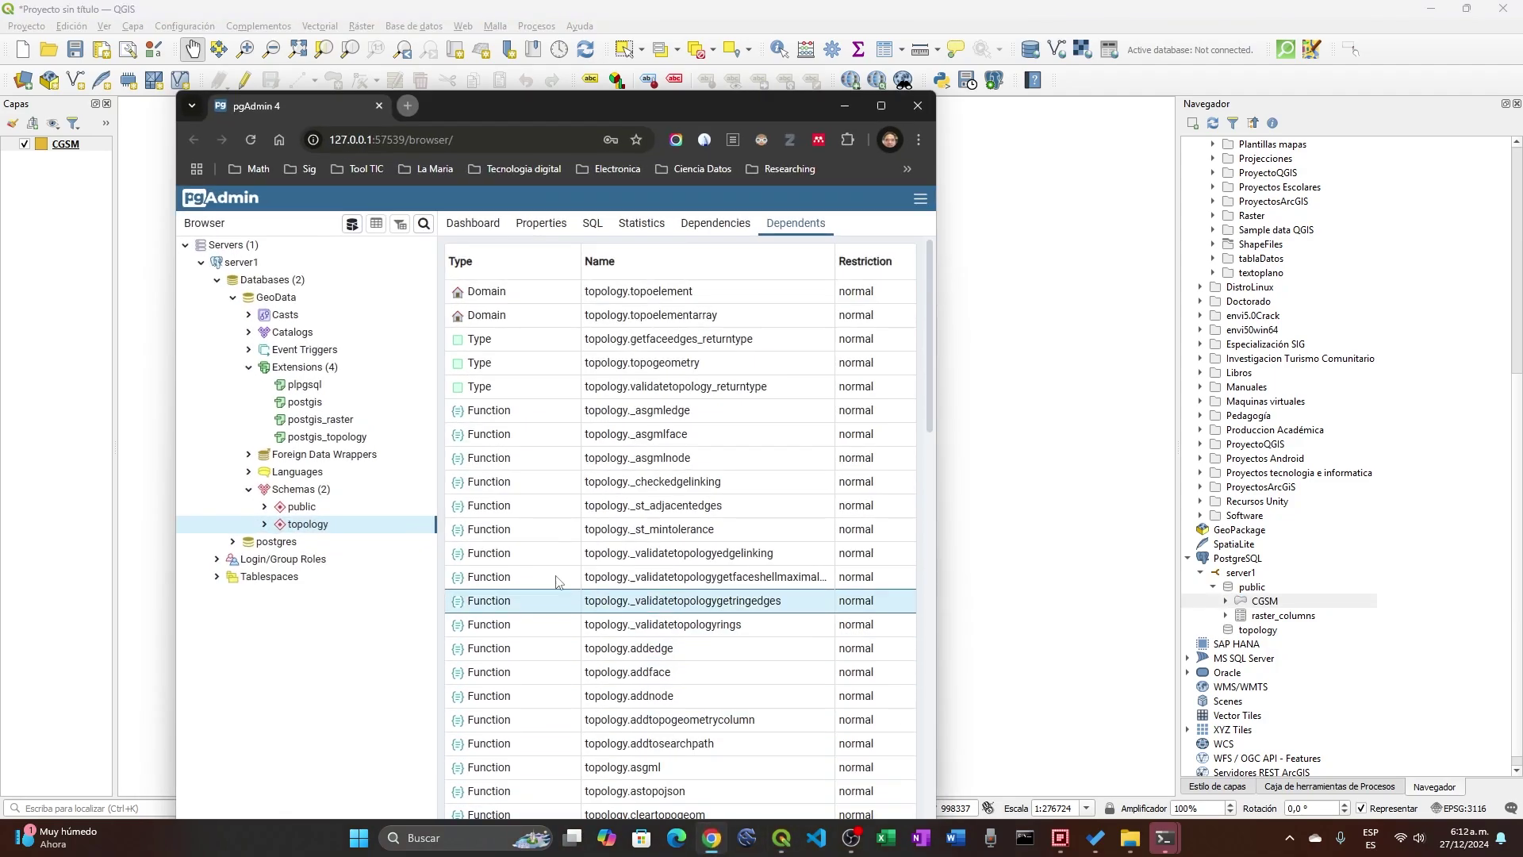
left_click(877, 104)
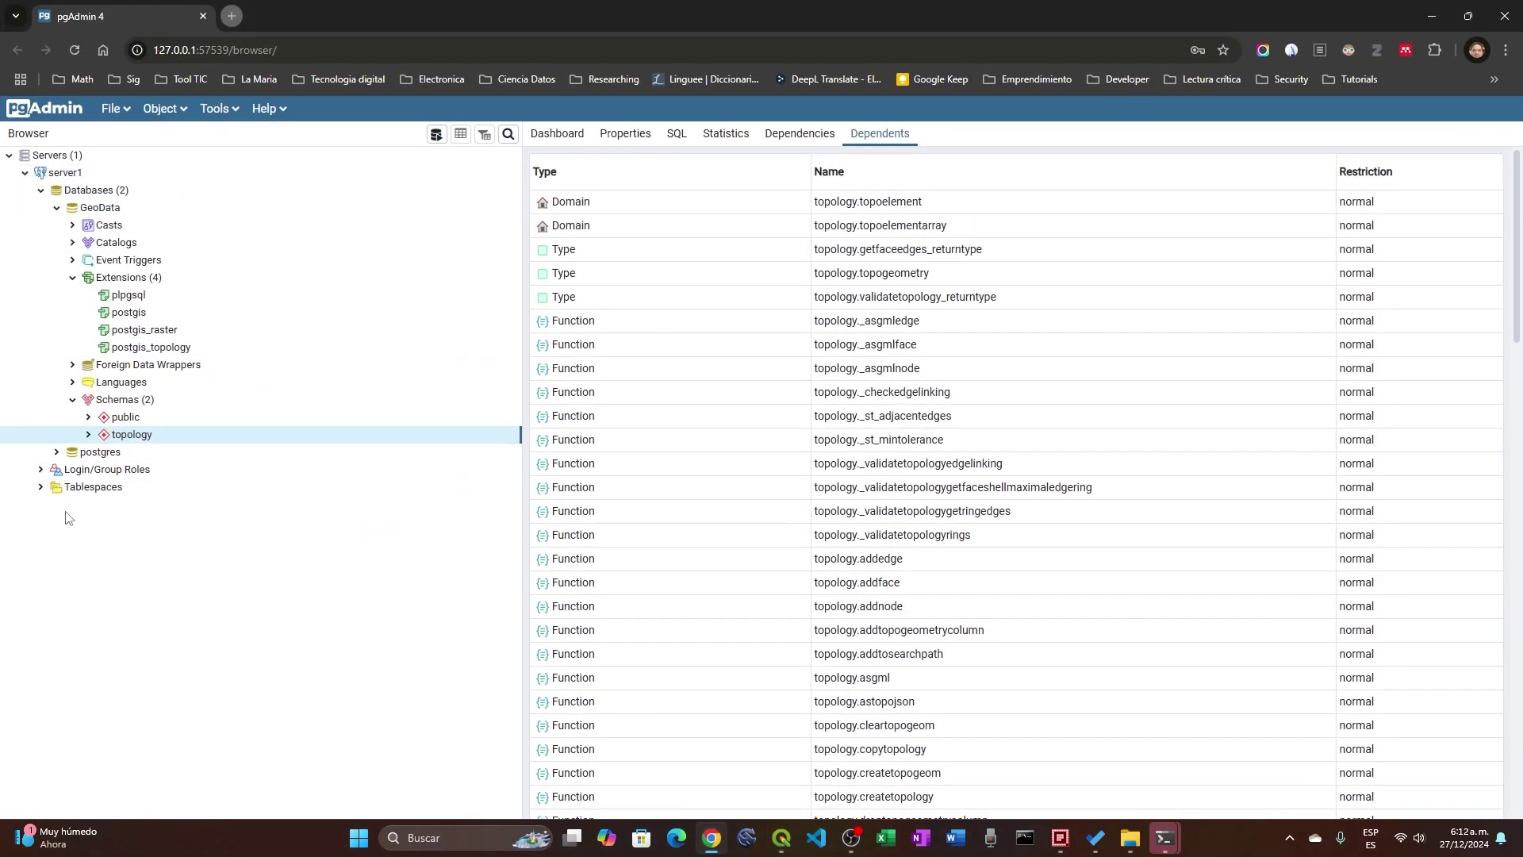
left_click(88, 419)
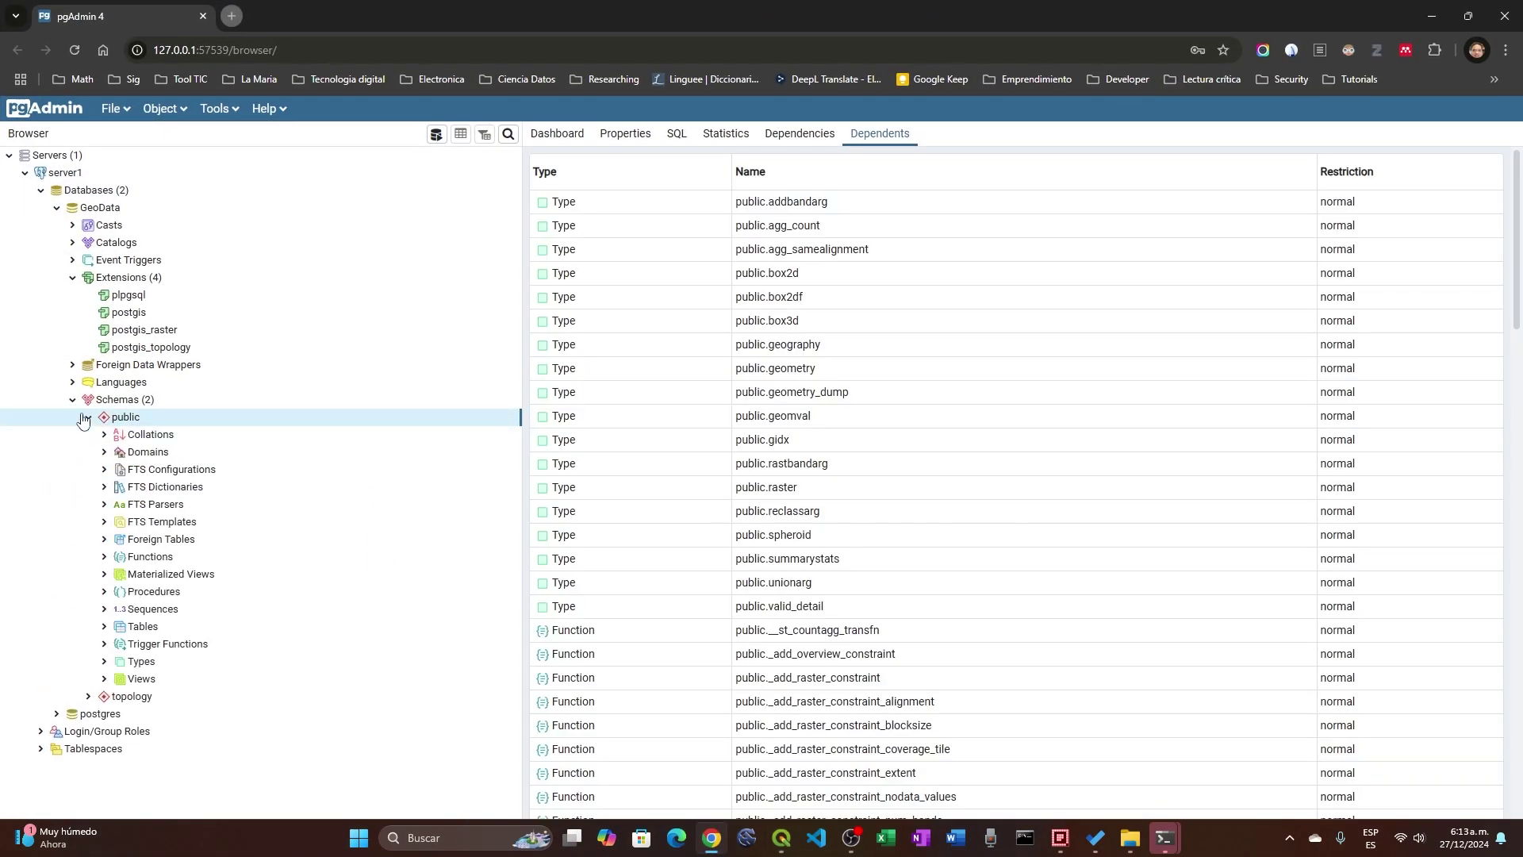
left_click(88, 420)
left_click(104, 626)
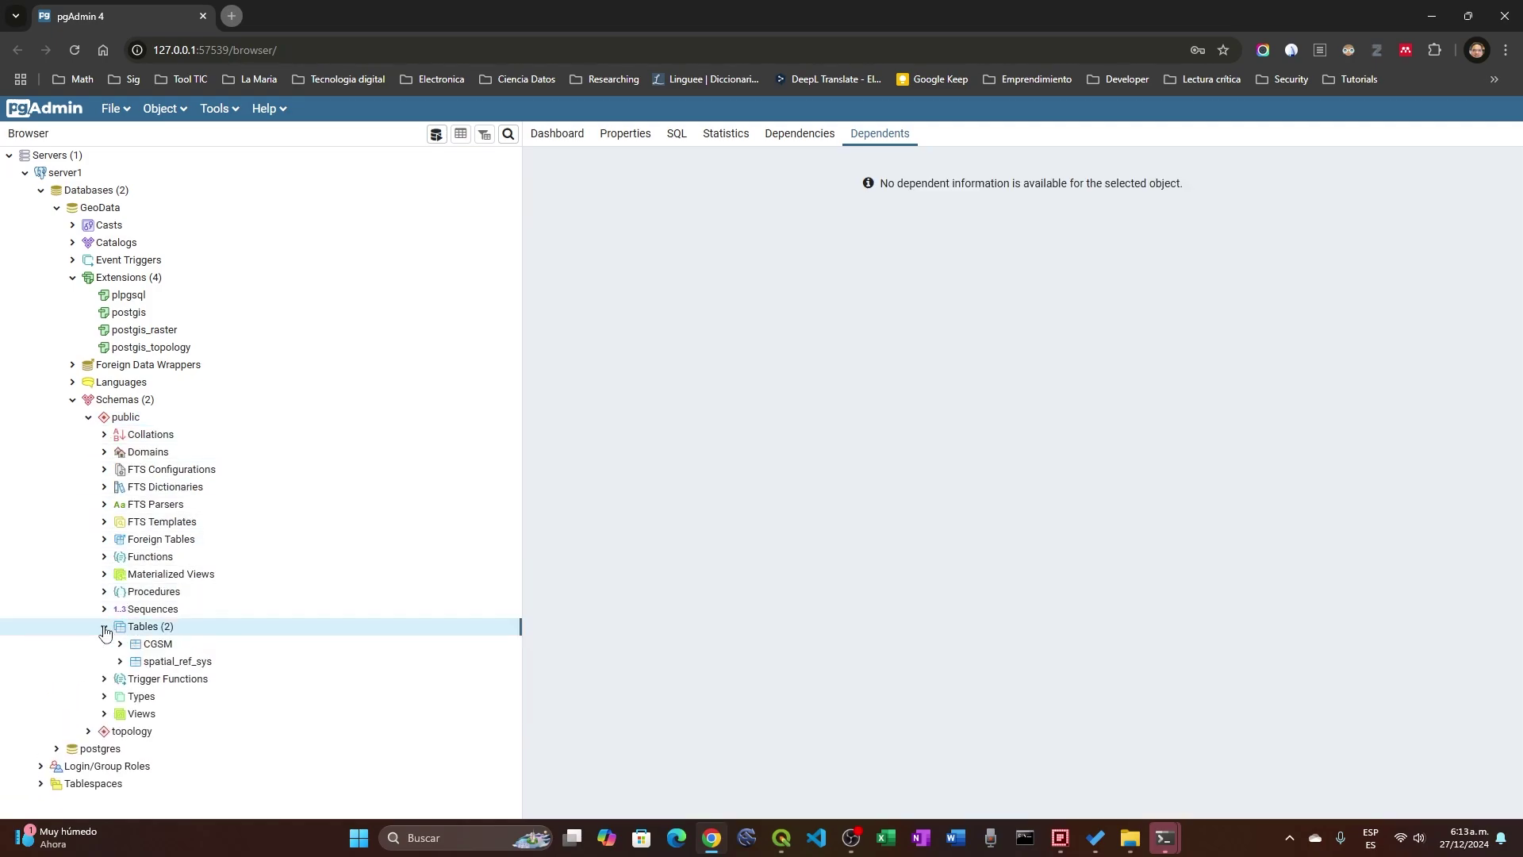
left_click(161, 647)
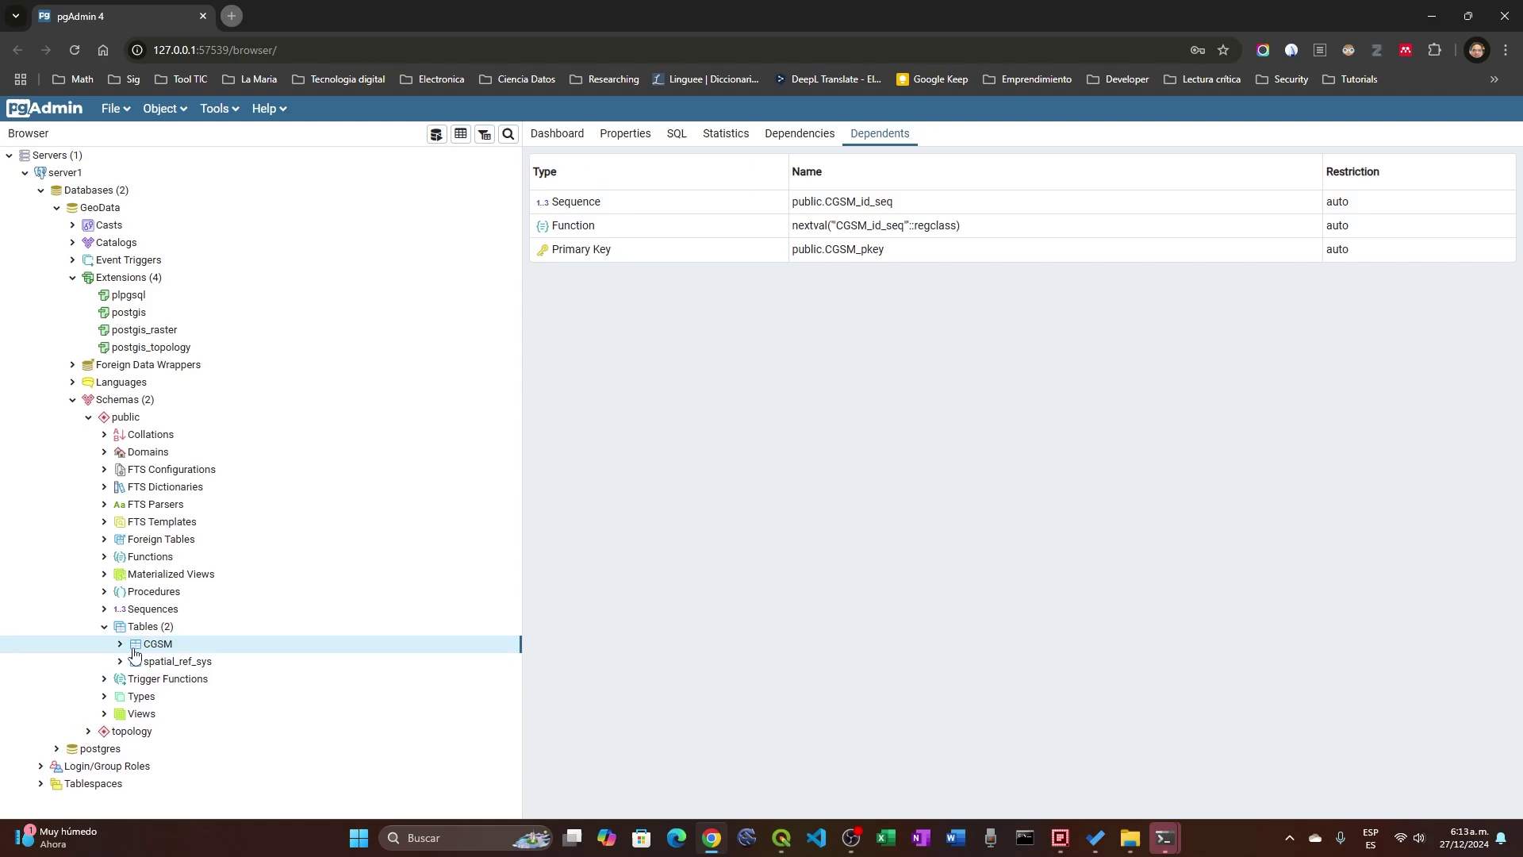
View all rows of the CGSM table and look over its columns.
right_click(165, 651)
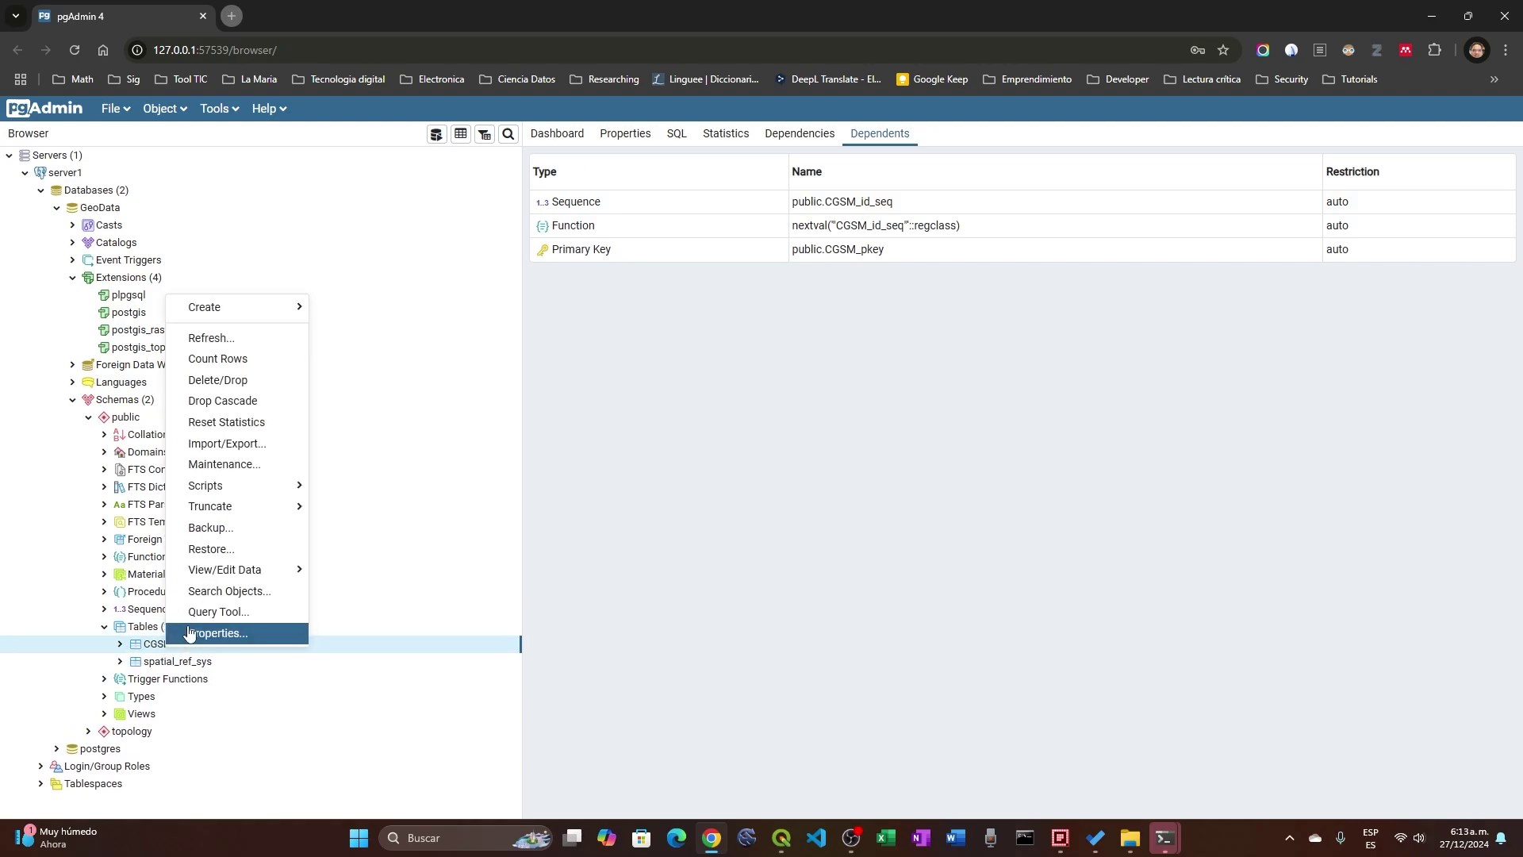
mouse_move(212, 573)
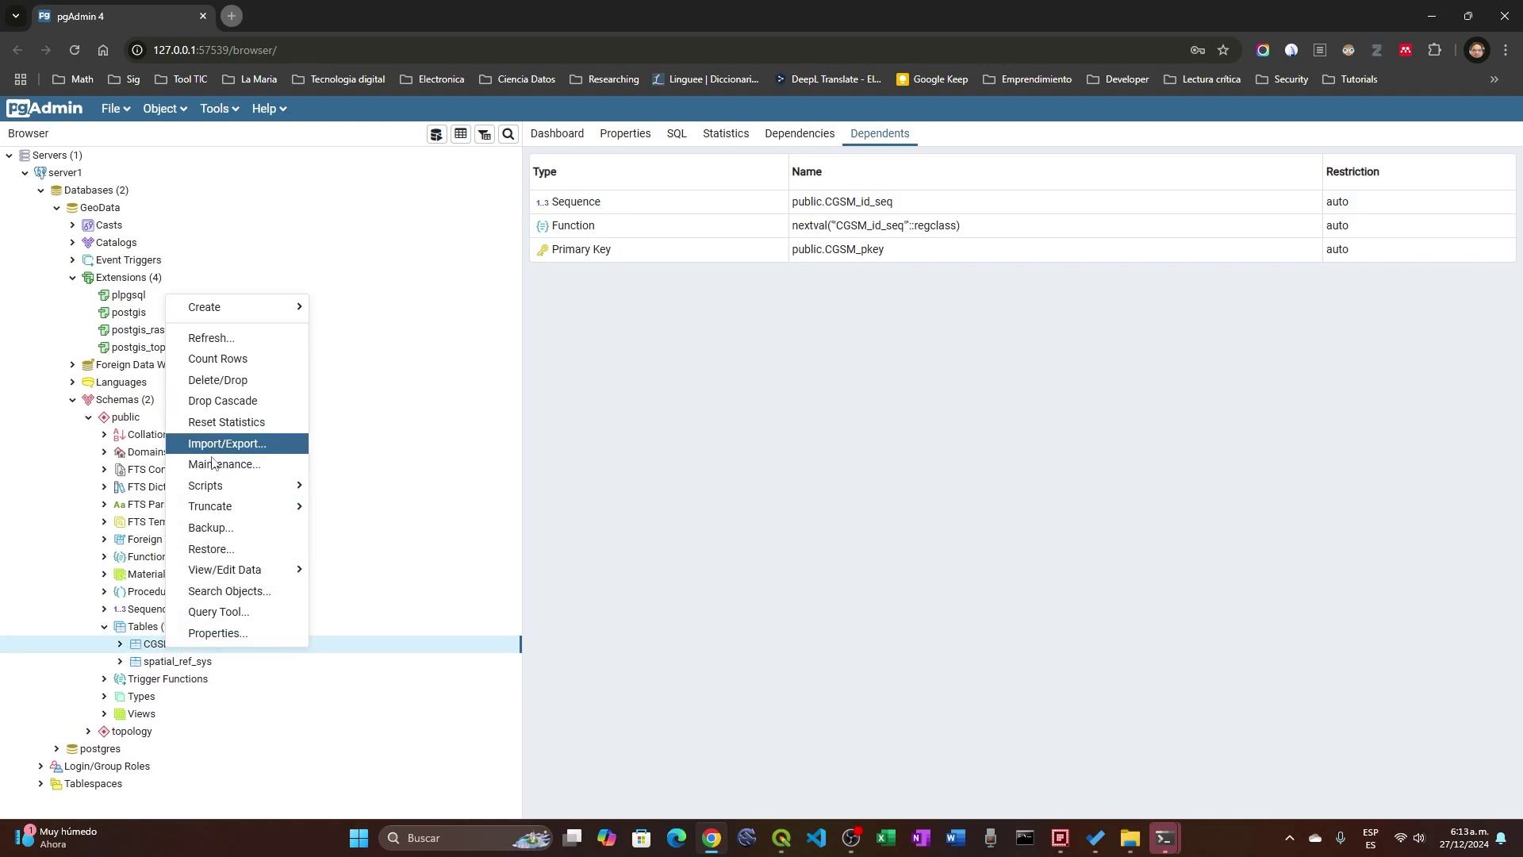
mouse_move(214, 488)
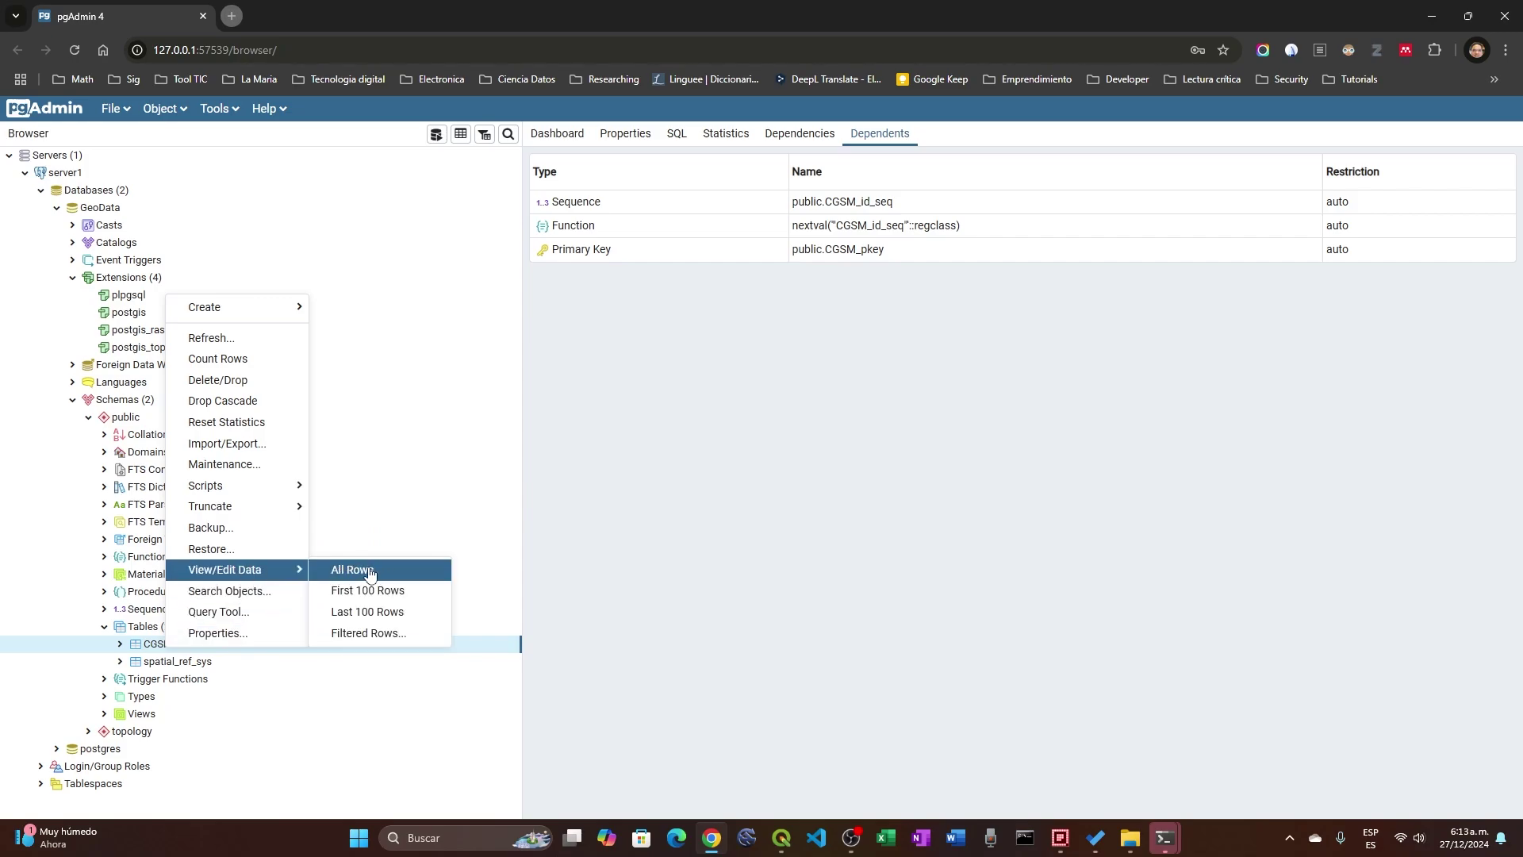
left_click(354, 571)
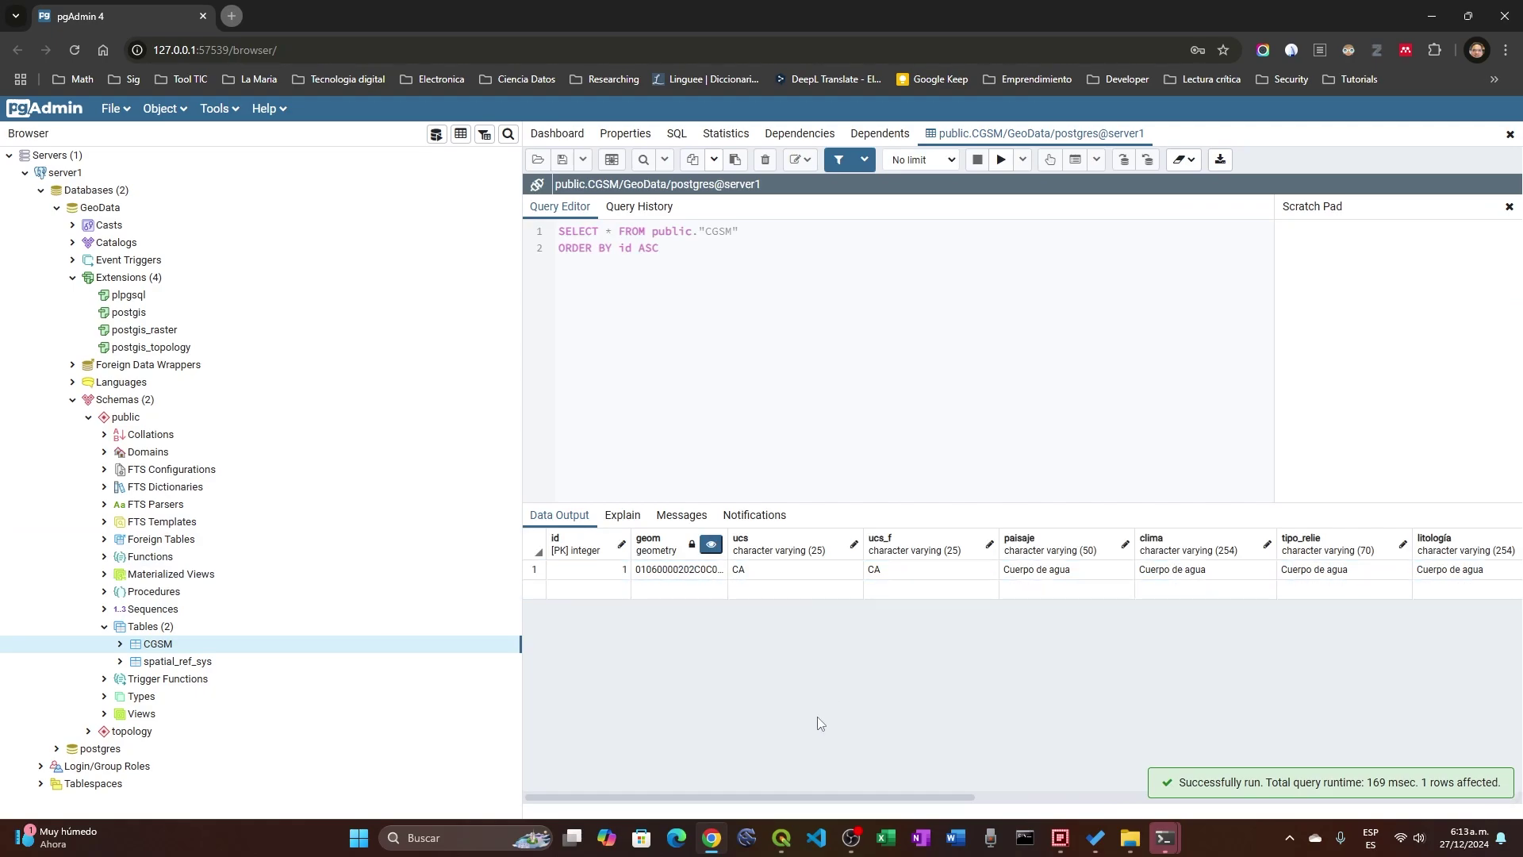
left_click_drag(796, 796, 708, 764)
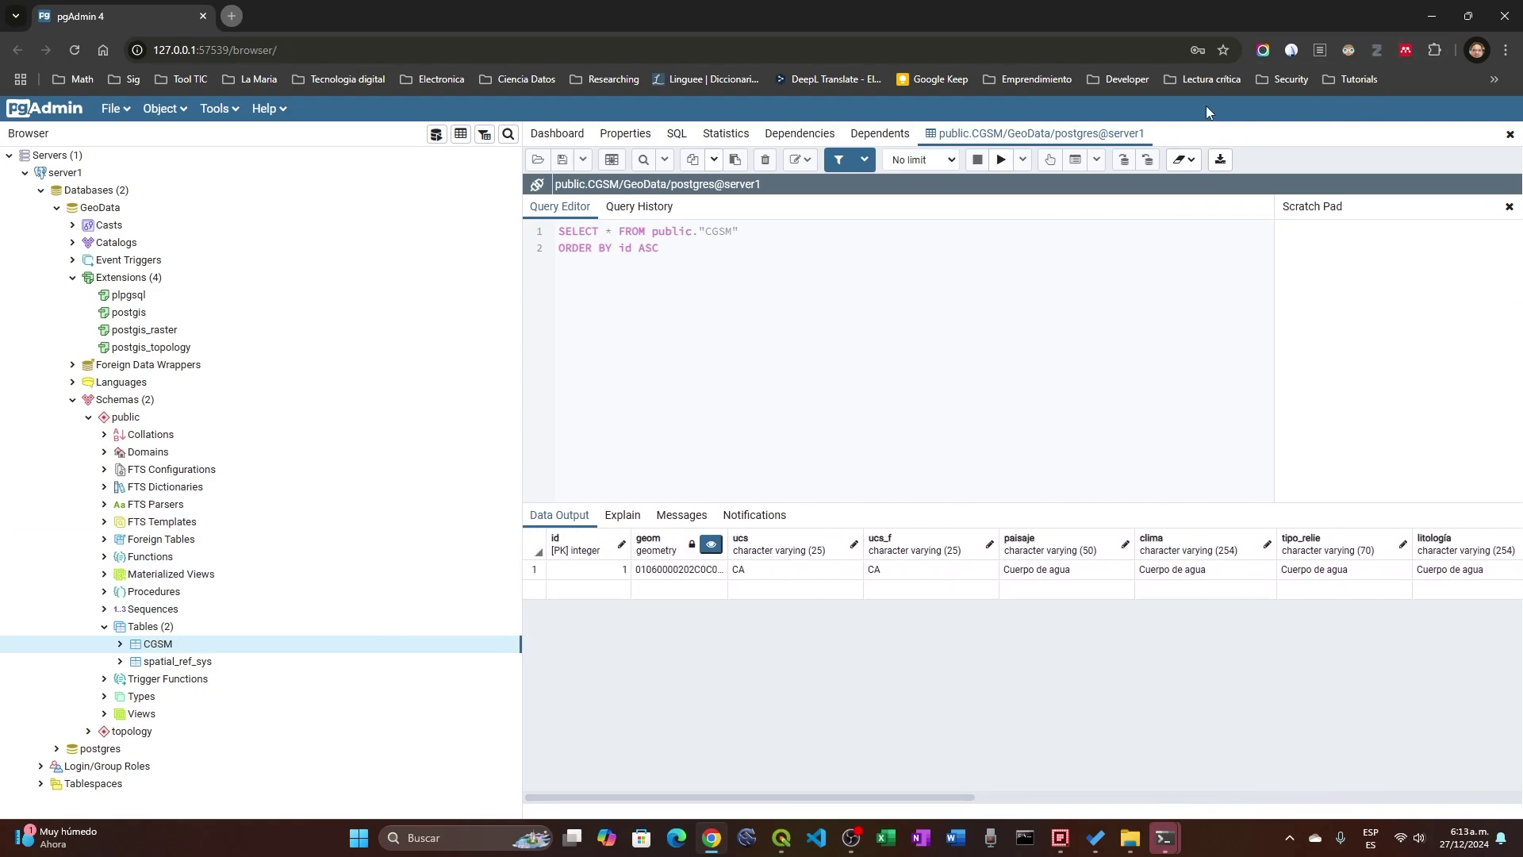
Return to QGIS, open the CGSM layer's attribute table for comparison, and close it.
left_click(782, 838)
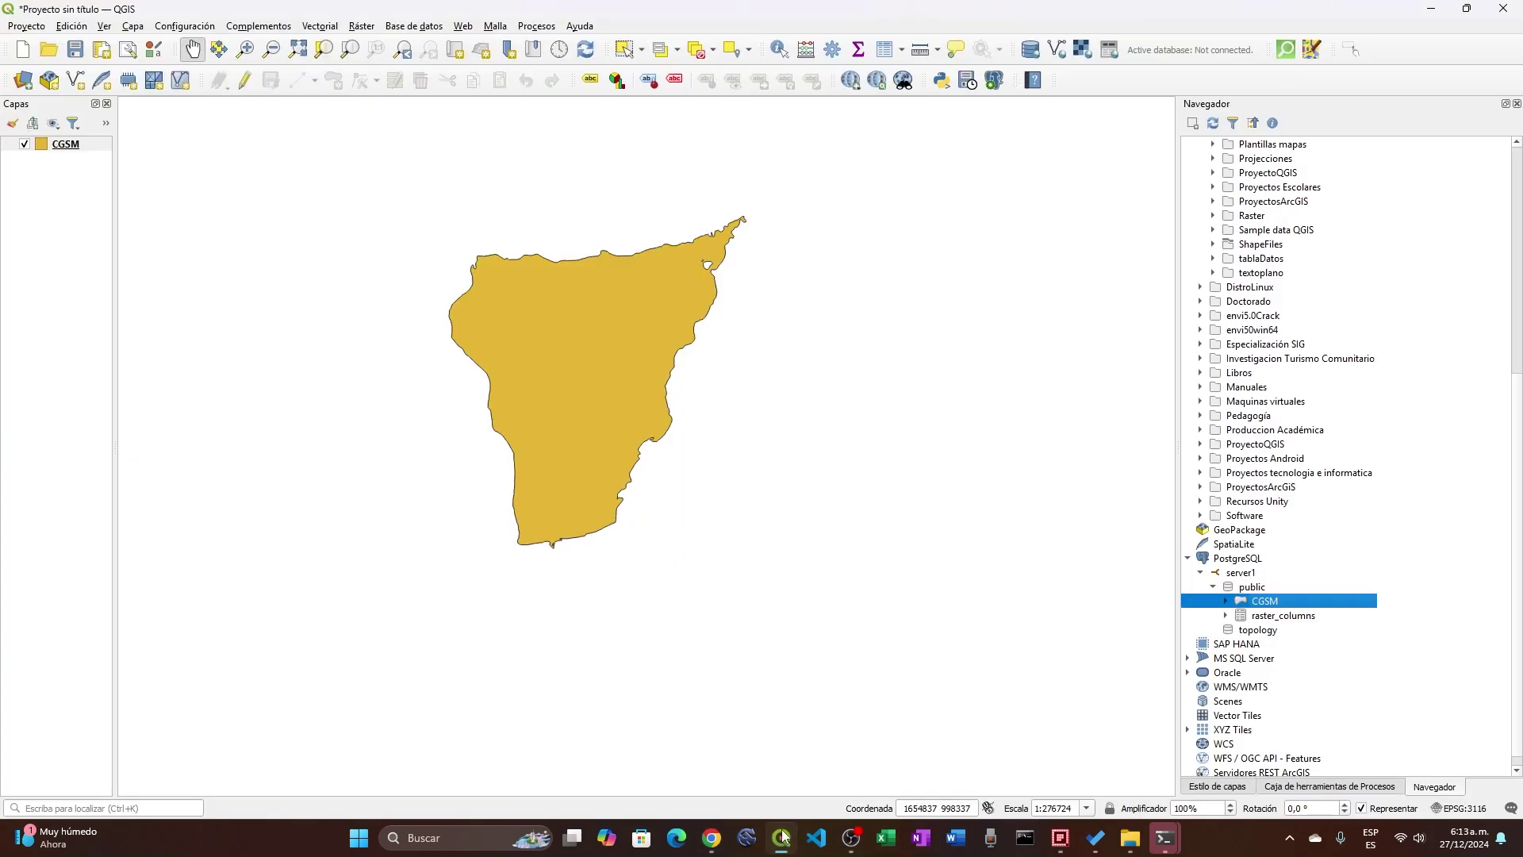
right_click(79, 147)
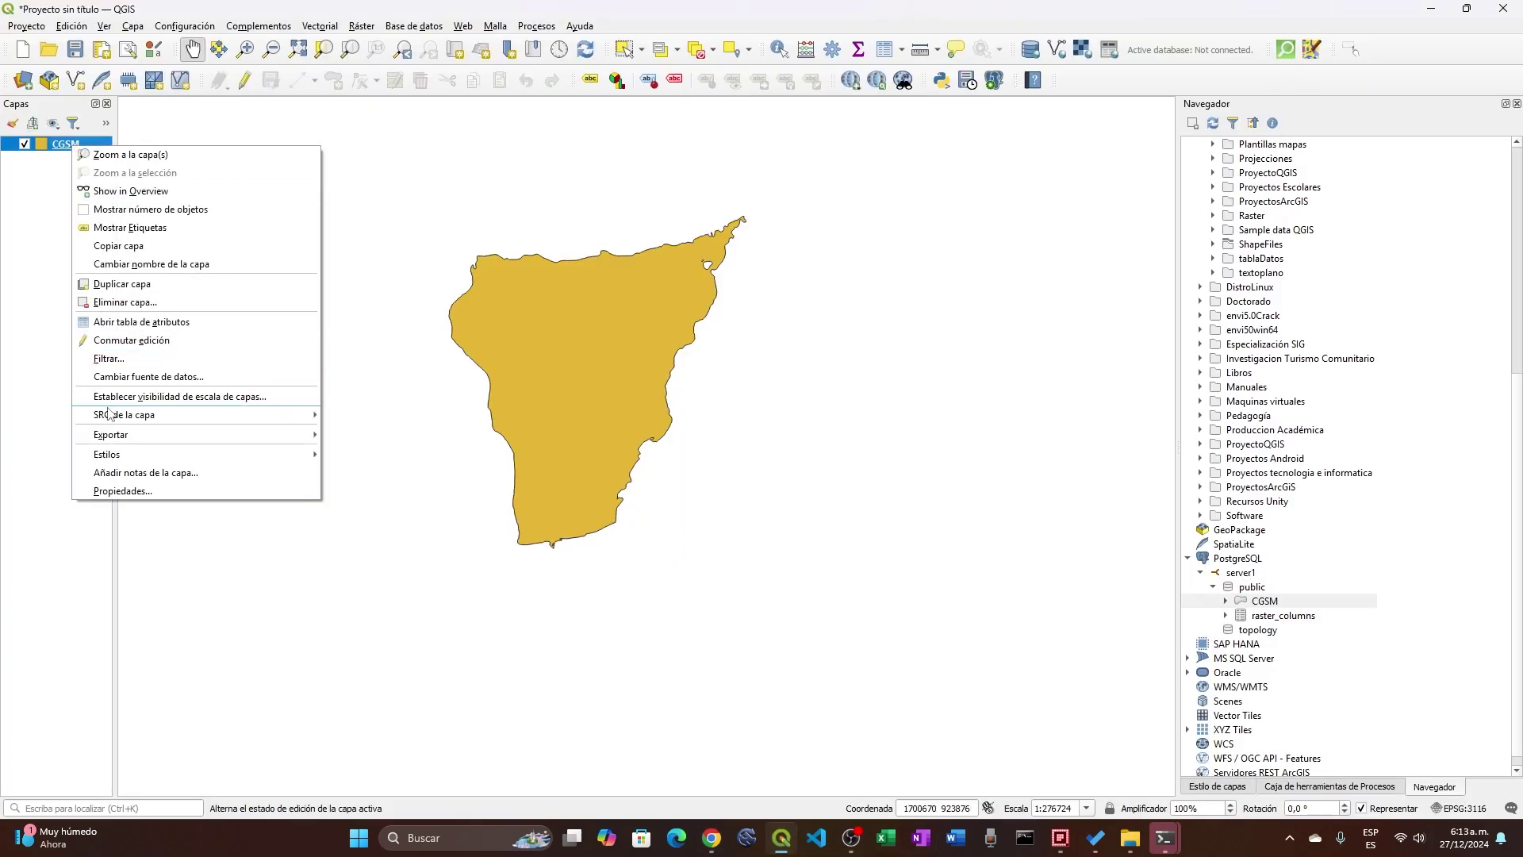
left_click(122, 322)
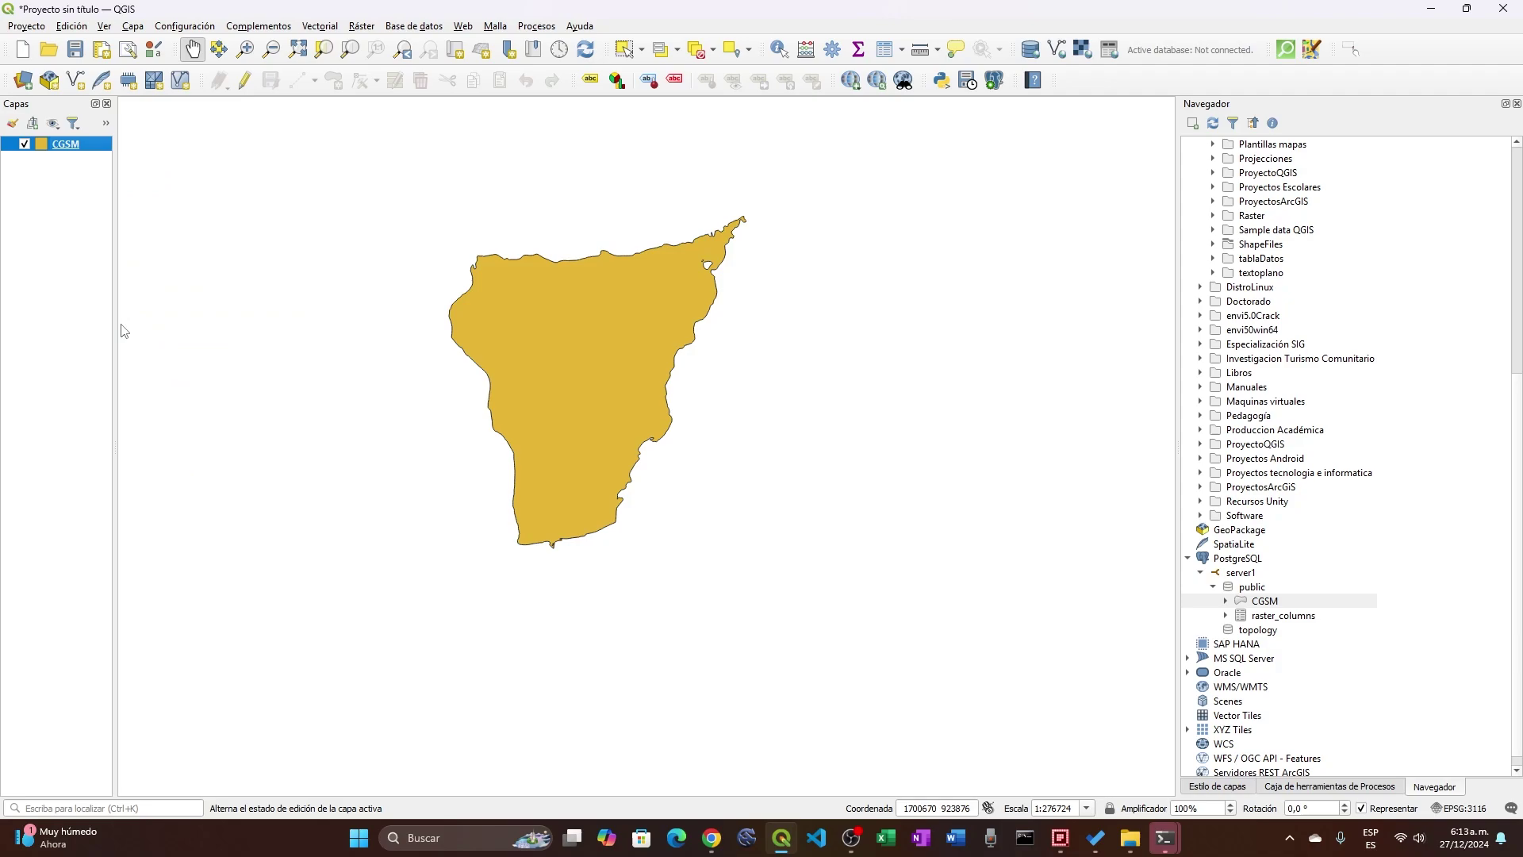
left_click(1270, 269)
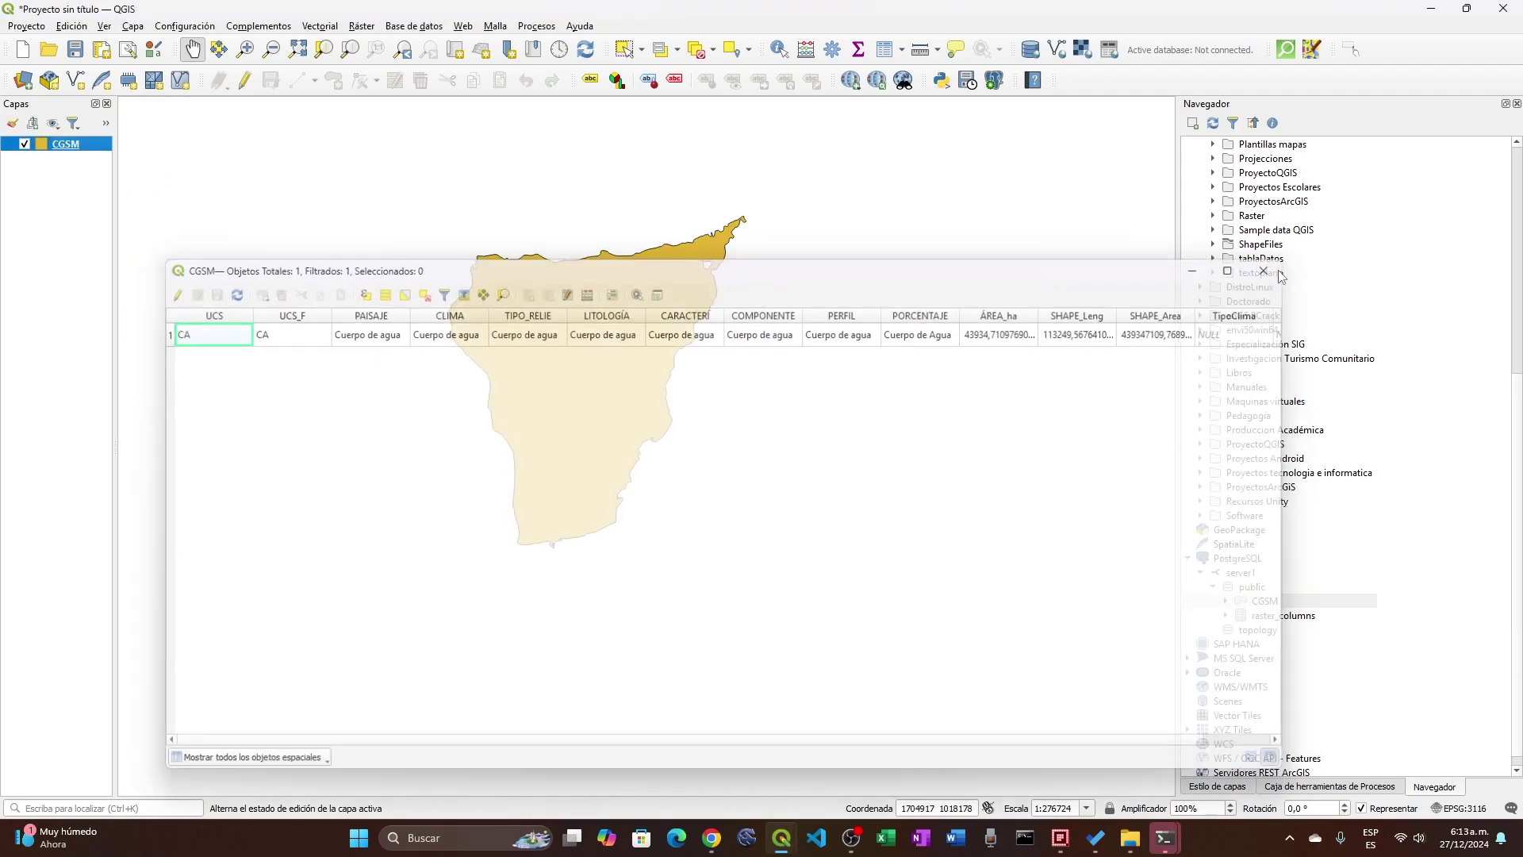
Add Zonificacion_cuatro_microcuencas_RUNAP_Inirida.shp from the ShapeFiles > Colombia > Cuencas folder to the project as a layer.
scroll(1218, 452, "up", 7)
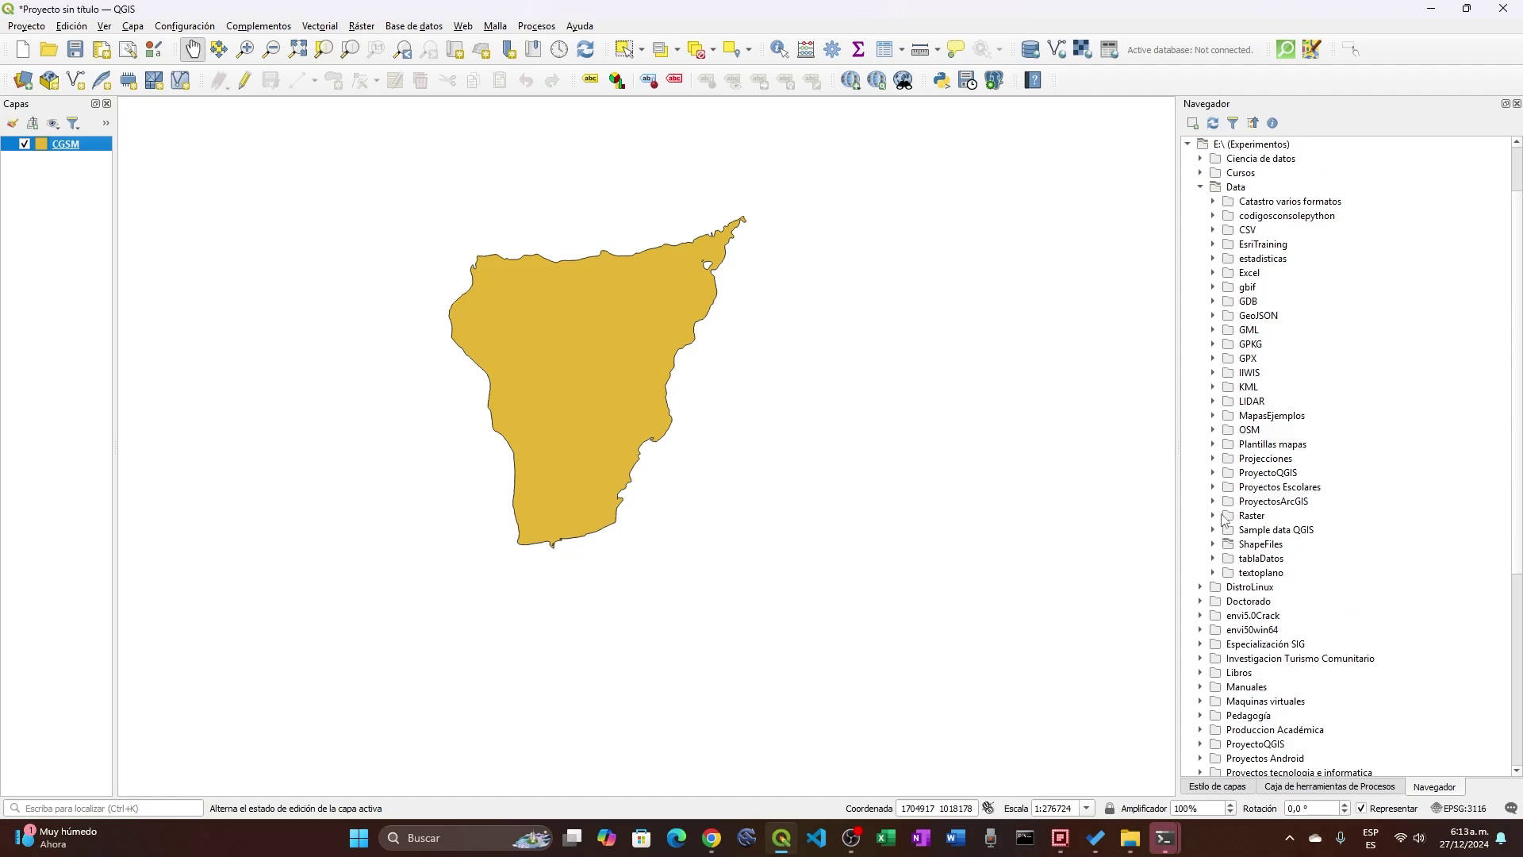
scroll(1225, 555, "down", 1)
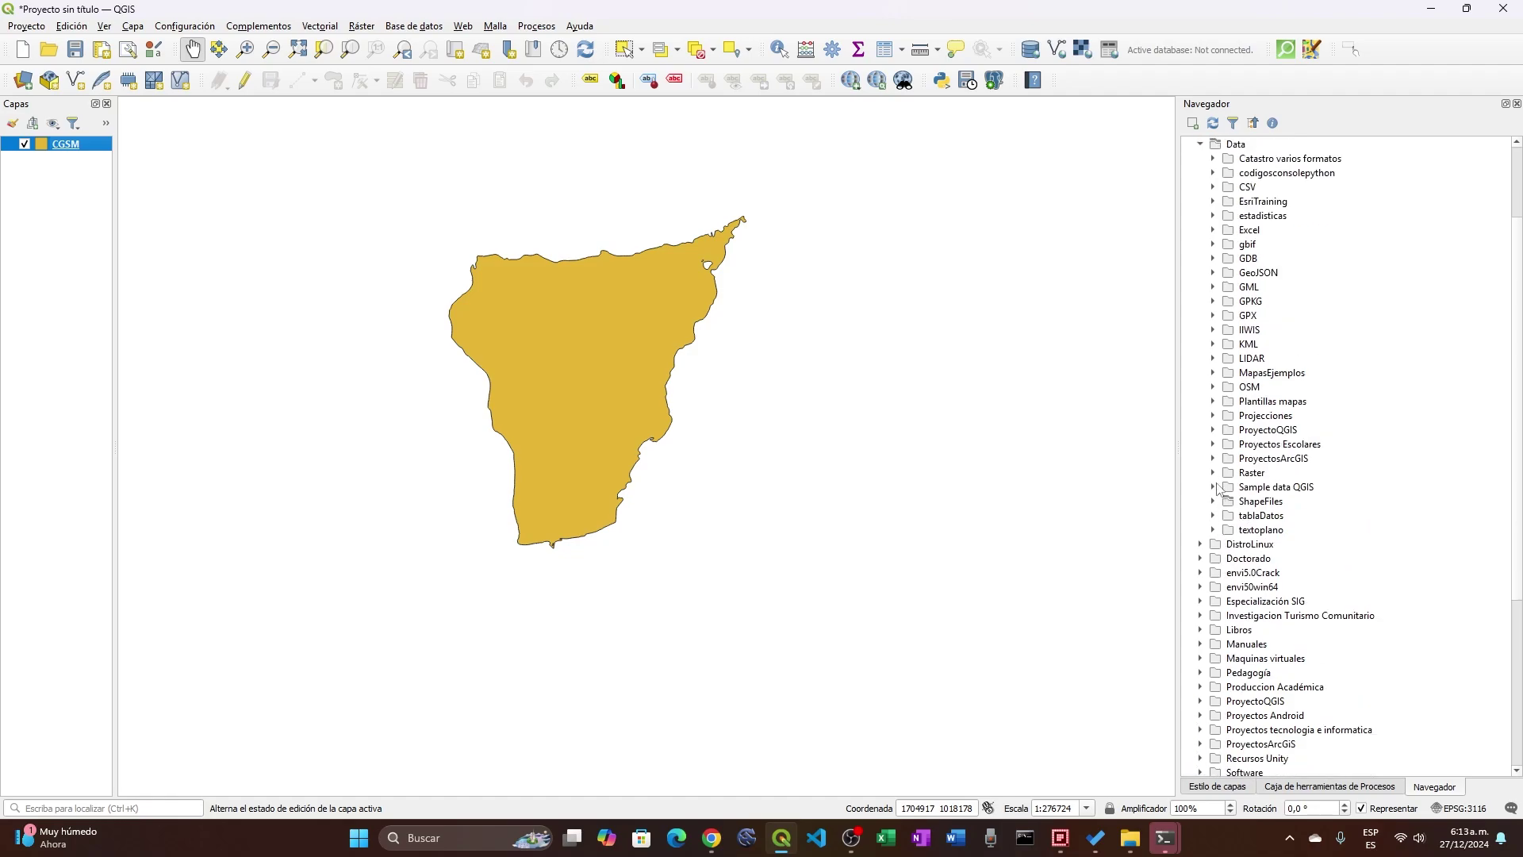
left_click(1213, 502)
scroll(1229, 577, "down", 3)
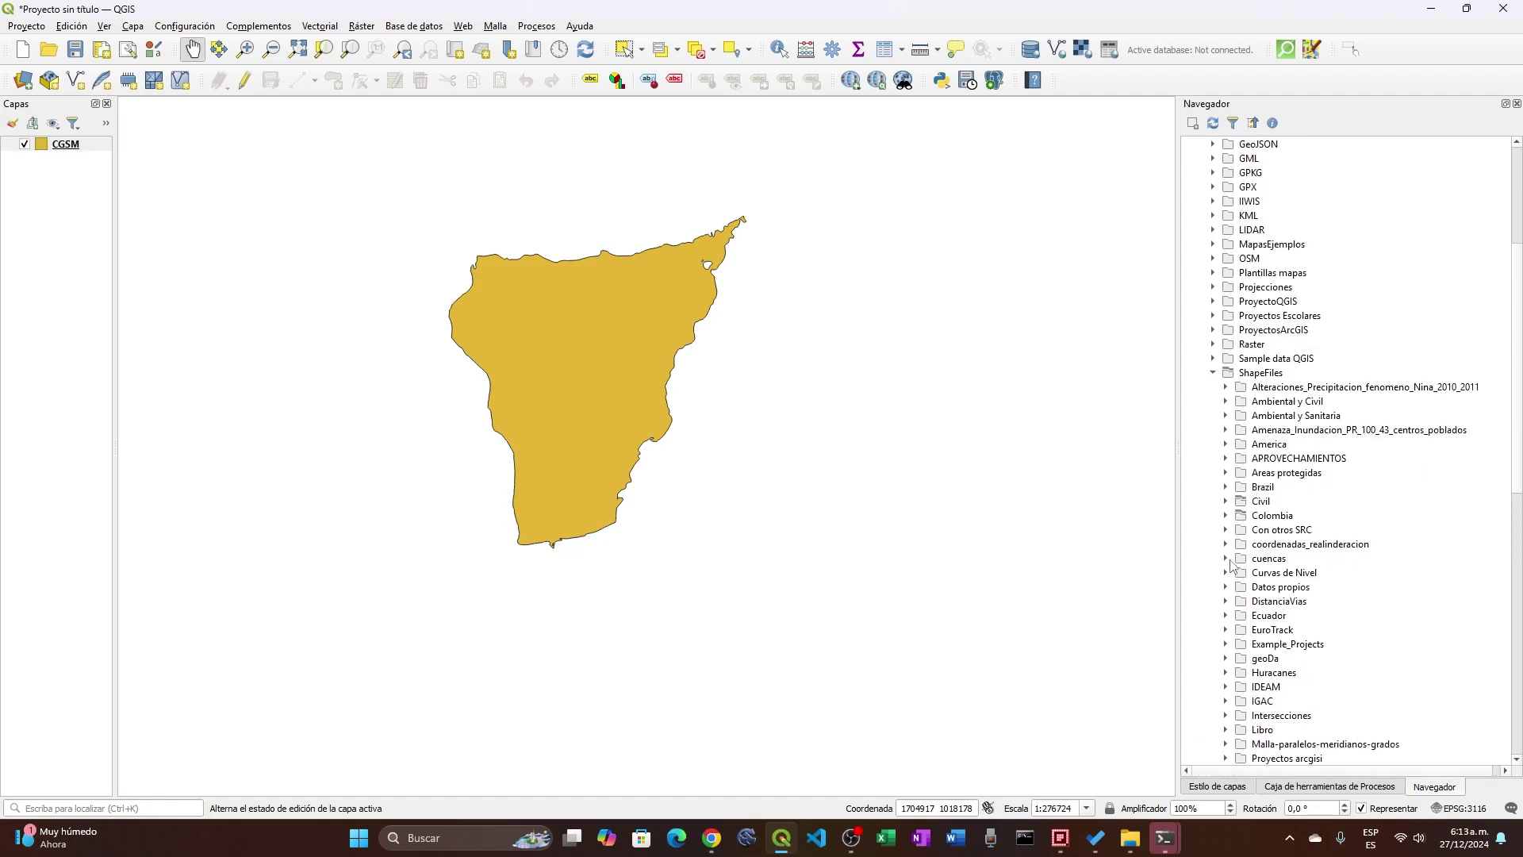
left_click(1226, 516)
scroll(1250, 568, "down", 2)
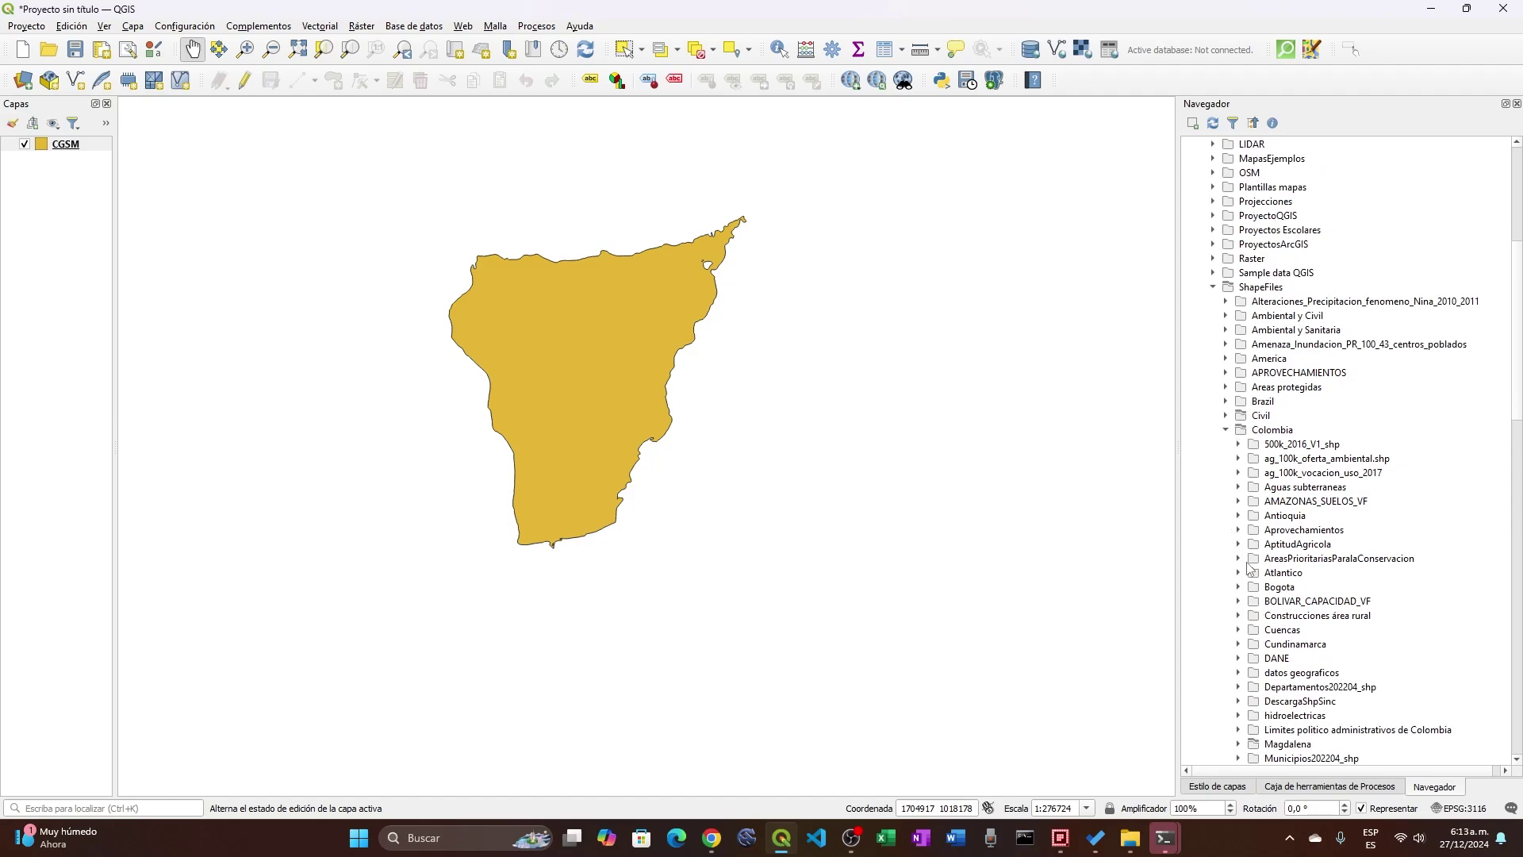
scroll(1251, 599, "down", 1)
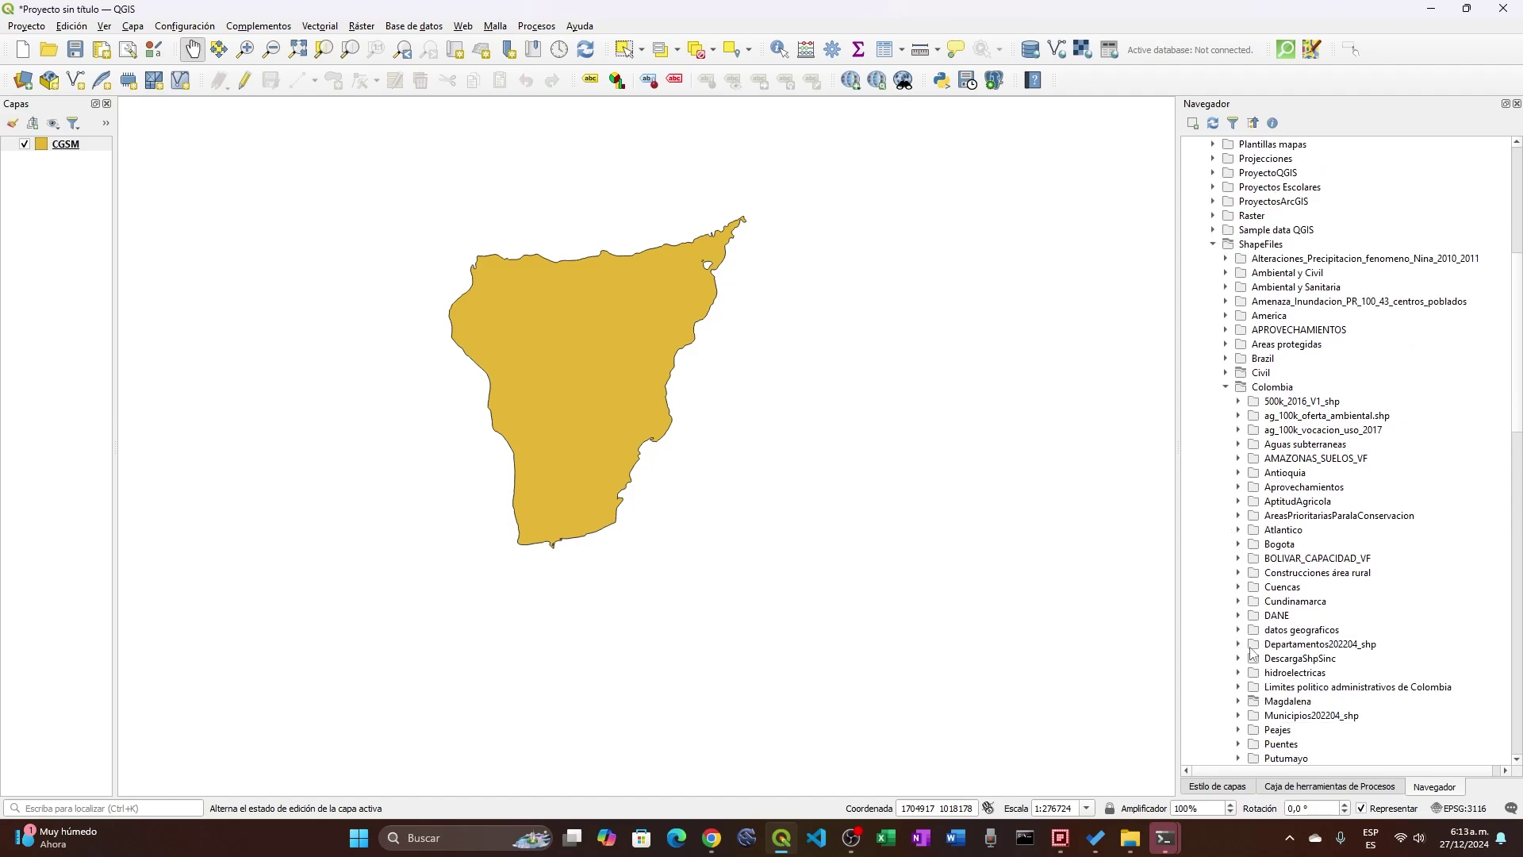
left_click(1238, 587)
left_click(1251, 602)
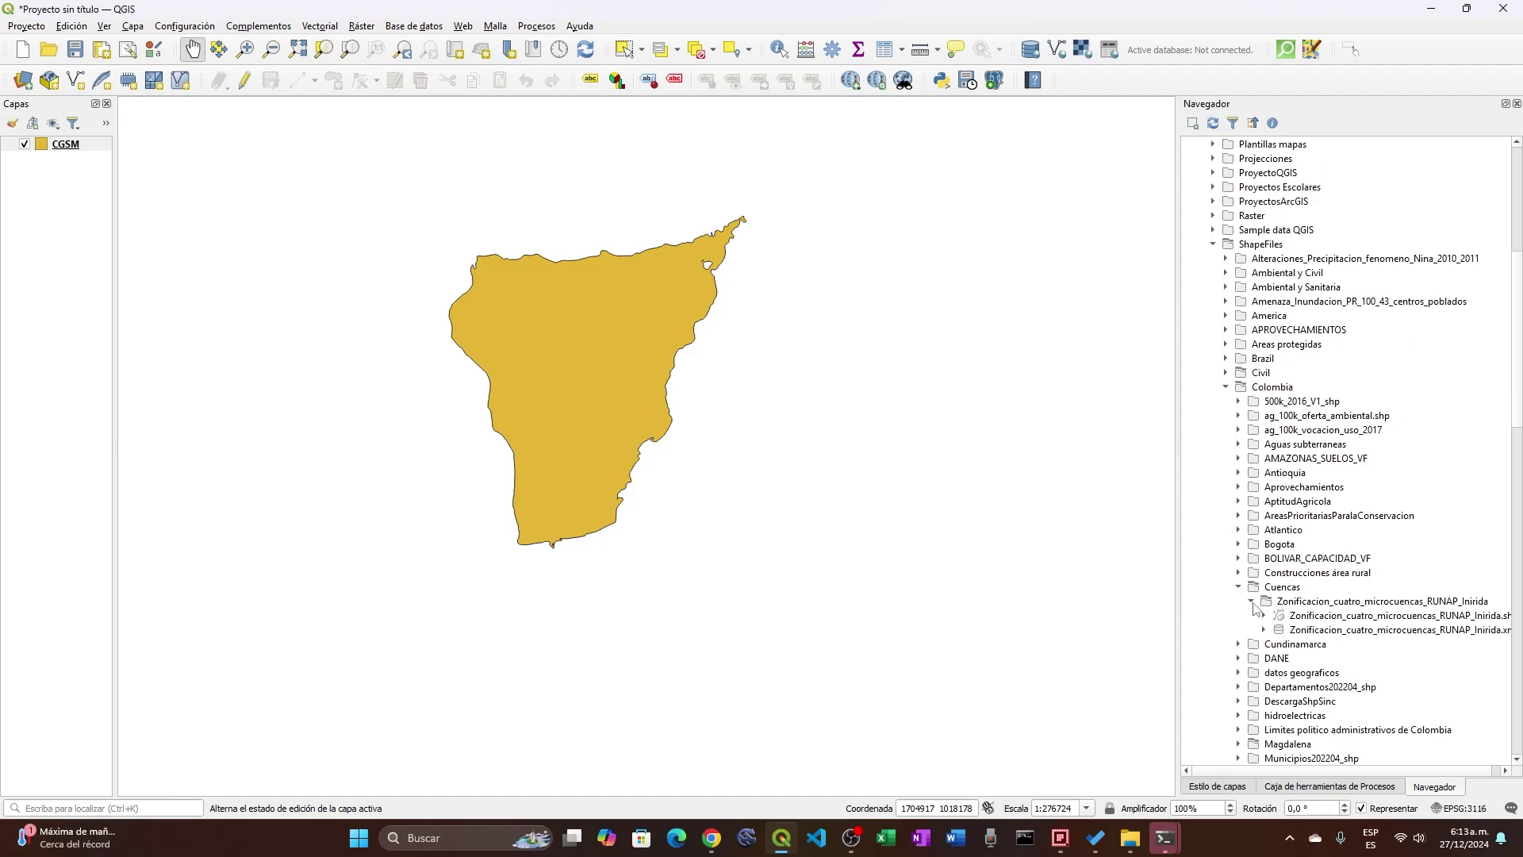
left_click_drag(1302, 619, 52, 172)
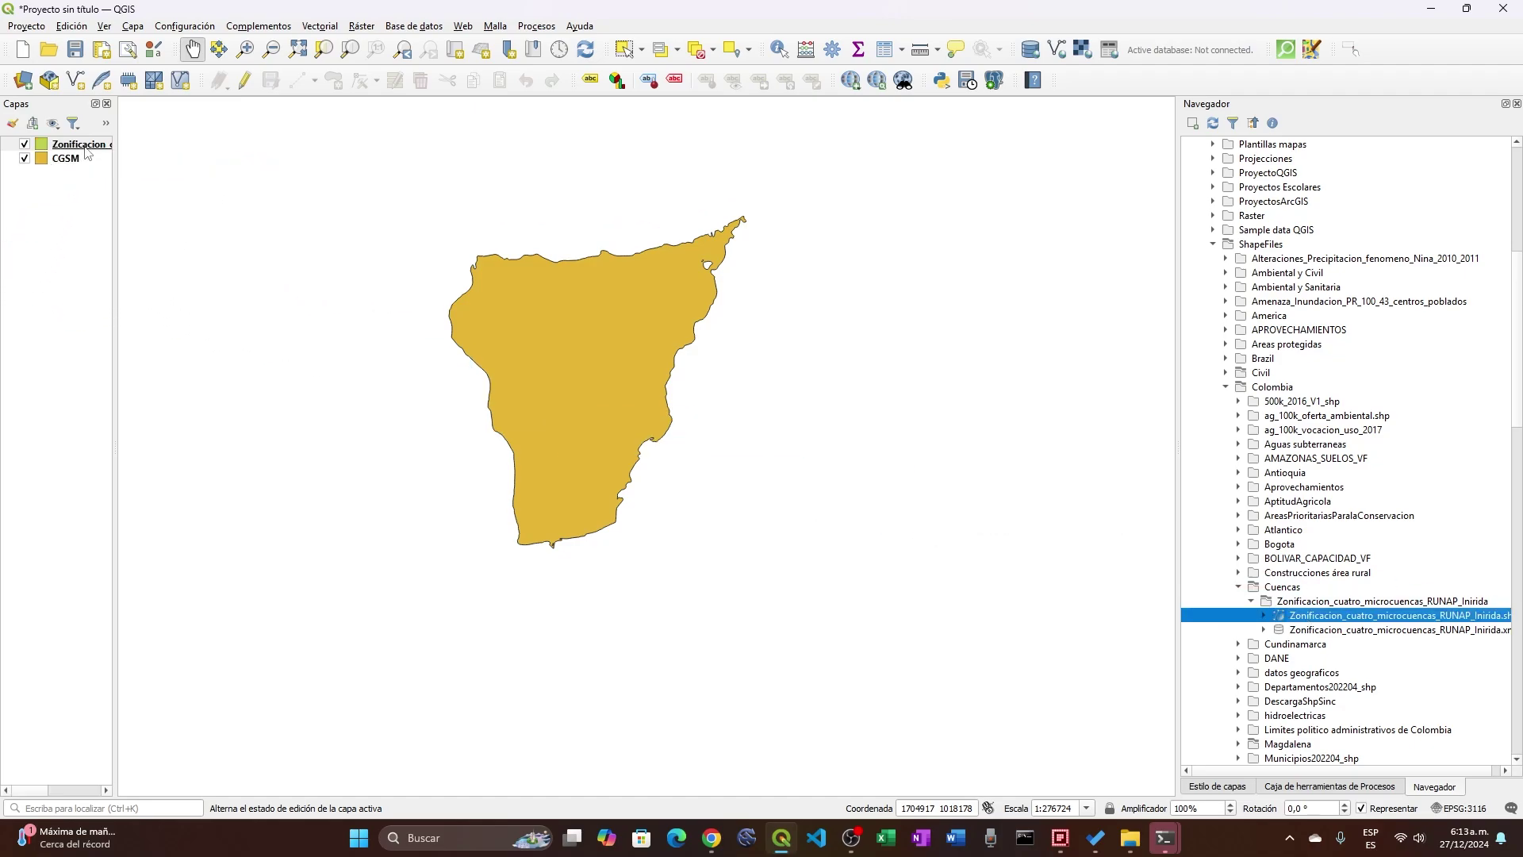
Zoom to the extent of the Zonificacion_cuatro_microcuencas_RUNAP_Inirida layer and inspect its polygons on the map.
right_click(87, 153)
left_click(117, 161)
scroll(686, 491, "down", 2)
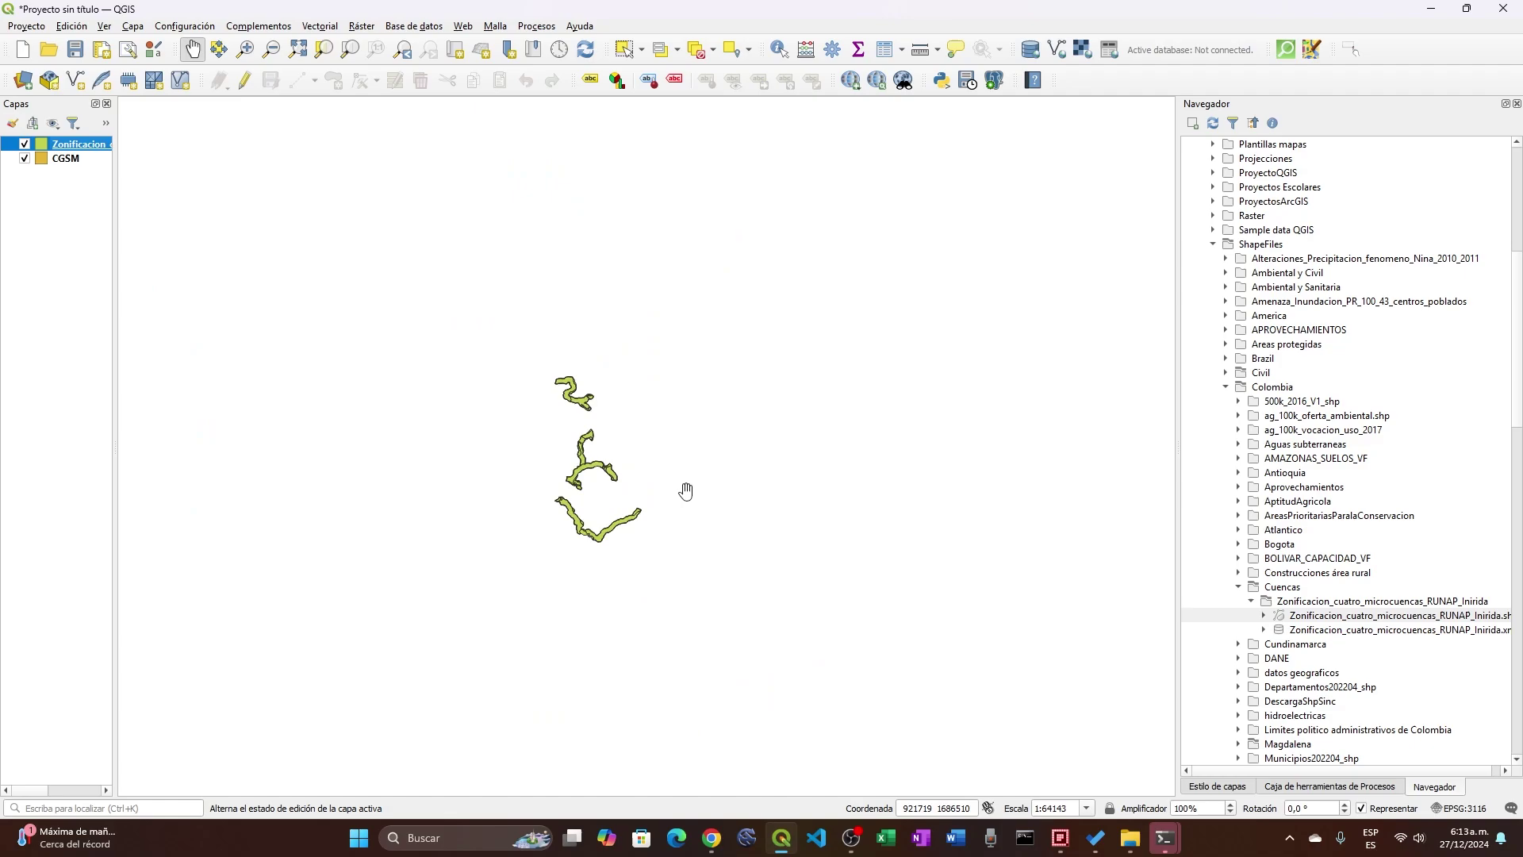
scroll(686, 490, "up", 2)
Widen the layer list to fit the full layer name and show the Zonificacion layer's feature count.
right_click(75, 148)
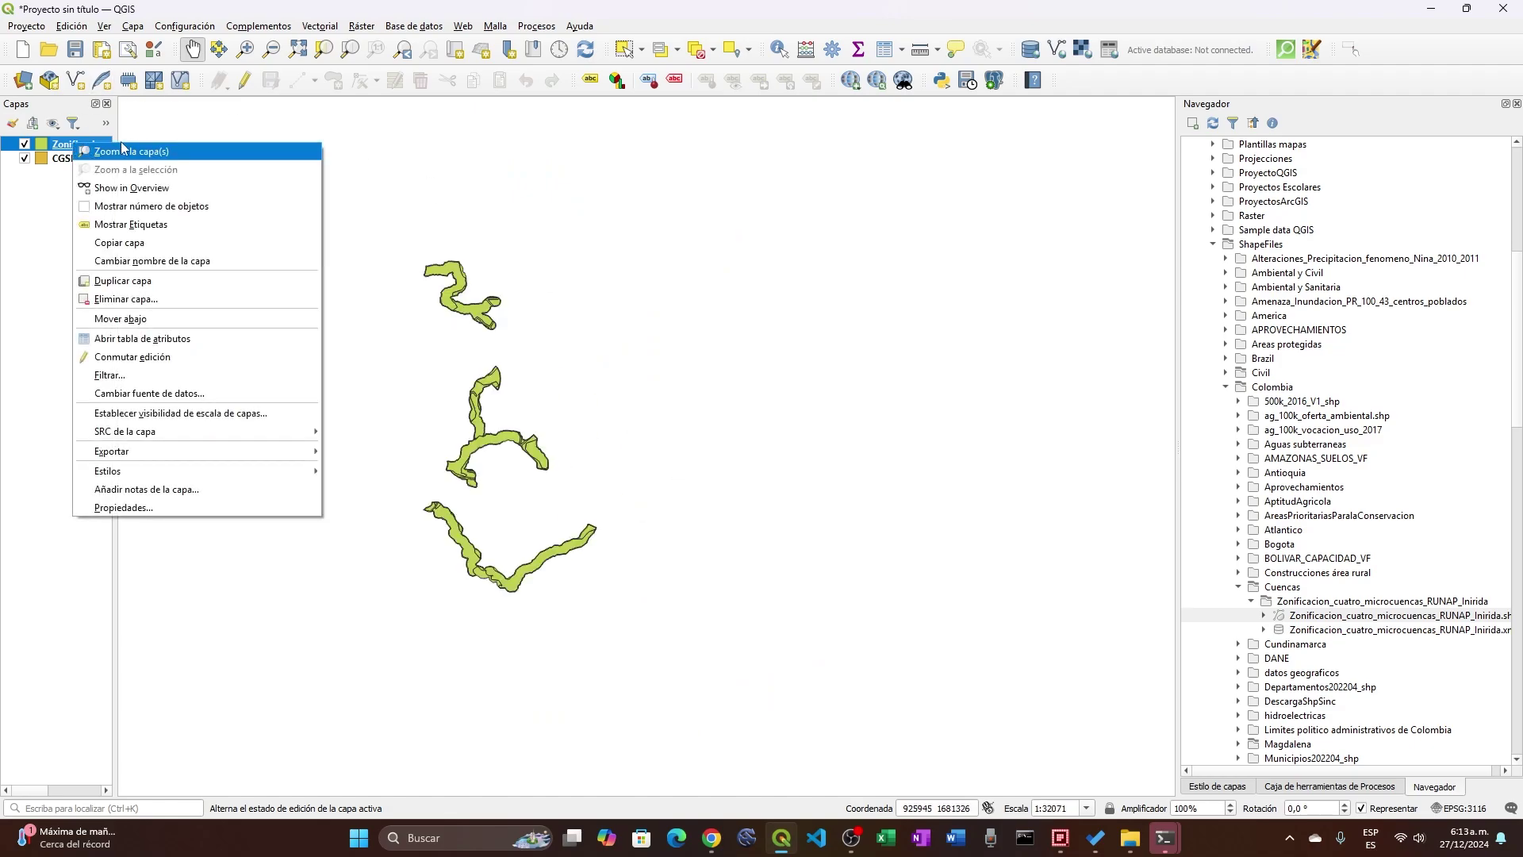
key("Escape")
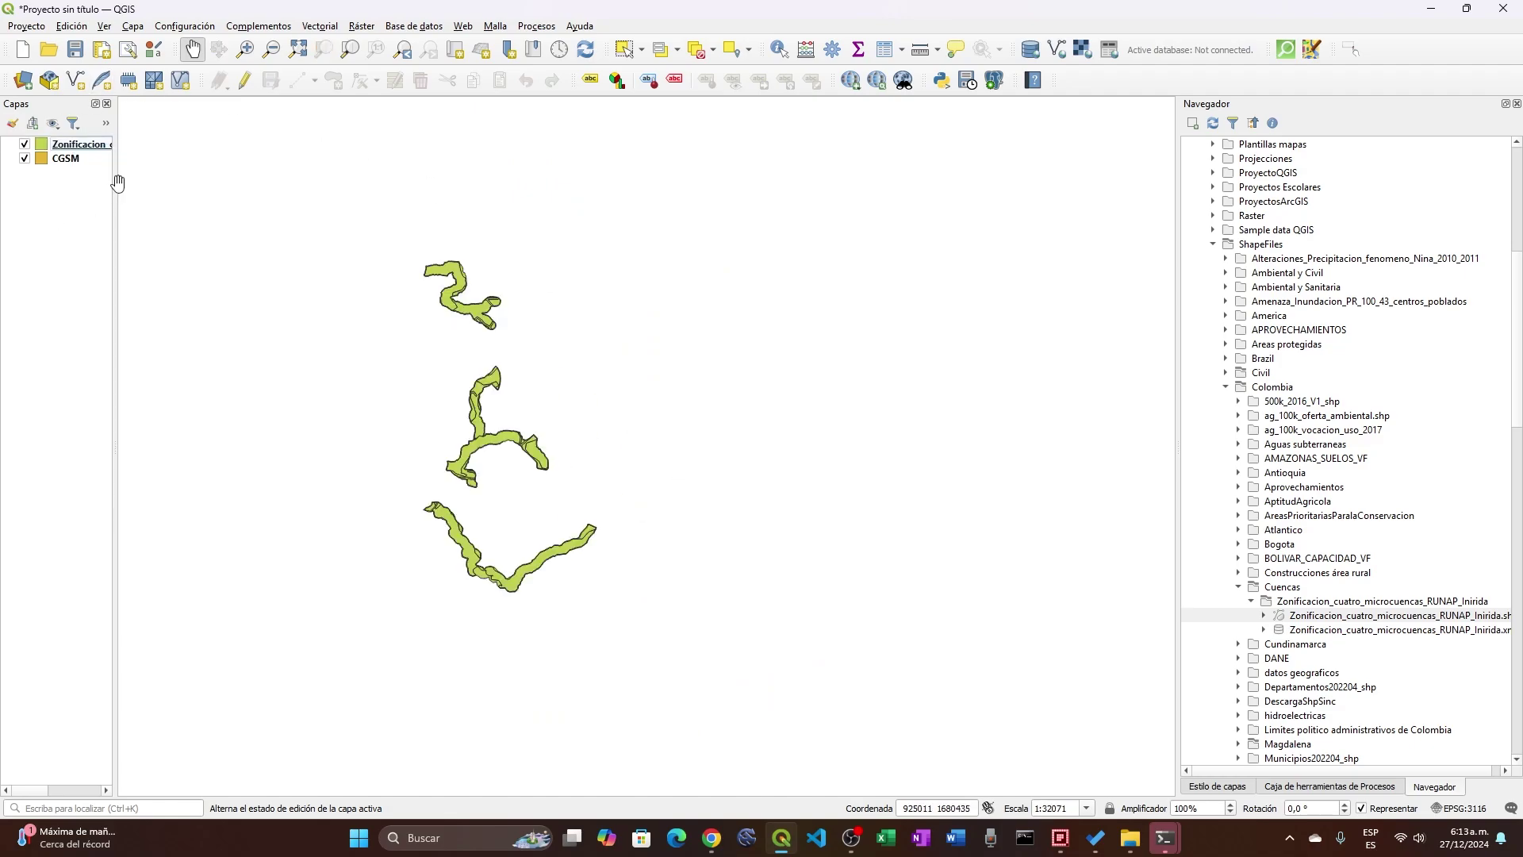
left_click_drag(115, 182, 317, 158)
right_click(239, 145)
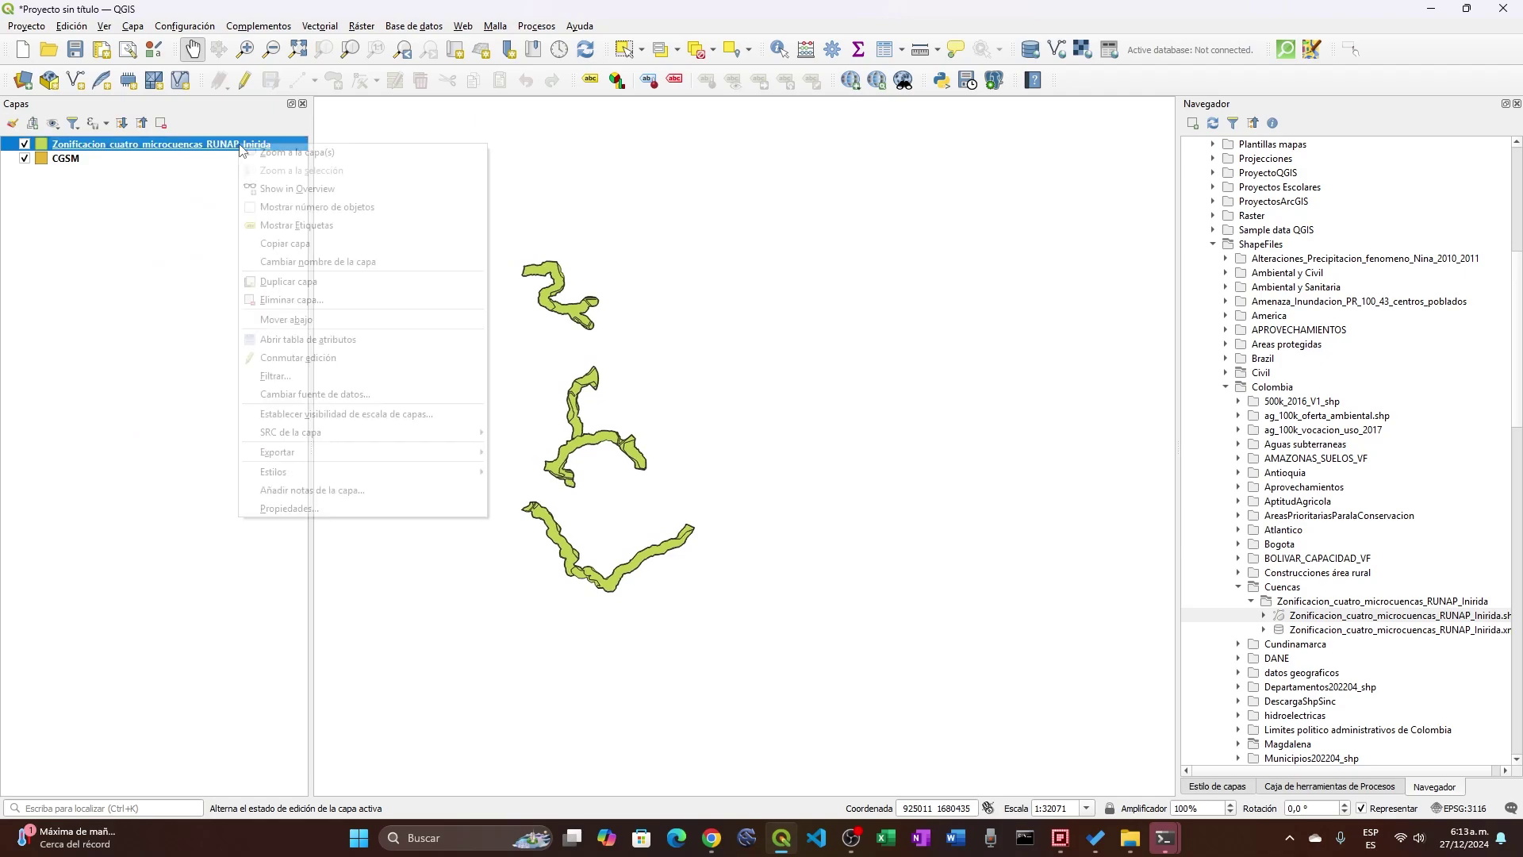
left_click(255, 208)
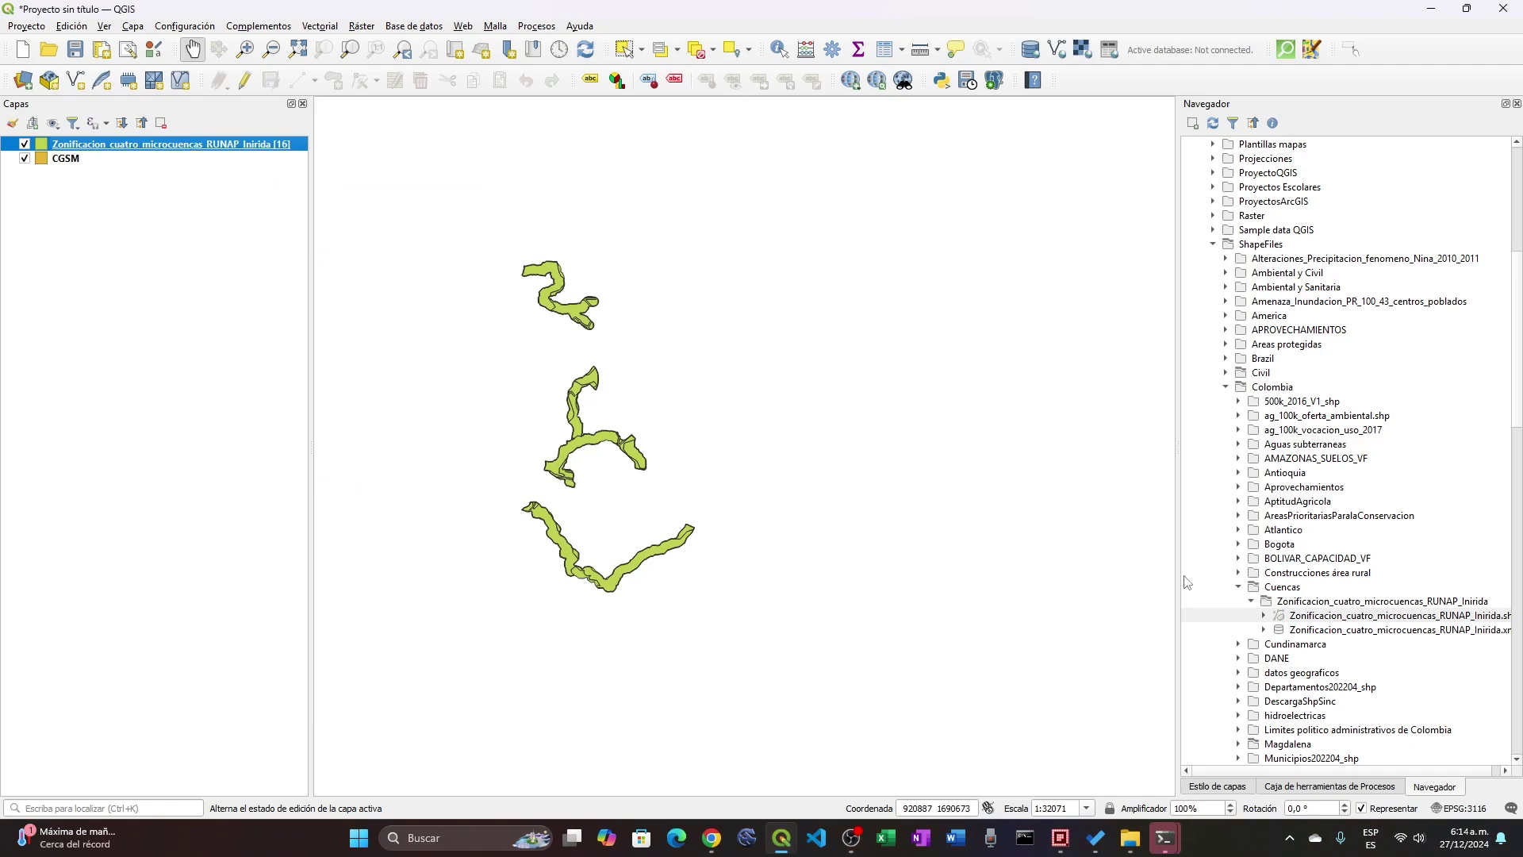
Import the Zonificacion_cuatro_microcuencas_RUNAP_Inirida layer into the public schema of server1.
scroll(1252, 645, "down", 20)
scroll(1252, 645, "down", 9)
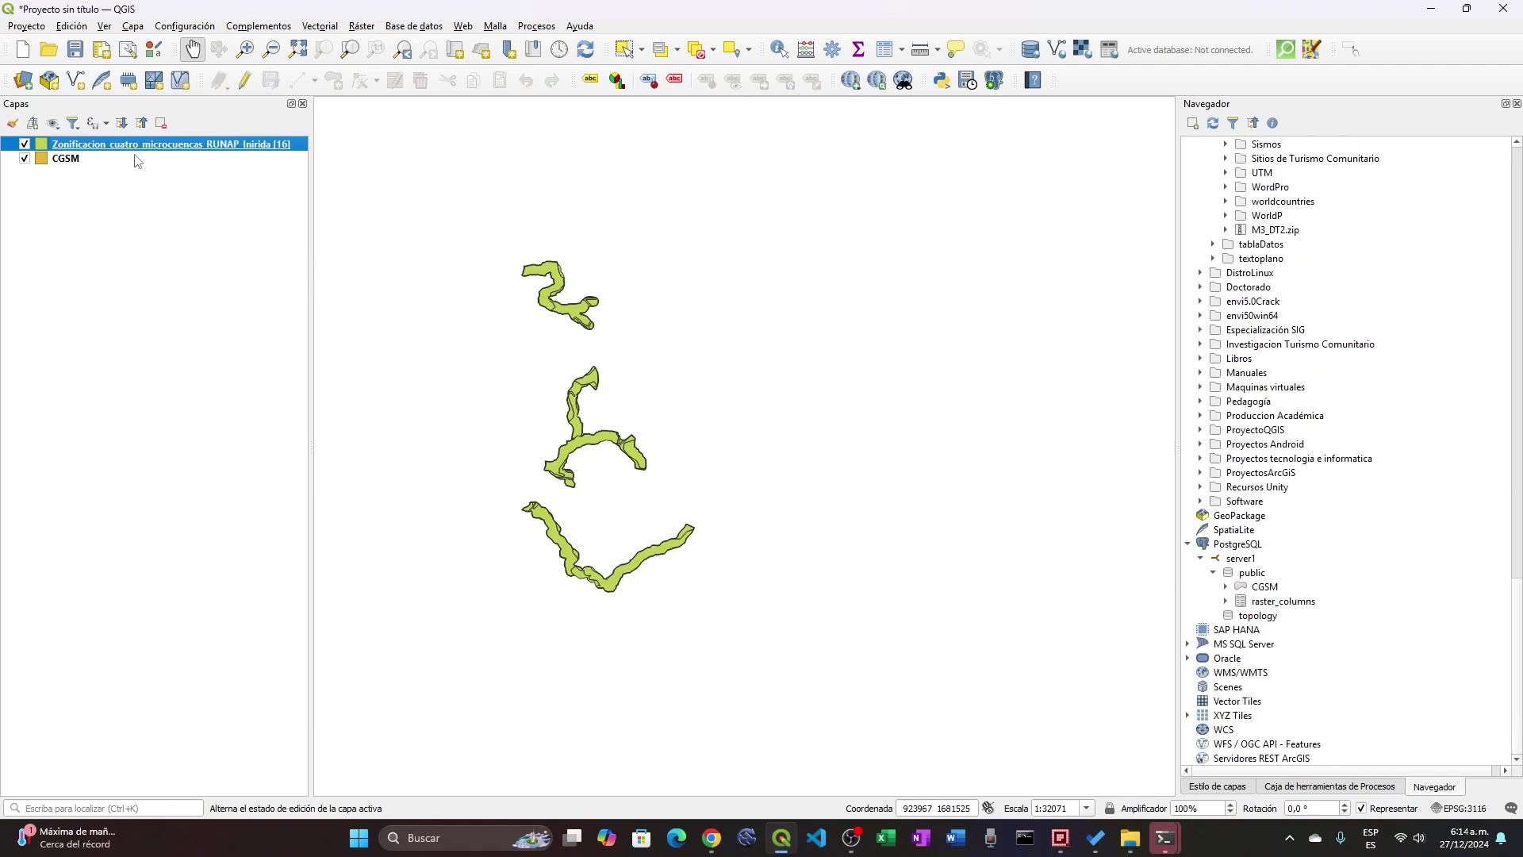
left_click_drag(137, 149, 841, 351)
mouse_move(1246, 555)
left_mouse_down()
mouse_move(1278, 583)
mouse_move(1254, 589)
mouse_move(1362, 580)
mouse_move(1255, 580)
left_mouse_up()
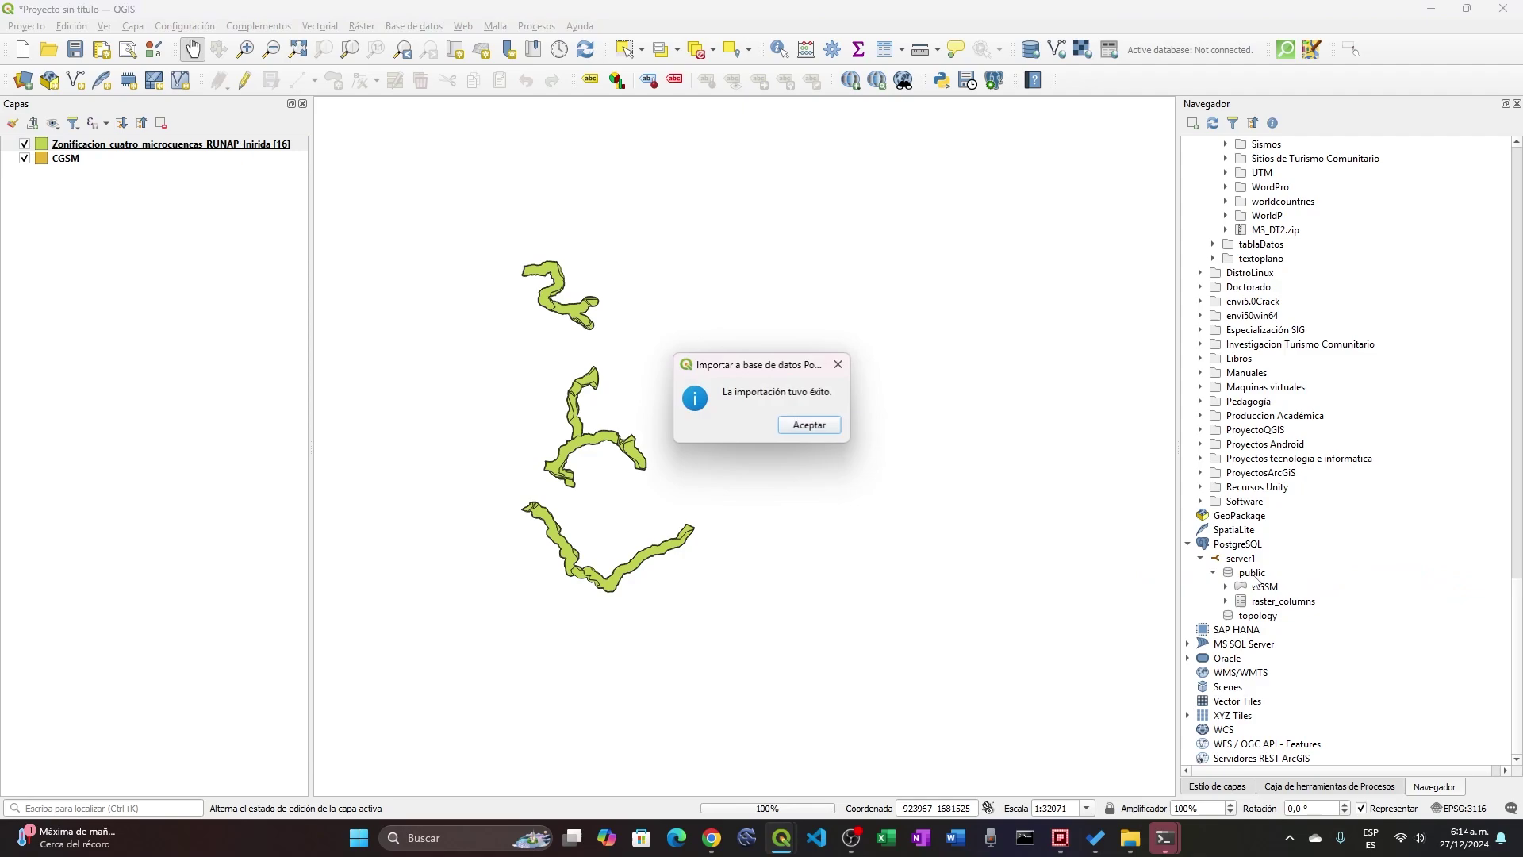
left_click(818, 428)
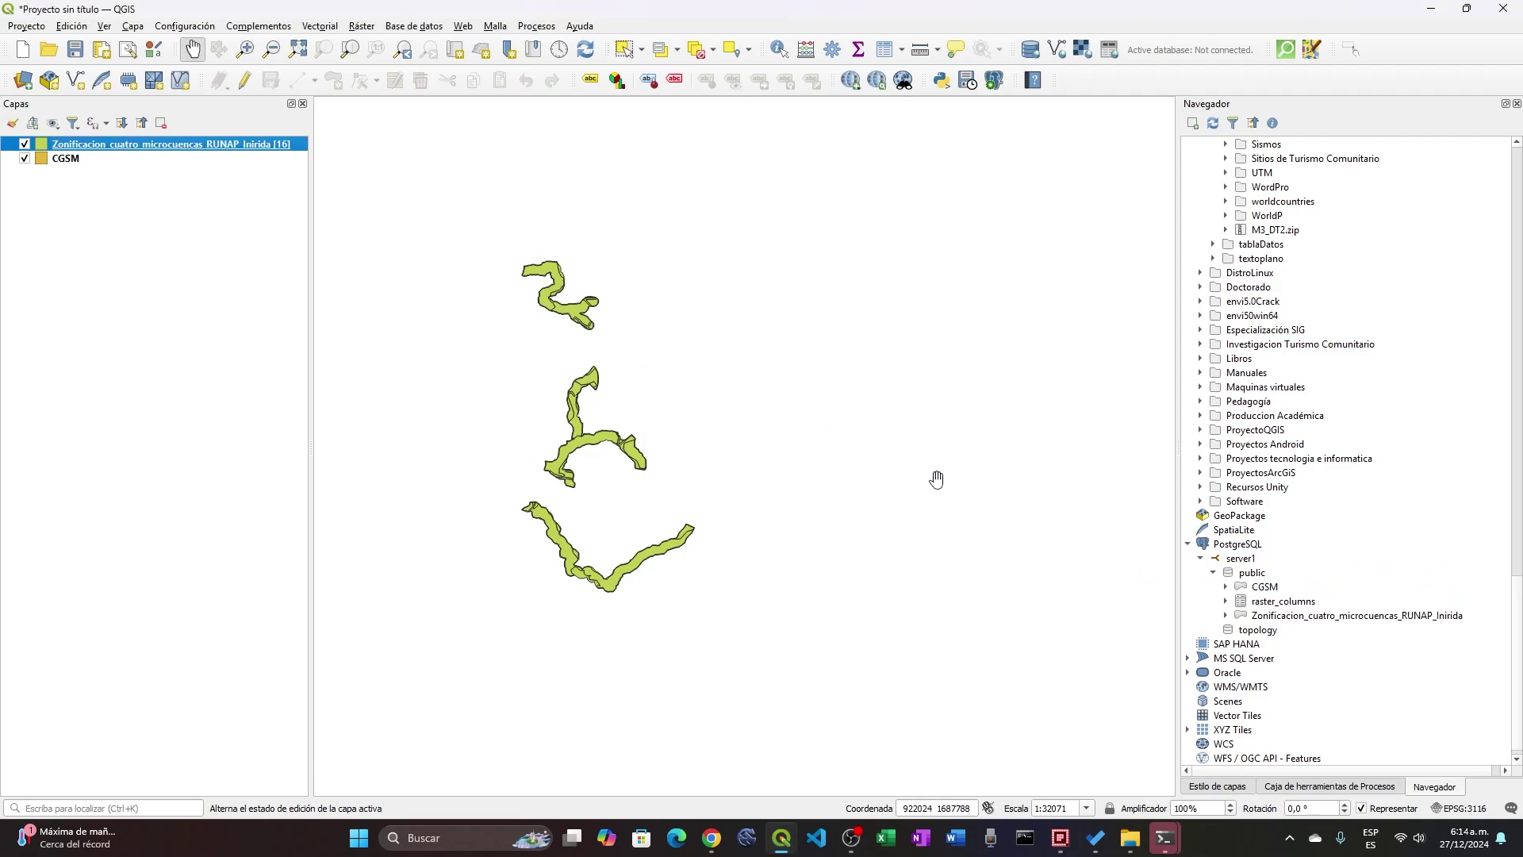
Switch to pgAdmin and refresh the list of tables in the public schema of GeoData.
left_click(711, 838)
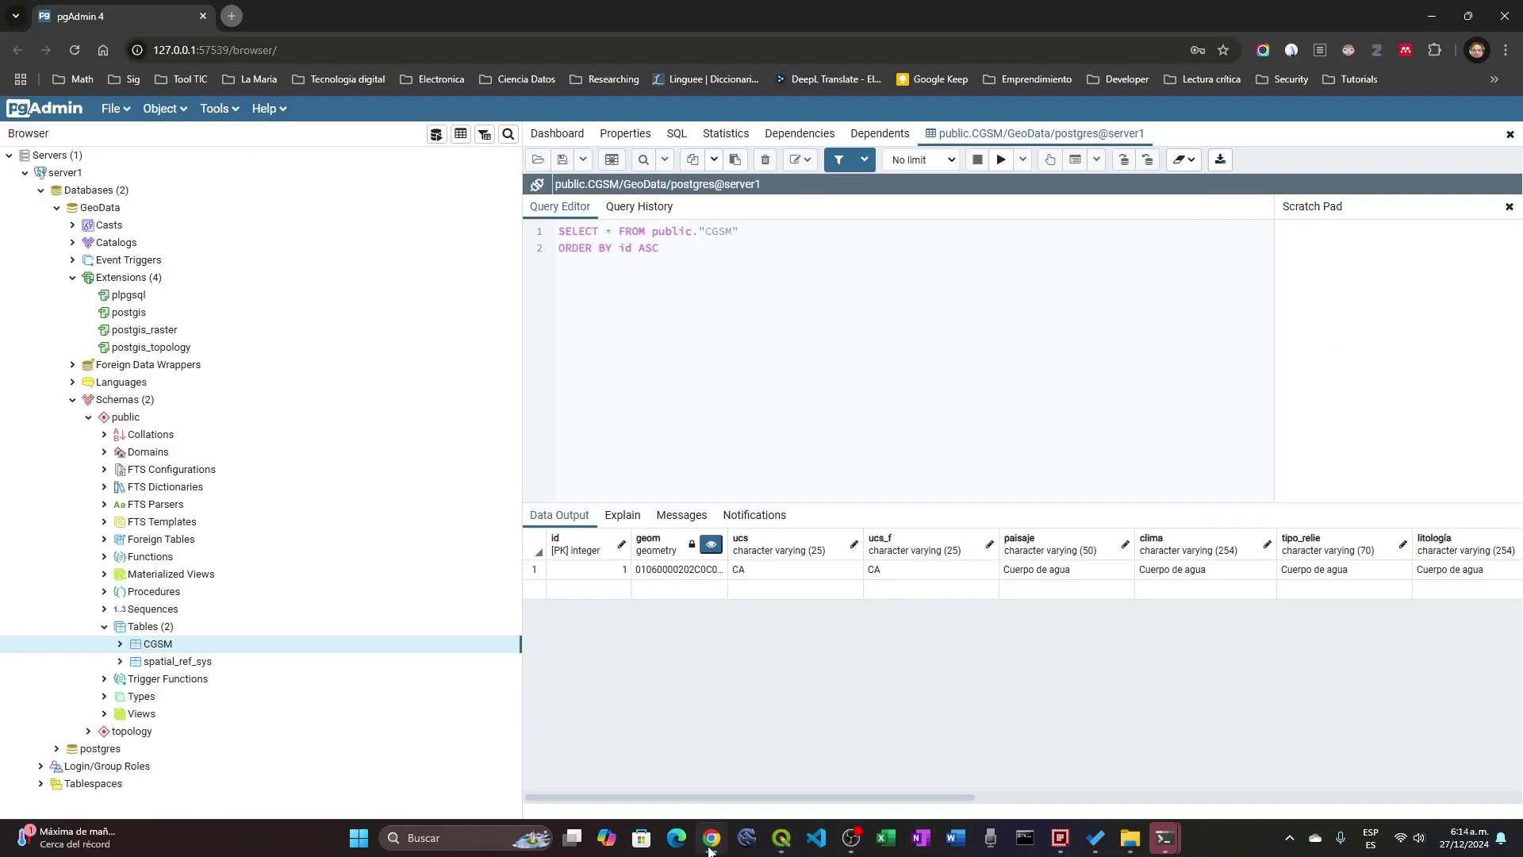
right_click(155, 628)
left_click(176, 675)
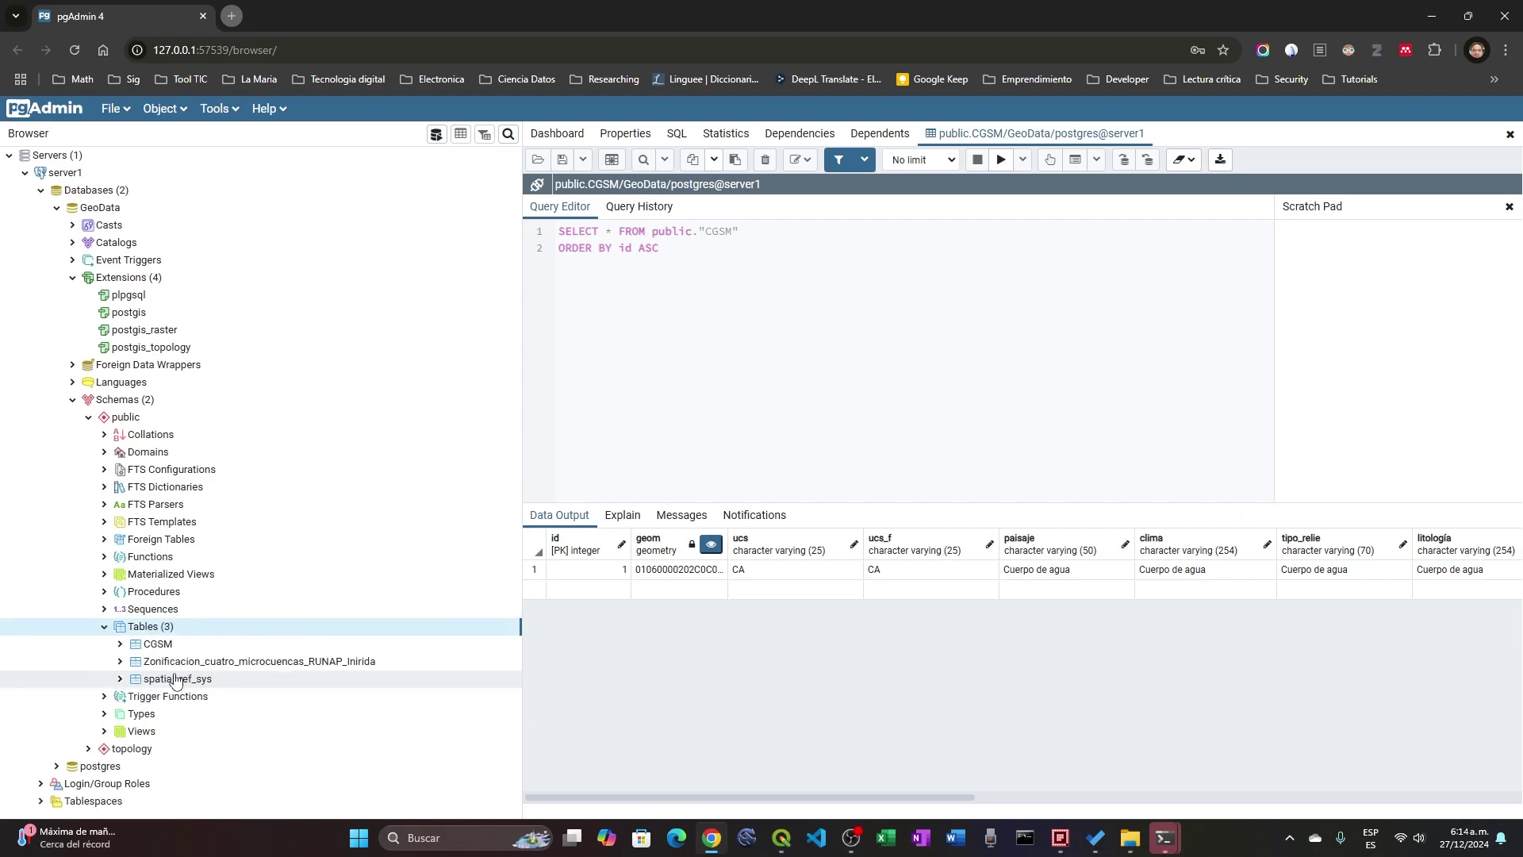
View all rows of the Zonificacion_cuatro_microcuencas_RUNAP_Inirida table and look through its records.
right_click(178, 664)
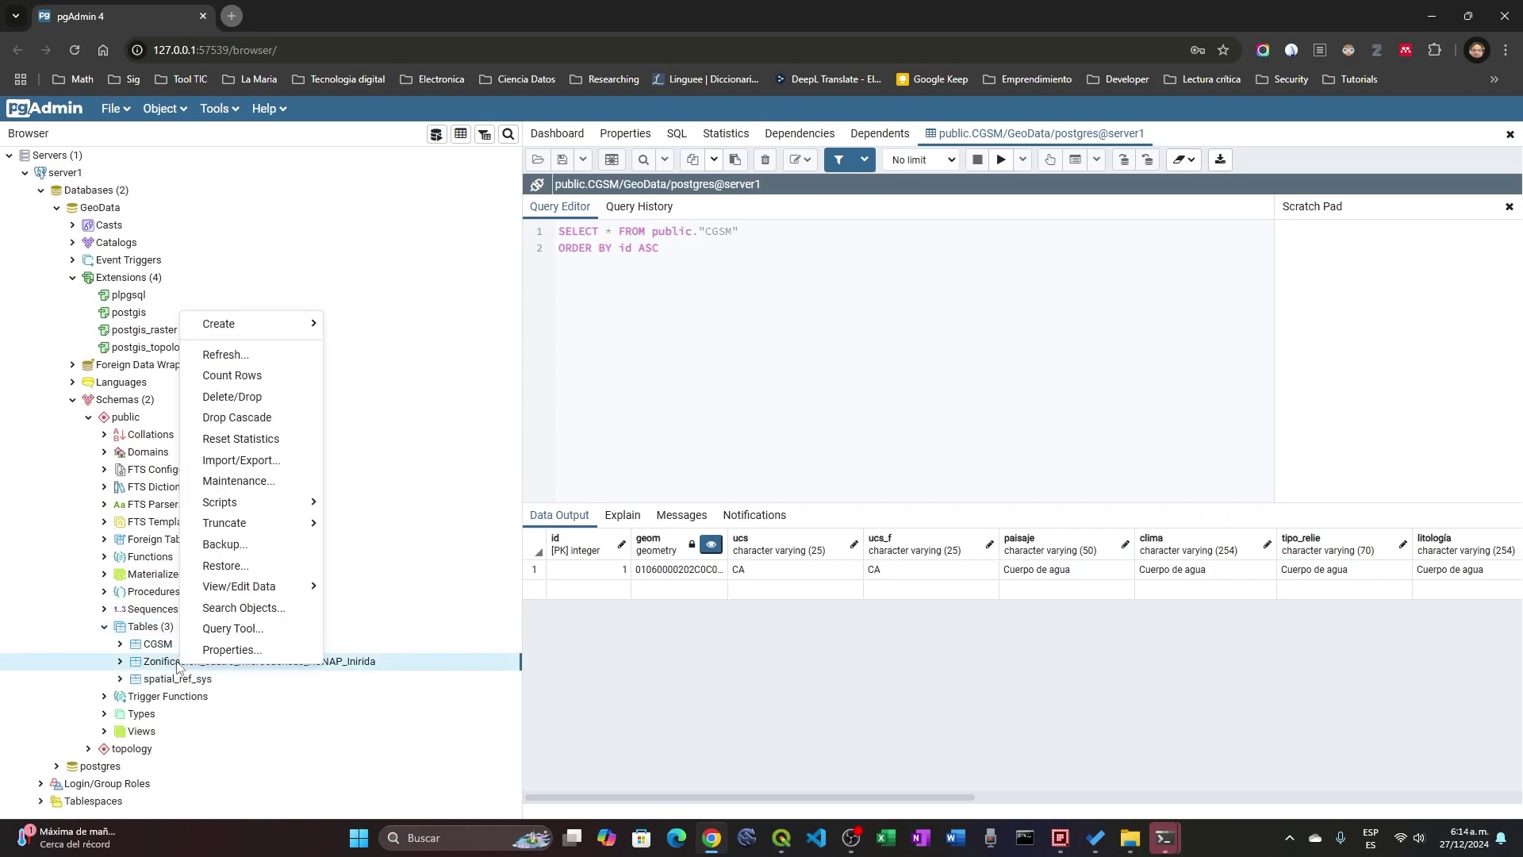
mouse_move(250, 590)
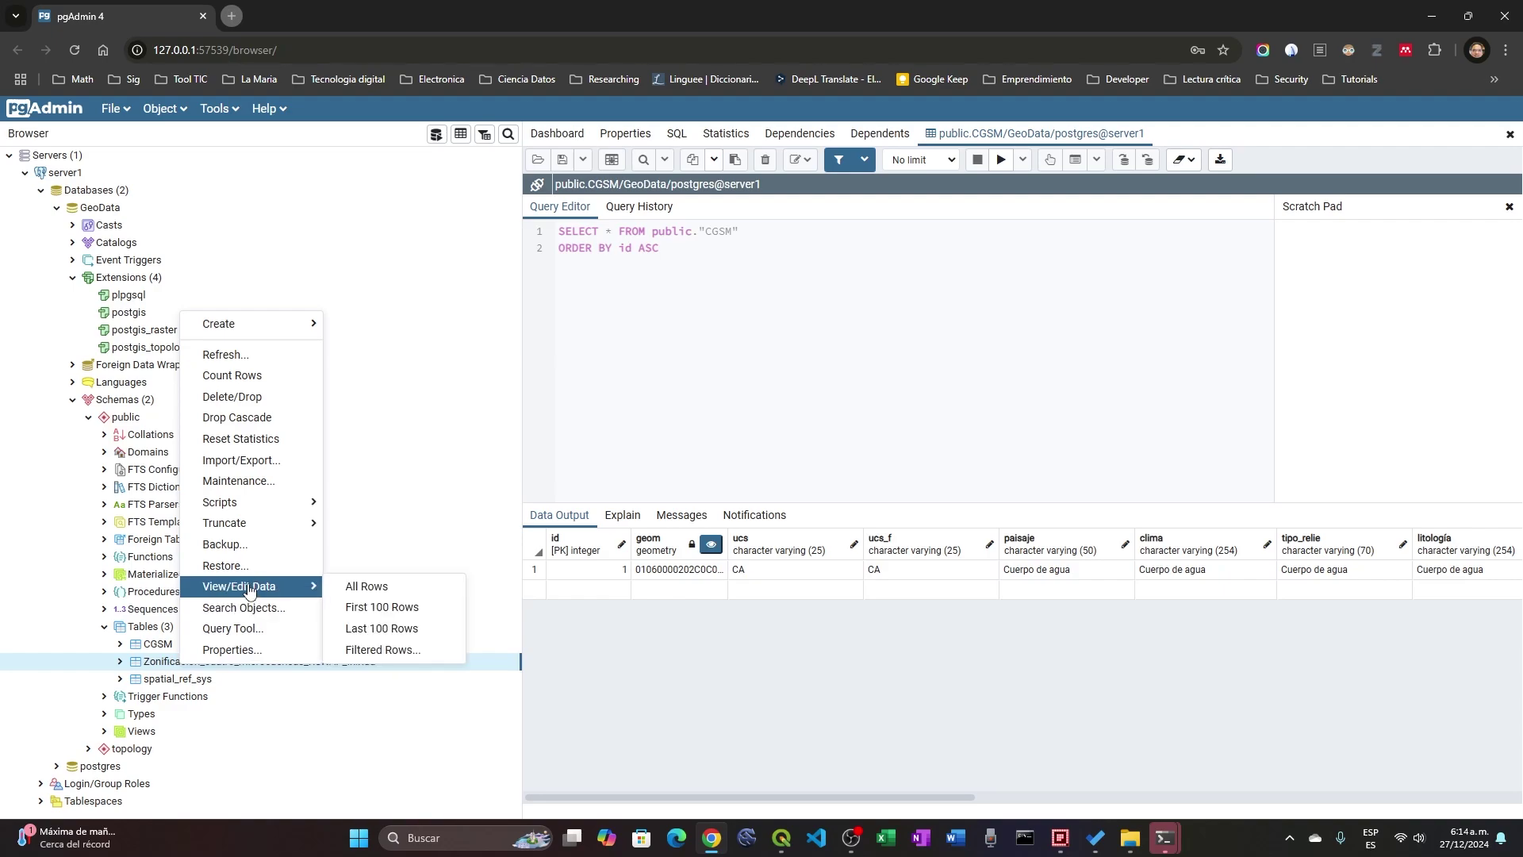
left_click(381, 587)
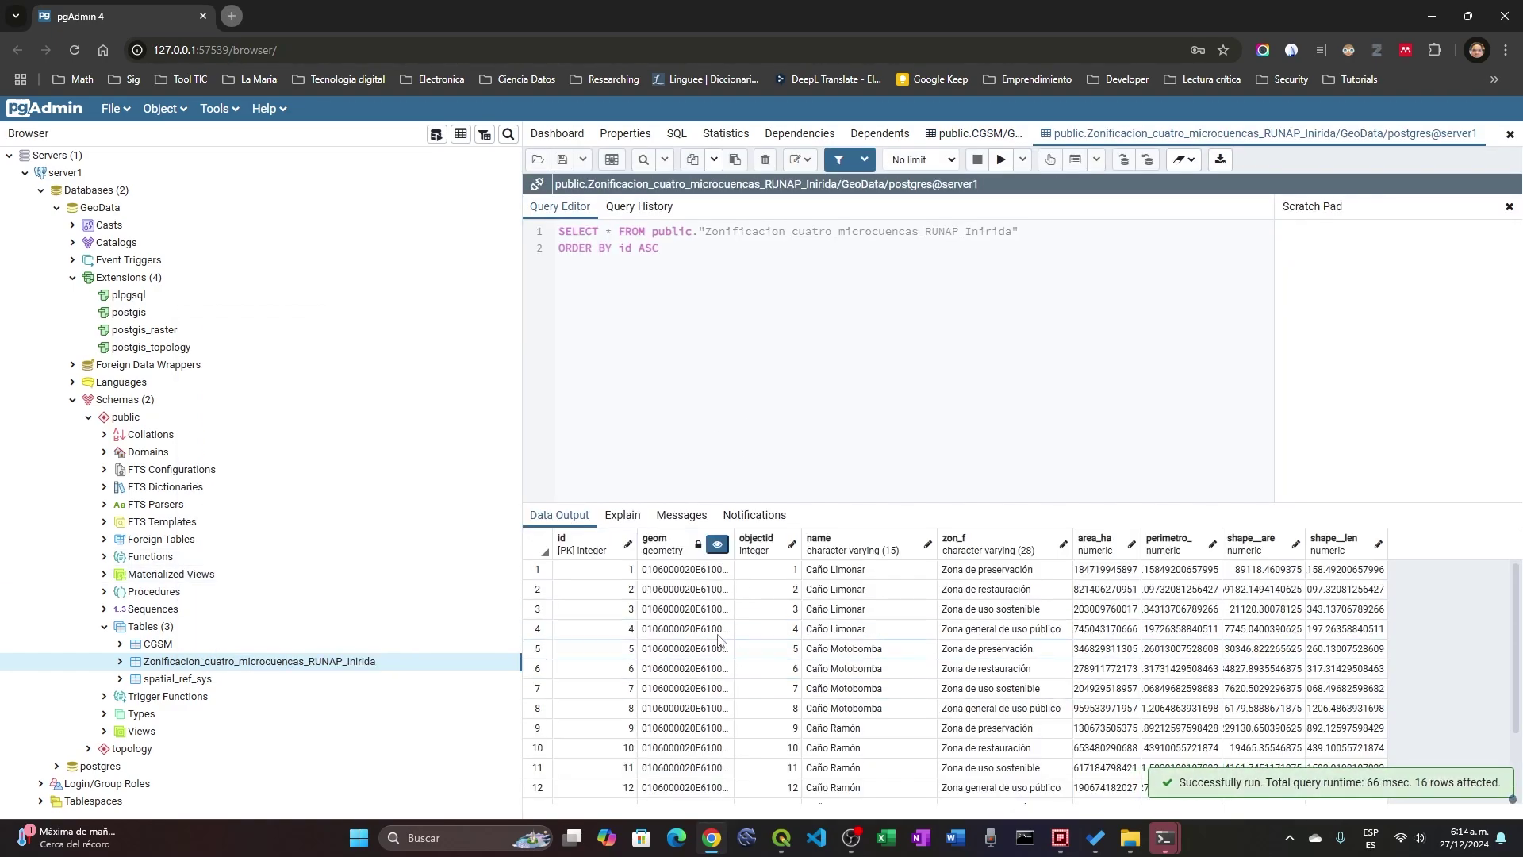
scroll(759, 733, "down", 3)
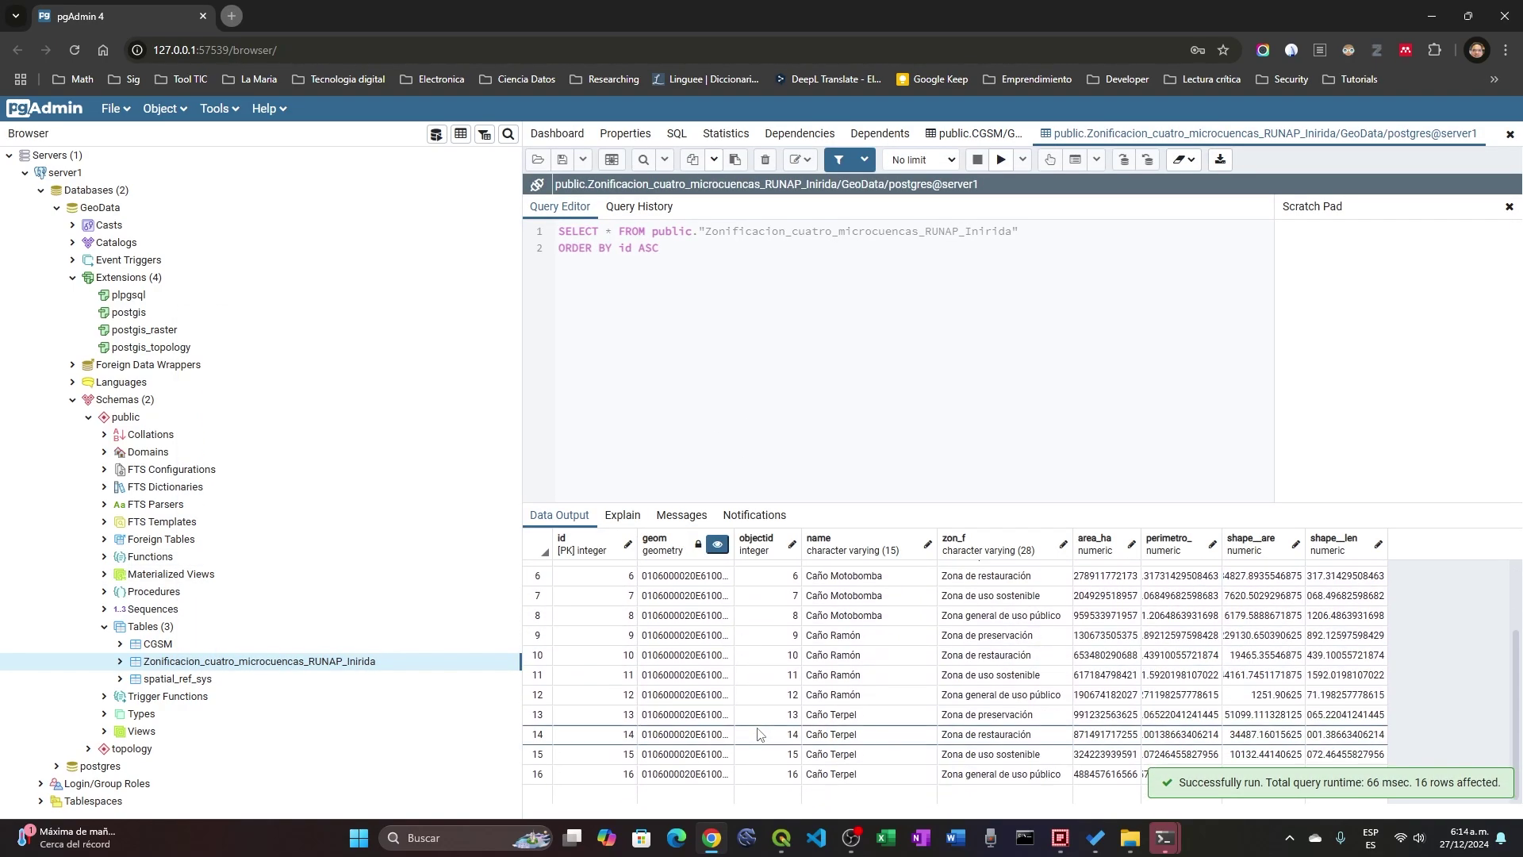
scroll(759, 733, "up", 3)
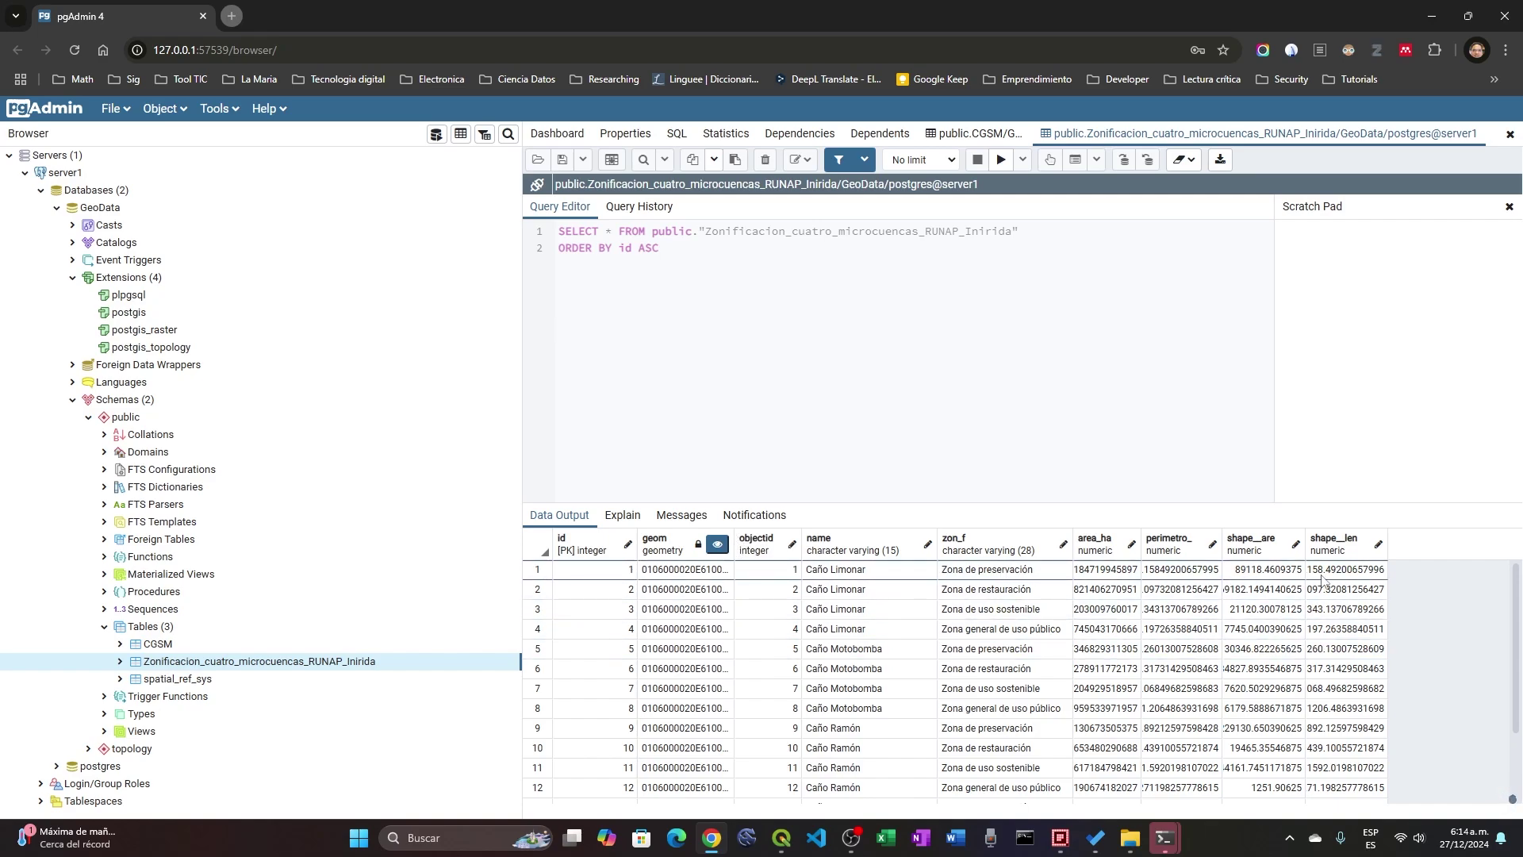
scroll(756, 719, "down", 2)
scroll(758, 722, "up", 2)
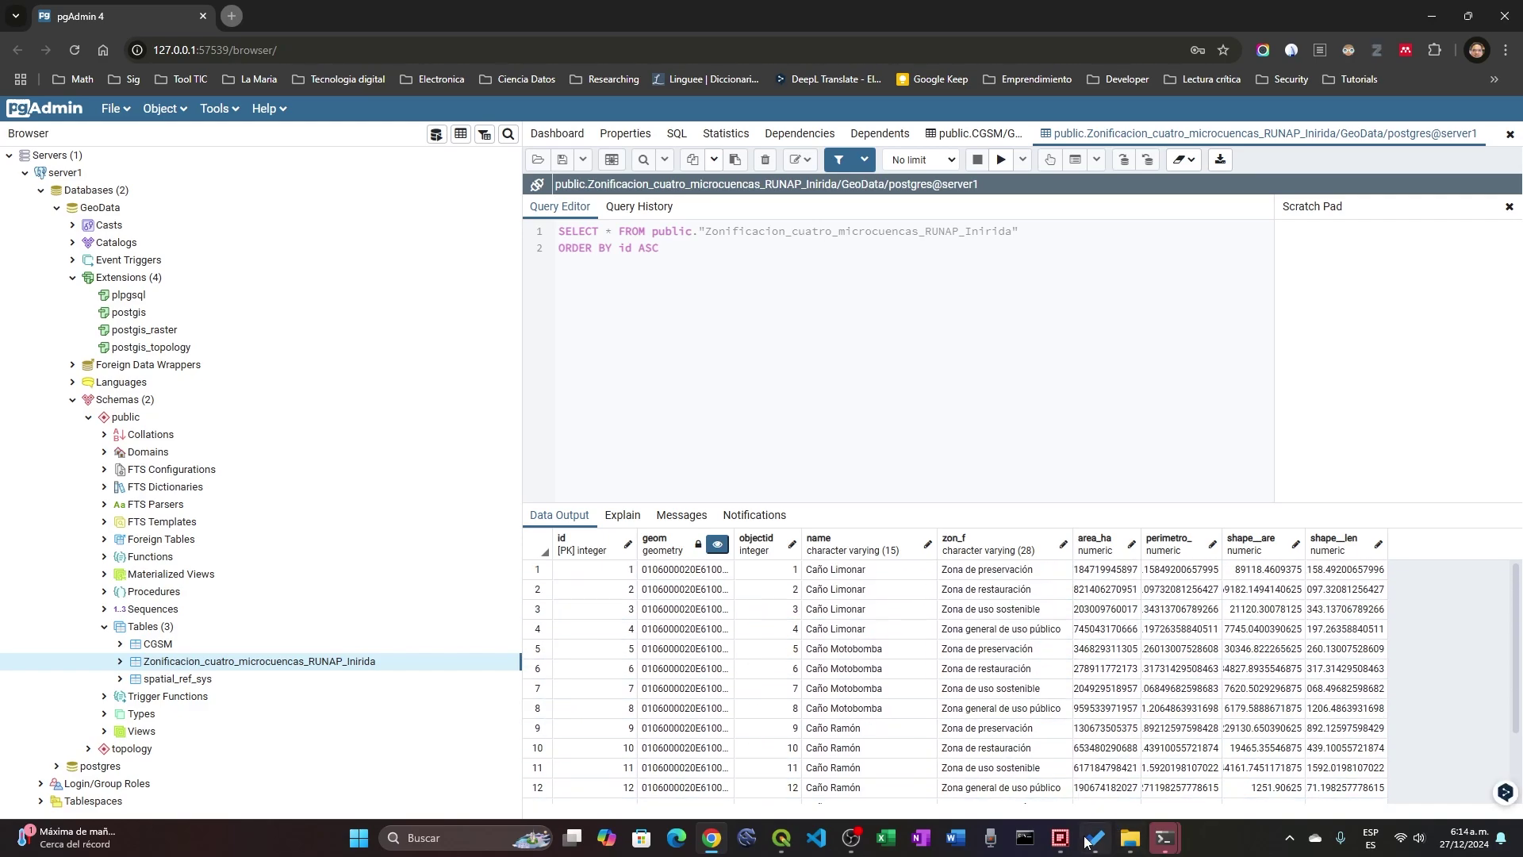
Switch to QGIS and start a new table named Provincias in server1's public schema, with a field named Nombre.
left_click(781, 838)
right_click(1254, 573)
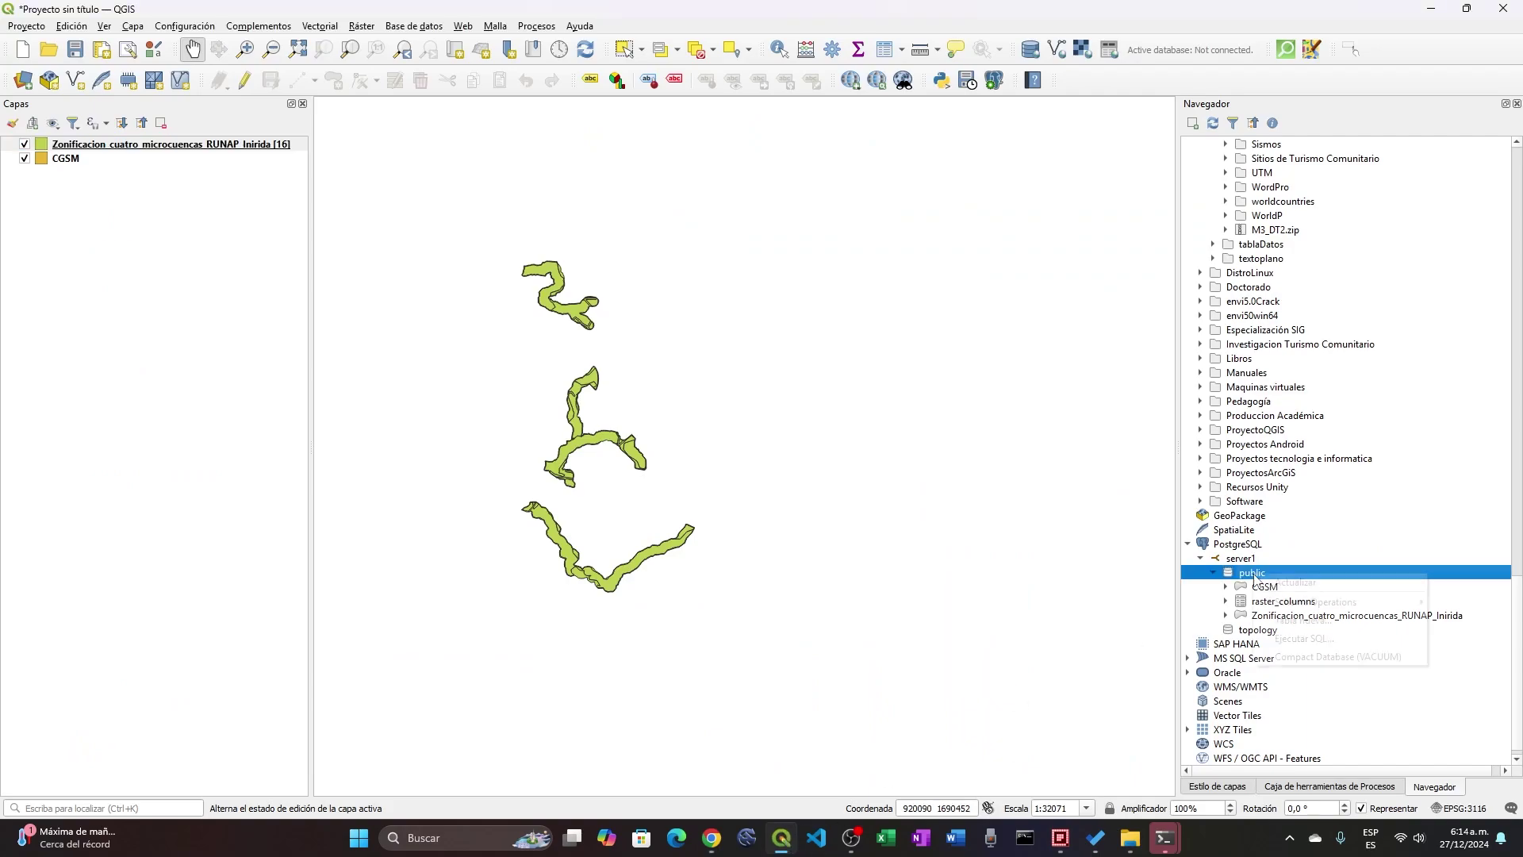
left_click(1294, 623)
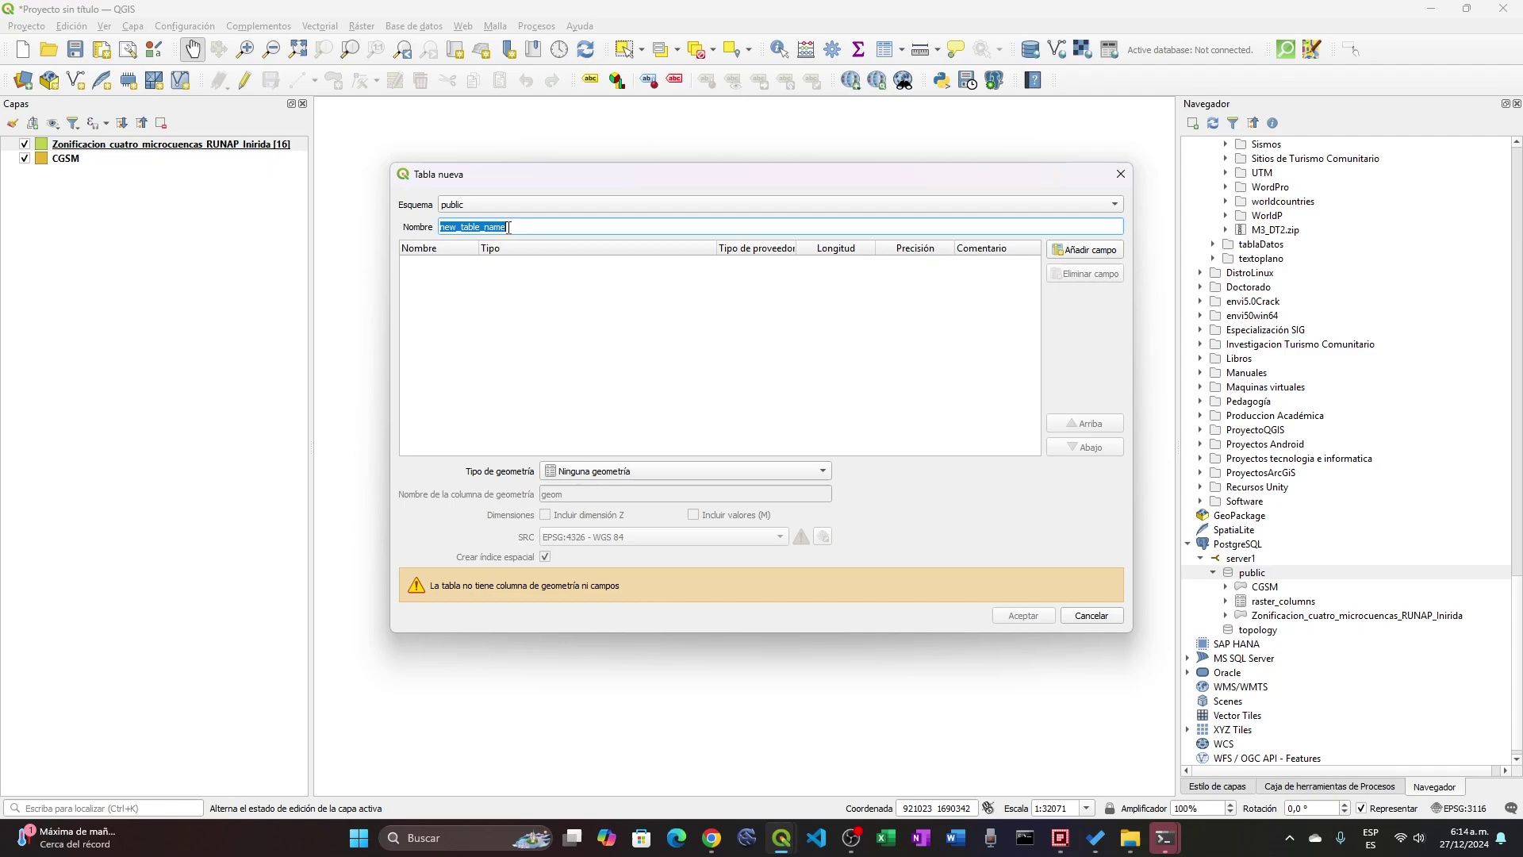
type("D")
left_click(1080, 251)
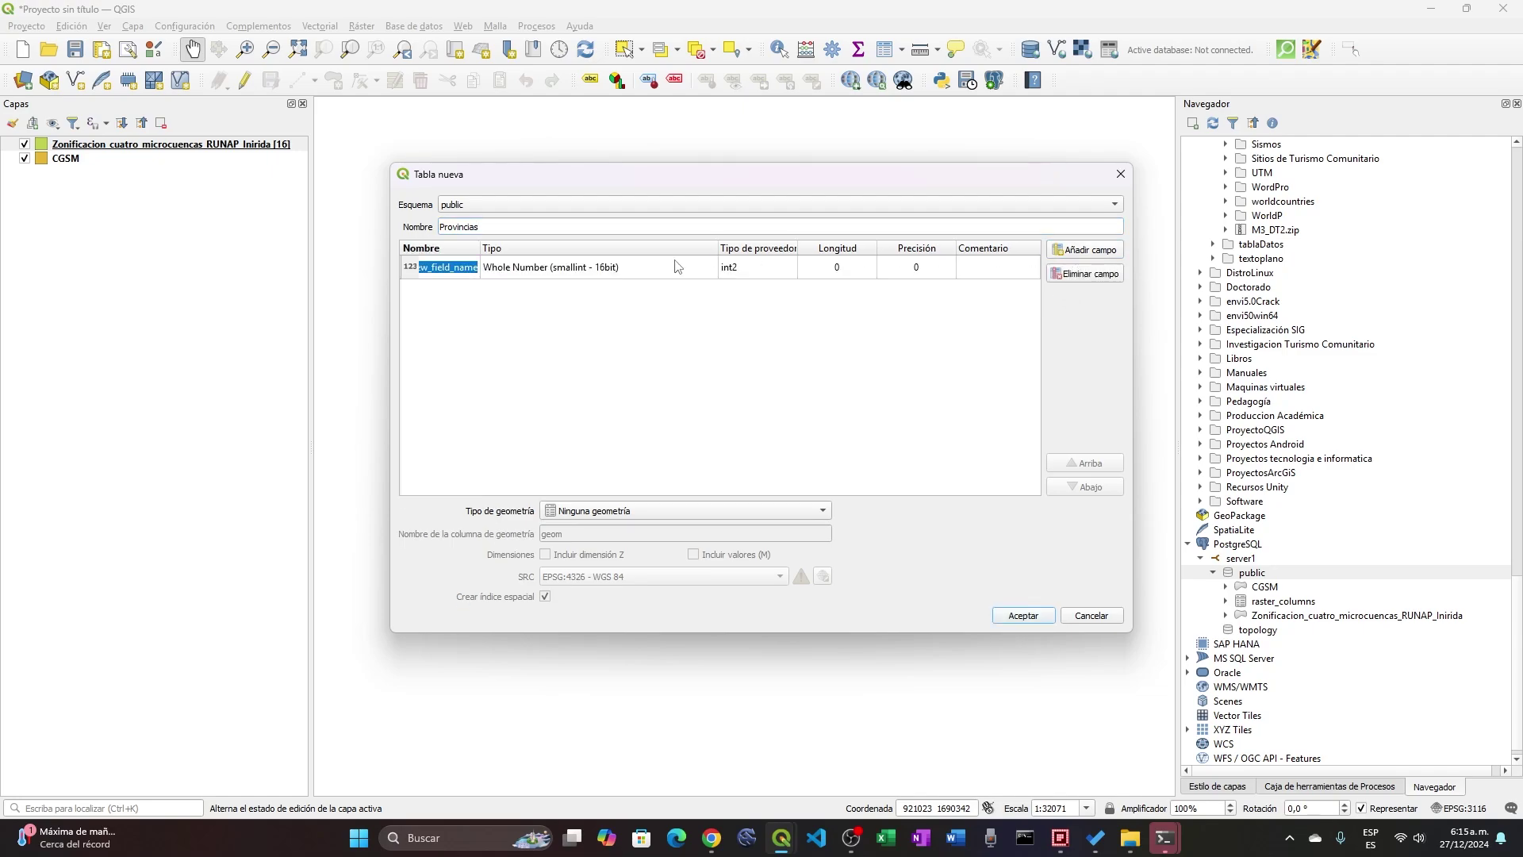
type("Nombre")
Set the new table's geometry type to Polígono, create the table, and select Provincias in the public schema.
left_click(647, 511)
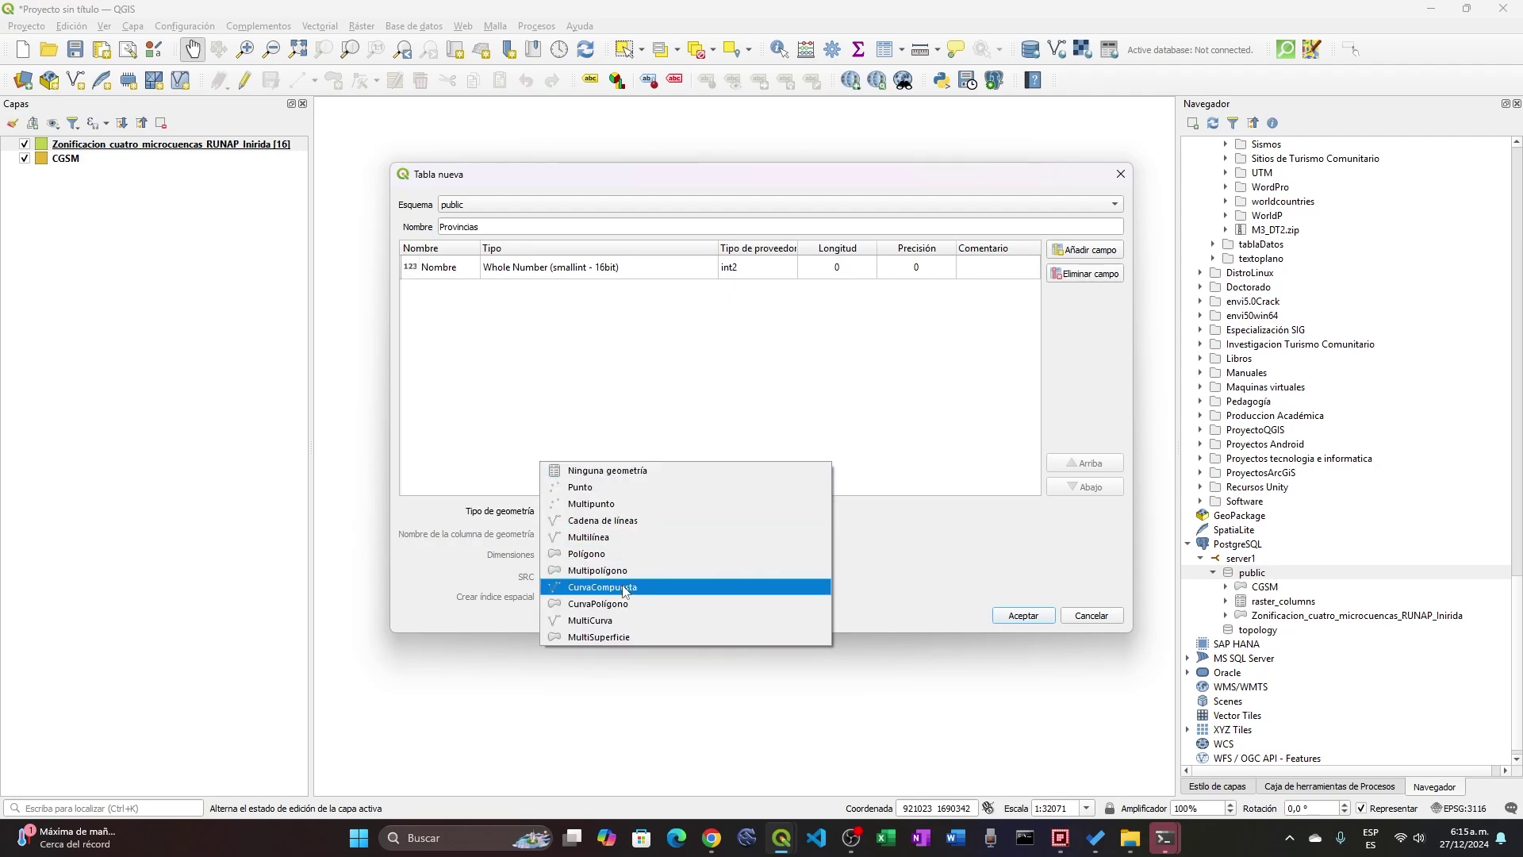
left_click(633, 556)
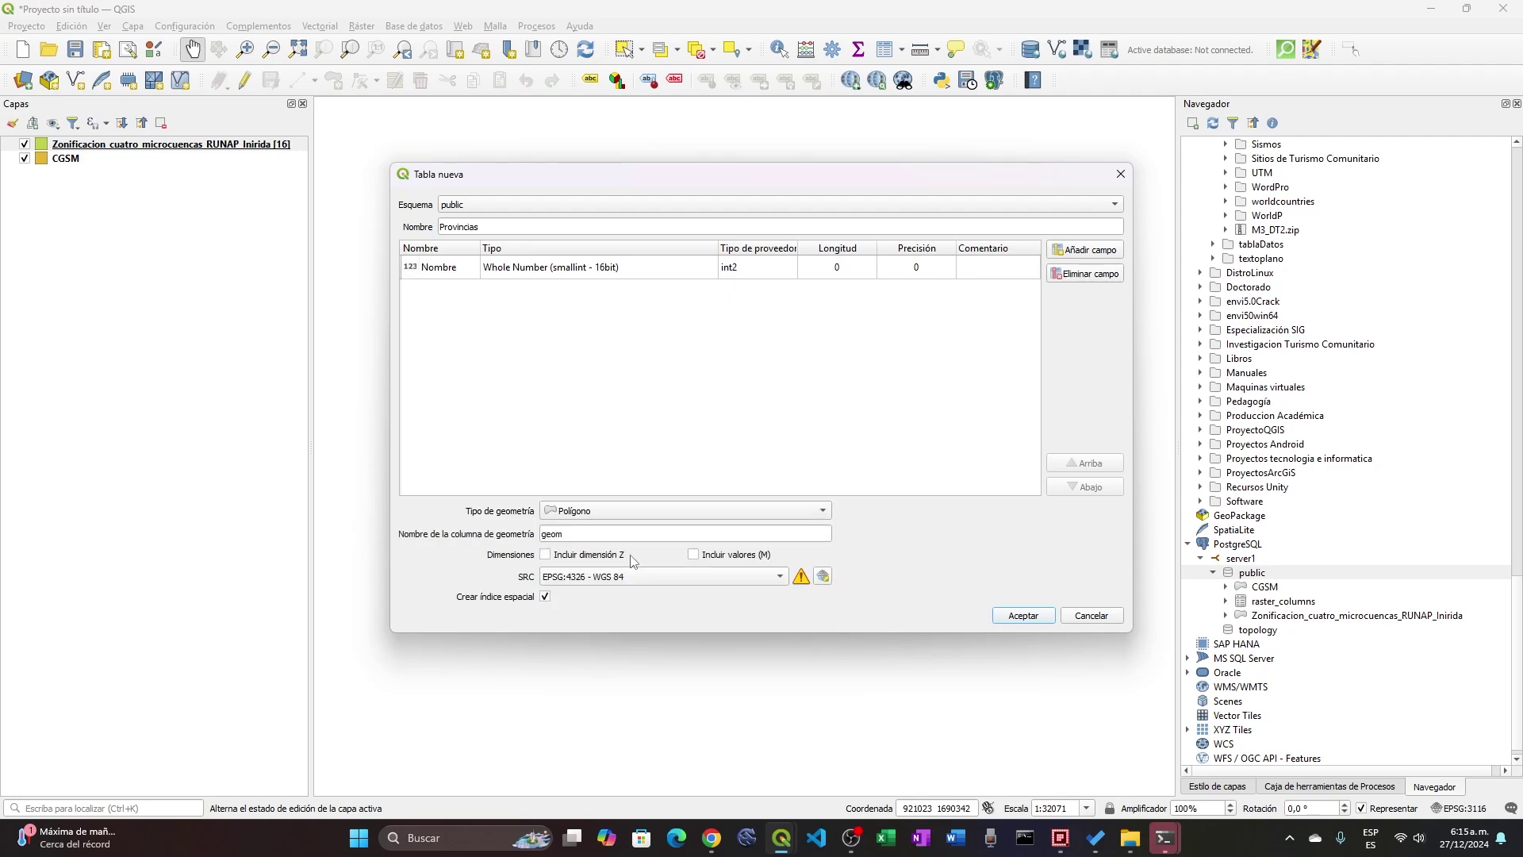
double_click(549, 535)
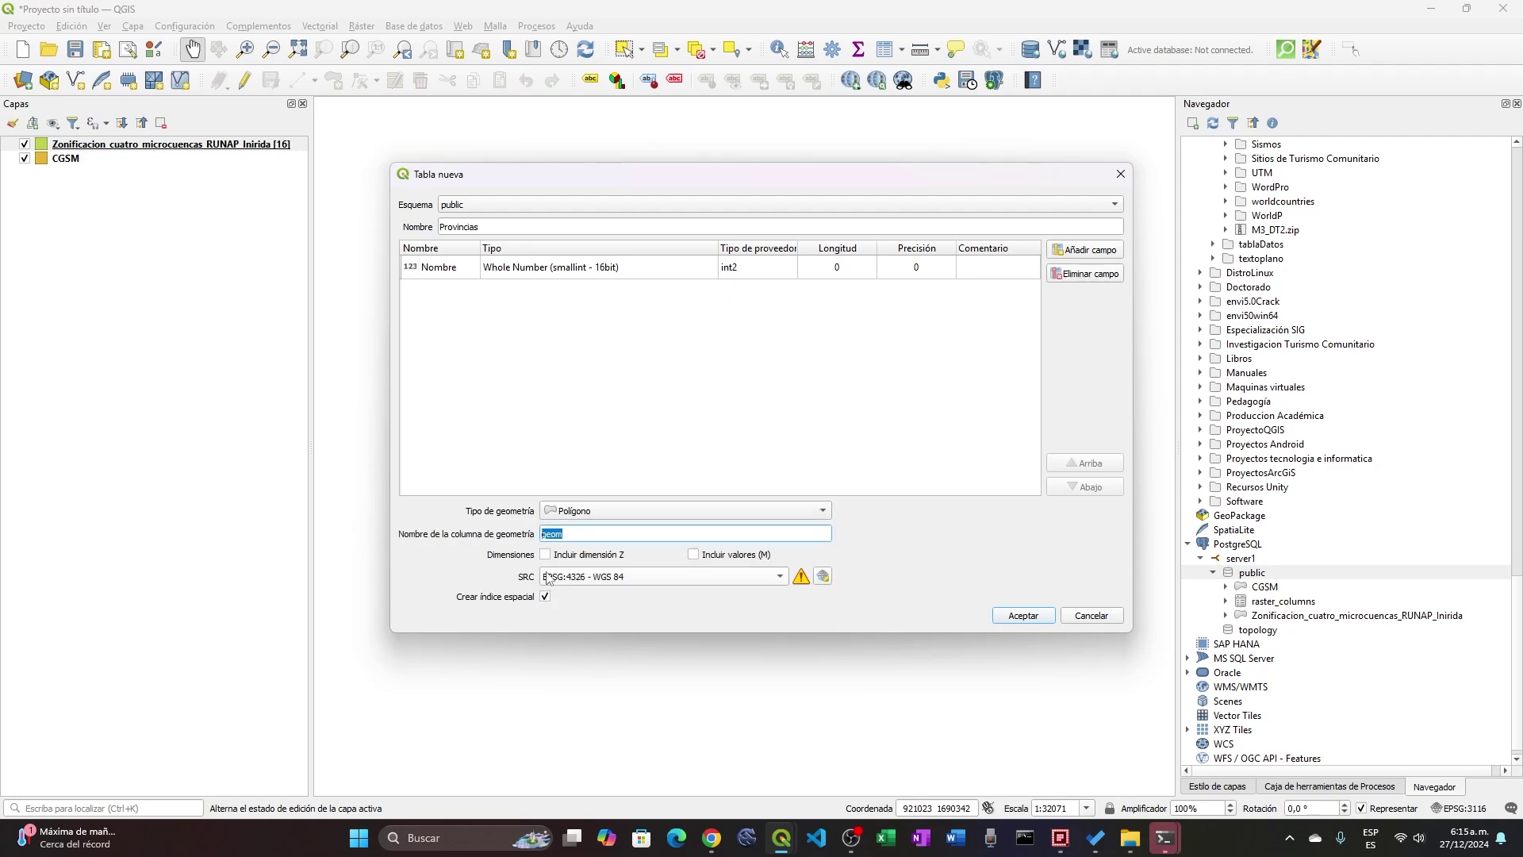
left_click(1021, 616)
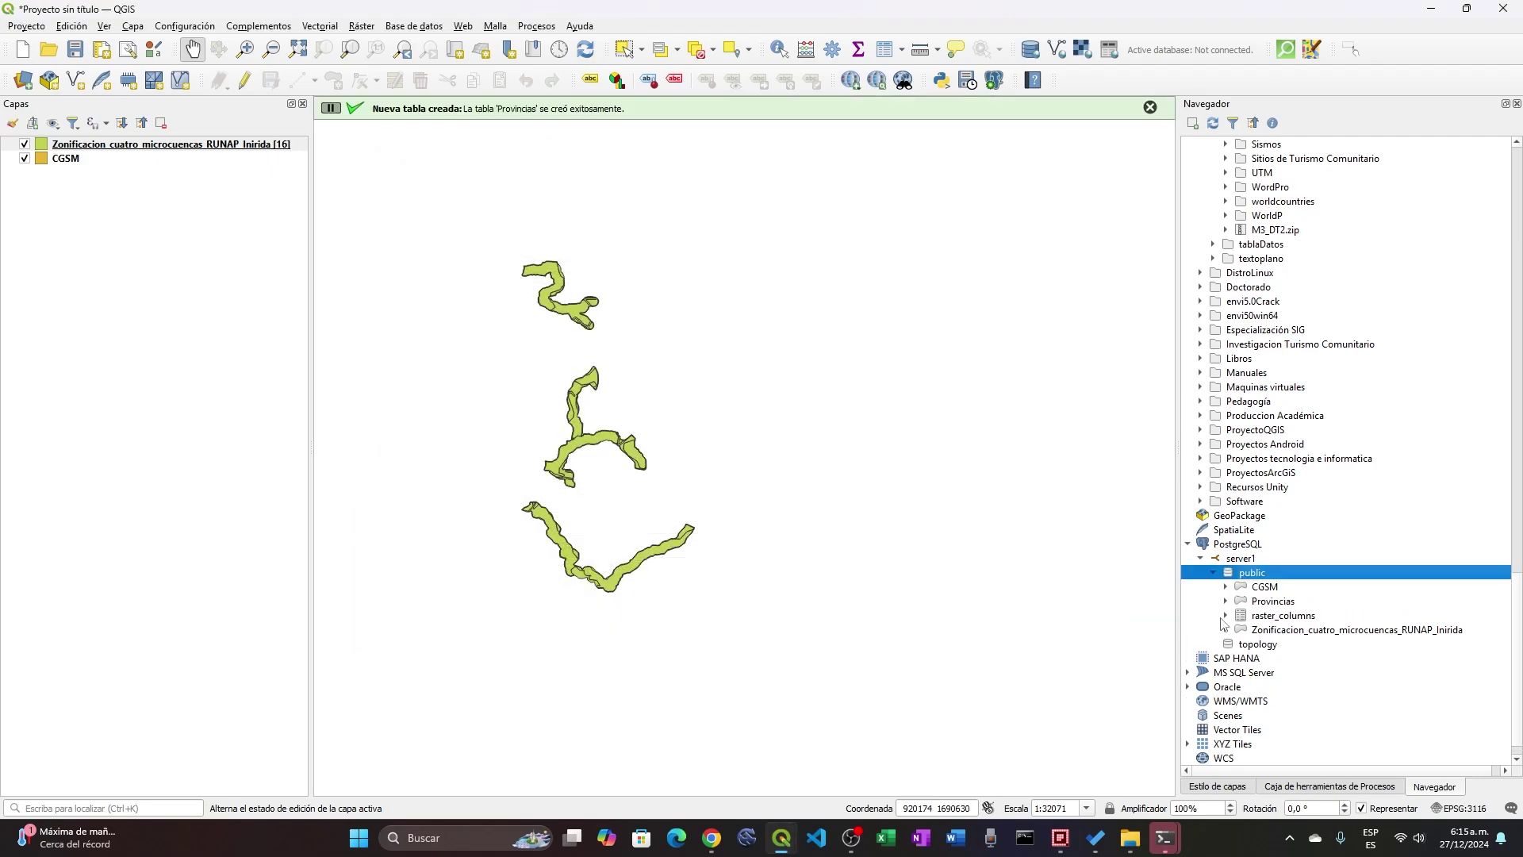
left_click(1264, 605)
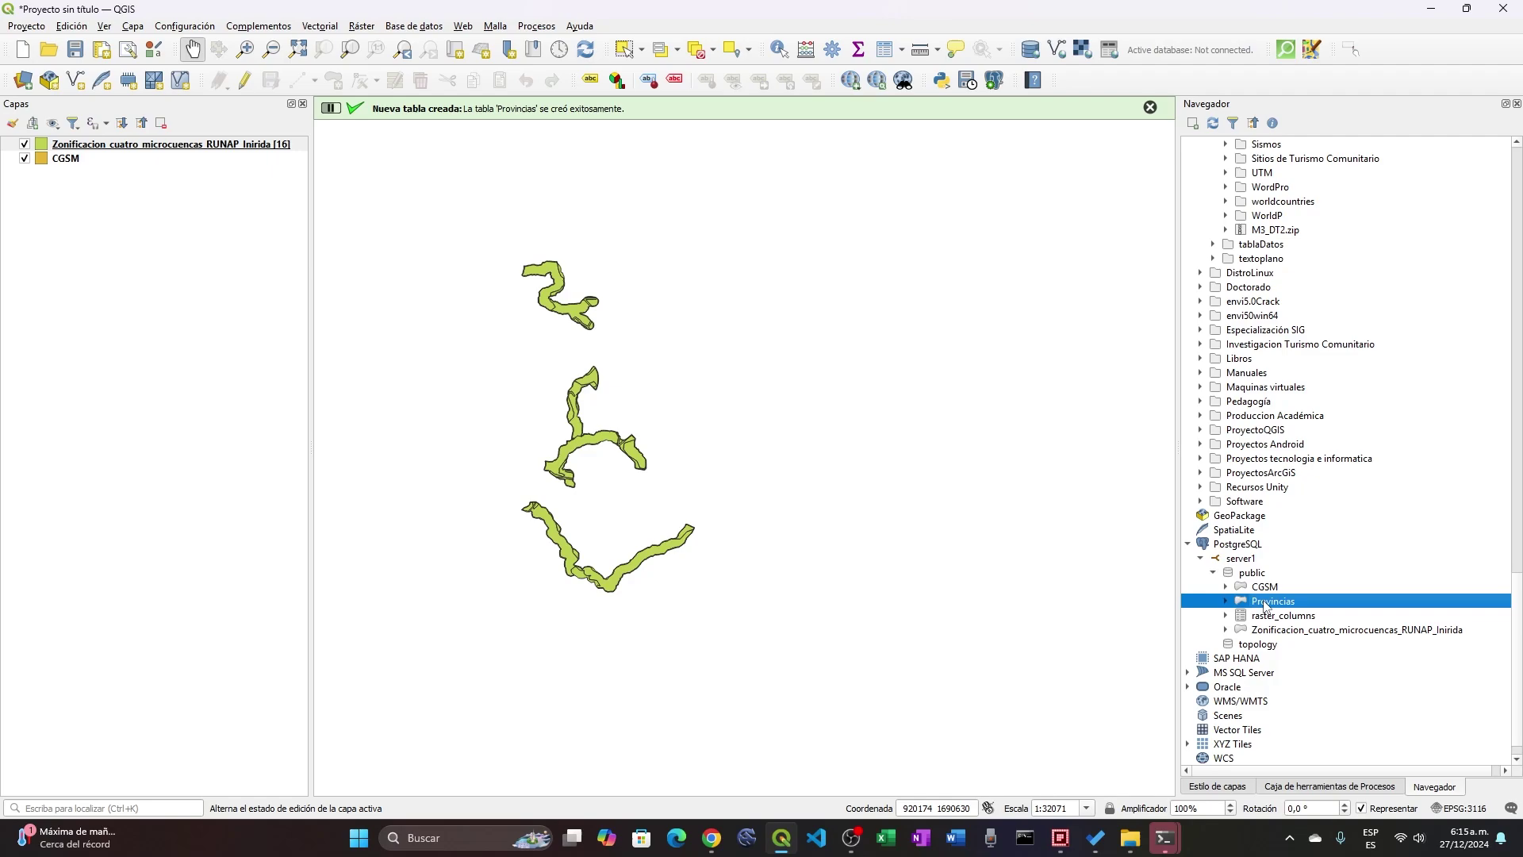
Switch to pgAdmin, refresh the tables of the public schema, and view all rows of the Provincias table.
left_click(711, 838)
right_click(165, 631)
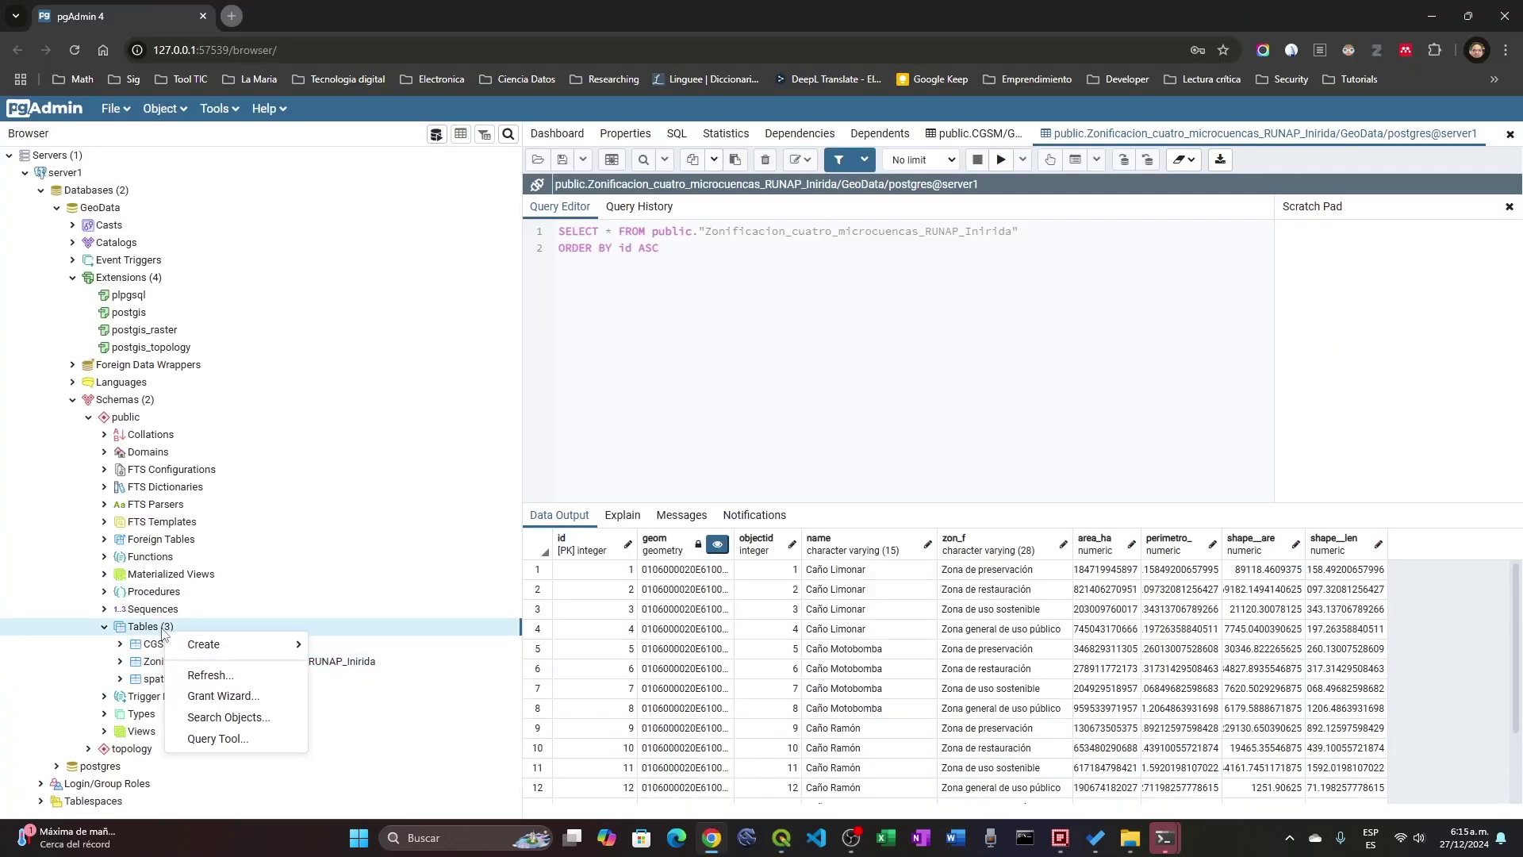
left_click(190, 673)
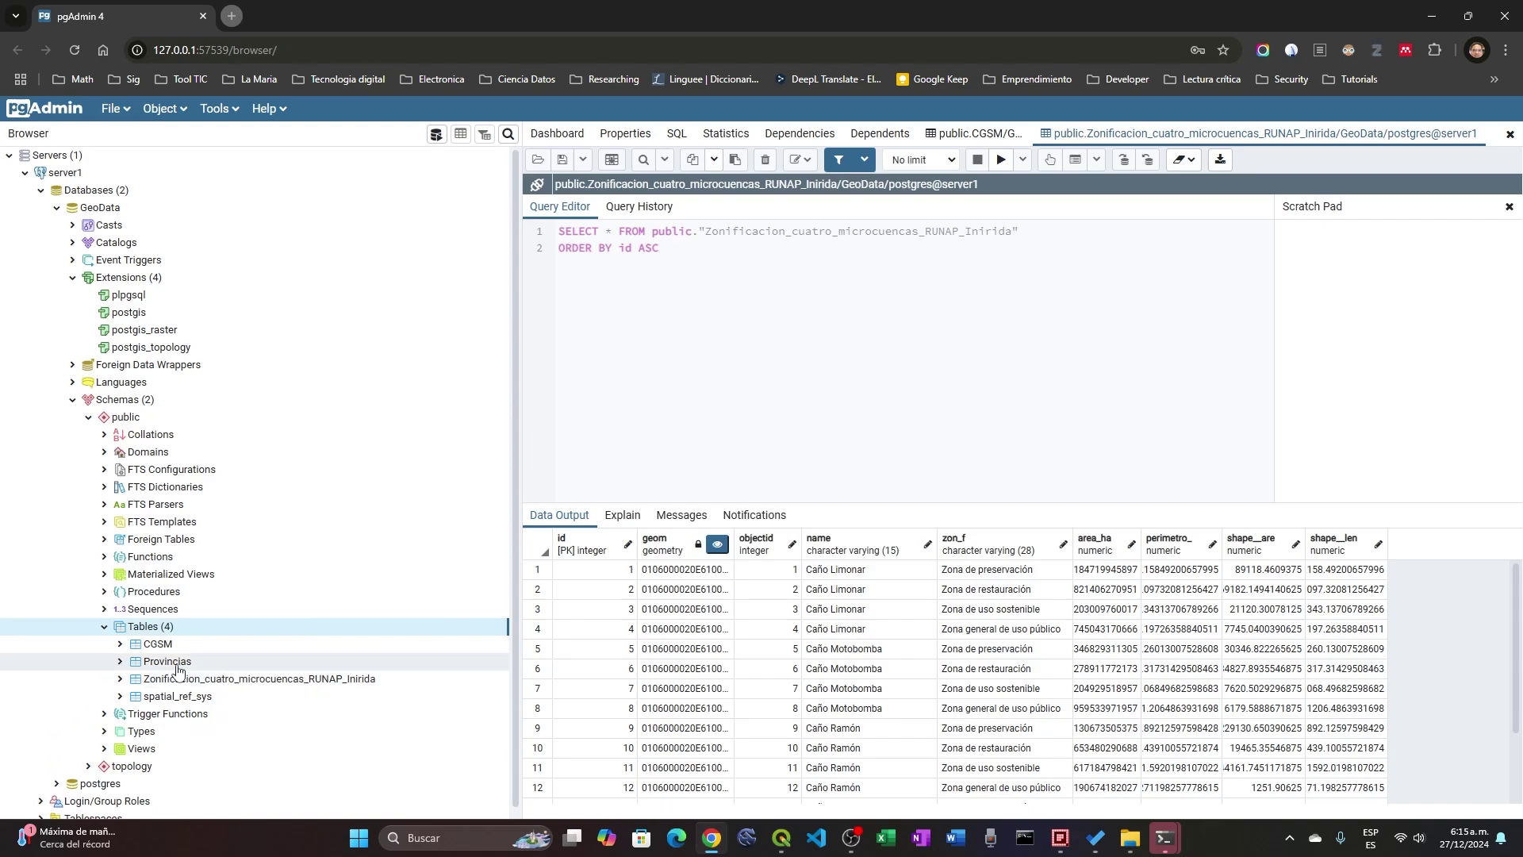
left_click(176, 663)
right_click(178, 670)
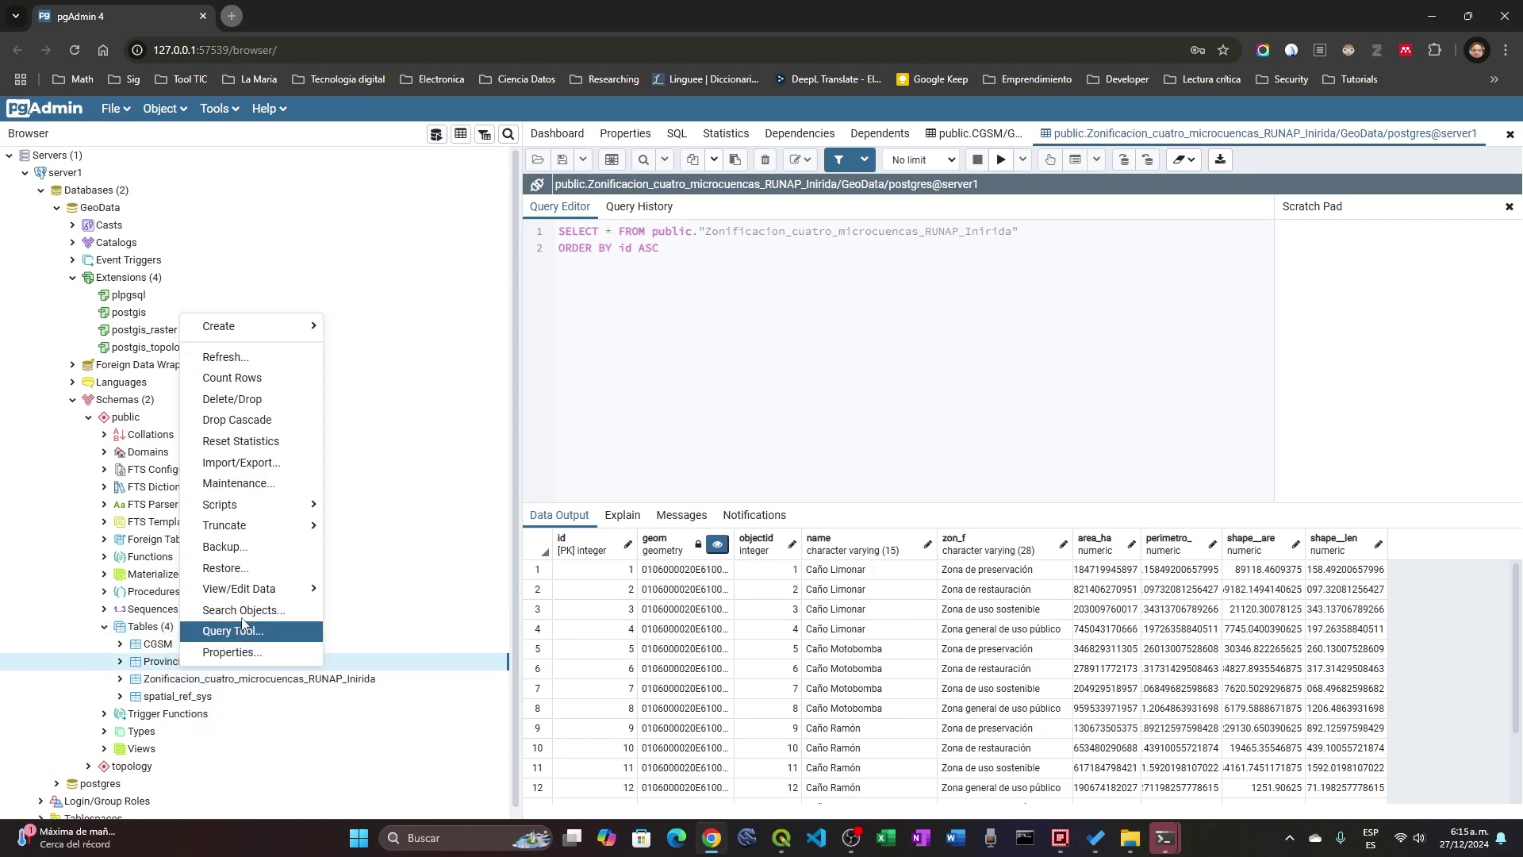
mouse_move(246, 590)
left_click(381, 593)
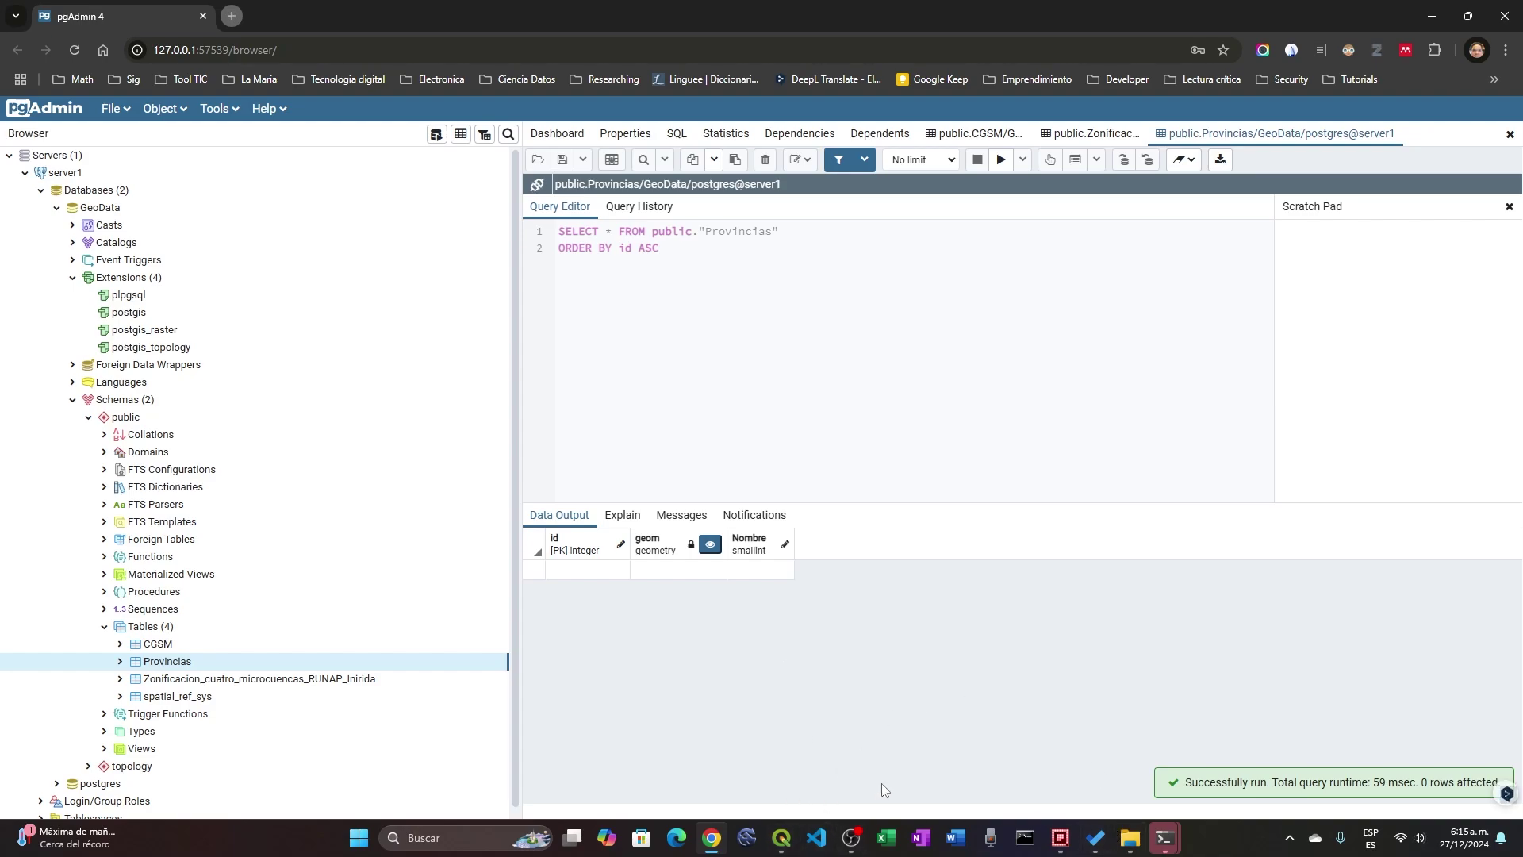
left_click(785, 841)
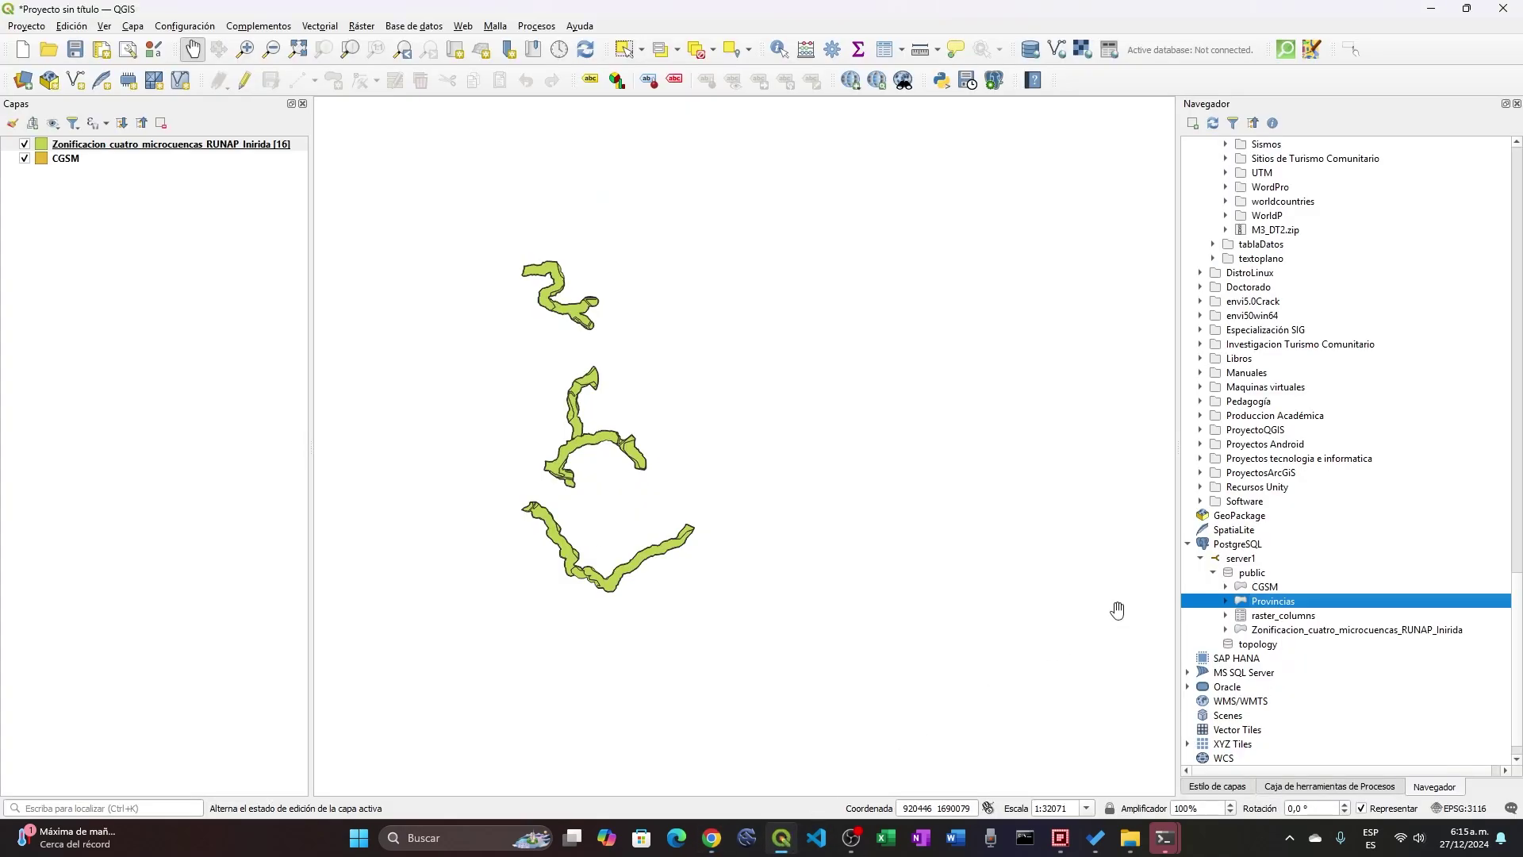
left_click(1254, 573)
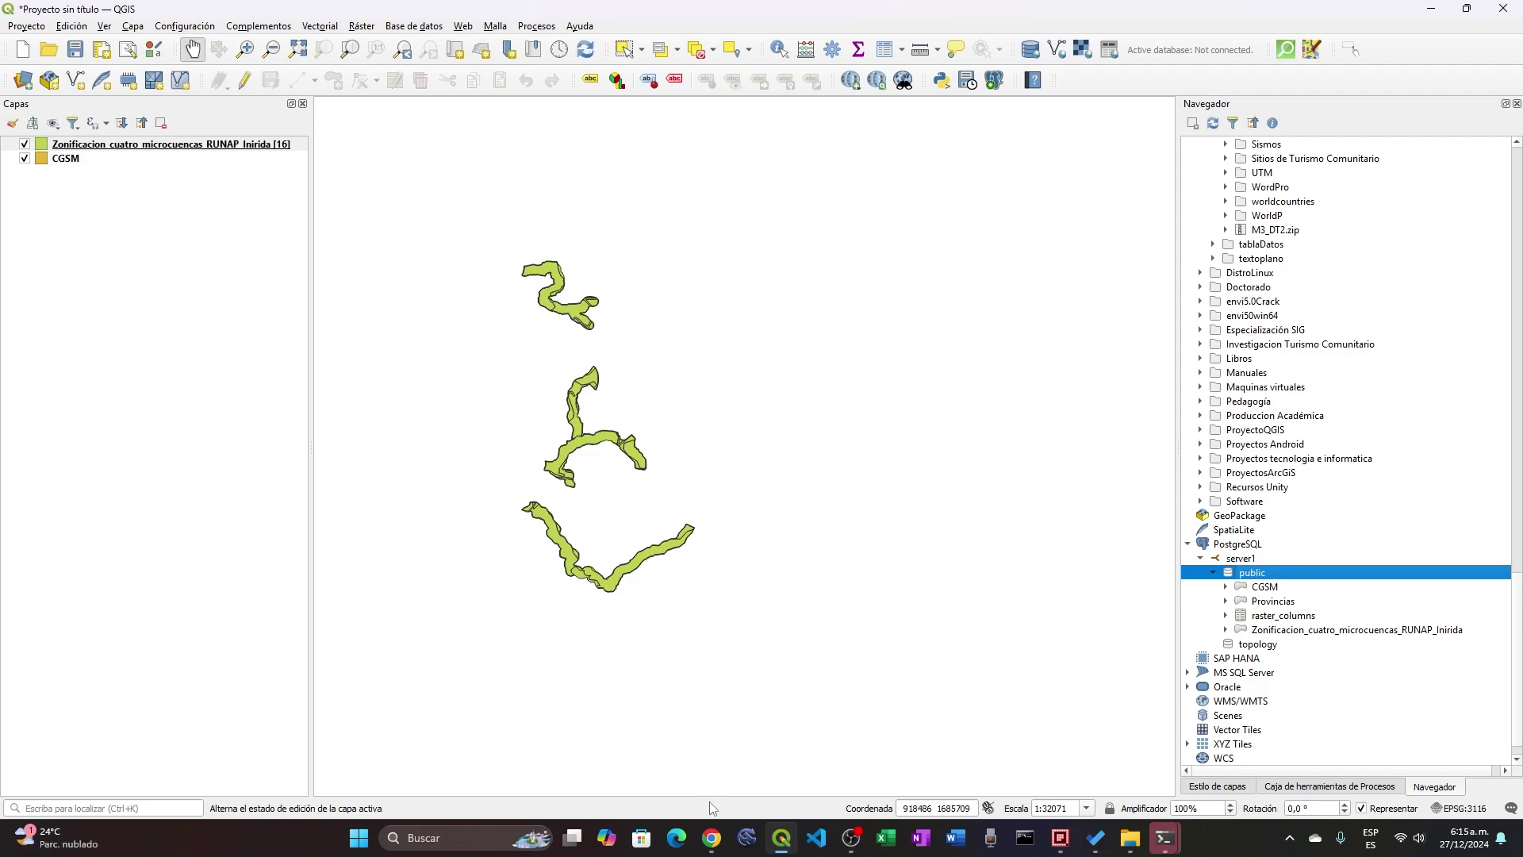
Switch to pgAdmin and collapse the Extensions and Schemas nodes of the GeoData database.
left_click(711, 838)
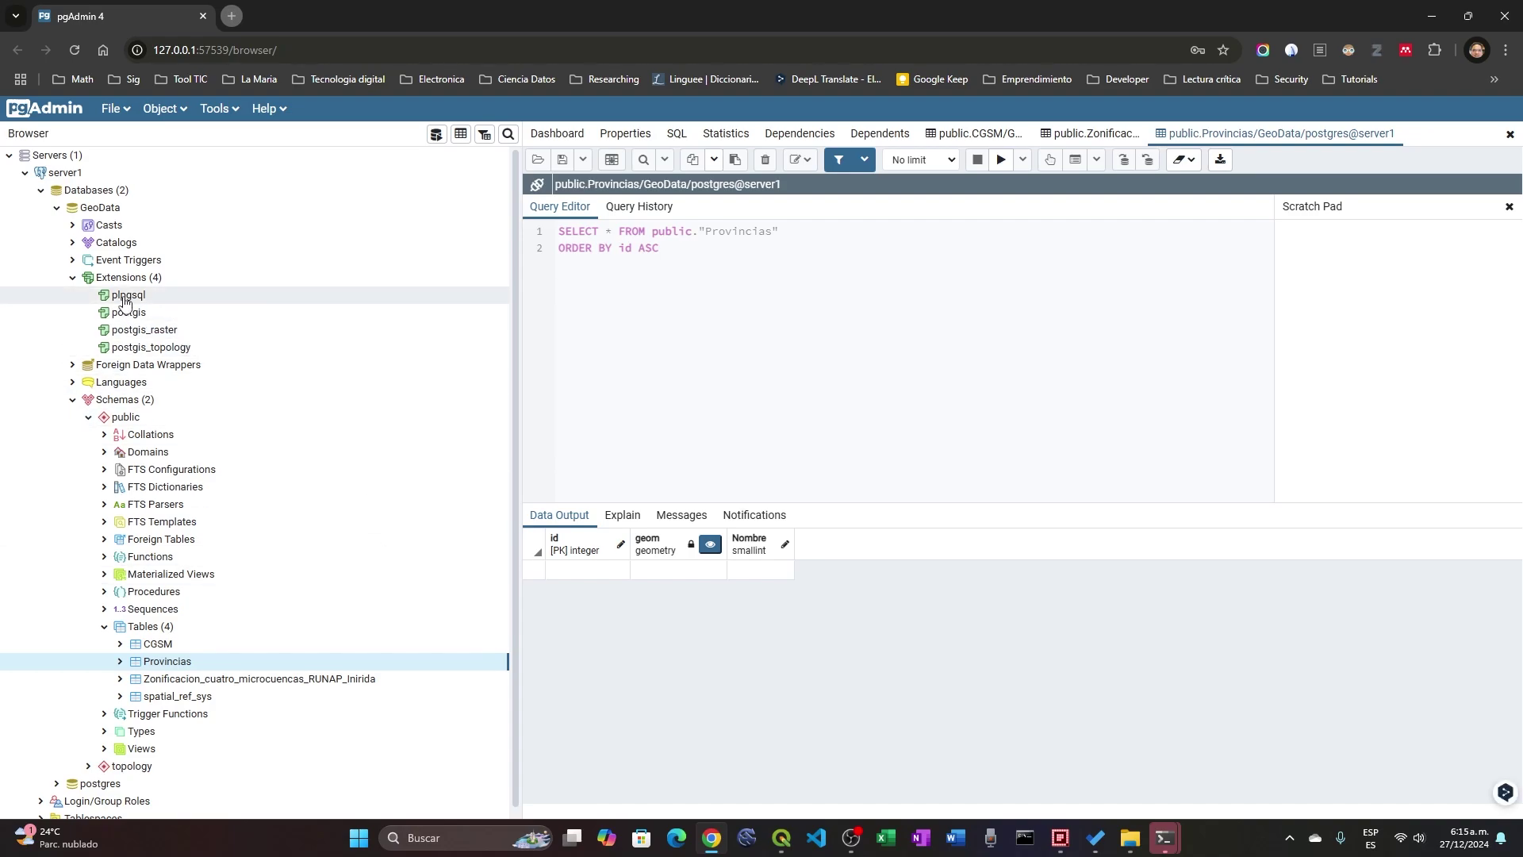
left_click(72, 277)
left_click(72, 329)
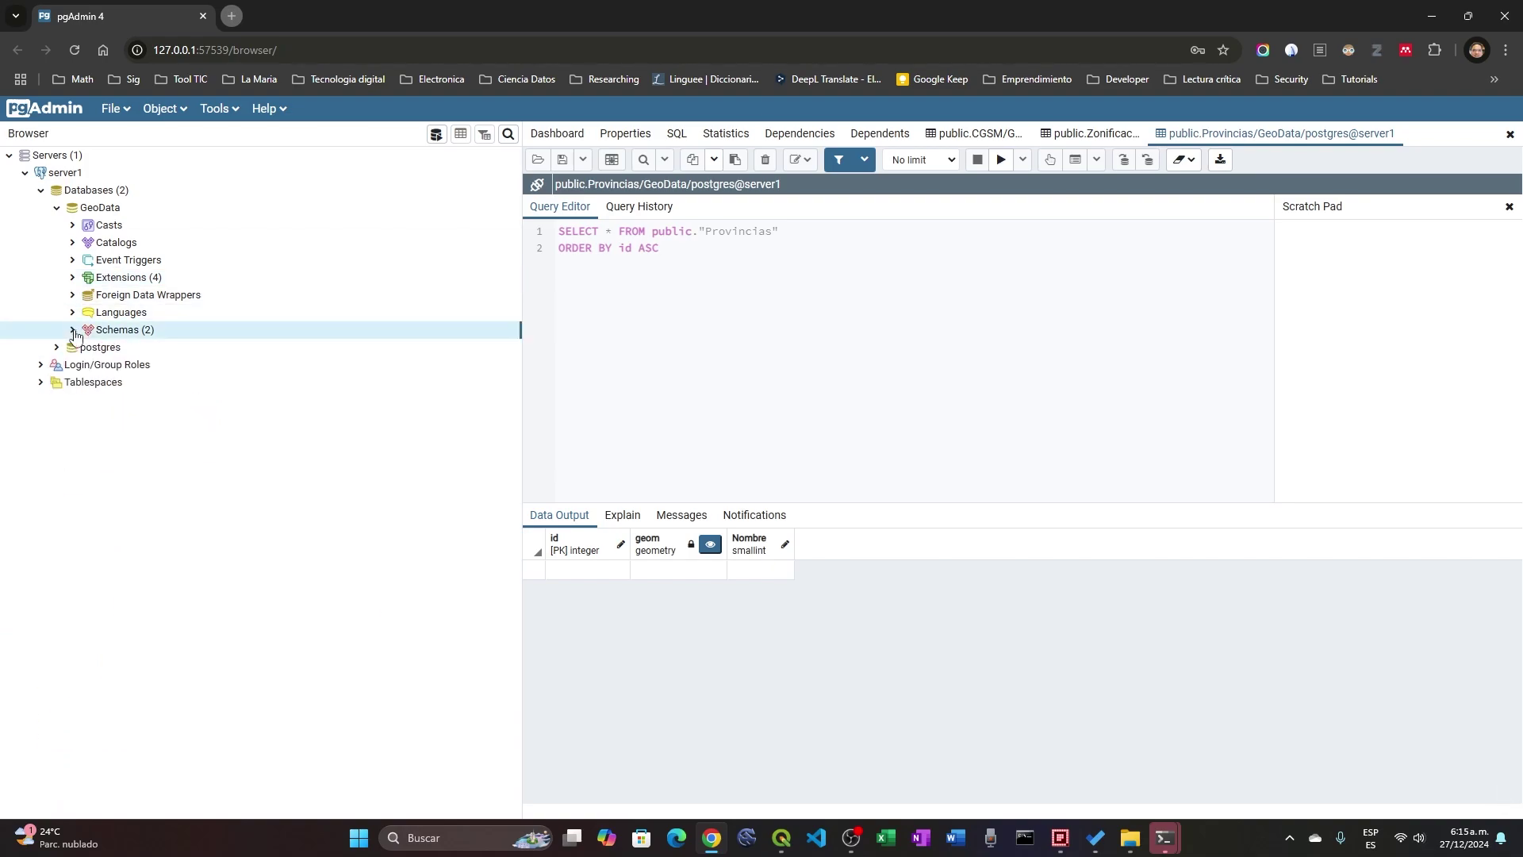